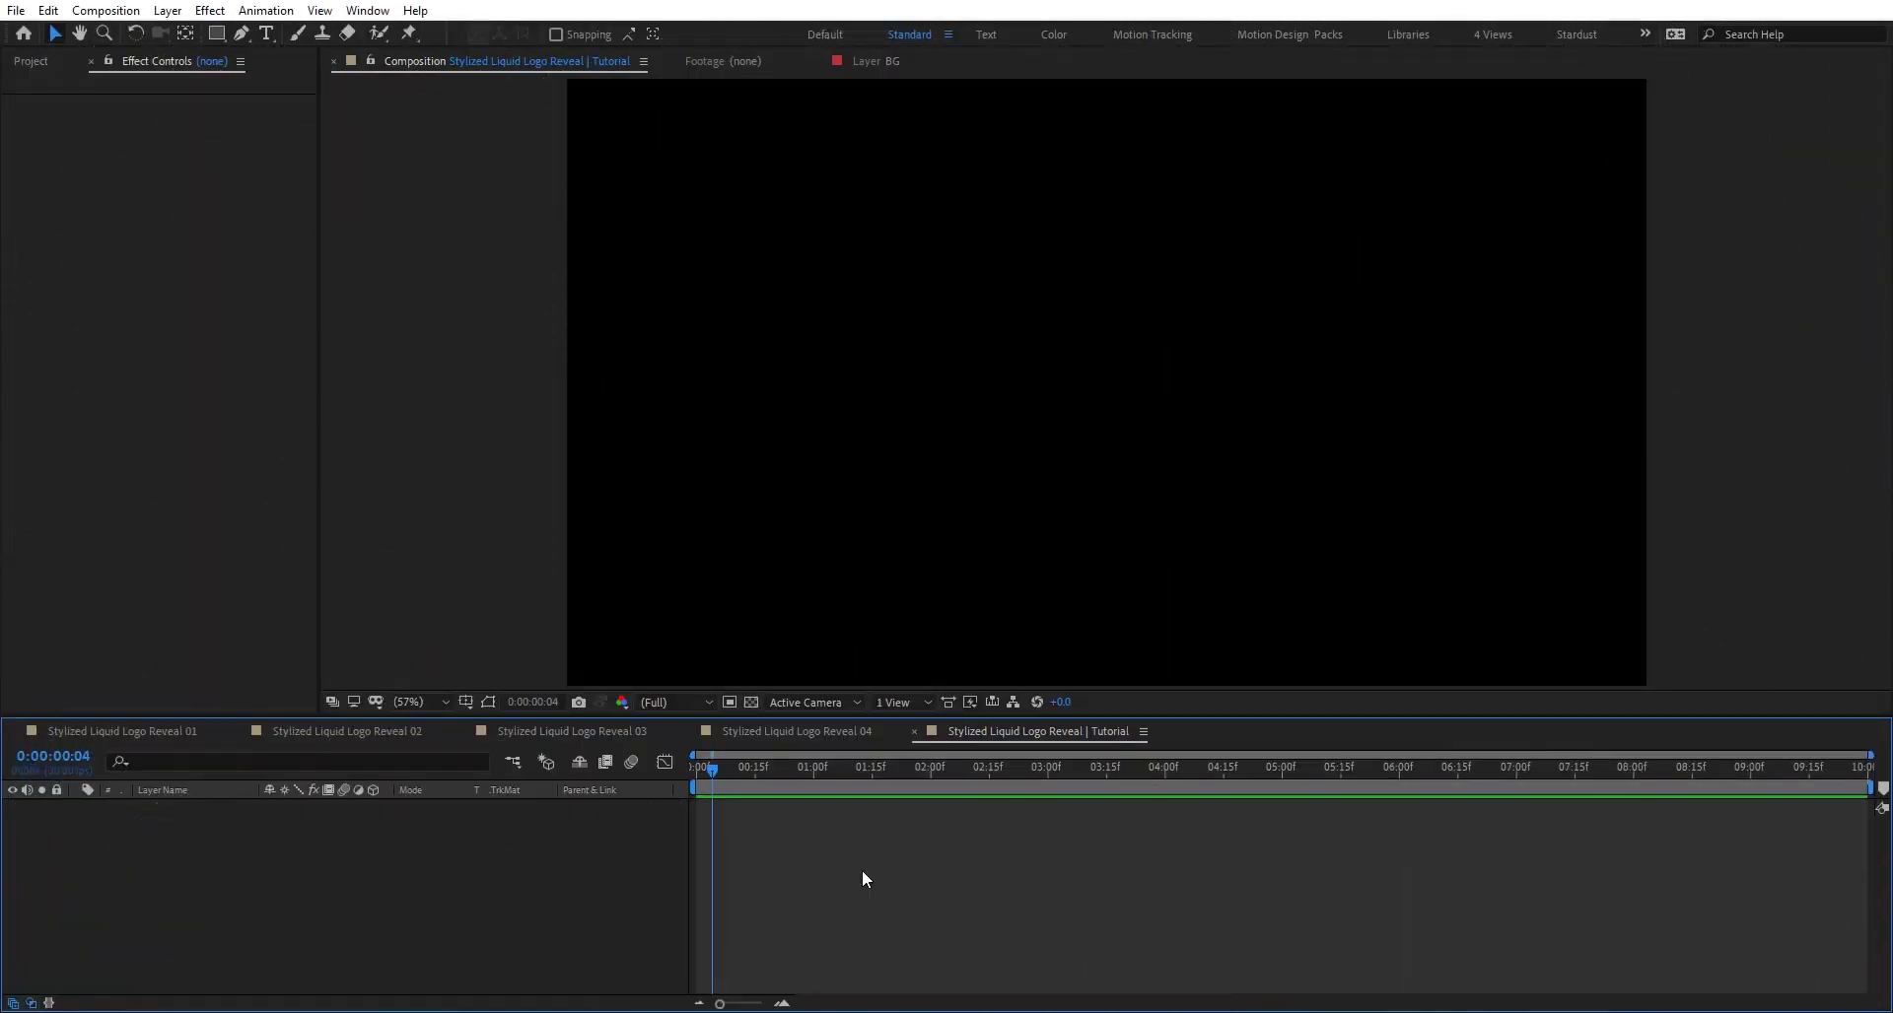
- Open Solid Settings for a new 1920×1080 solid in the empty tutorial composition
{"action": "key", "text": "ctrl+y"}
- Name the solid BG and apply a radial Gradient Ramp to it
{"action": "type", "text": "BG"}
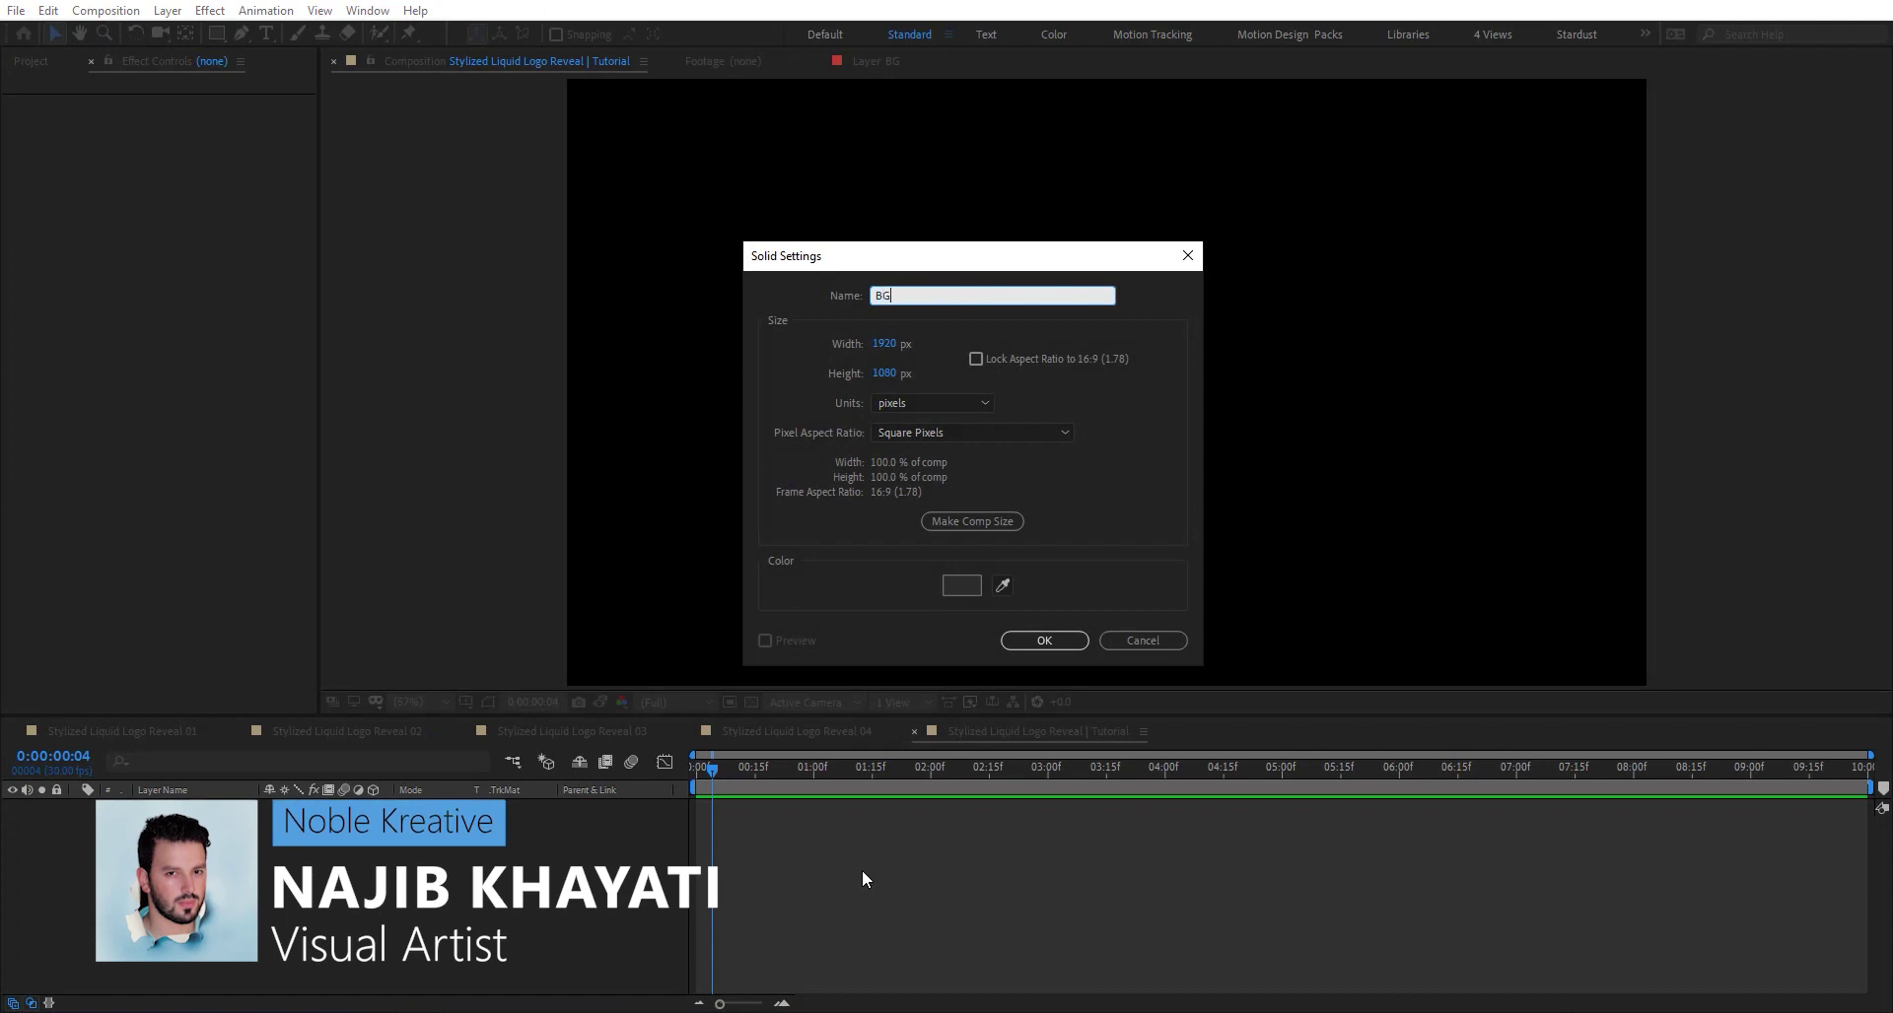
{"action": "key", "text": "Return"}
{"action": "key", "text": "ctrl+space"}
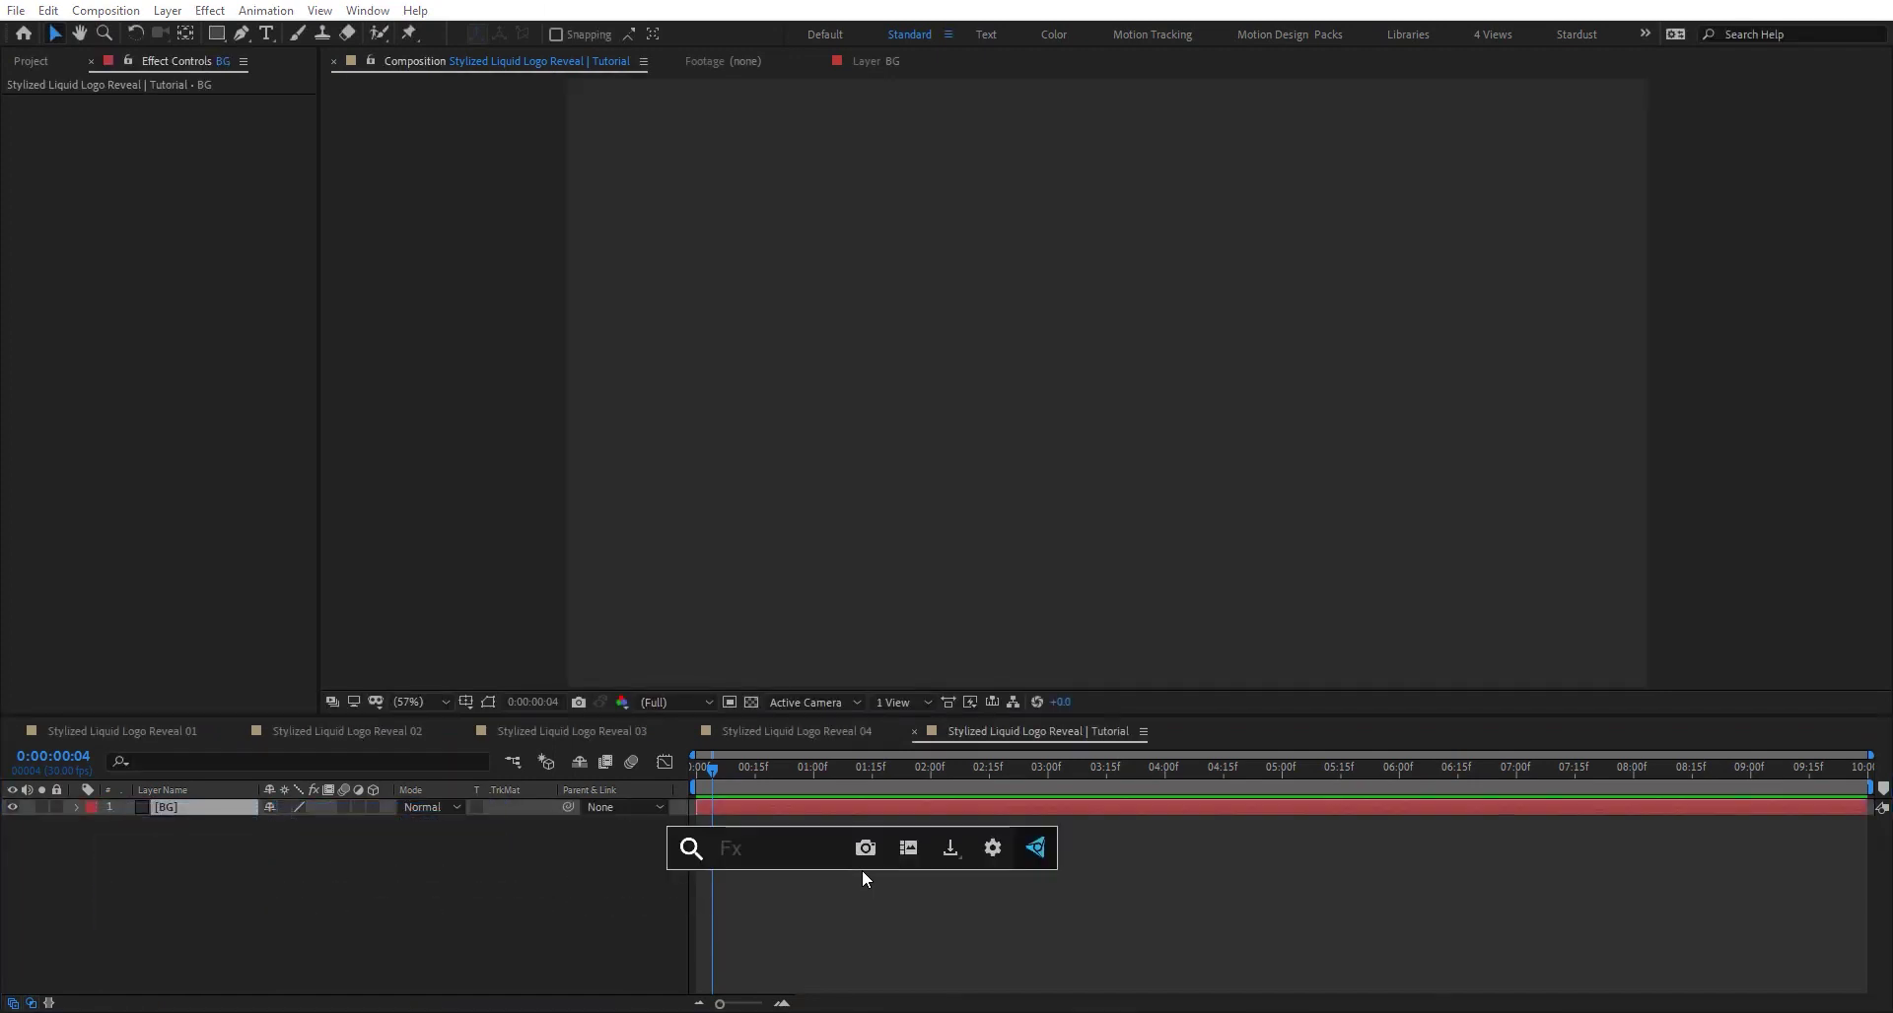
{"action": "type", "text": "grad"}
{"action": "key", "text": "Return"}
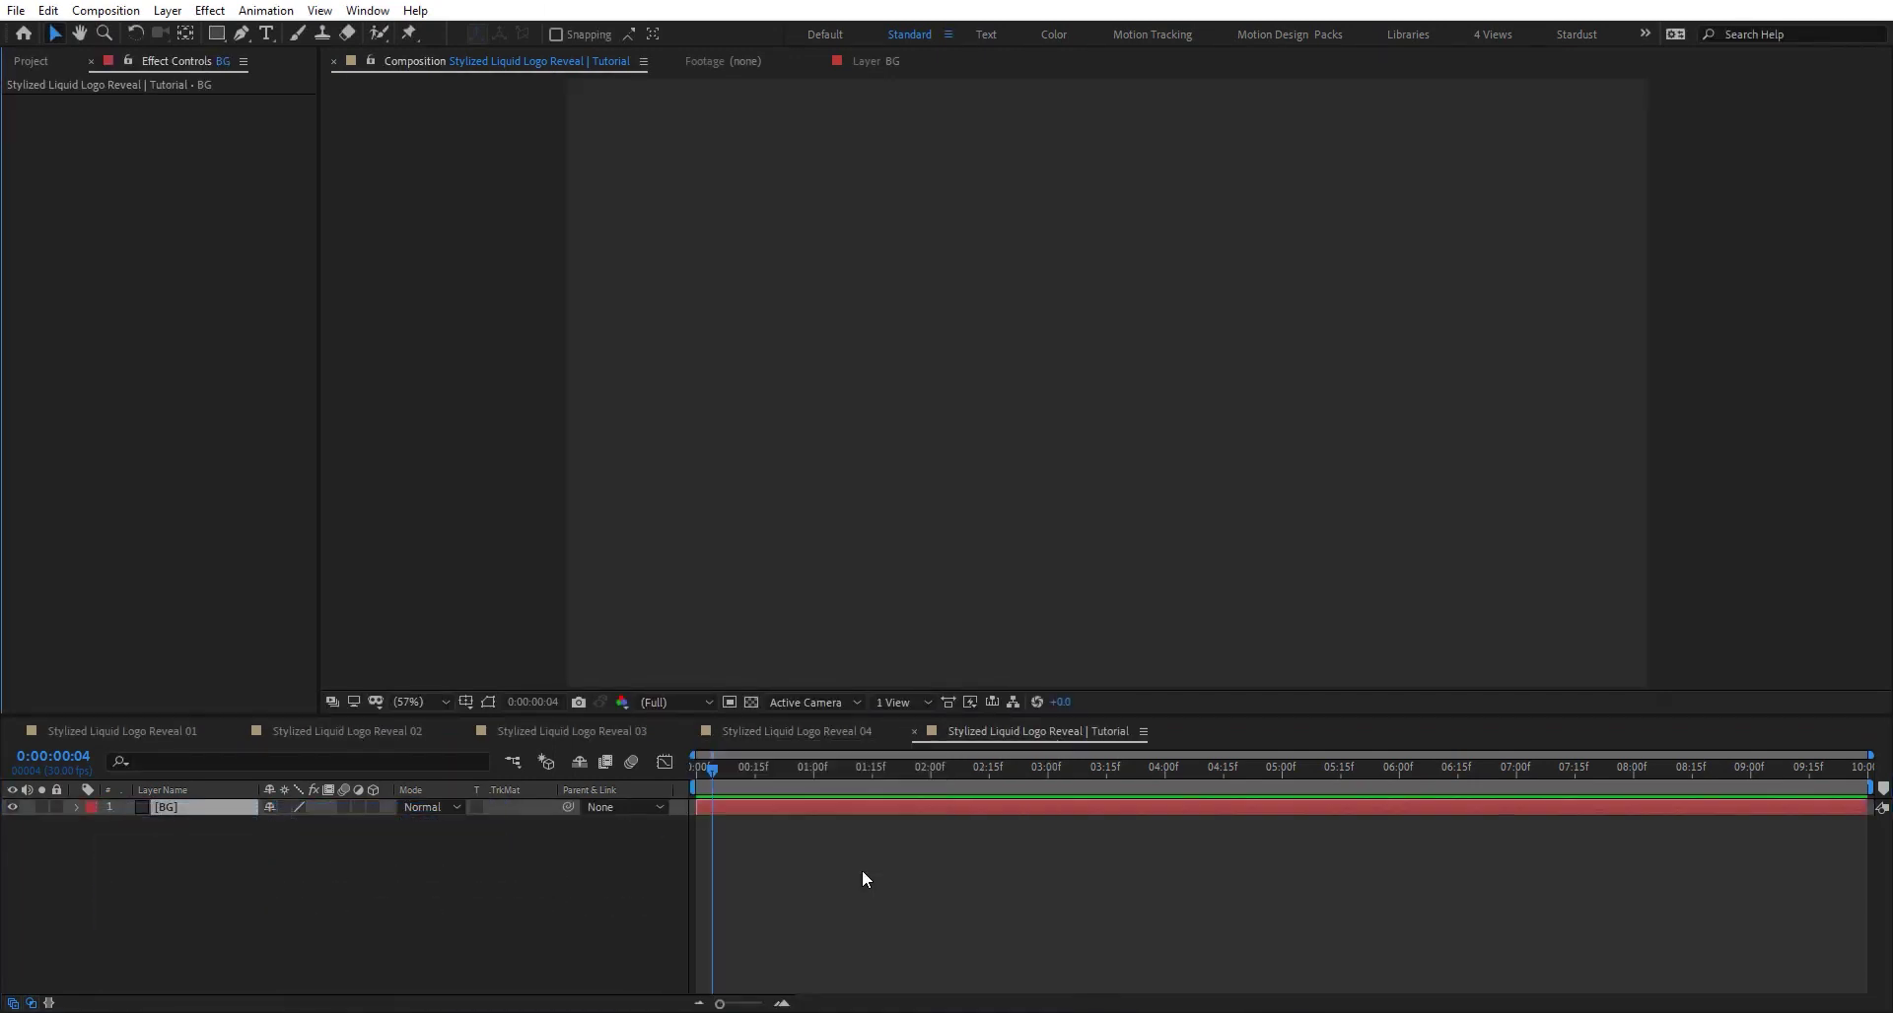
{"action": "left_click", "coordinate": [280, 186]}
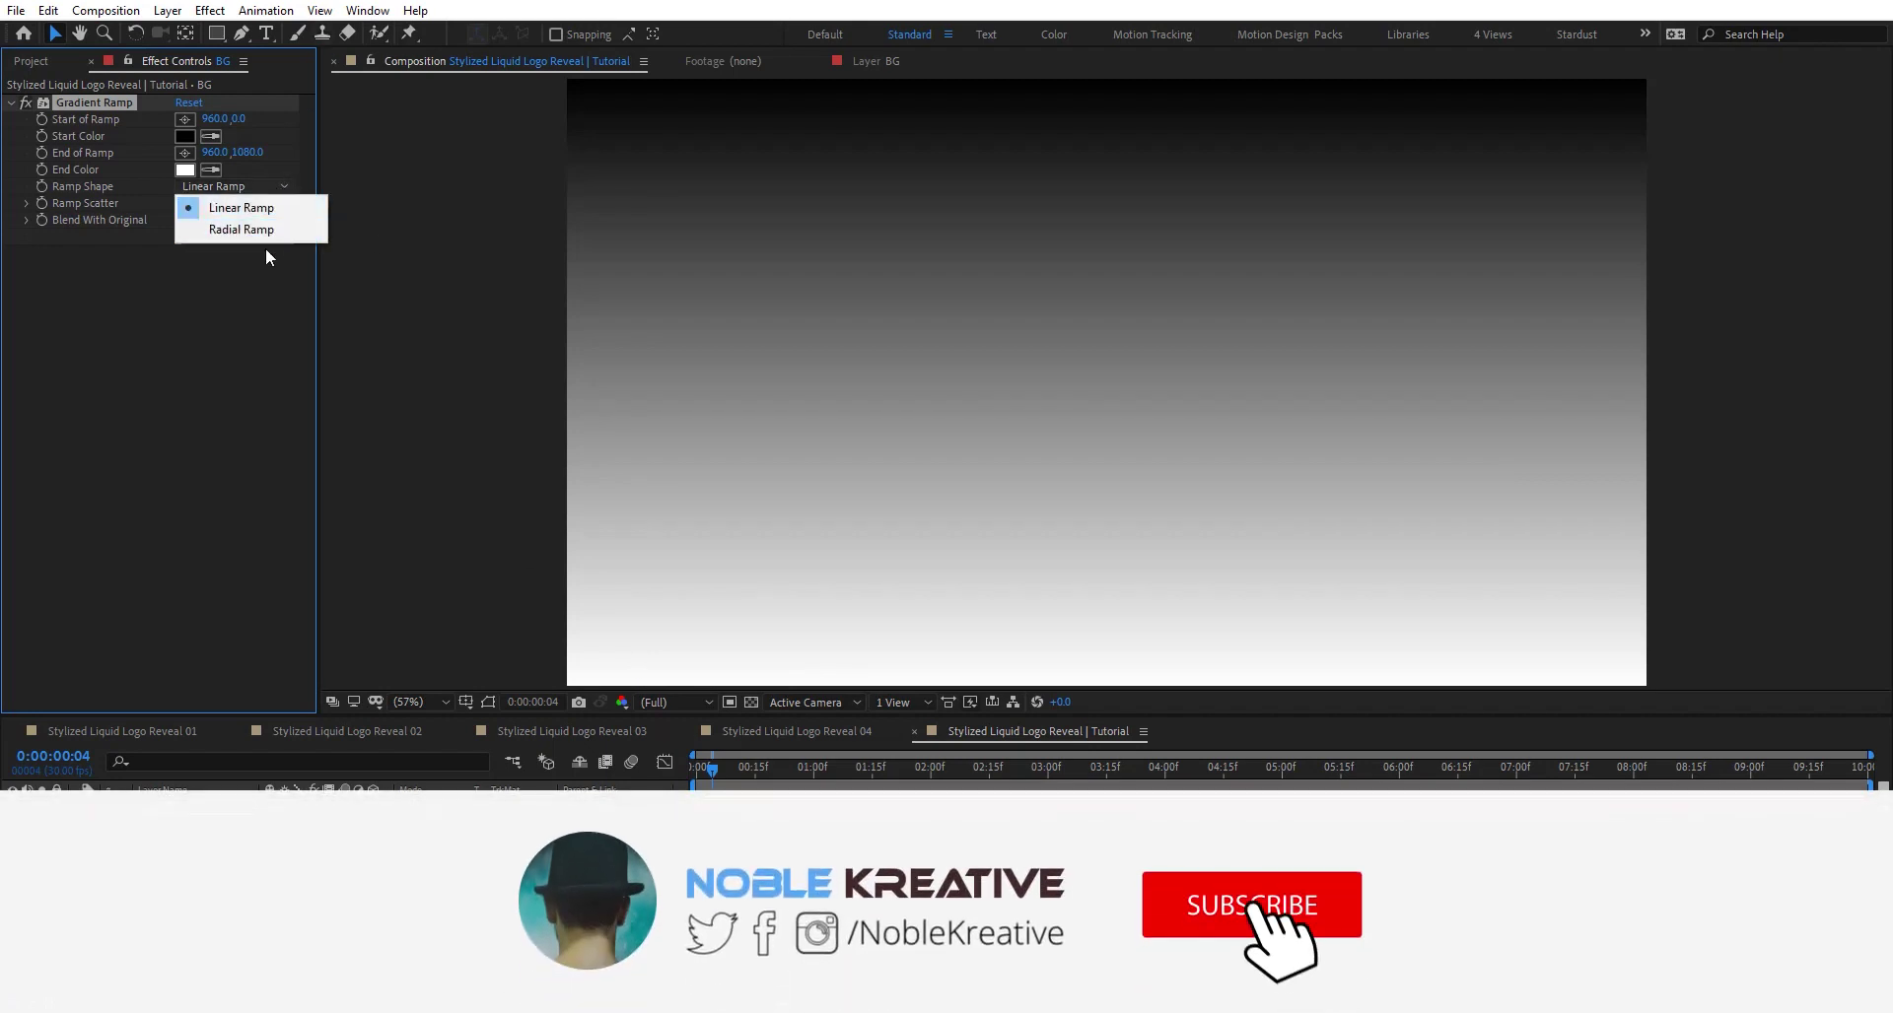
{"action": "left_click", "coordinate": [241, 228]}
- Set the gradient Start Color to hue 200, saturation 100, brightness 80
{"action": "left_click", "coordinate": [184, 136]}
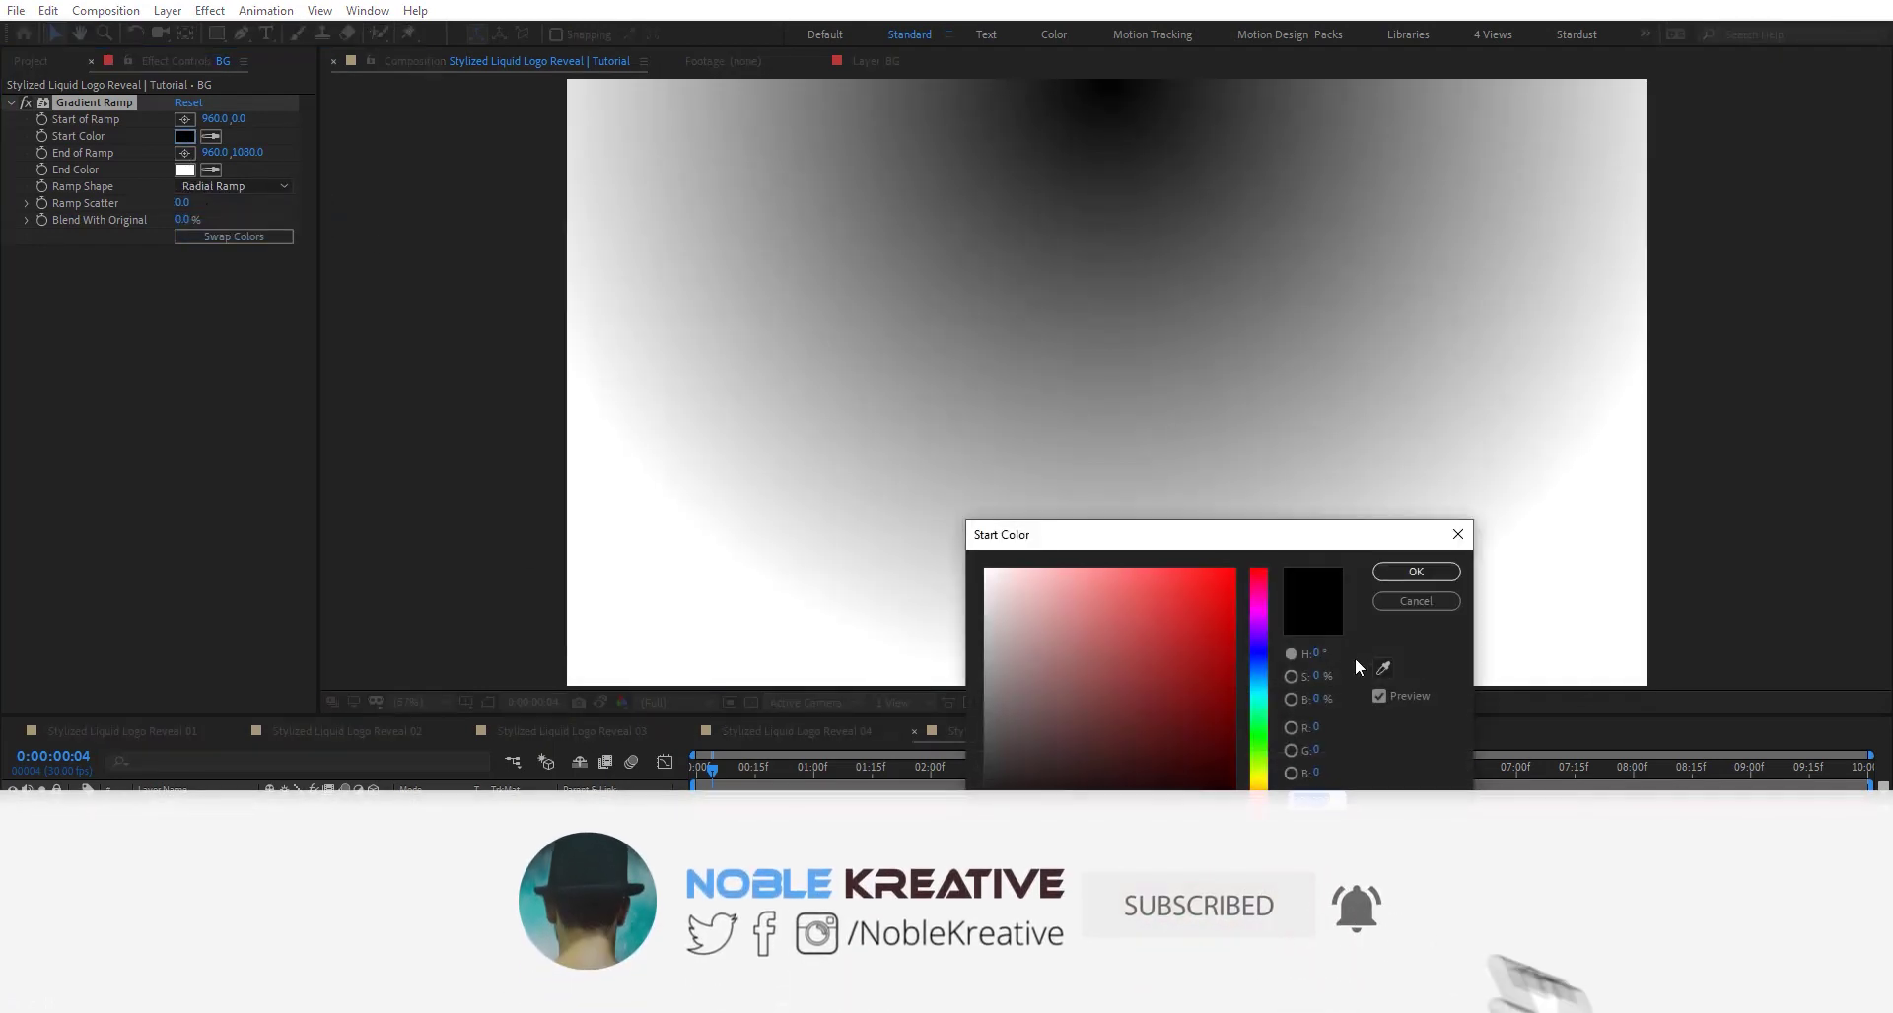
{"action": "left_click", "coordinate": [1314, 653]}
{"action": "type", "text": "200"}
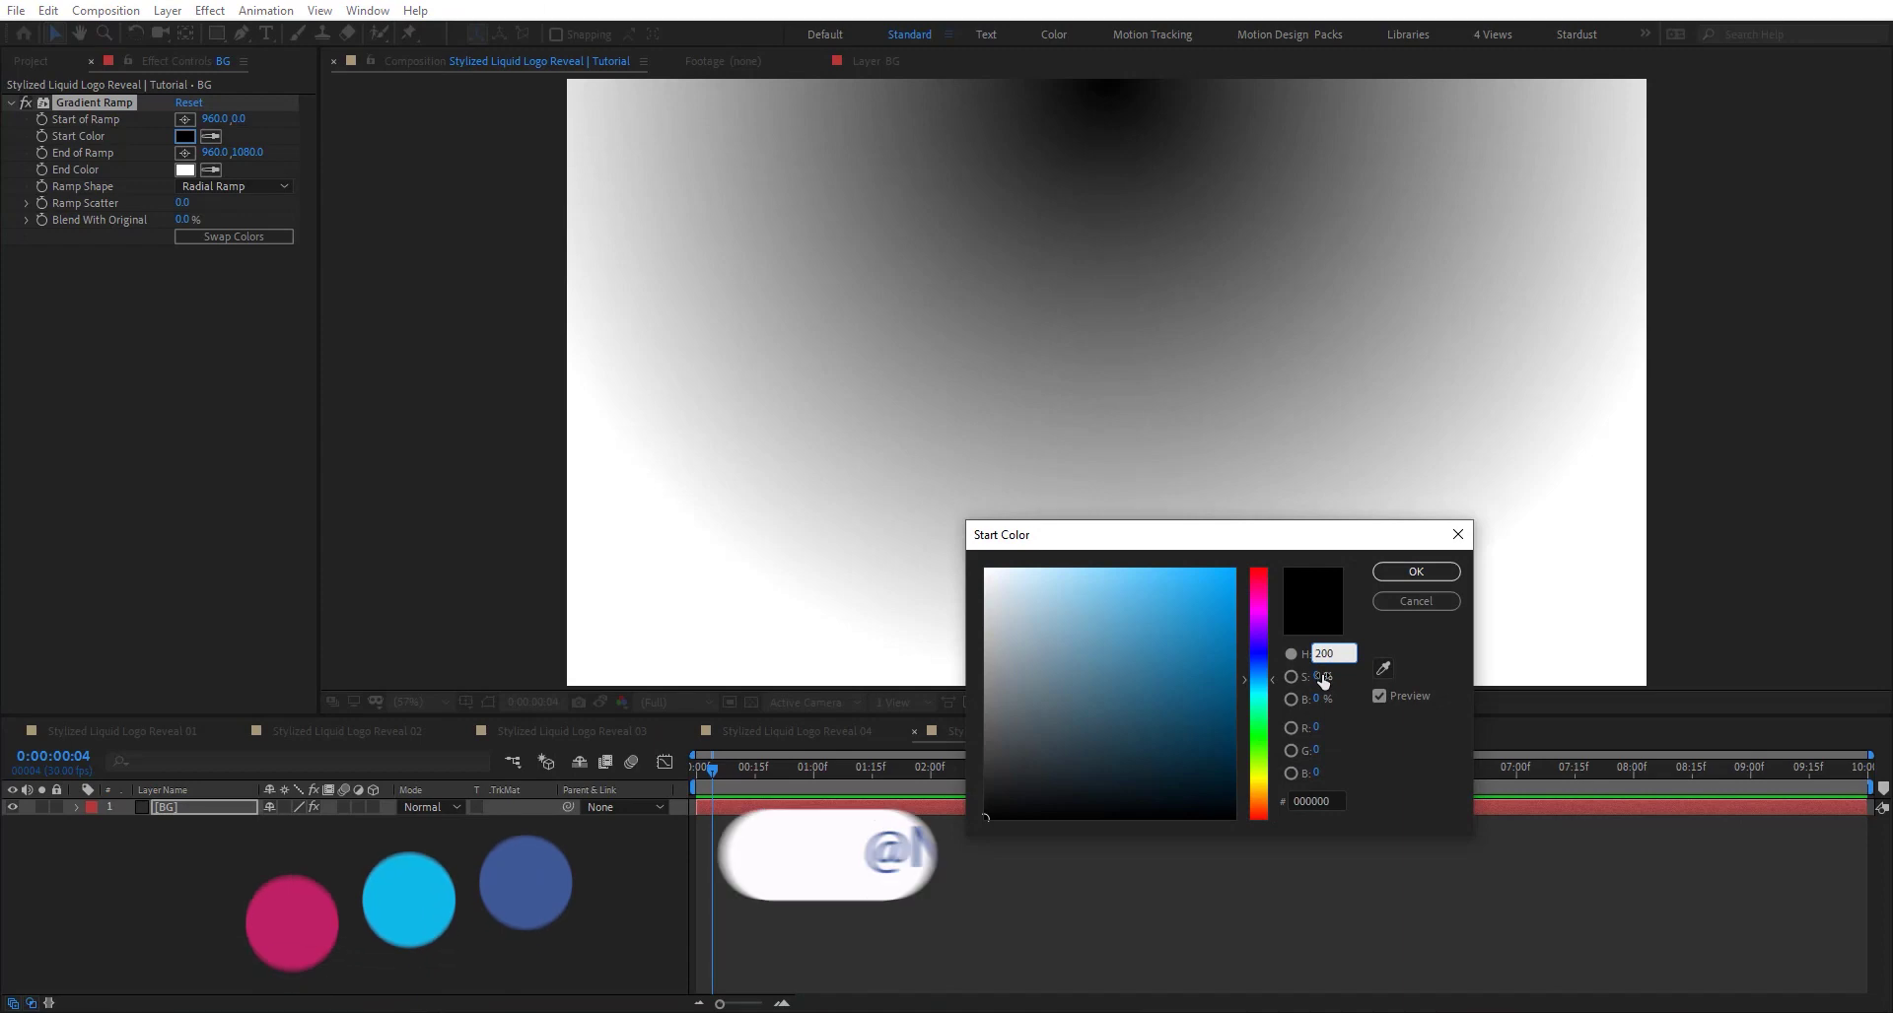
{"action": "left_click", "coordinate": [1322, 677]}
{"action": "type", "text": "100"}
{"action": "left_click", "coordinate": [1332, 699]}
{"action": "type", "text": "80"}
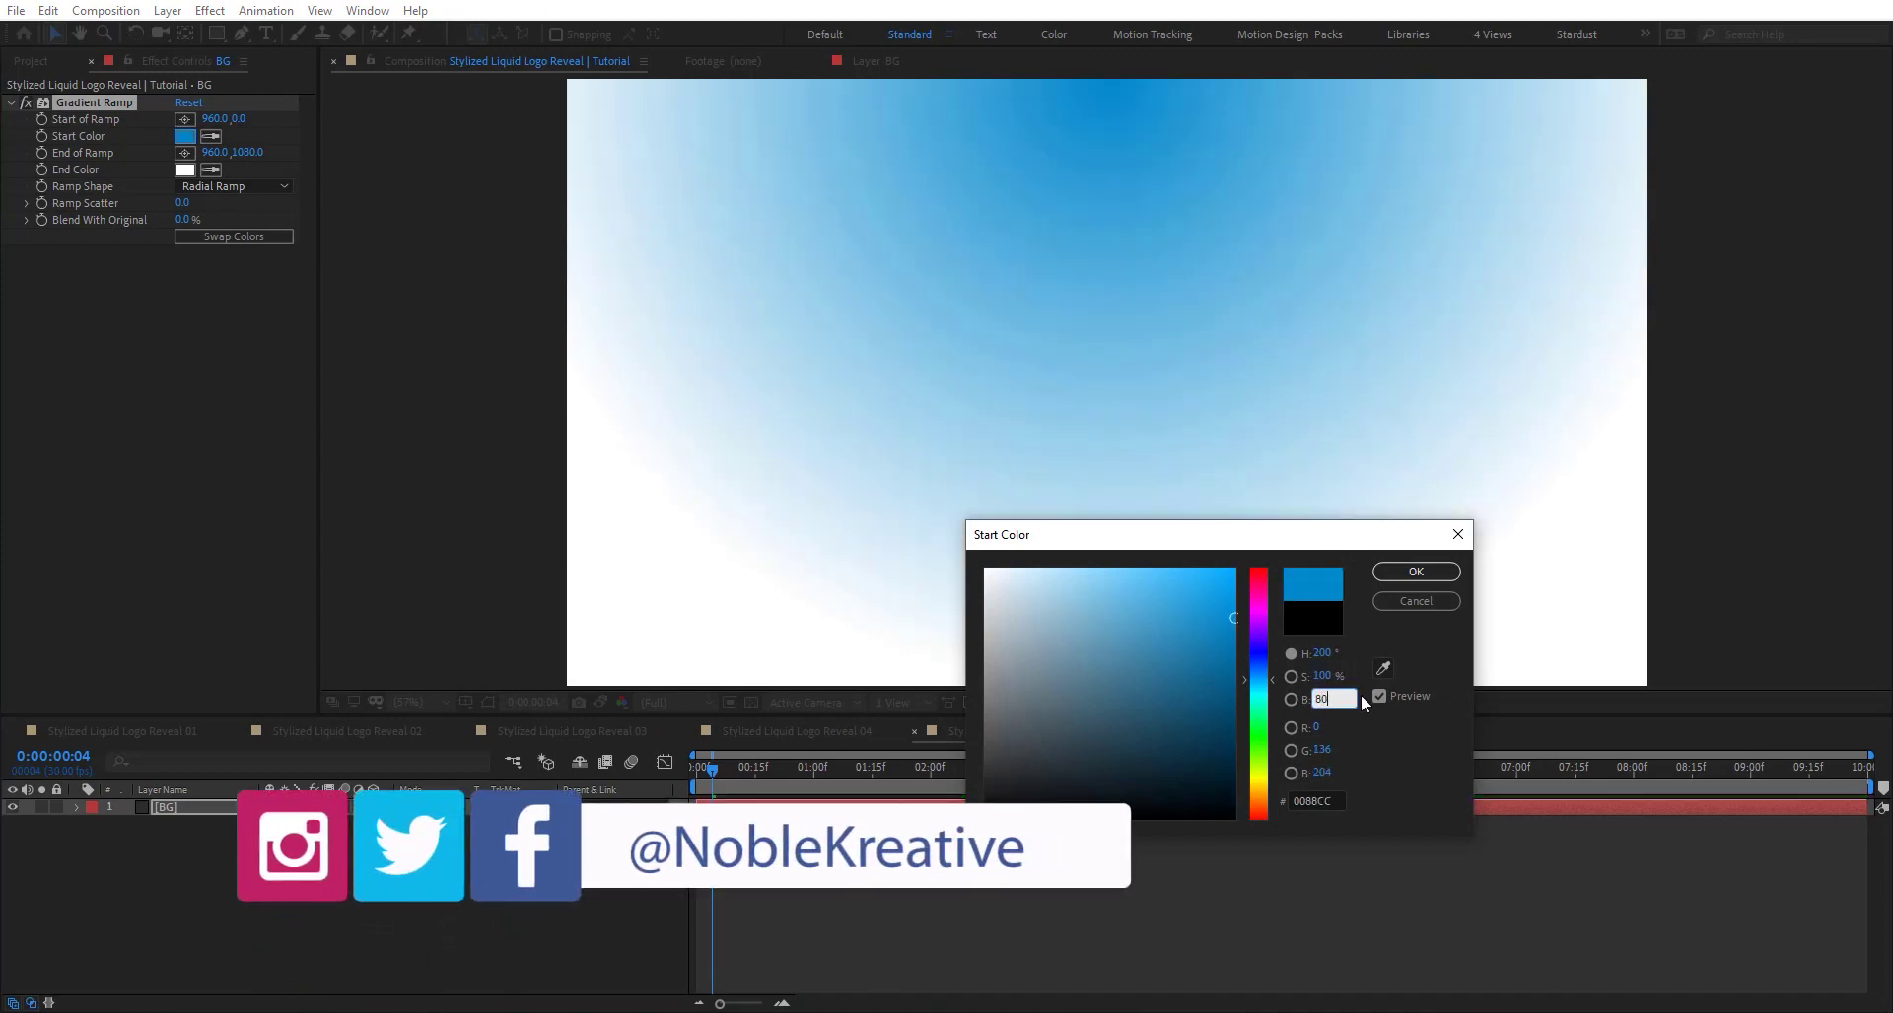
{"action": "left_click", "coordinate": [1415, 572]}
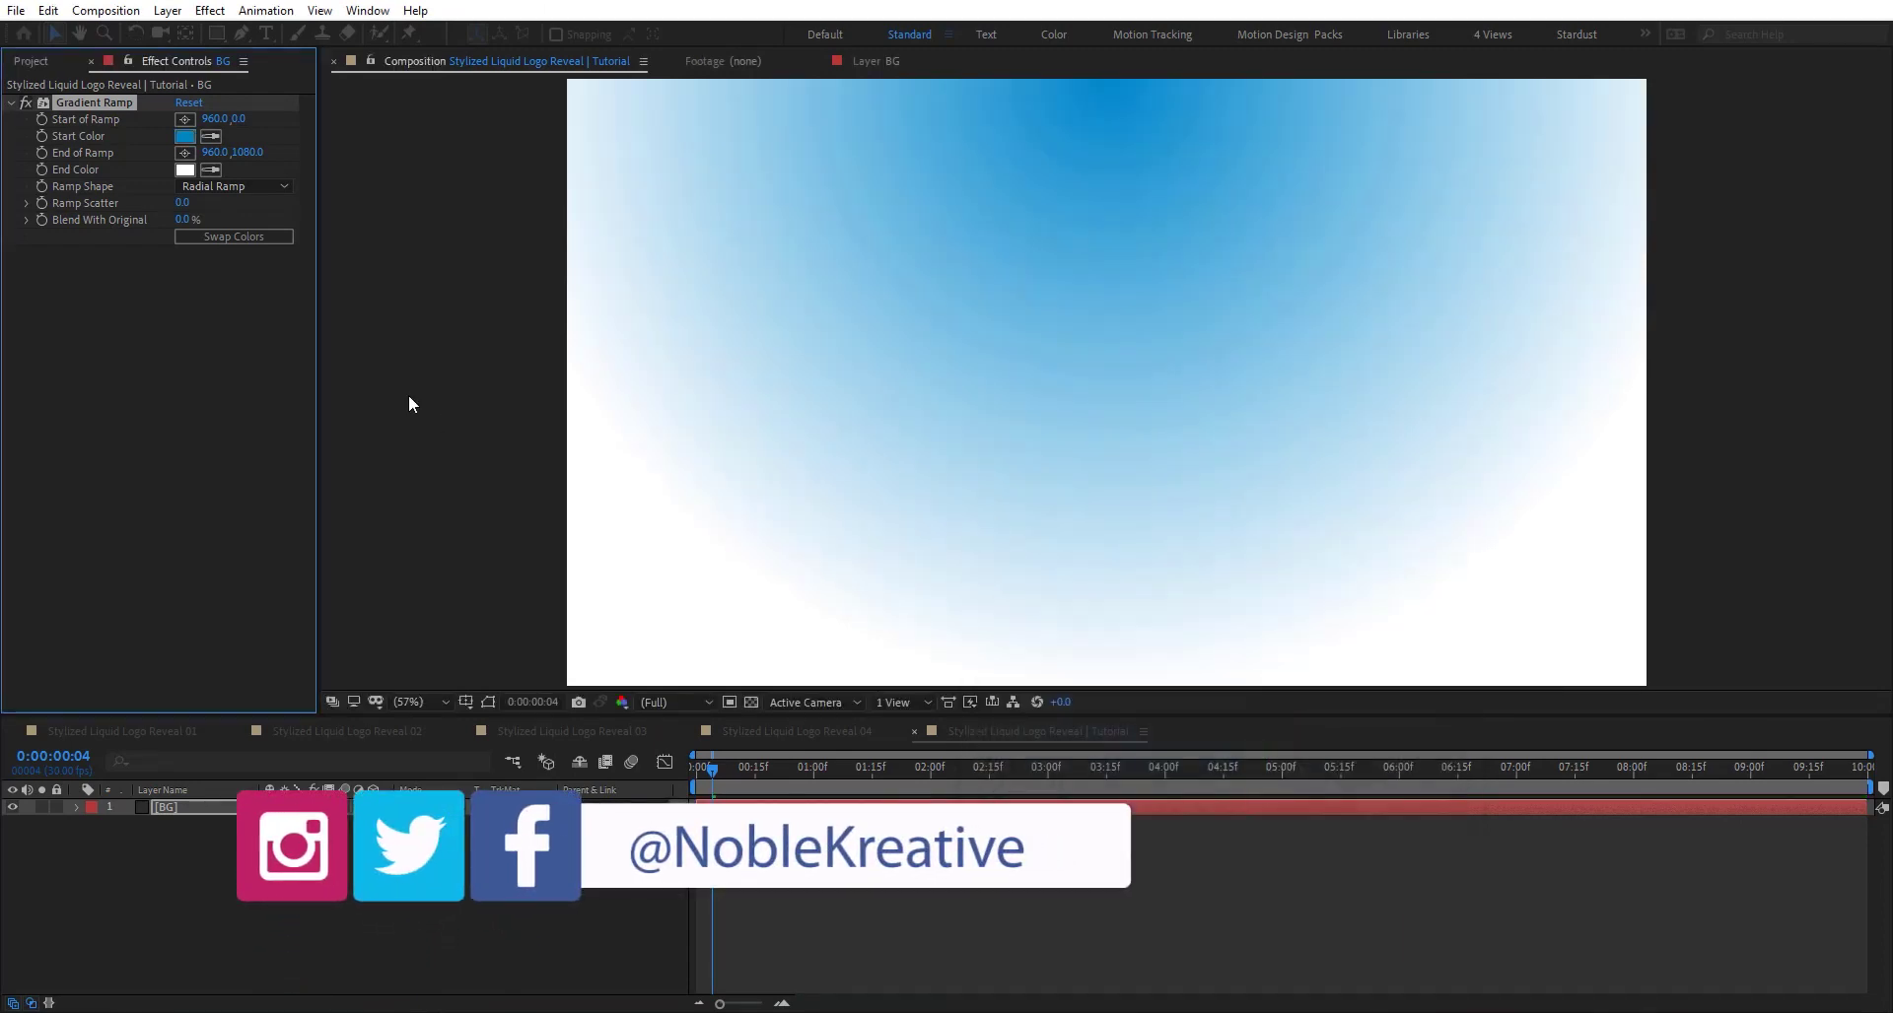
- Make the End Color the same blue darkened to brightness 30
{"action": "left_click", "coordinate": [210, 170]}
{"action": "left_click", "coordinate": [186, 136]}
{"action": "left_click", "coordinate": [186, 169]}
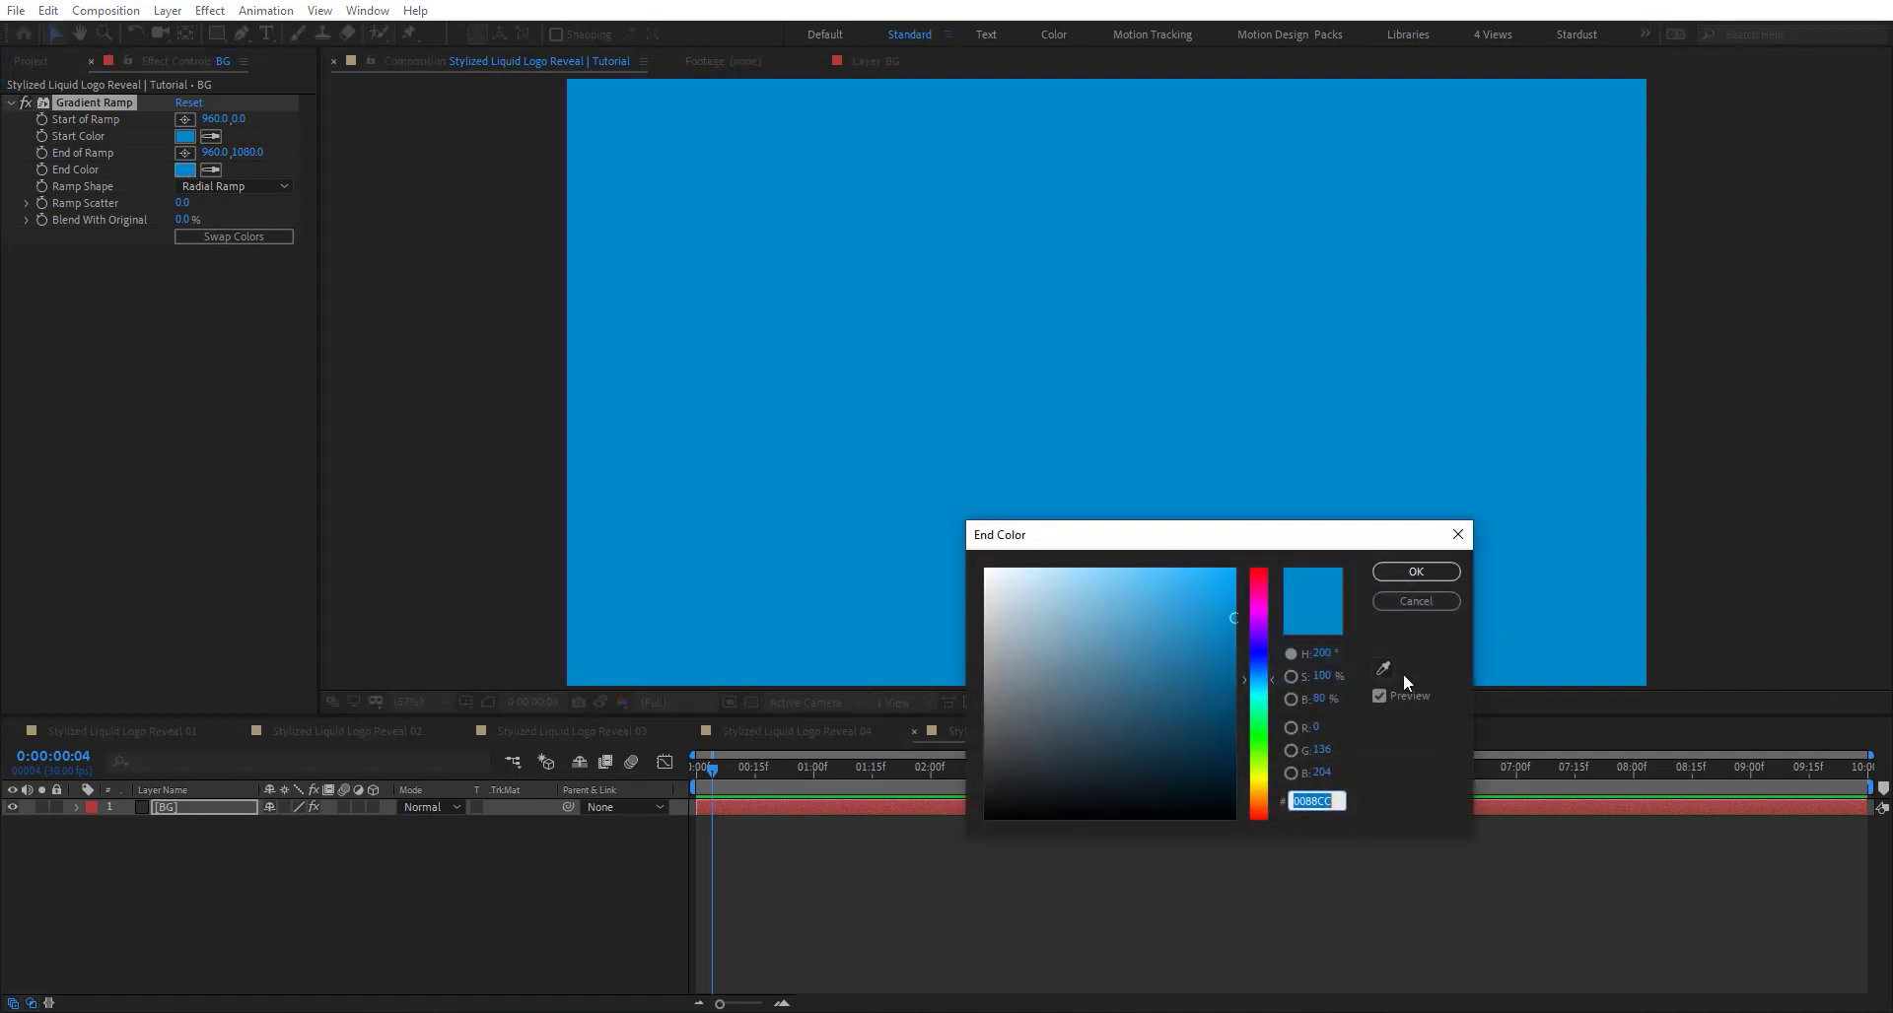
{"action": "left_click", "coordinate": [1319, 699]}
{"action": "type", "text": "30"}
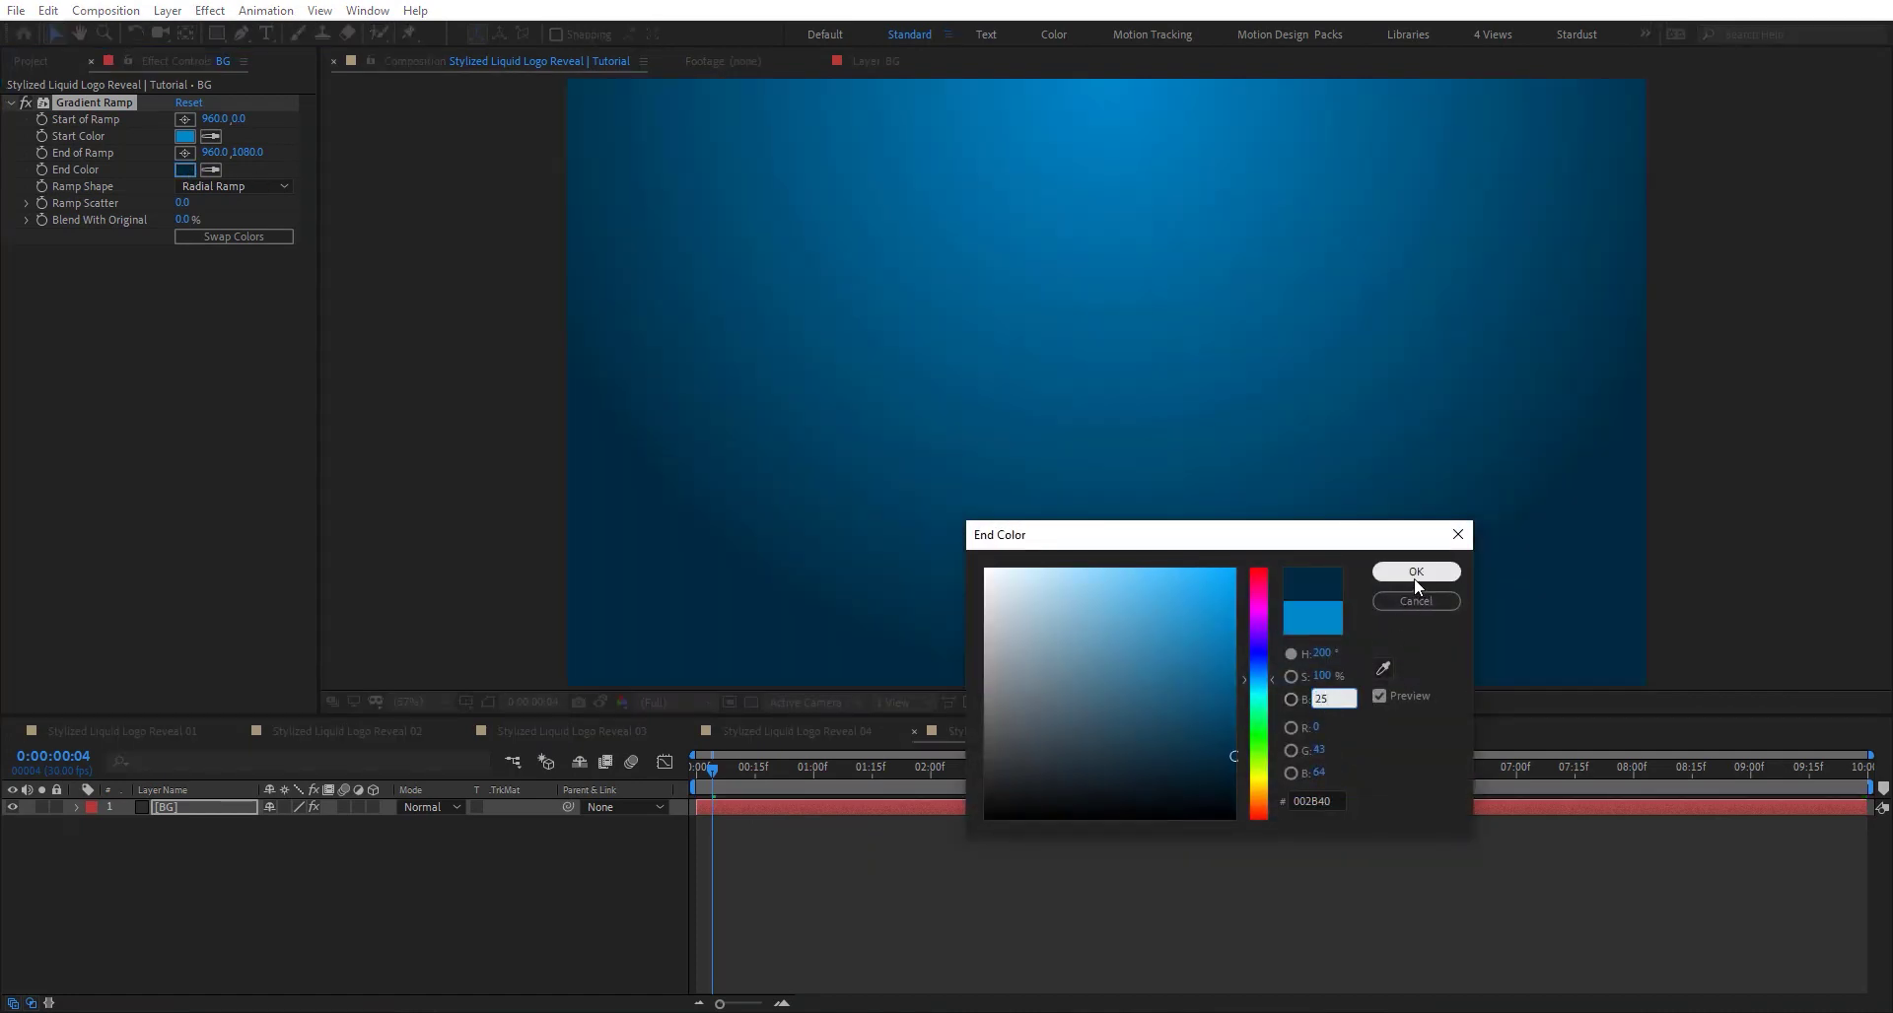
{"action": "left_click", "coordinate": [1416, 572]}
- Add Noise to BG with a 5% amount
{"action": "key", "text": "ctrl+space"}
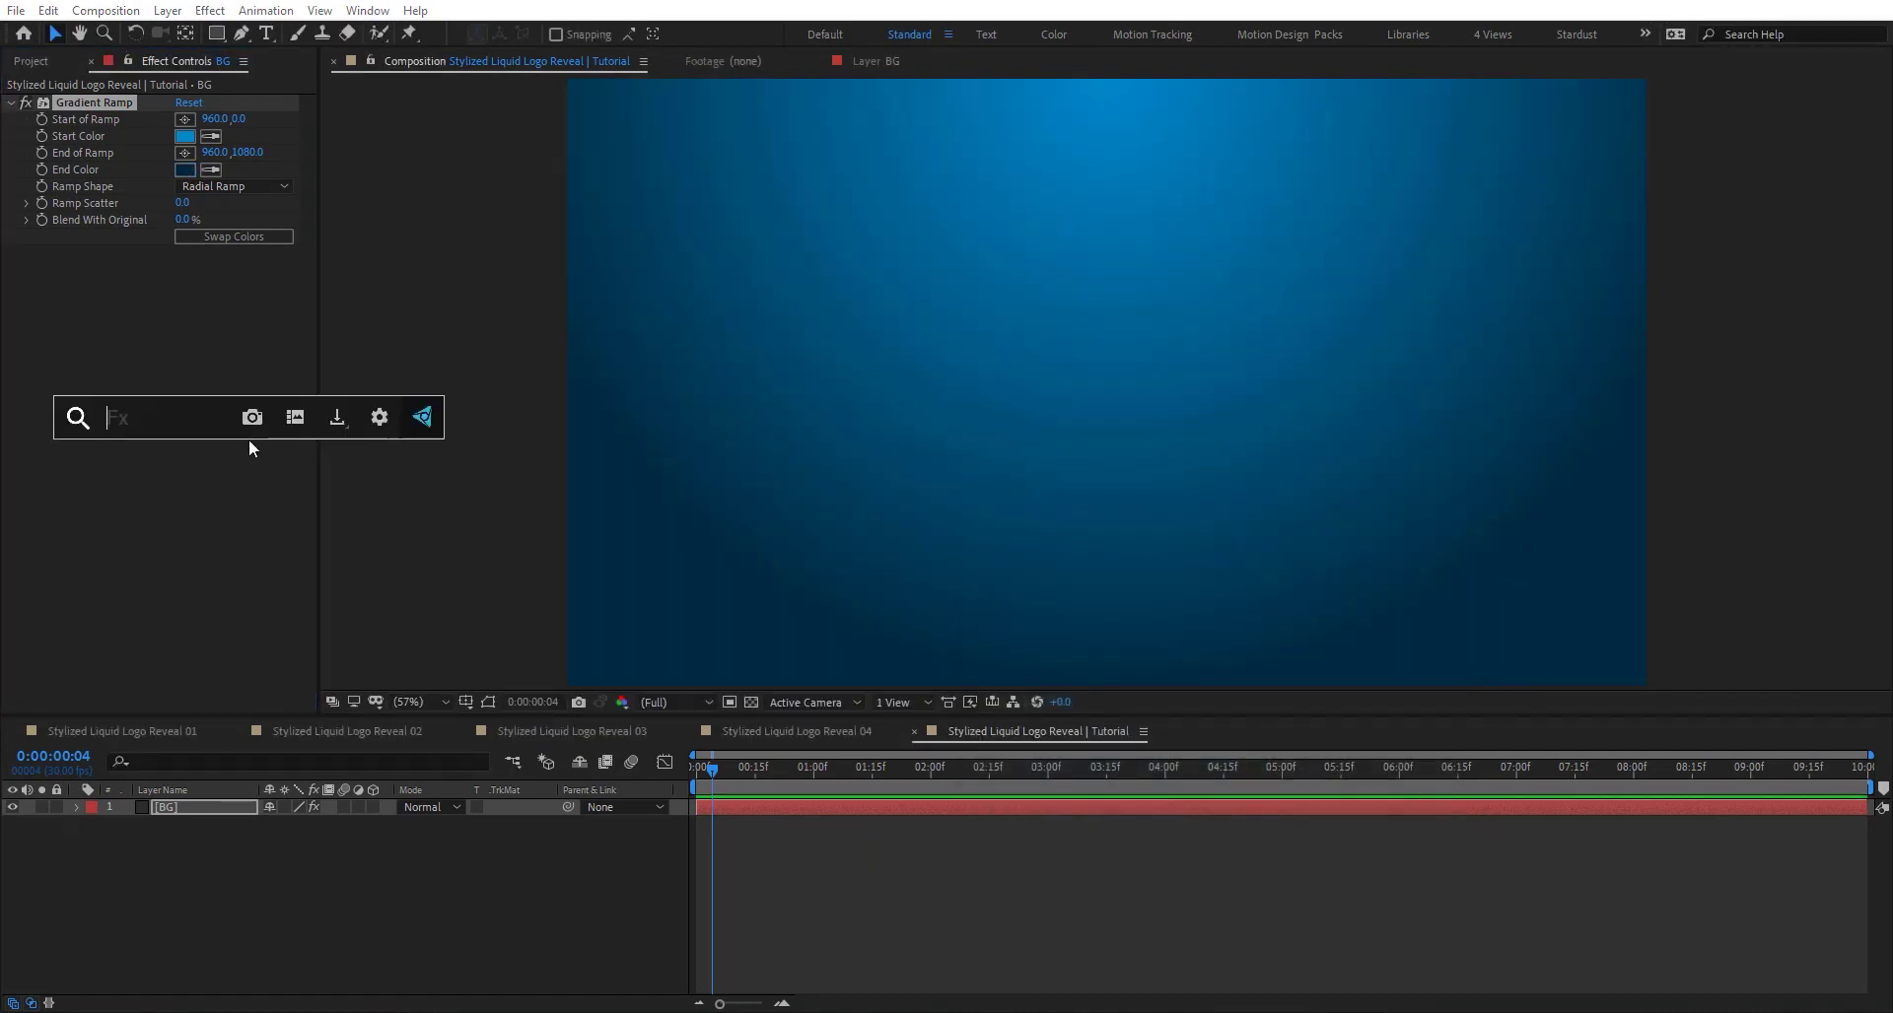
{"action": "type", "text": "noise"}
{"action": "key", "text": "Return"}
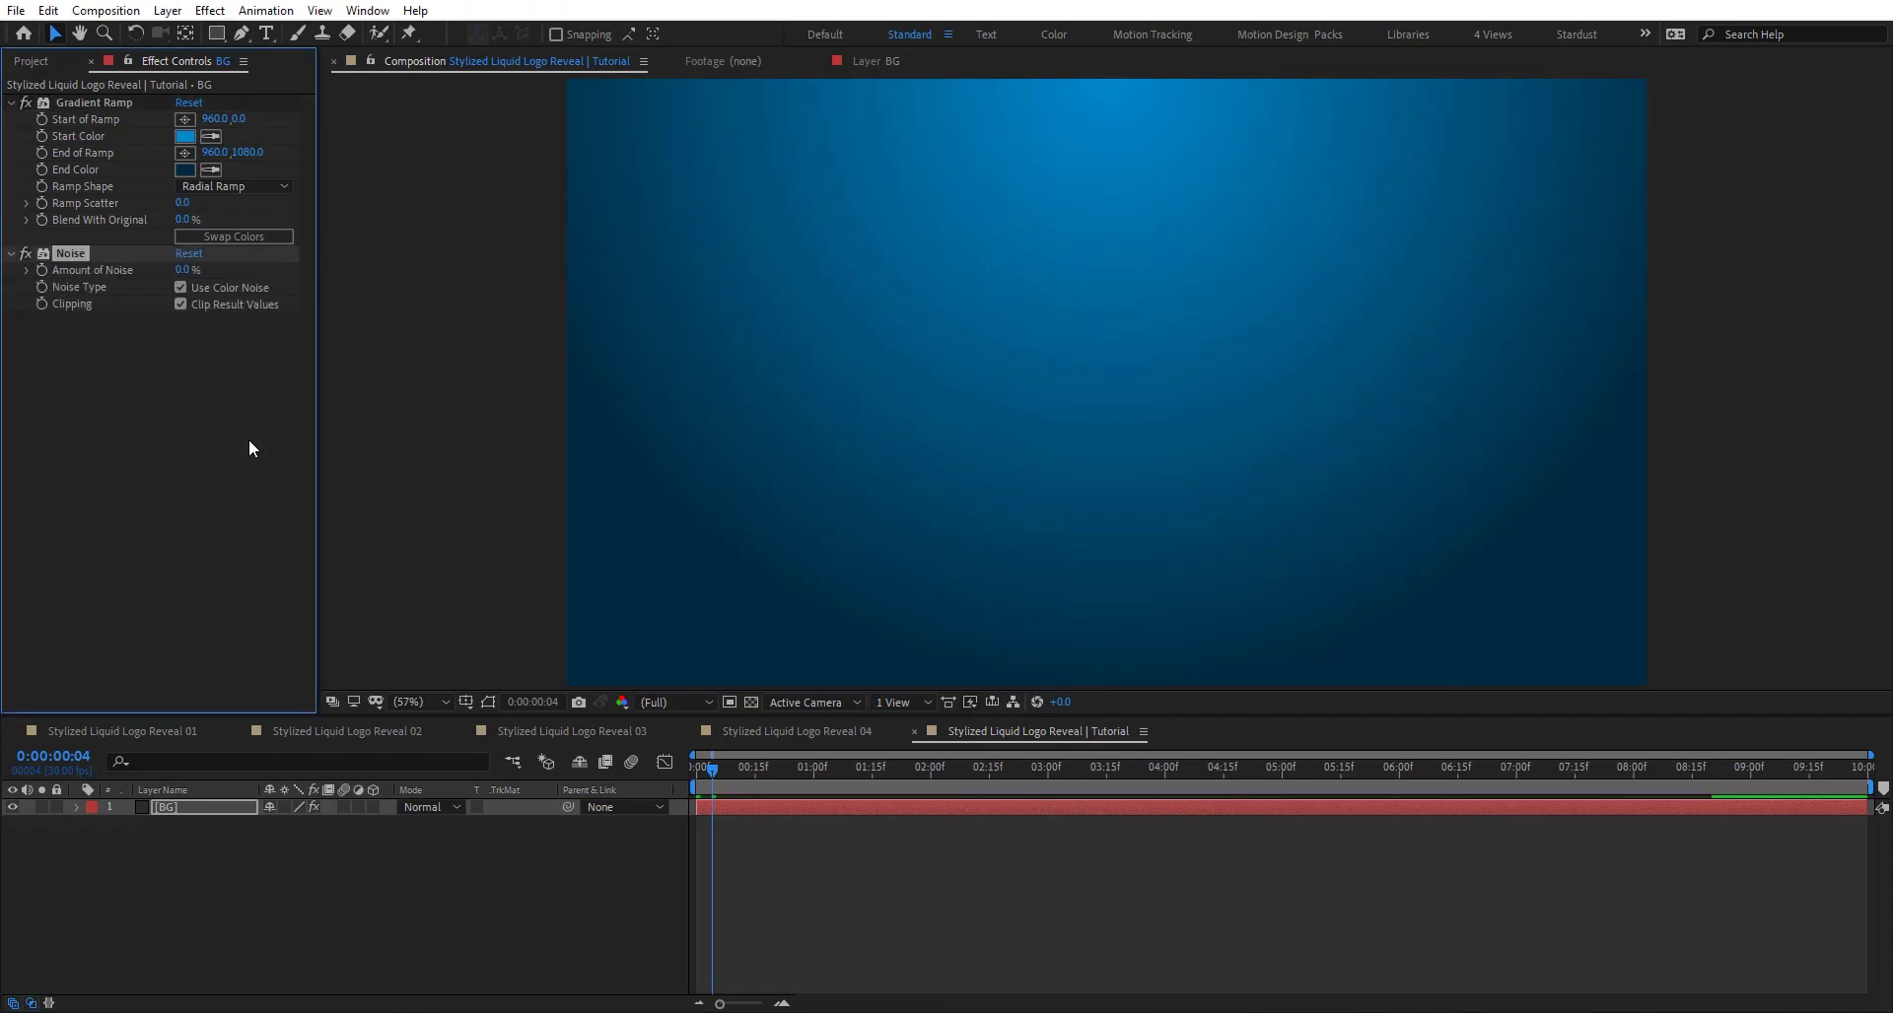
{"action": "left_click", "coordinate": [187, 270]}
{"action": "key", "text": "Return"}
{"action": "left_click", "coordinate": [495, 882]}
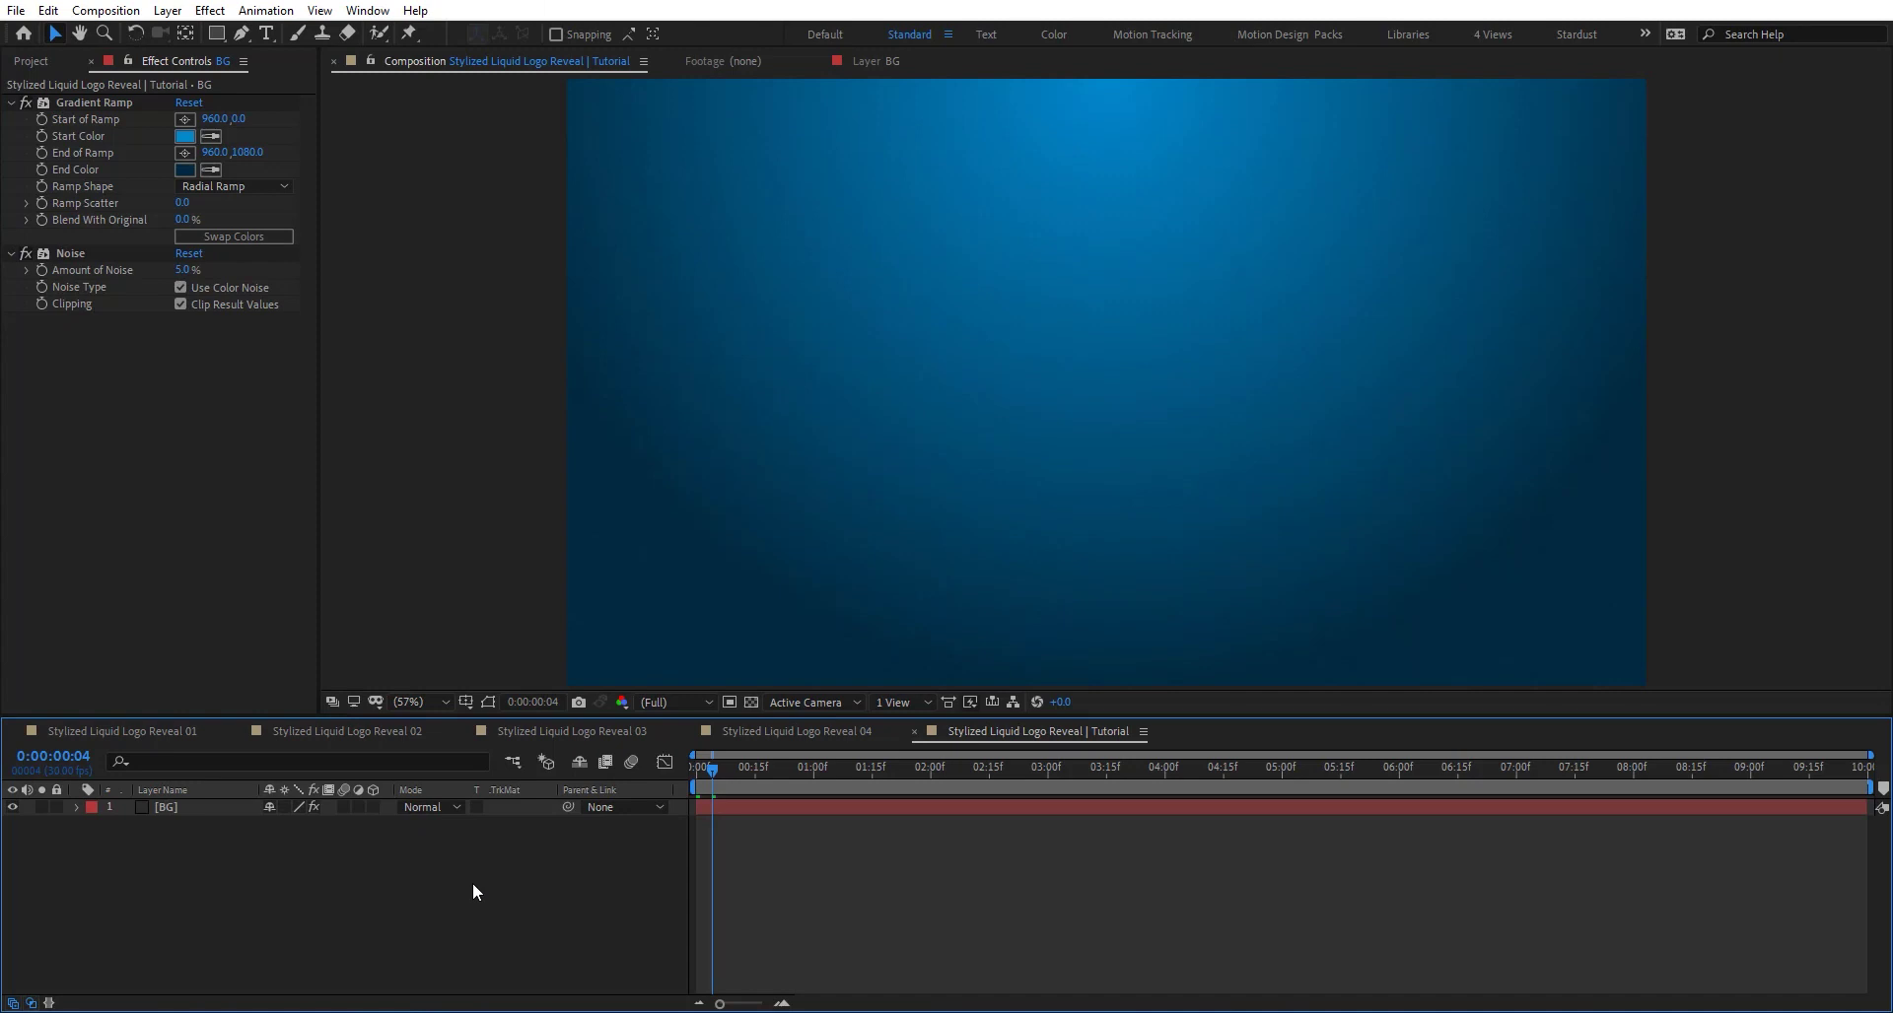
- Create a Logo composition containing logo-liquid.png scaled to 62%
{"action": "key", "text": "ctrl+n"}
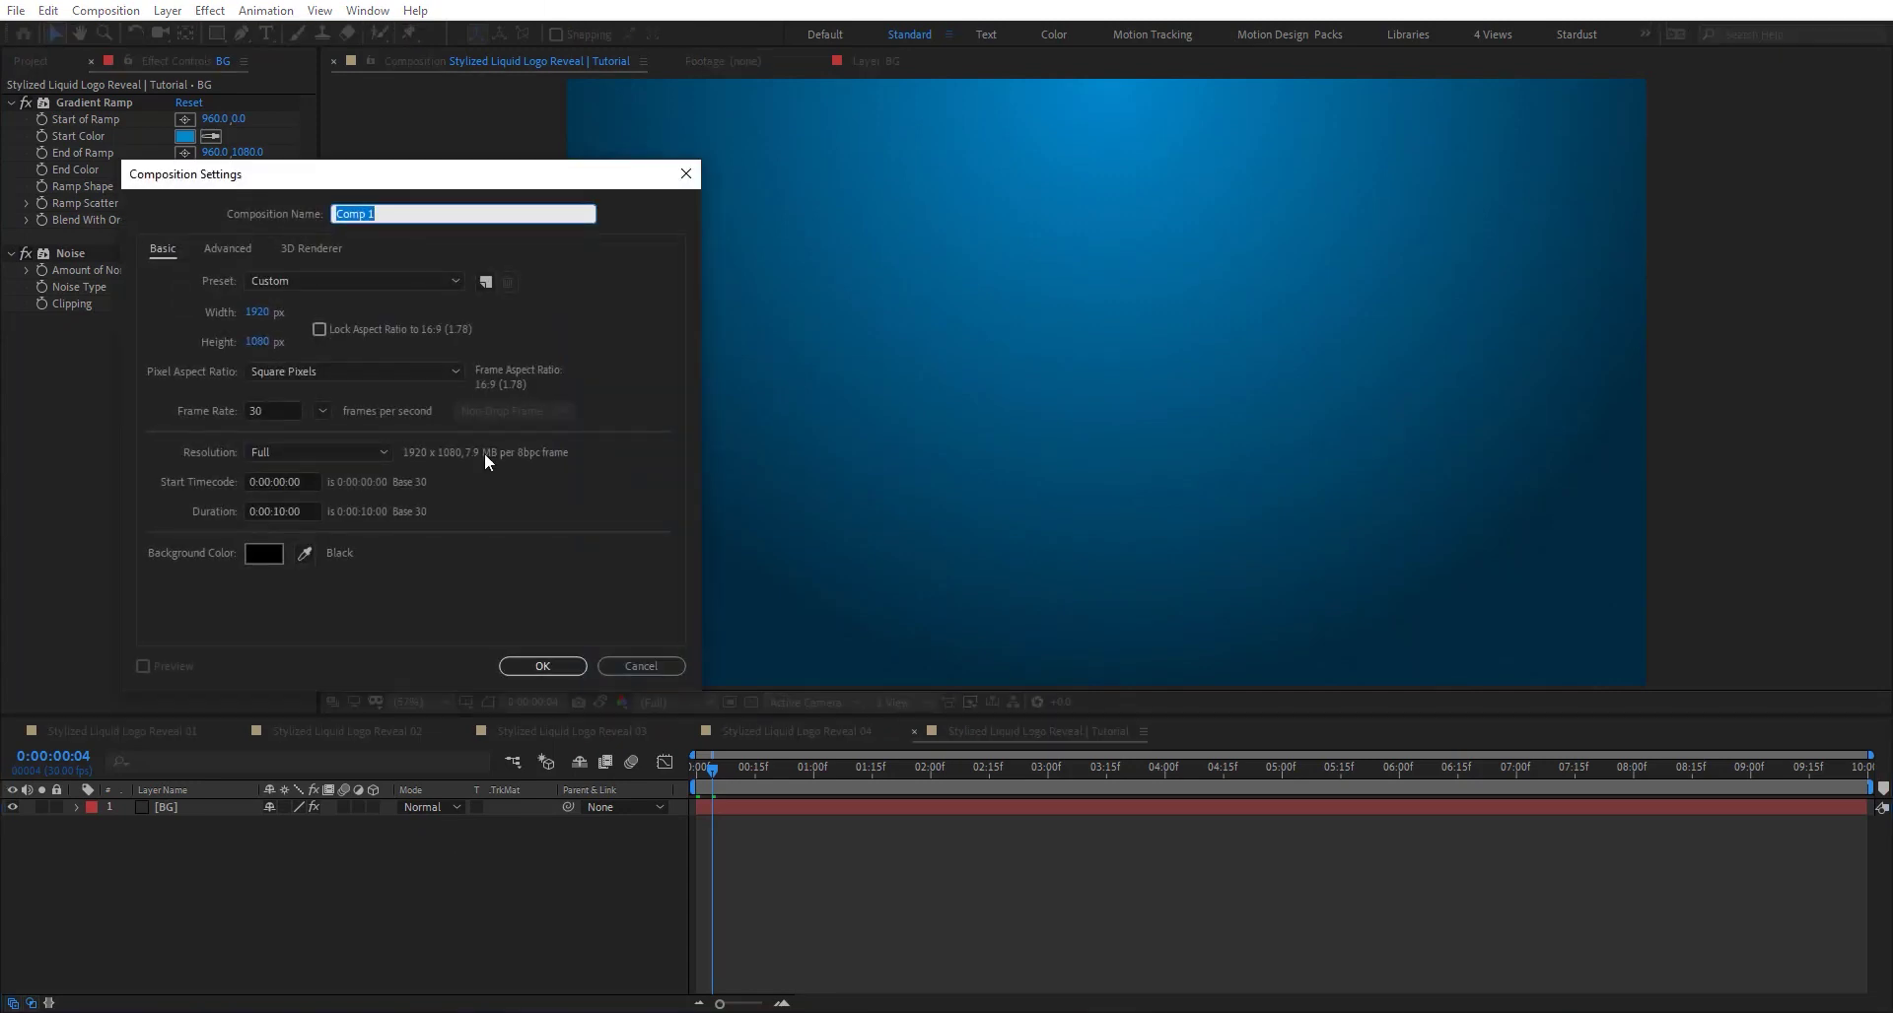
{"action": "type", "text": "Lo"}
{"action": "key", "text": "Return"}
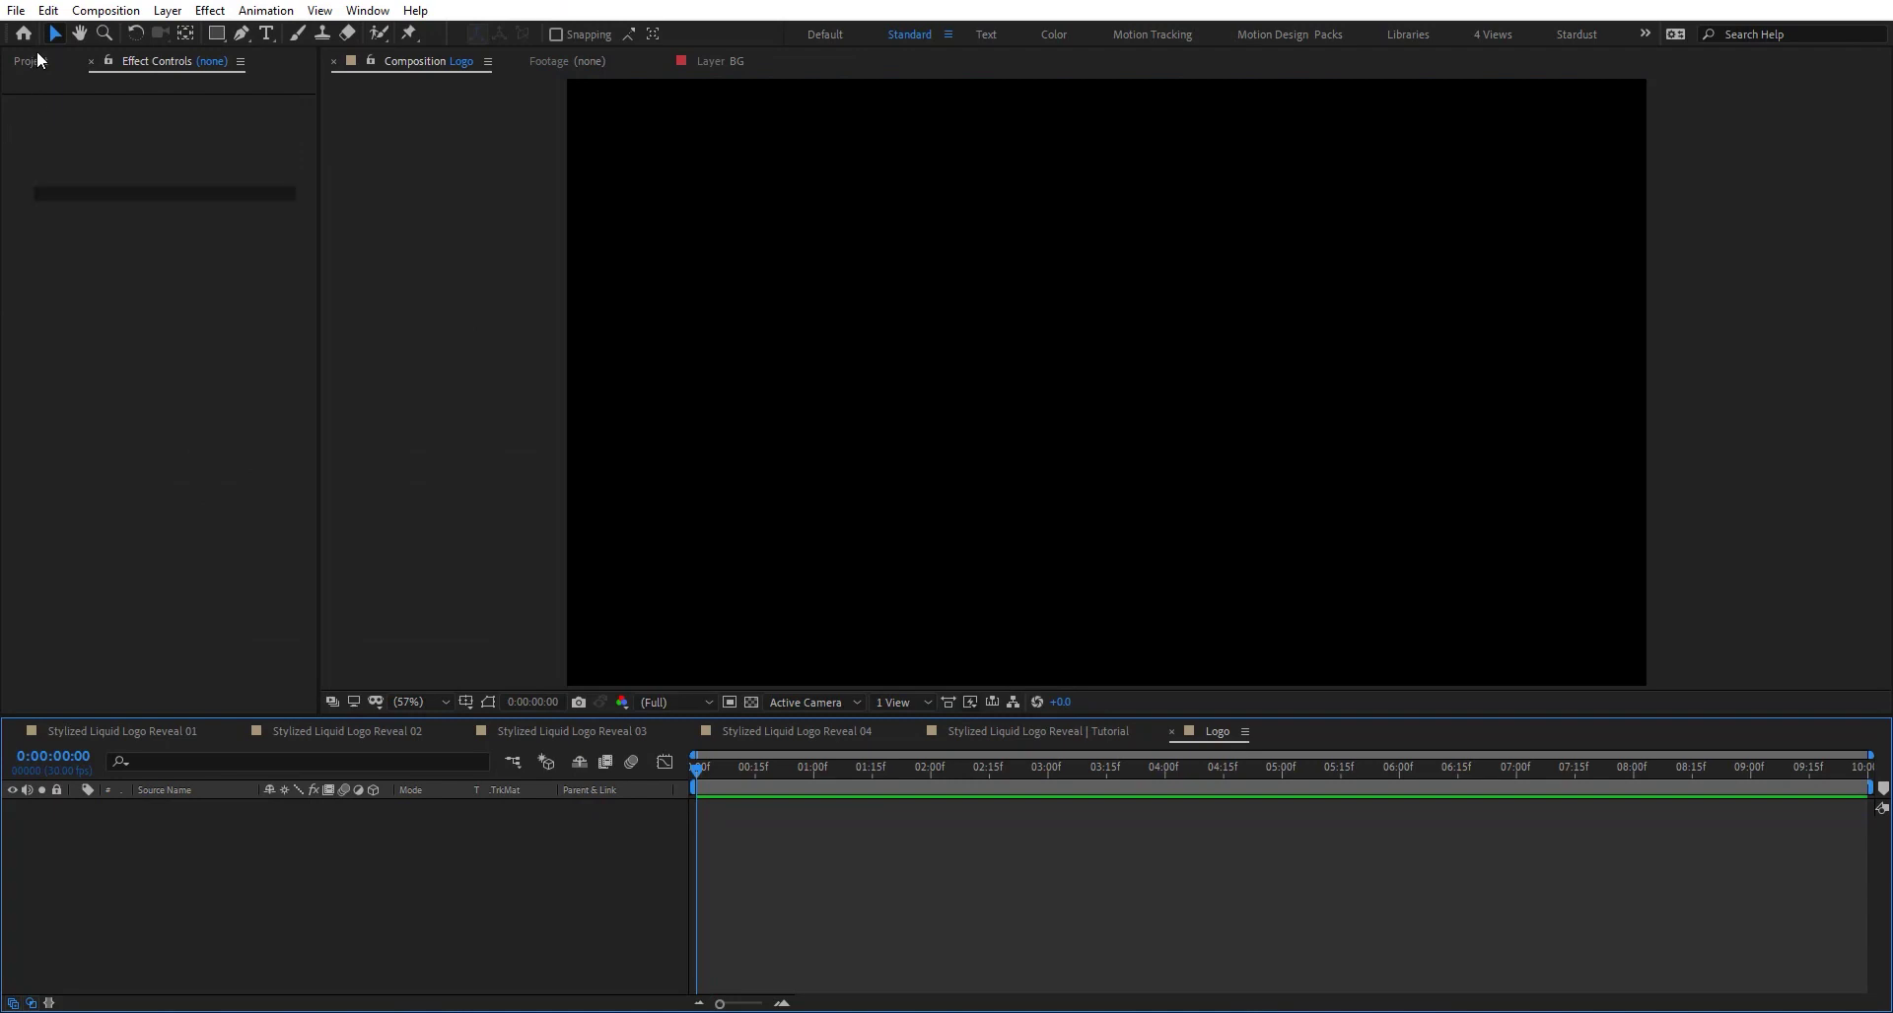
{"action": "left_click", "coordinate": [37, 61]}
{"action": "left_click", "coordinate": [68, 260]}
{"action": "left_click_drag", "start_coordinate": [96, 257], "coordinate": [286, 834]}
{"action": "key", "text": "s"}
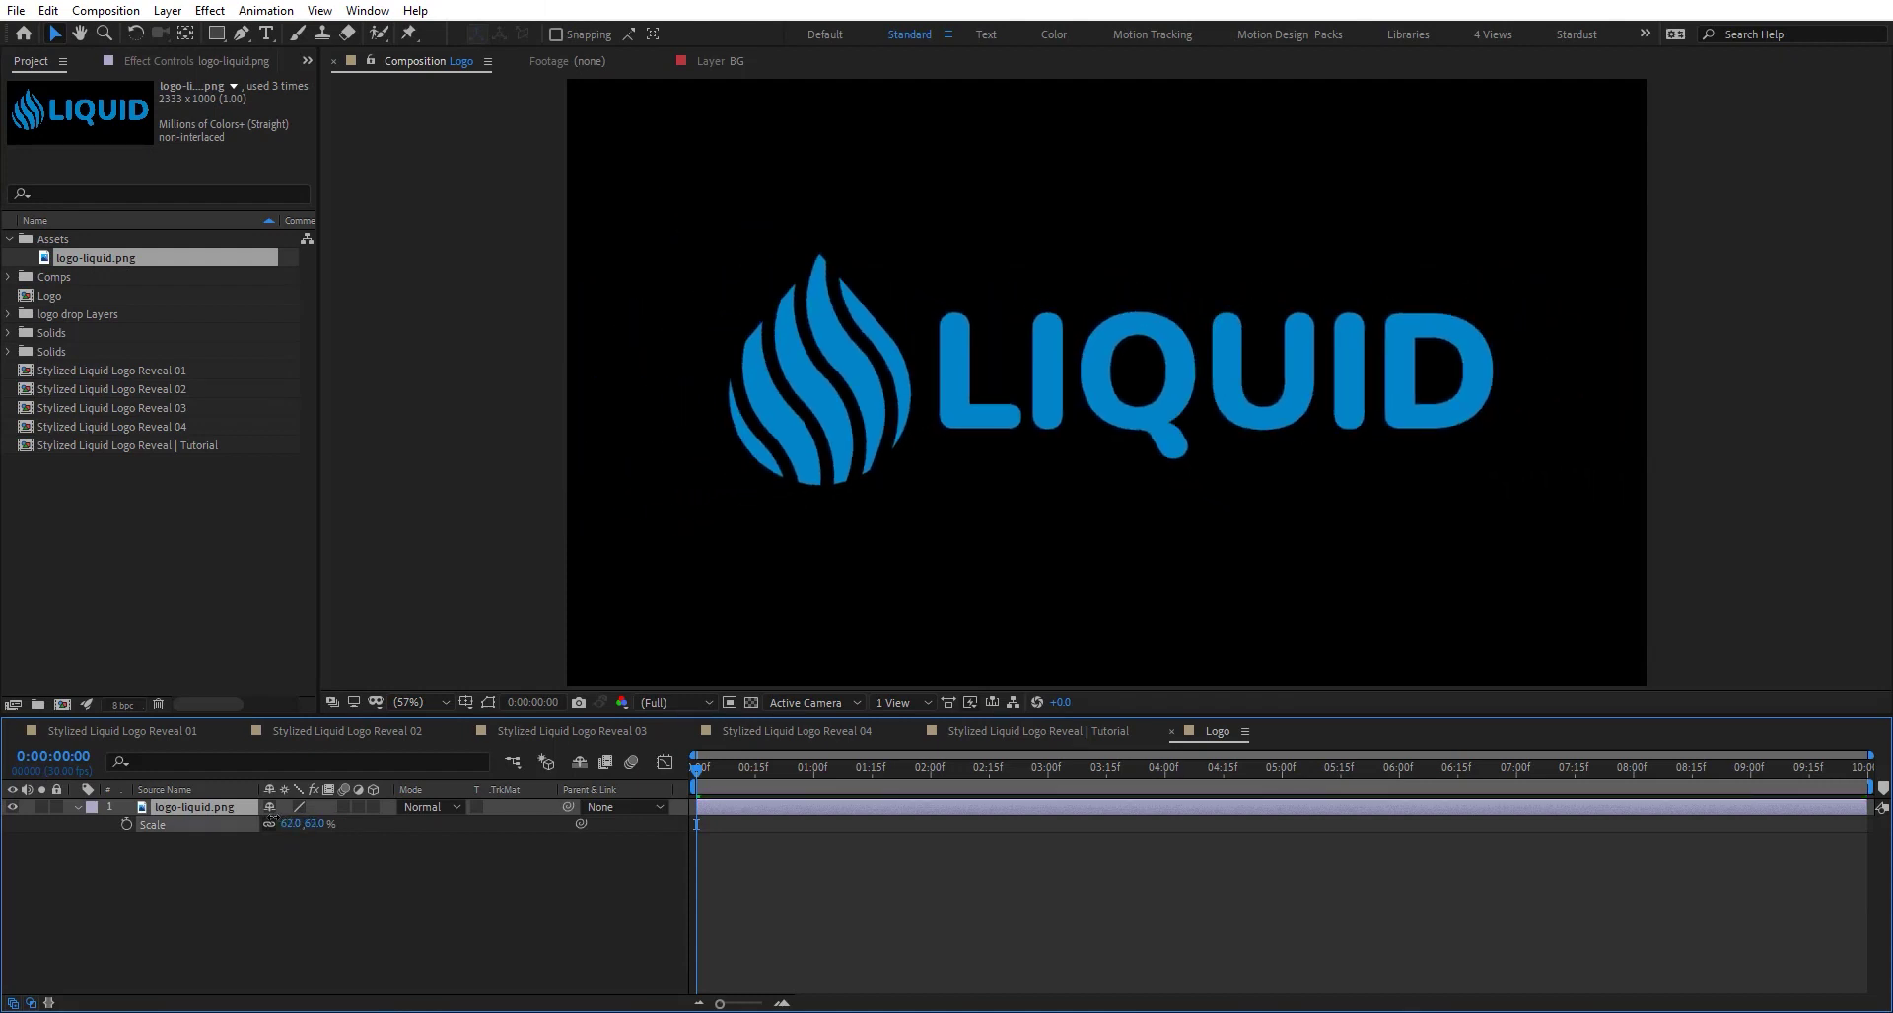
- Return to the tutorial composition and place the Logo comp above BG
{"action": "left_click", "coordinate": [1171, 731]}
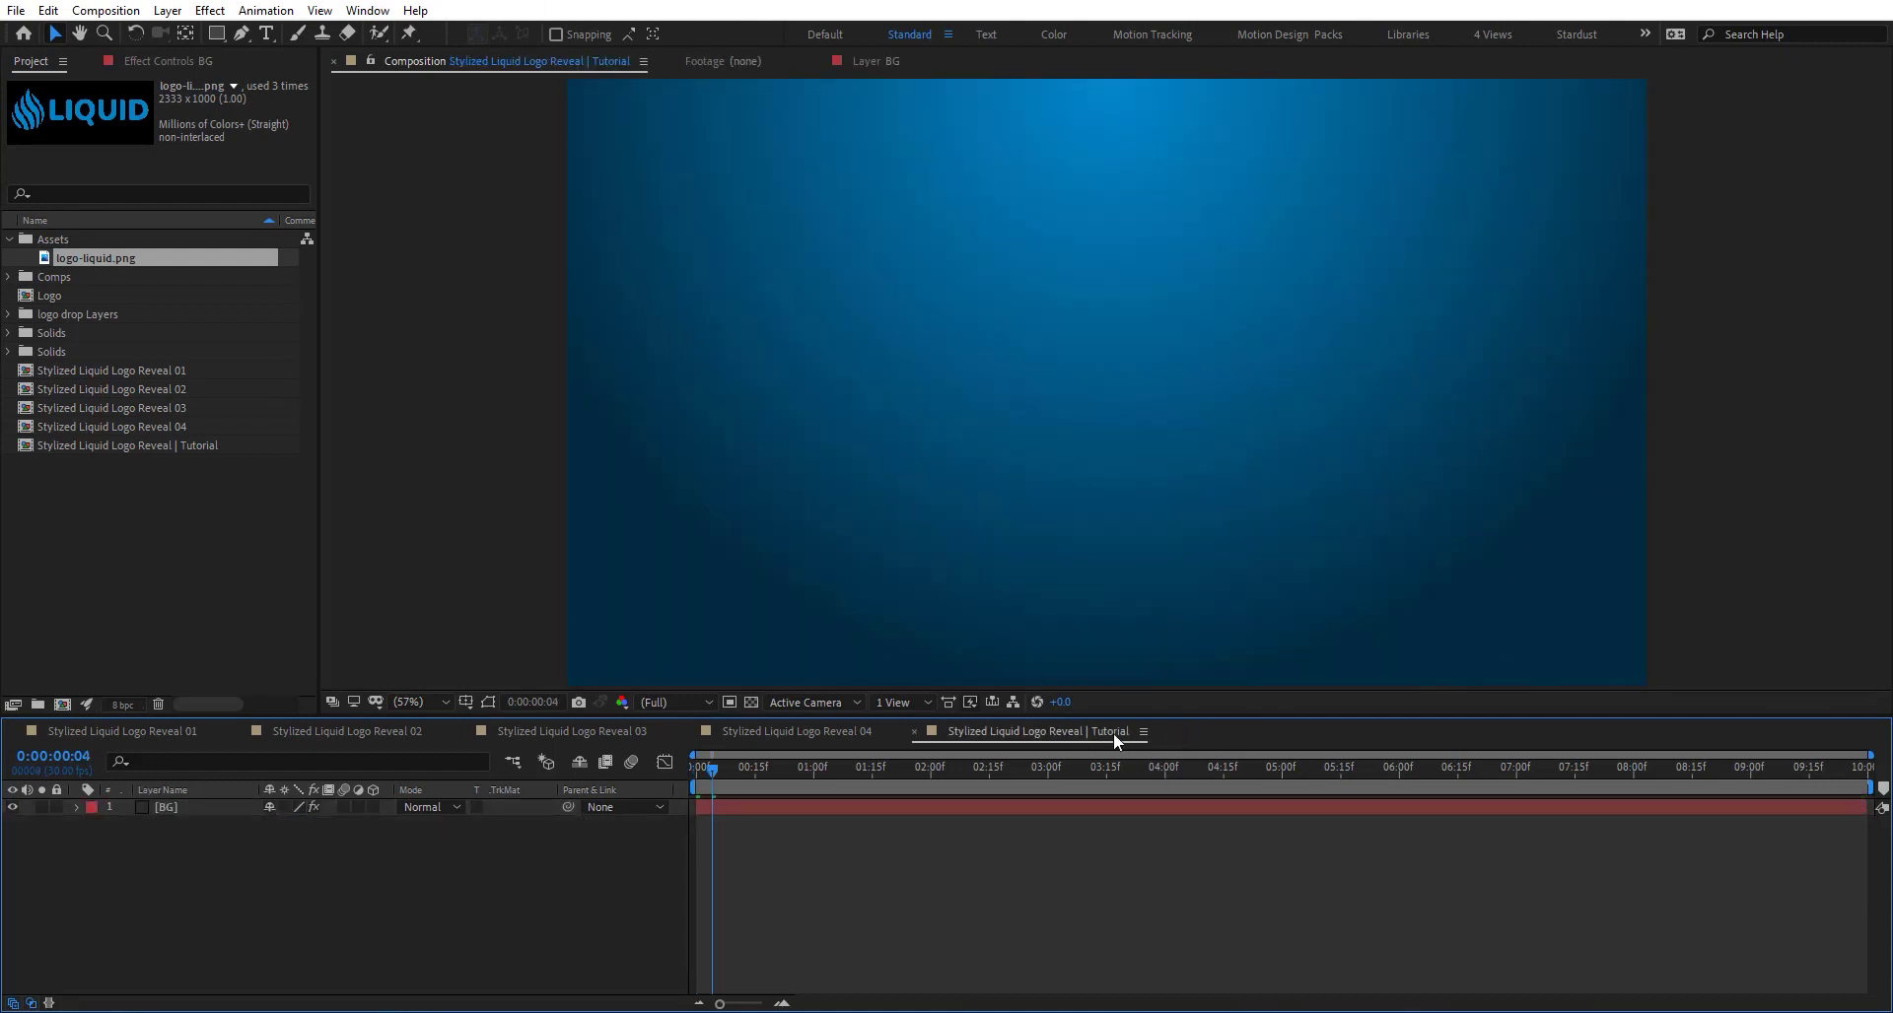
{"action": "left_click_drag", "start_coordinate": [86, 292], "coordinate": [219, 800]}
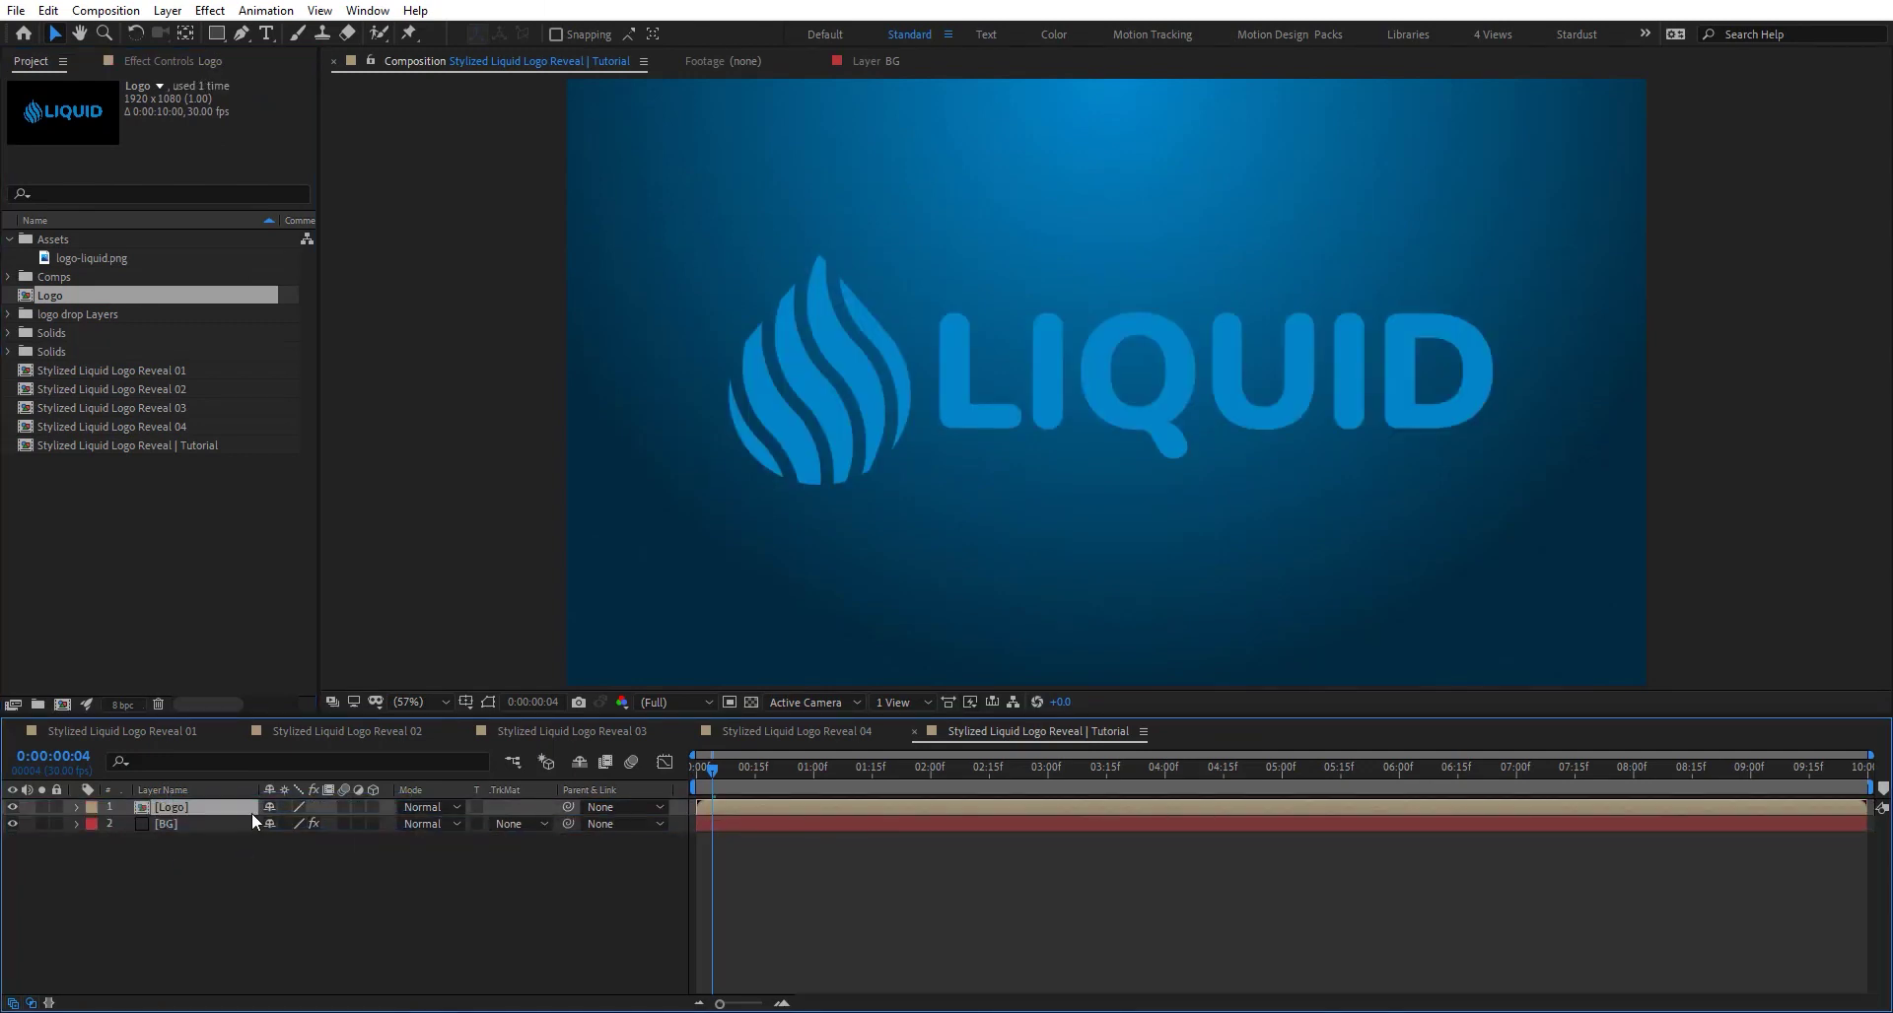
{"action": "key", "text": "Return"}
- Rename the layer Lines, apply Vegas, and set Image Contours Threshold to 1
{"action": "type", "text": "Lines"}
{"action": "key", "text": "Return"}
{"action": "key", "text": "ctrl+space"}
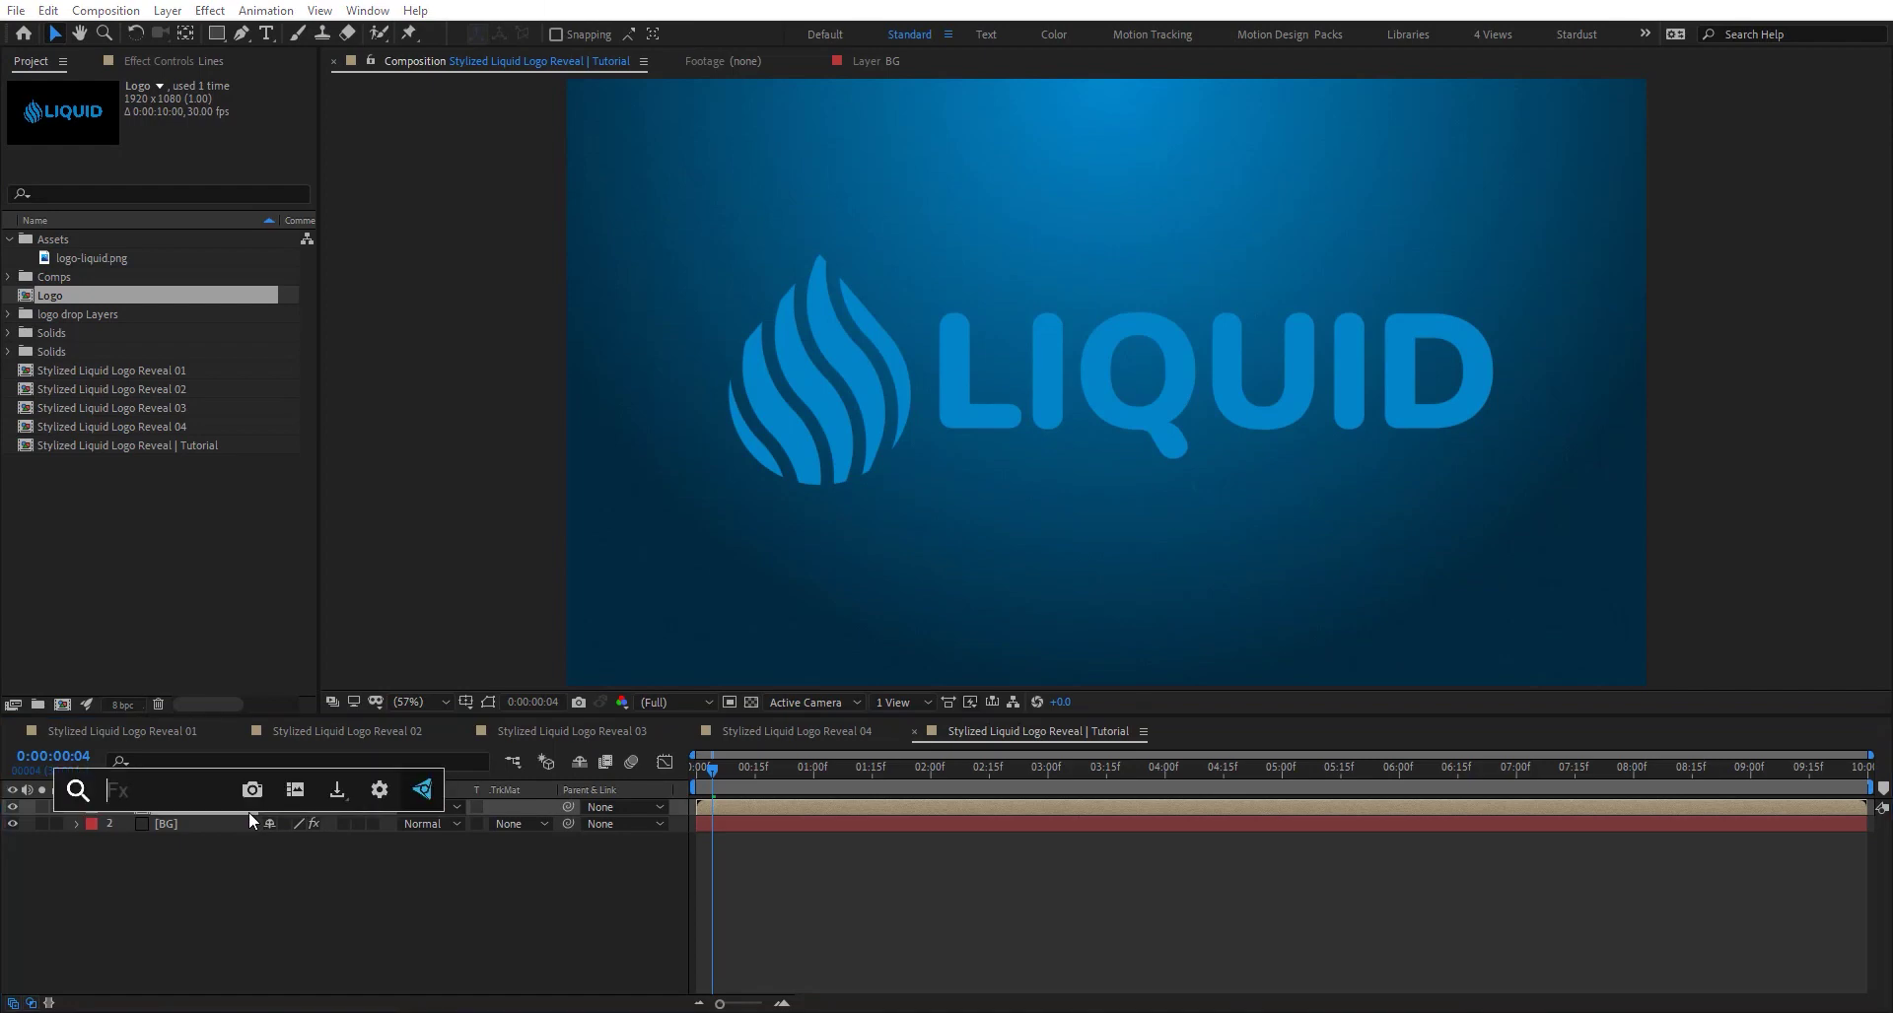
{"action": "type", "text": "veg"}
{"action": "key", "text": "Return"}
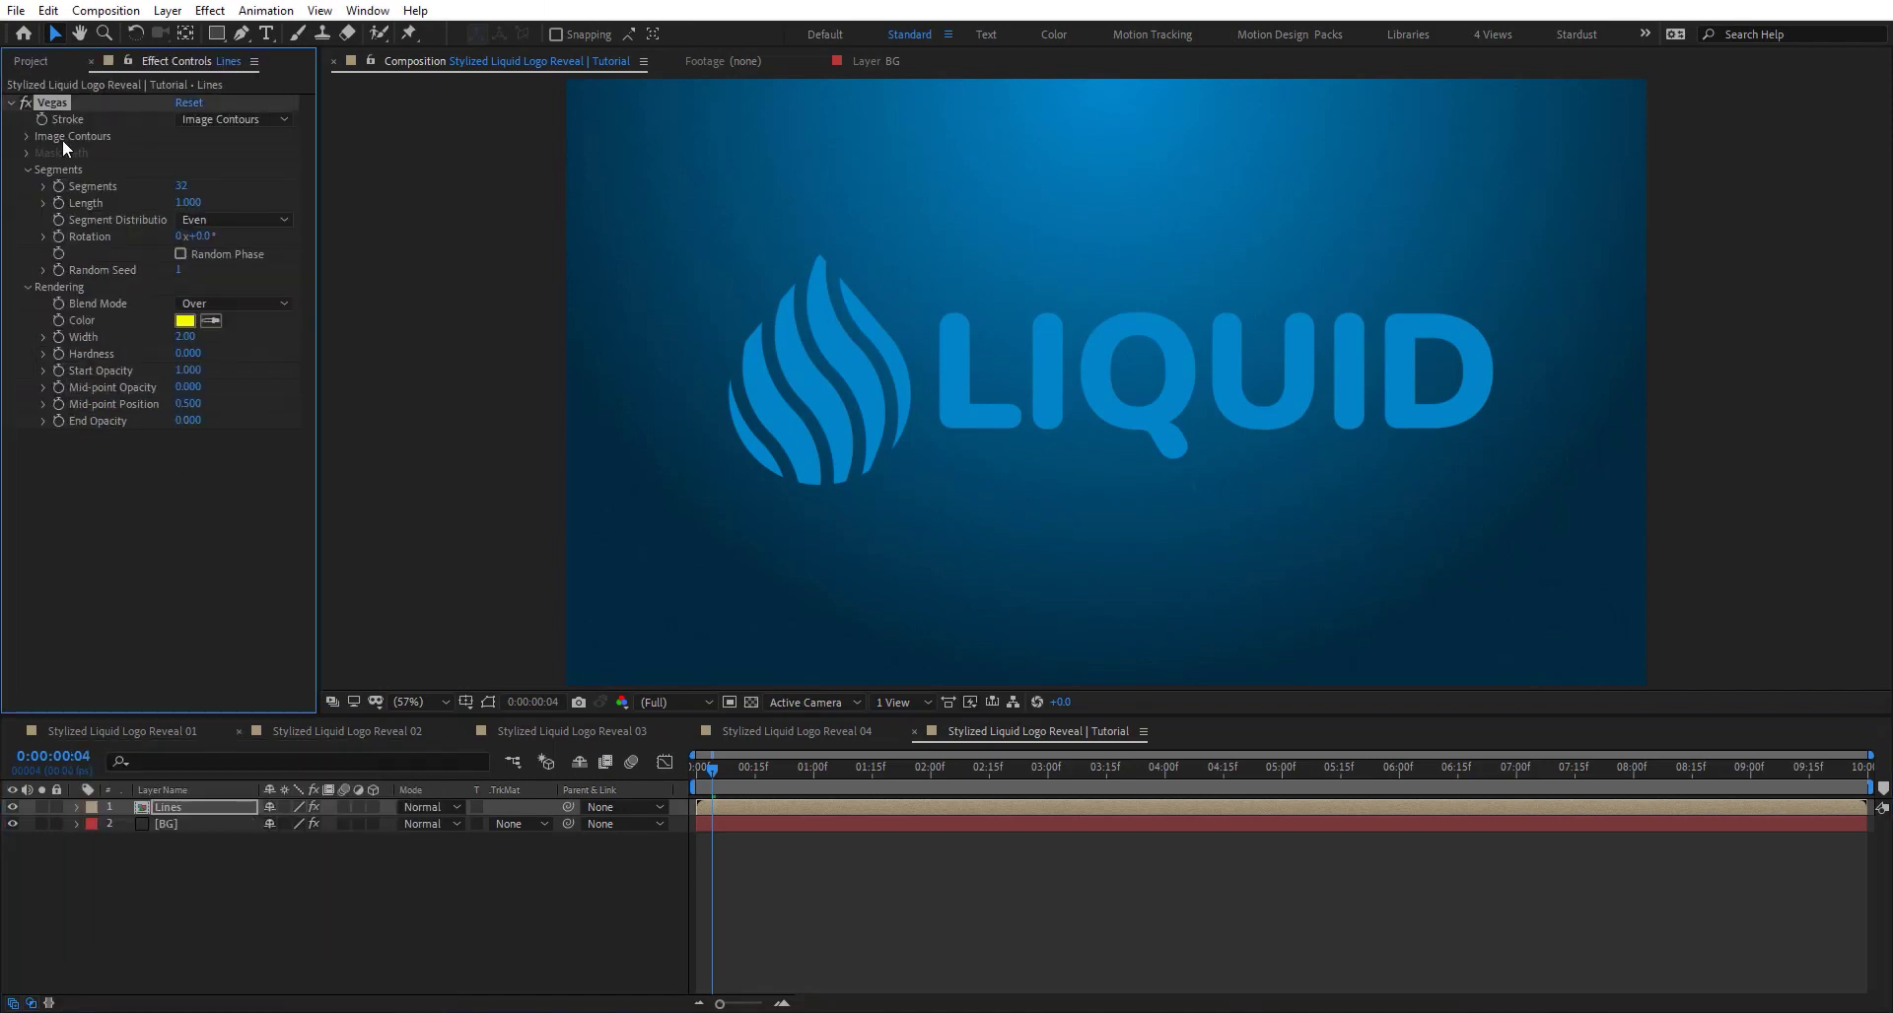
{"action": "left_click", "coordinate": [26, 137]}
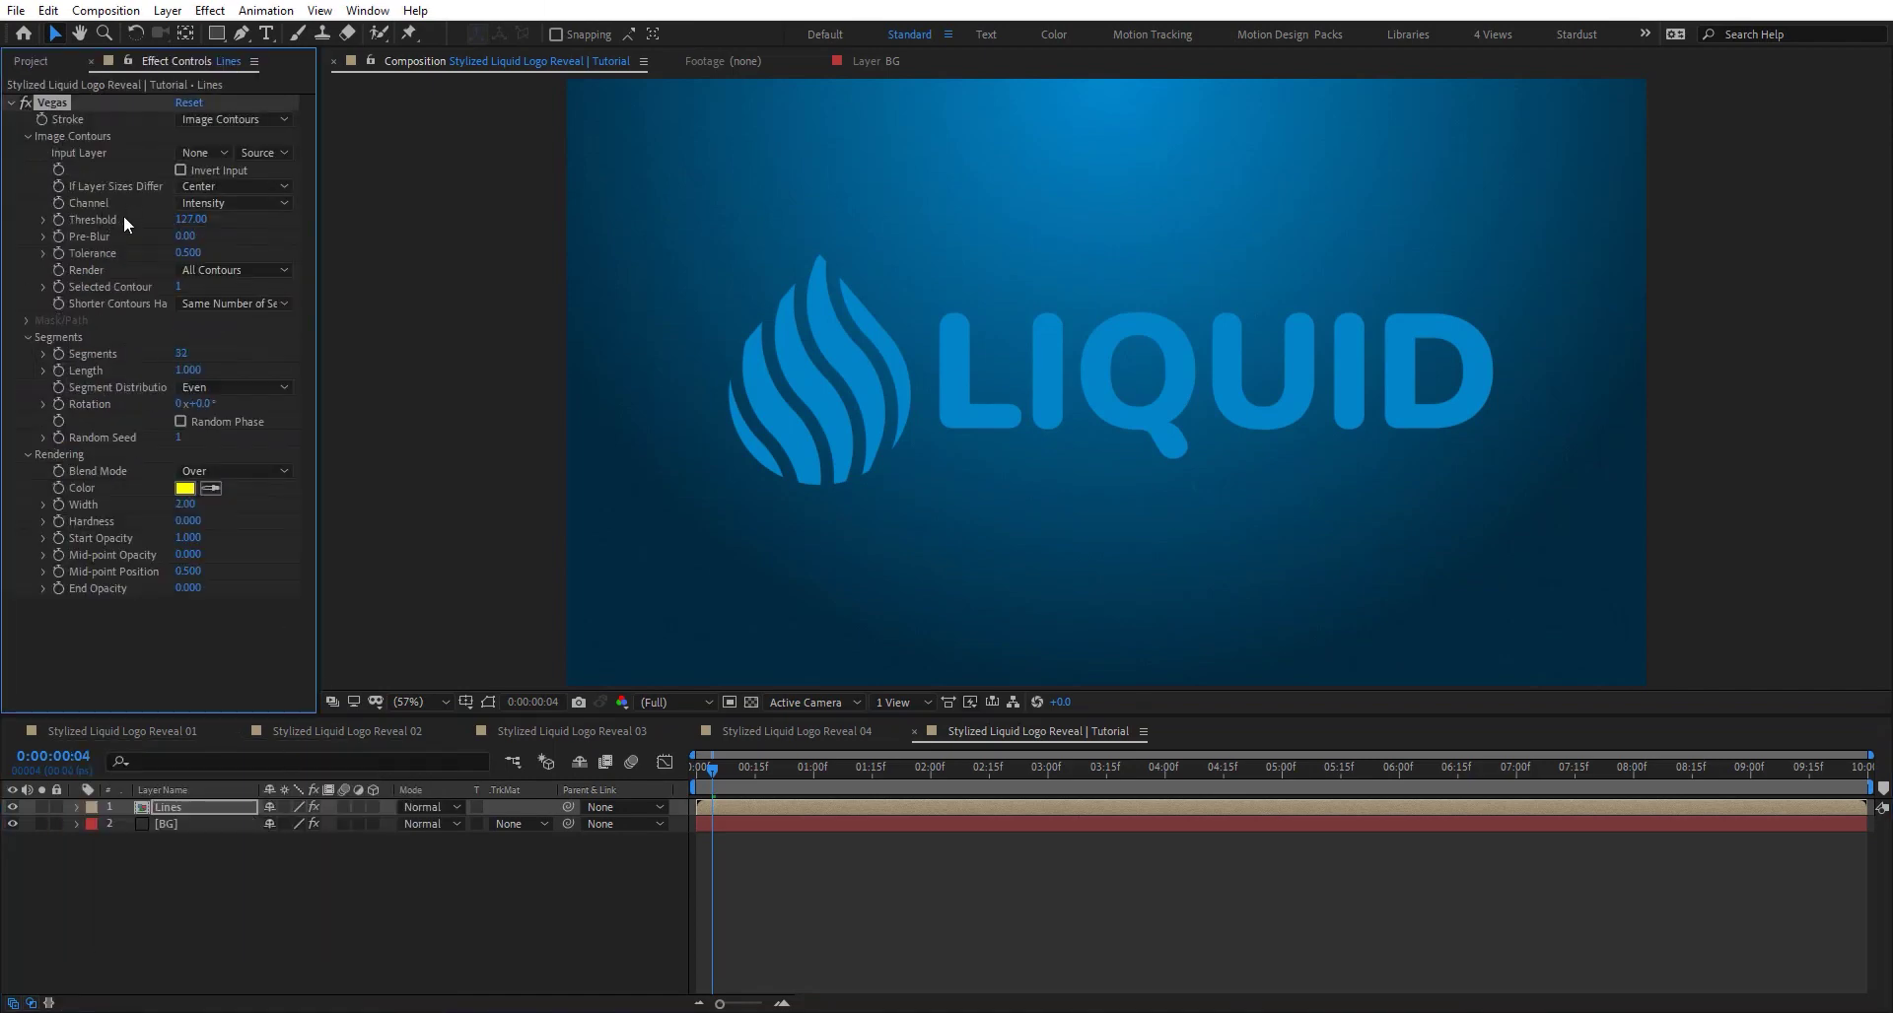
{"action": "left_click", "coordinate": [207, 220]}
{"action": "type", "text": "1"}
{"action": "key", "text": "Return"}
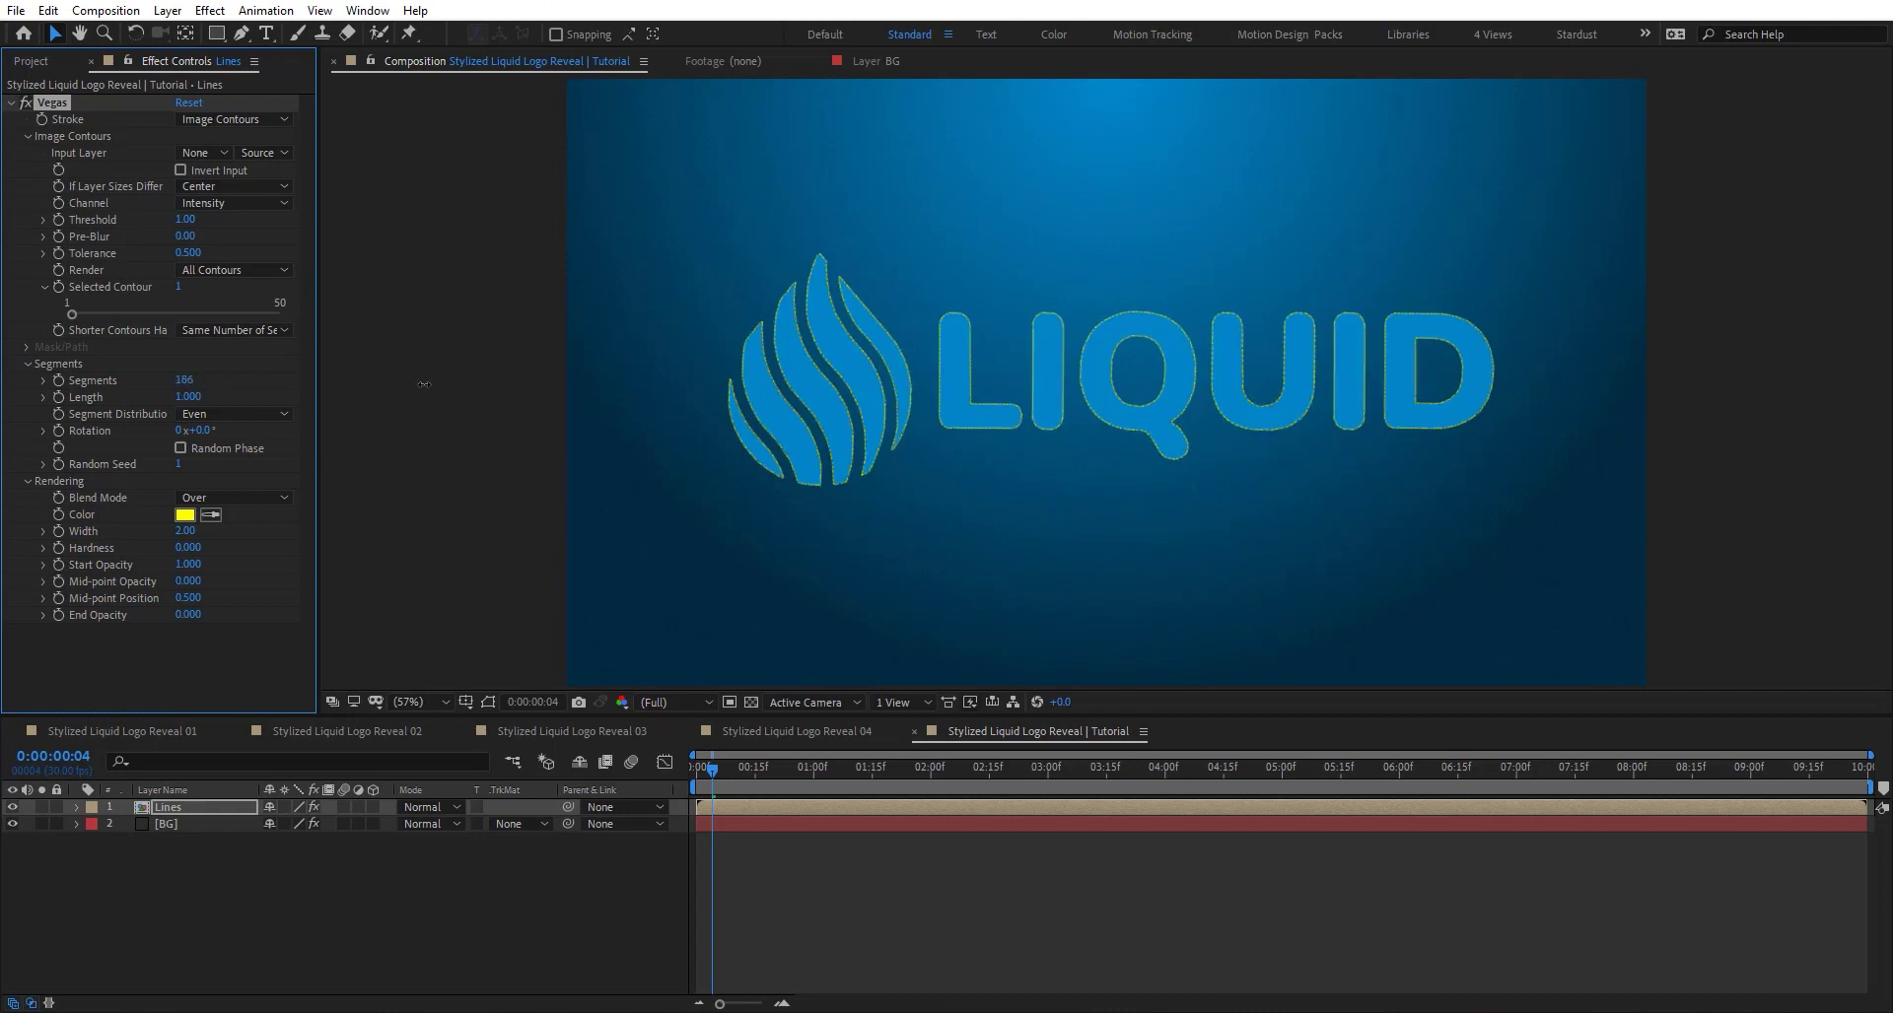
- Set Vegas Segments to 1 and keyframe the stroke Length at 0
{"action": "left_click_drag", "start_coordinate": [150, 394], "coordinate": [229, 396]}
{"action": "left_click_drag", "start_coordinate": [96, 396], "coordinate": [16, 392]}
{"action": "left_click", "coordinate": [188, 397]}
{"action": "type", "text": "0"}
{"action": "key", "text": "Return"}
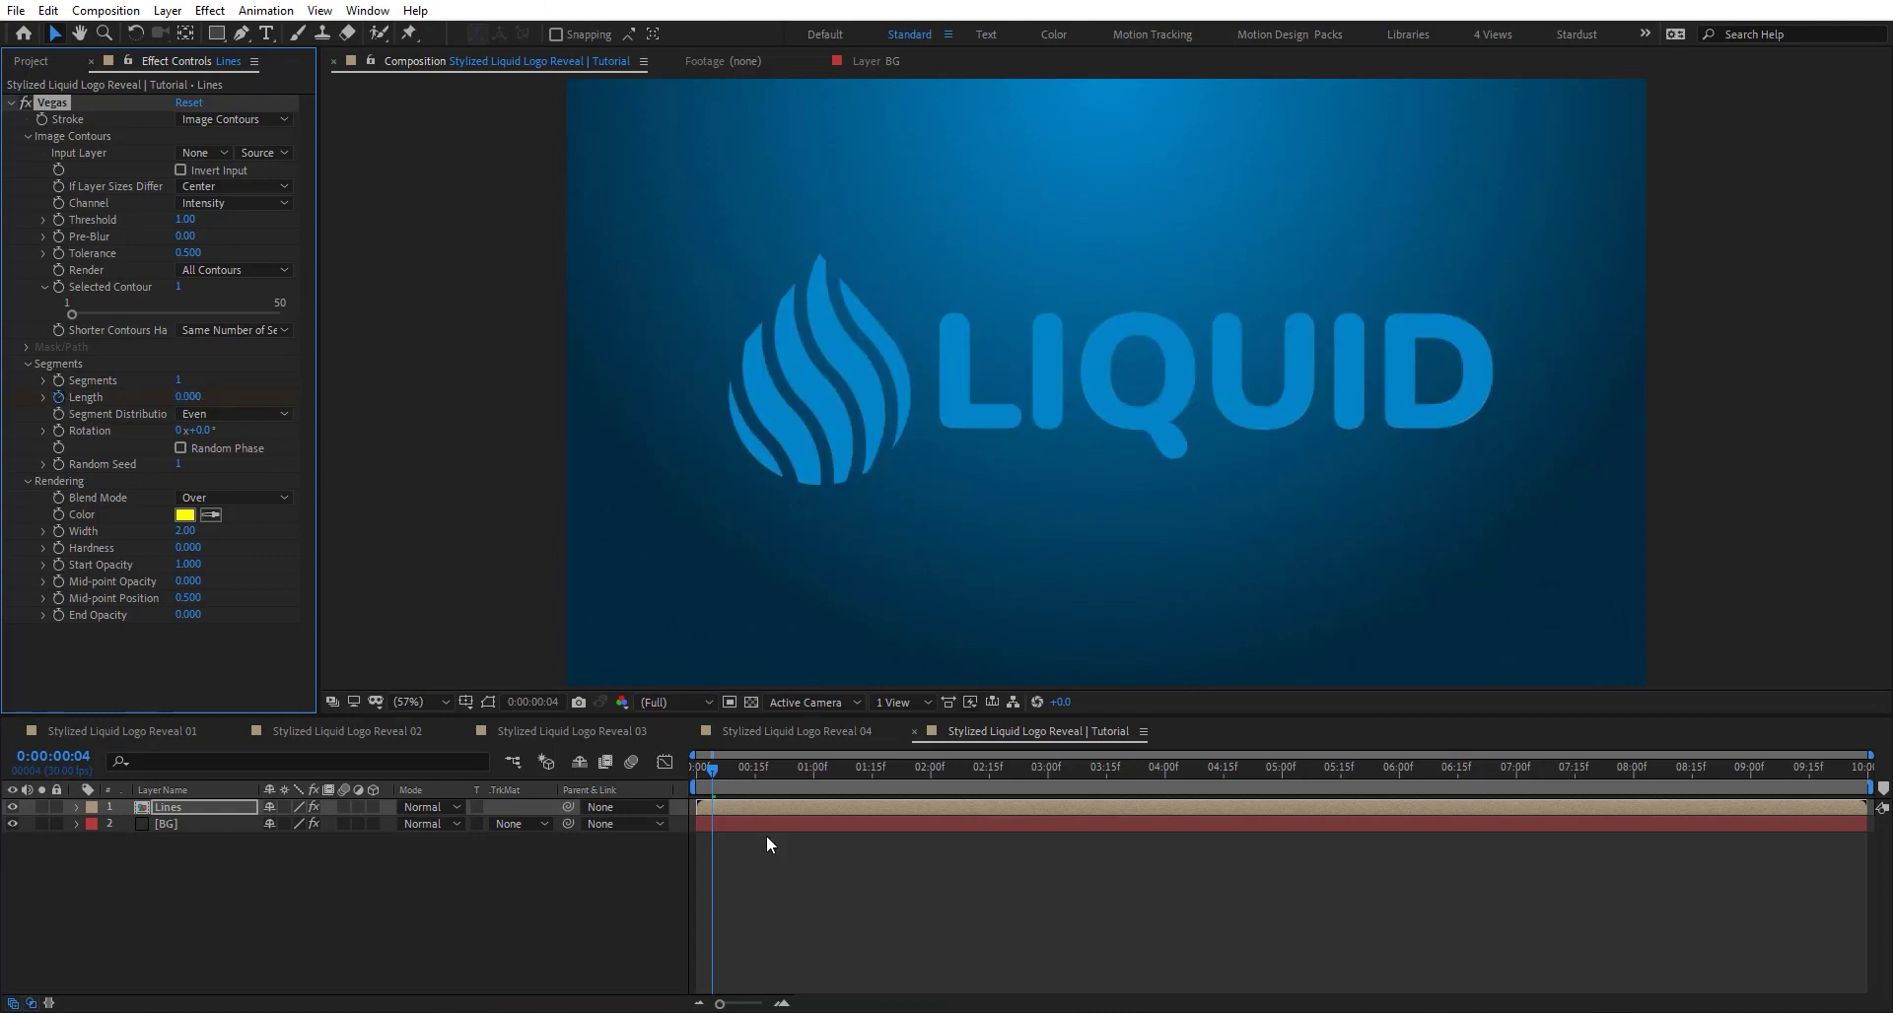
{"action": "key", "text": "u"}
{"action": "left_click_drag", "start_coordinate": [1048, 772], "coordinate": [1055, 773]}
- Set Length to 1 at 0:00:03:02 so the outline draws on
{"action": "left_click", "coordinate": [186, 396]}
{"action": "type", "text": "1"}
{"action": "key", "text": "Return"}
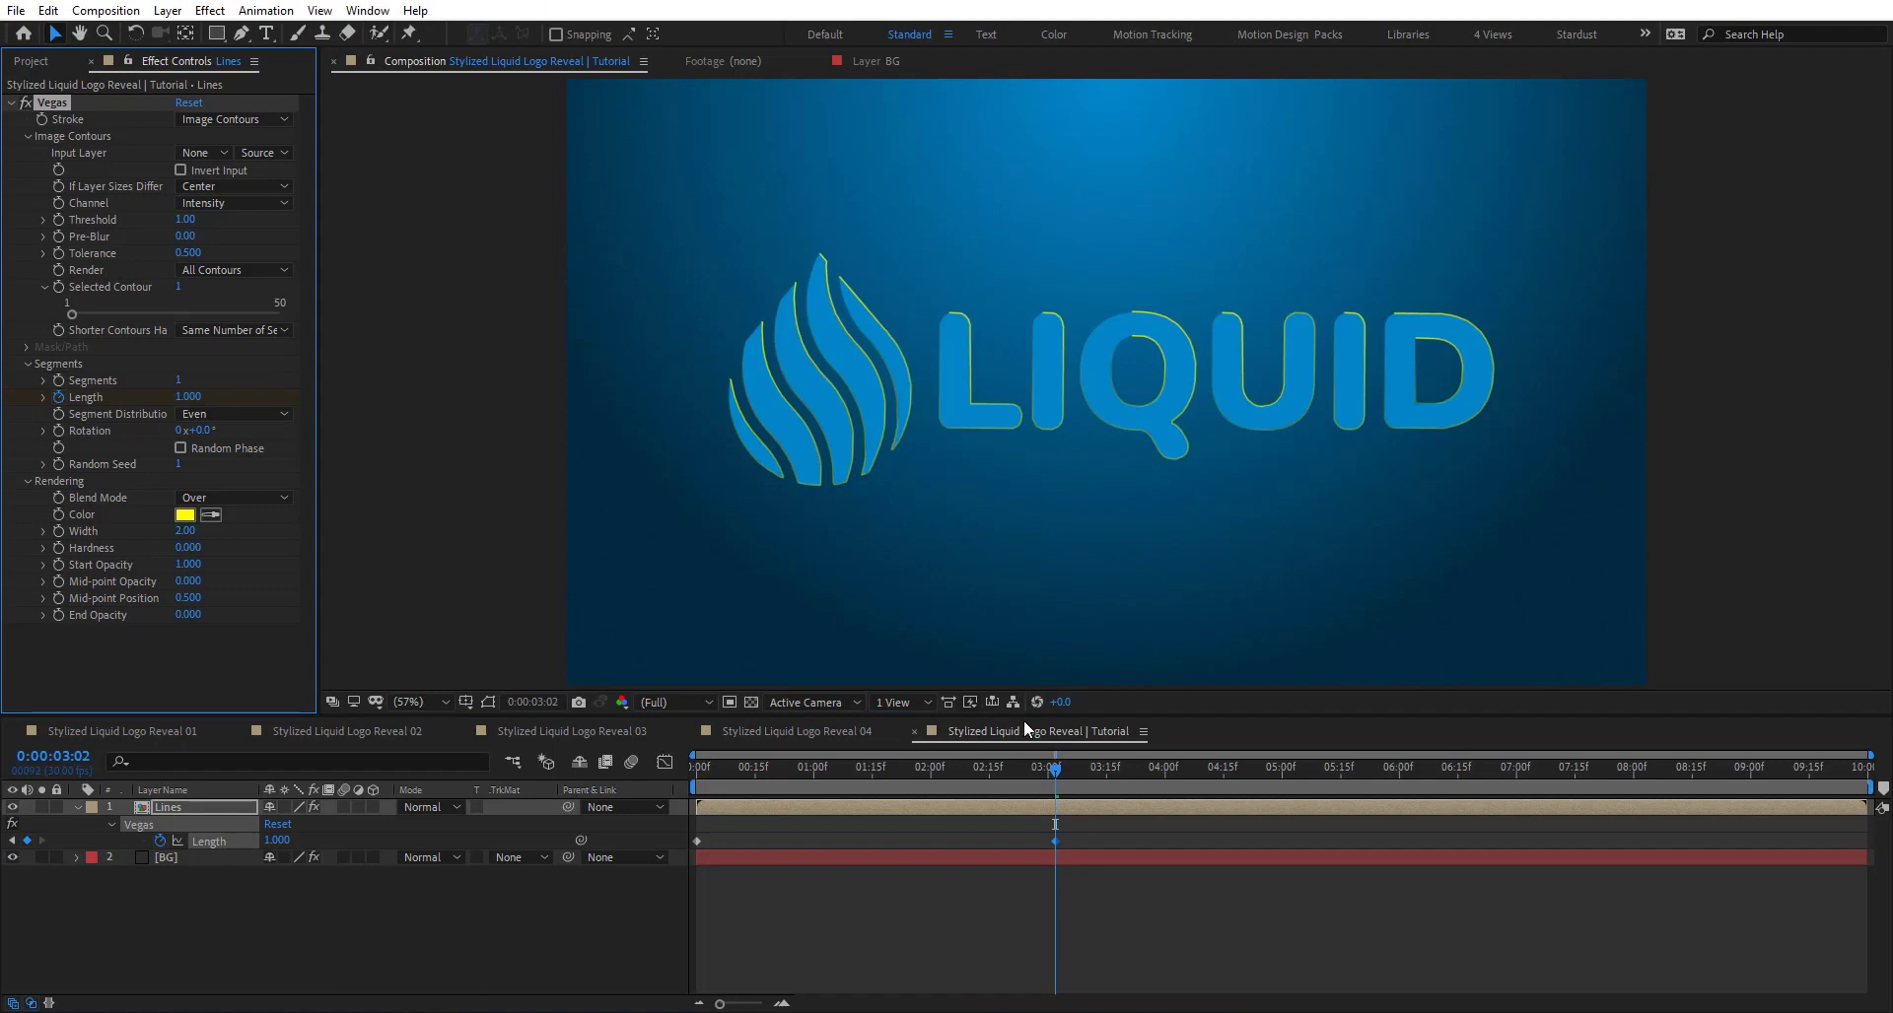
{"action": "mouse_move", "coordinate": [1040, 774]}
{"action": "left_mouse_down"}
{"action": "mouse_move", "coordinate": [718, 790]}
{"action": "mouse_move", "coordinate": [992, 789]}
{"action": "left_mouse_up"}
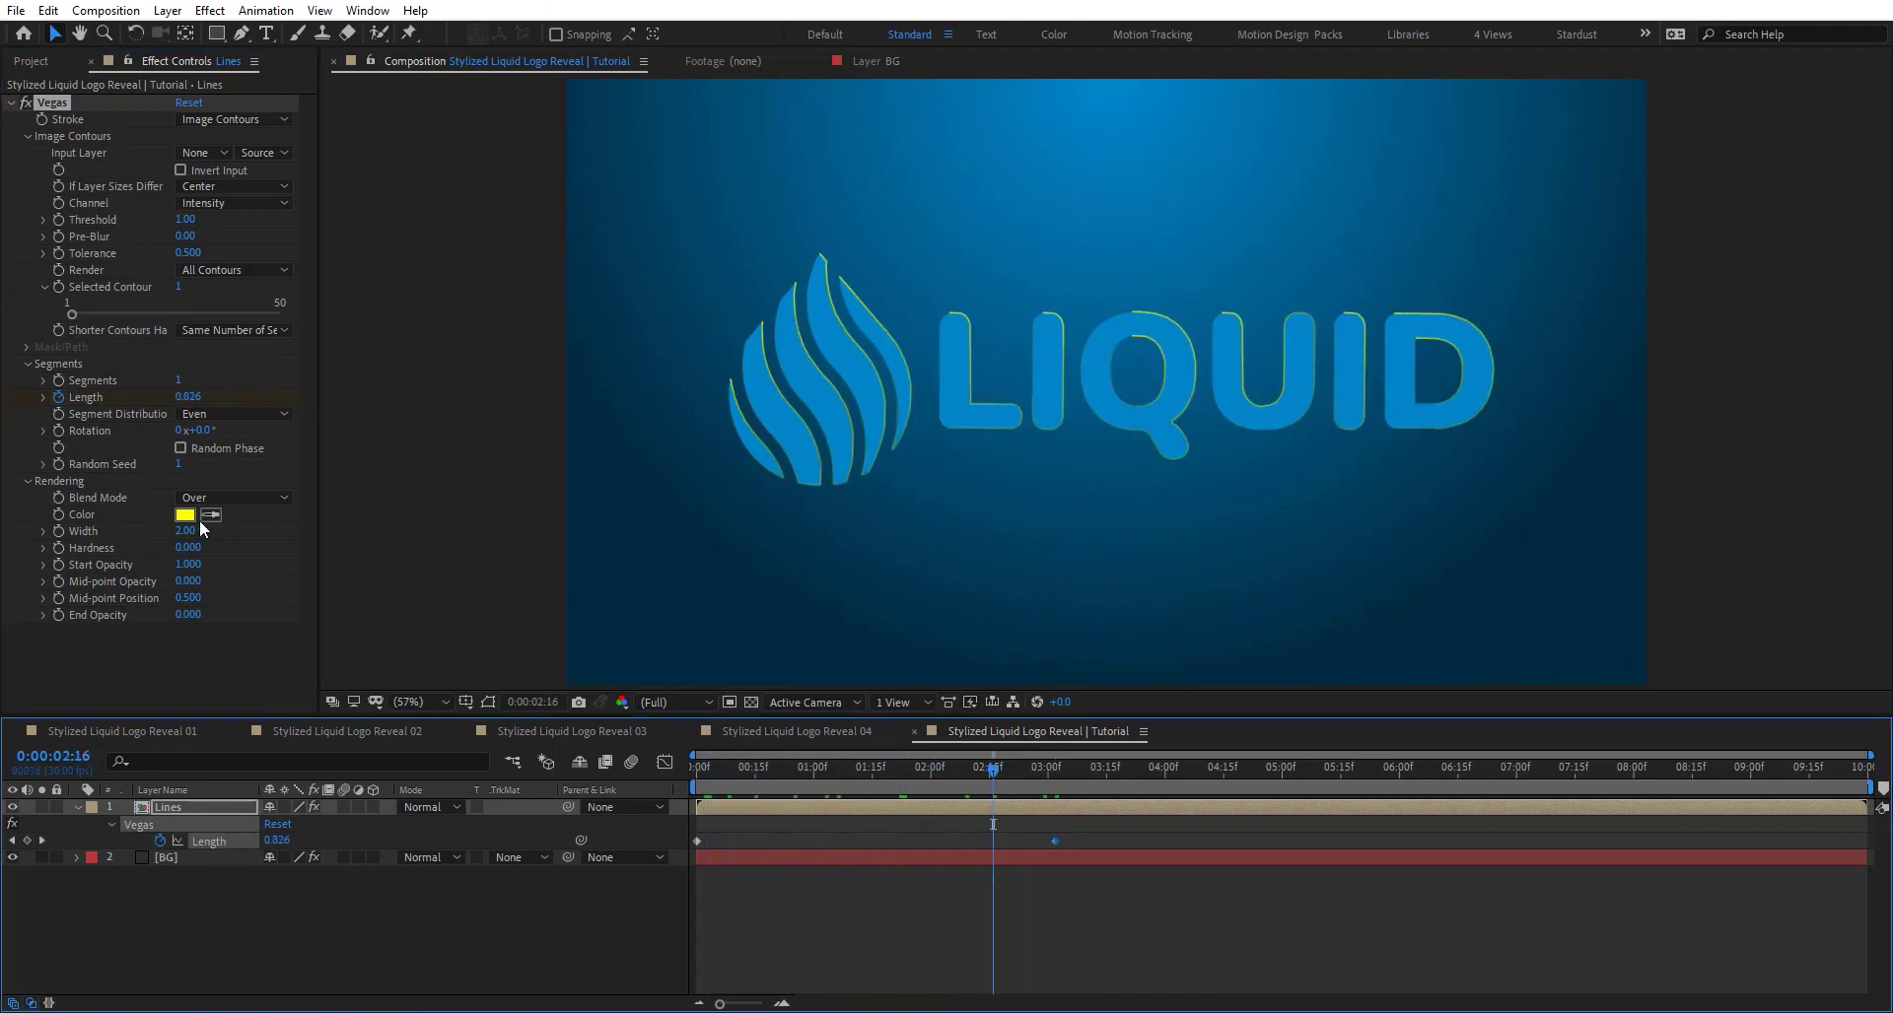
- Make the stroke white with Transparent blend mode to show outlines only
{"action": "left_click", "coordinate": [184, 514]}
{"action": "left_click_drag", "start_coordinate": [1006, 592], "coordinate": [983, 569]}
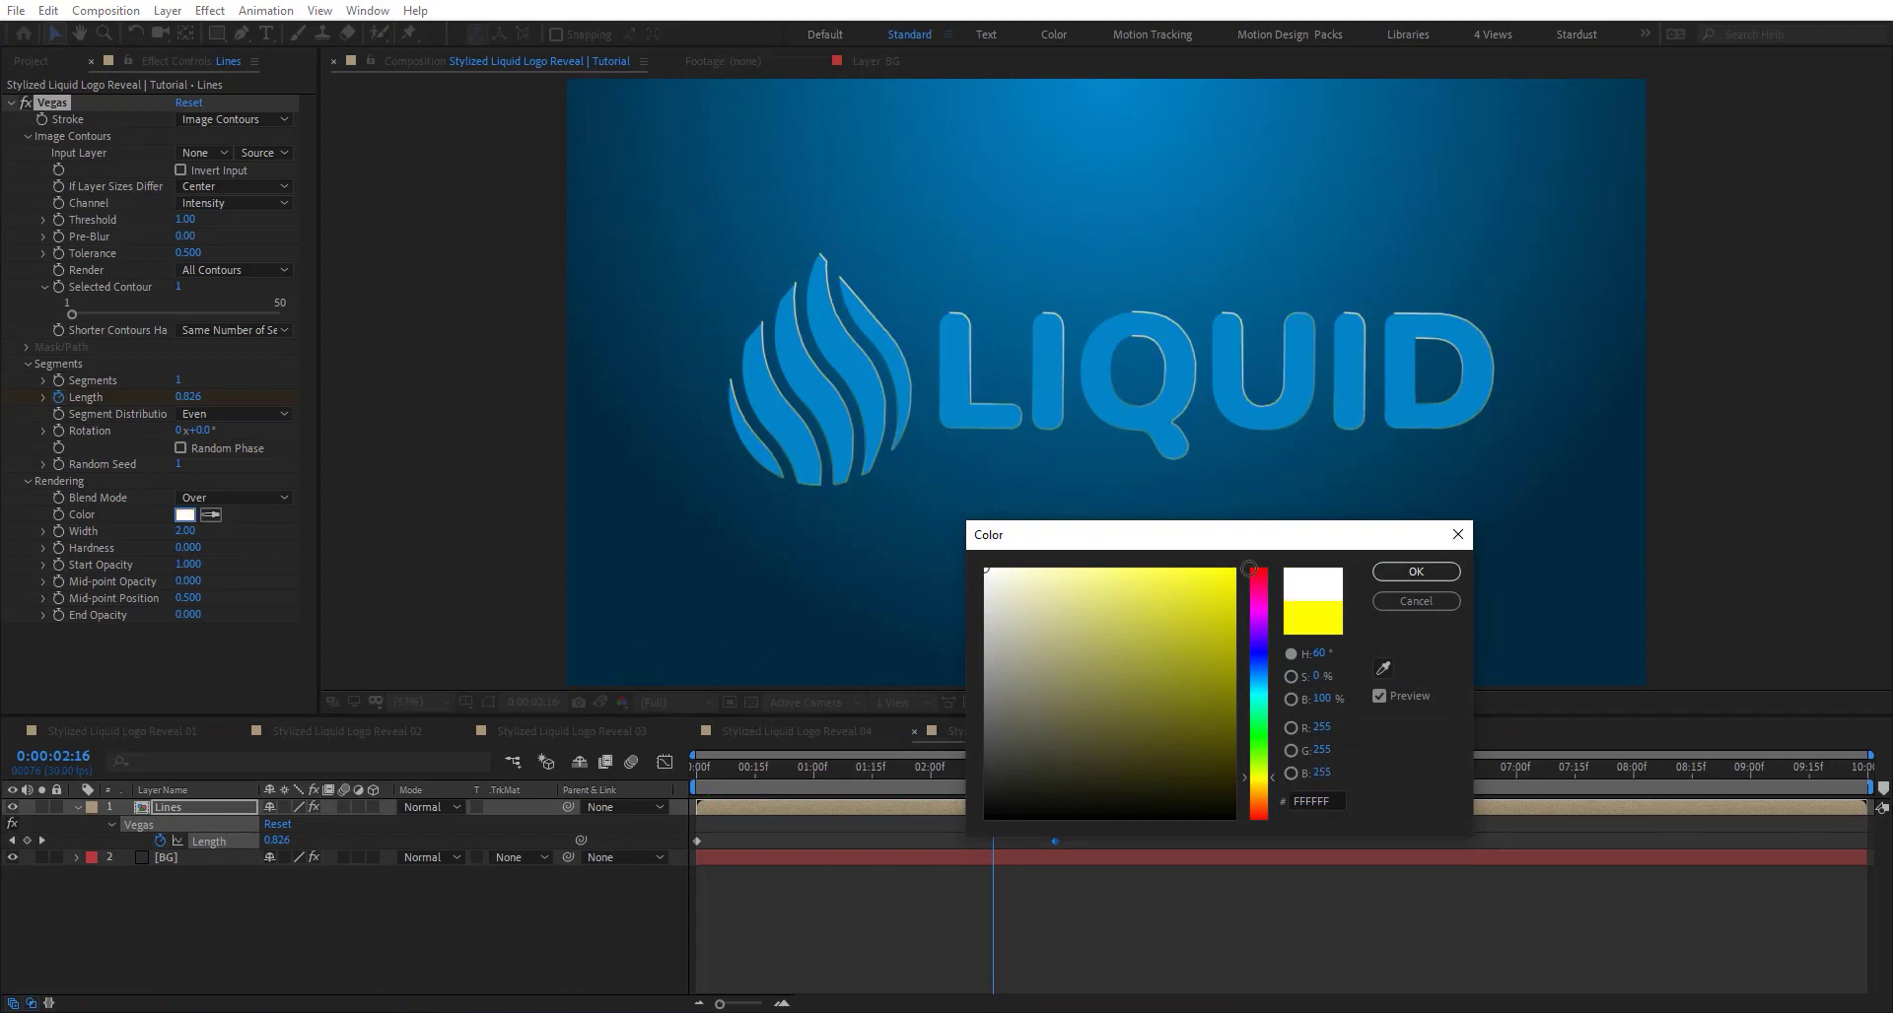
{"action": "left_click", "coordinate": [1399, 580]}
{"action": "left_click", "coordinate": [237, 498]}
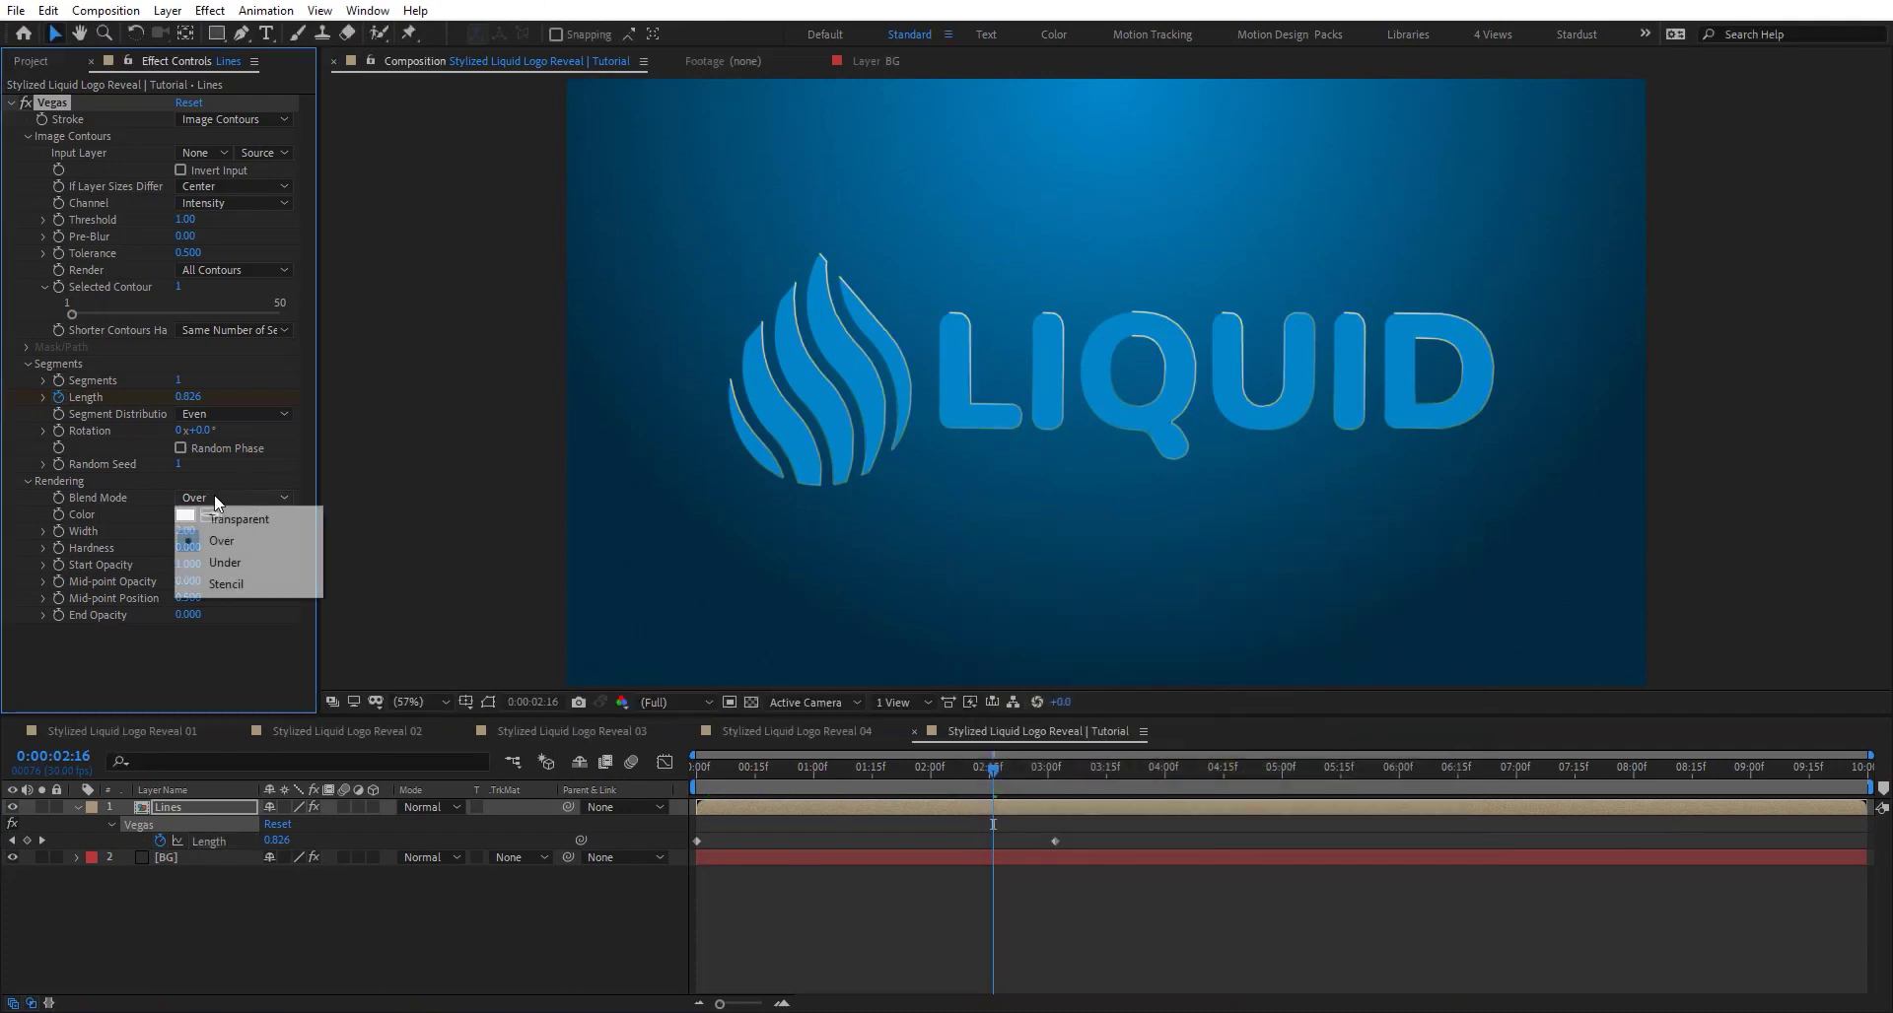
{"action": "left_click", "coordinate": [274, 521]}
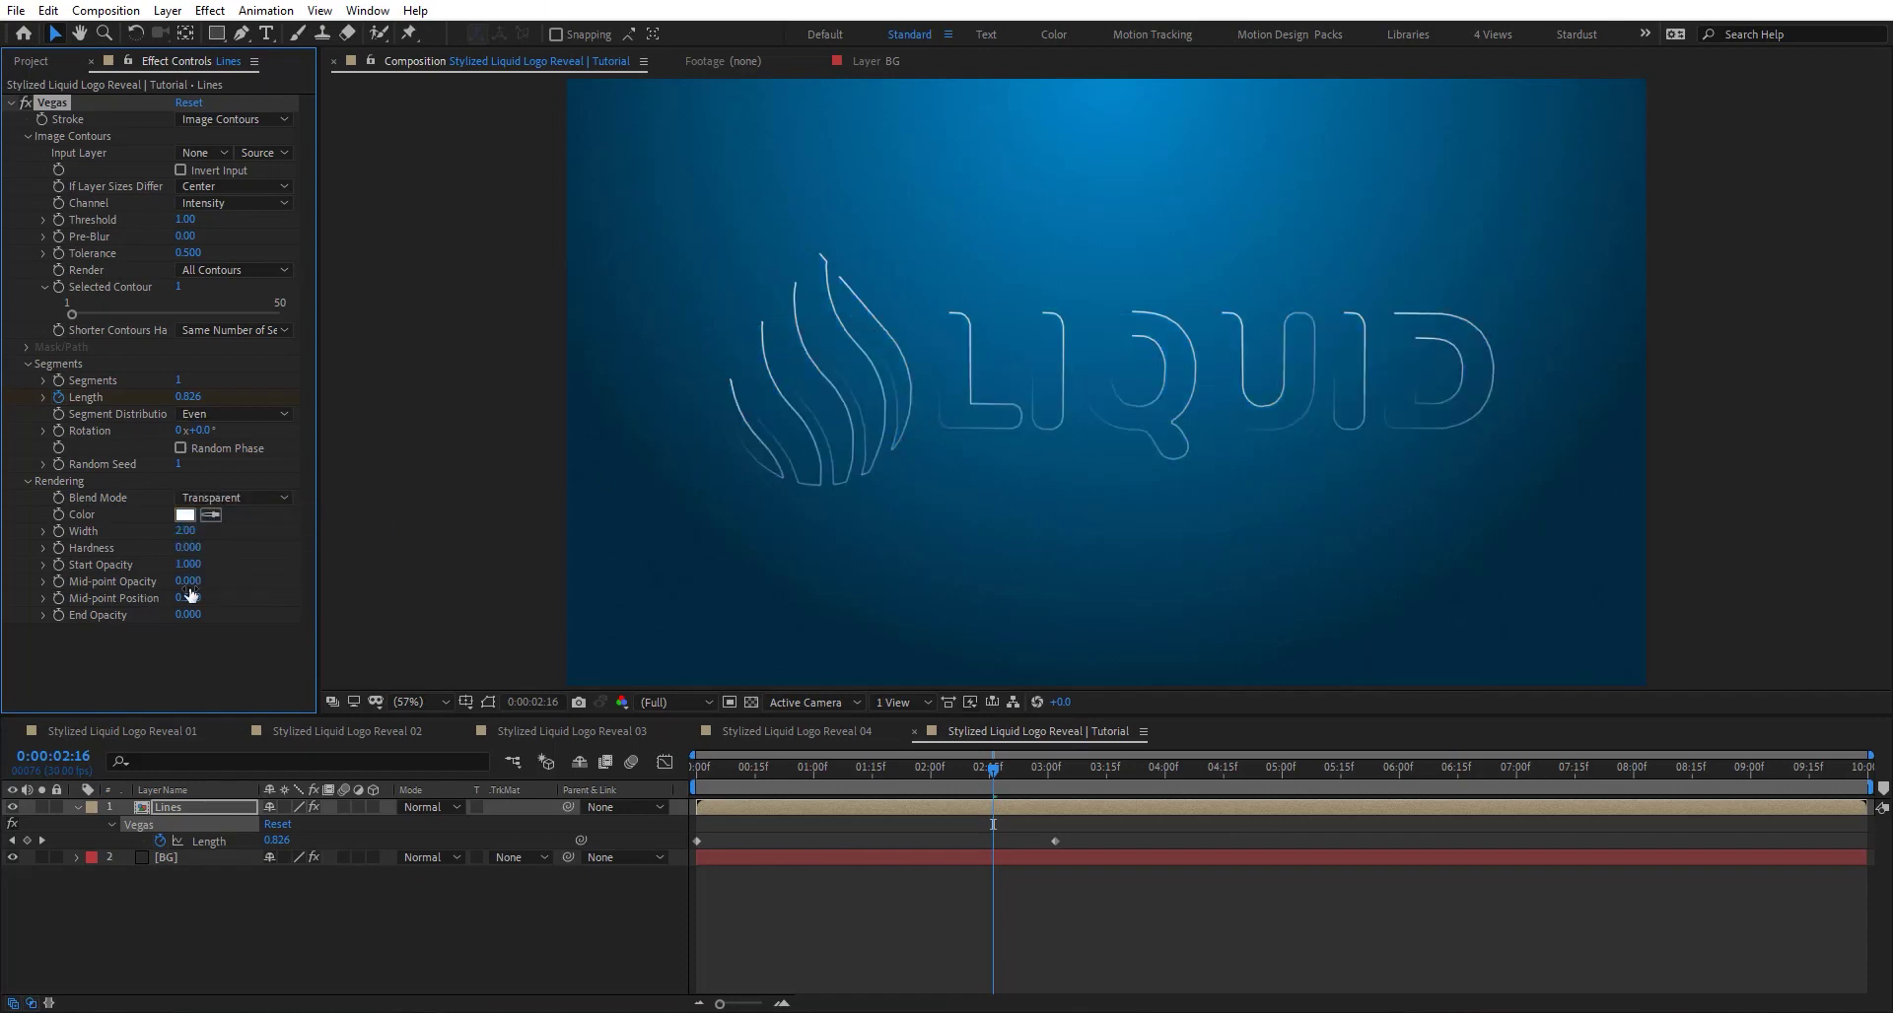
- Try Hardness 0.3 and a Mid-point Opacity change, then revert both
{"action": "left_click", "coordinate": [182, 547]}
{"action": "type", "text": ".3"}
{"action": "key", "text": "Return"}
{"action": "key", "text": "ctrl+z"}
{"action": "key", "text": "ctrl+shift+z"}
{"action": "key", "text": "ctrl+z"}
{"action": "mouse_move", "coordinate": [187, 581]}
{"action": "left_mouse_down"}
{"action": "mouse_move", "coordinate": [210, 582]}
{"action": "mouse_move", "coordinate": [166, 582]}
{"action": "left_mouse_up"}
{"action": "key", "text": "ctrl+z"}
{"action": "left_click_drag", "start_coordinate": [980, 773], "coordinate": [1054, 773]}
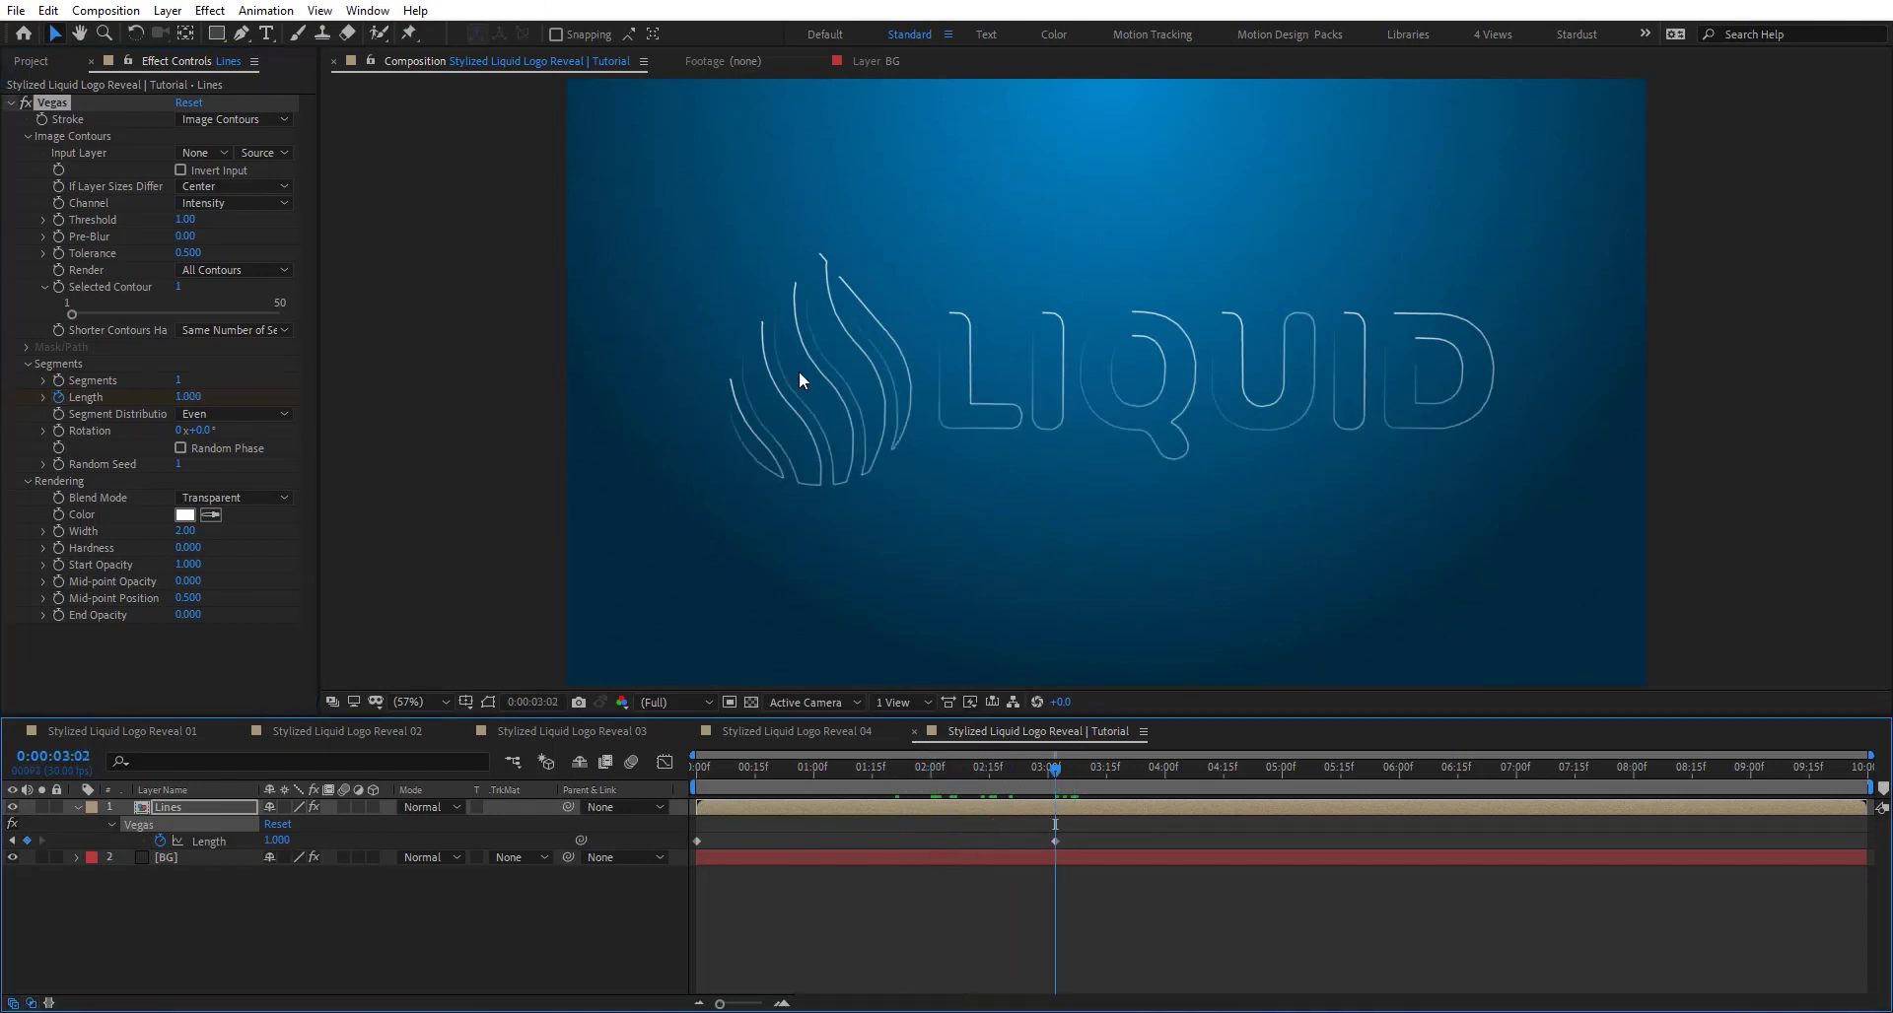
{"action": "left_click_drag", "start_coordinate": [1055, 772], "coordinate": [908, 786]}
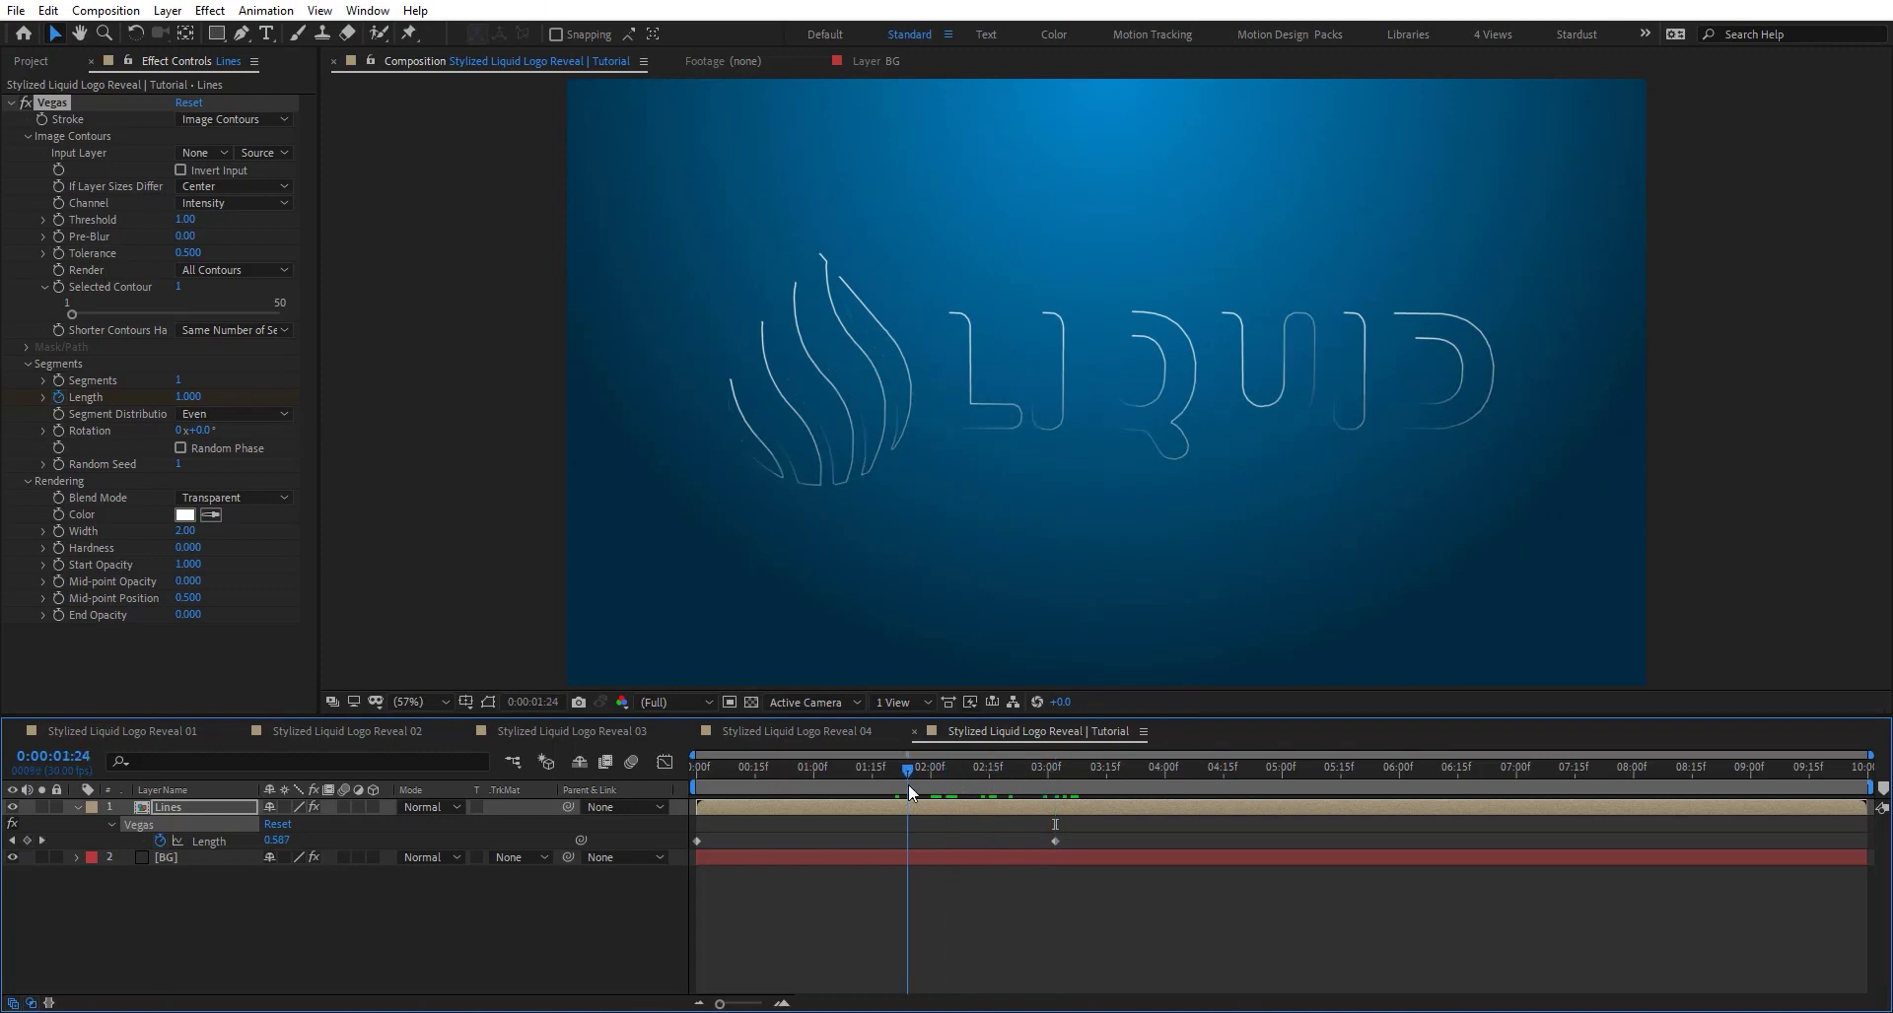
- Keyframe End Opacity from 0 at 0:00:01:24 to 1 at 0:00:03:06
{"action": "left_click", "coordinate": [61, 618]}
{"action": "left_click", "coordinate": [1071, 765]}
{"action": "left_click_drag", "start_coordinate": [200, 621], "coordinate": [732, 613]}
- Select the Length and End Opacity keyframes and RAM-preview the outline draw-on
{"action": "key", "text": "u"}
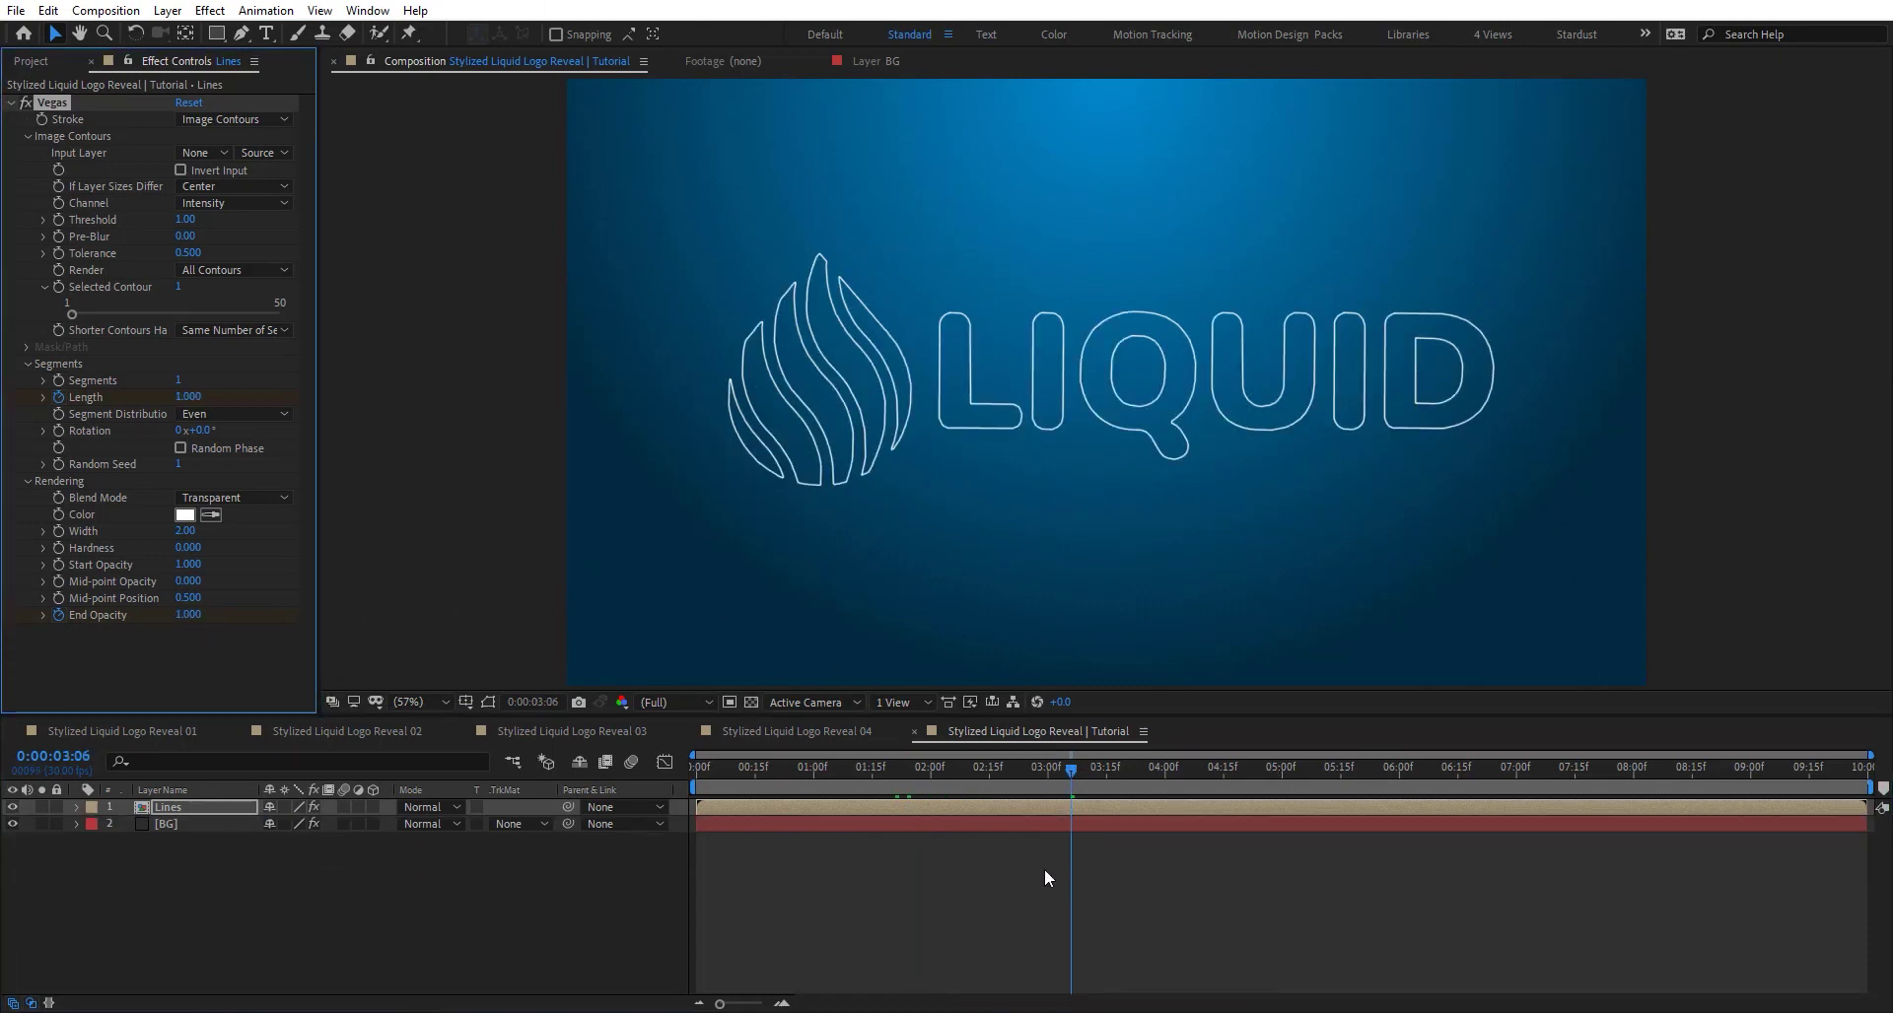
{"action": "key", "text": "u"}
{"action": "left_click_drag", "start_coordinate": [1026, 822], "coordinate": [1101, 865]}
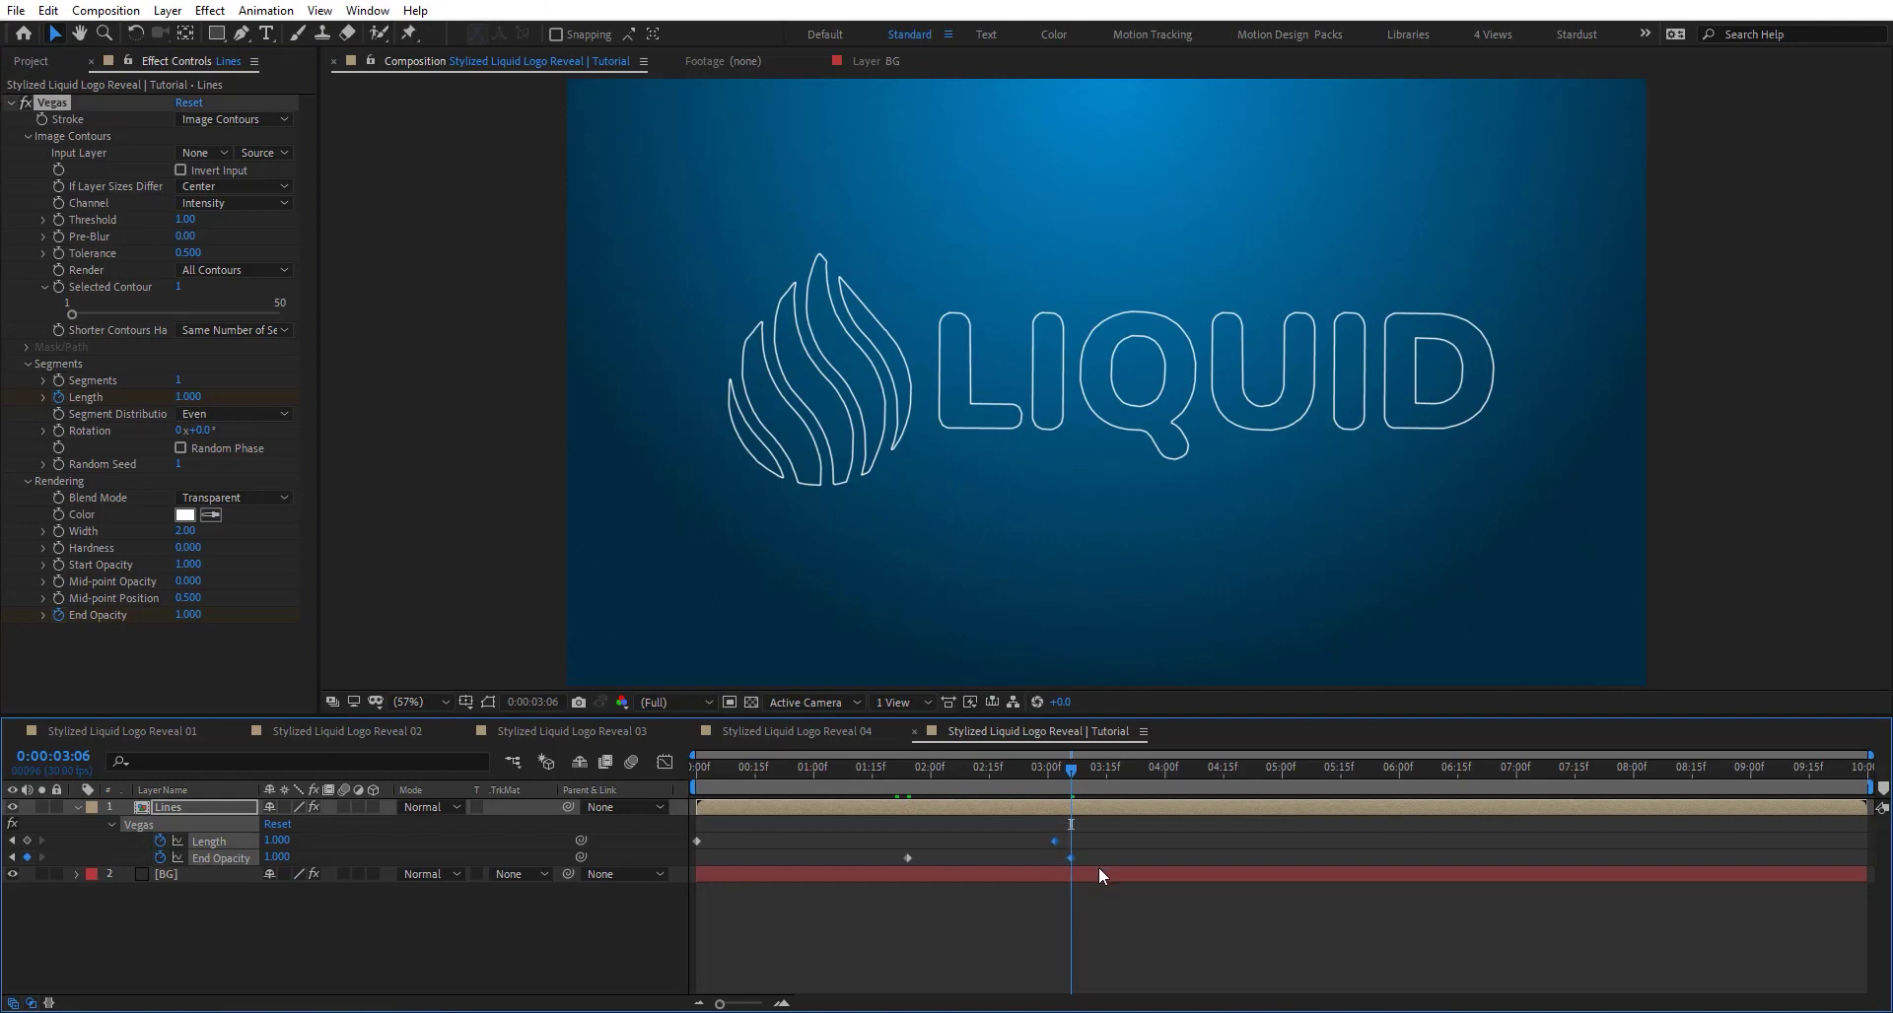
{"action": "left_click_drag", "start_coordinate": [1070, 777], "coordinate": [1090, 772]}
{"action": "key", "text": "space"}
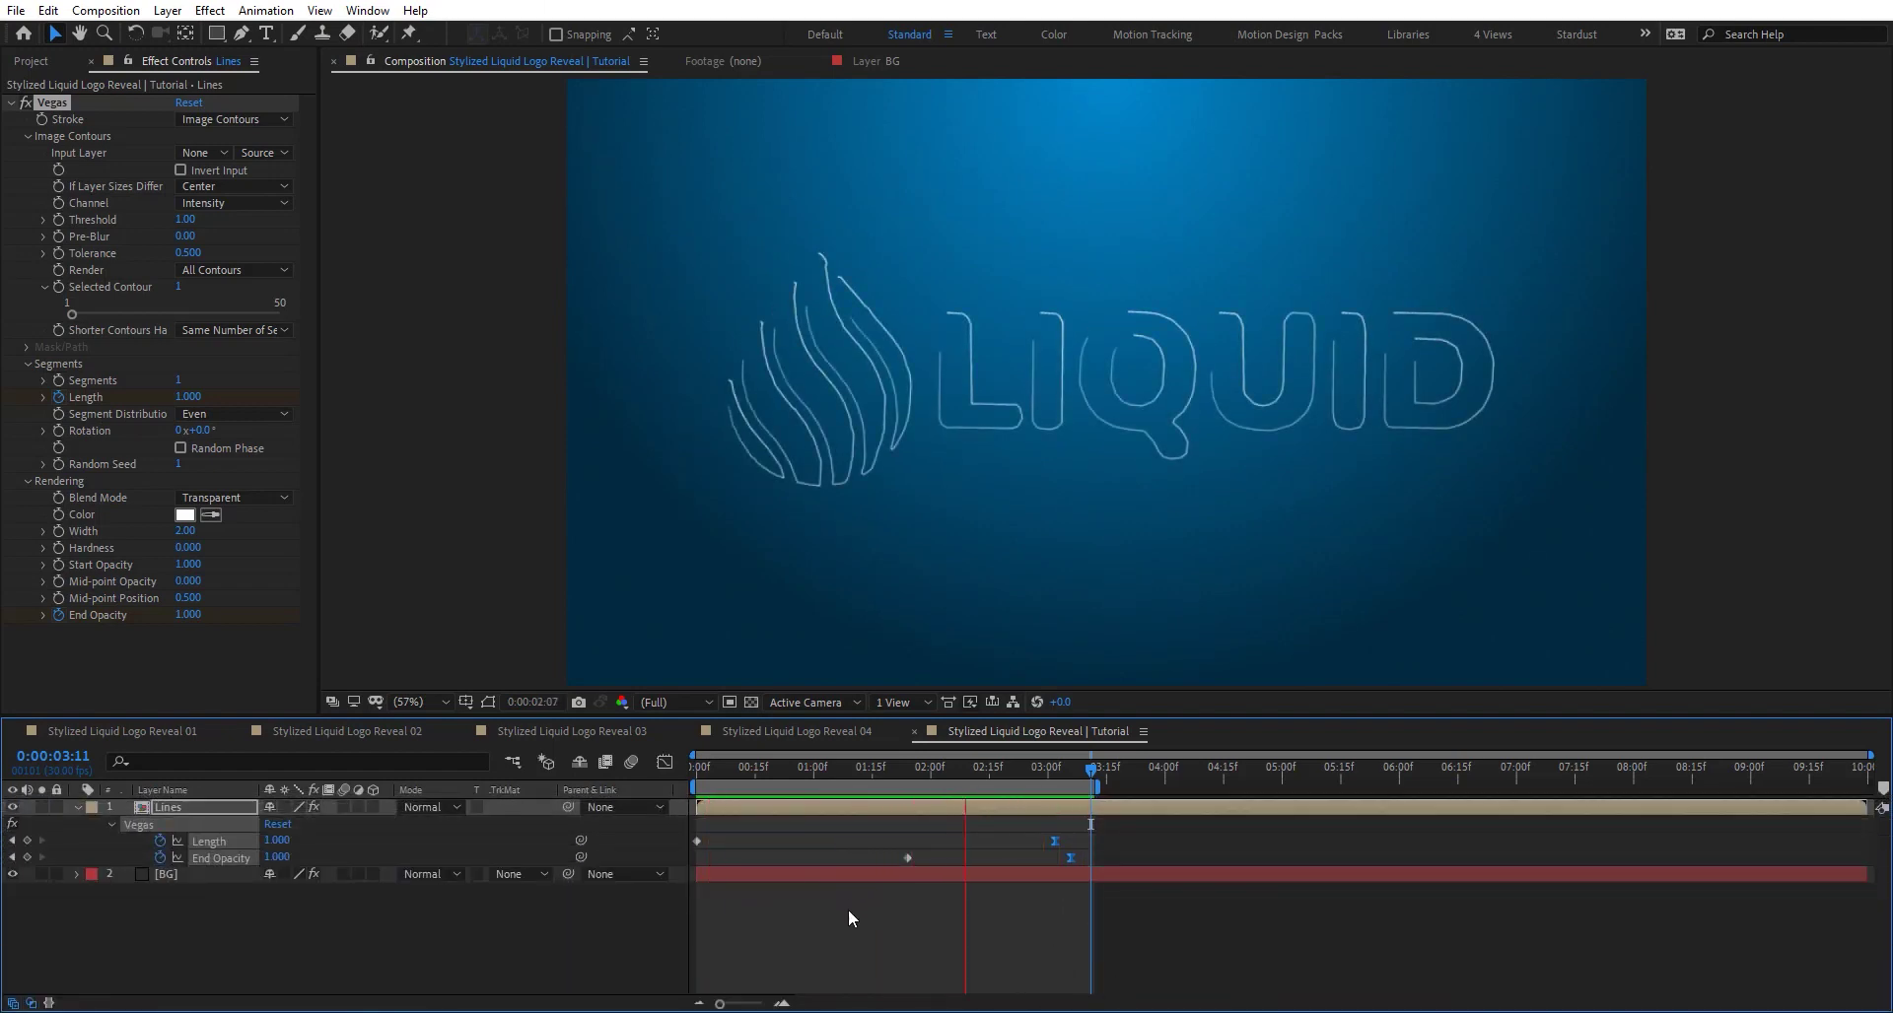
{"action": "mouse_move", "coordinate": [952, 772]}
{"action": "left_mouse_down"}
{"action": "mouse_move", "coordinate": [827, 775]}
{"action": "mouse_move", "coordinate": [981, 772]}
{"action": "left_mouse_up"}
- Set the Vegas stroke Width on Lines to 4
{"action": "left_click", "coordinate": [187, 530]}
{"action": "type", "text": "4"}
{"action": "key", "text": "Return"}
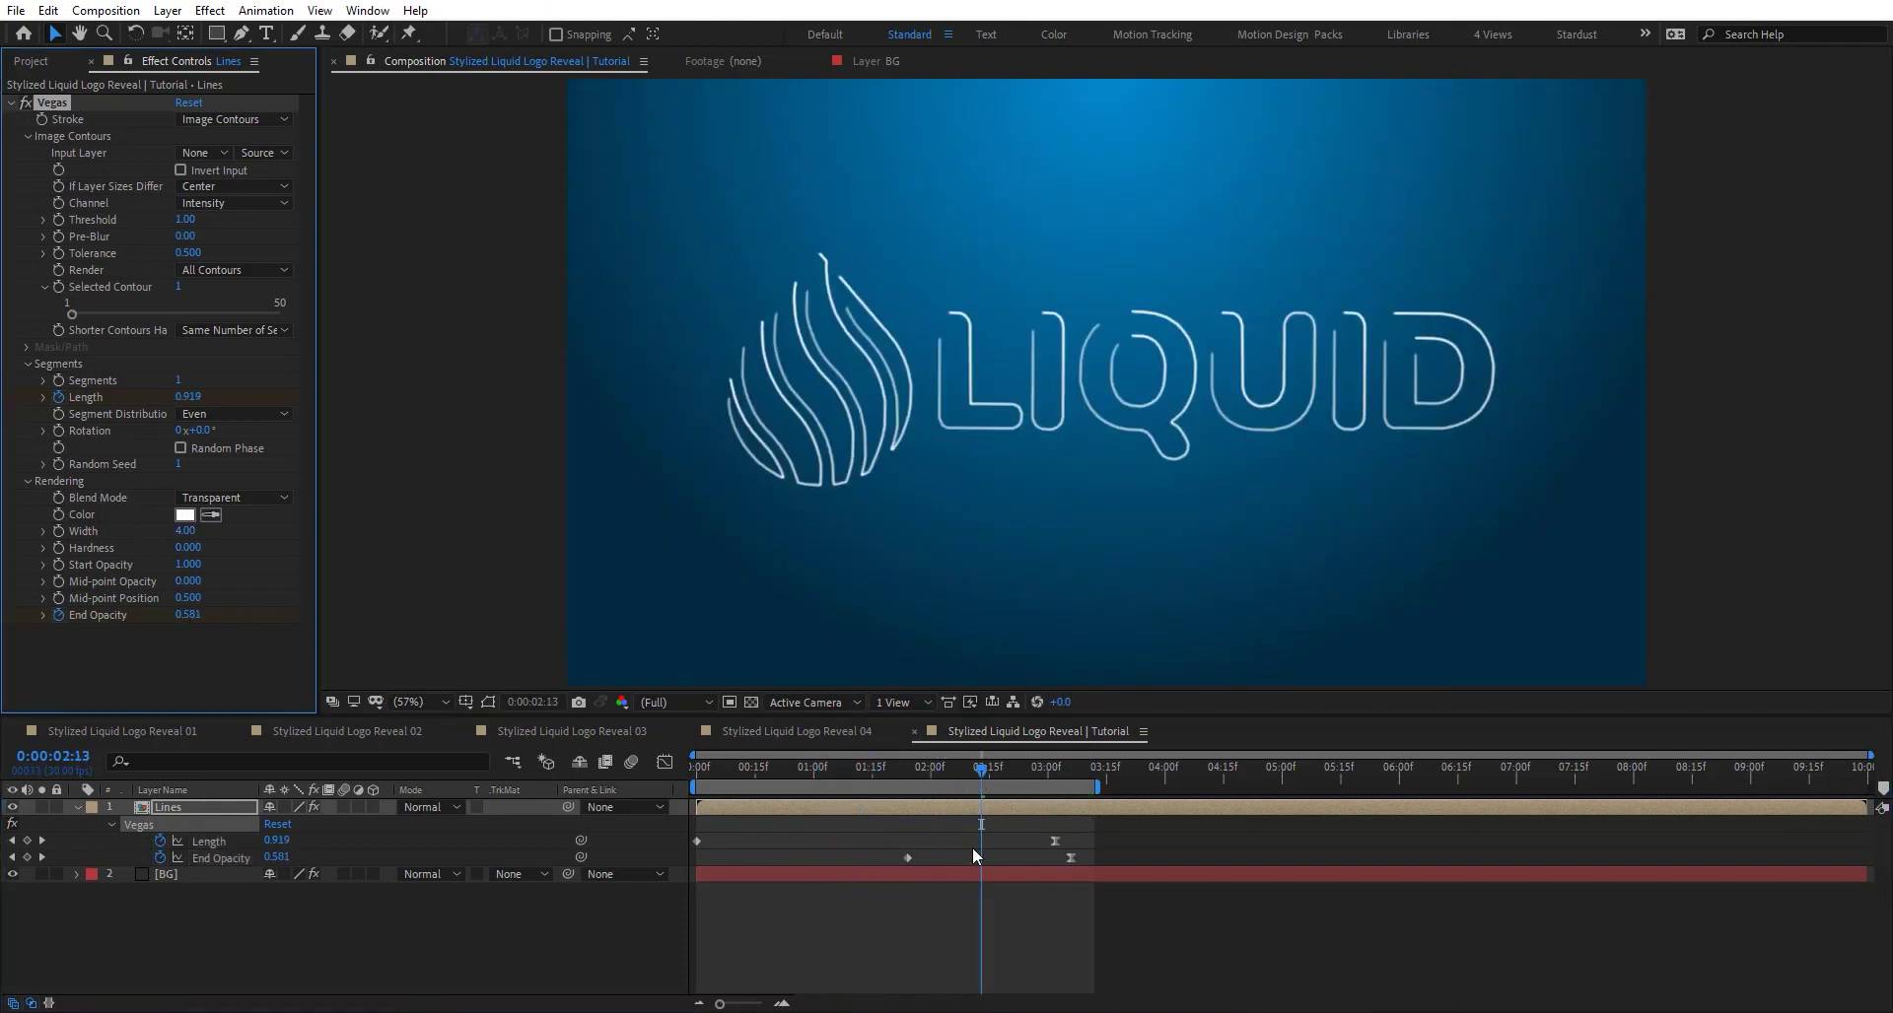
{"action": "left_click", "coordinate": [629, 937]}
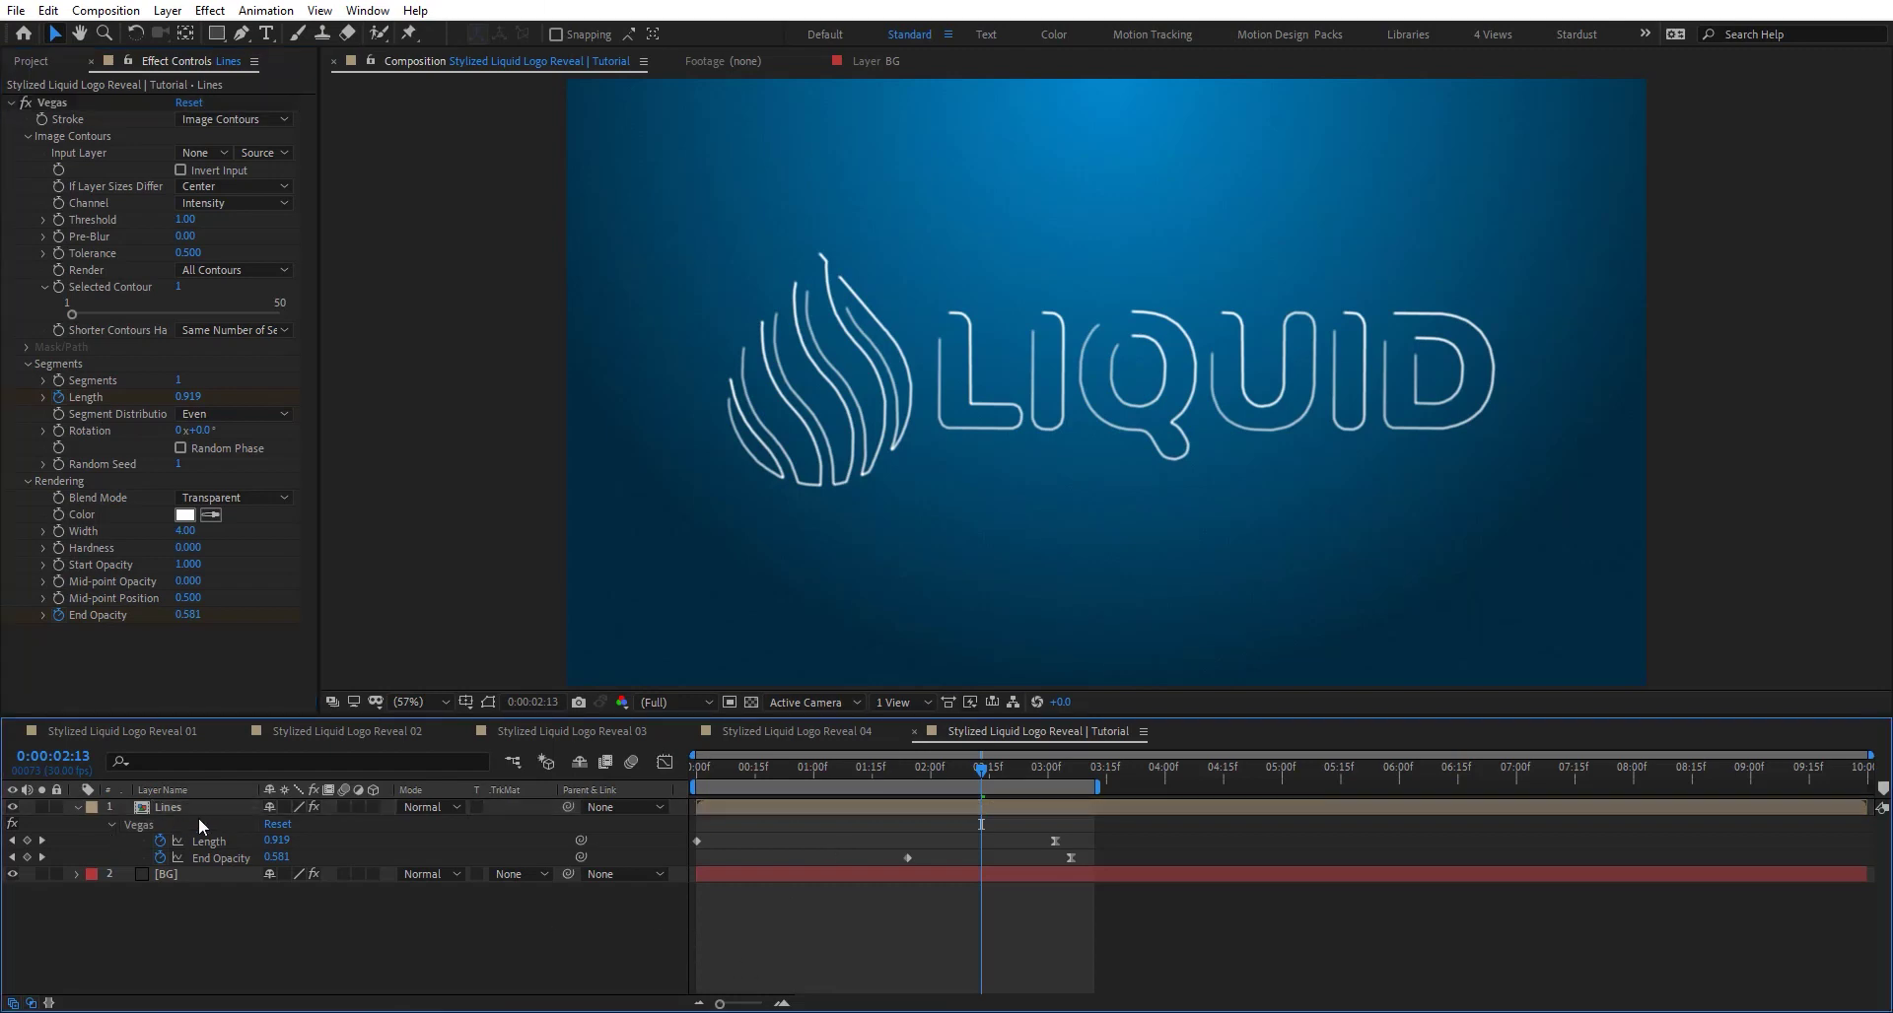
- Apply 4-Color Gradient to Lines and set Color 1 to cyan
{"action": "left_click", "coordinate": [204, 809]}
{"action": "key", "text": "ctrl+space"}
{"action": "type", "text": "4 color"}
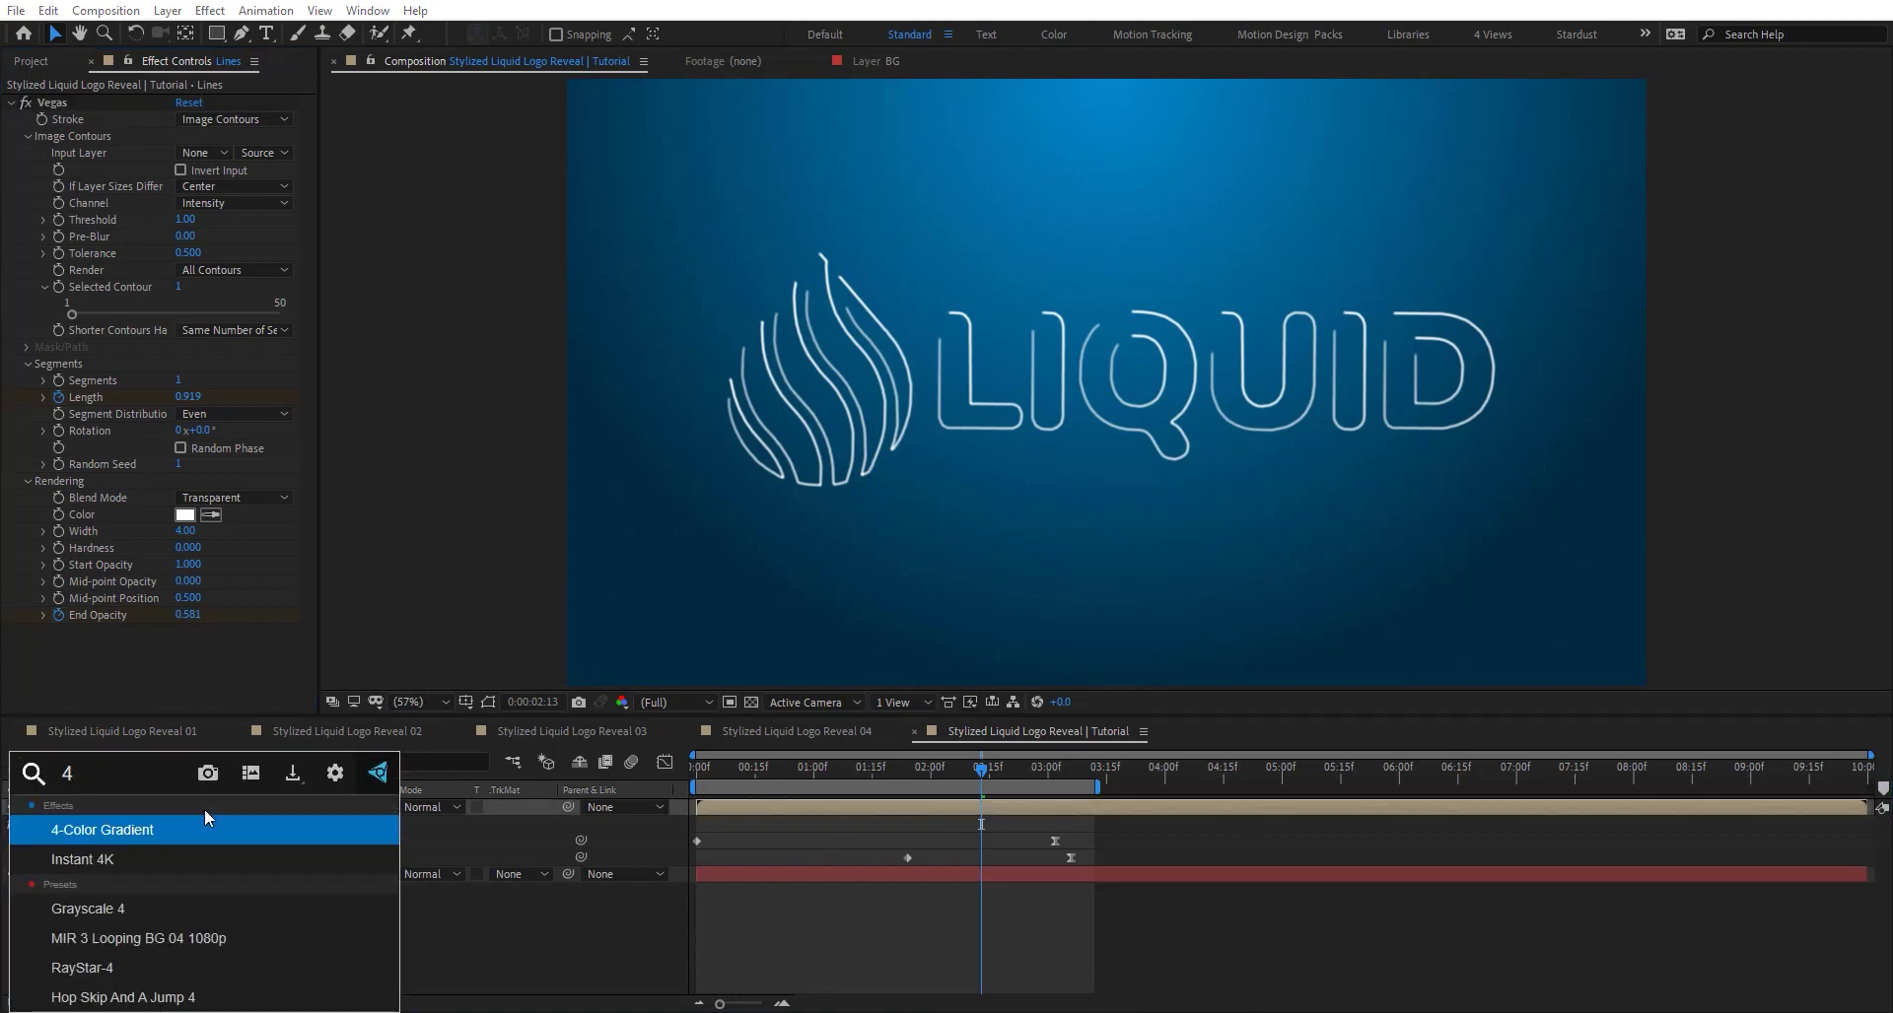
{"action": "key", "text": "Return"}
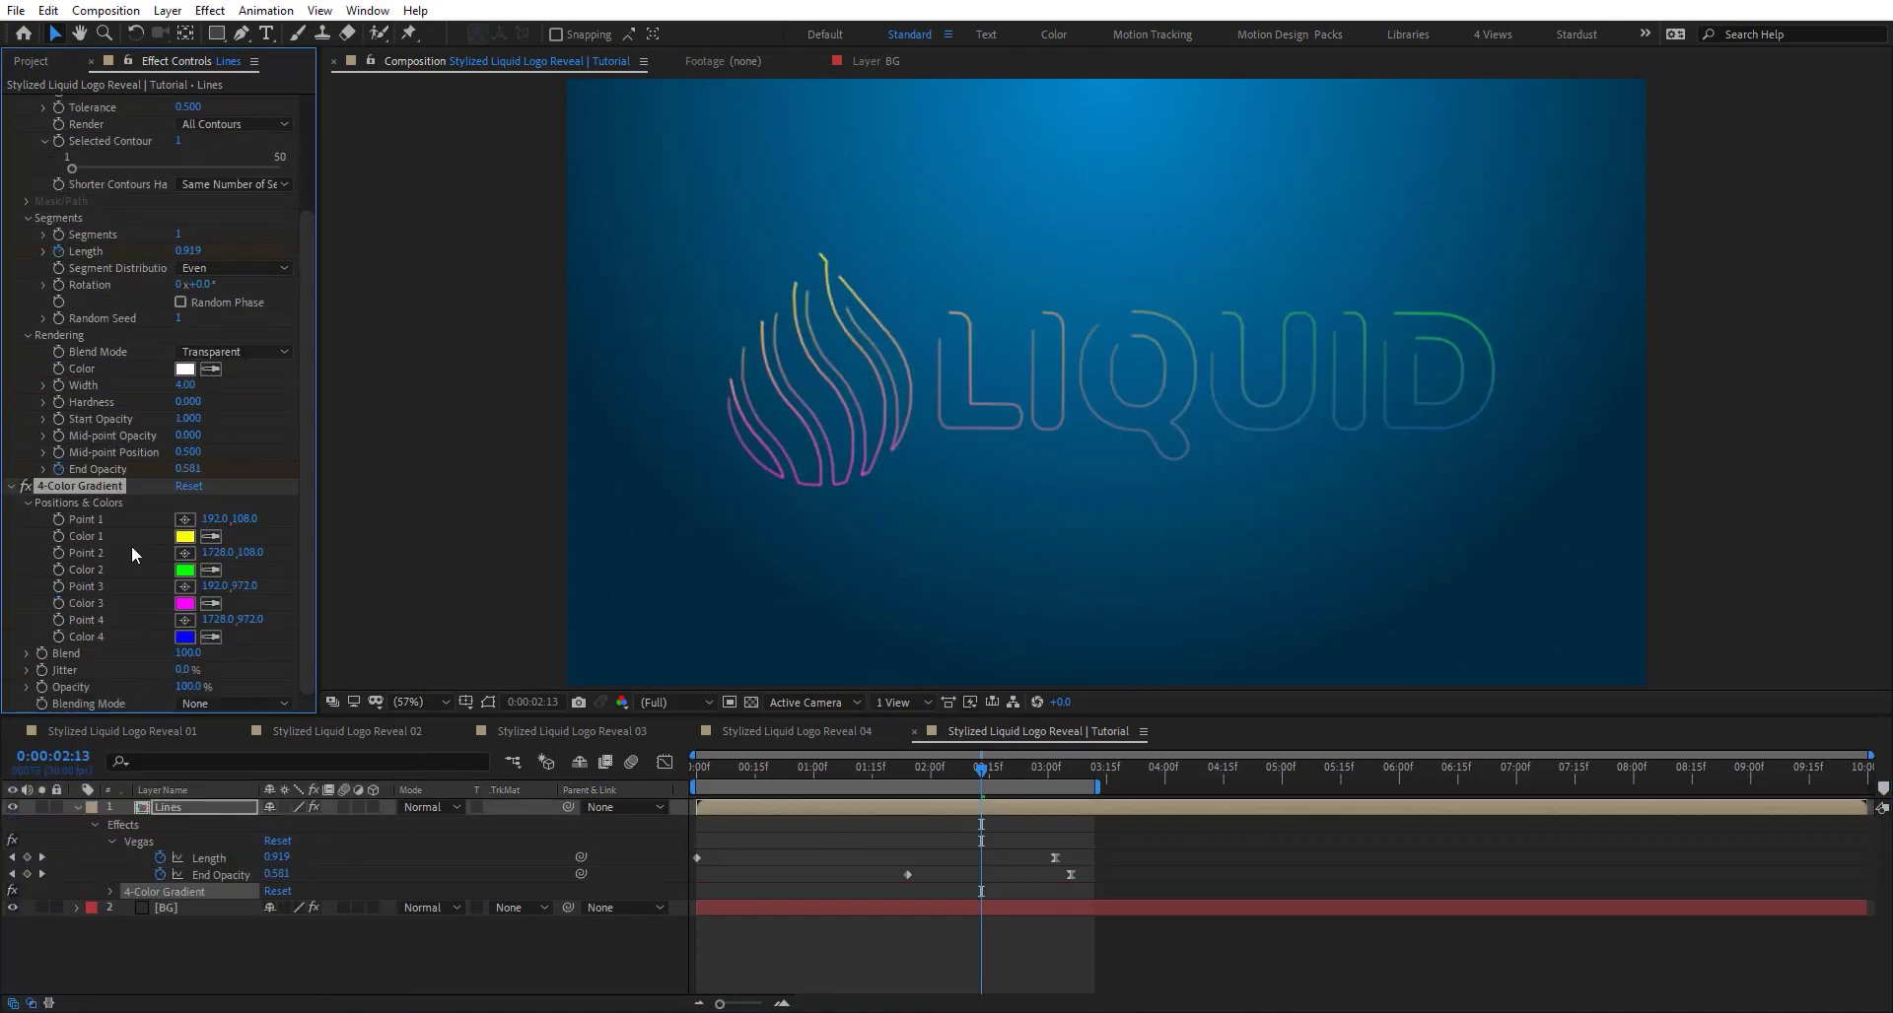
{"action": "left_click", "coordinate": [184, 536]}
{"action": "left_click_drag", "start_coordinate": [1258, 653], "coordinate": [1257, 681]}
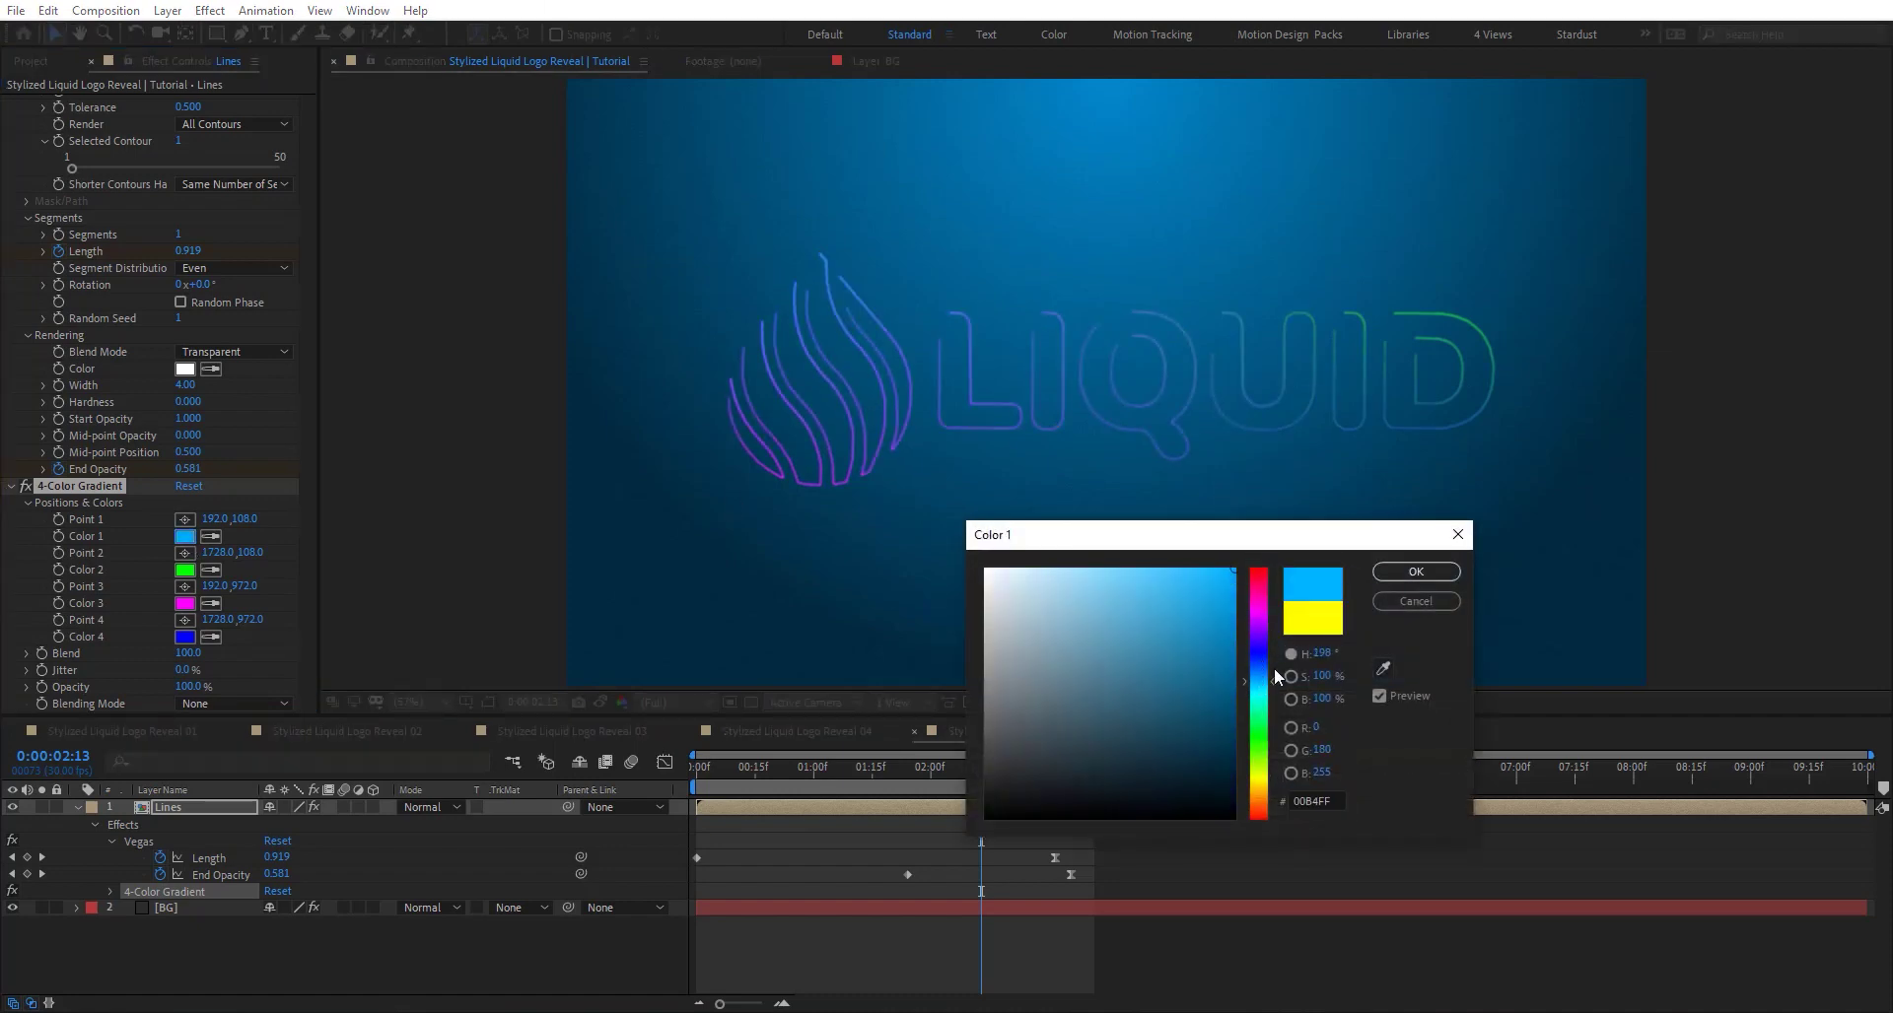
{"action": "left_click", "coordinate": [1398, 566]}
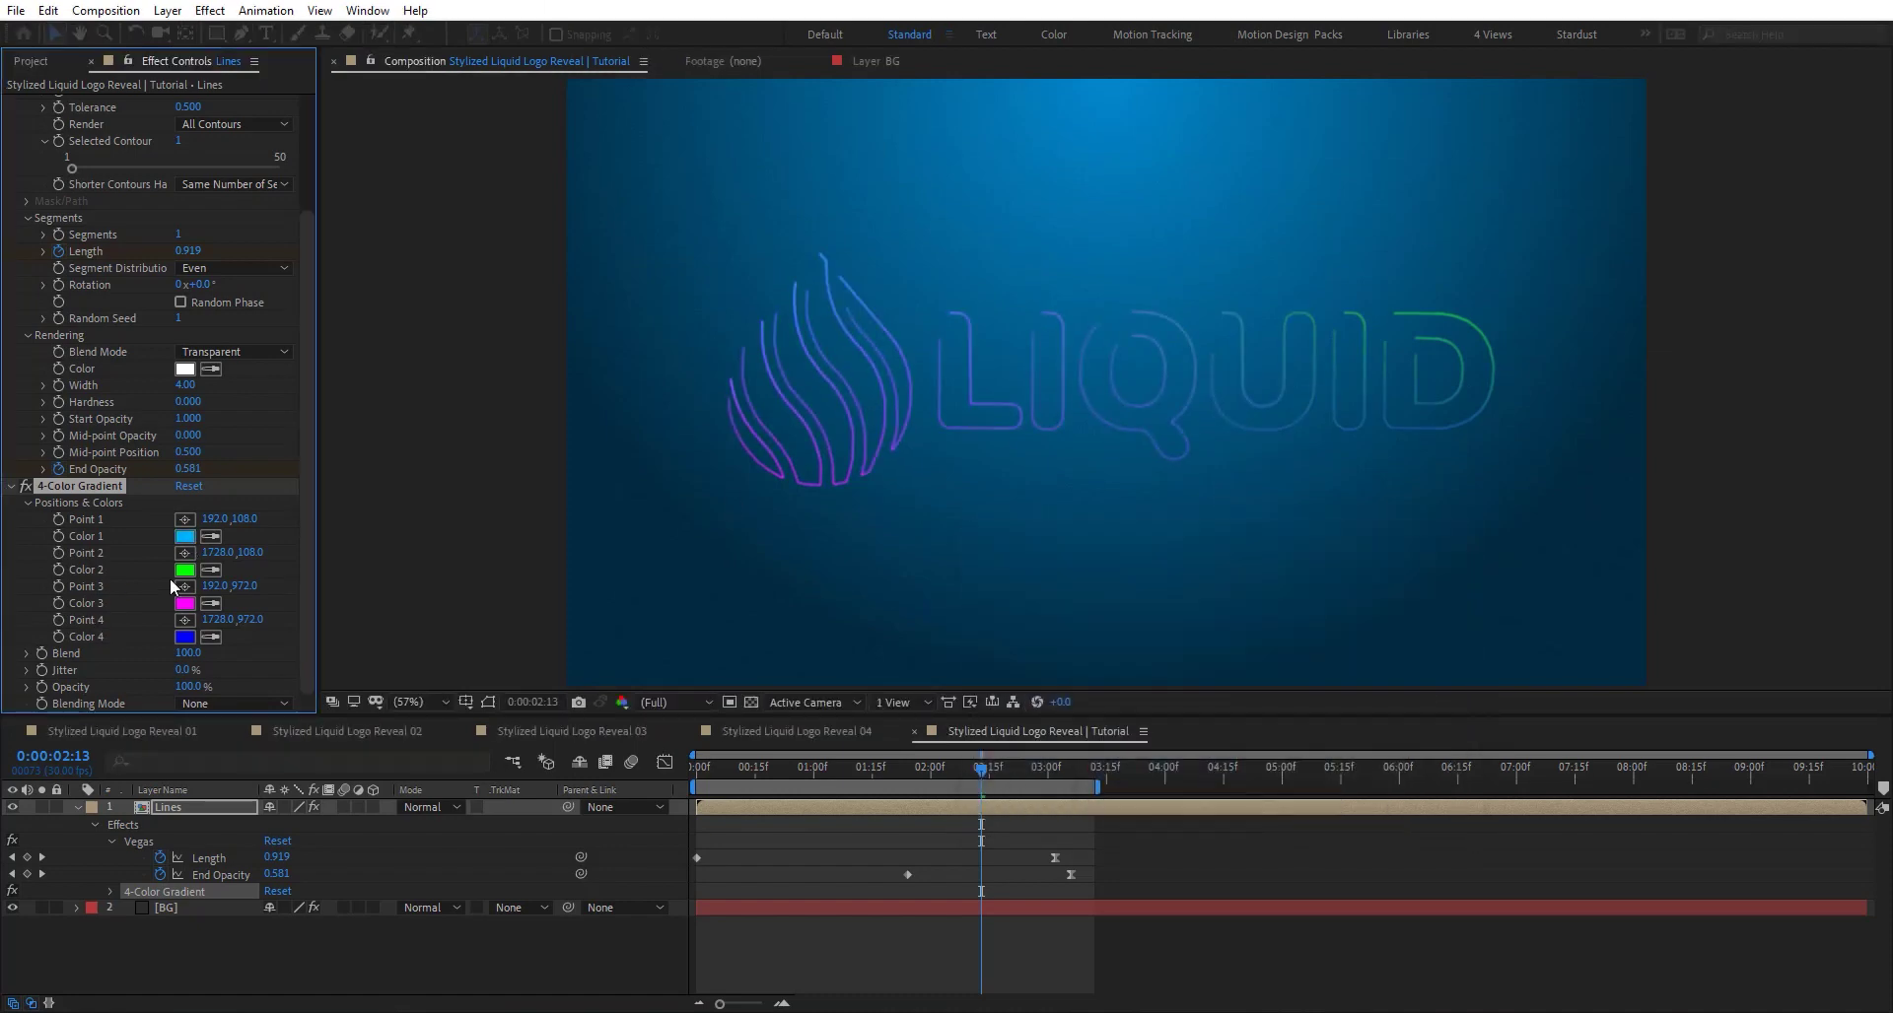
- Shift gradient Colors 2 and 3 to cyan as well
{"action": "left_click", "coordinate": [184, 570]}
{"action": "left_click", "coordinate": [1255, 690]}
{"action": "left_click", "coordinate": [1415, 571]}
{"action": "left_click", "coordinate": [184, 604]}
{"action": "left_click", "coordinate": [1261, 676]}
{"action": "left_click_drag", "start_coordinate": [1260, 676], "coordinate": [1258, 690]}
{"action": "left_click", "coordinate": [1416, 571]}
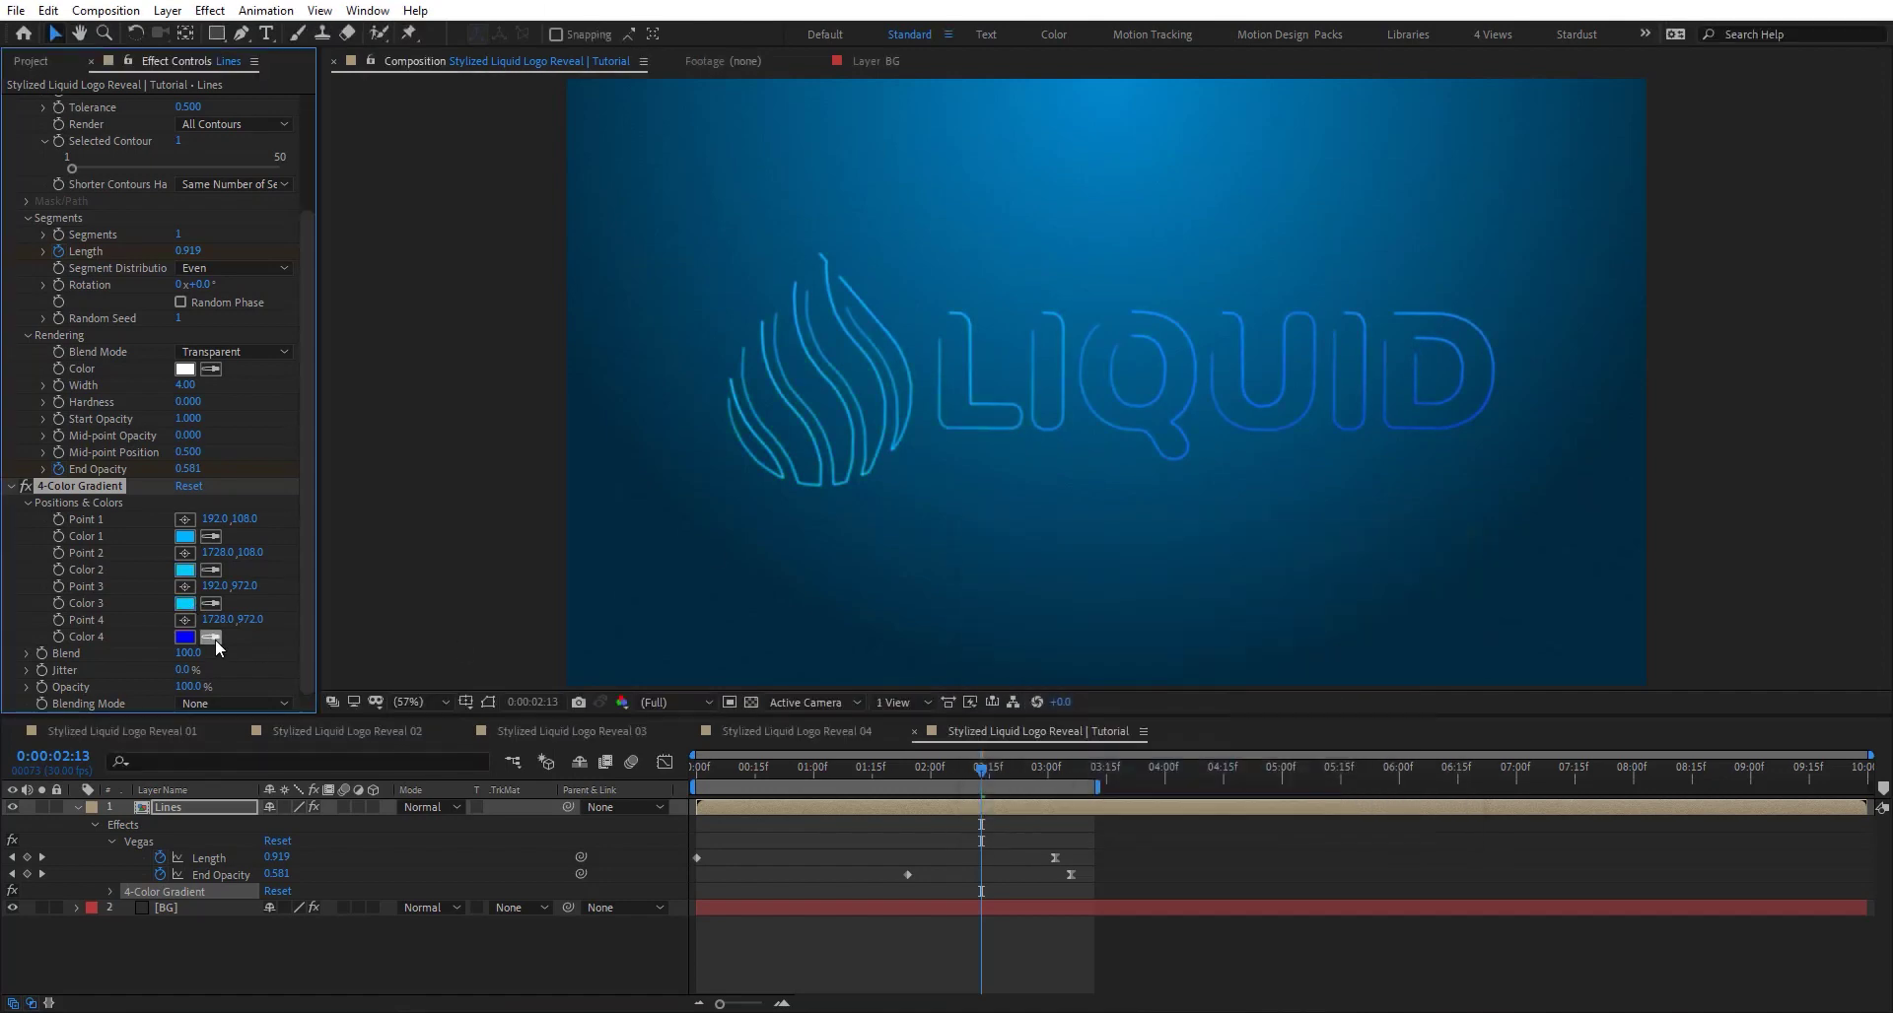
- Duplicate the Lines layer
{"action": "left_click", "coordinate": [210, 807]}
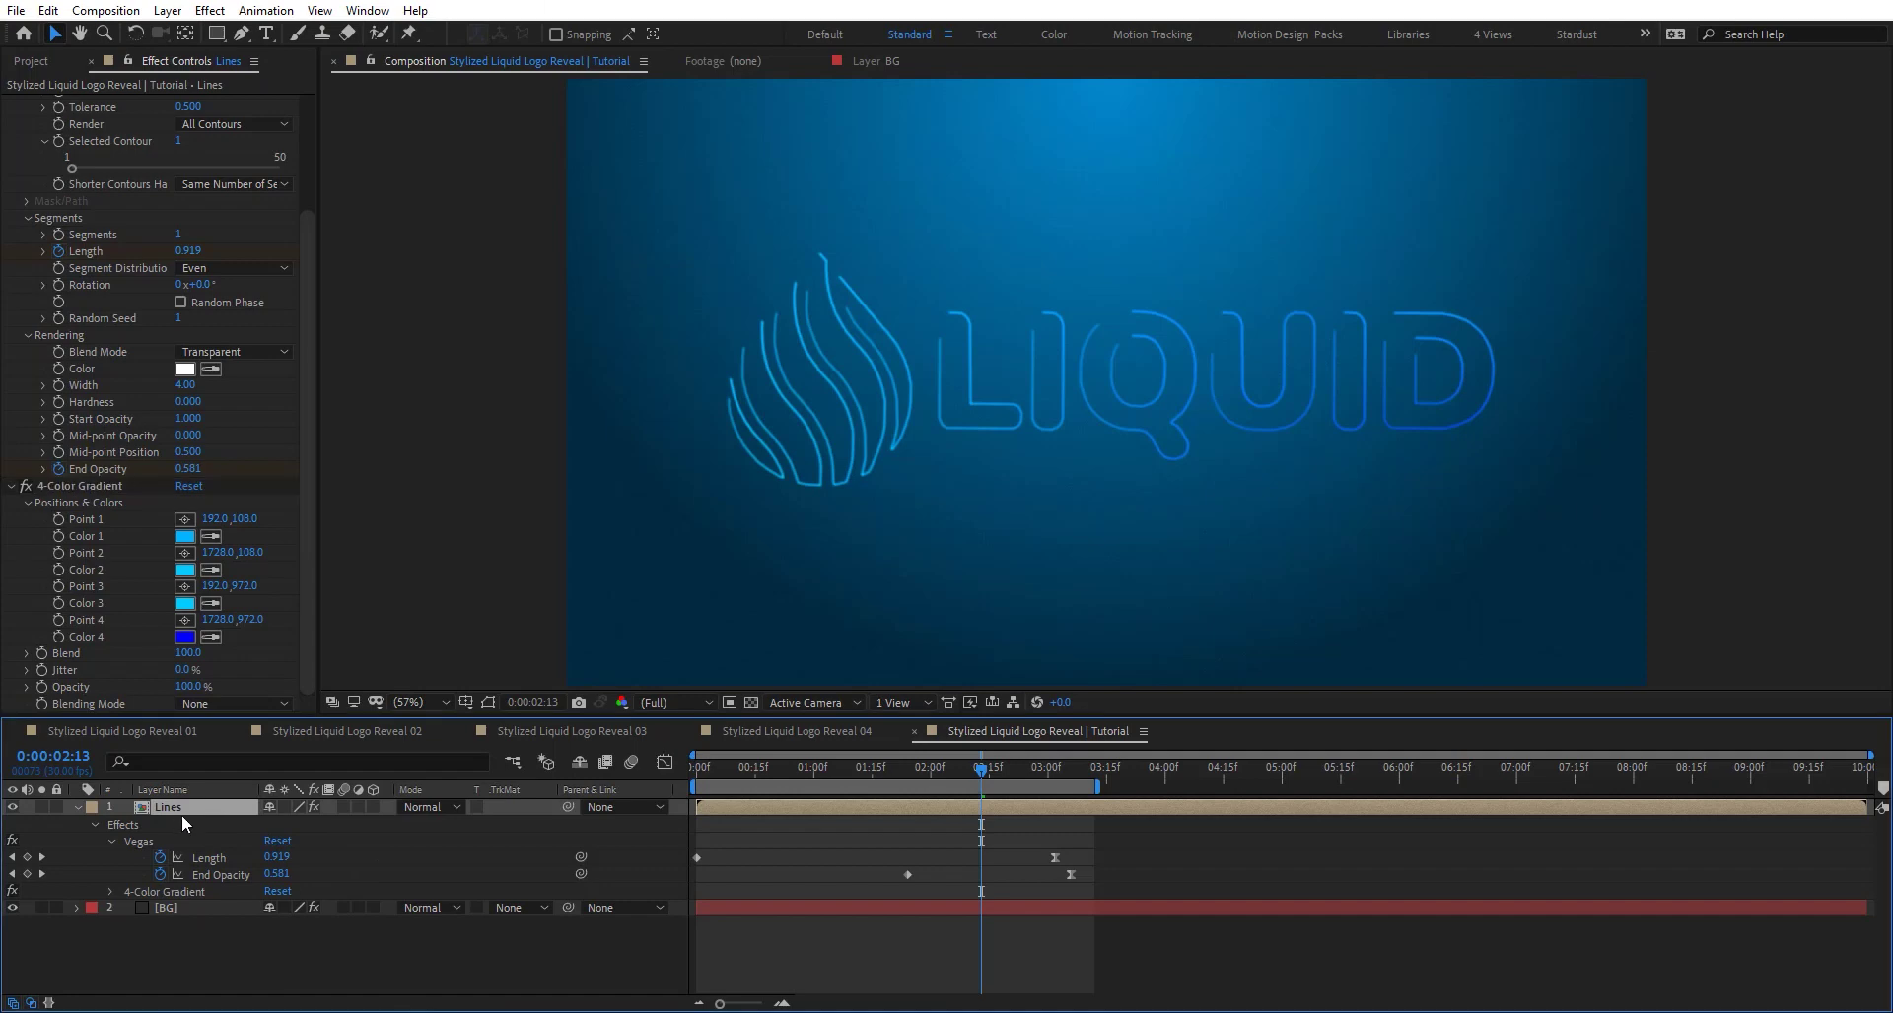
{"action": "key", "text": "ctrl+d"}
{"action": "key", "text": "Return"}
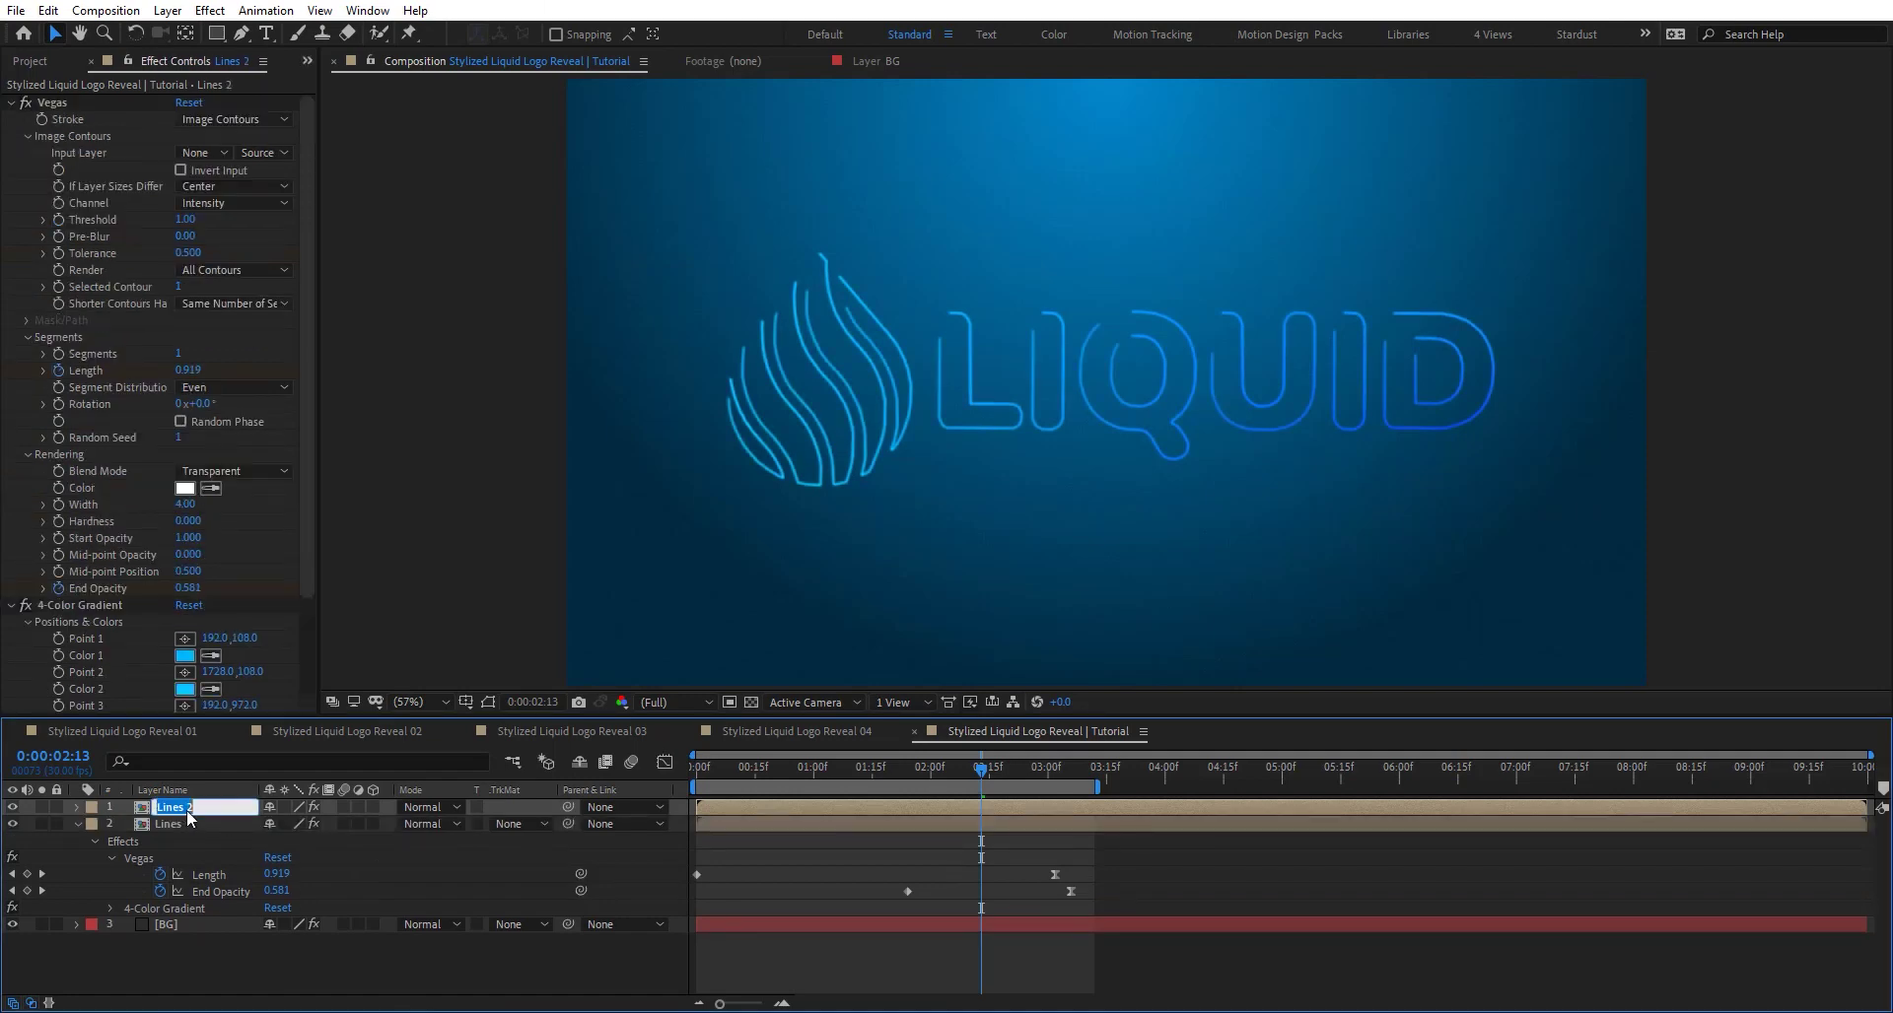
- Rename the duplicate Drops, delete its 4-Color Gradient, and solo it
{"action": "type", "text": "D"}
{"action": "key", "text": "Return"}
{"action": "left_click", "coordinate": [81, 631]}
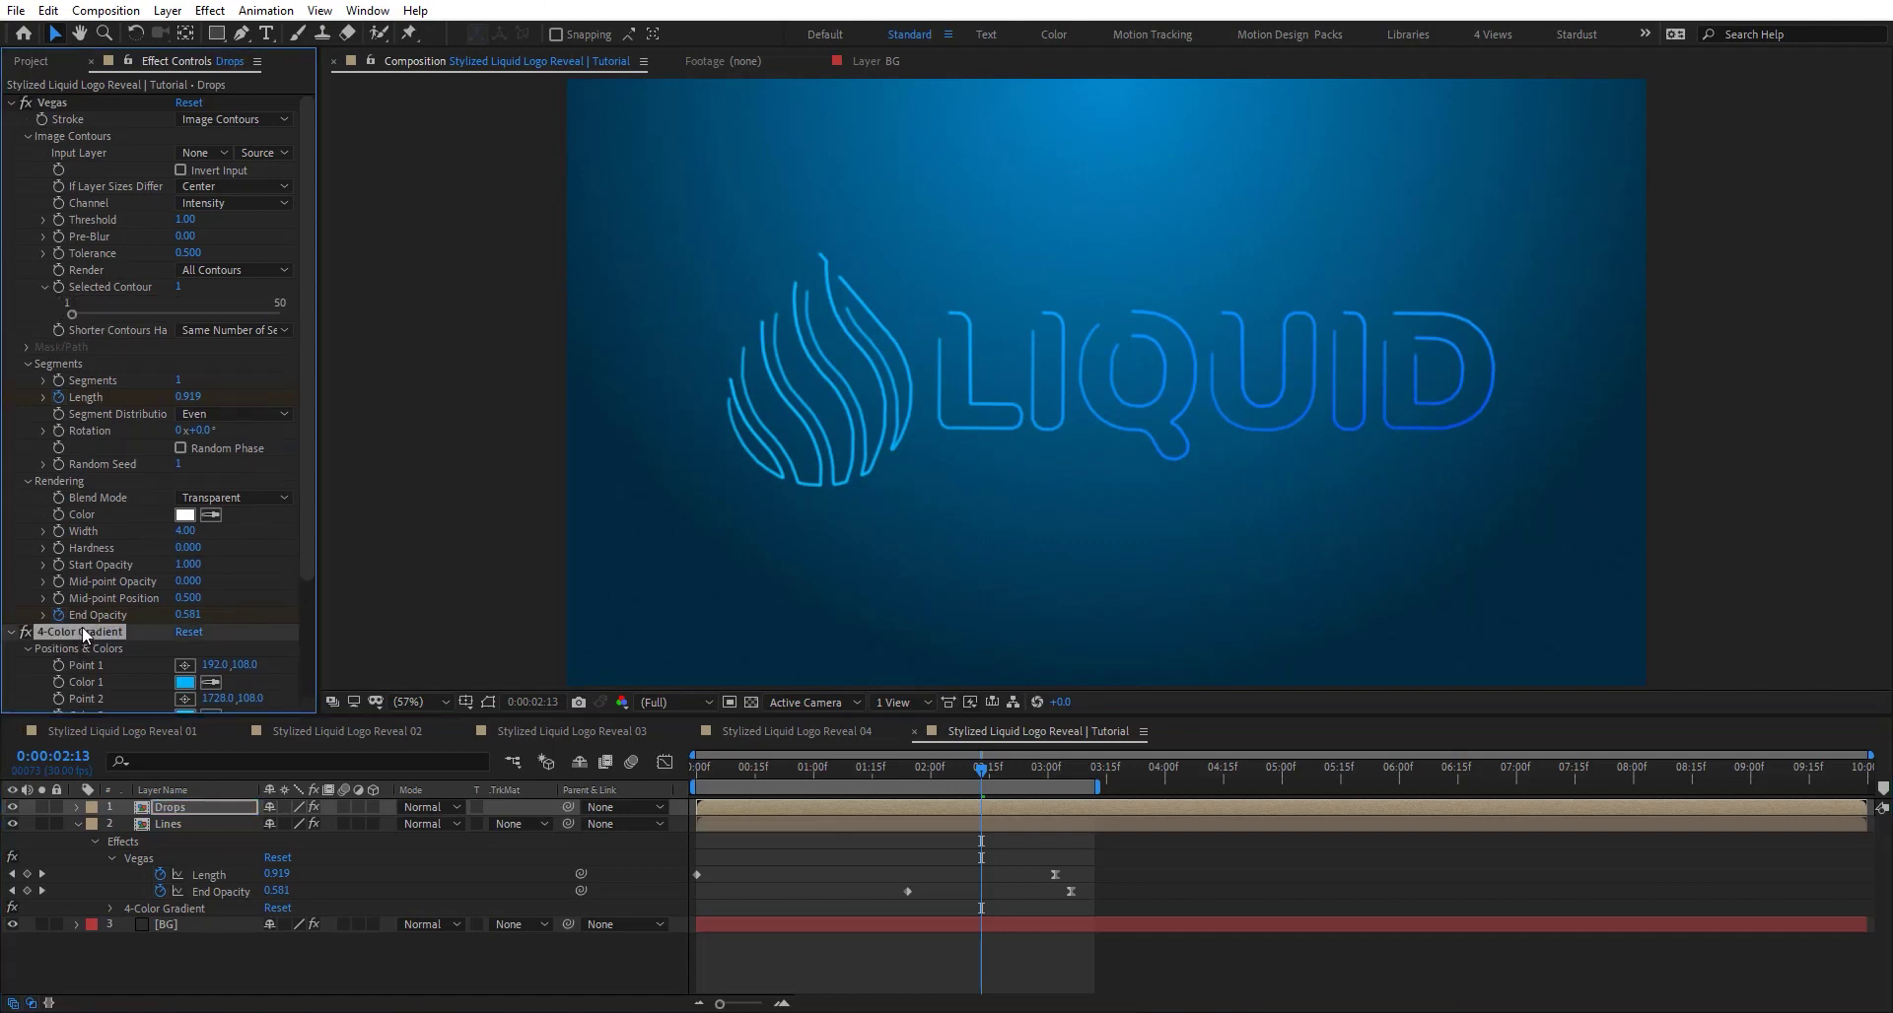
{"action": "key", "text": "Delete"}
{"action": "left_click", "coordinate": [41, 807]}
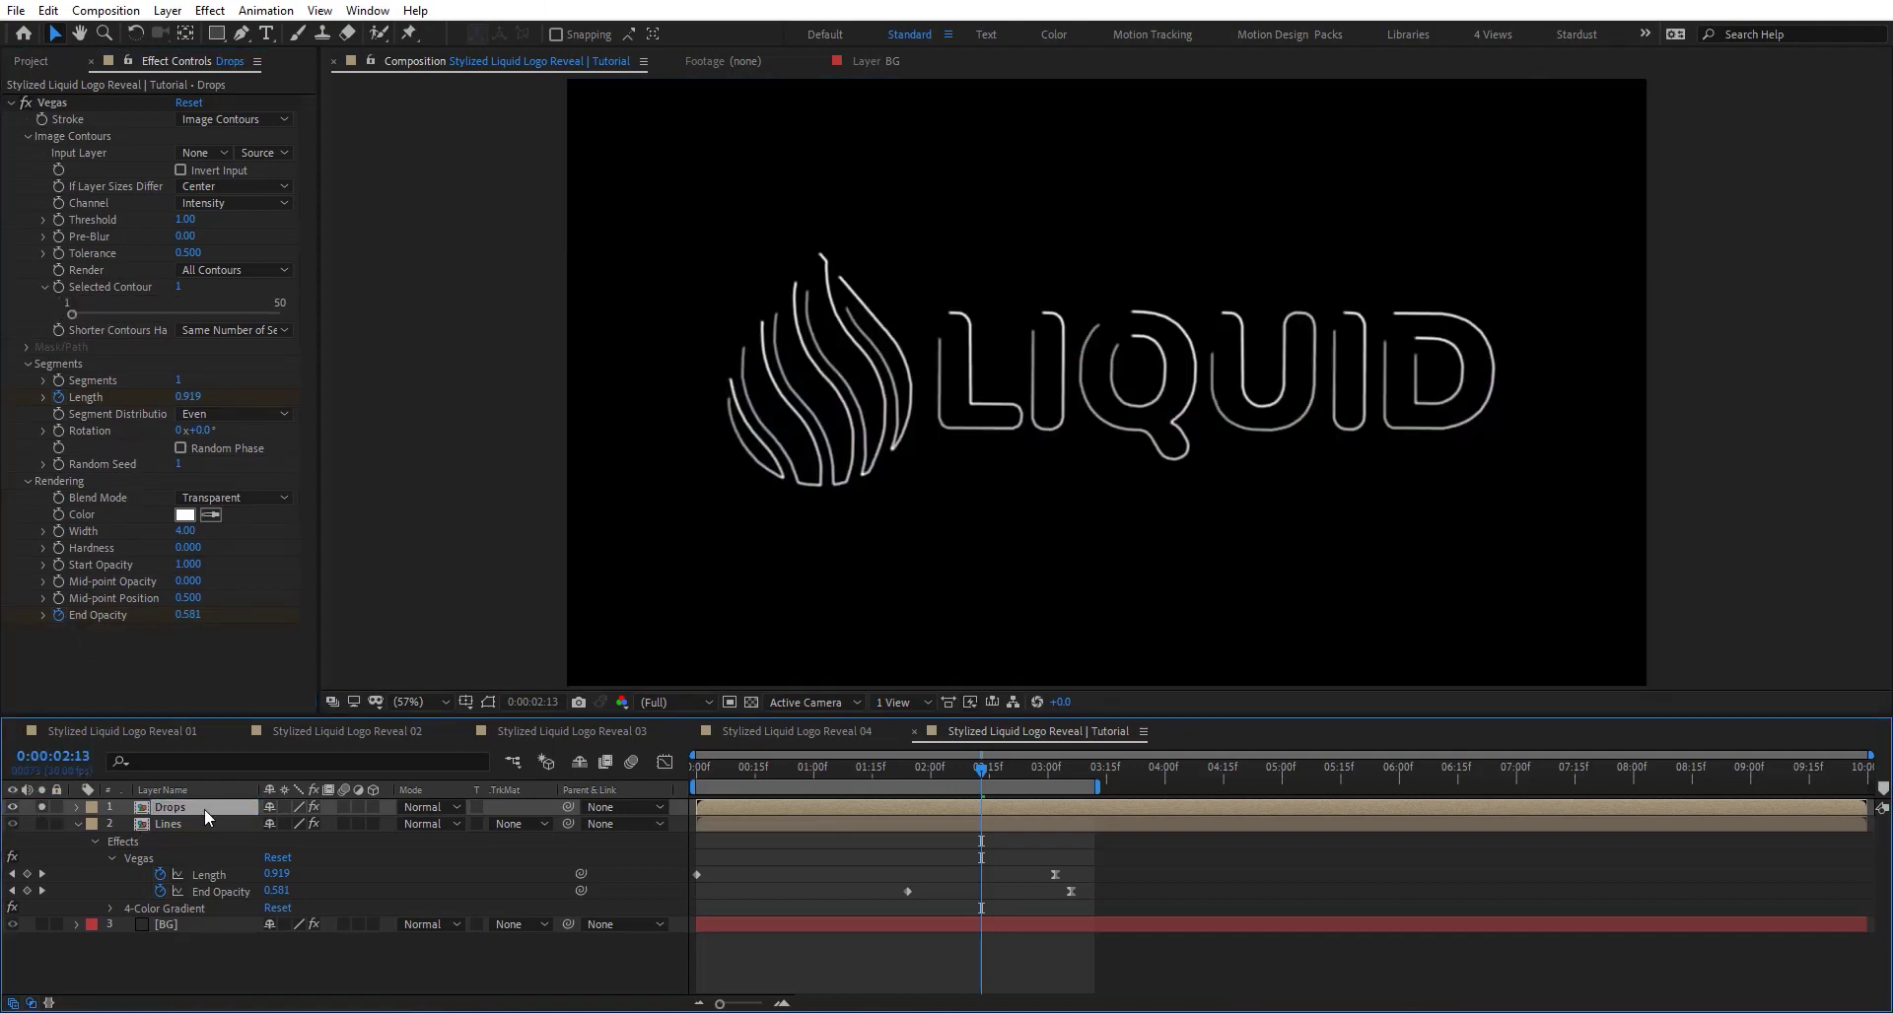
- Remove the Length keyframes, set Length to 0.01, and widen the strokes into dots
{"action": "key", "text": "u"}
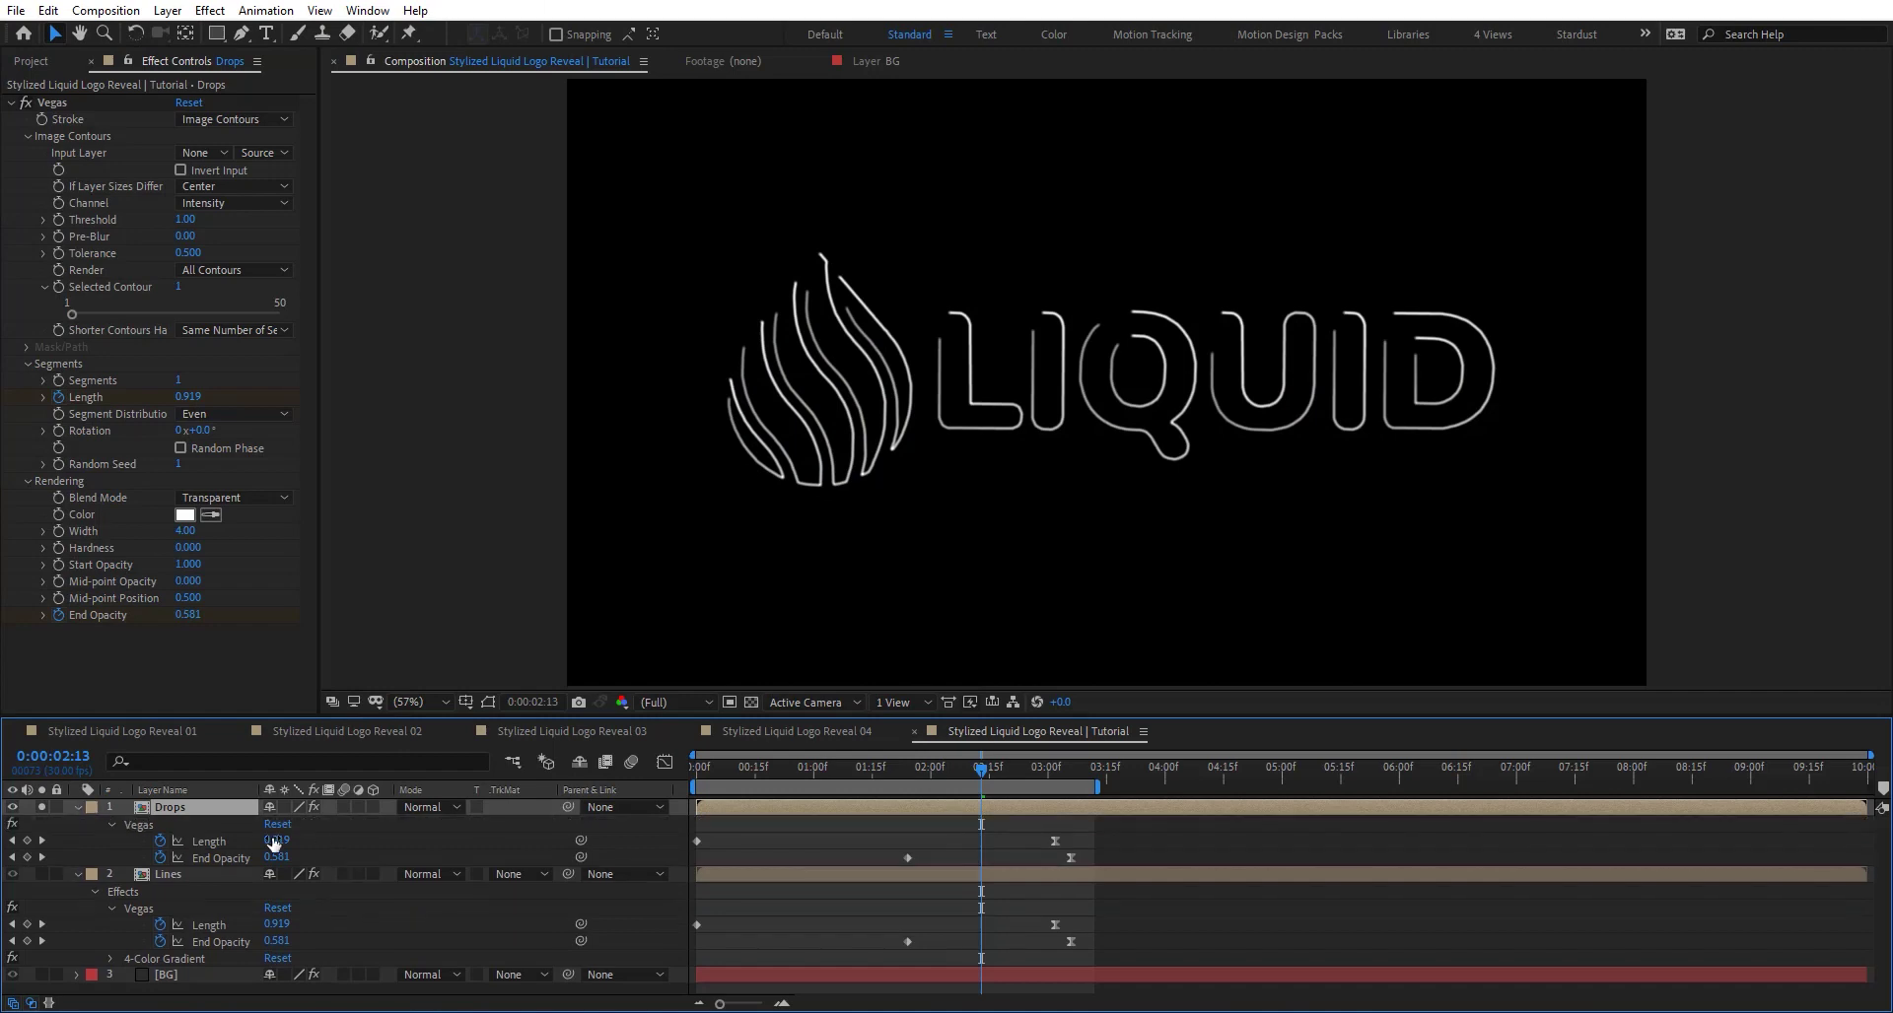
{"action": "left_click", "coordinate": [160, 840]}
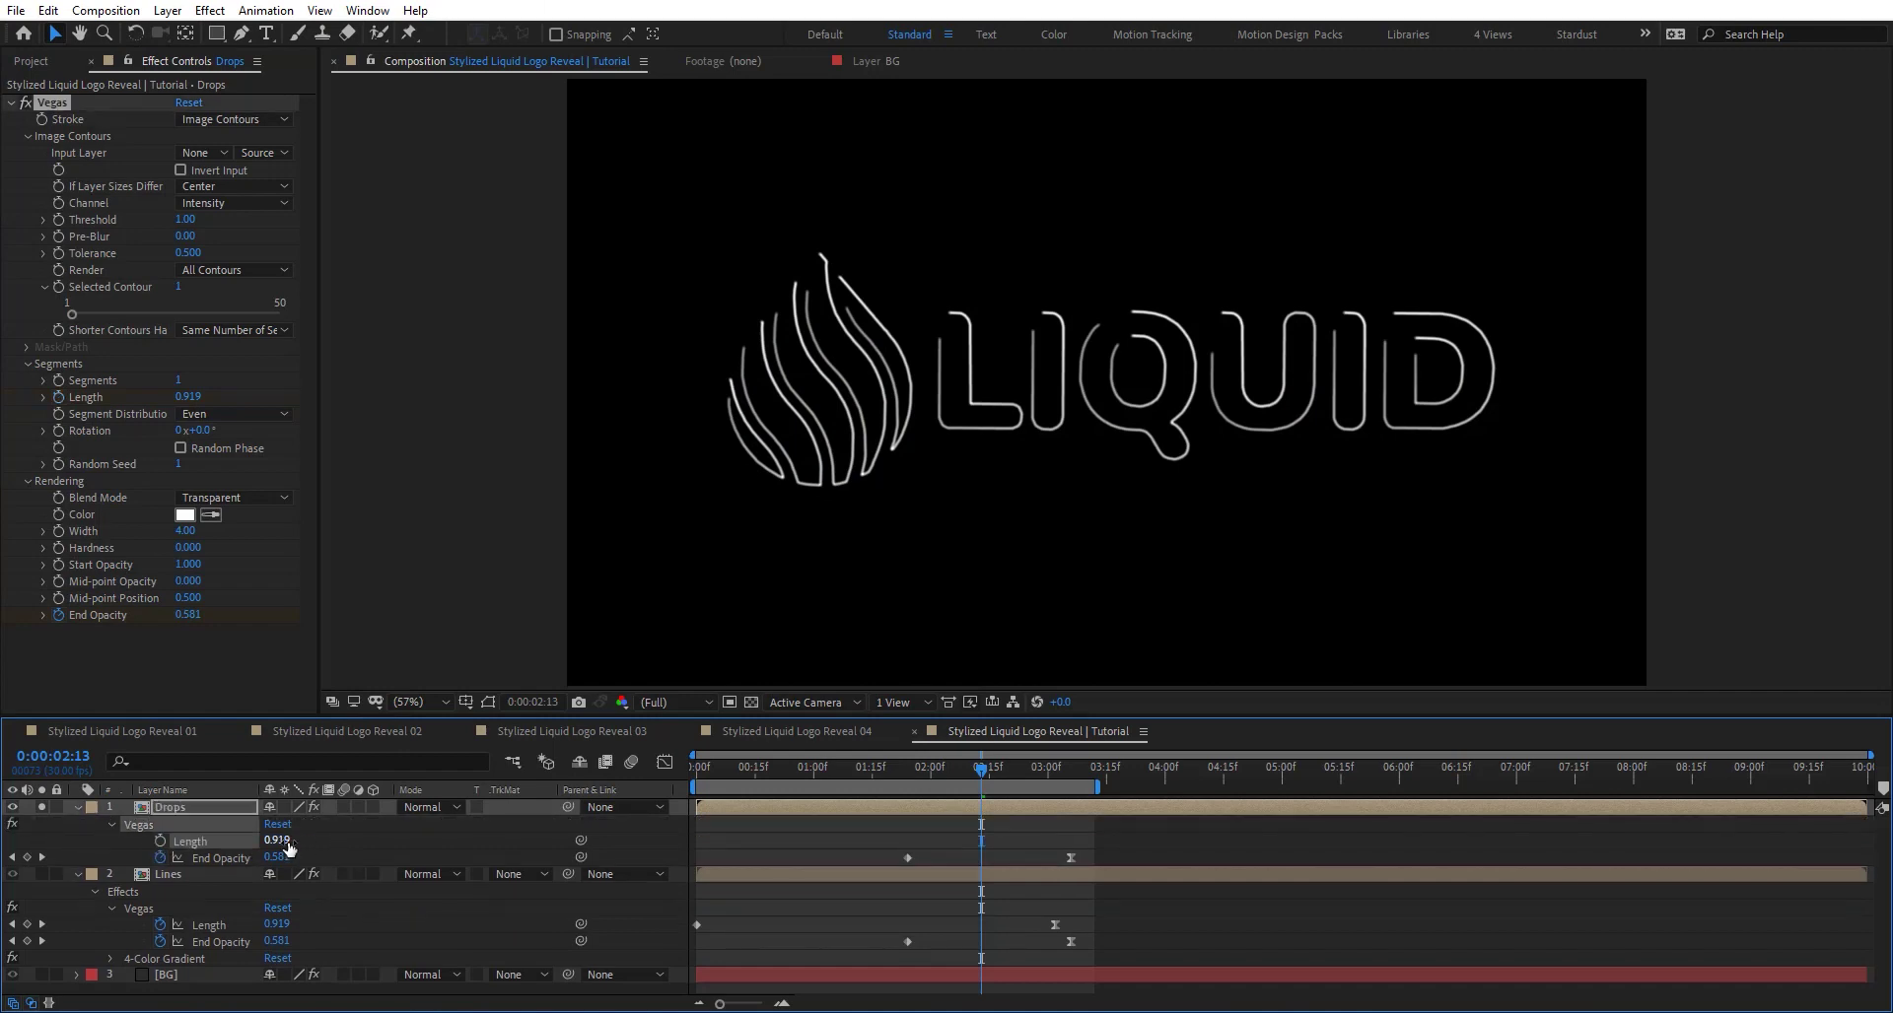
{"action": "key", "text": "Return"}
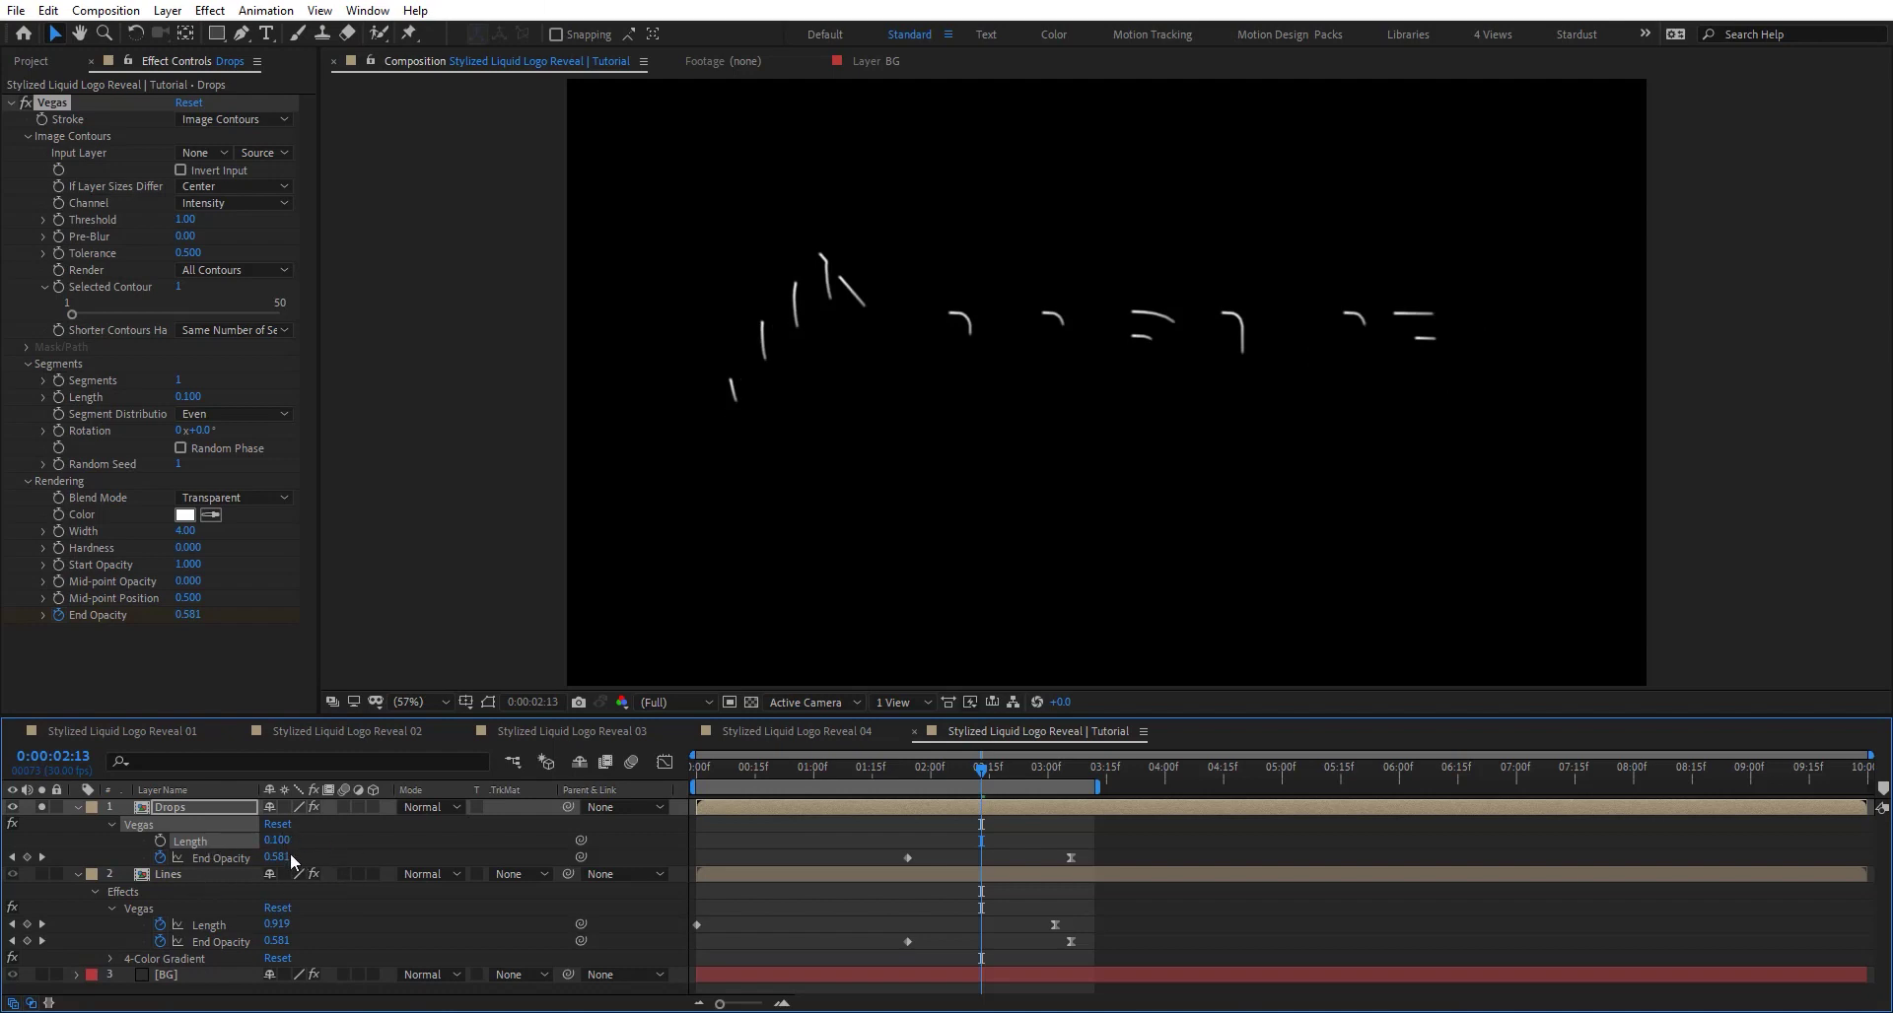
{"action": "left_click_drag", "start_coordinate": [277, 841], "coordinate": [275, 840]}
{"action": "key", "text": "Return"}
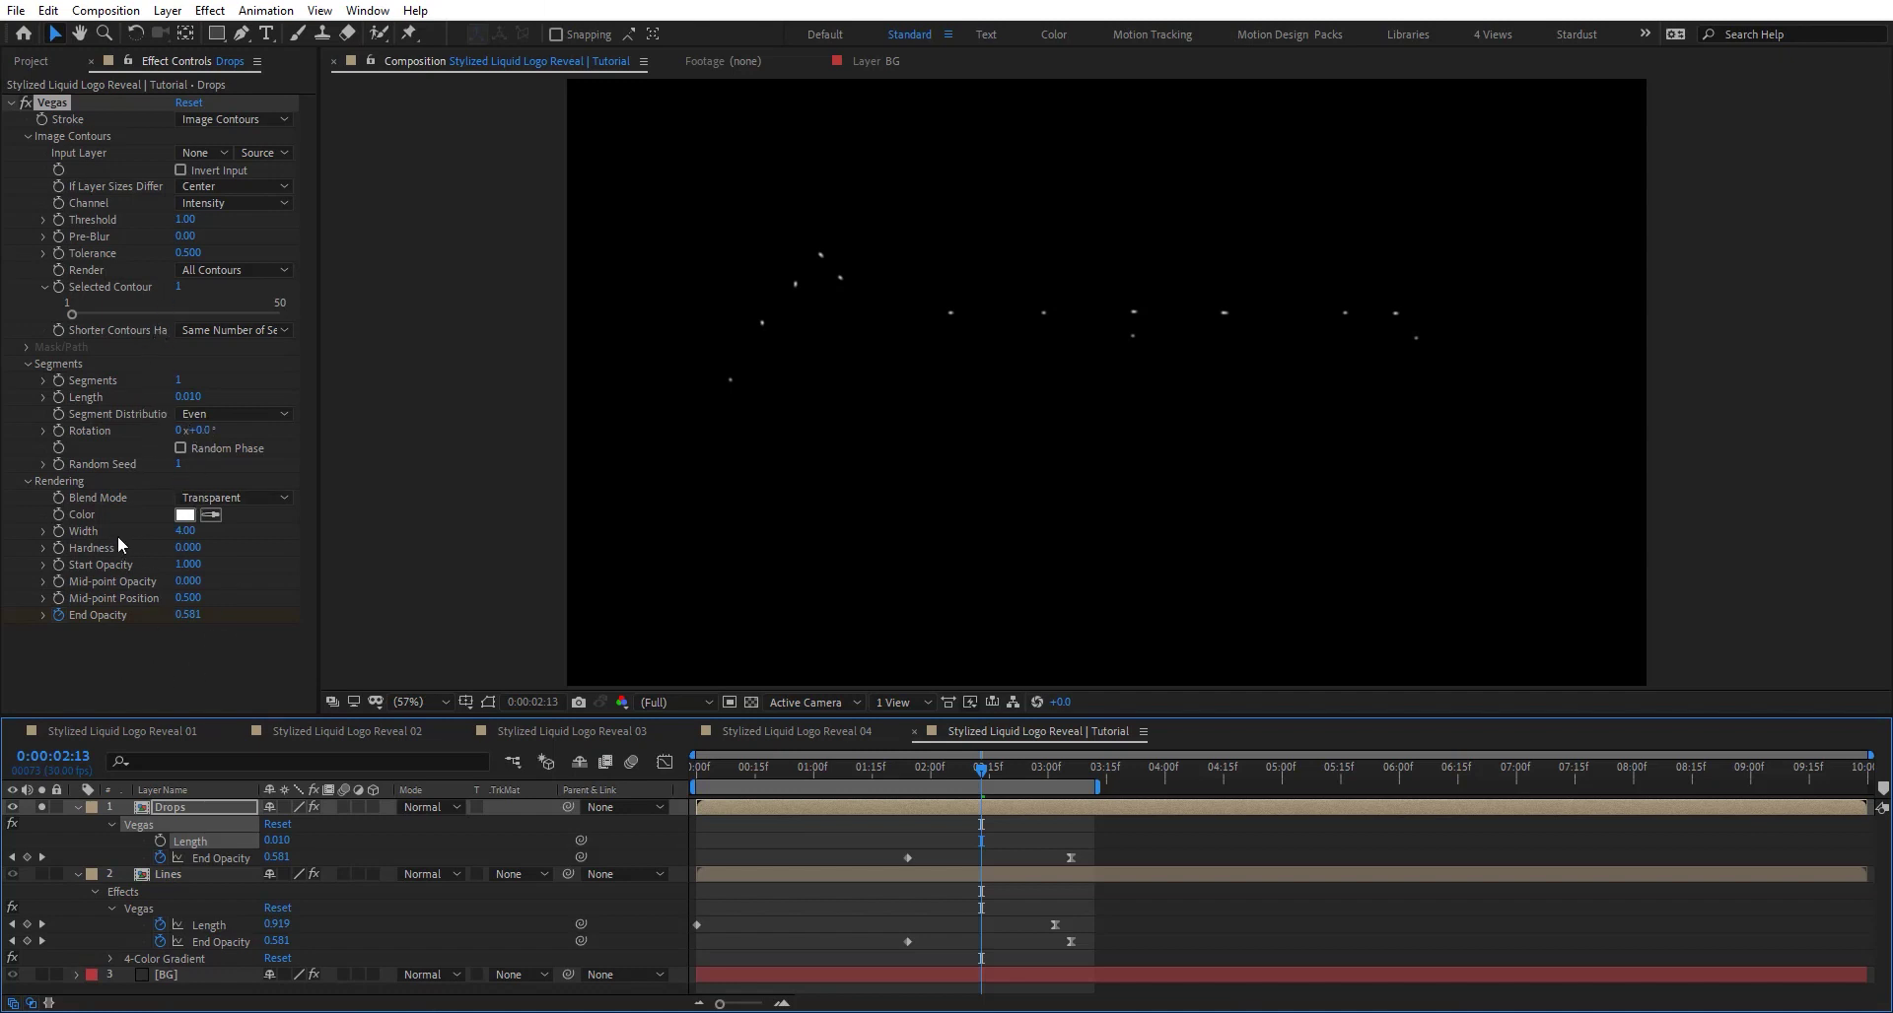
{"action": "left_click_drag", "start_coordinate": [185, 530], "coordinate": [225, 530]}
{"action": "left_click_drag", "start_coordinate": [879, 774], "coordinate": [0, 481]}
- Keyframe the drops' Width from 10 at frame 0 to 0.5 at 0:00:03:02
{"action": "left_click", "coordinate": [188, 534]}
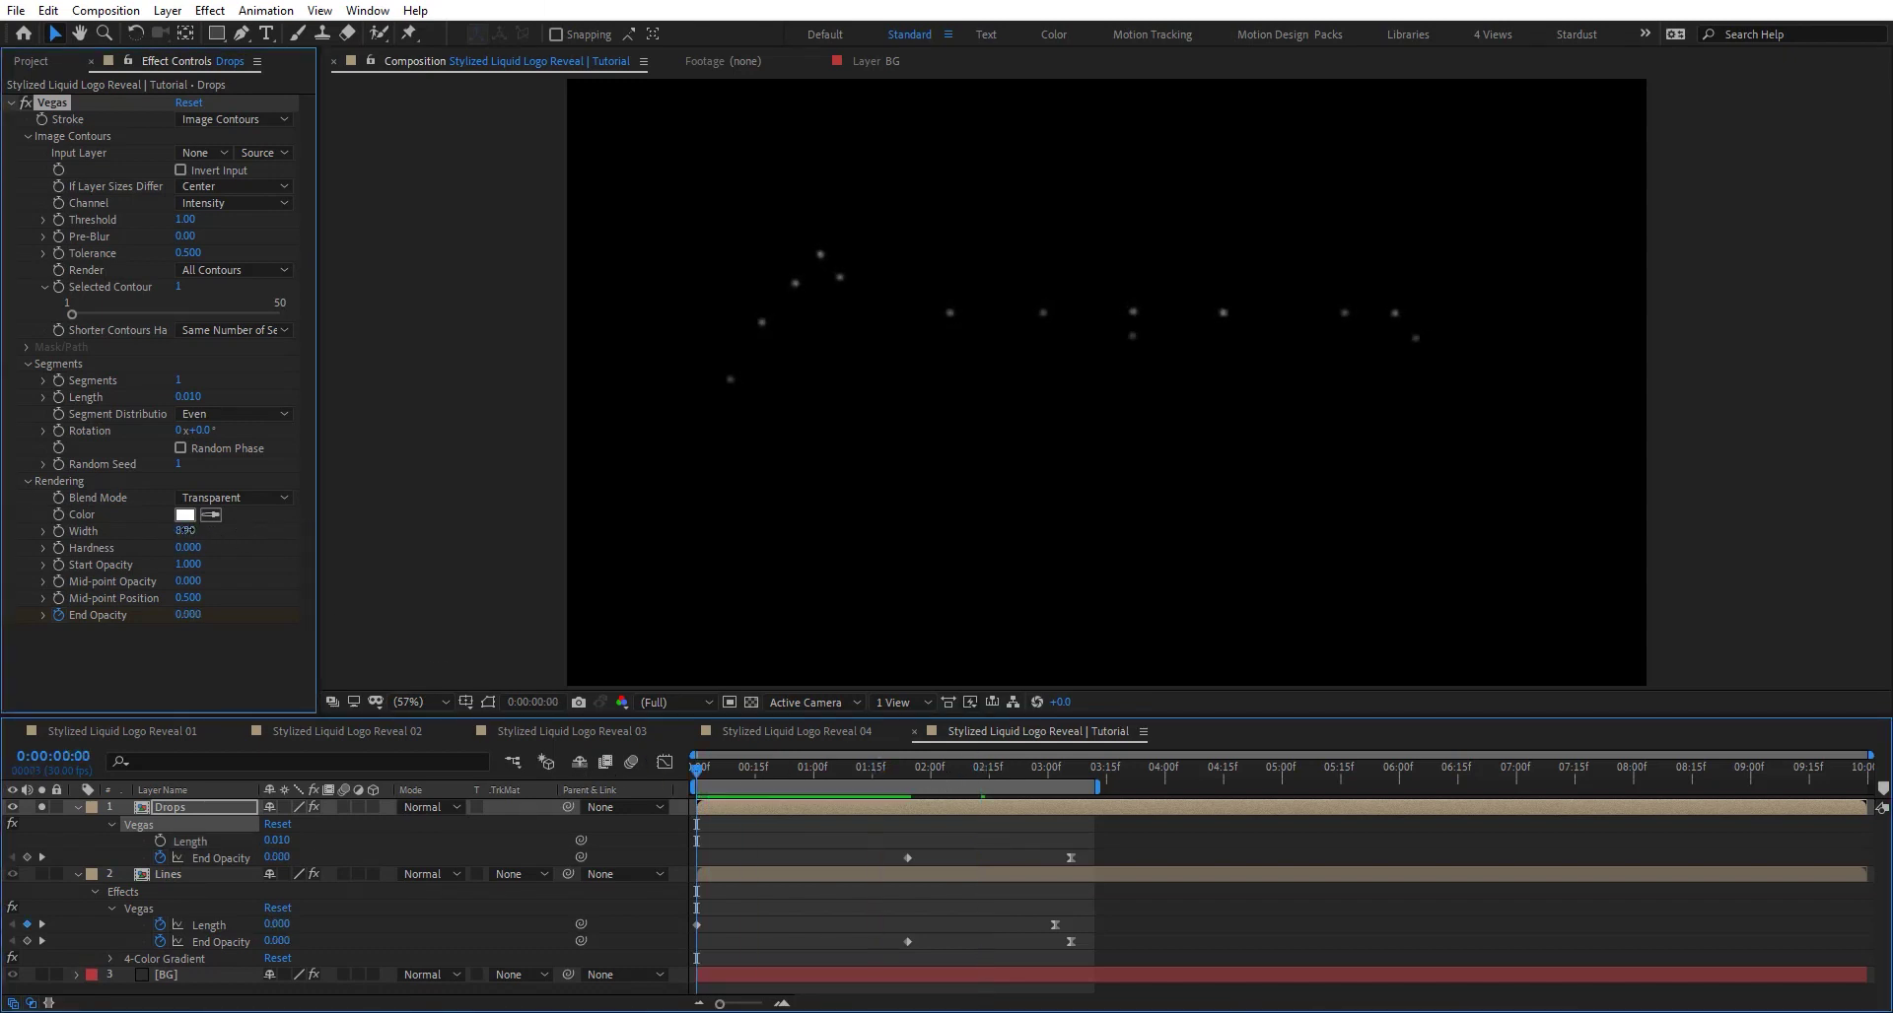
{"action": "type", "text": "10"}
{"action": "key", "text": "Return"}
{"action": "left_click", "coordinate": [58, 531]}
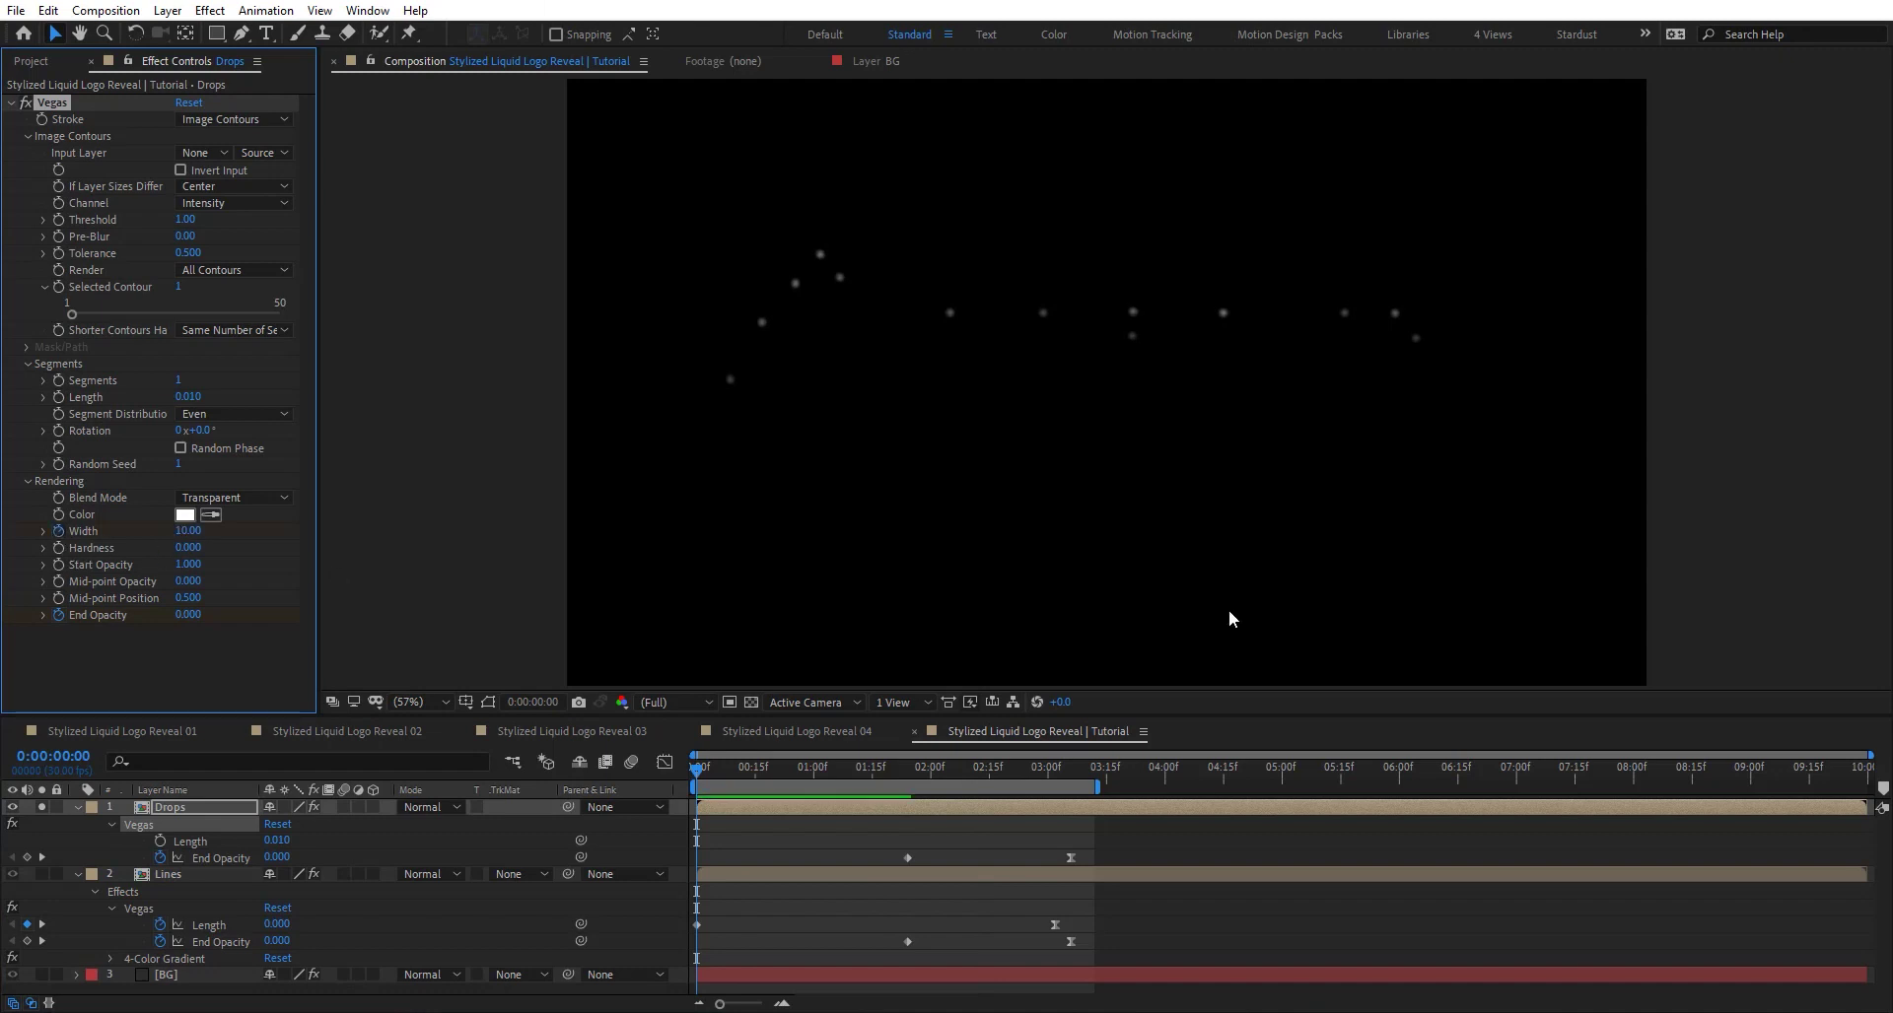
{"action": "left_click_drag", "start_coordinate": [1061, 771], "coordinate": [1054, 770]}
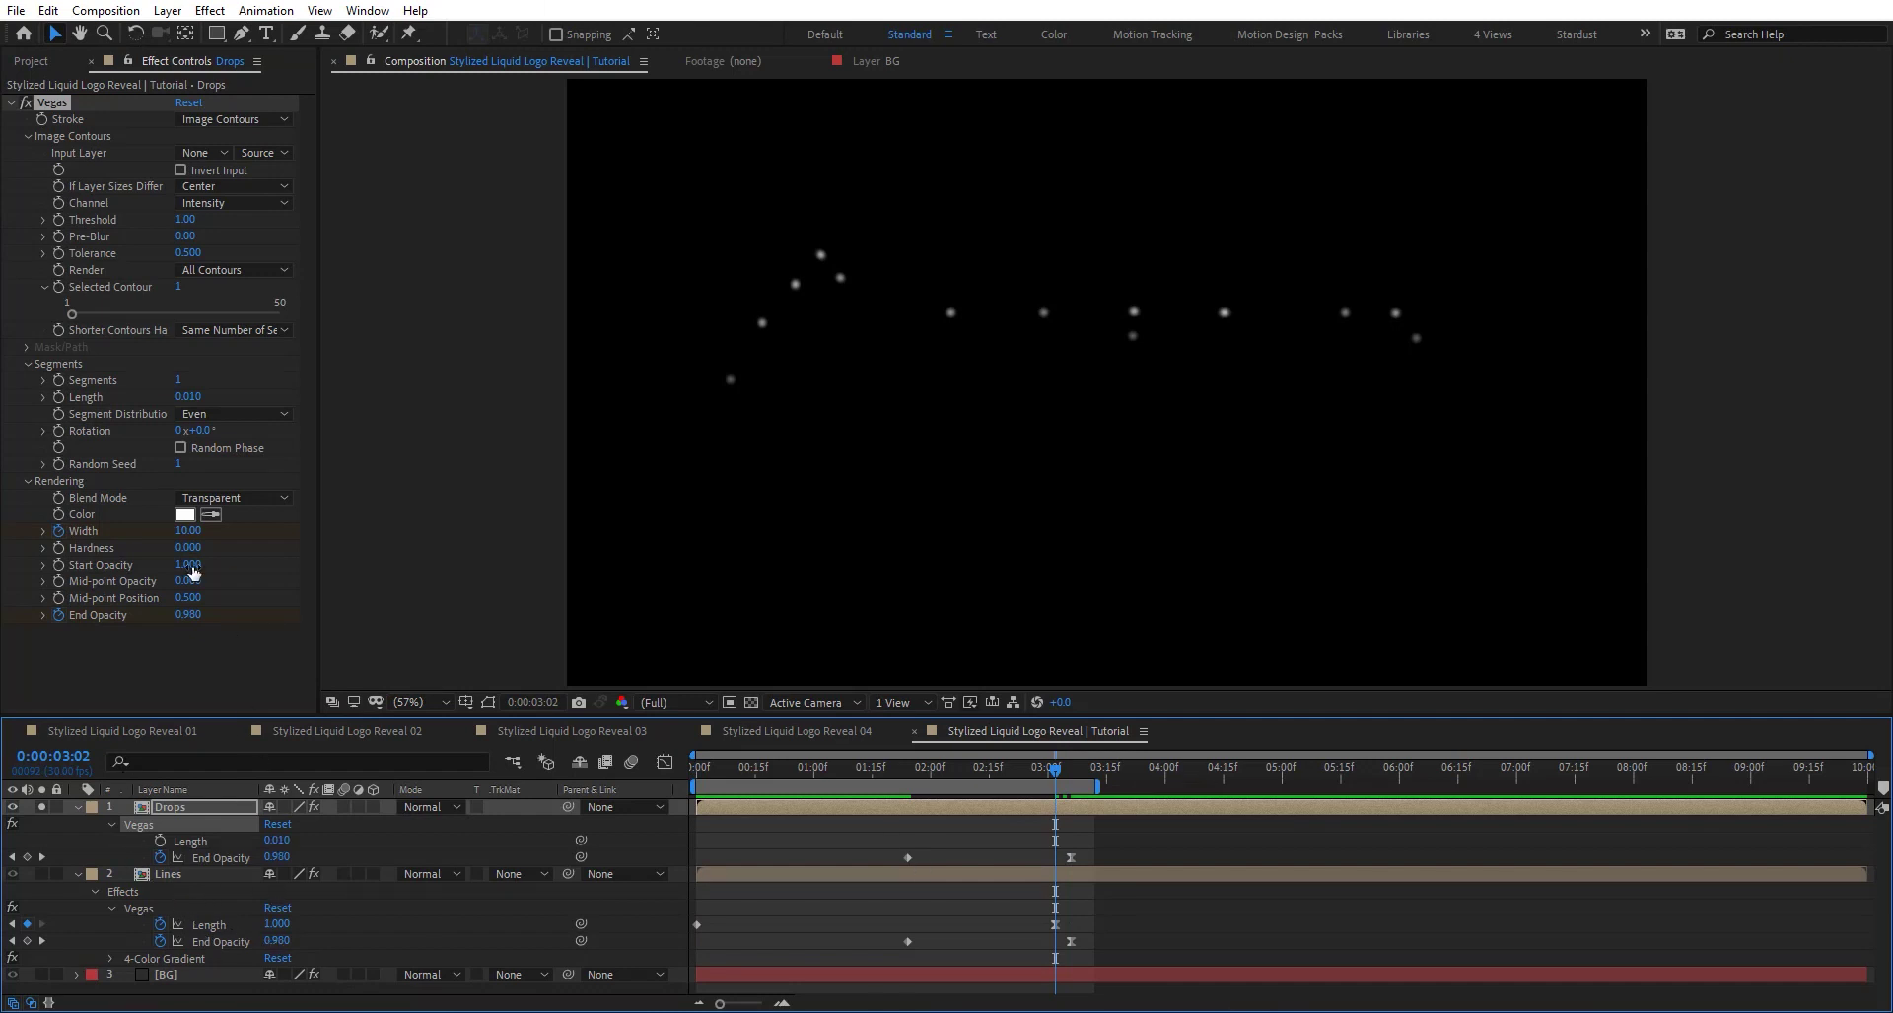
{"action": "left_click", "coordinate": [188, 533]}
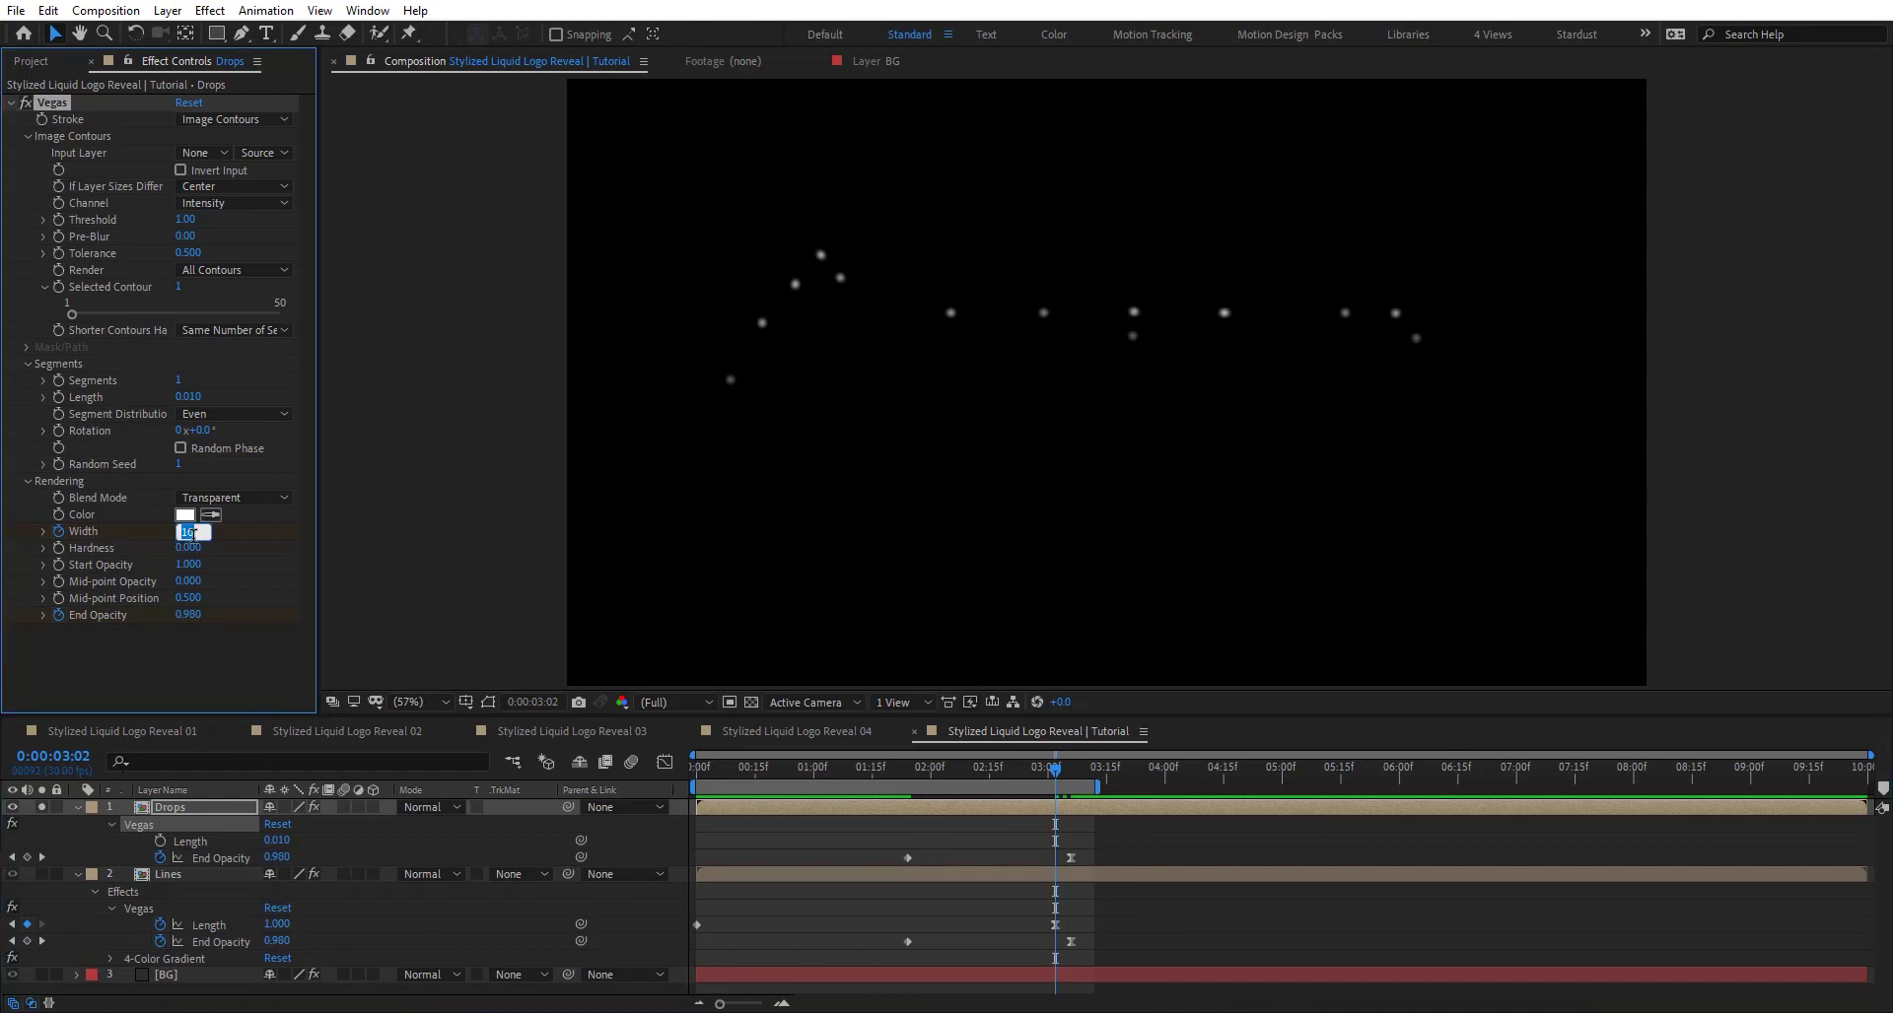
{"action": "key", "text": "BackSpace"}
{"action": "type", "text": ".5"}
{"action": "key", "text": "Return"}
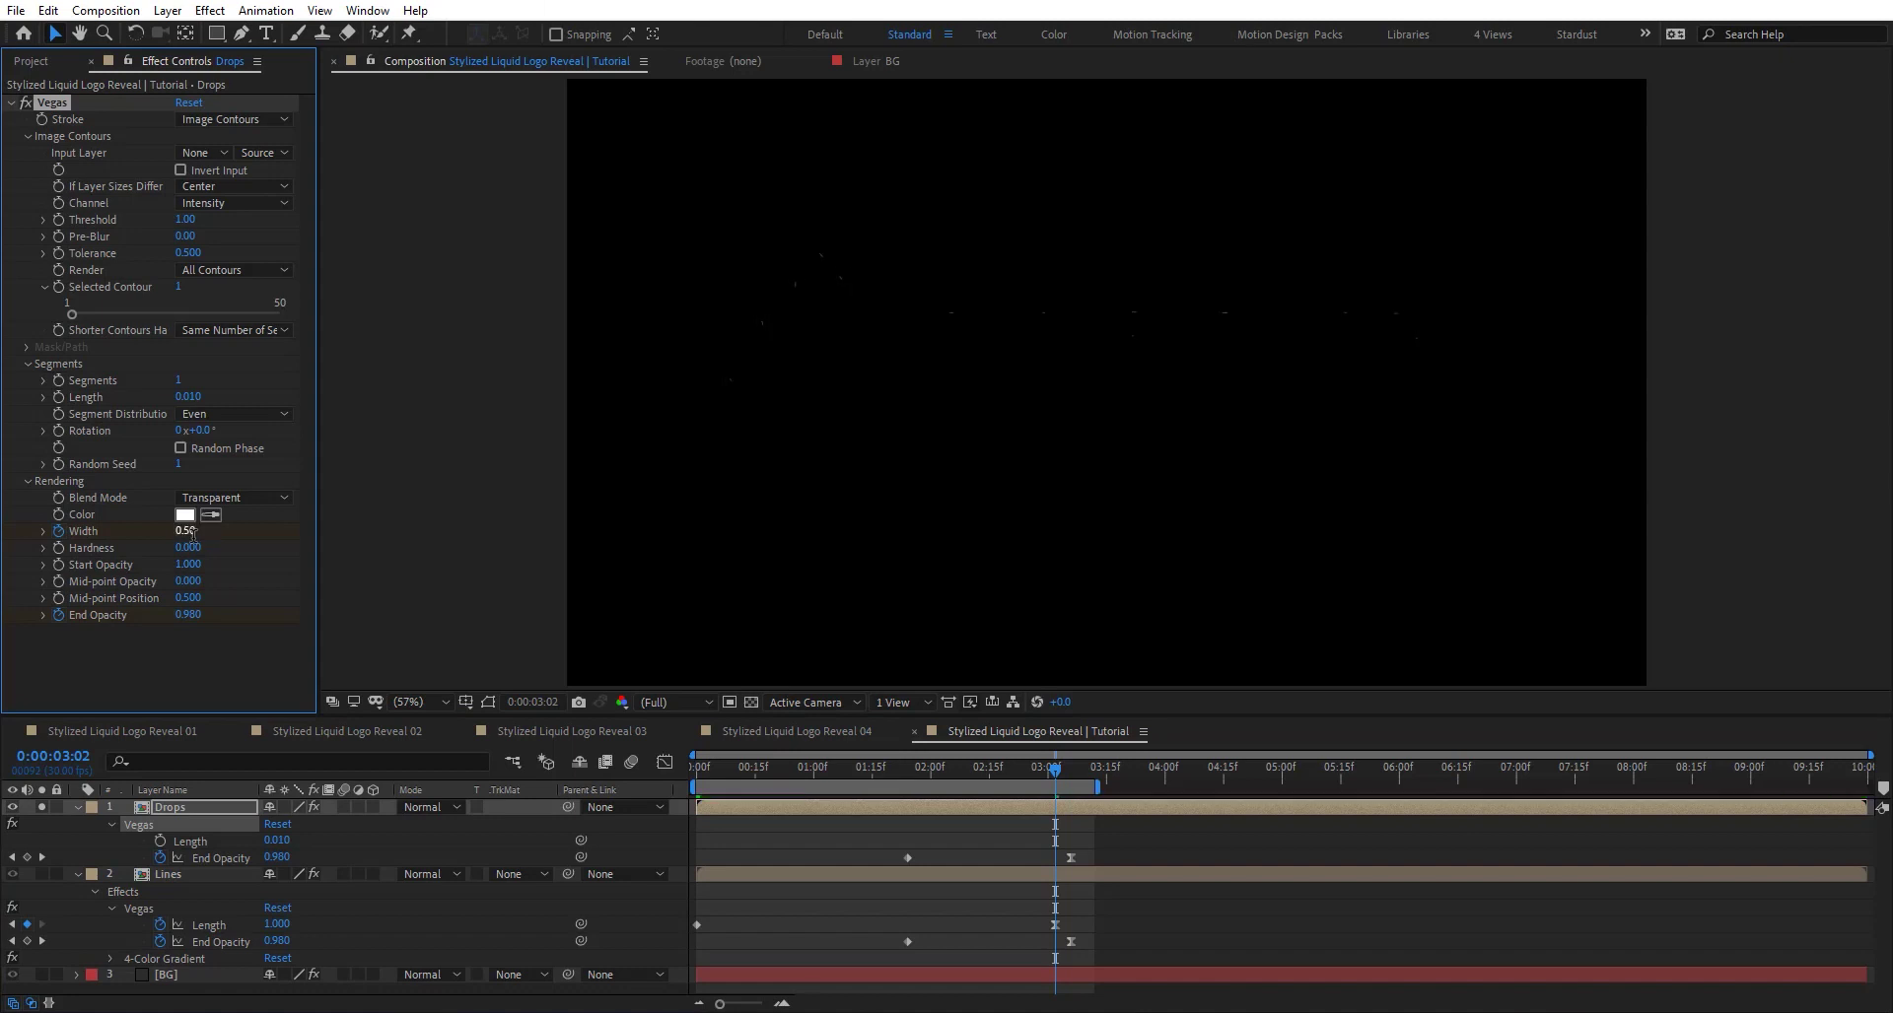
{"action": "left_click_drag", "start_coordinate": [1055, 779], "coordinate": [1032, 818]}
{"action": "key", "text": "Home"}
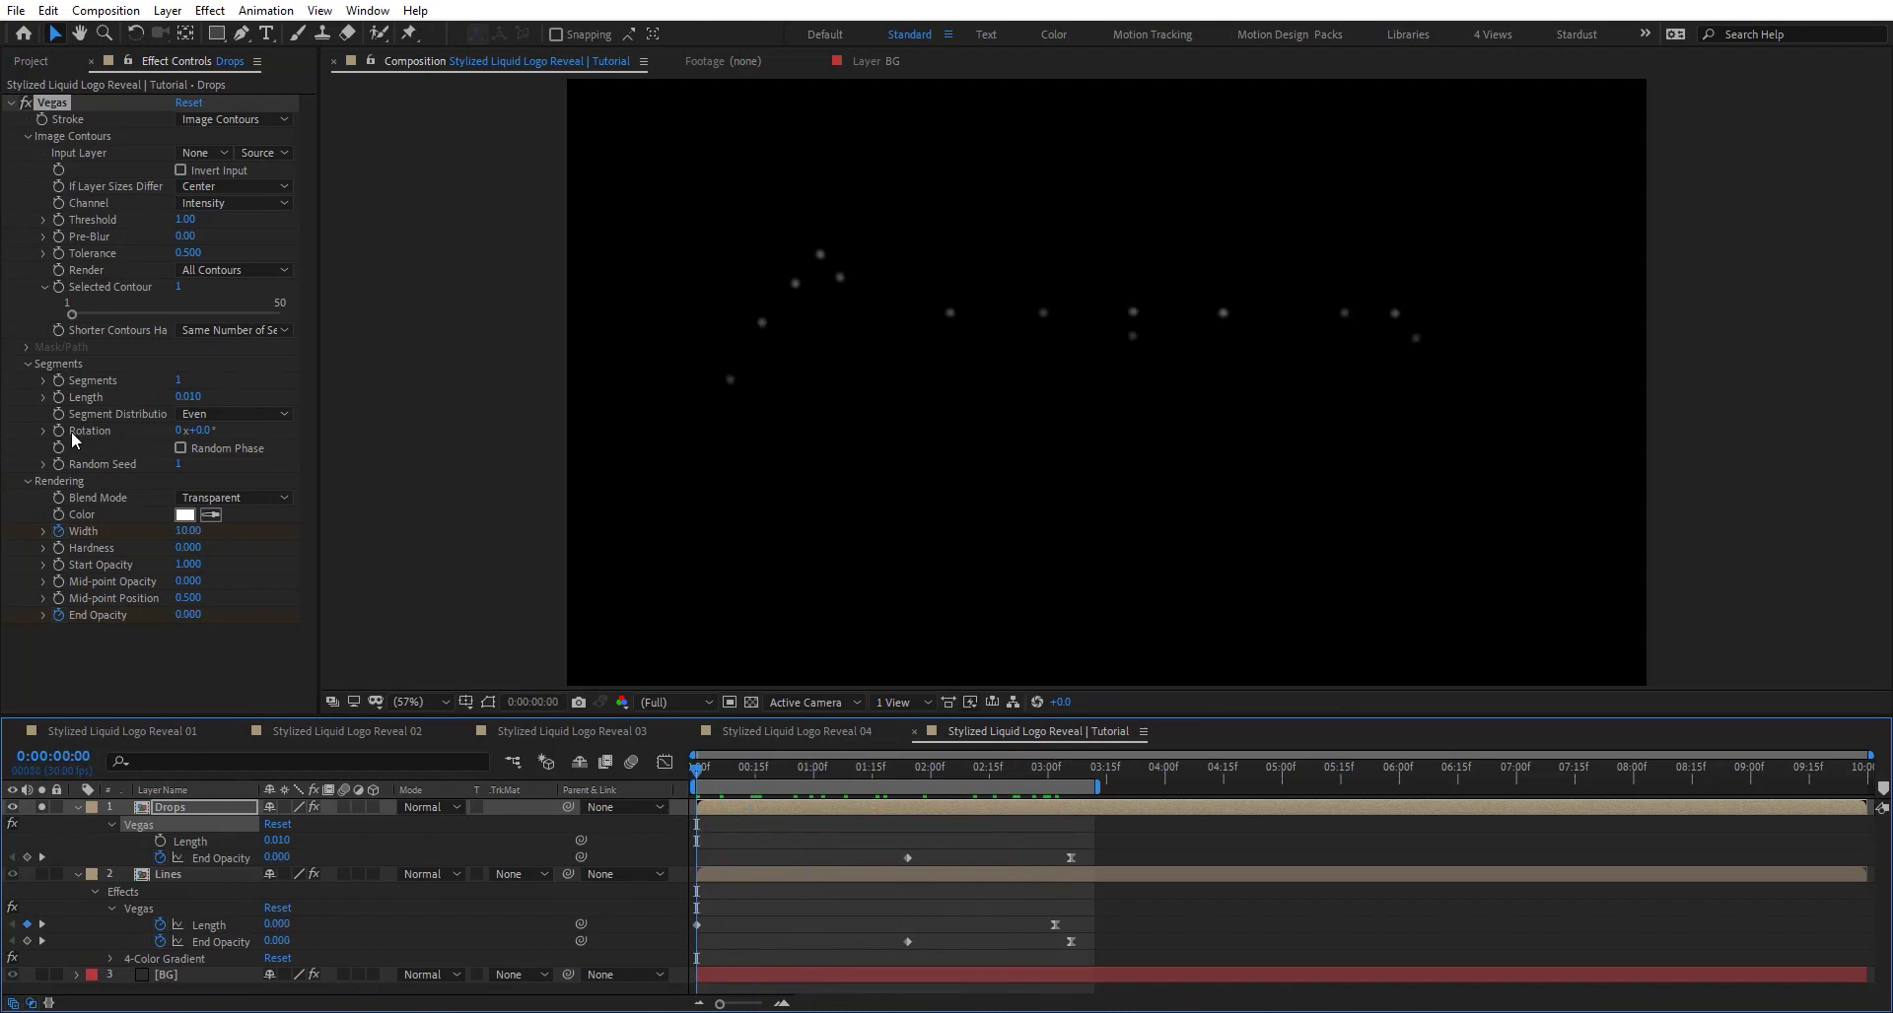
- Keyframe Rotation from -350° at the first frame to +12° at 0:00:03:02
{"action": "left_click", "coordinate": [202, 430]}
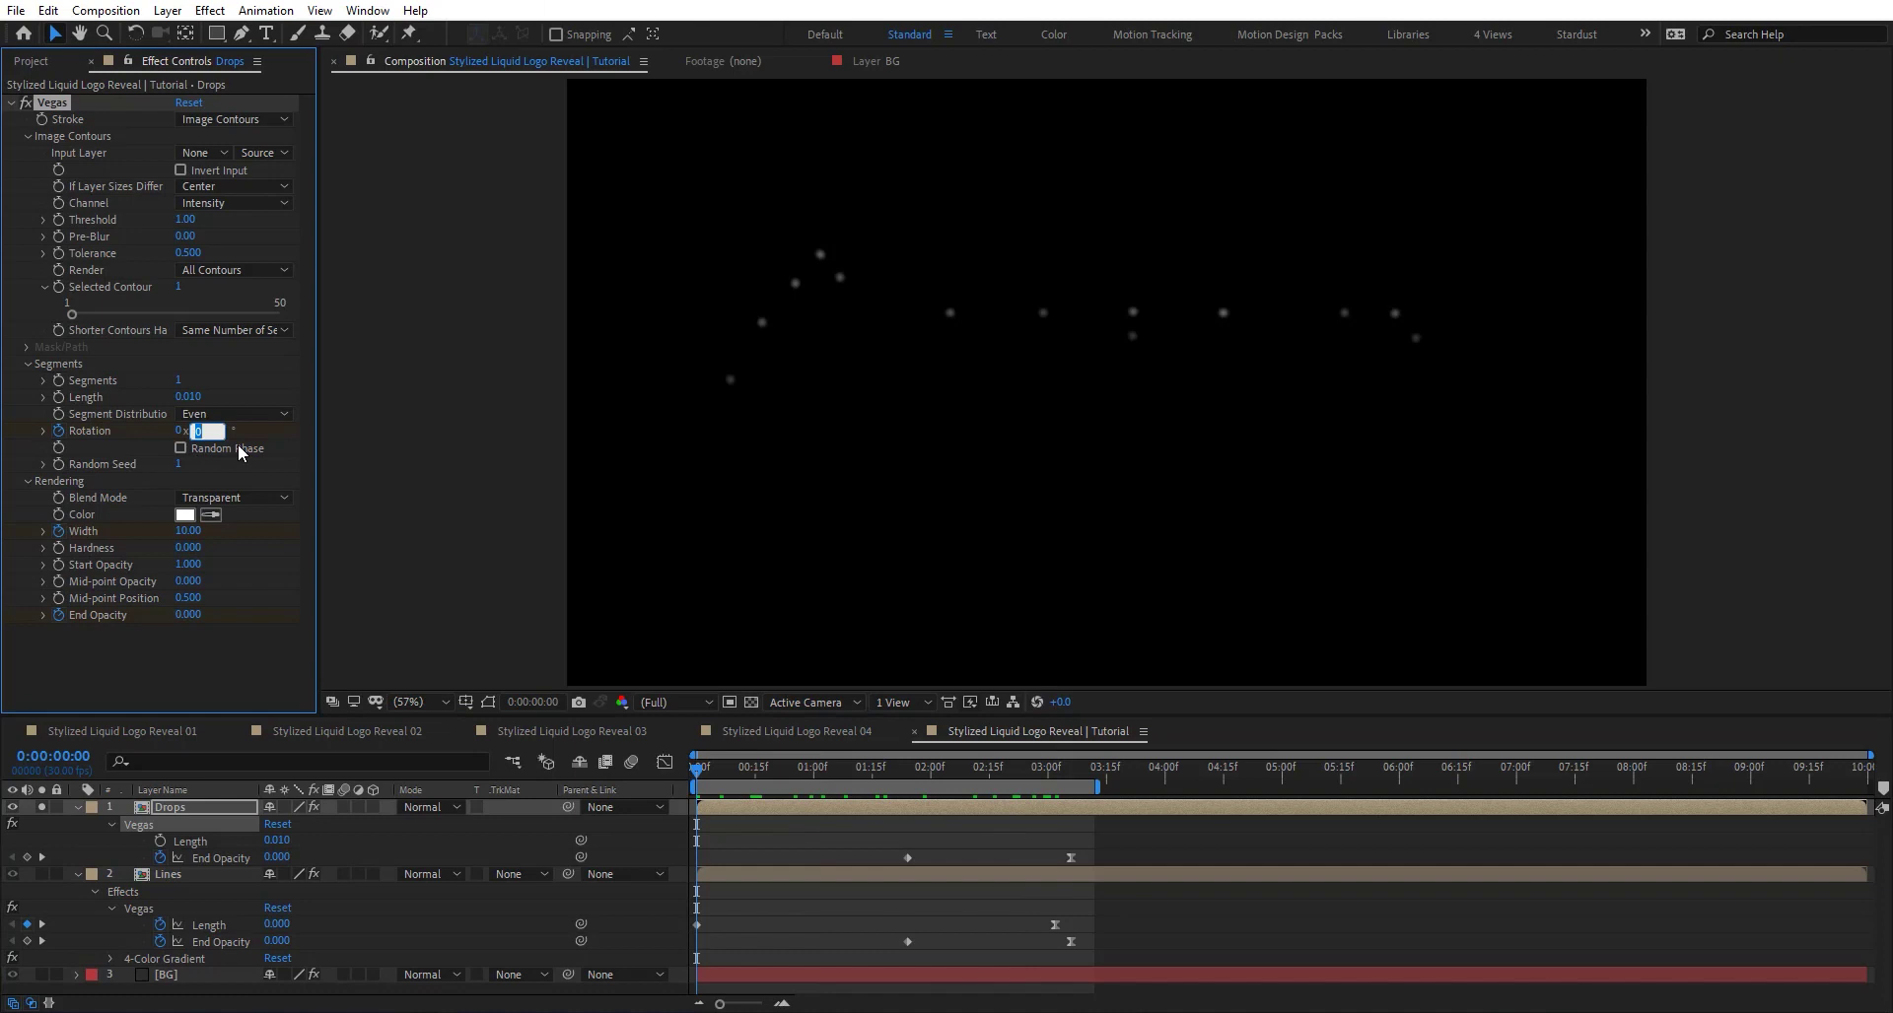
{"action": "type", "text": "-350"}
{"action": "key", "text": "Return"}
{"action": "left_click", "coordinate": [1058, 773]}
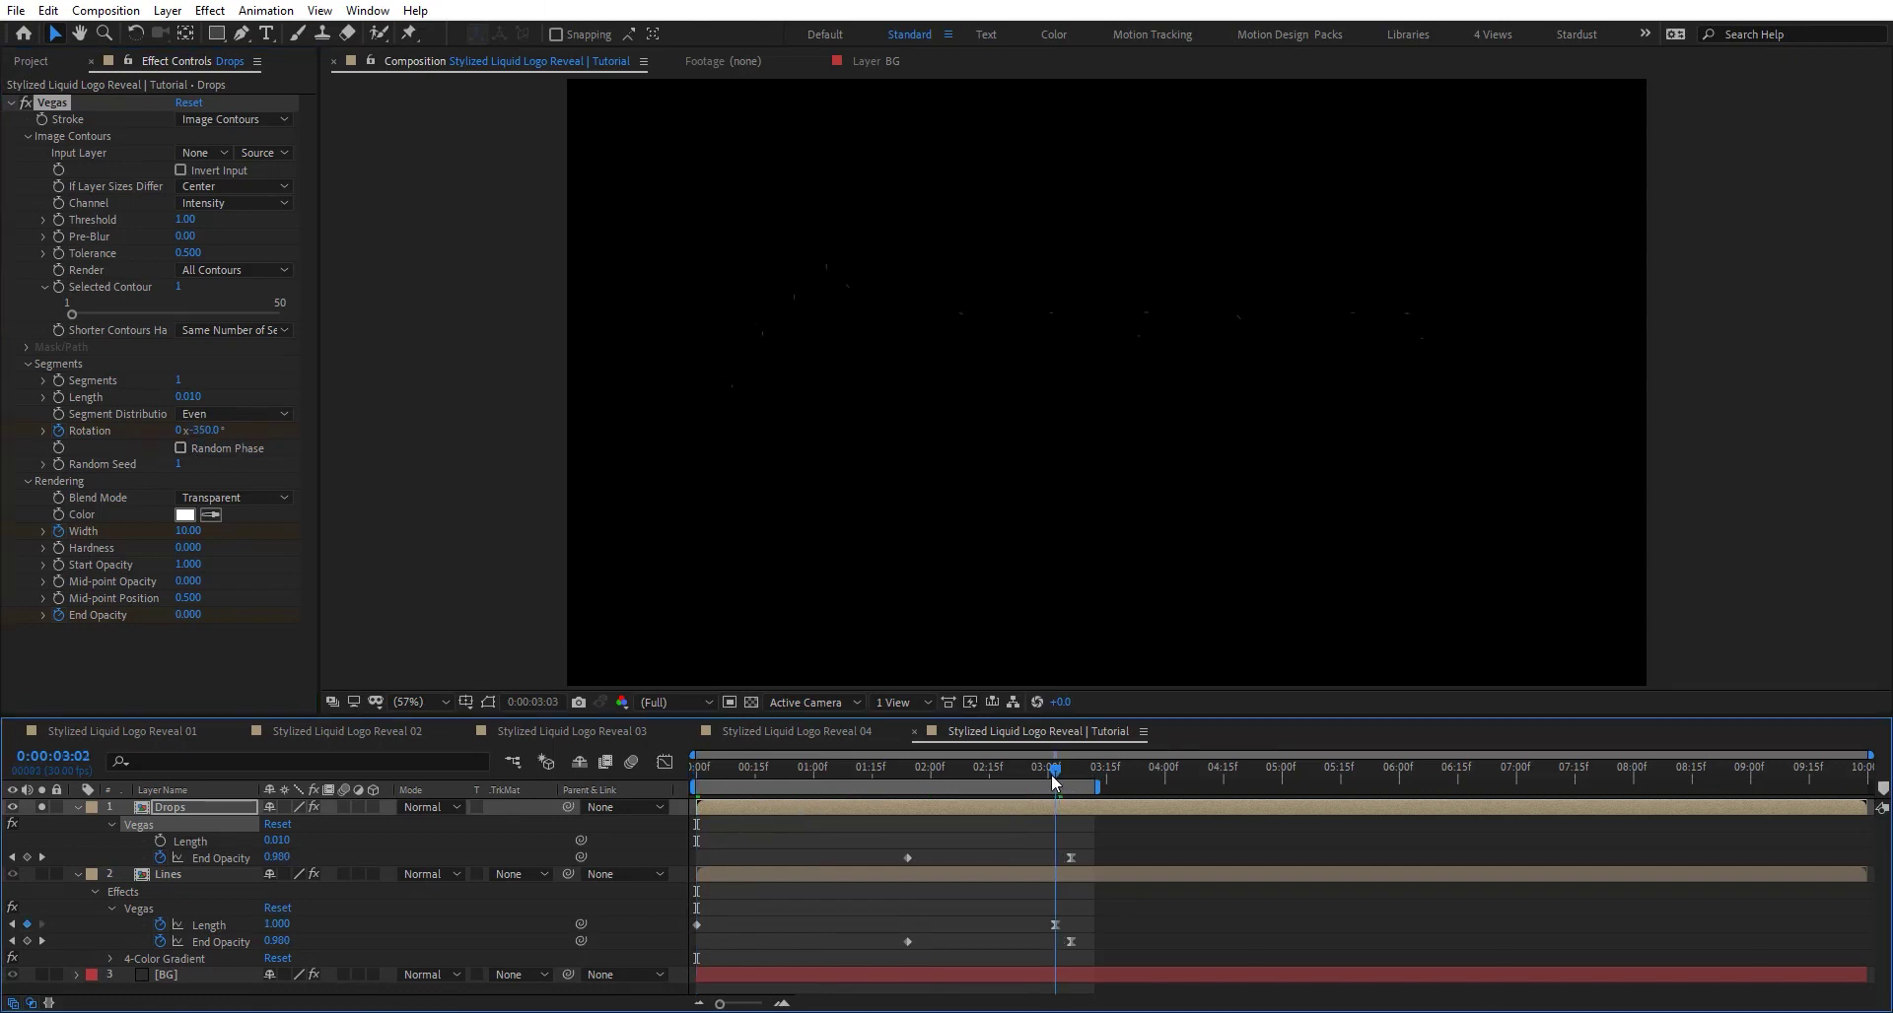
{"action": "left_click", "coordinate": [204, 431]}
{"action": "type", "text": "12"}
{"action": "key", "text": "Return"}
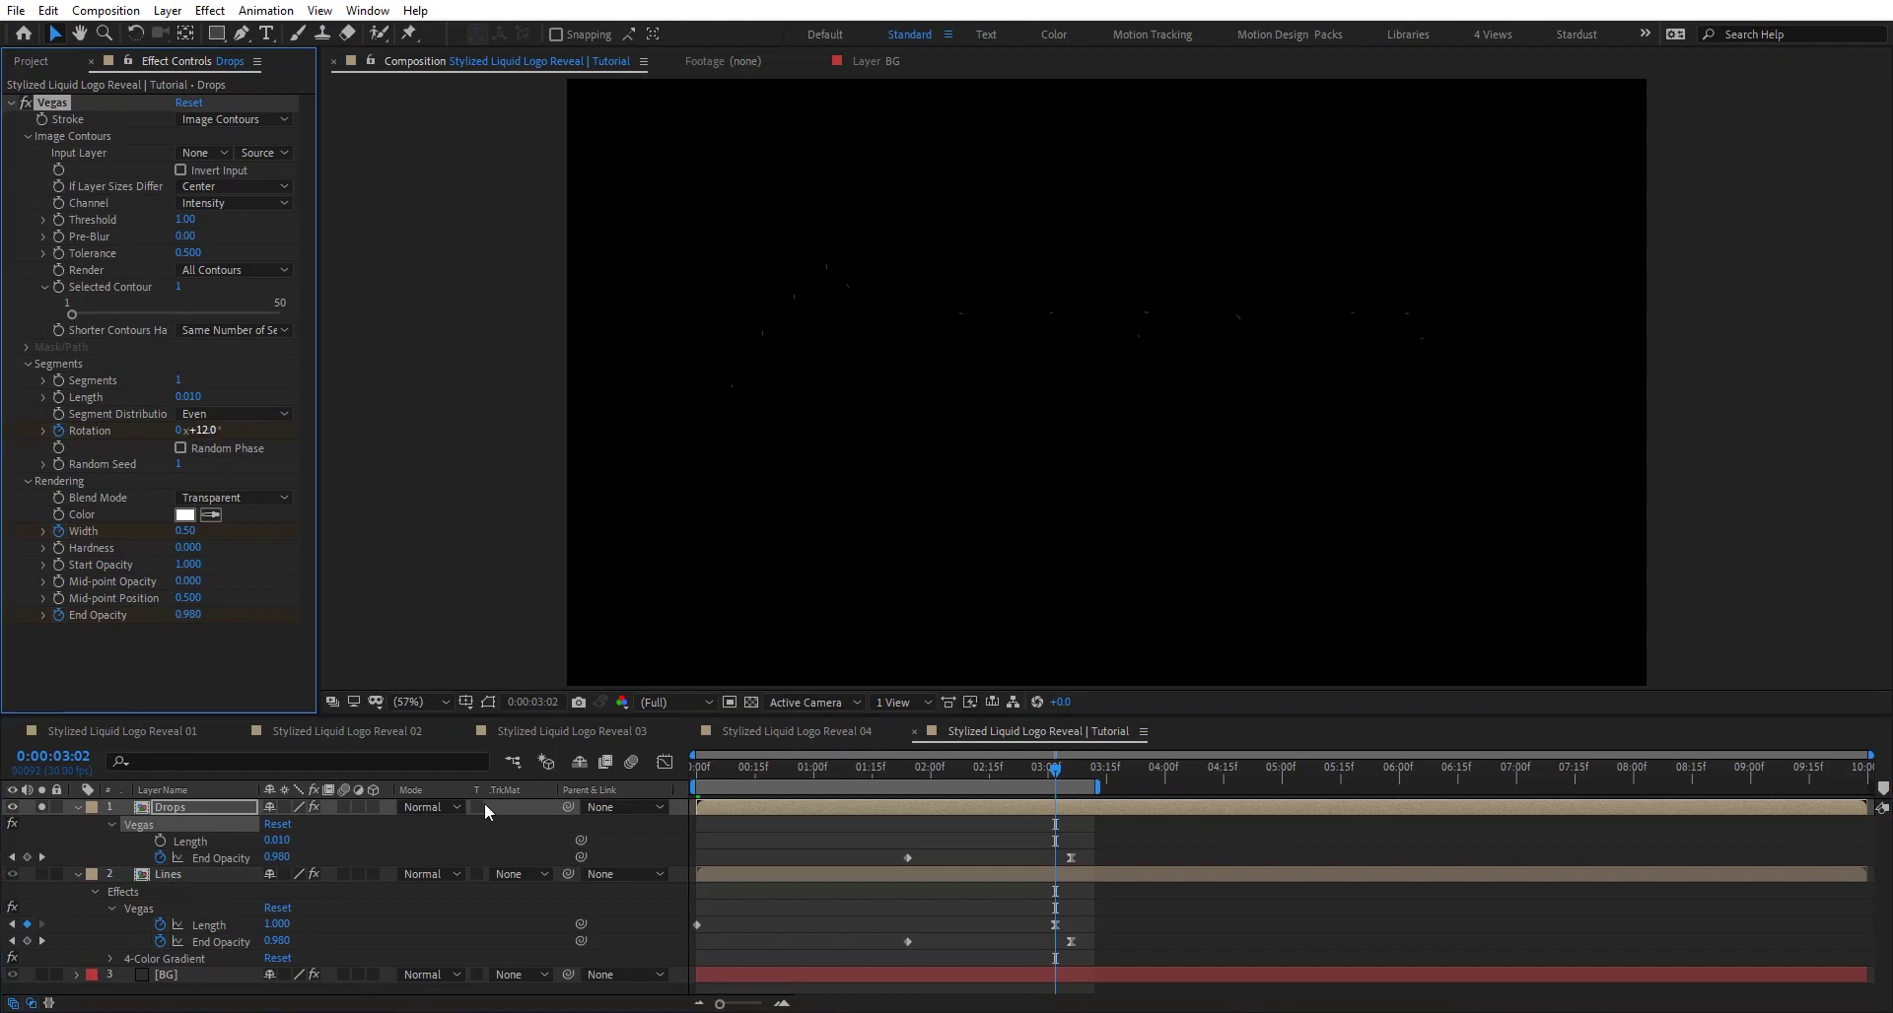
{"action": "left_click", "coordinate": [1038, 872]}
- Set the Lines rotation to +12 degrees and turn off solo on the Drops layer
{"action": "left_click", "coordinate": [211, 431]}
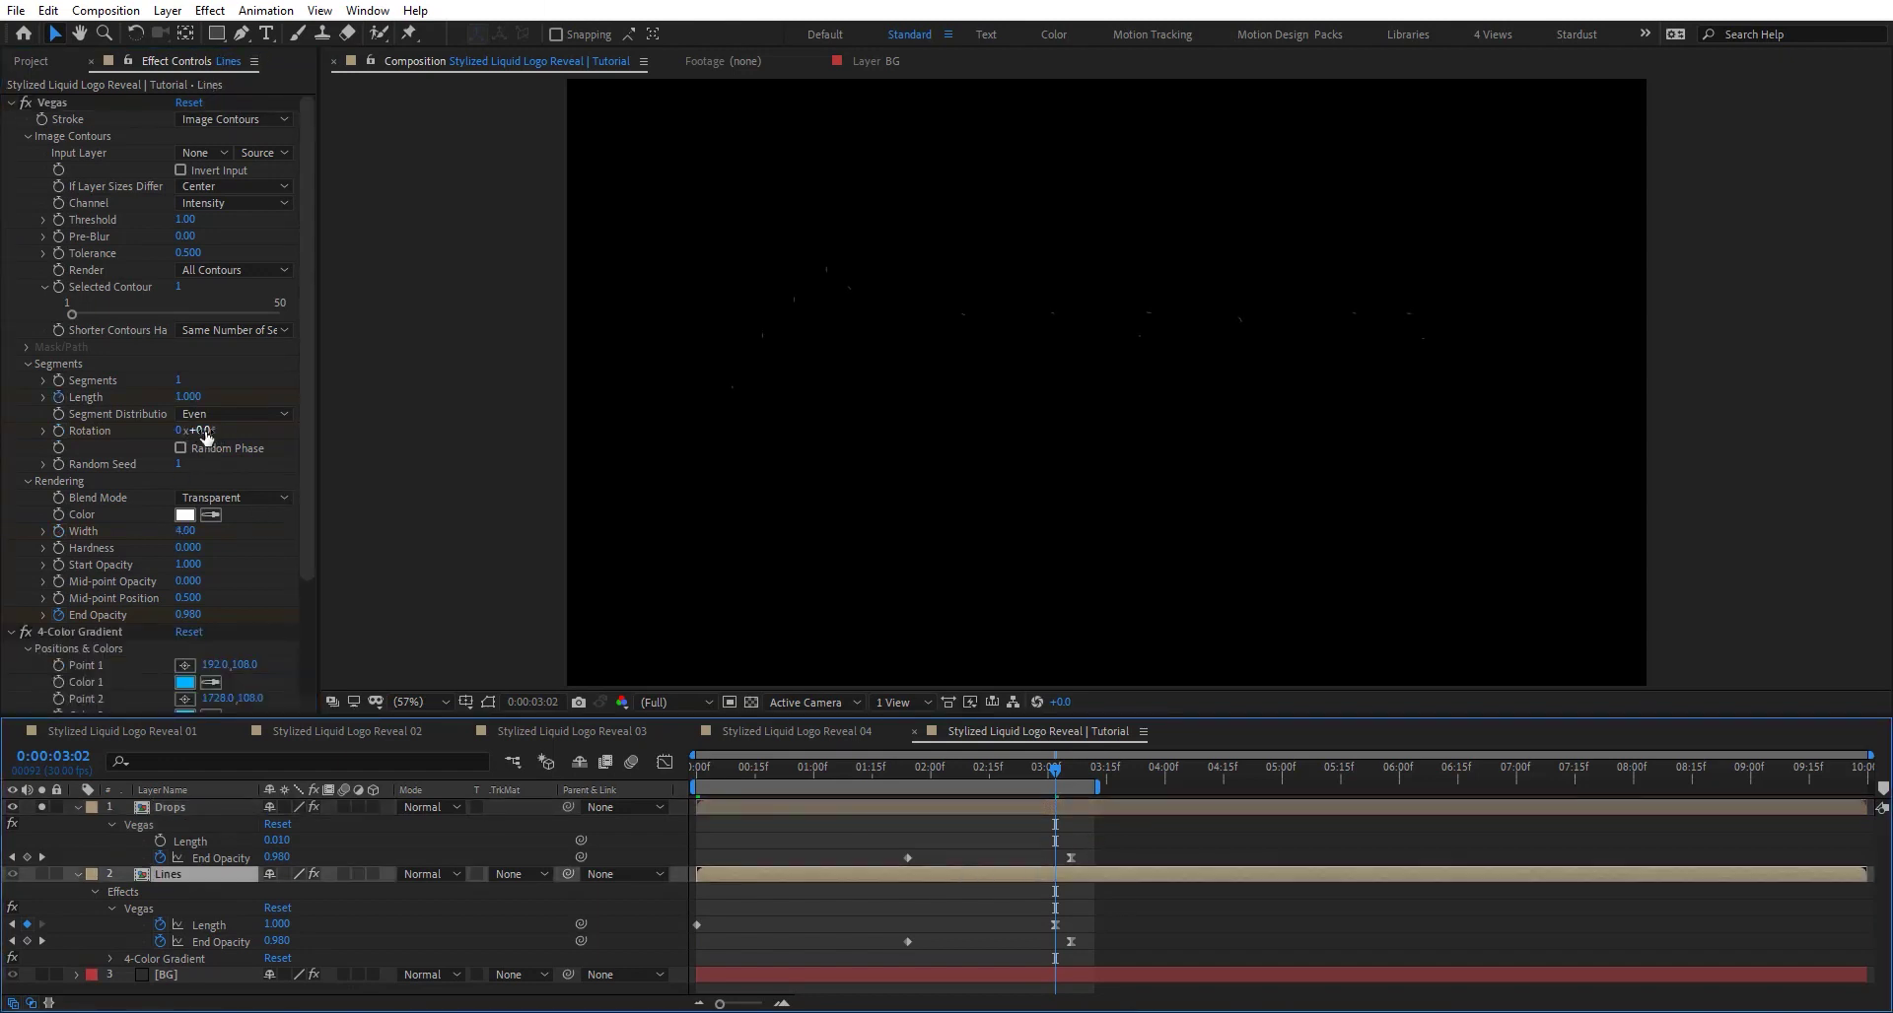
{"action": "type", "text": "12"}
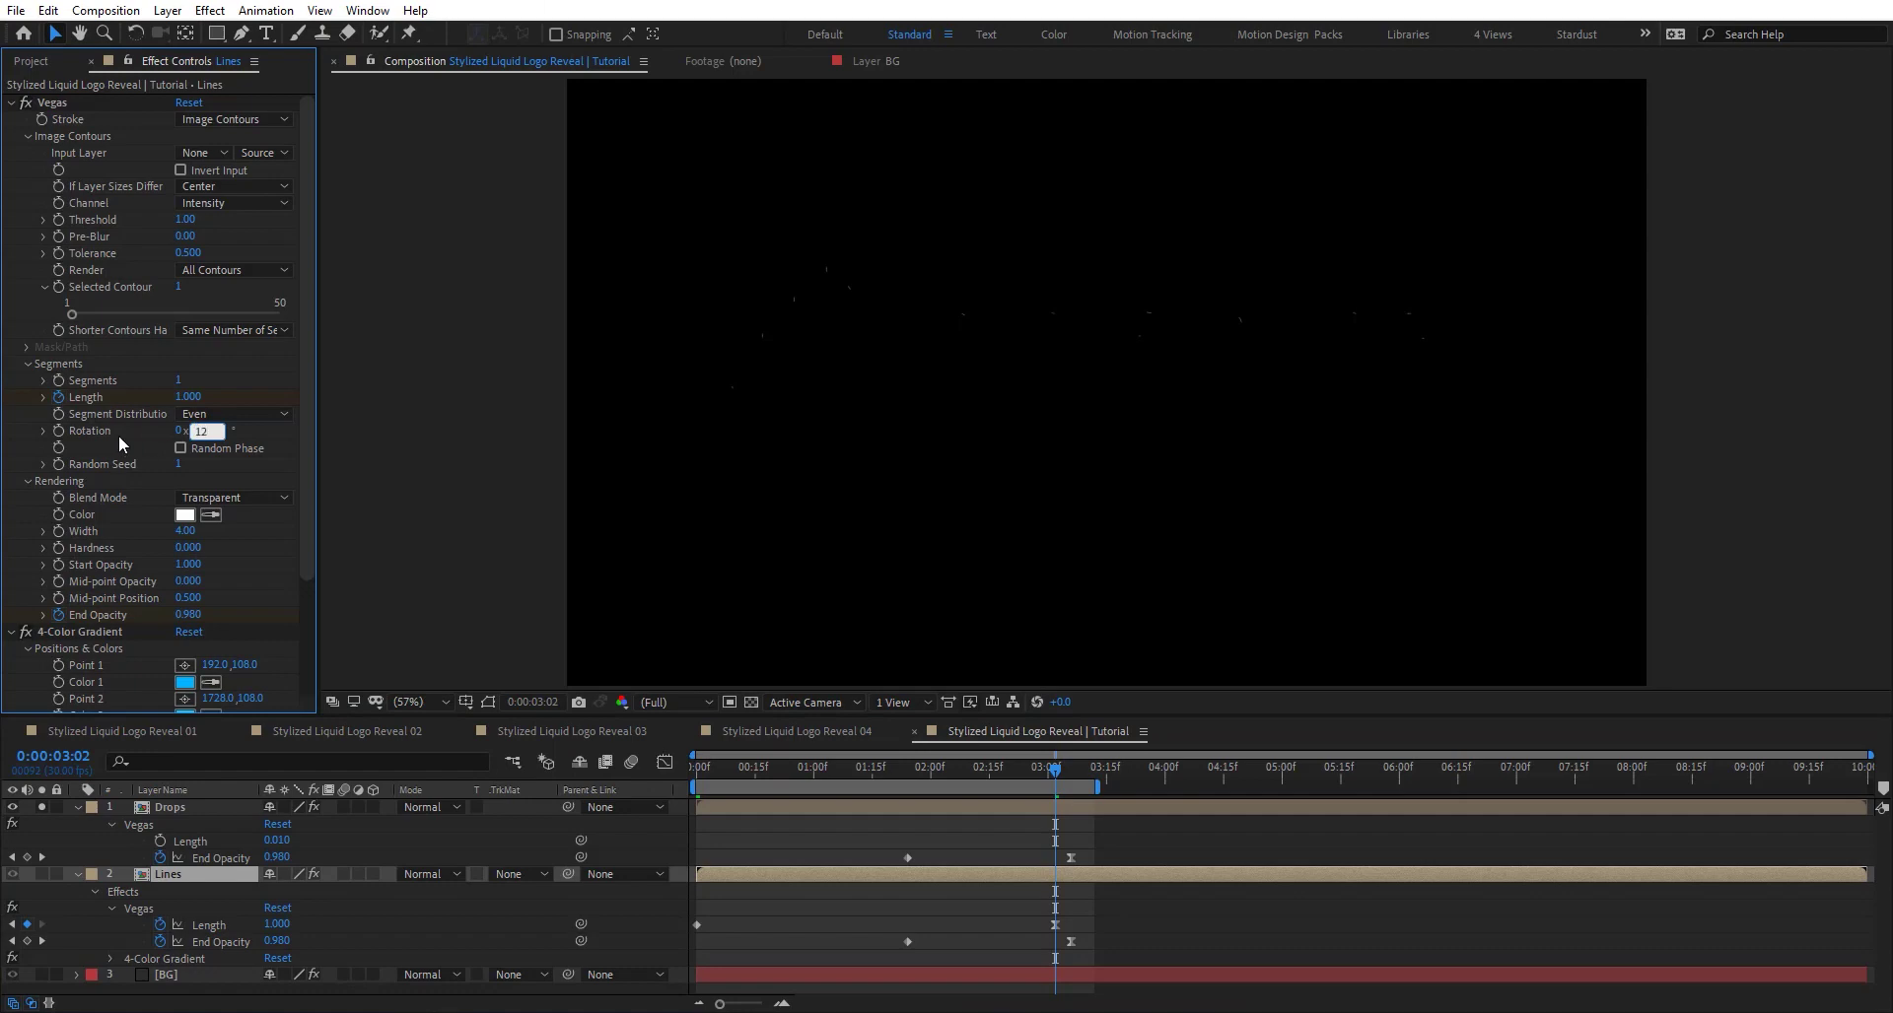
{"action": "key", "text": "Return"}
{"action": "left_click", "coordinate": [41, 807]}
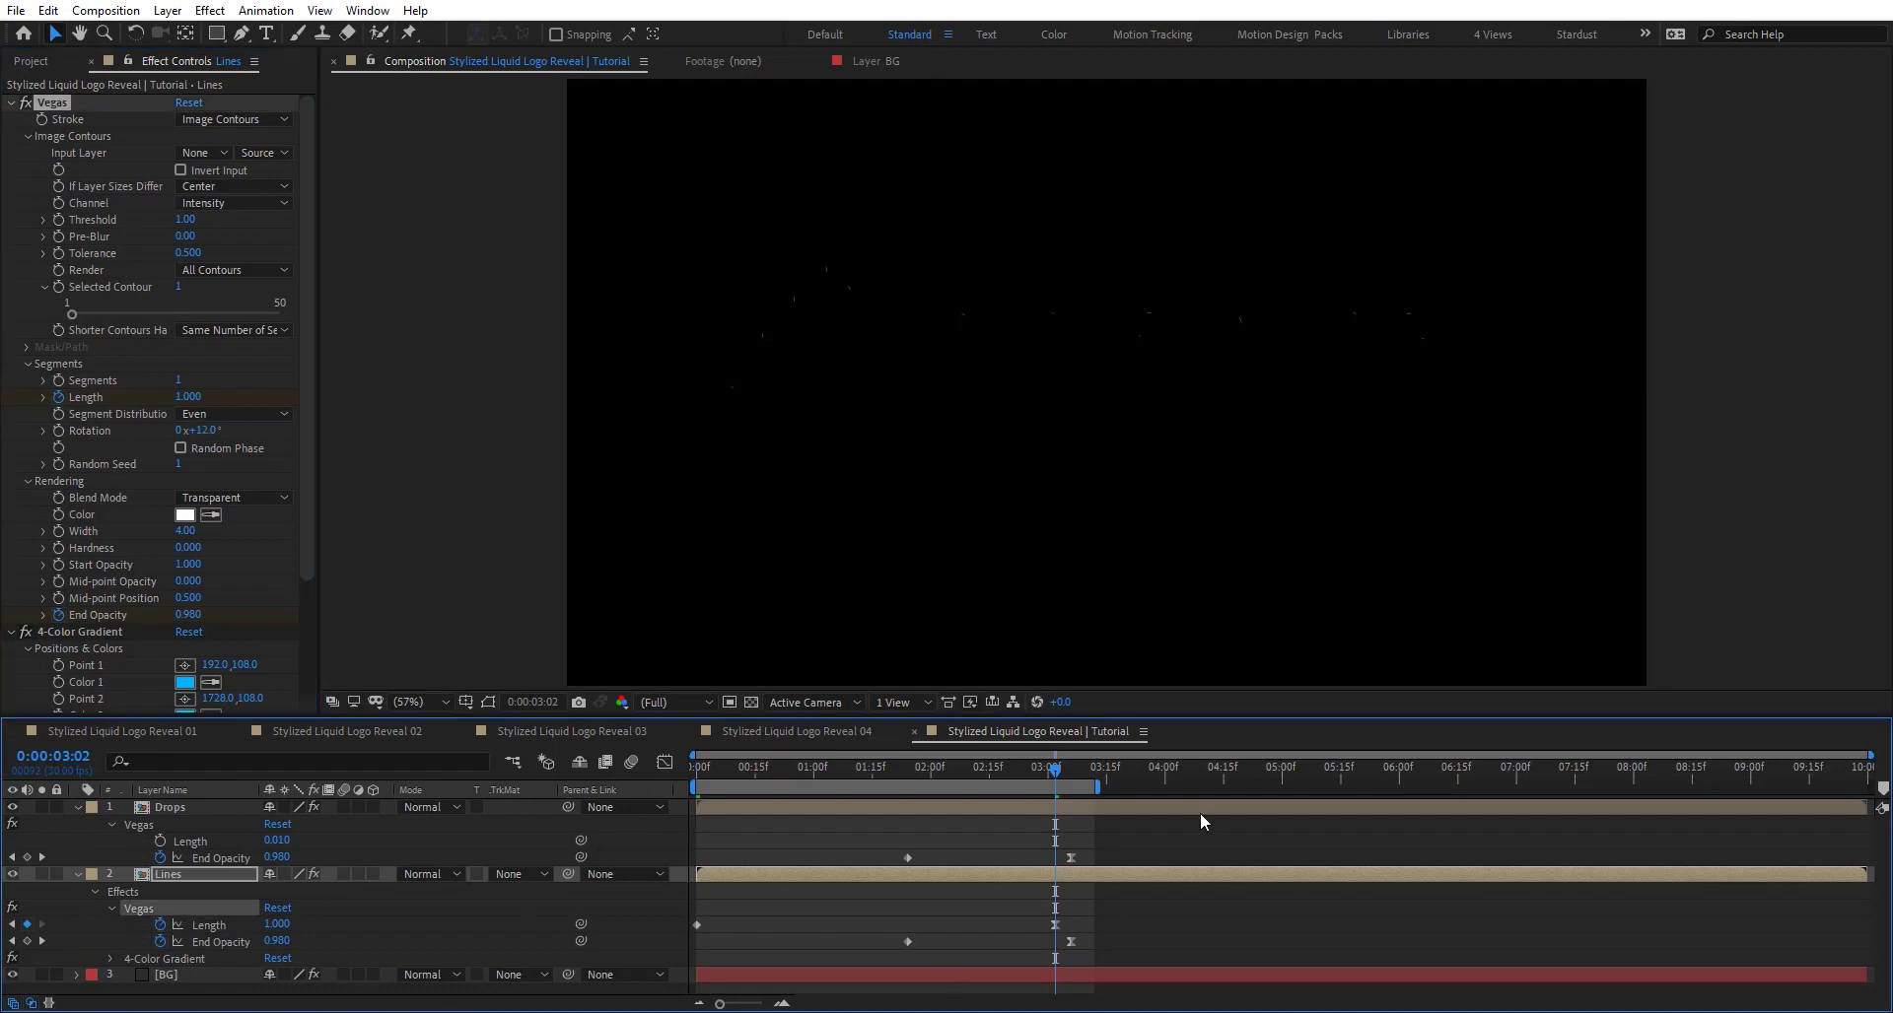
{"action": "mouse_move", "coordinate": [1047, 774]}
{"action": "left_mouse_down"}
{"action": "mouse_move", "coordinate": [603, 787]}
{"action": "mouse_move", "coordinate": [910, 815]}
{"action": "left_mouse_up"}
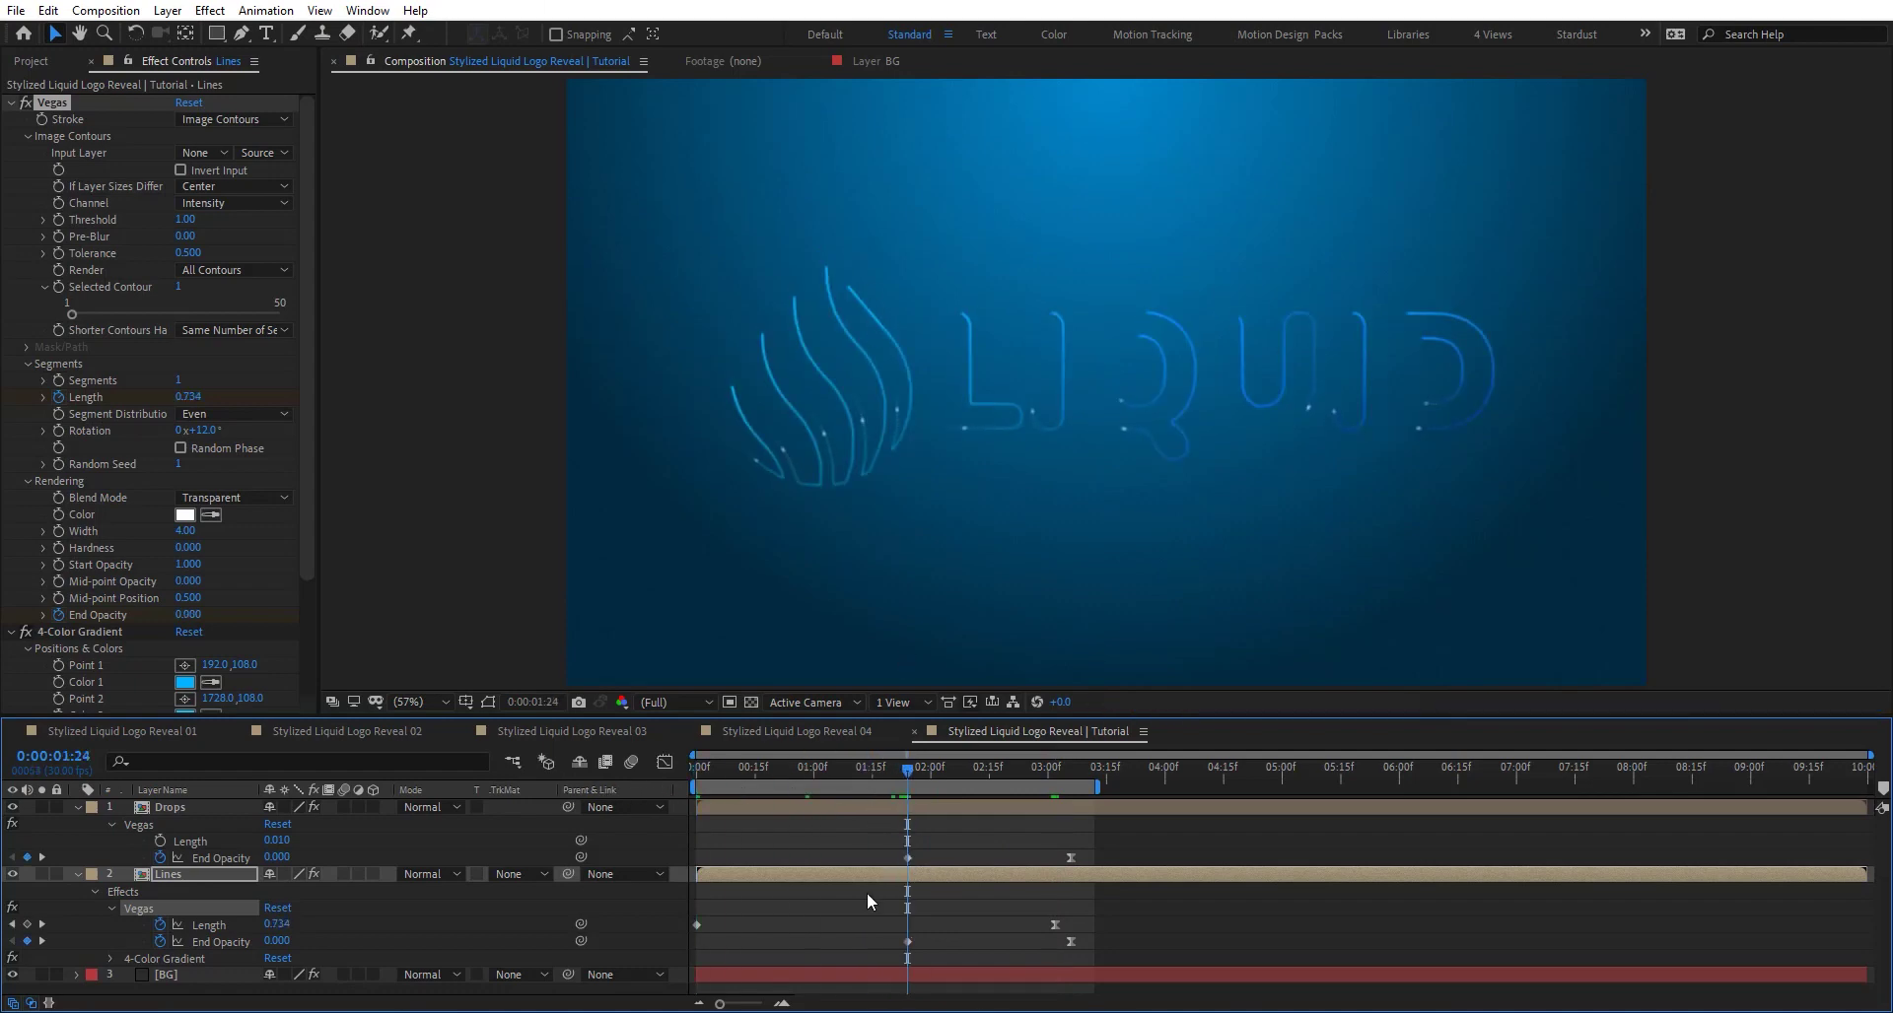
- Move the Lines End Opacity keyframe earlier, to about 0:00:01:11
{"action": "left_click_drag", "start_coordinate": [908, 942], "coordinate": [824, 949]}
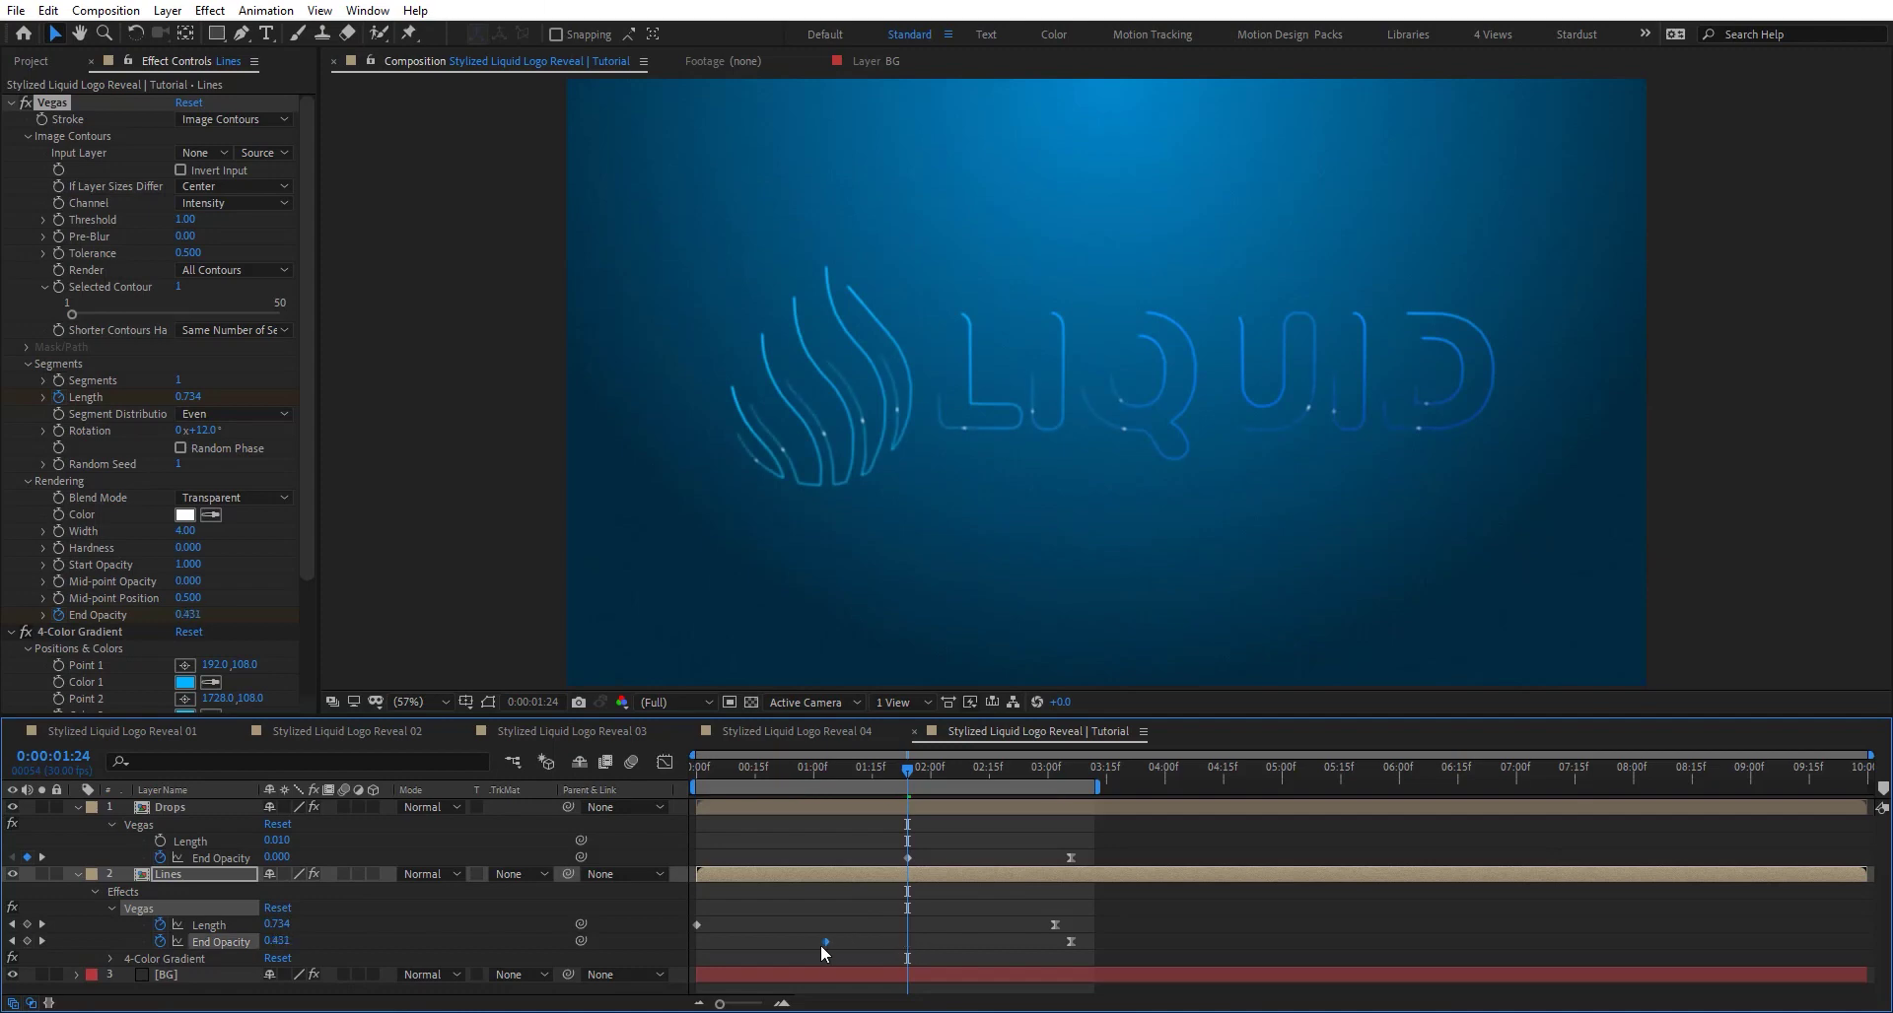
{"action": "left_click_drag", "start_coordinate": [968, 943], "coordinate": [954, 938]}
{"action": "key", "text": "u"}
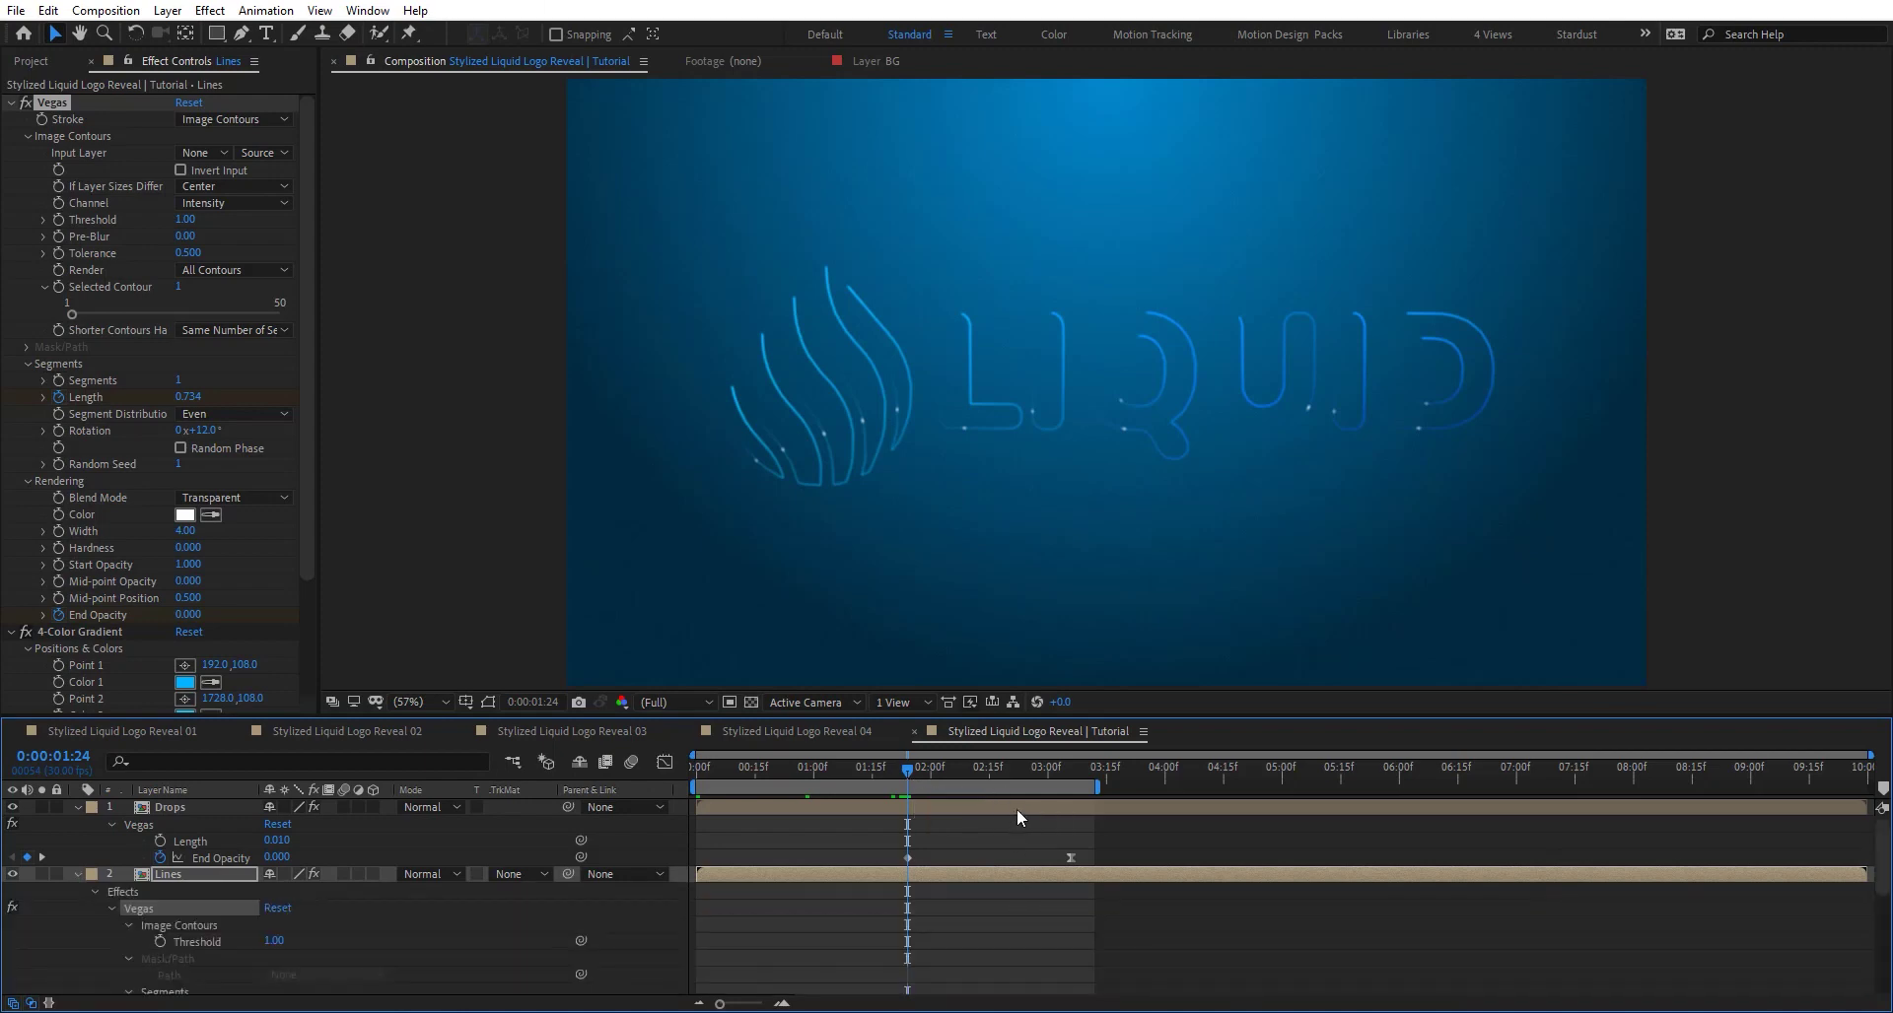
{"action": "left_click", "coordinate": [1015, 808]}
{"action": "key", "text": "u"}
{"action": "left_click", "coordinate": [1010, 889]}
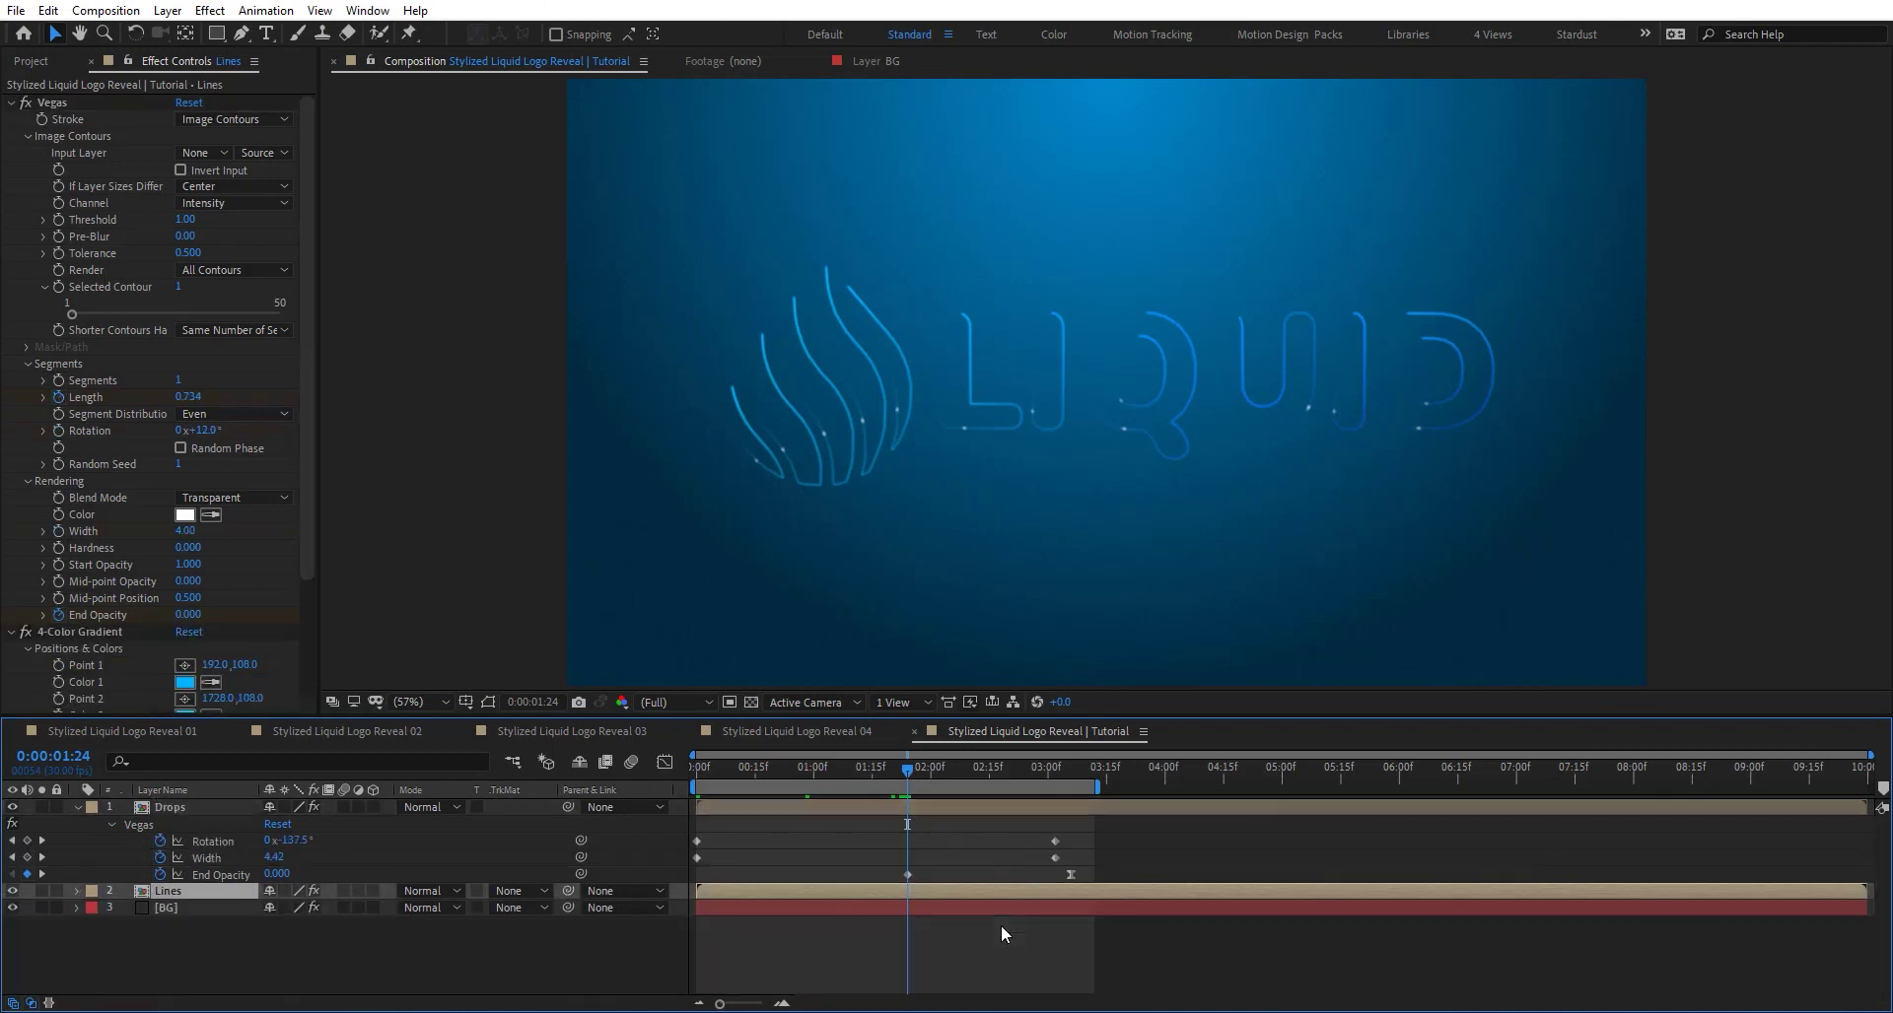
{"action": "key", "text": "u"}
{"action": "left_click_drag", "start_coordinate": [1041, 831], "coordinate": [1061, 871]}
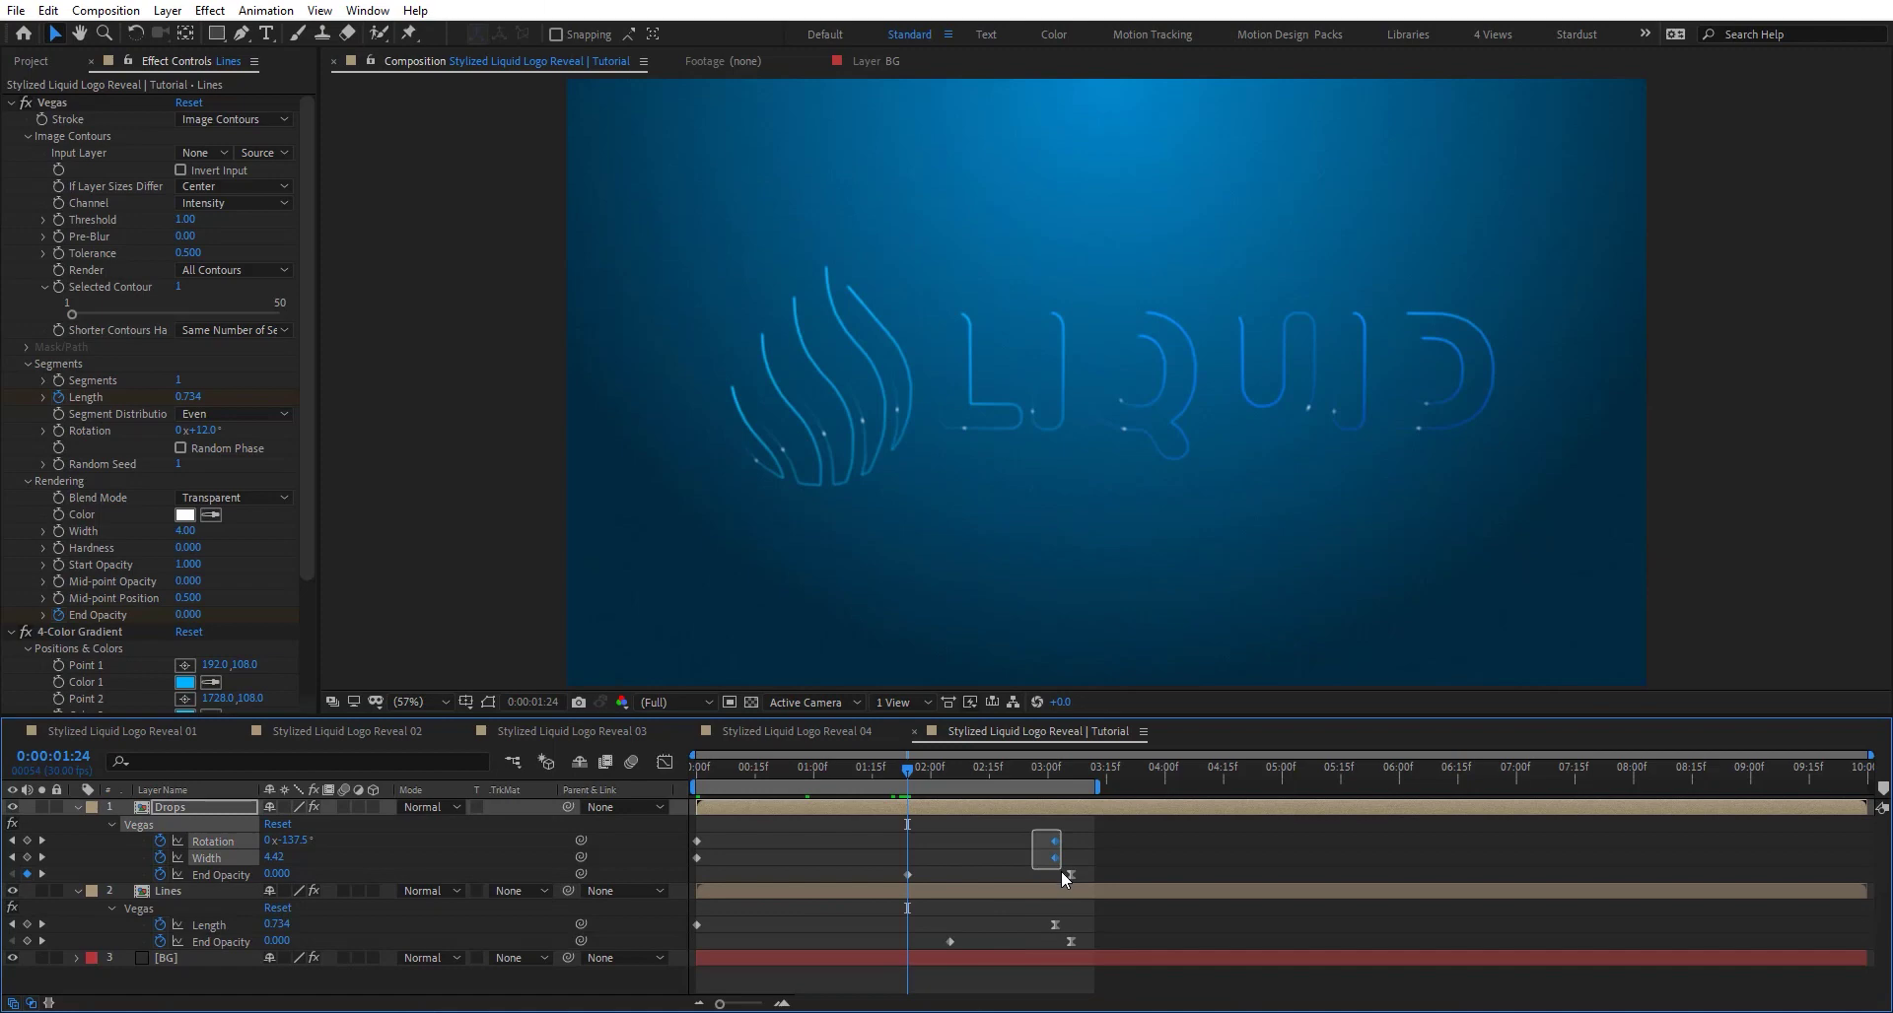
{"action": "left_click_drag", "start_coordinate": [950, 942], "coordinate": [856, 936]}
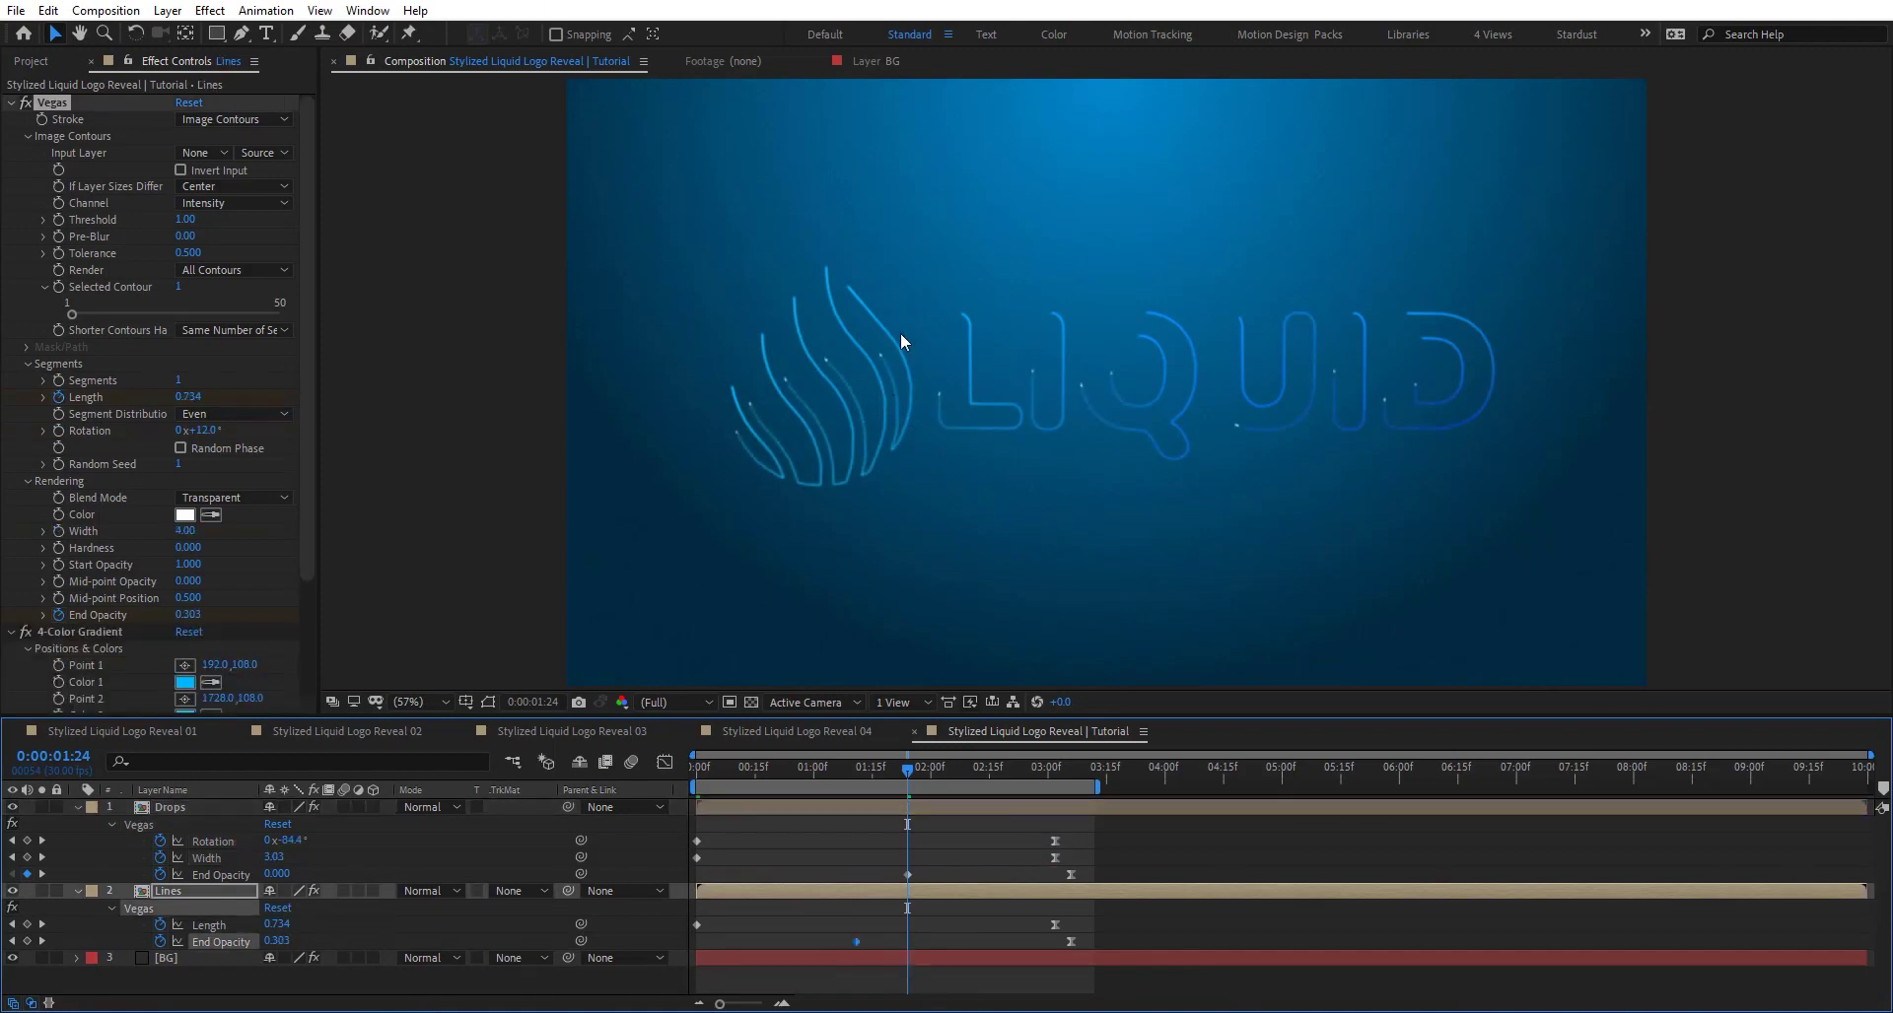
- Preview the outline draw-on from the start of the composition
{"action": "left_click_drag", "start_coordinate": [905, 772], "coordinate": [667, 776]}
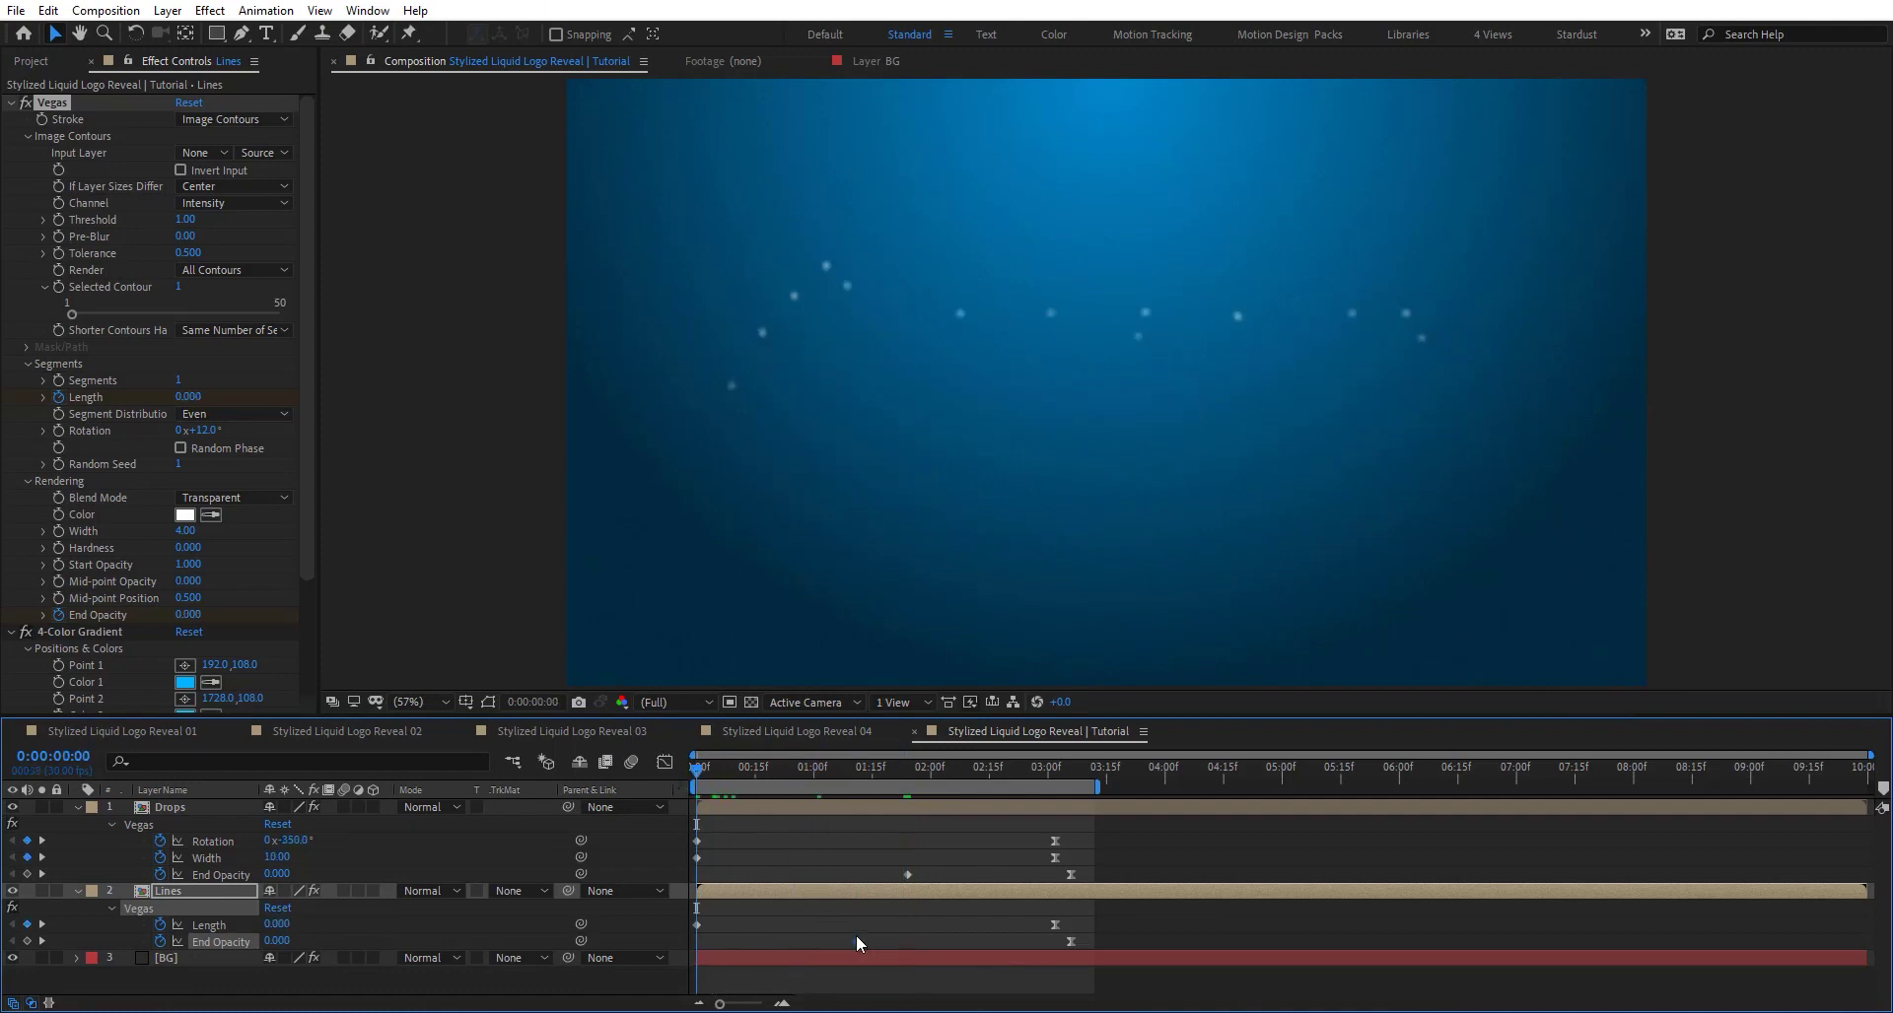
{"action": "mouse_move", "coordinate": [855, 937]}
{"action": "key", "text": "space"}
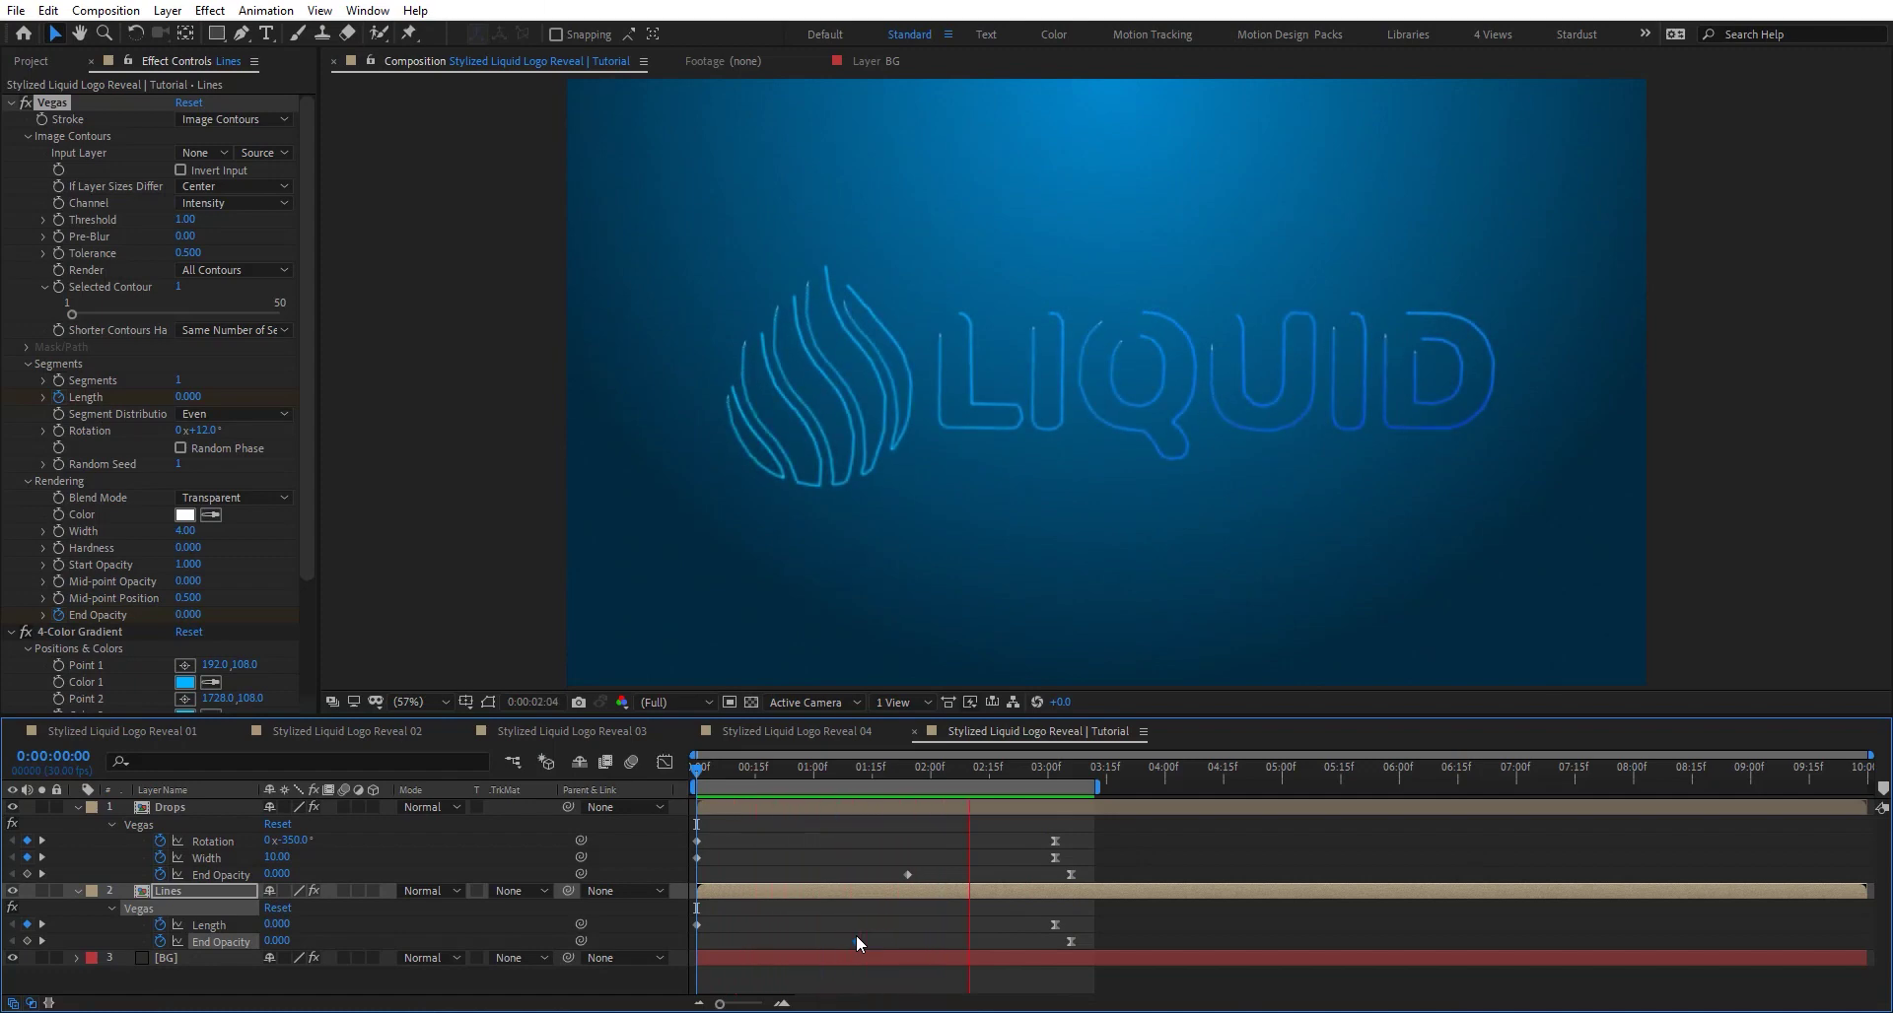
{"action": "key", "text": "space"}
- In the Graph Editor's value graph, ease the Drops Width curve so it stays high longer
{"action": "left_click", "coordinate": [818, 801]}
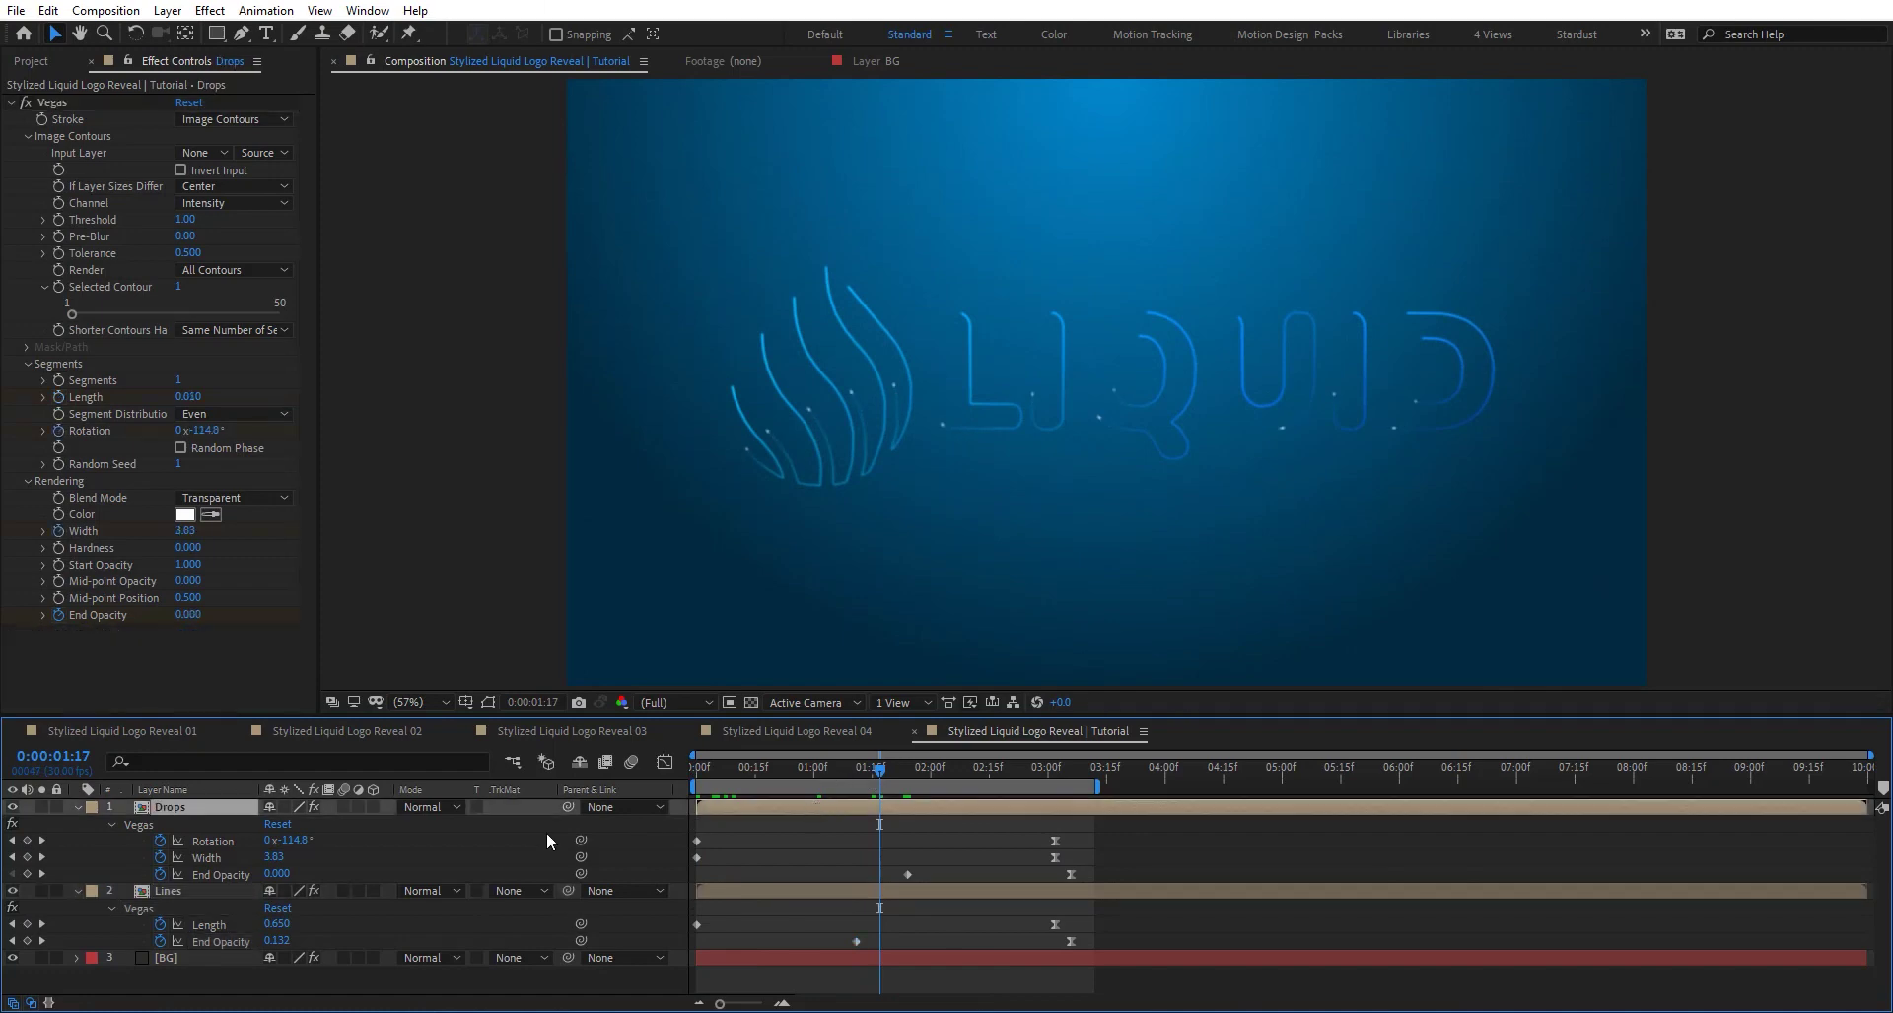
{"action": "left_click", "coordinate": [209, 856]}
{"action": "left_click", "coordinate": [655, 762]}
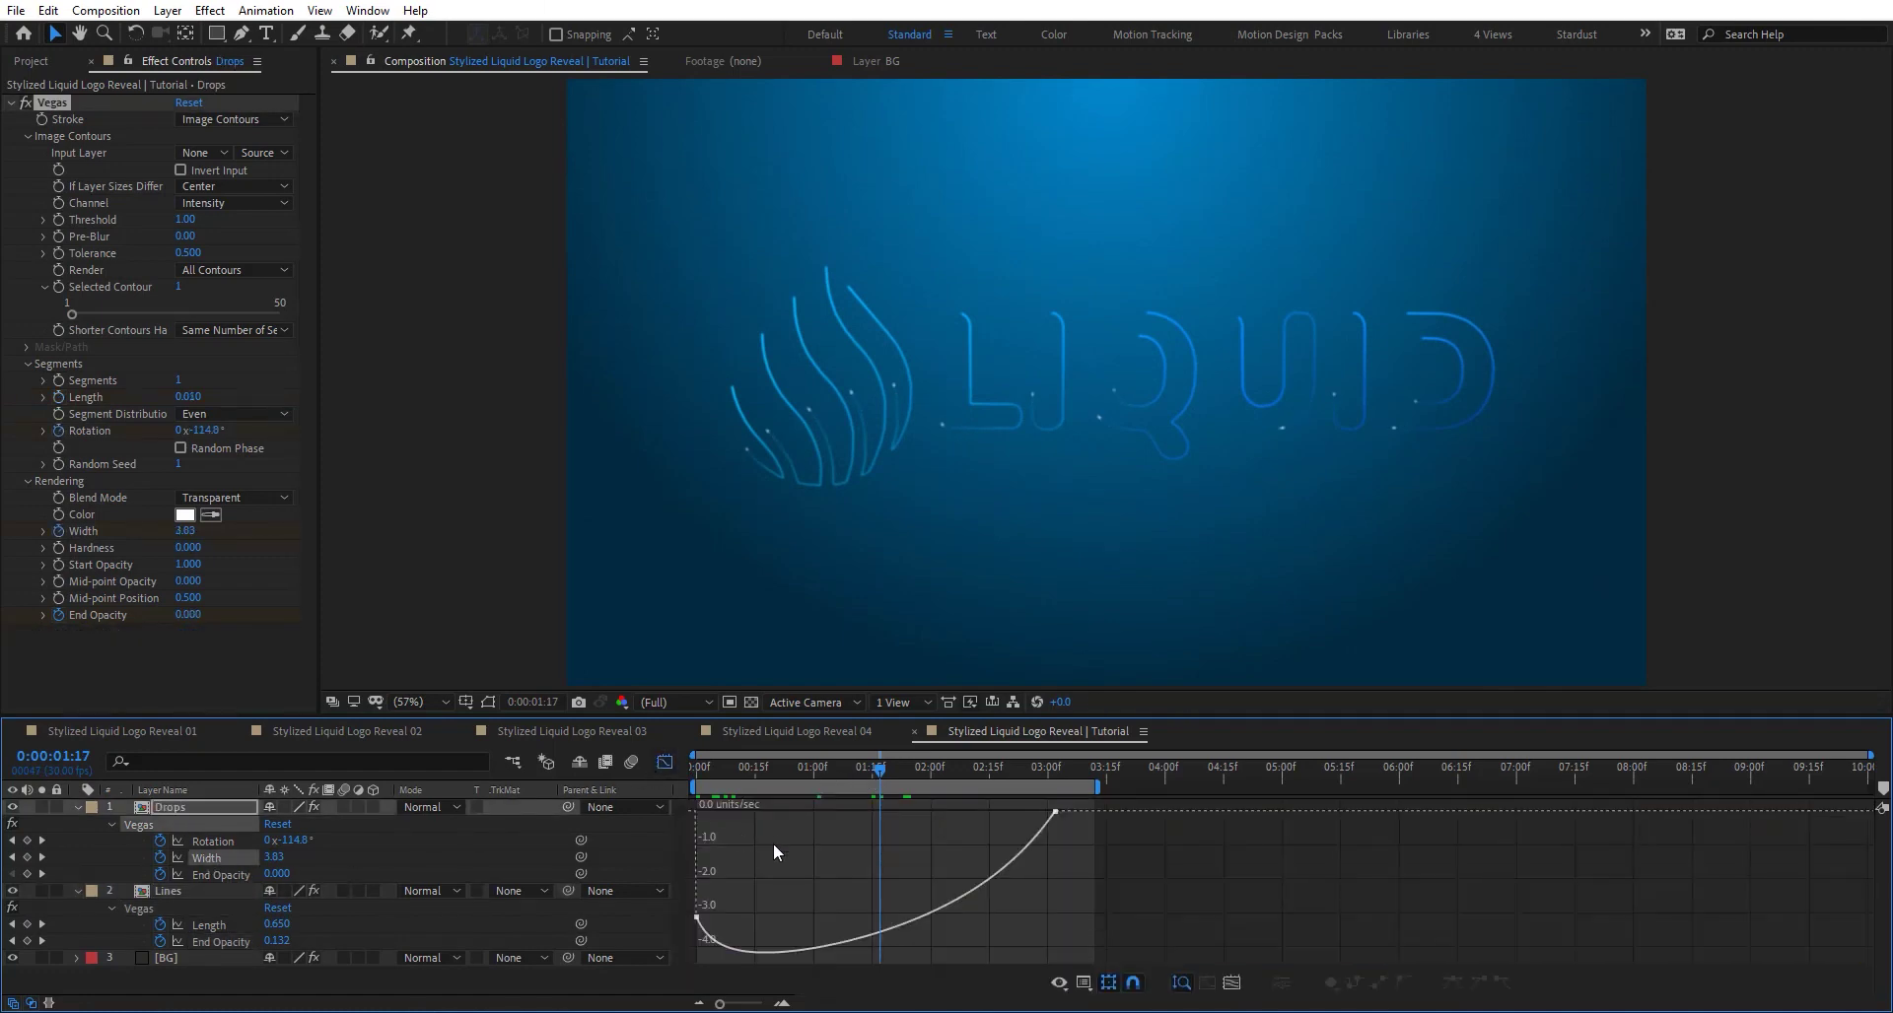
{"action": "right_click", "coordinate": [773, 840]}
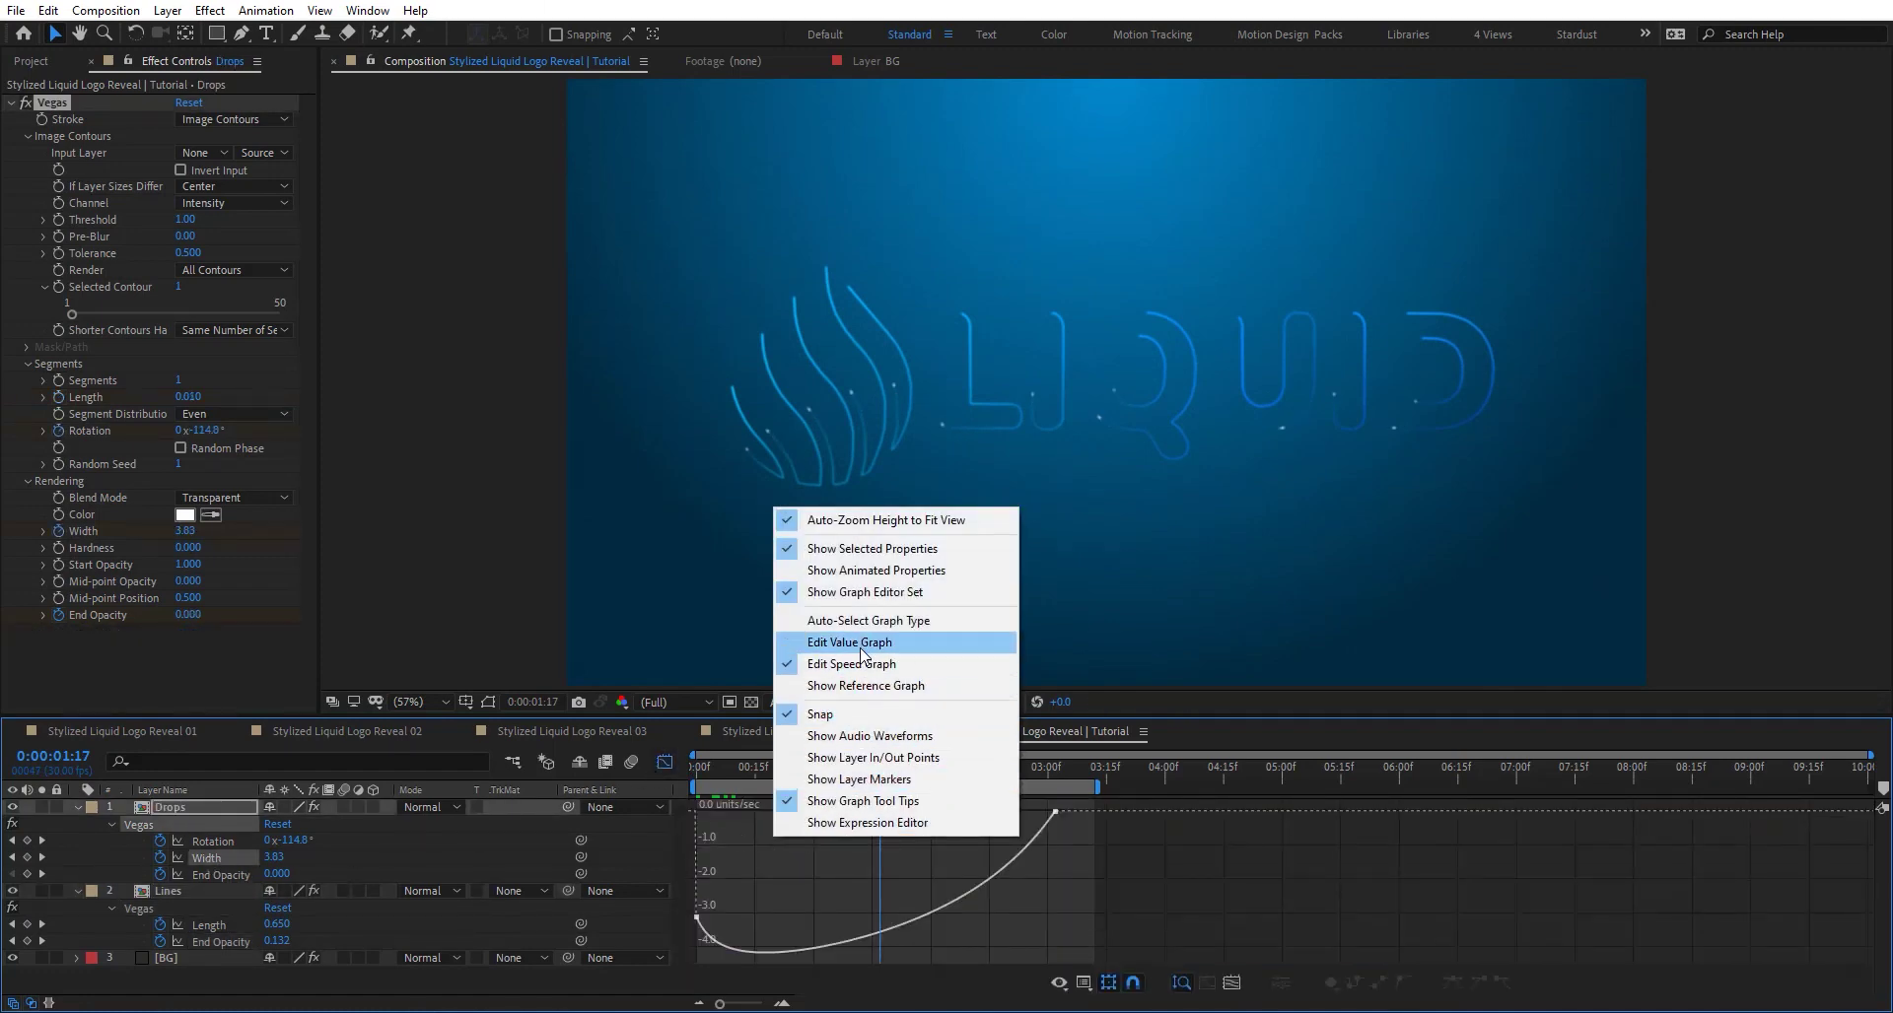
{"action": "left_click", "coordinate": [861, 646]}
{"action": "left_click", "coordinate": [804, 854]}
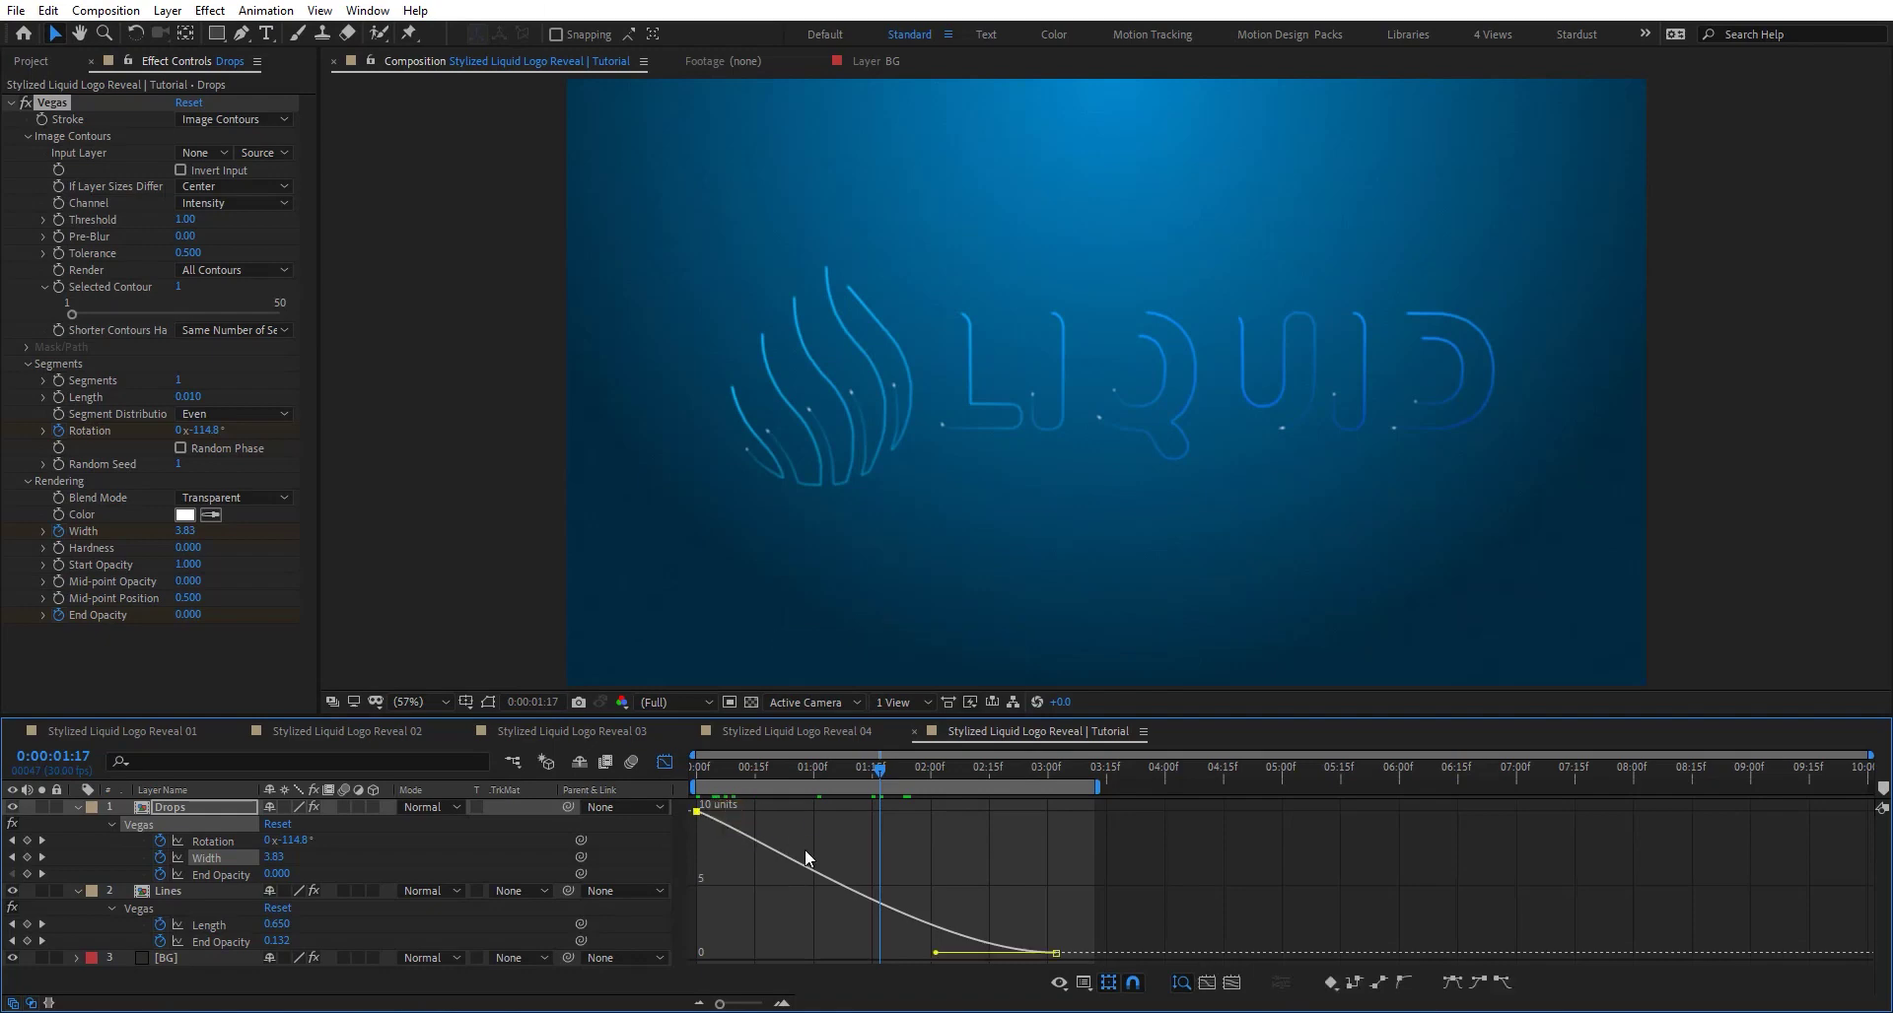
{"action": "left_click_drag", "start_coordinate": [937, 953], "coordinate": [1062, 919]}
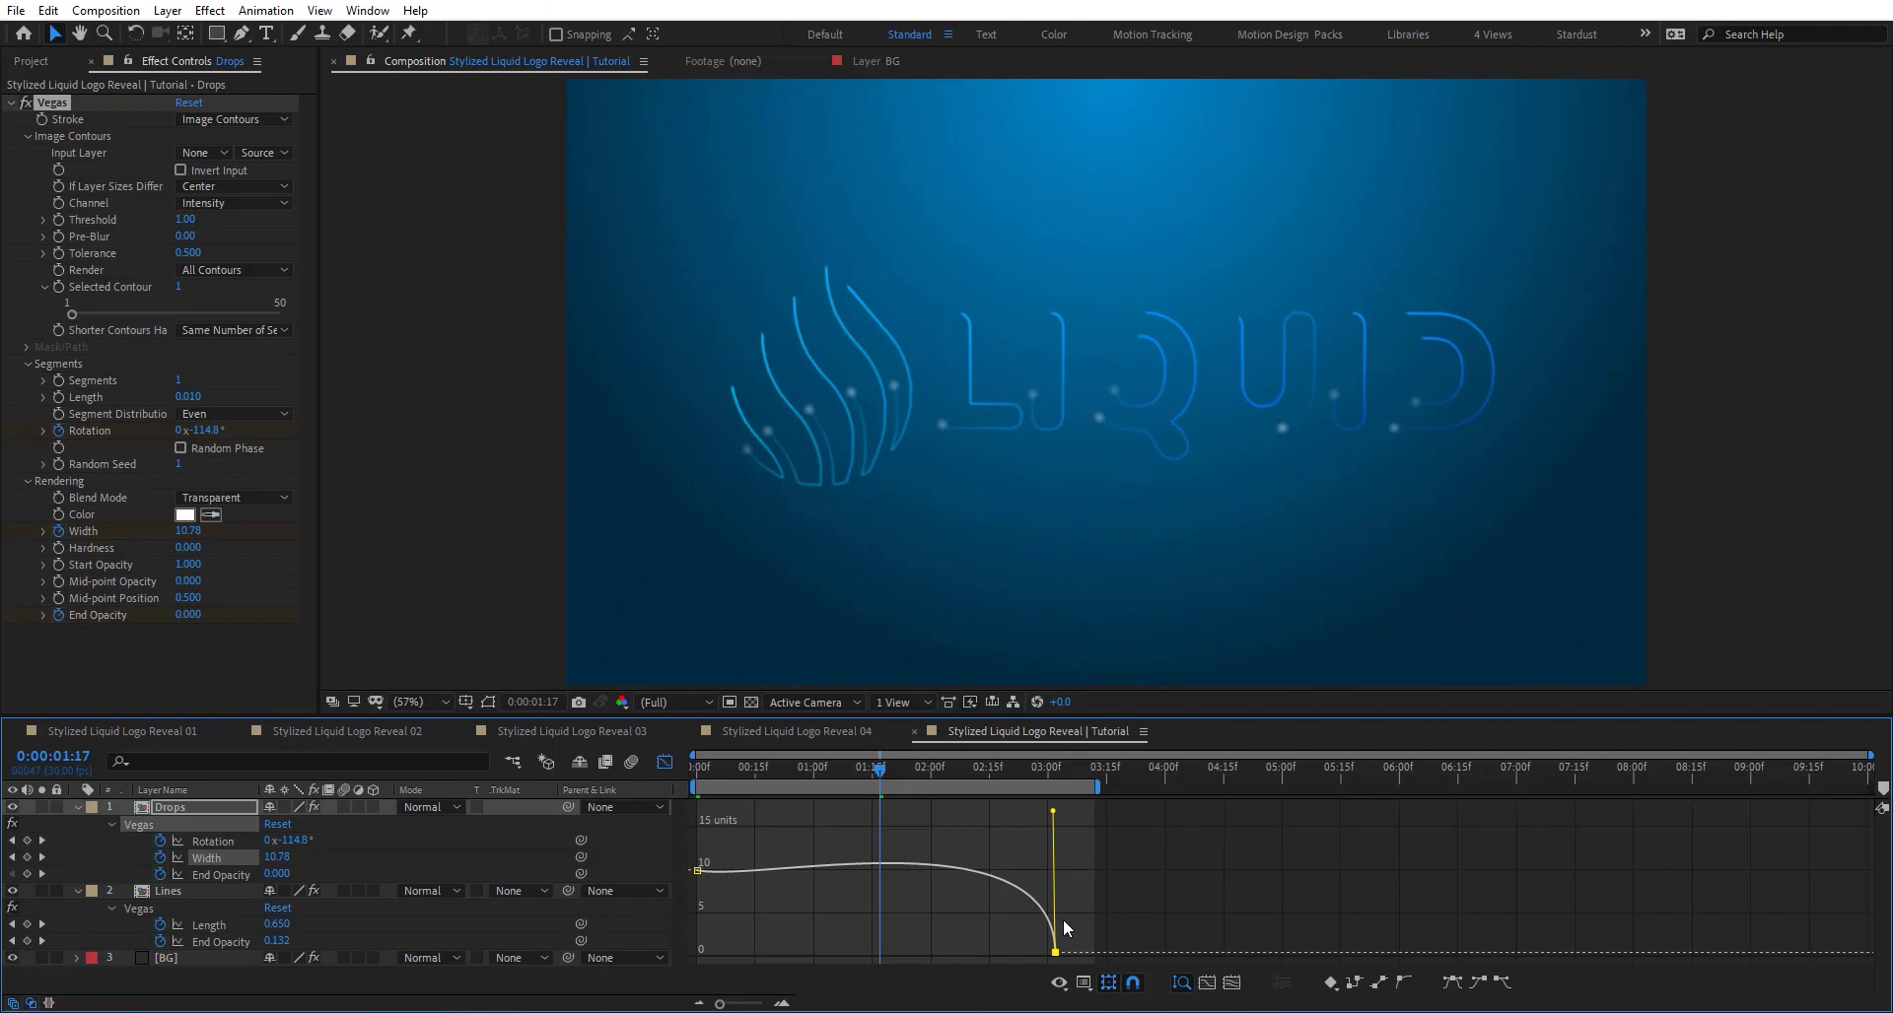
- Check the drops at 2:21 and 3:02, preview, and return to the layer view
{"action": "mouse_move", "coordinate": [877, 773]}
{"action": "left_mouse_down"}
{"action": "mouse_move", "coordinate": [1013, 773]}
{"action": "mouse_move", "coordinate": [1055, 863]}
{"action": "left_mouse_up"}
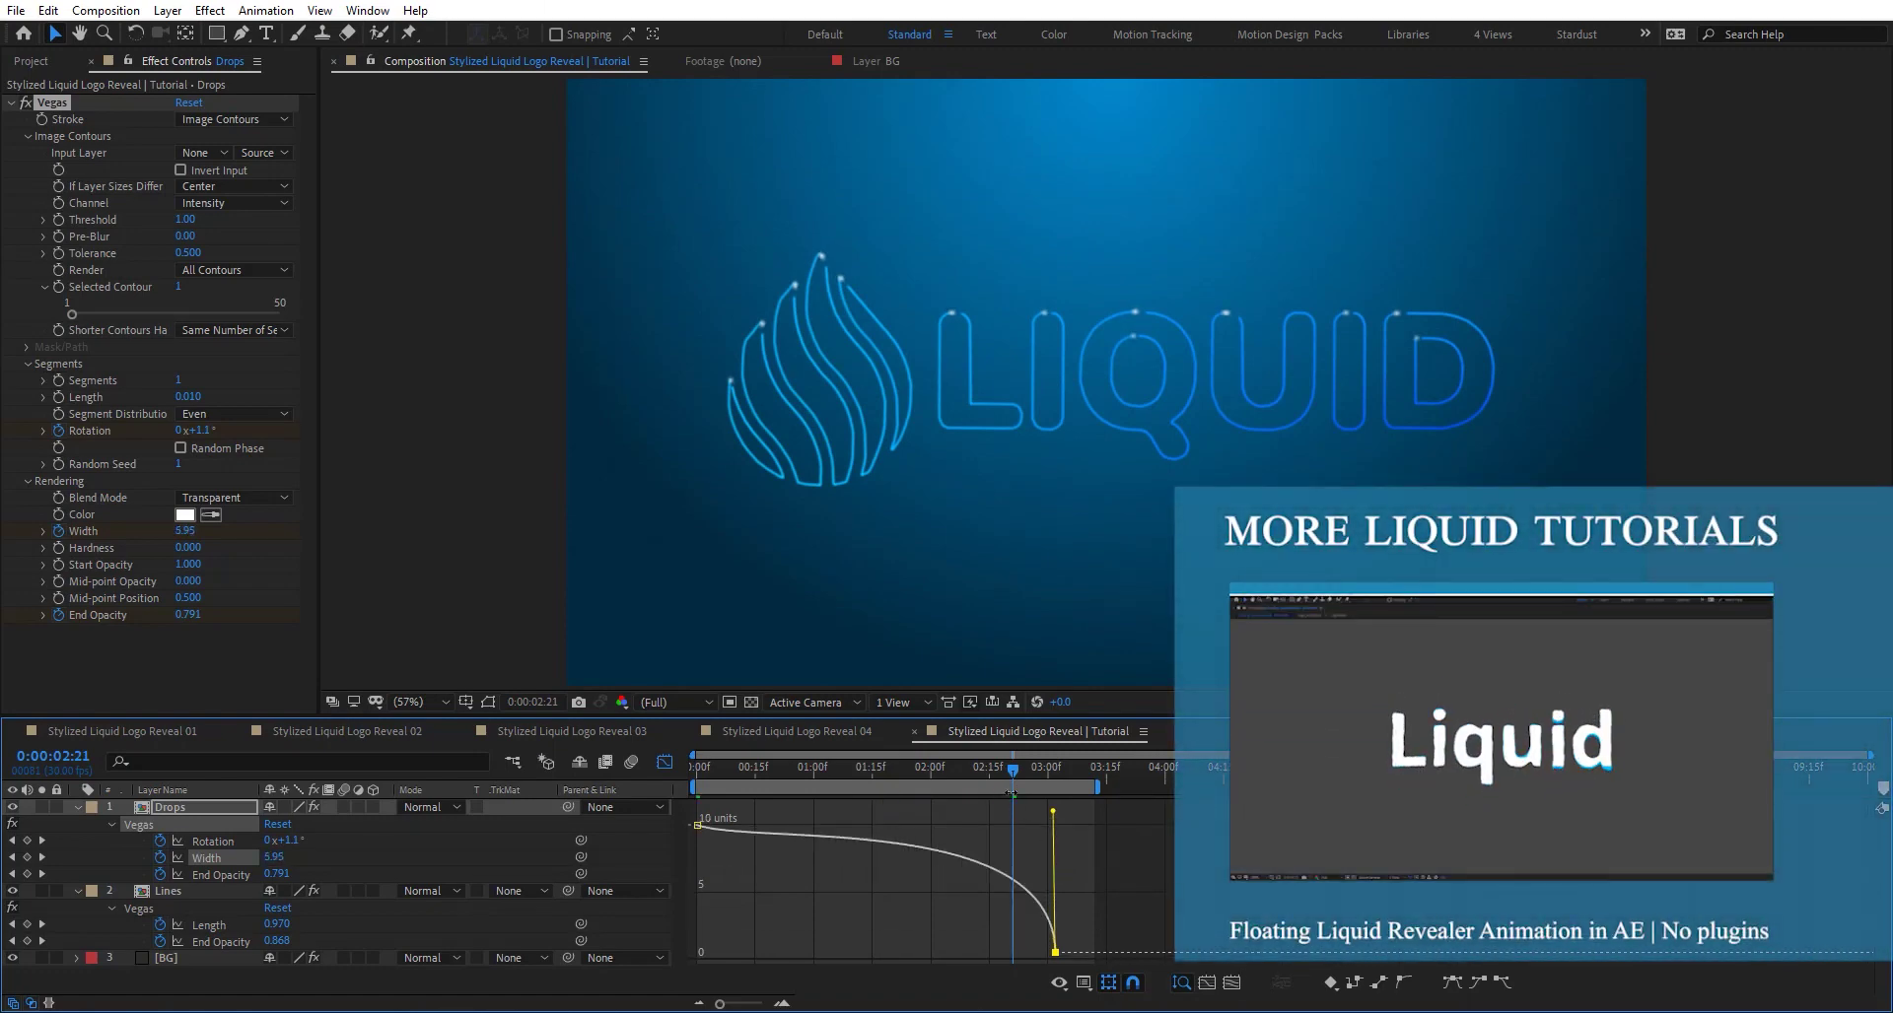
{"action": "left_click_drag", "start_coordinate": [1015, 766], "coordinate": [1068, 769]}
{"action": "key", "text": "space"}
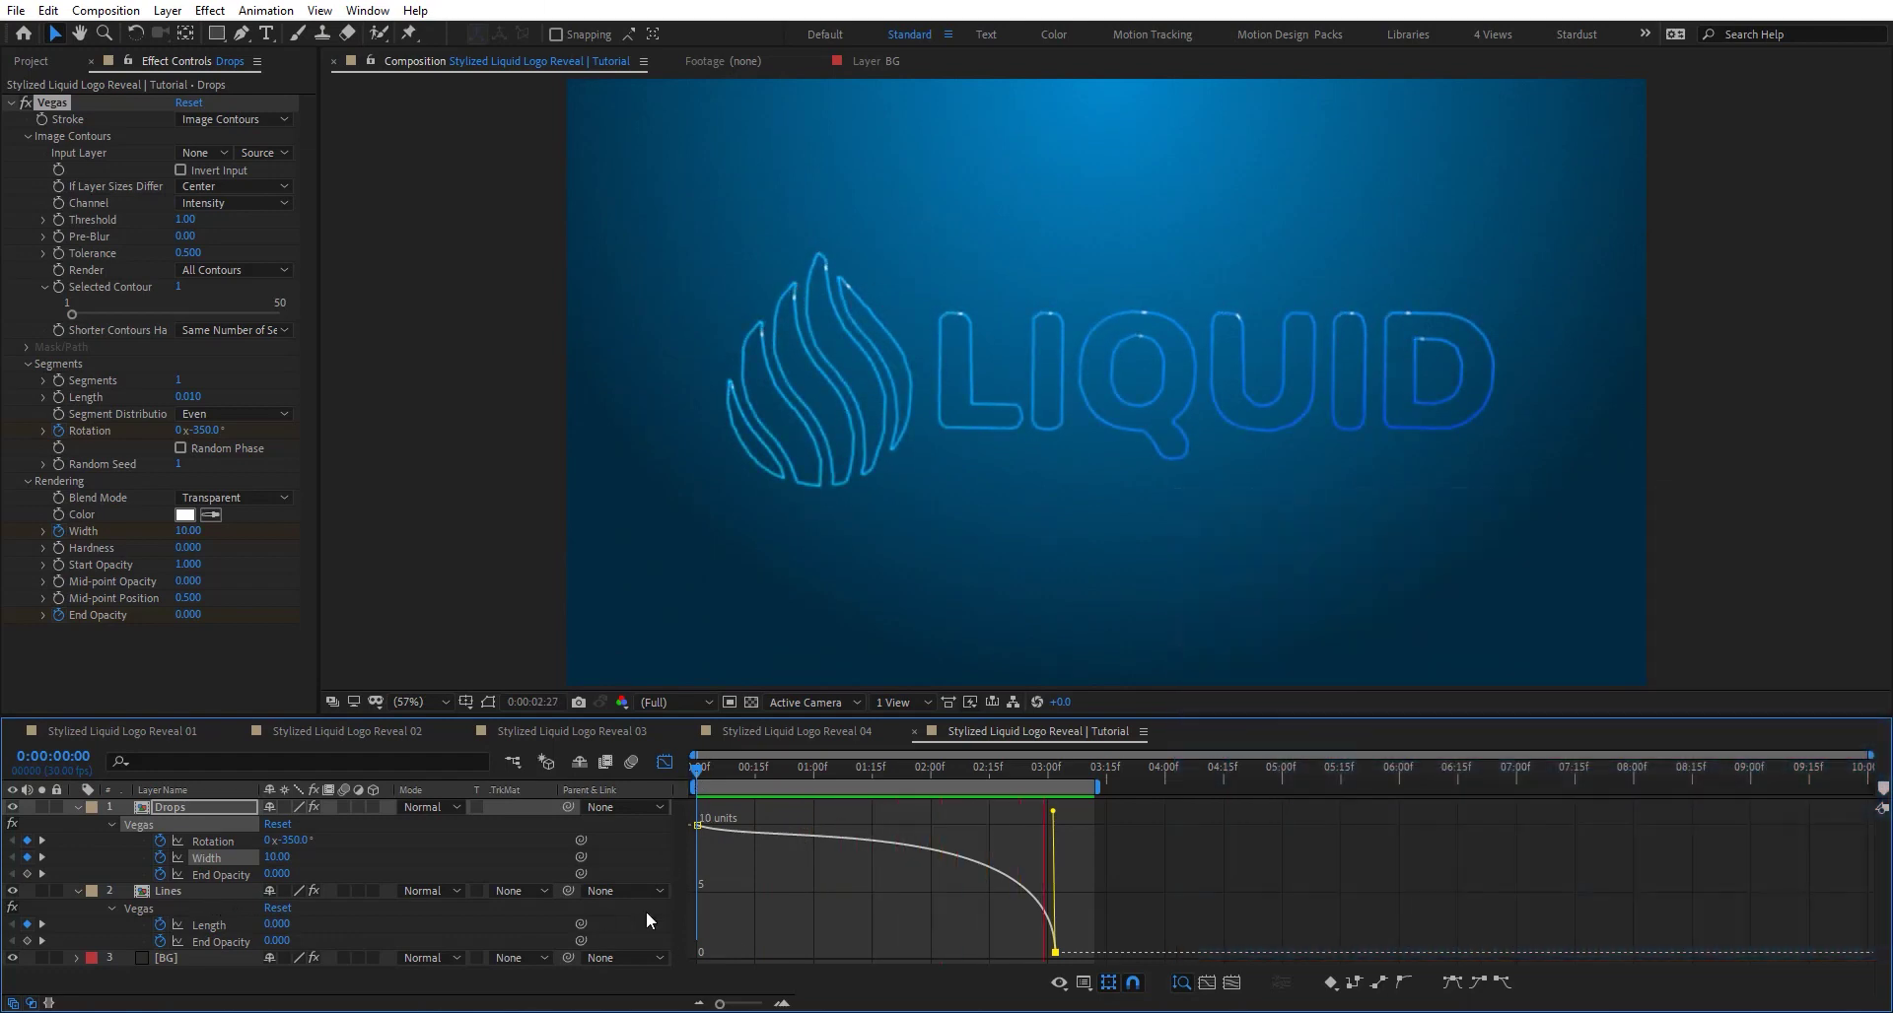
{"action": "key", "text": "shift+F3"}
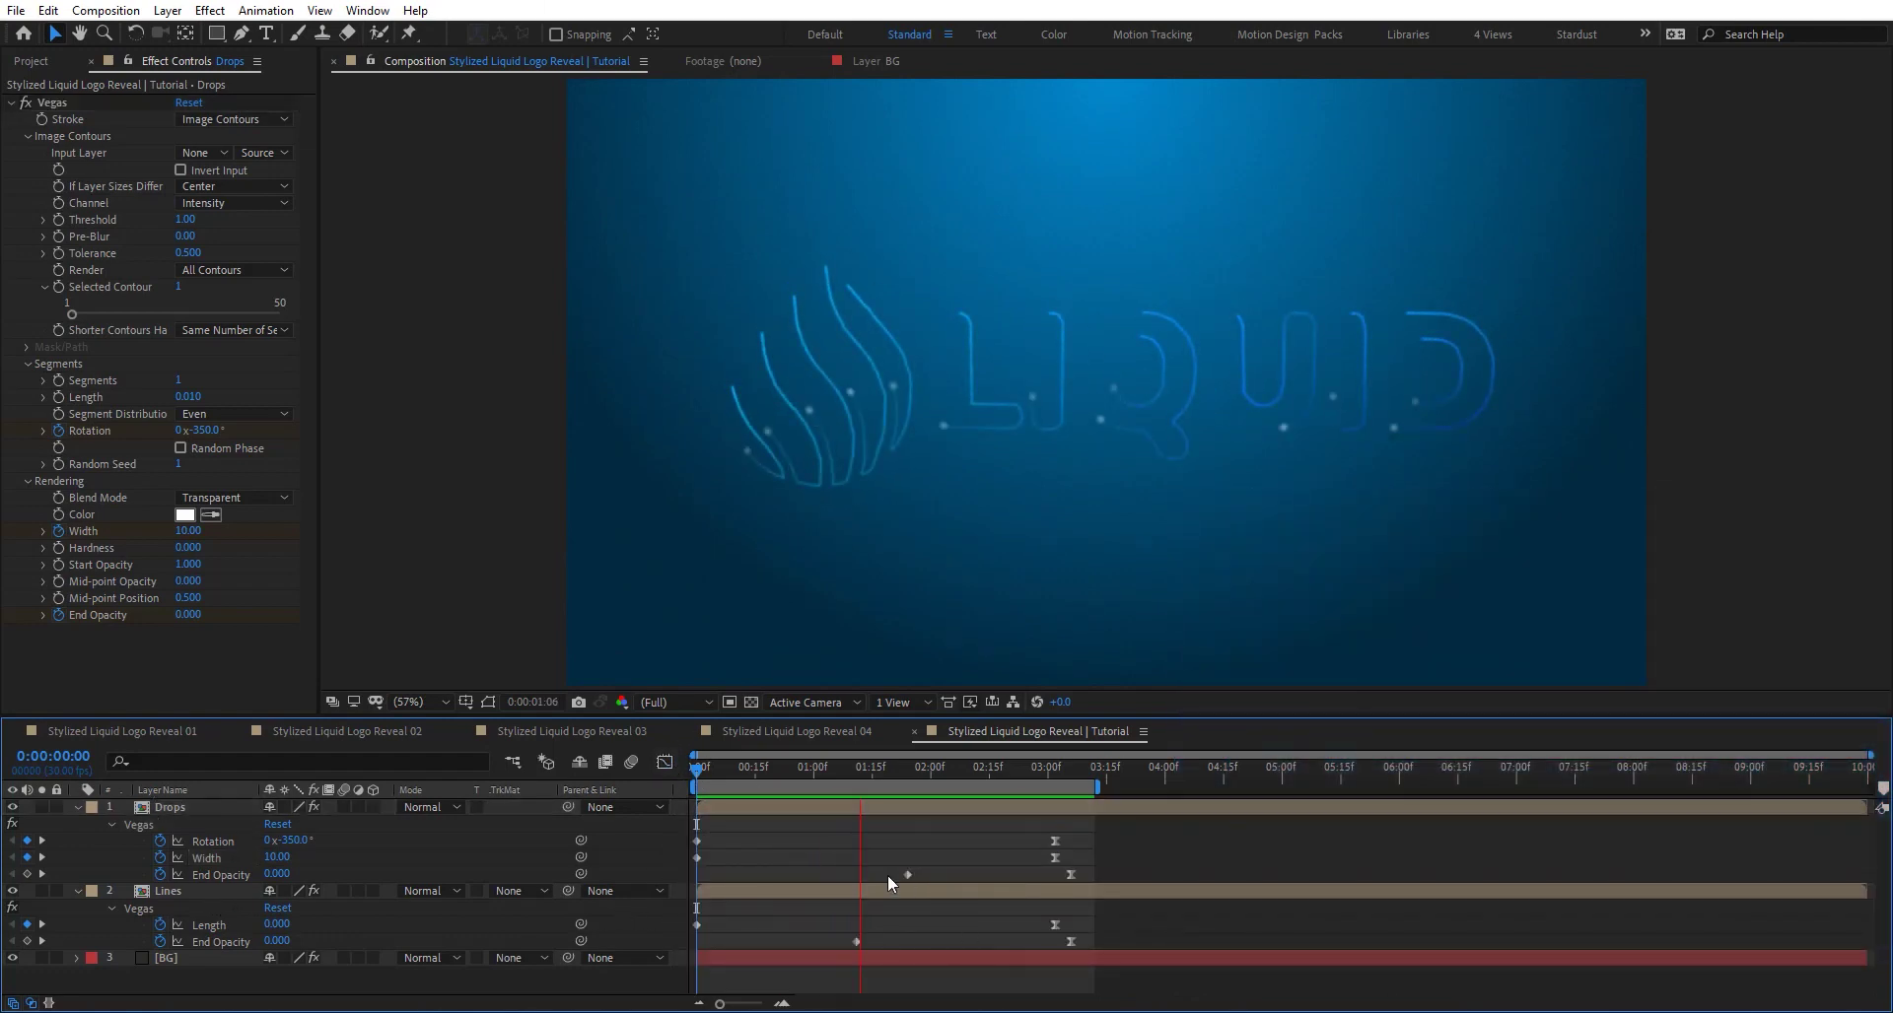
- Stop the preview and apply a Glow effect to the Drops layer
{"action": "left_click", "coordinate": [882, 806]}
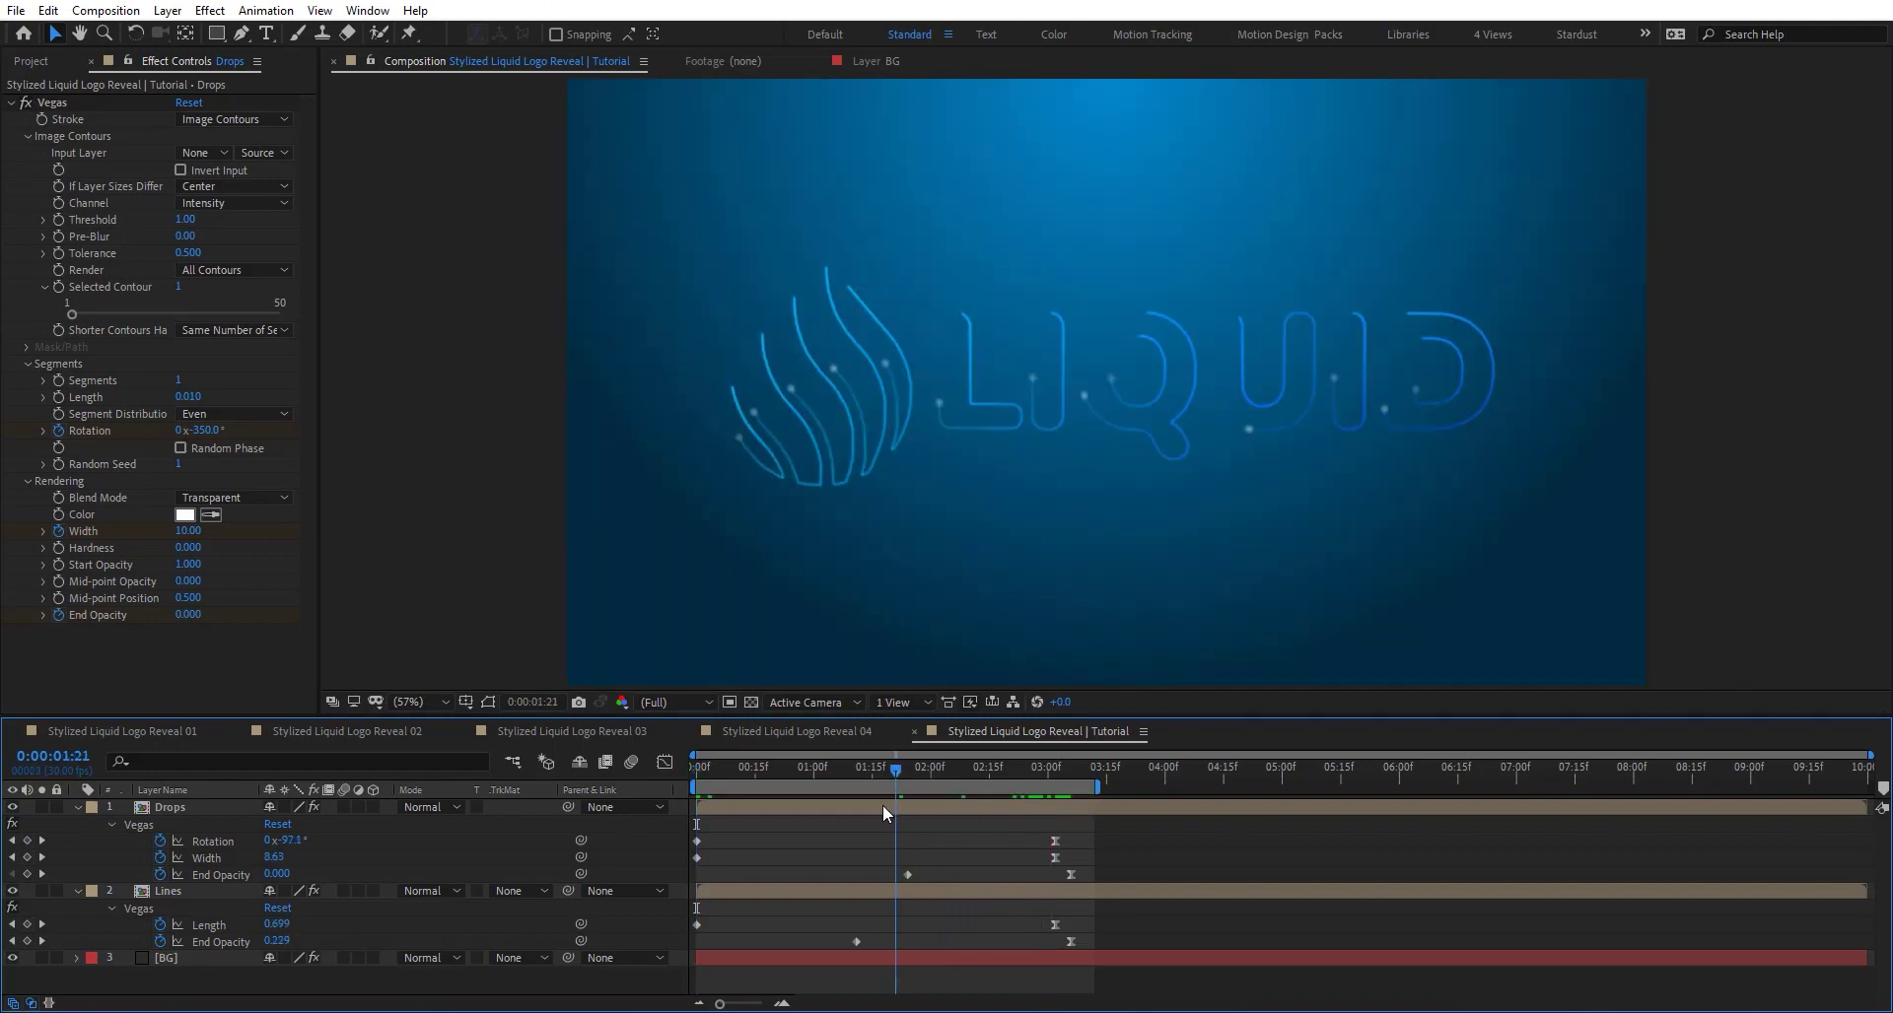
{"action": "key", "text": "ctrl+space"}
{"action": "type", "text": "glow"}
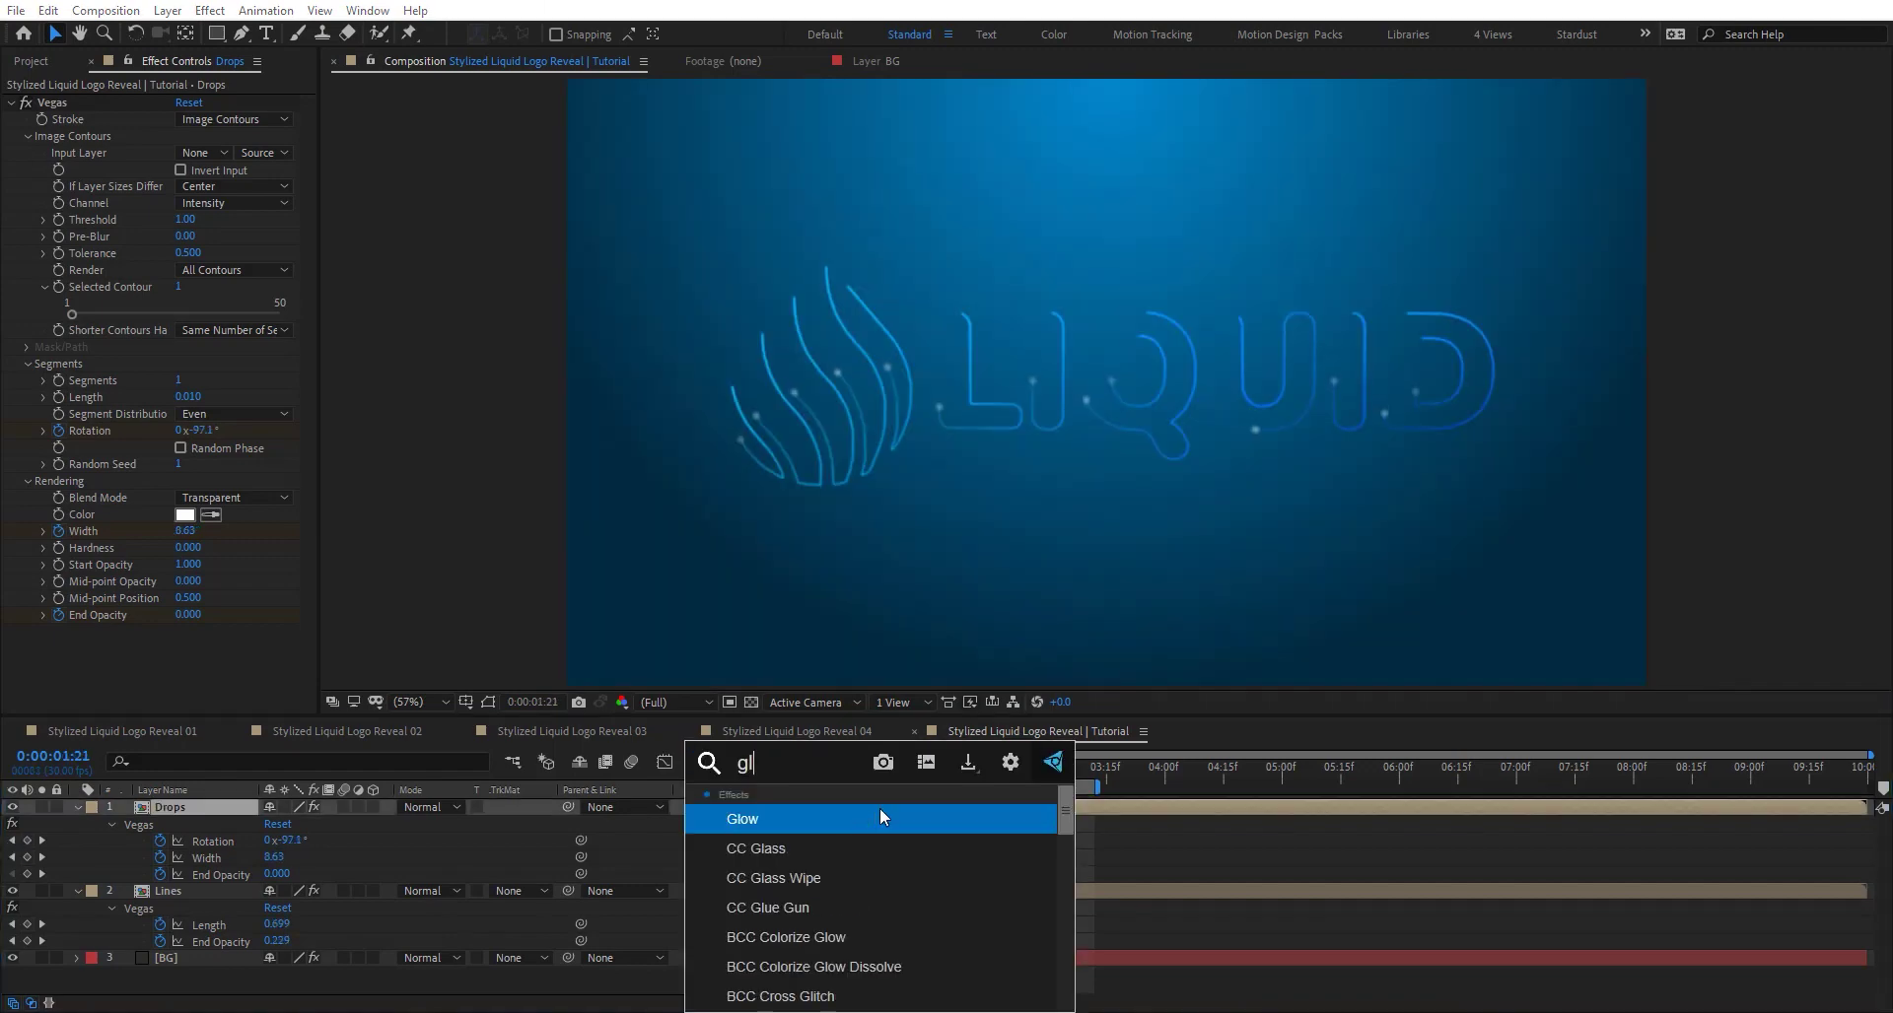
{"action": "key", "text": "Return"}
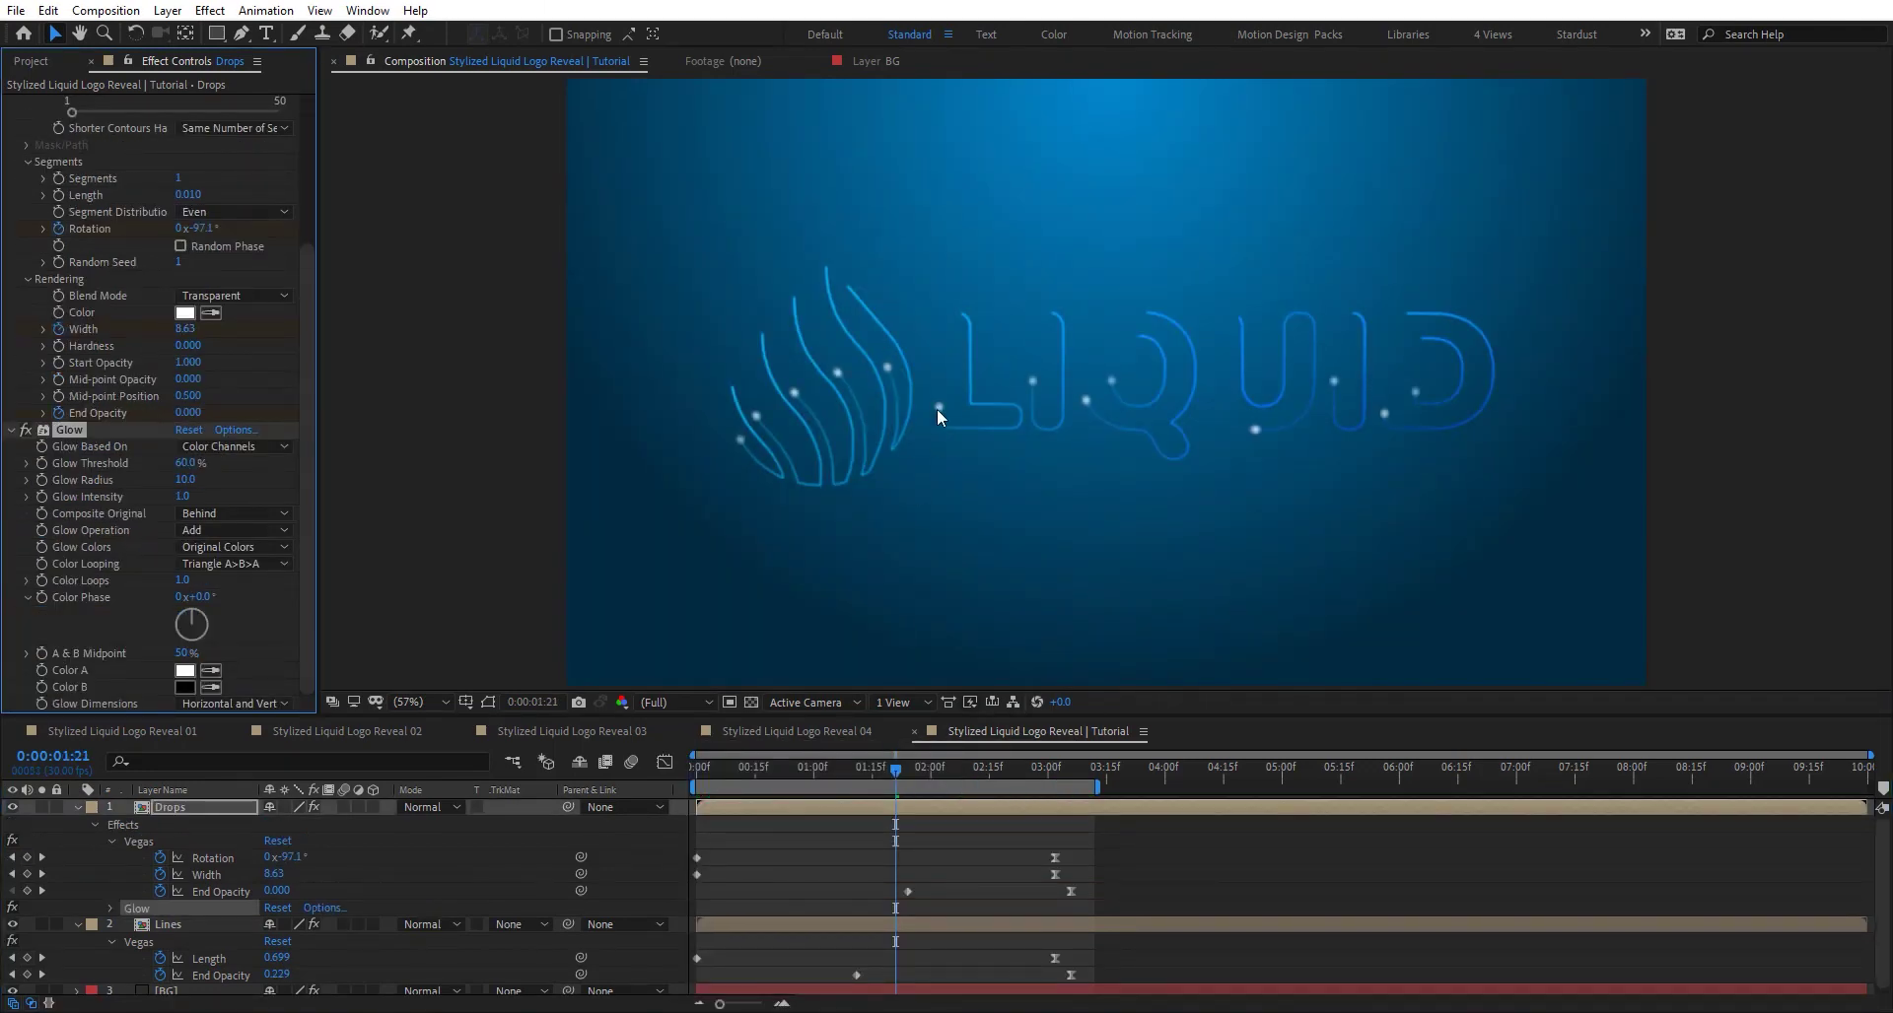
- Set the viewer to 50% at Half resolution and collapse the Drops and Lines layers
{"action": "key", "text": "slash"}
{"action": "key", "text": "comma"}
{"action": "key", "text": "comma"}
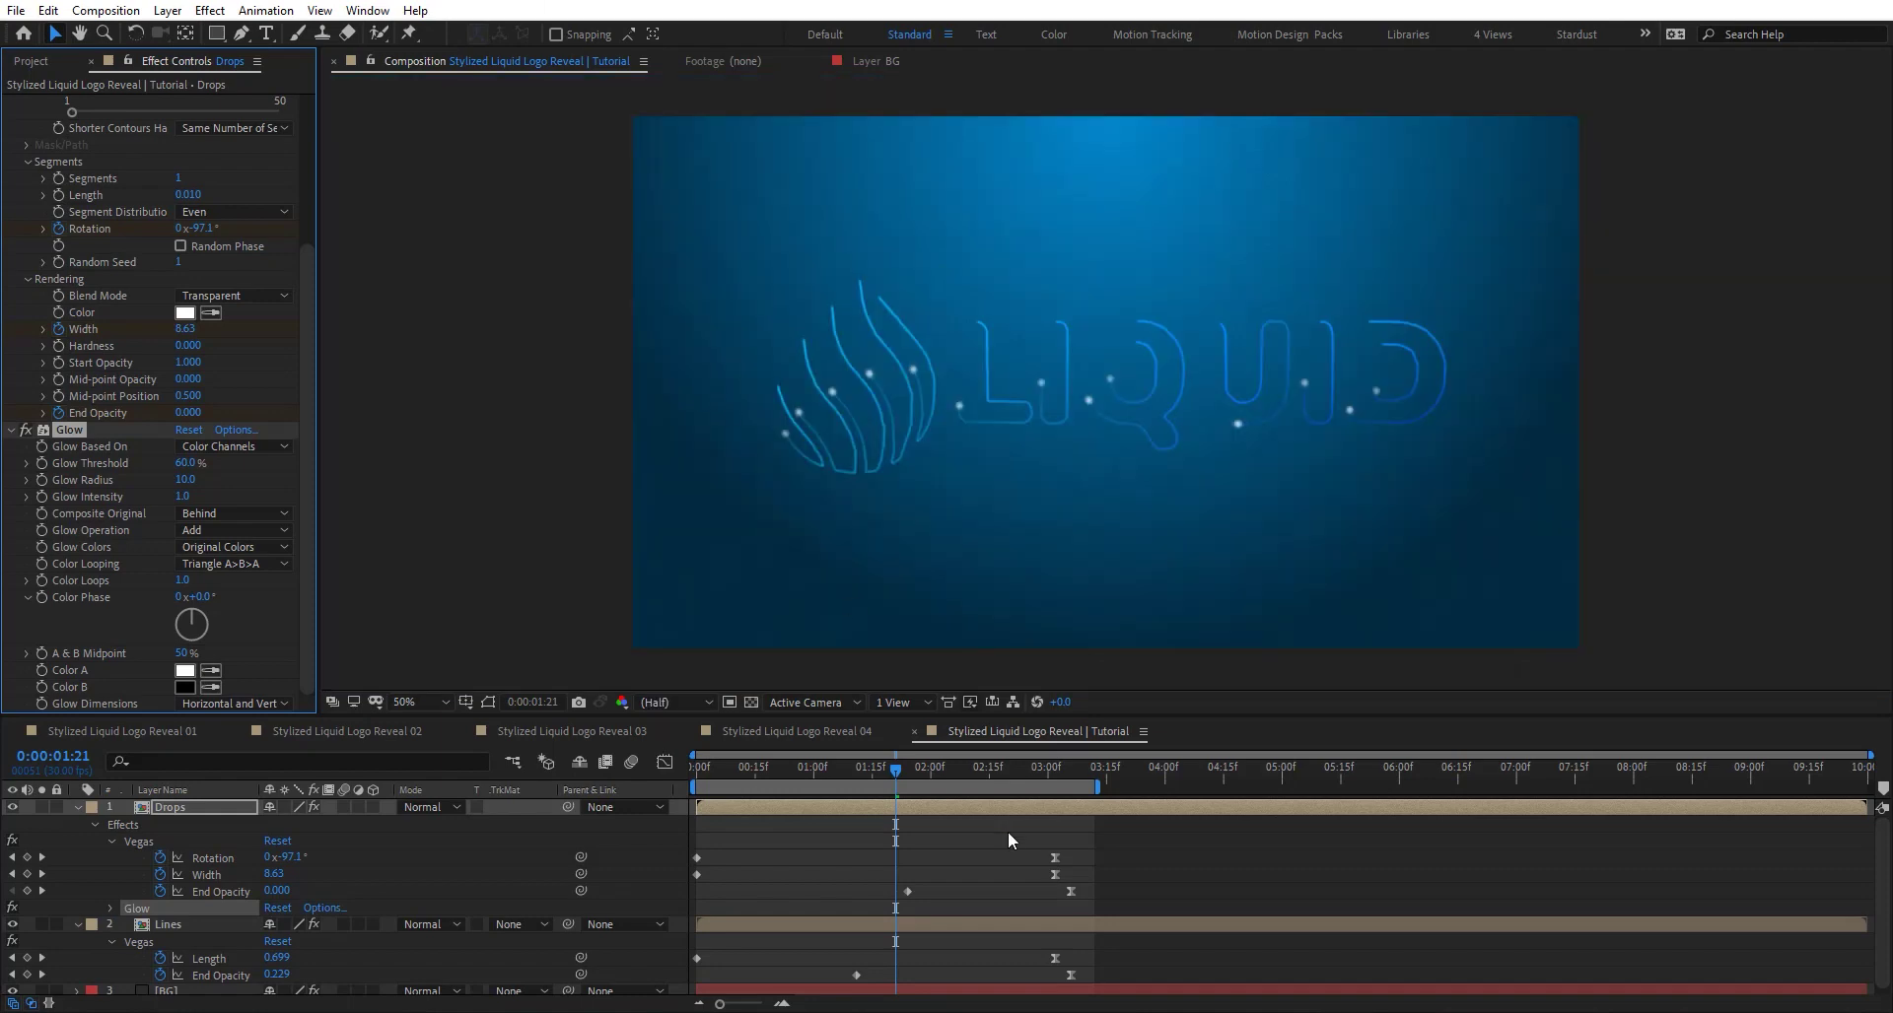
{"action": "left_click_drag", "start_coordinate": [903, 769], "coordinate": [957, 769]}
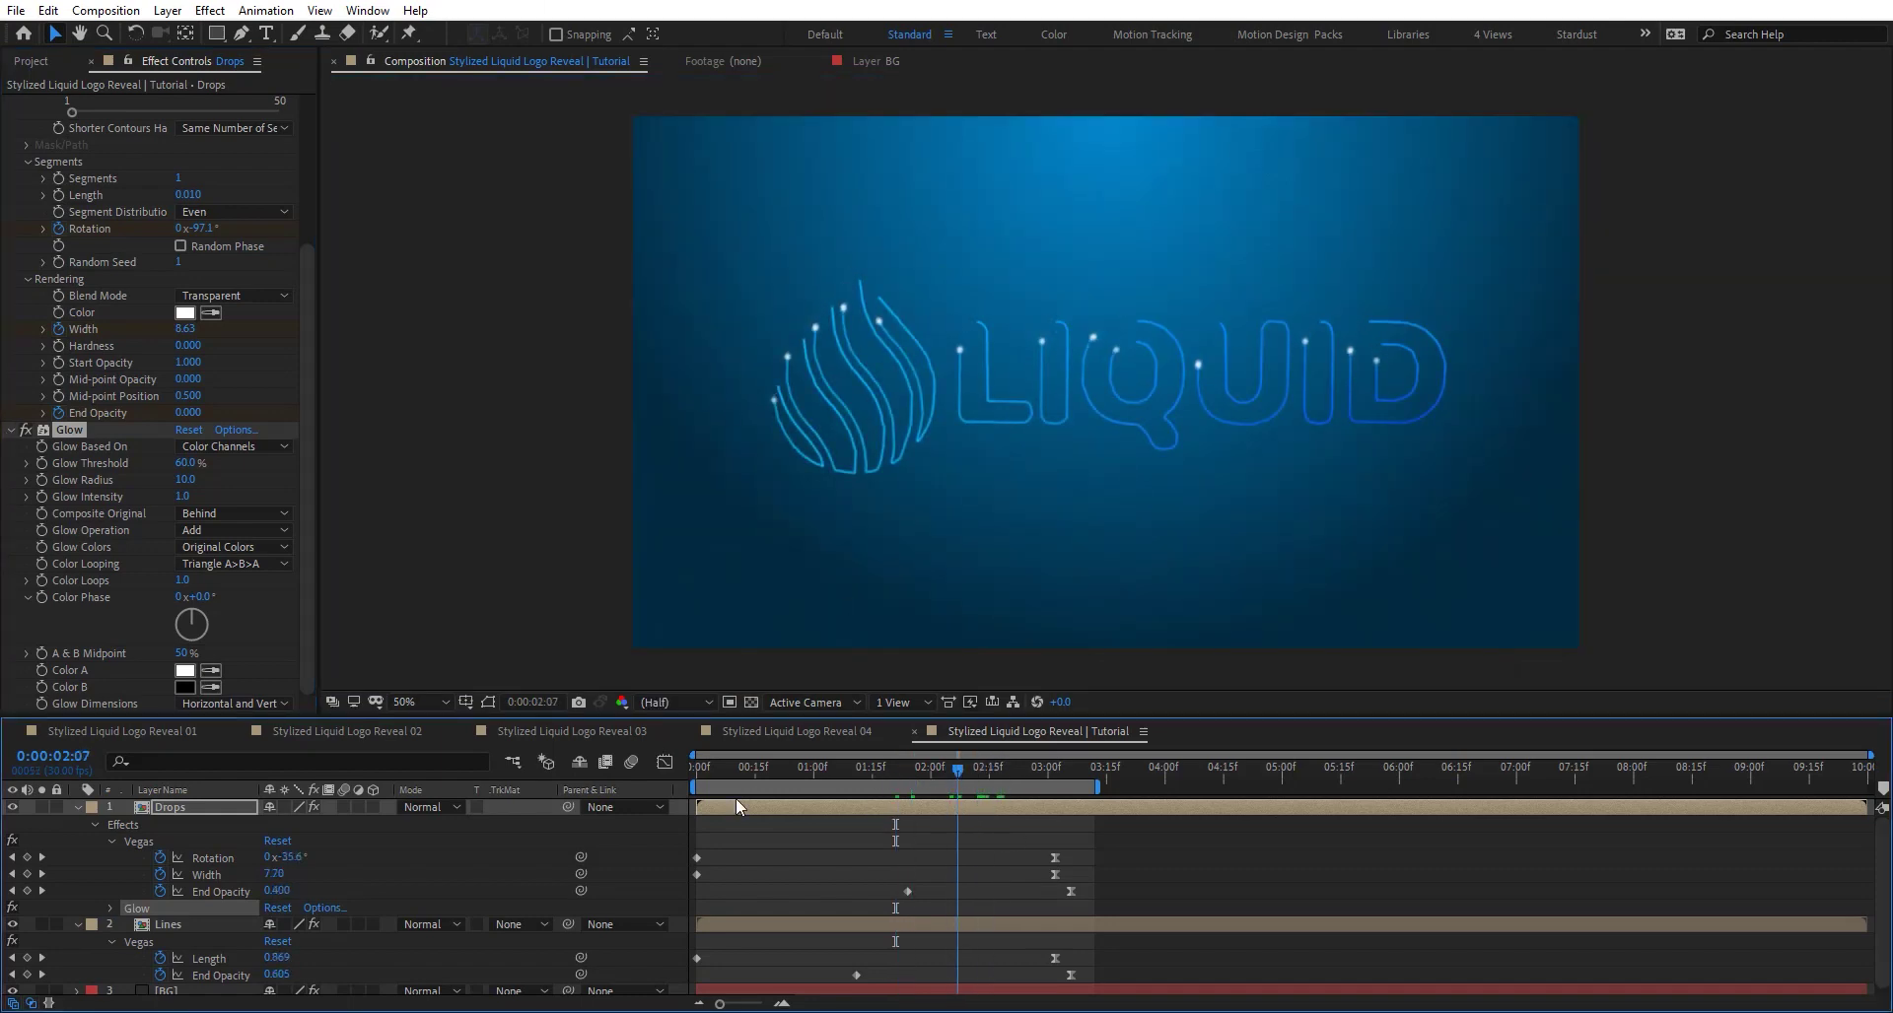
{"action": "left_click", "coordinate": [80, 808]}
{"action": "left_click", "coordinate": [77, 825]}
{"action": "left_click", "coordinate": [470, 933]}
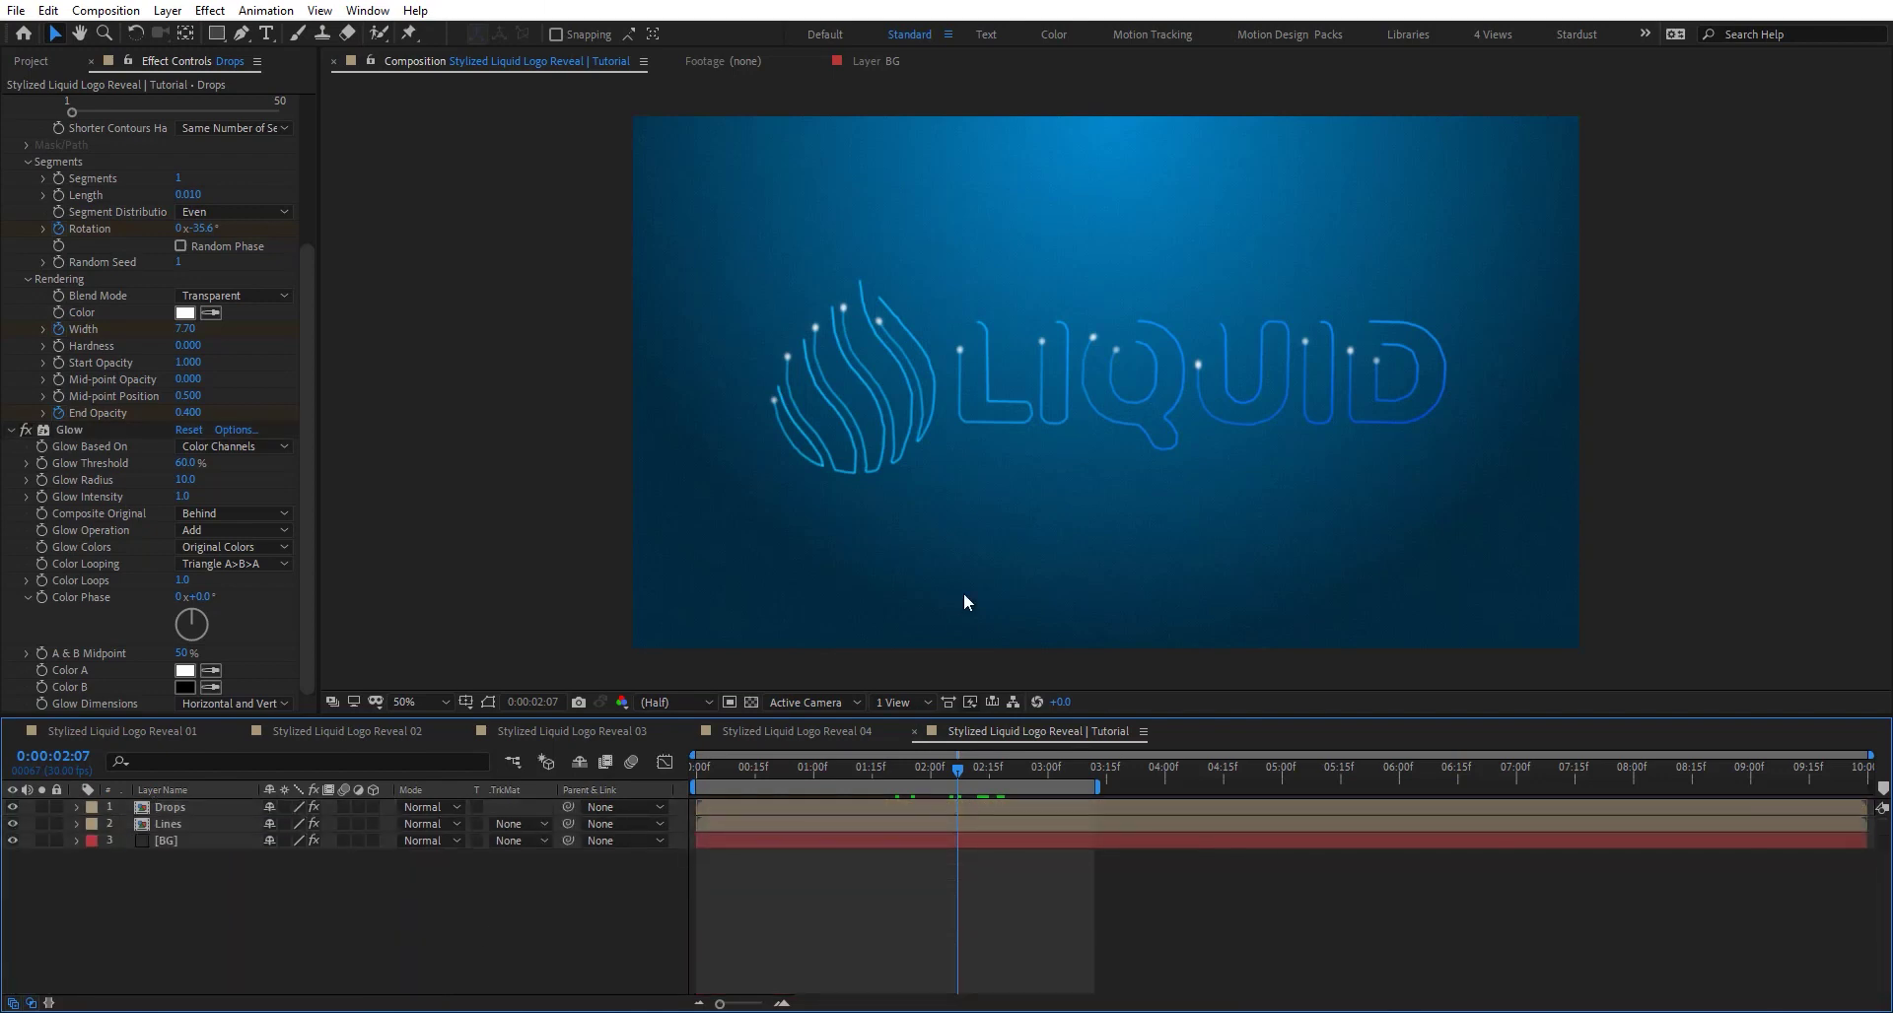
- Drag the Logo comp from the Project panel into the timeline above BG, then select it
{"action": "left_click_drag", "start_coordinate": [960, 767], "coordinate": [911, 773]}
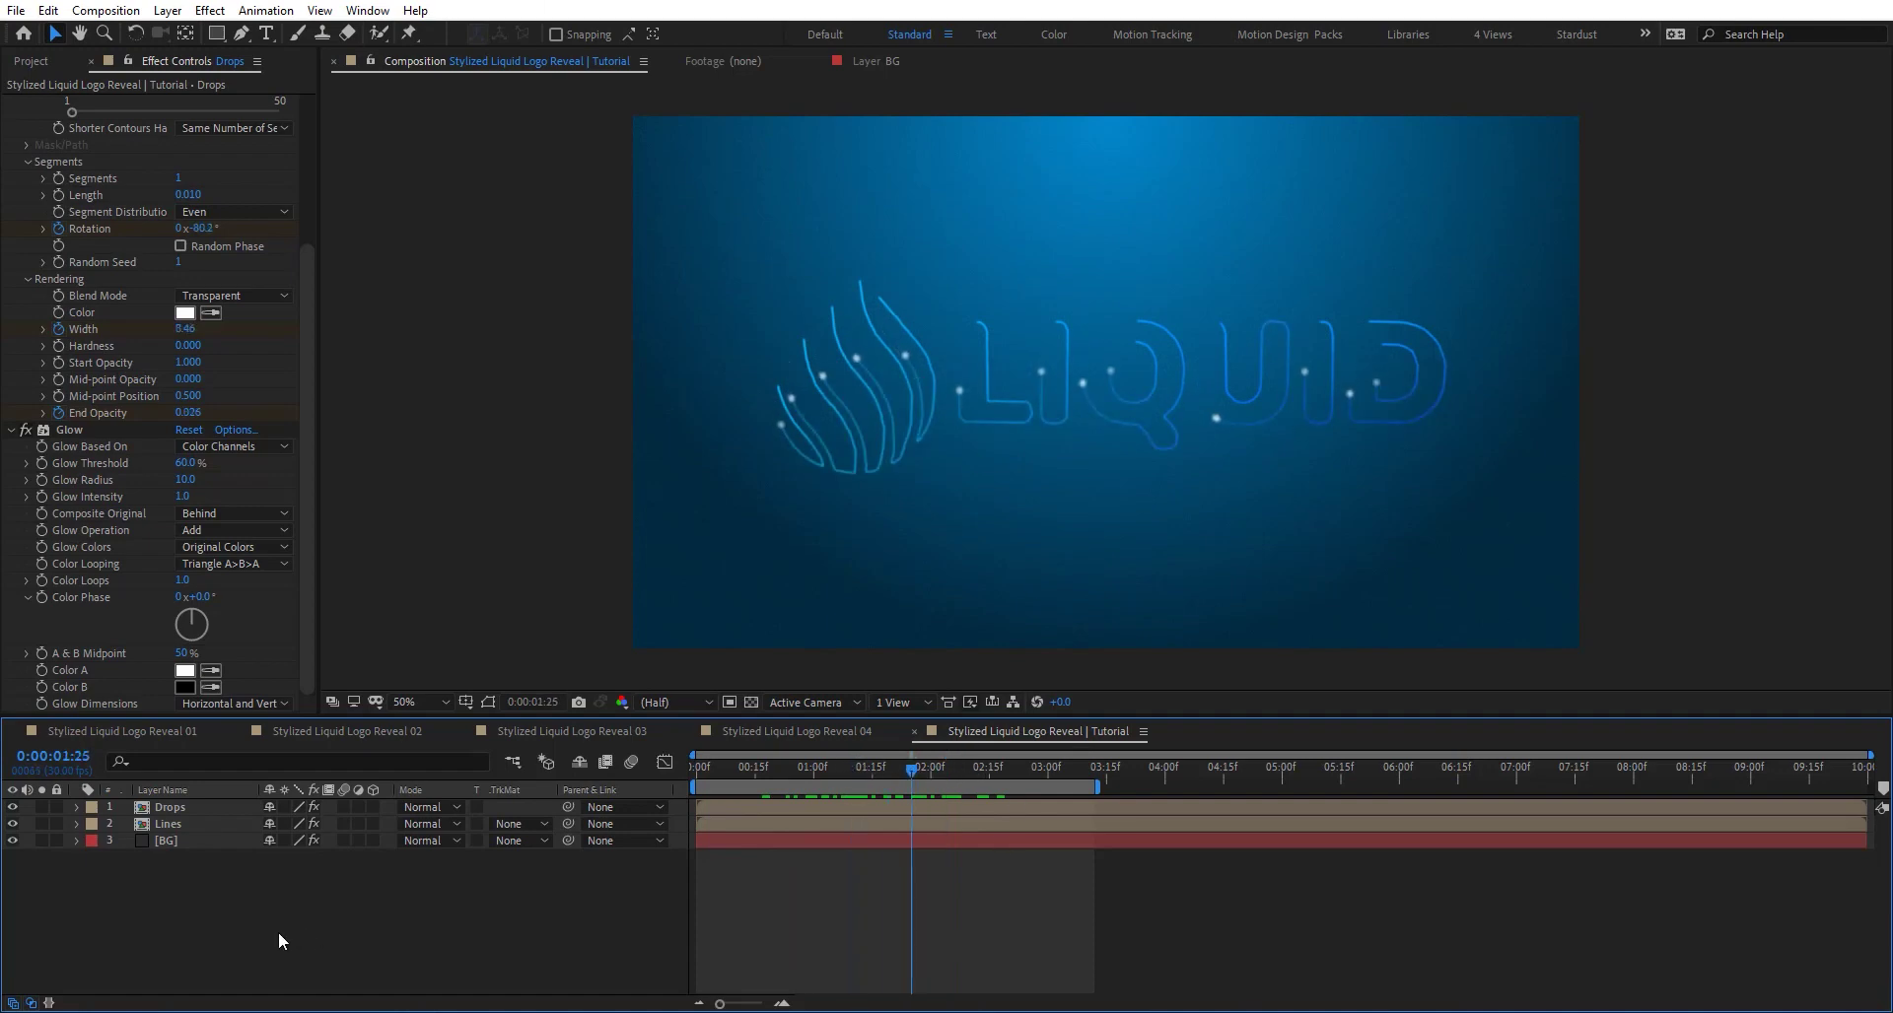
{"action": "left_click", "coordinate": [30, 61]}
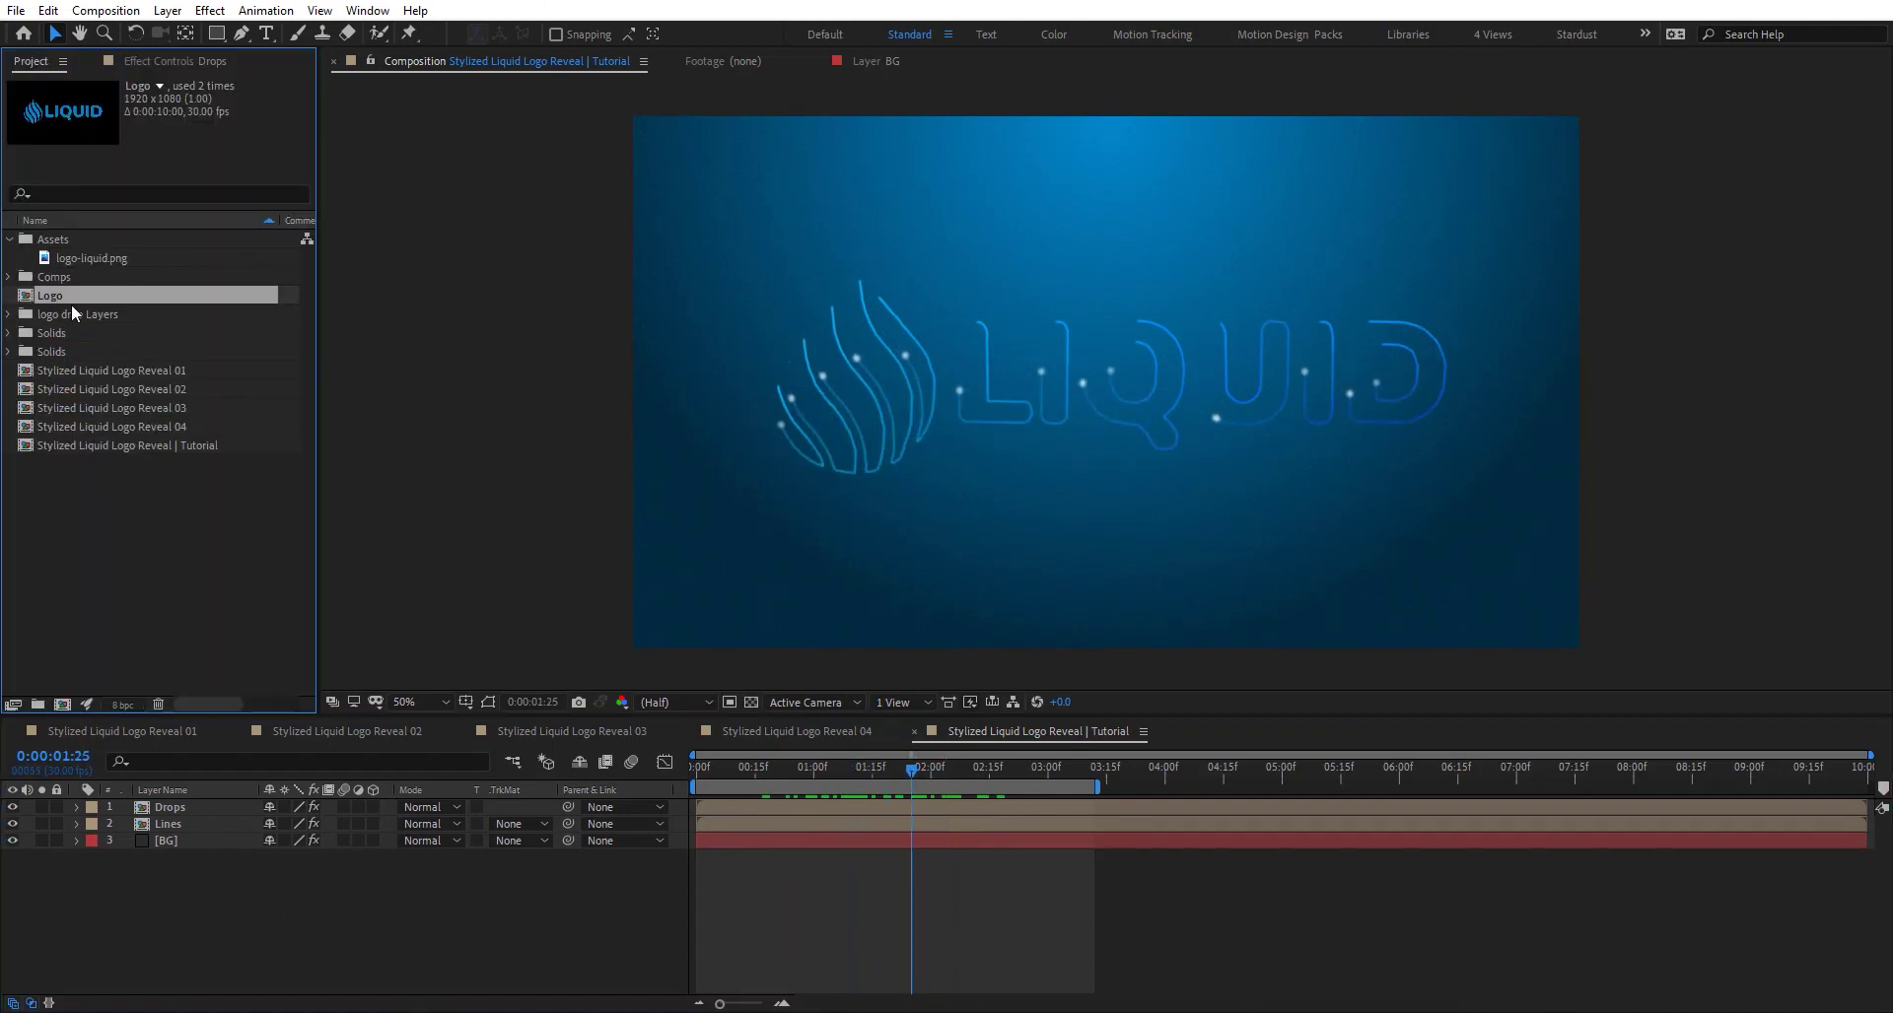
{"action": "left_click_drag", "start_coordinate": [138, 537], "coordinate": [180, 836]}
{"action": "right_click", "coordinate": [180, 835]}
{"action": "left_click", "coordinate": [216, 849]}
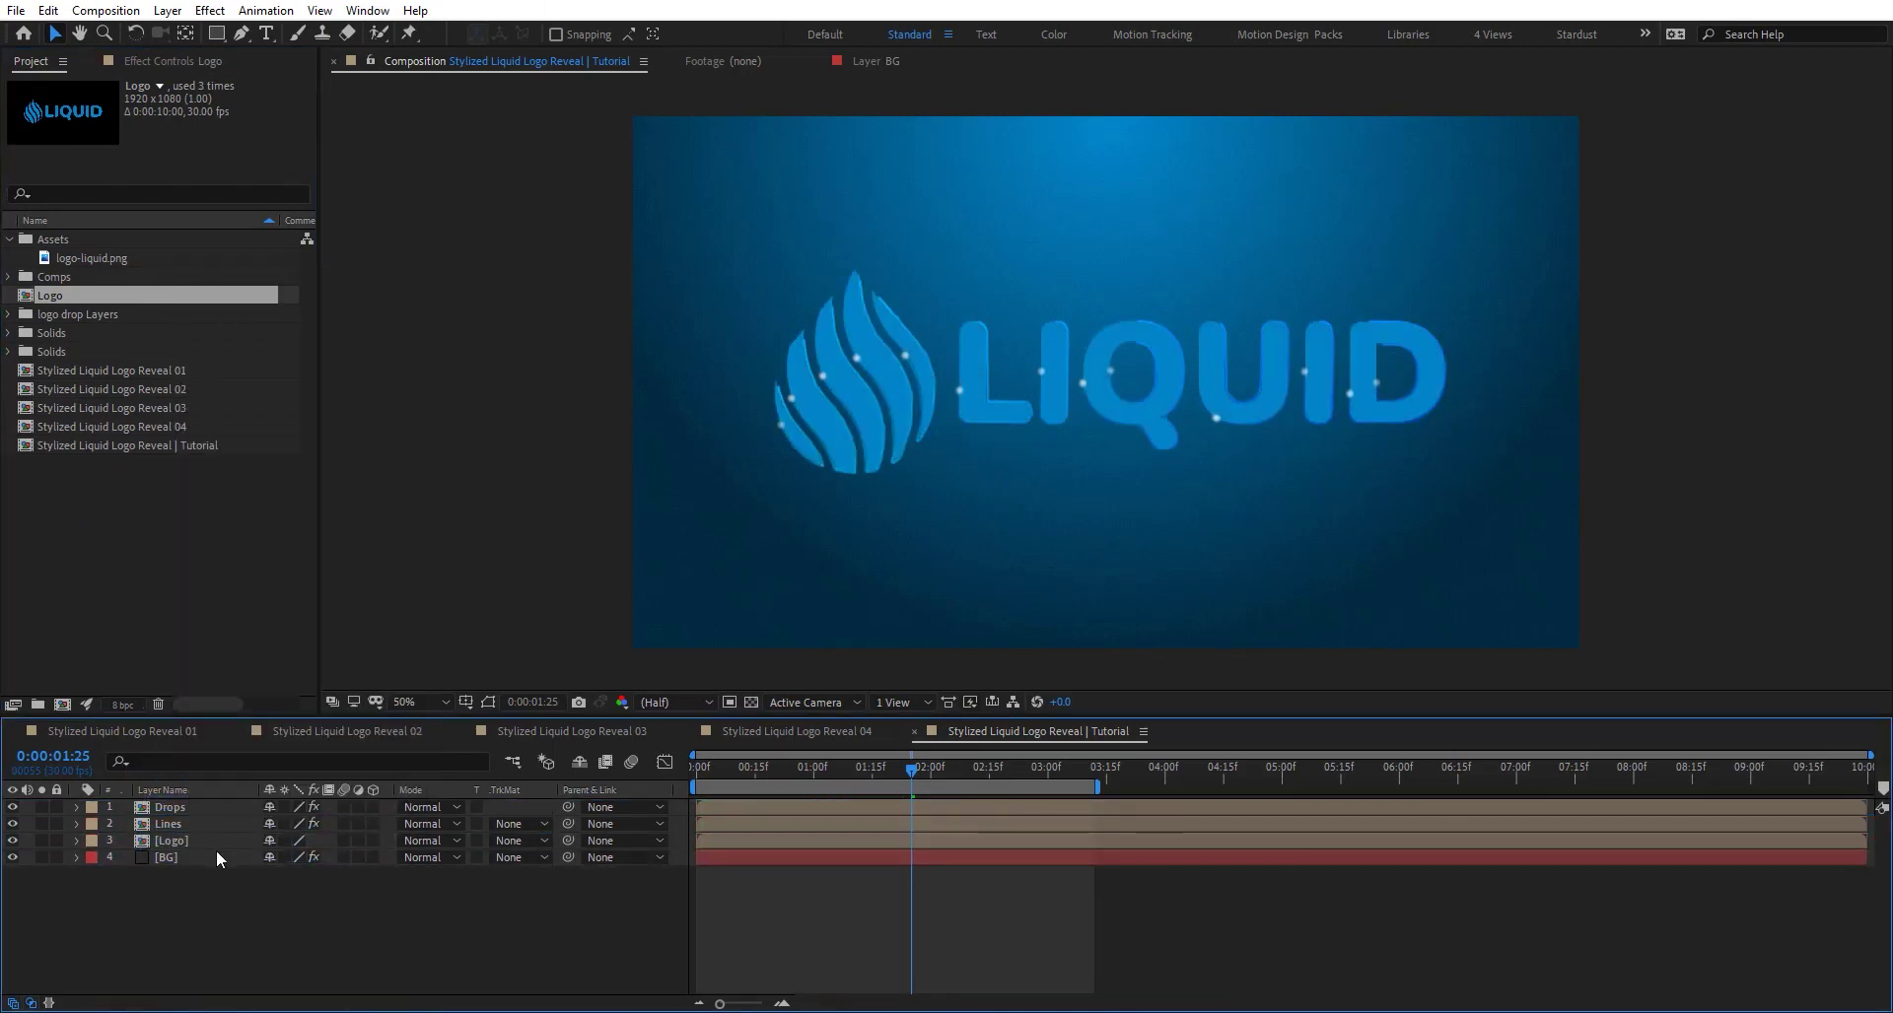
{"action": "left_click", "coordinate": [209, 840]}
- Pre-compose the Logo layer into a new composition named Liquid and open it
{"action": "right_click", "coordinate": [210, 840]}
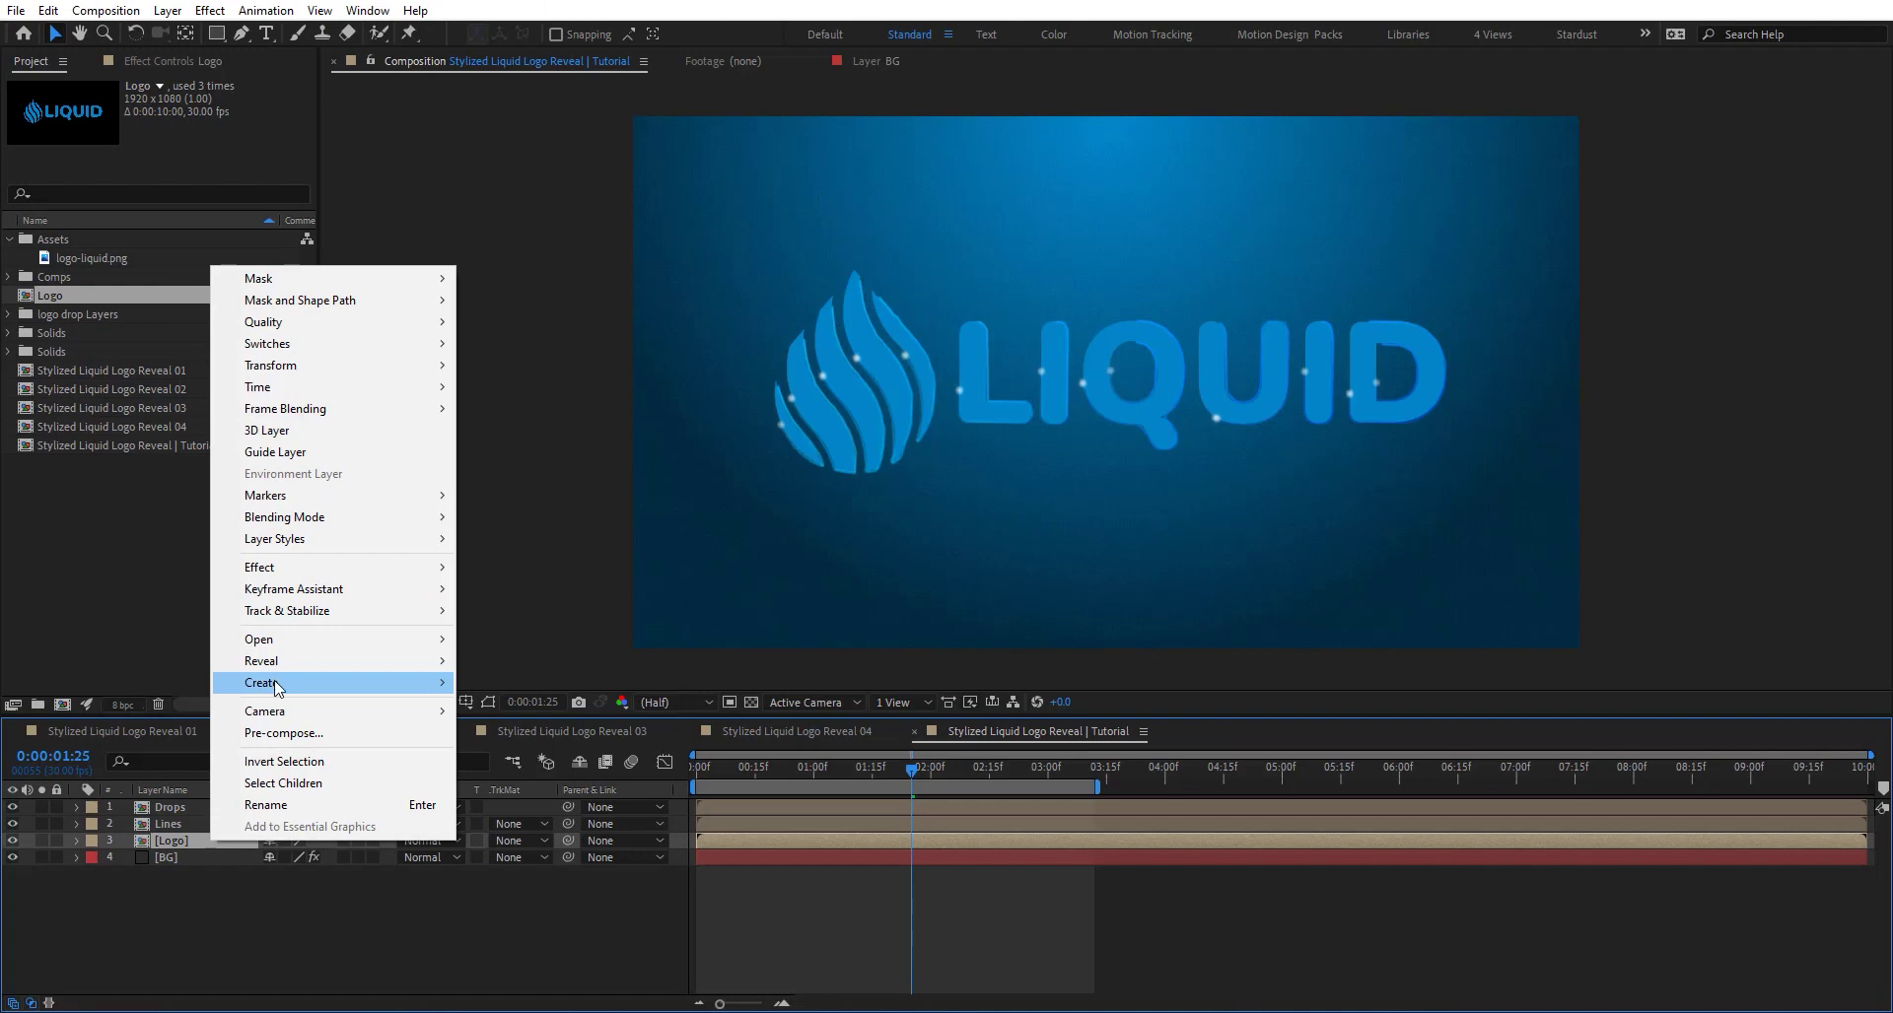
{"action": "left_click", "coordinate": [284, 732]}
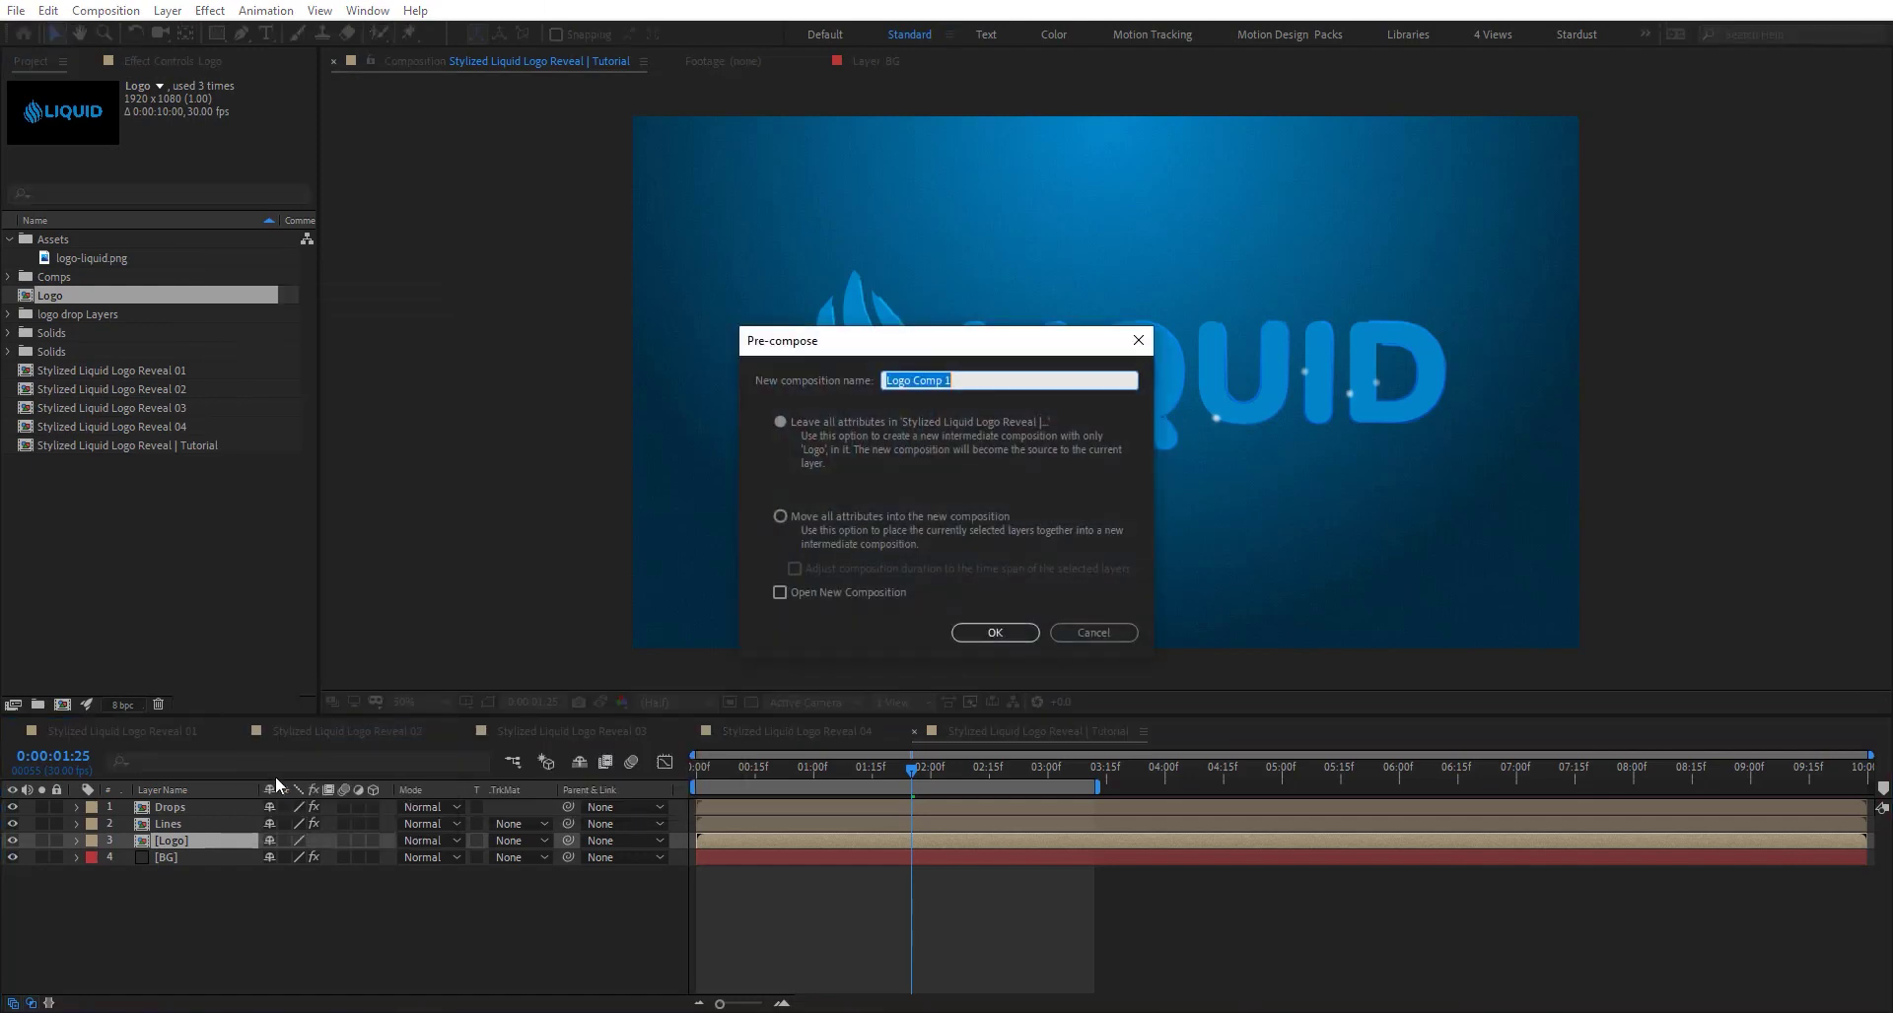
{"action": "type", "text": "Liqquid"}
{"action": "left_click", "coordinate": [993, 634]}
{"action": "double_click", "coordinate": [197, 840]}
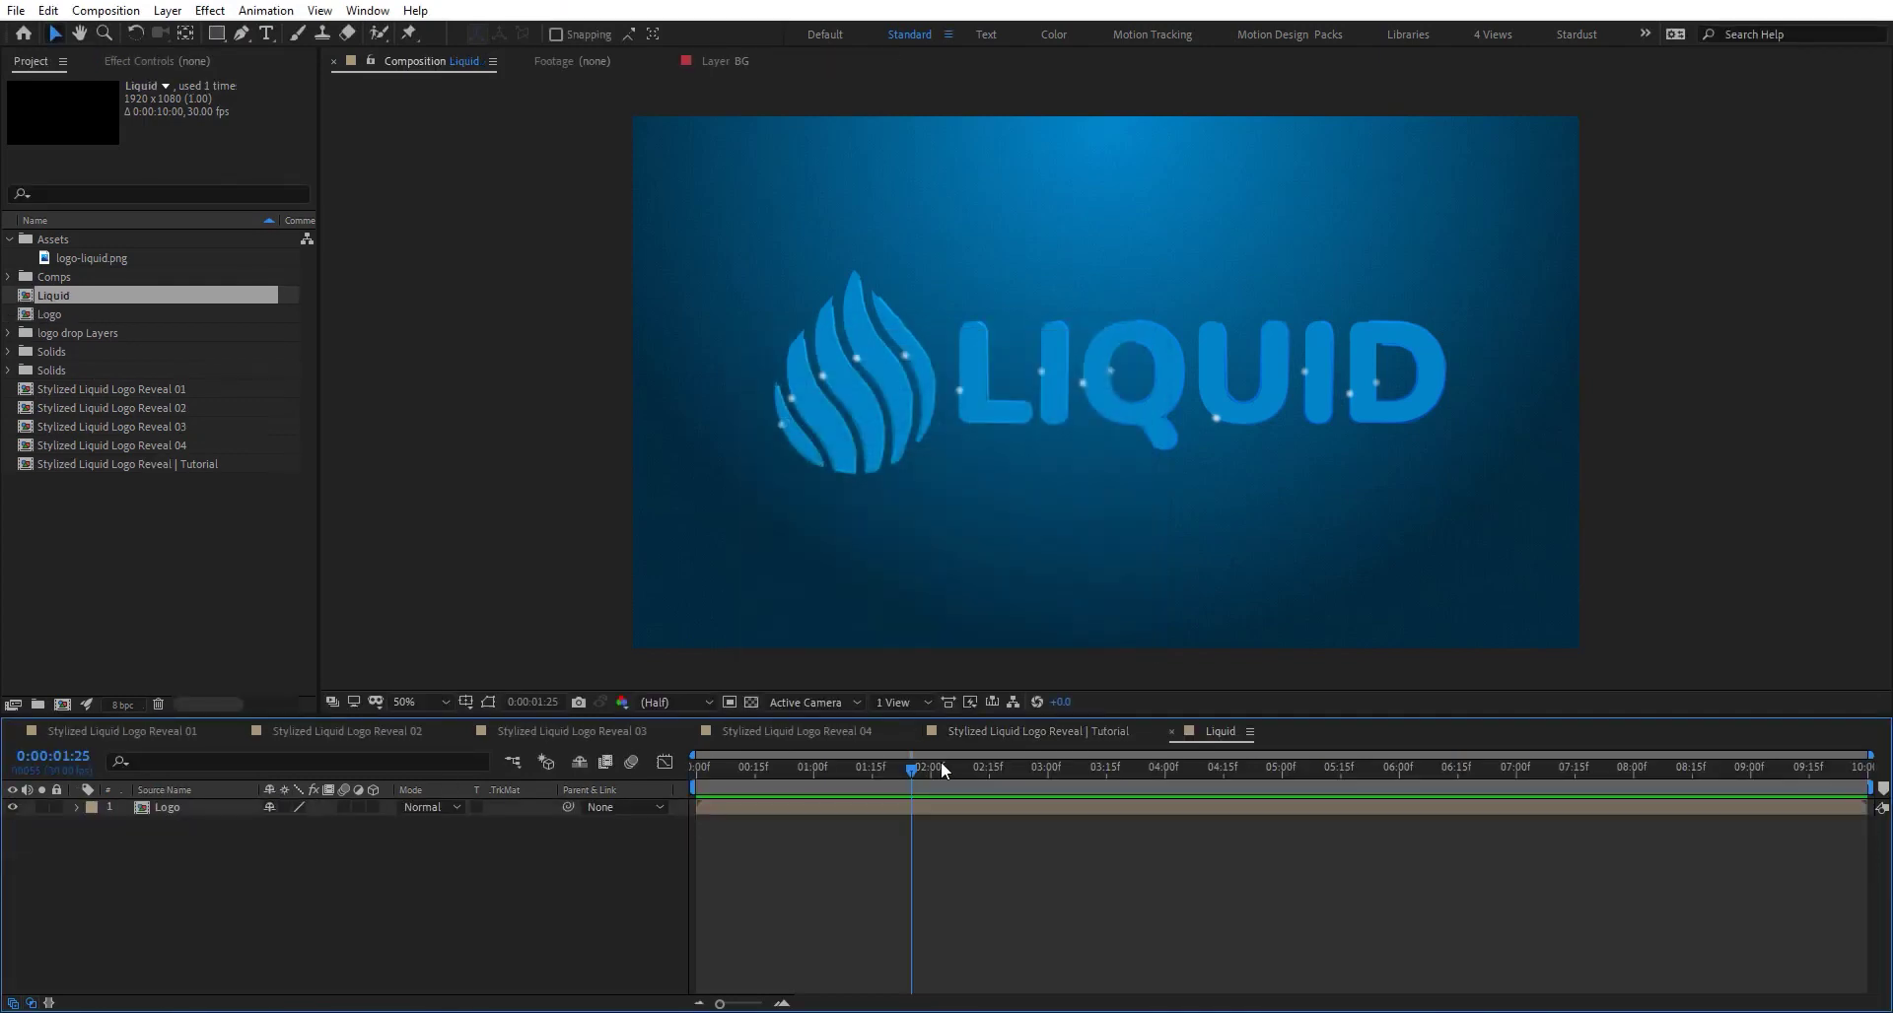
- Create a new solid layer named Liquid above the Logo layer
{"action": "left_click", "coordinate": [919, 801]}
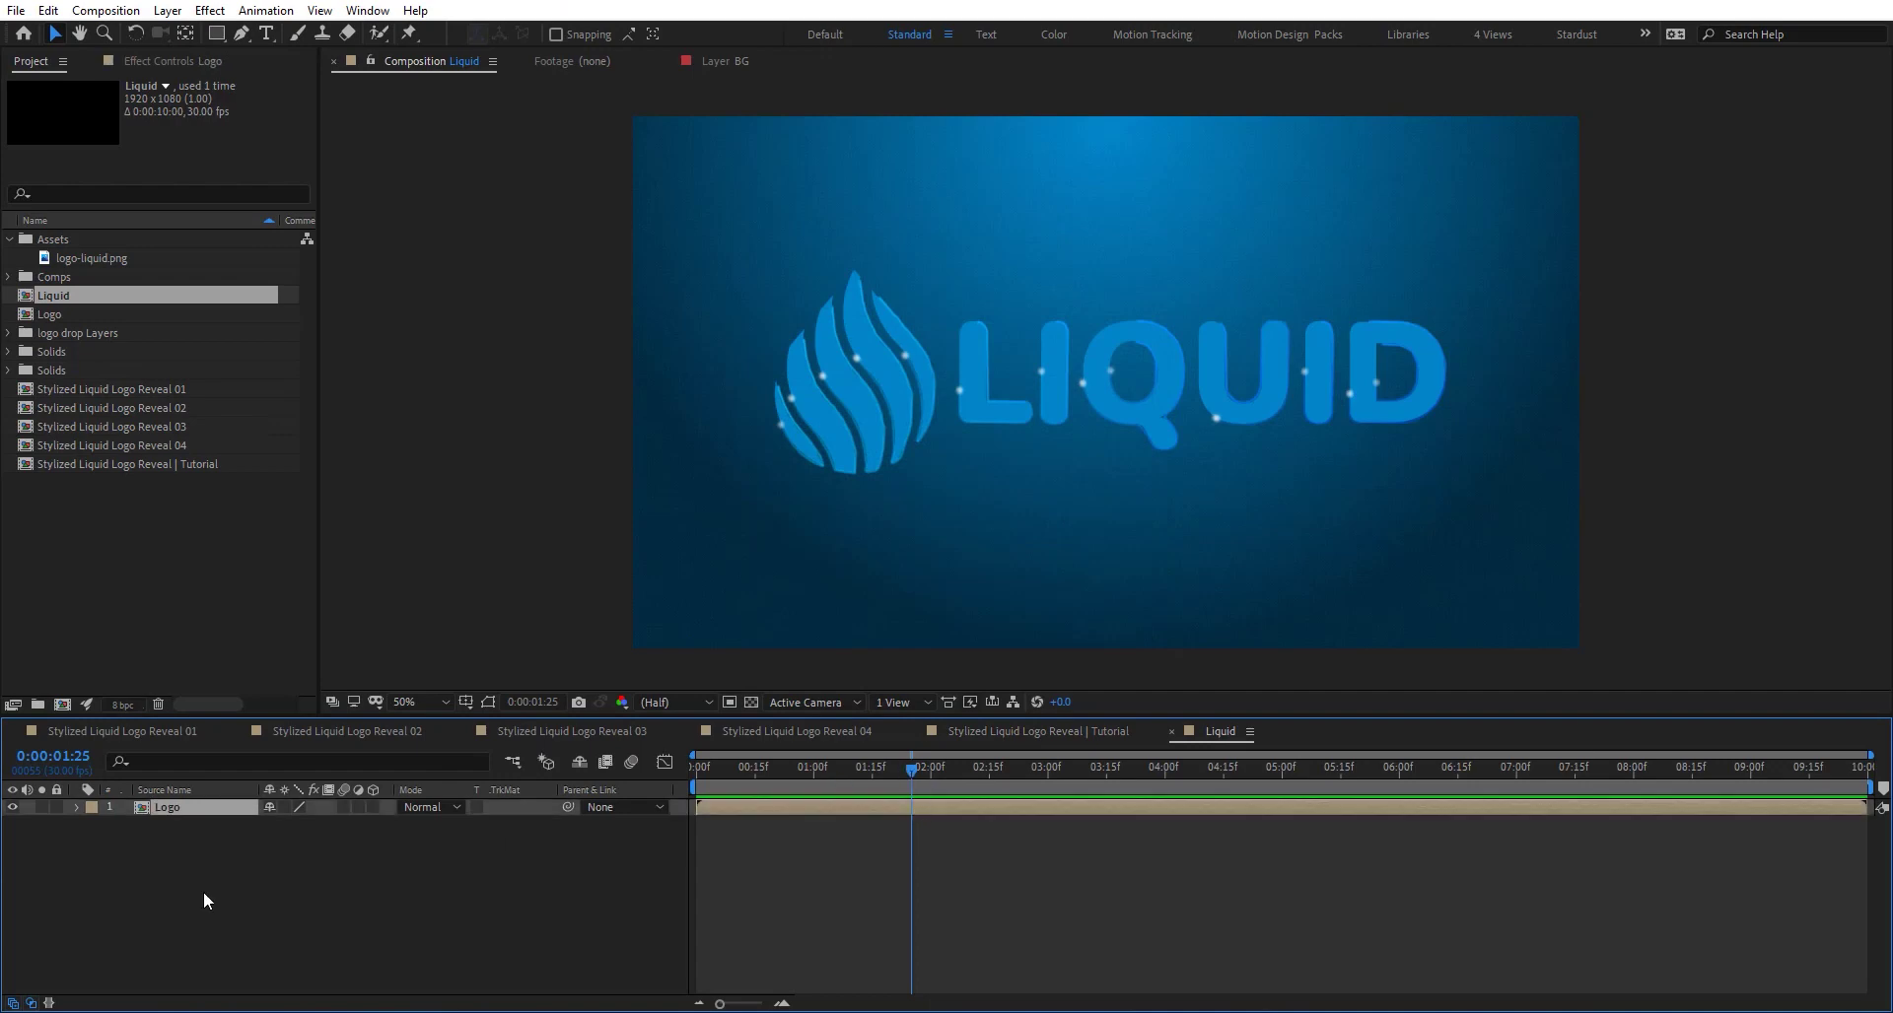
{"action": "key", "text": "ctrl+y"}
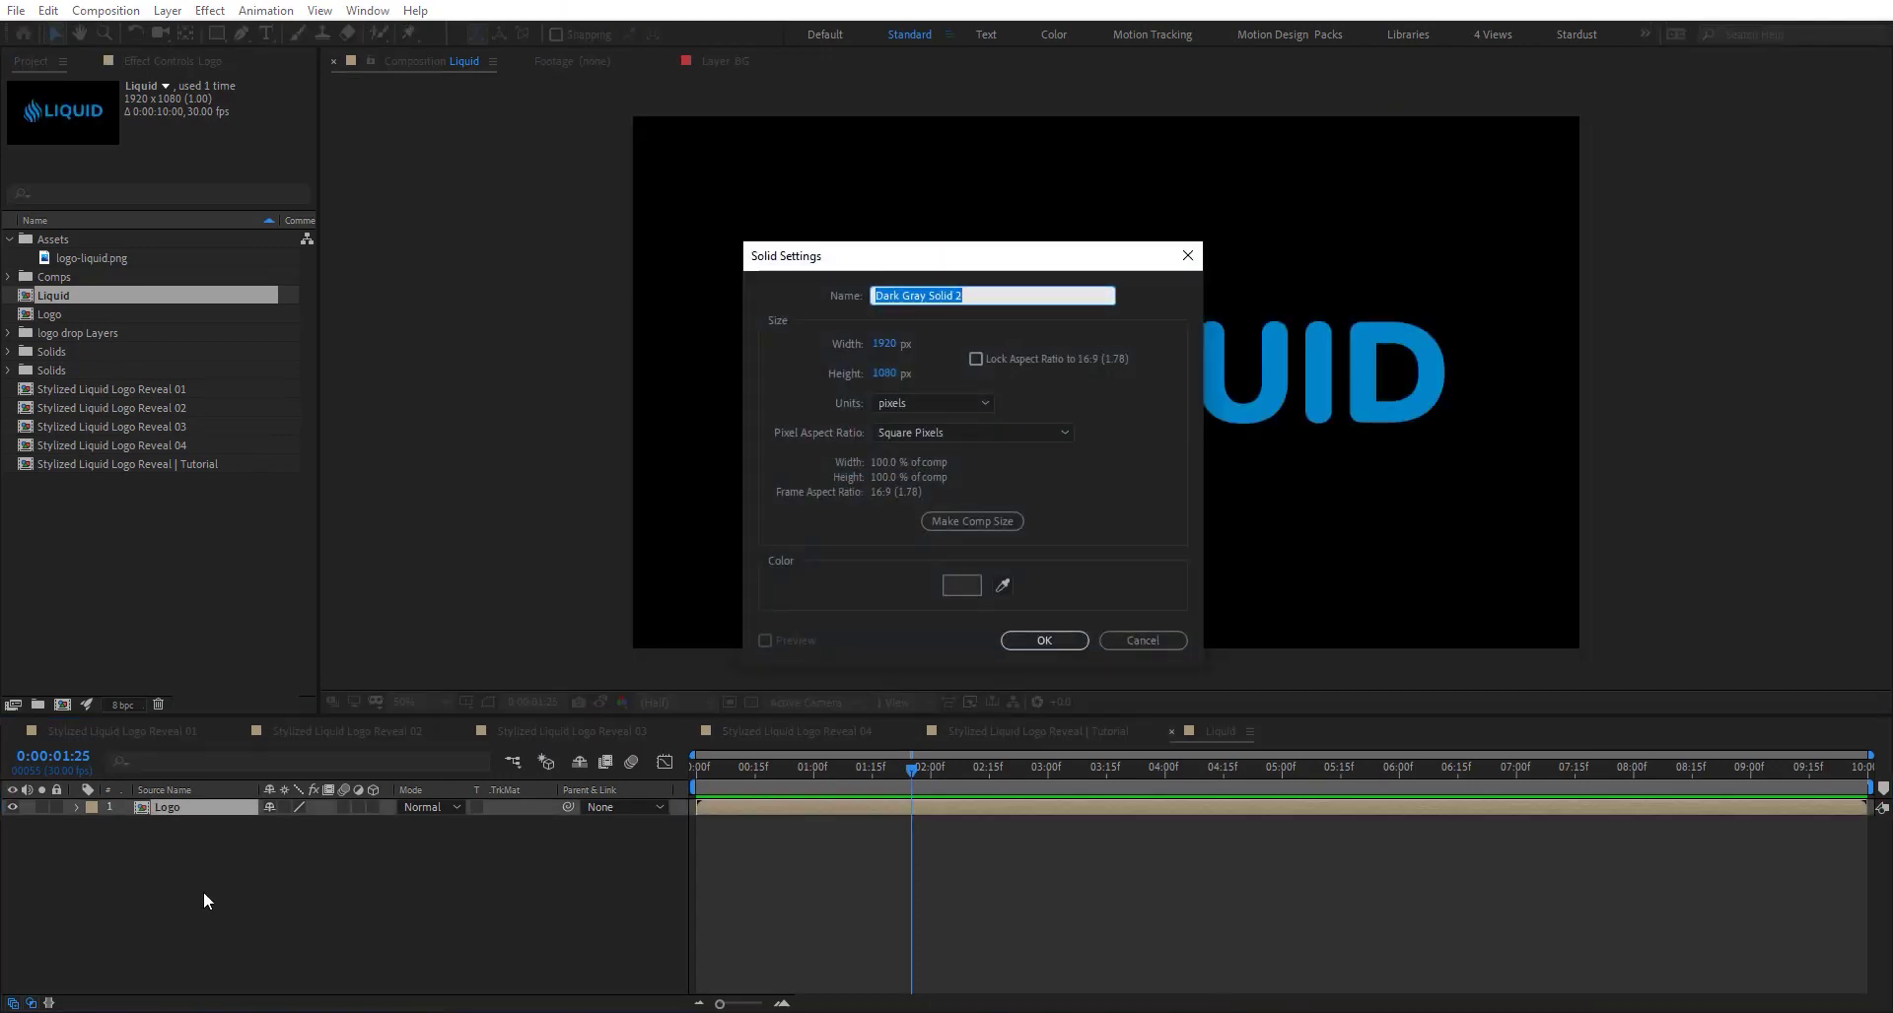
{"action": "type", "text": "Liquid"}
{"action": "key", "text": "Return"}
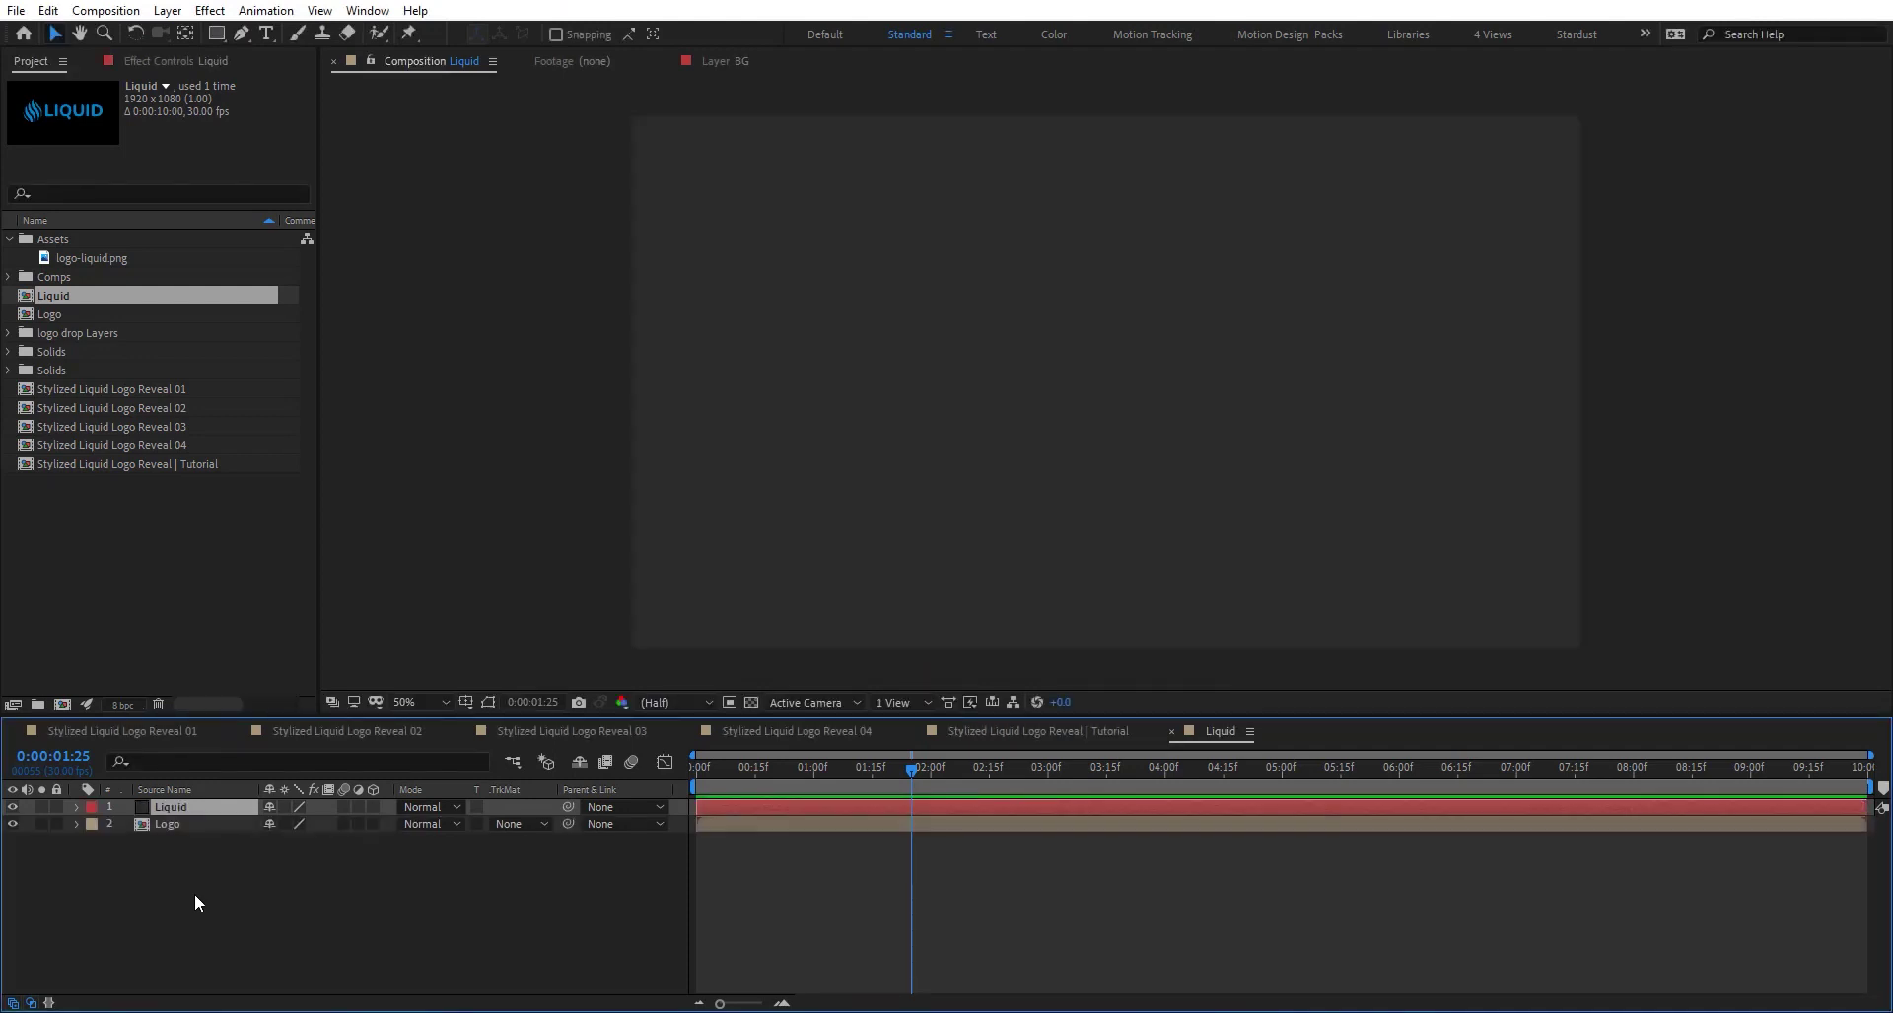
- Apply Turbulent Displace to the Liquid solid and pick the Ellipse tool
{"action": "key", "text": "ctrl+space"}
{"action": "type", "text": "turb"}
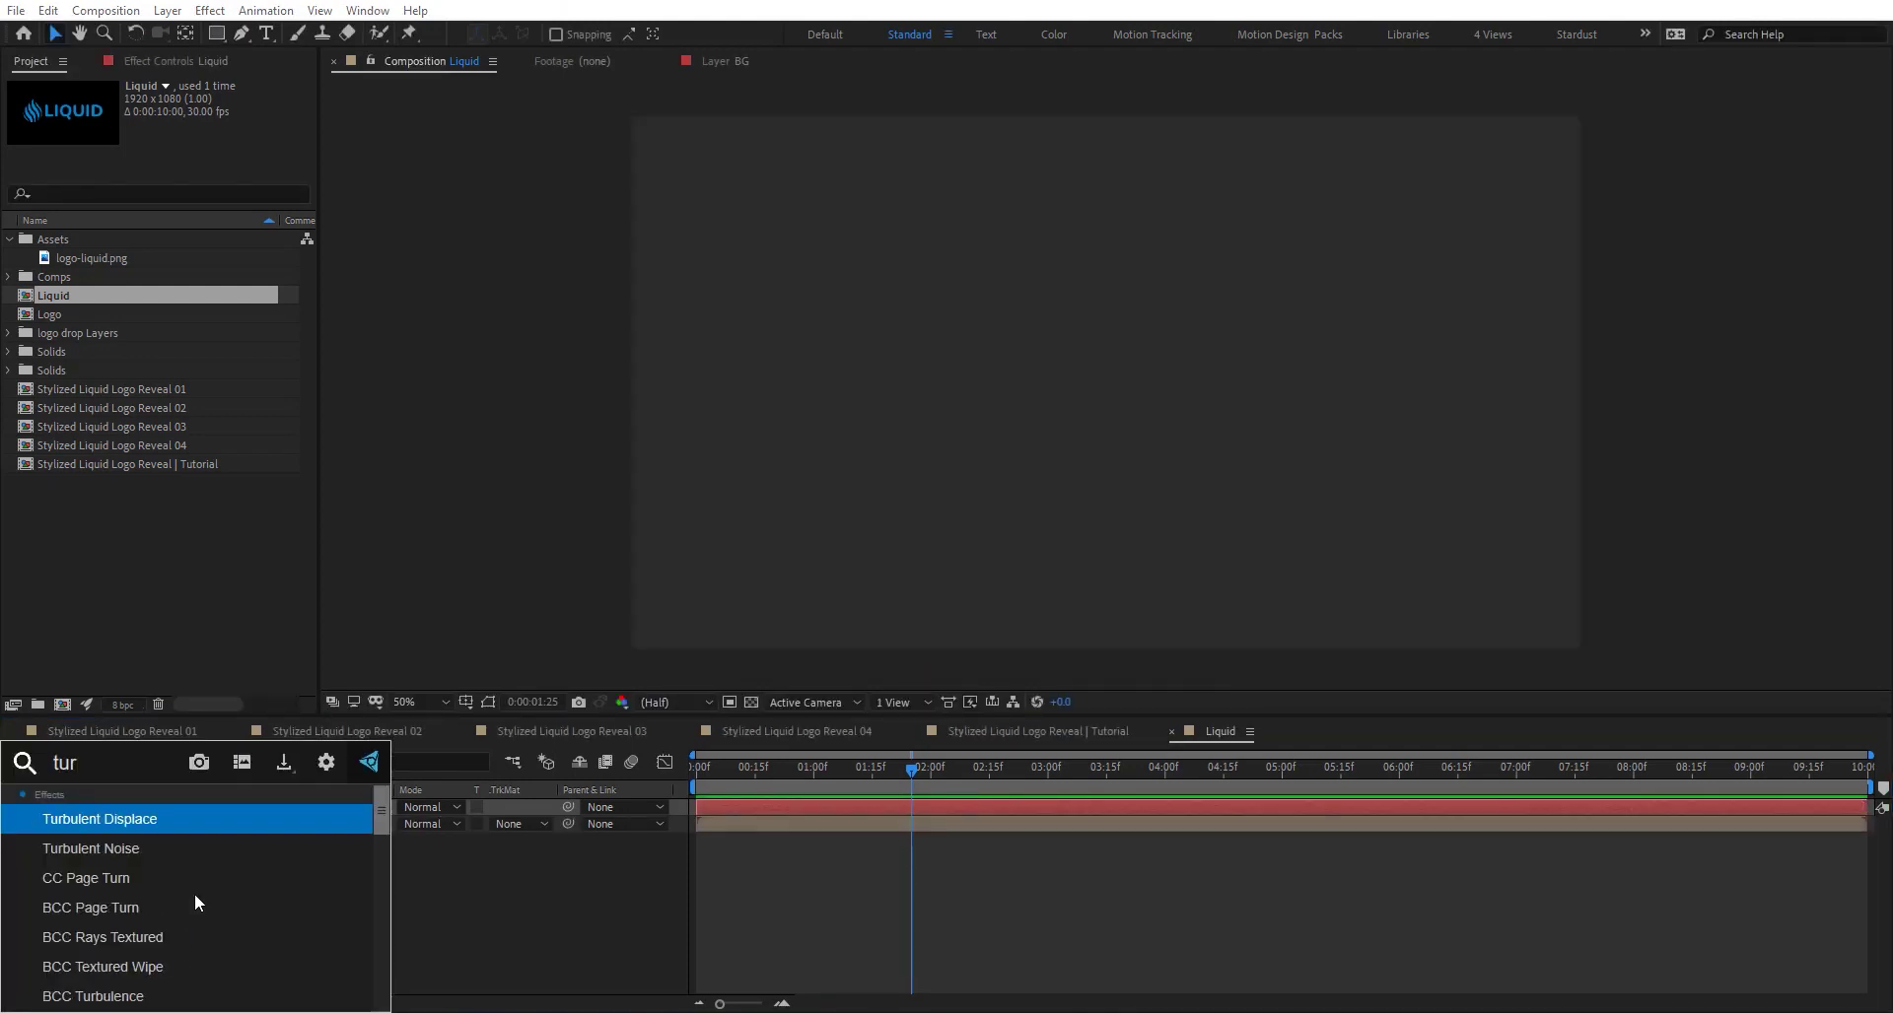
{"action": "key", "text": "Return"}
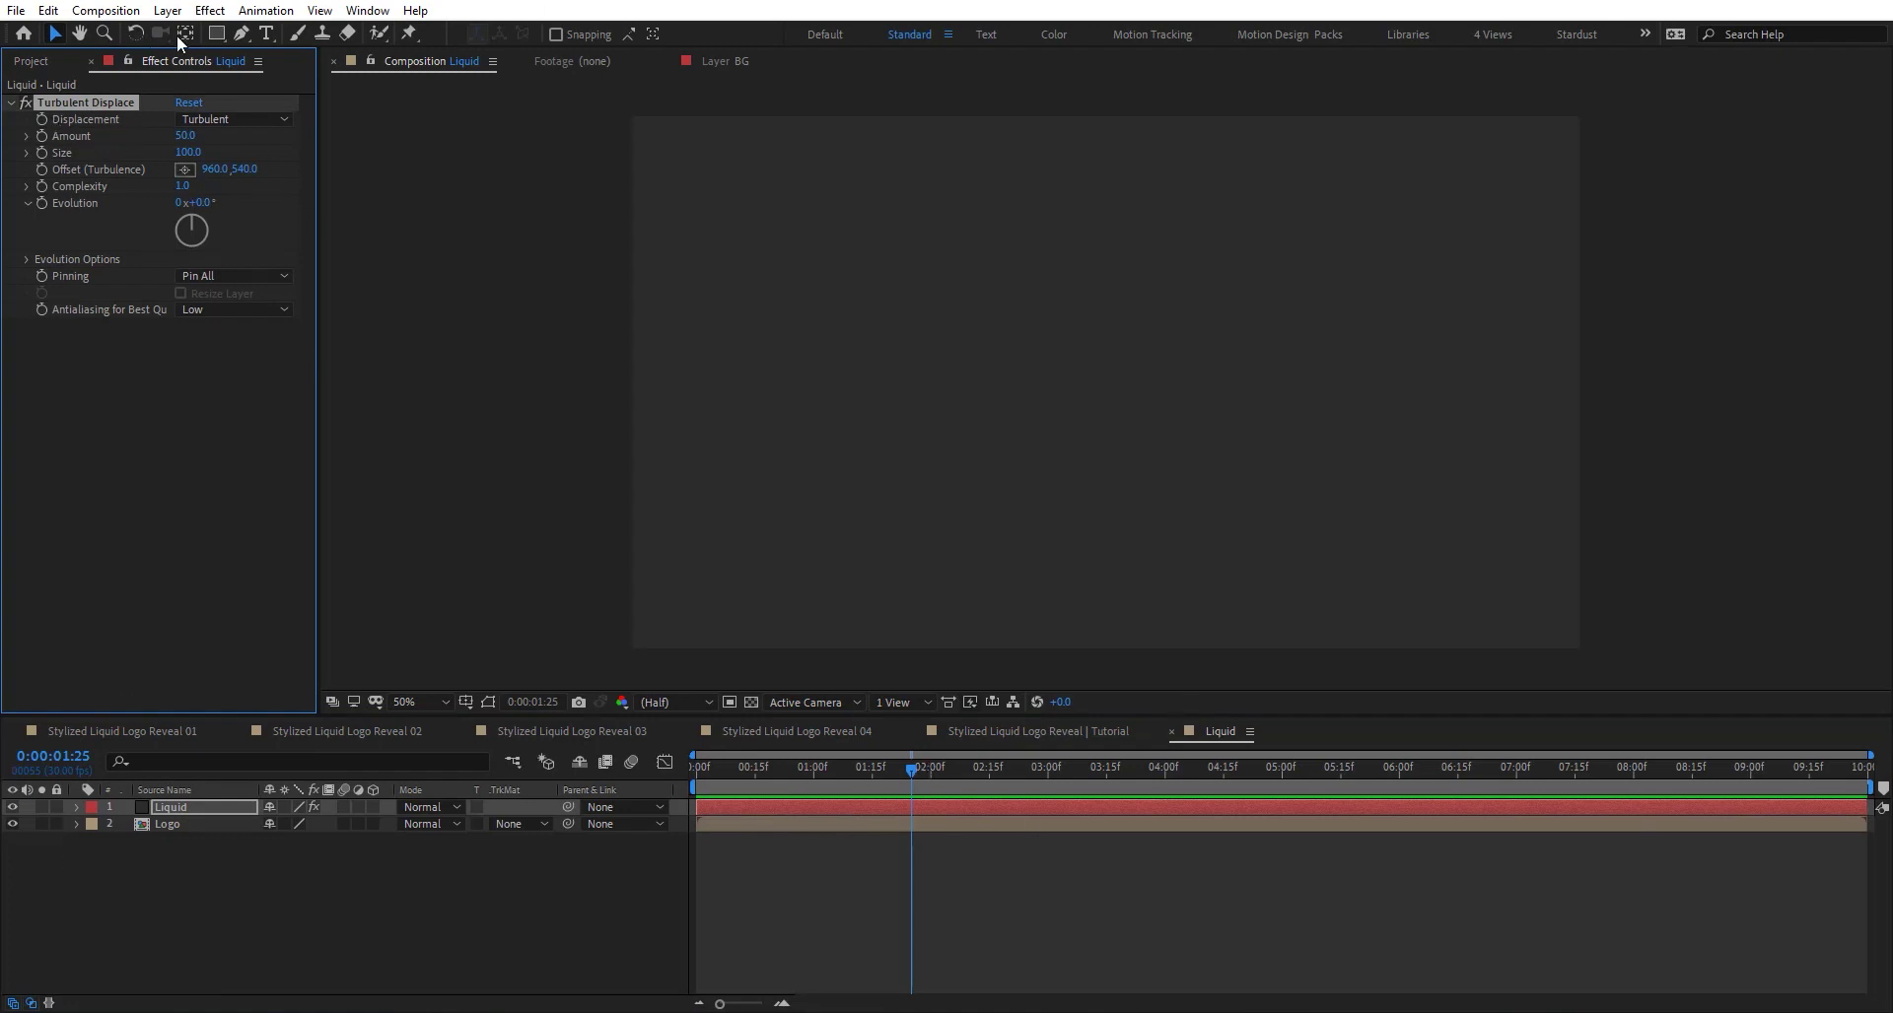
{"action": "left_click", "coordinate": [216, 32]}
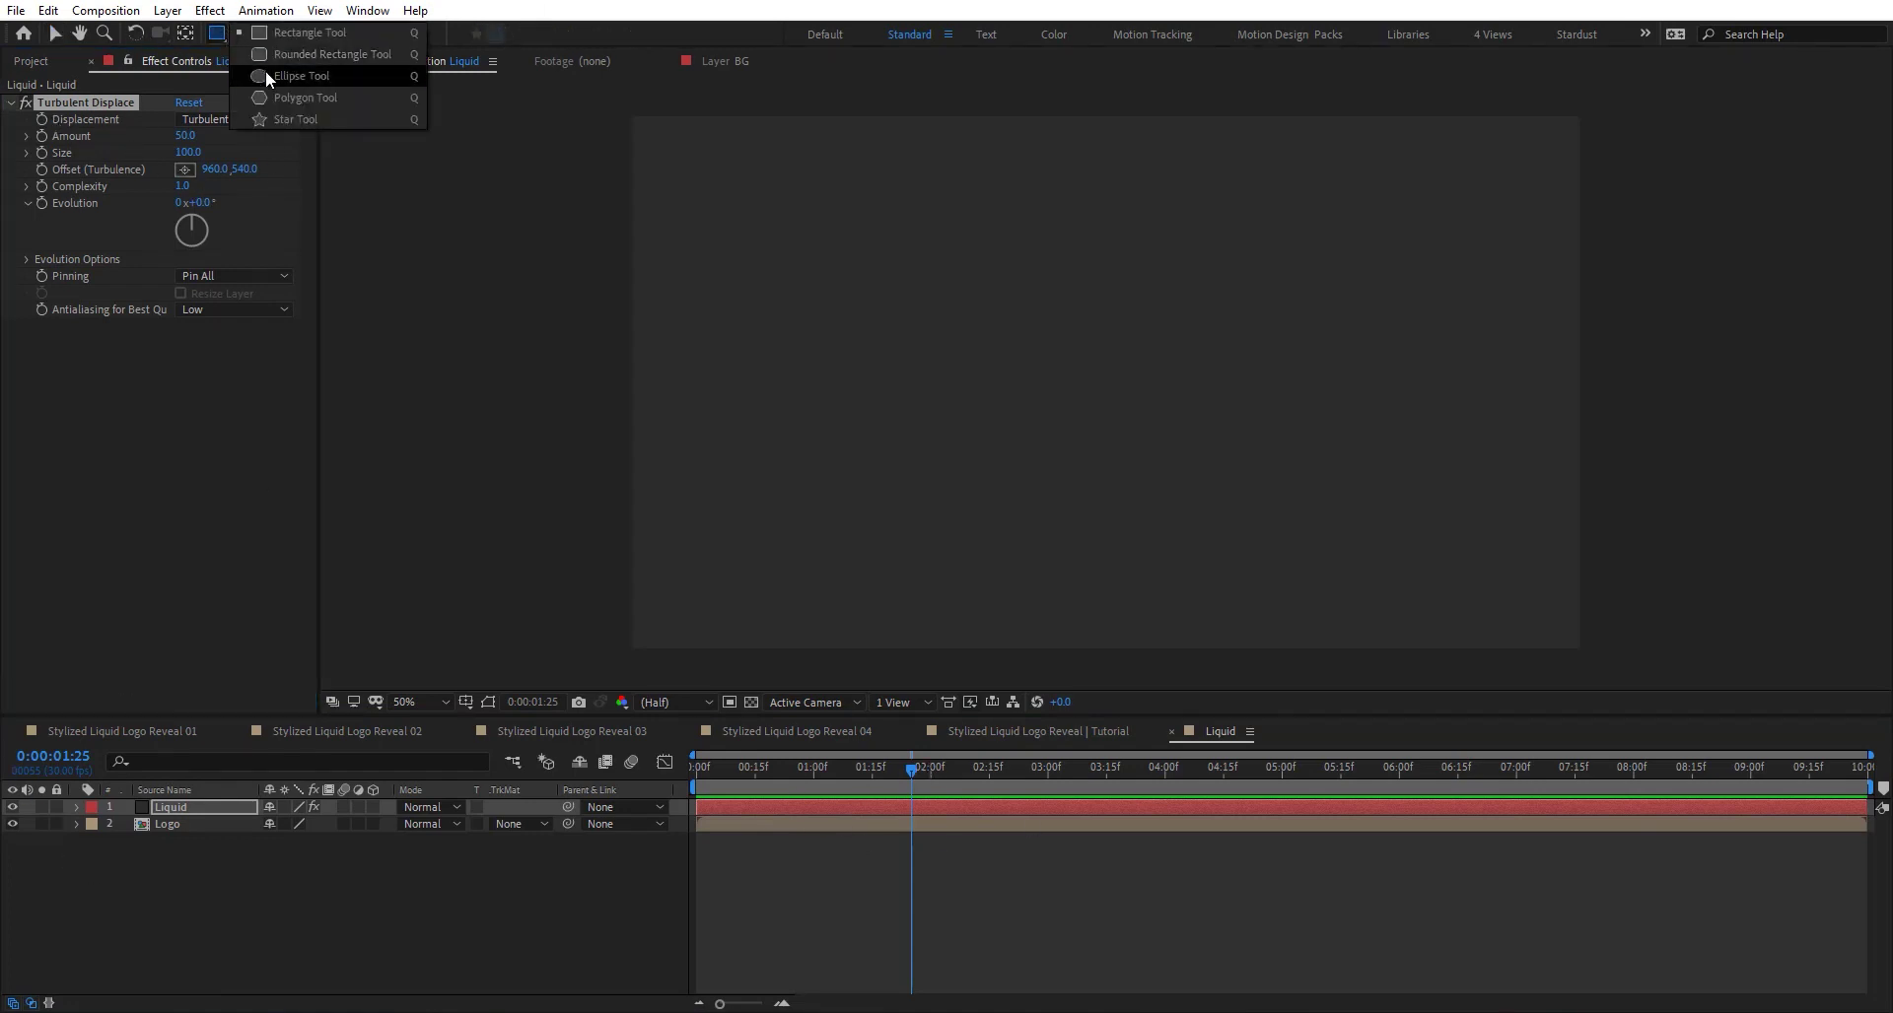
{"action": "left_click", "coordinate": [266, 78]}
- Draw a circular ellipse mask at the centre of the Liquid layer
{"action": "left_click_drag", "start_coordinate": [1035, 299], "coordinate": [1277, 551]}
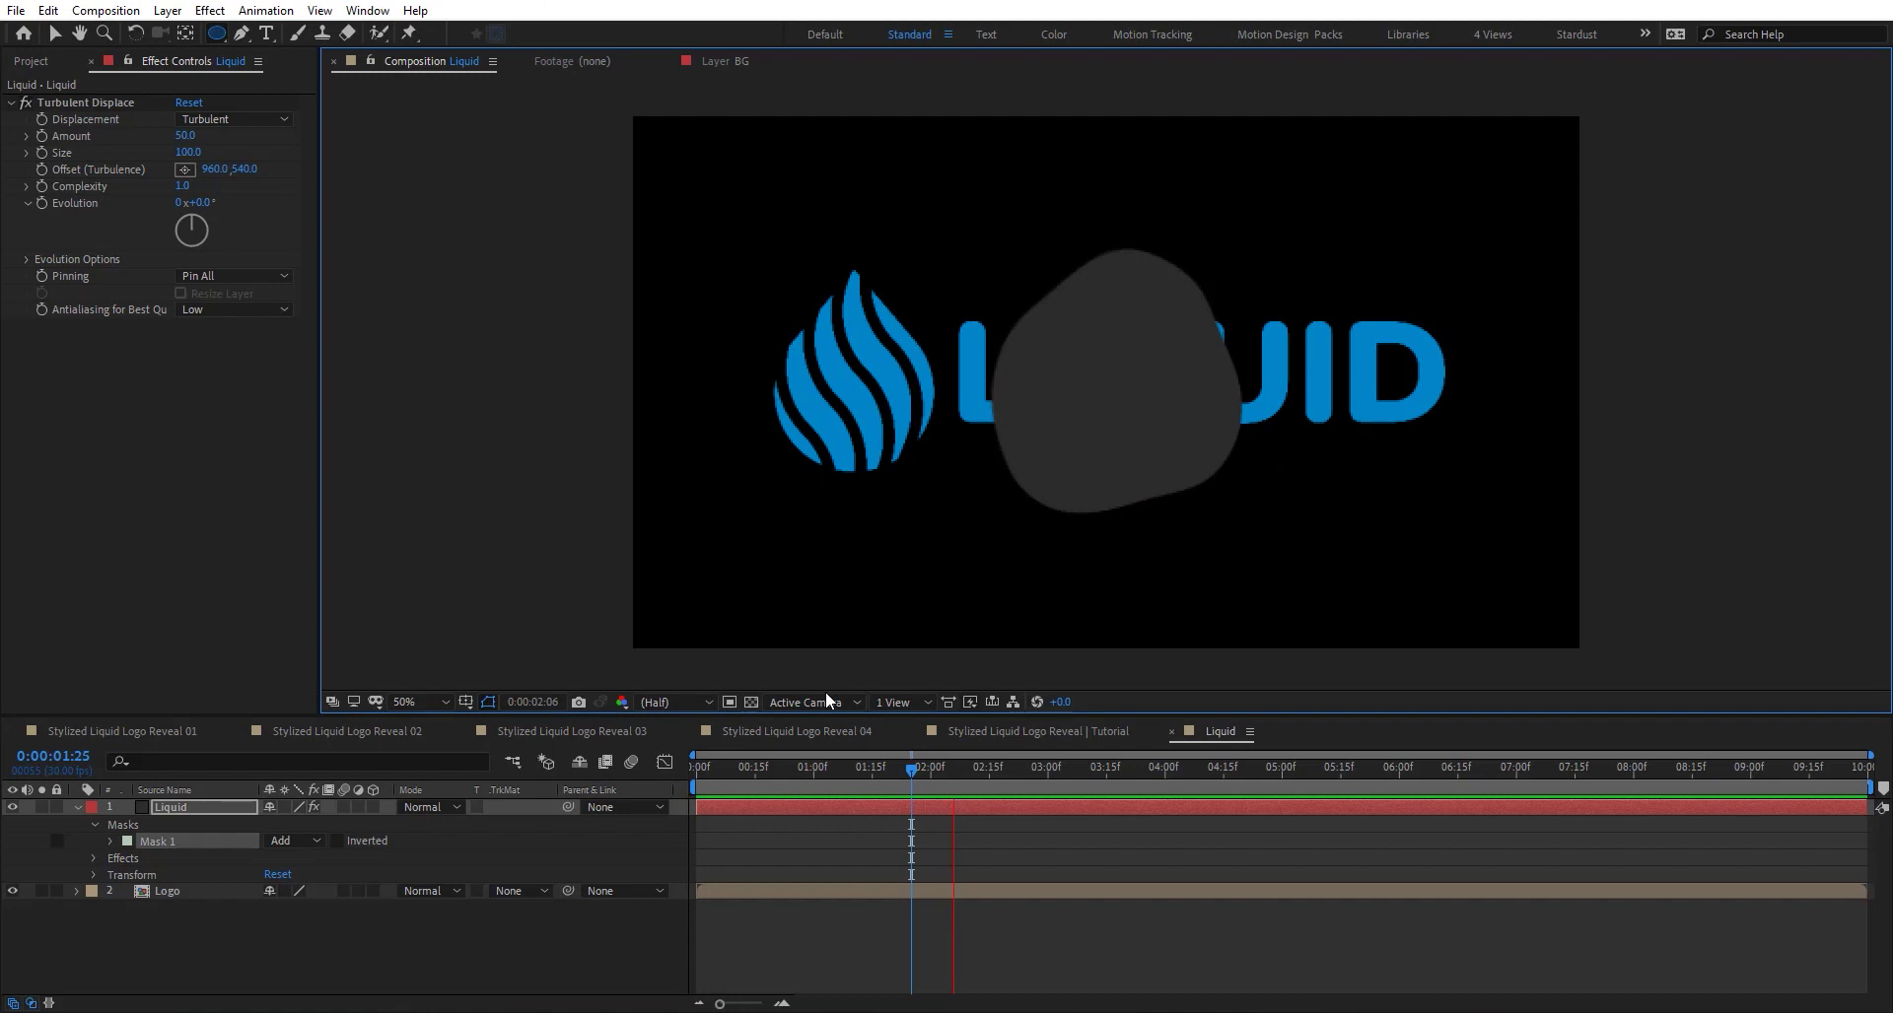
{"action": "left_click", "coordinate": [916, 788]}
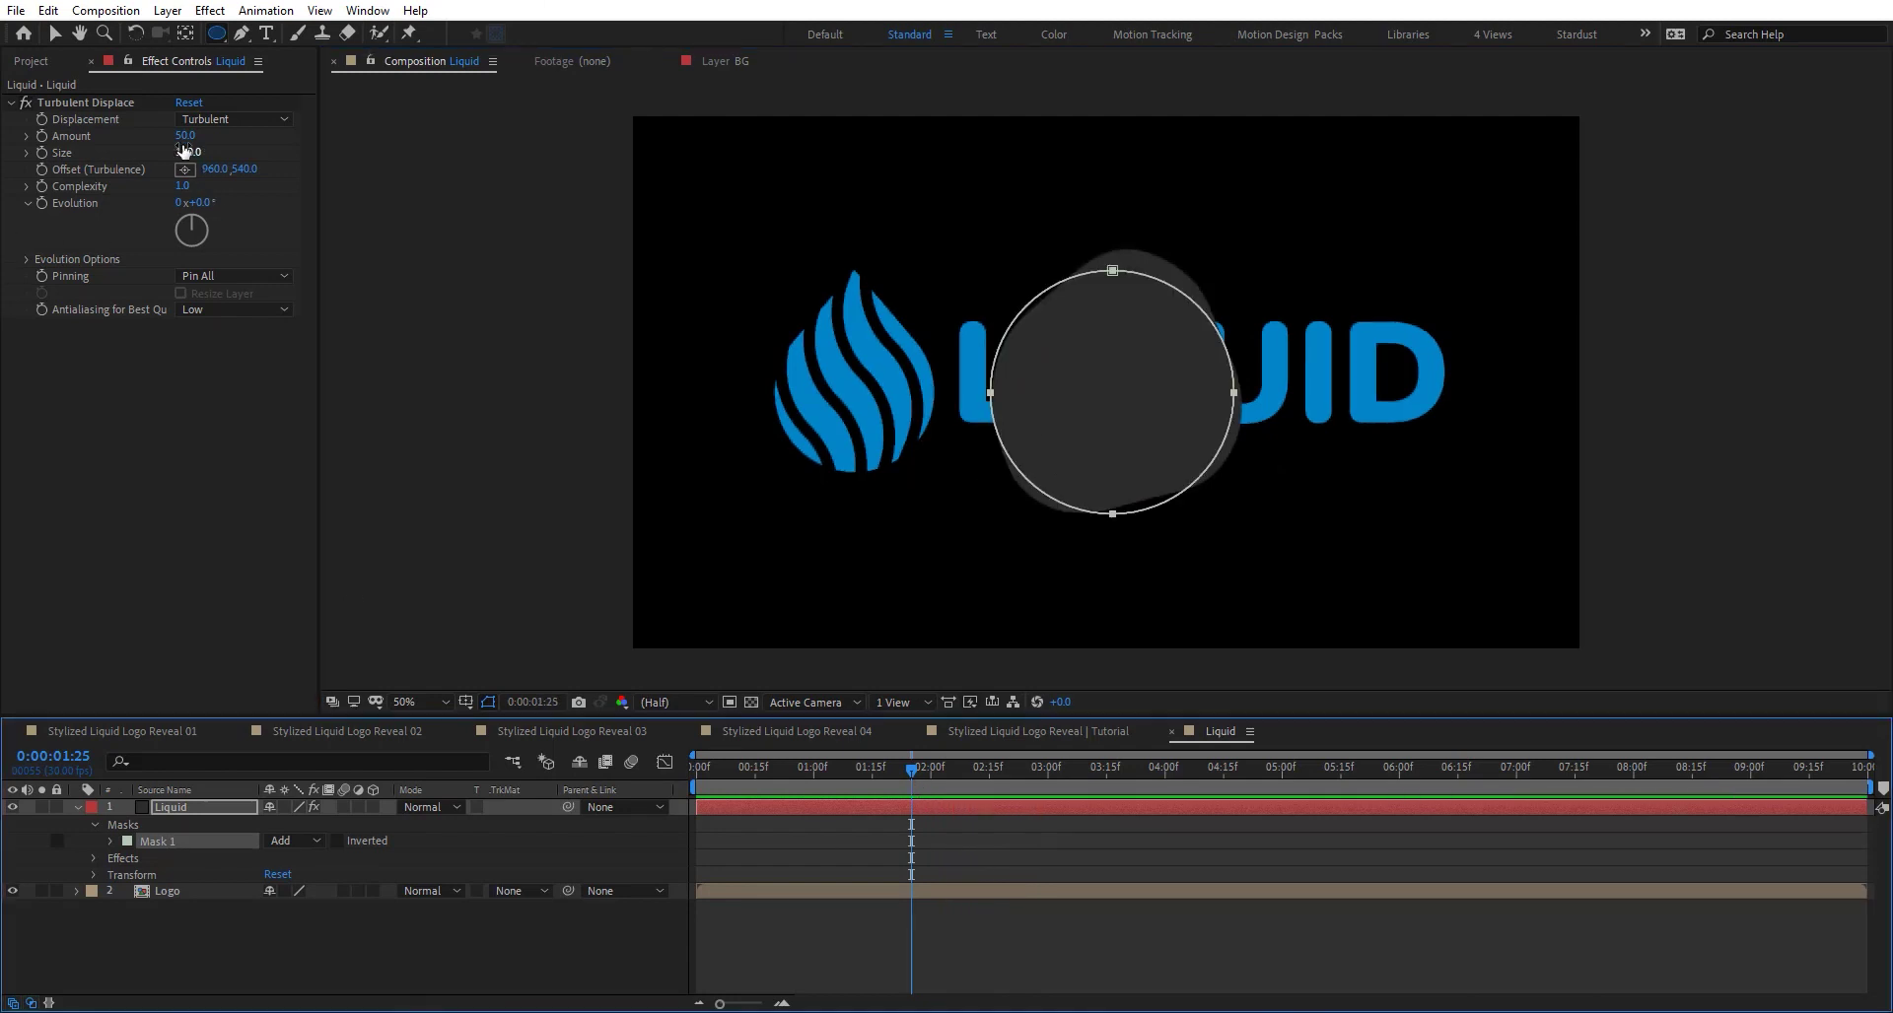
{"action": "left_click", "coordinate": [39, 111]}
{"action": "left_click", "coordinate": [1035, 949]}
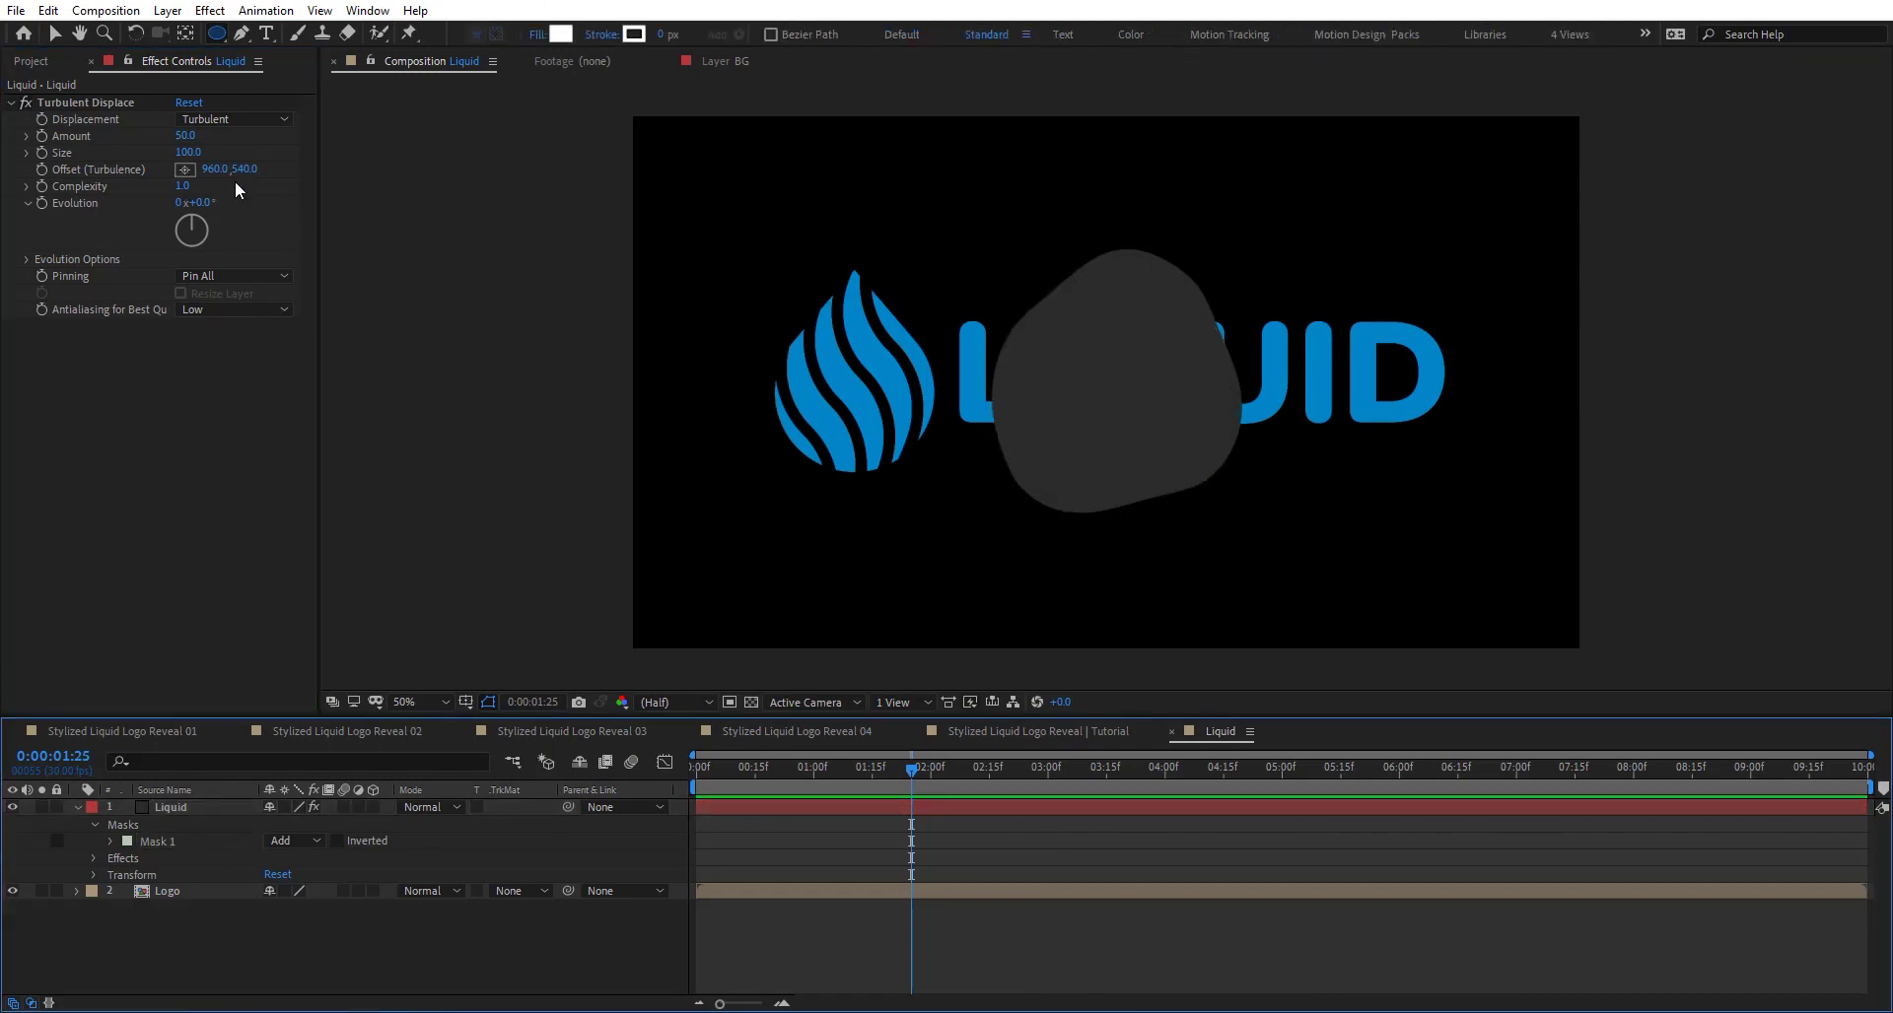
- Set Turbulent Displace Amount to 1200 and Size to 30, keeping Evolution at 0
{"action": "left_click_drag", "start_coordinate": [223, 204], "coordinate": [404, 213]}
{"action": "key", "text": "ctrl+z"}
{"action": "left_click_drag", "start_coordinate": [185, 135], "coordinate": [309, 176]}
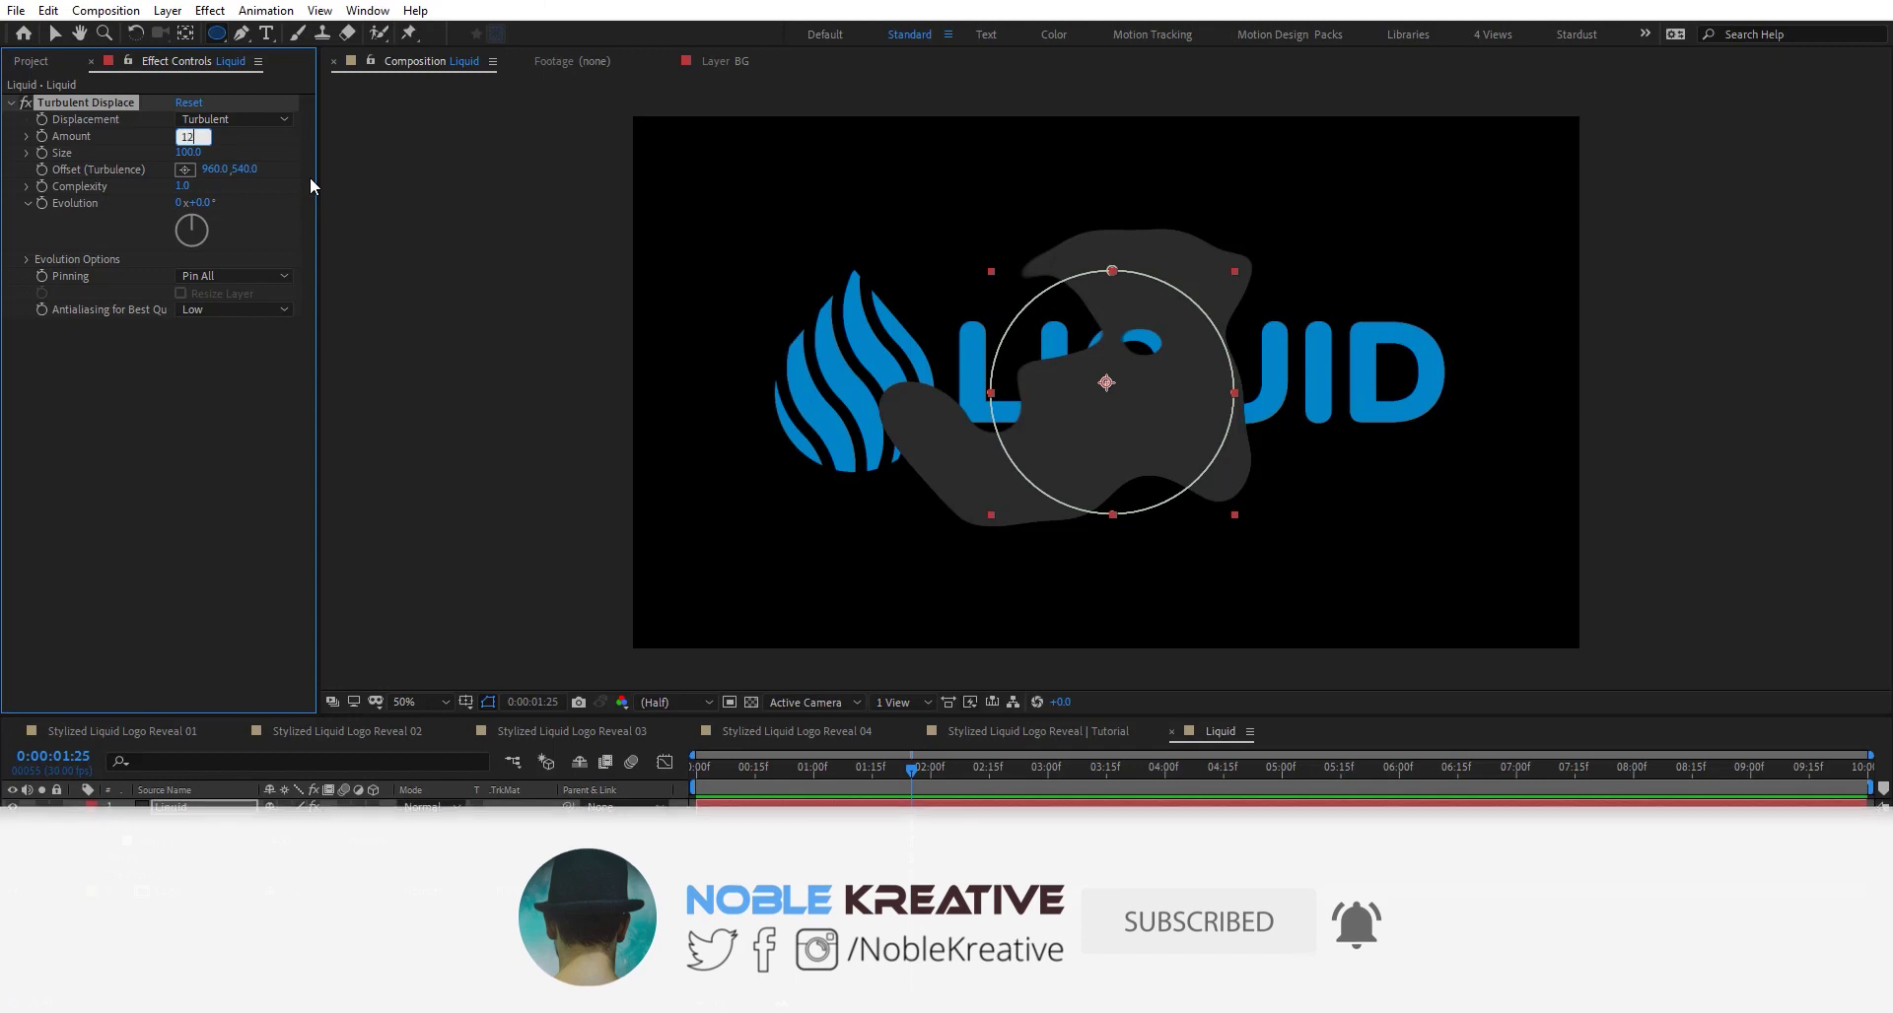
{"action": "left_click", "coordinate": [187, 155]}
{"action": "type", "text": "30"}
{"action": "key", "text": "Return"}
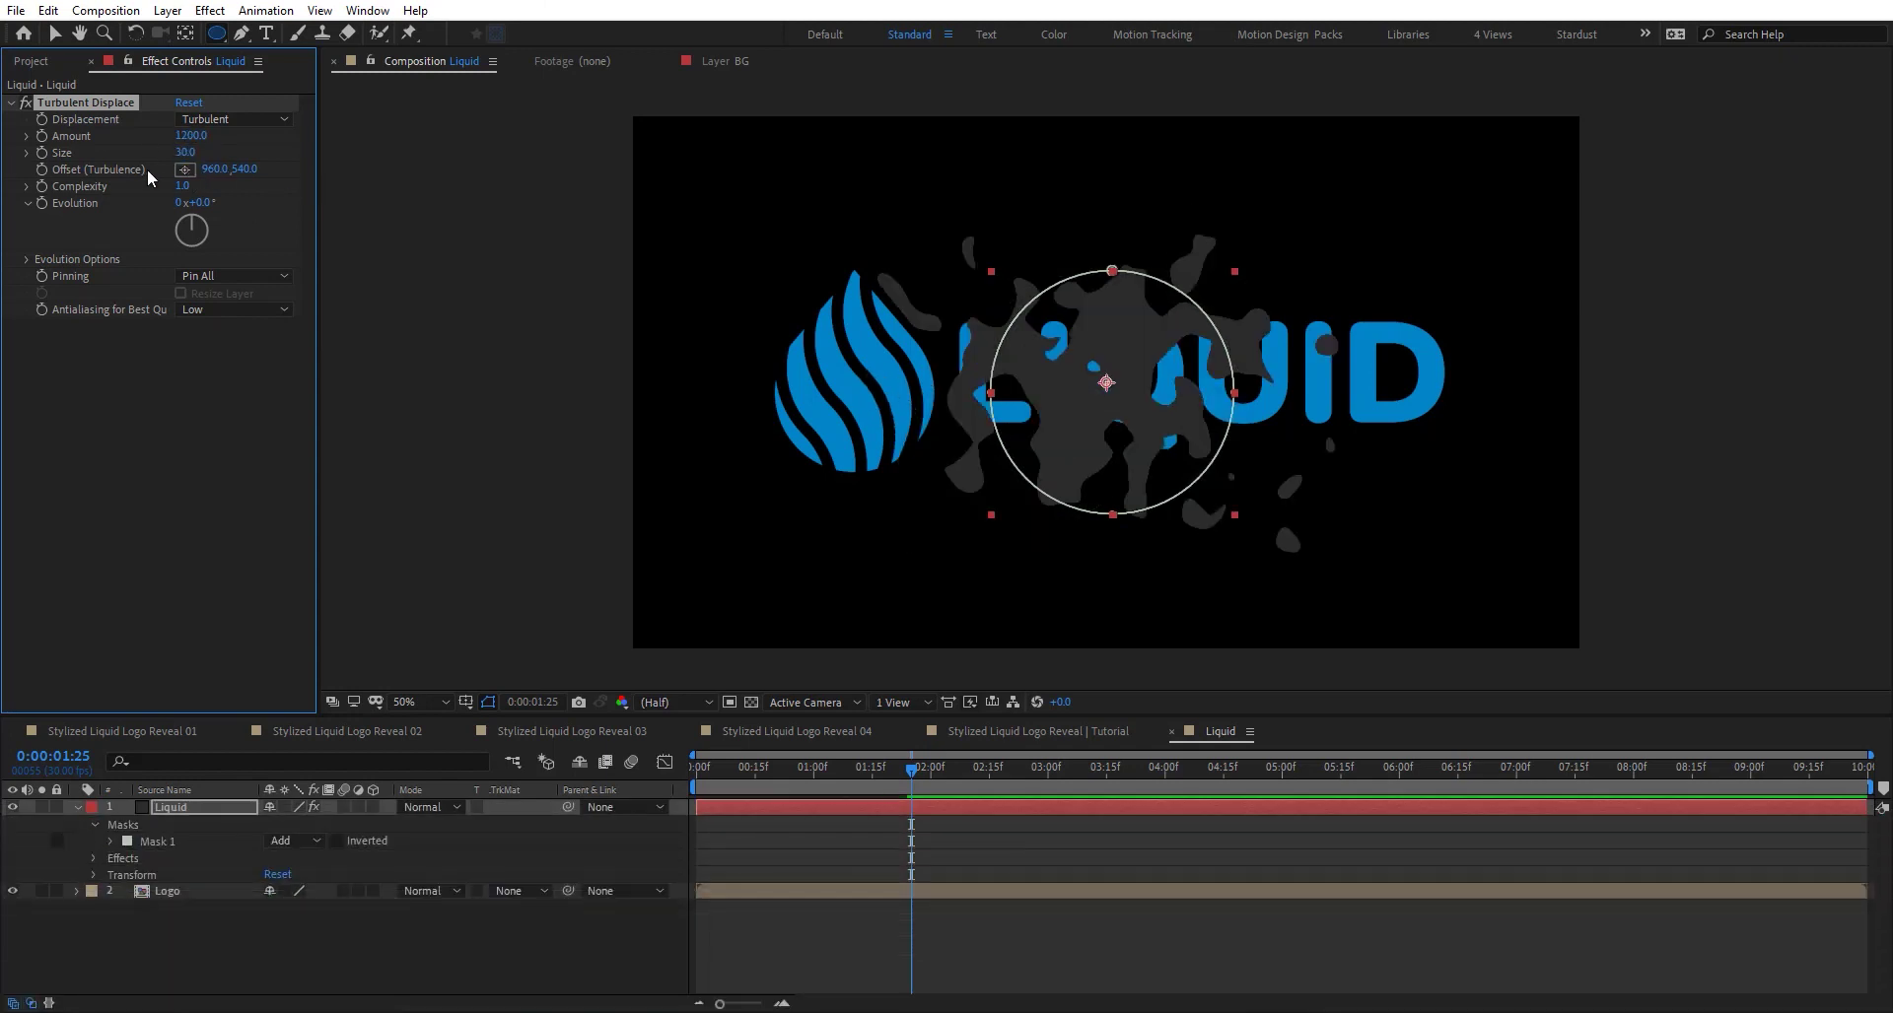
{"action": "key", "text": "v"}
{"action": "left_click_drag", "start_coordinate": [910, 769], "coordinate": [660, 784]}
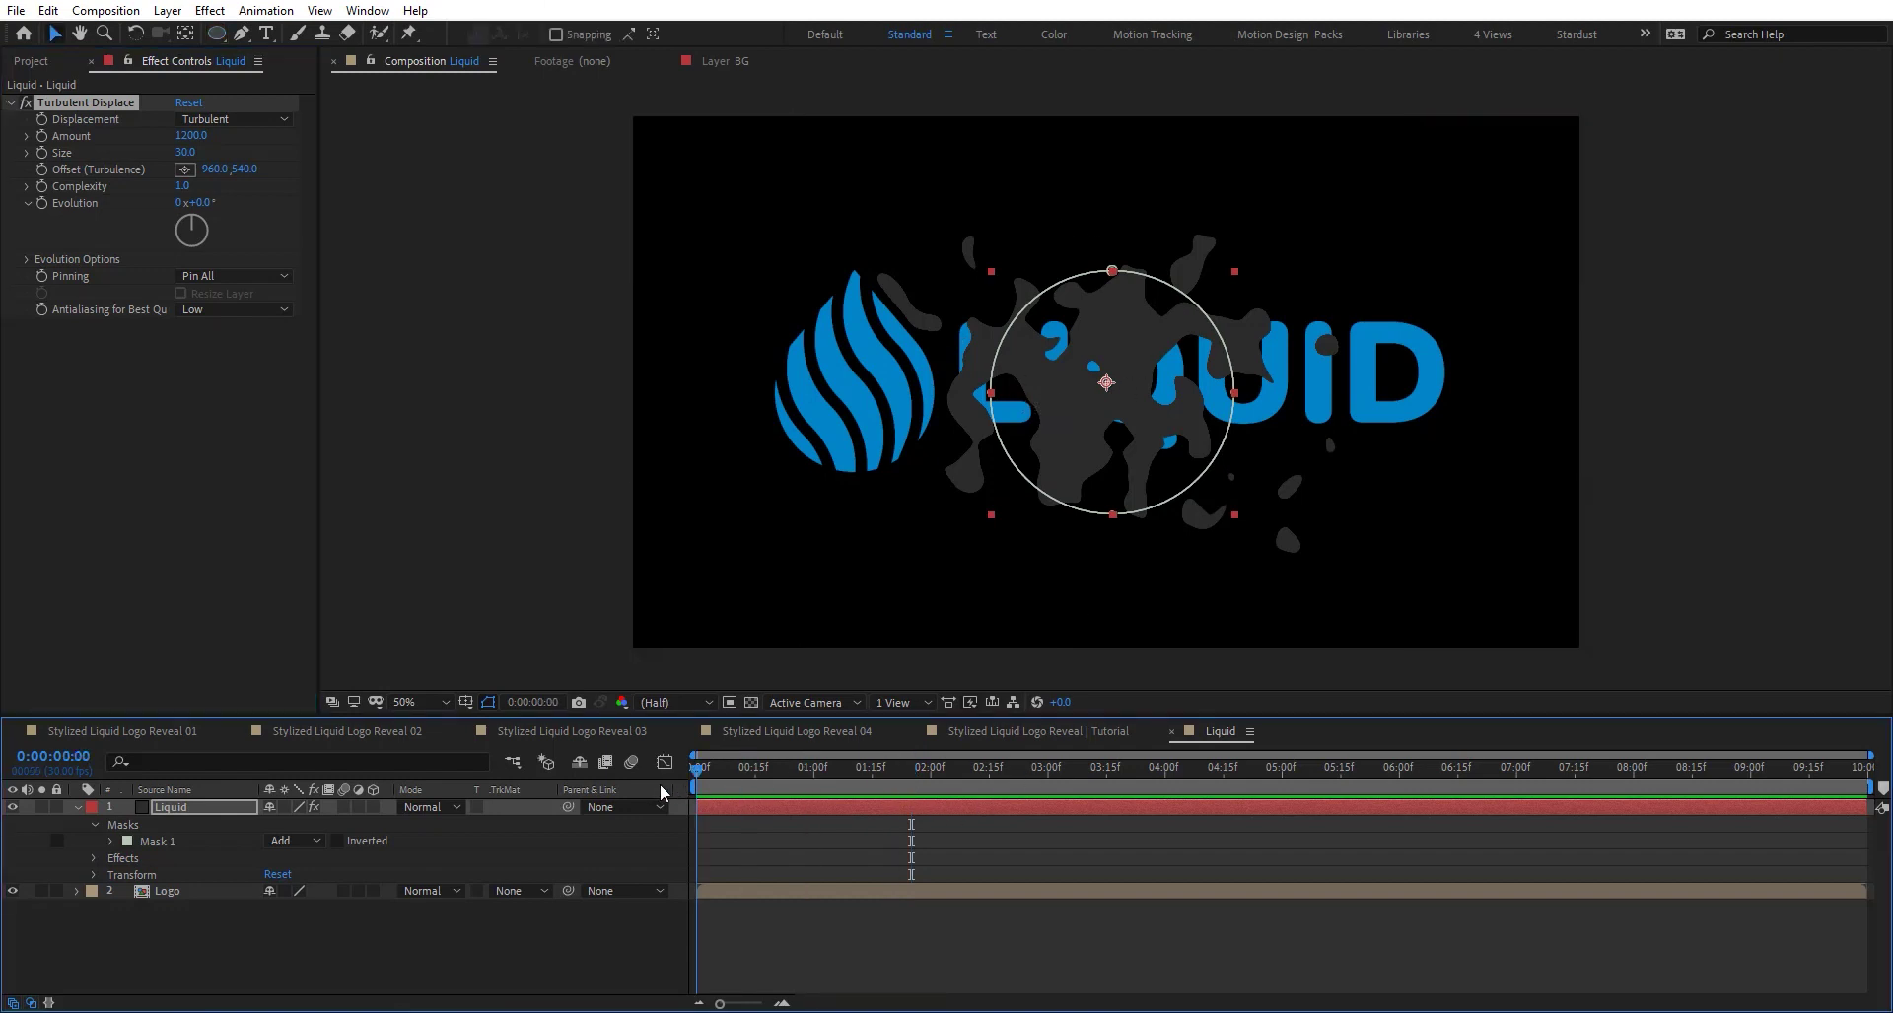
- Keyframe the Liquid Mask Expansion from -276 px at the start to 646 px later
{"action": "left_click", "coordinate": [197, 813]}
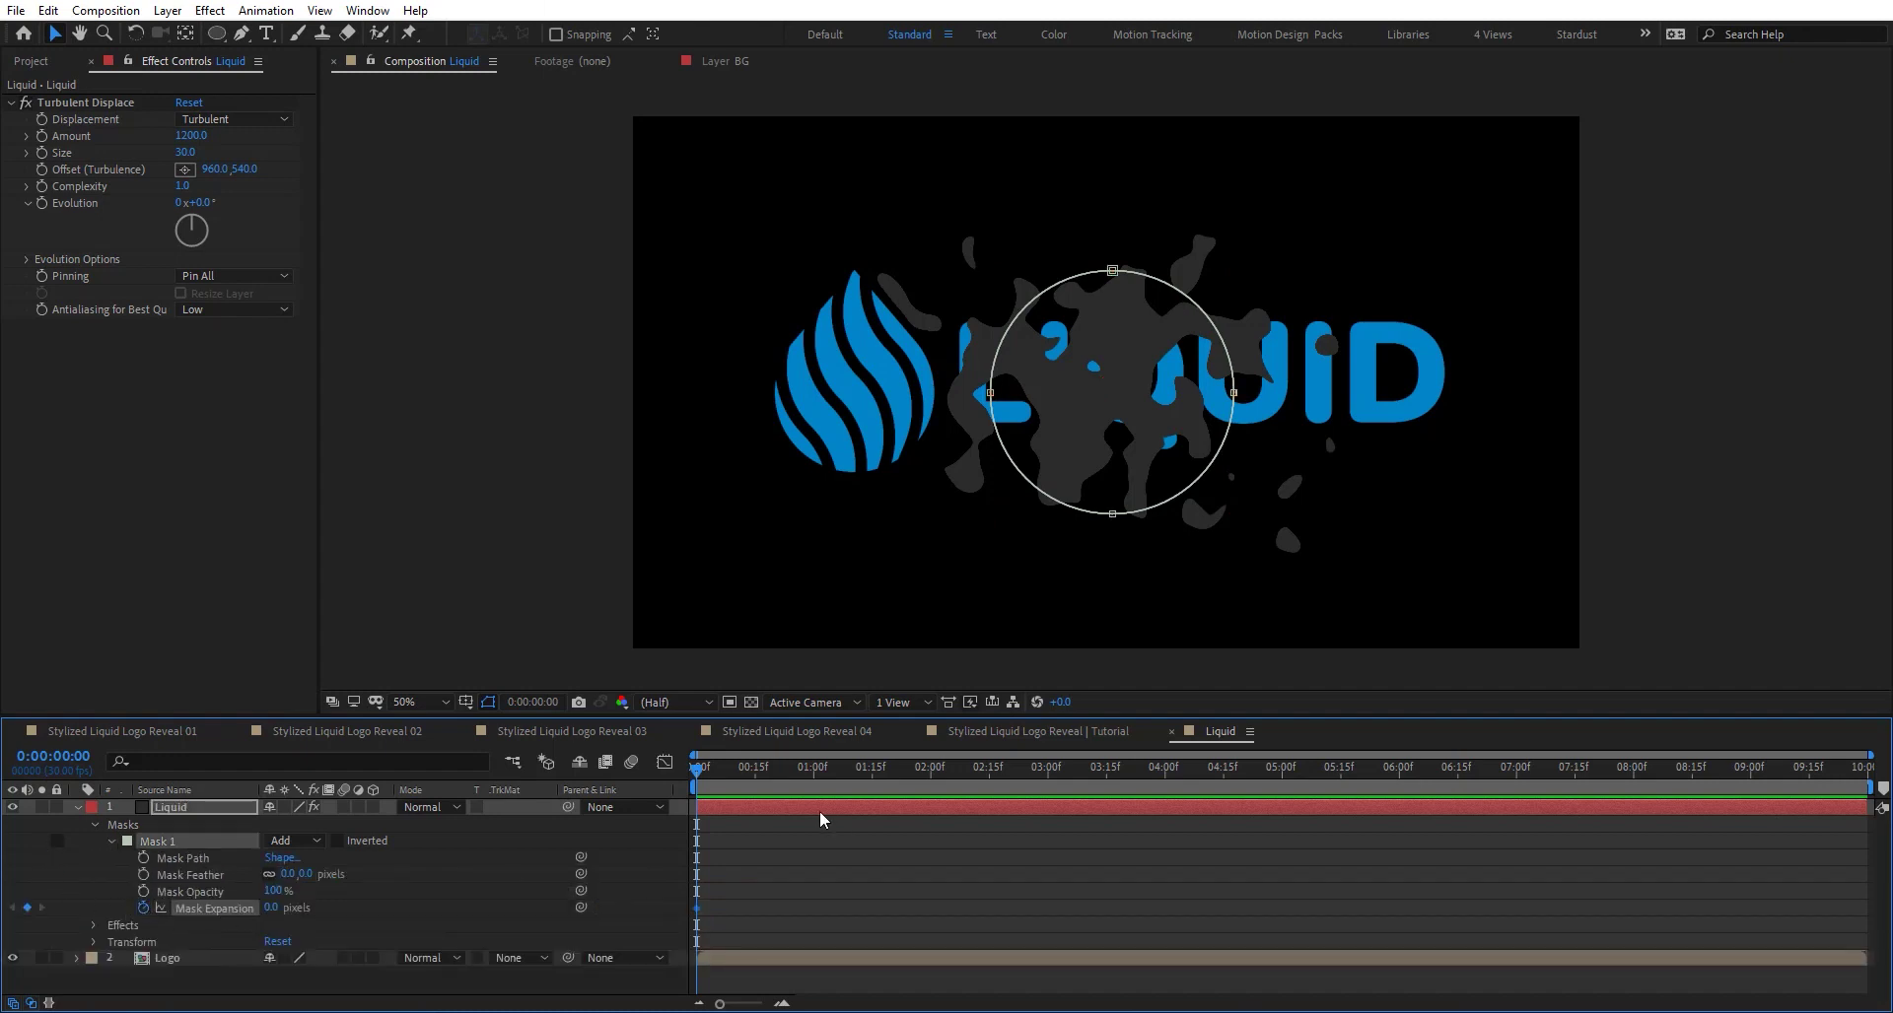
{"action": "left_click_drag", "start_coordinate": [278, 920], "coordinate": [201, 911]}
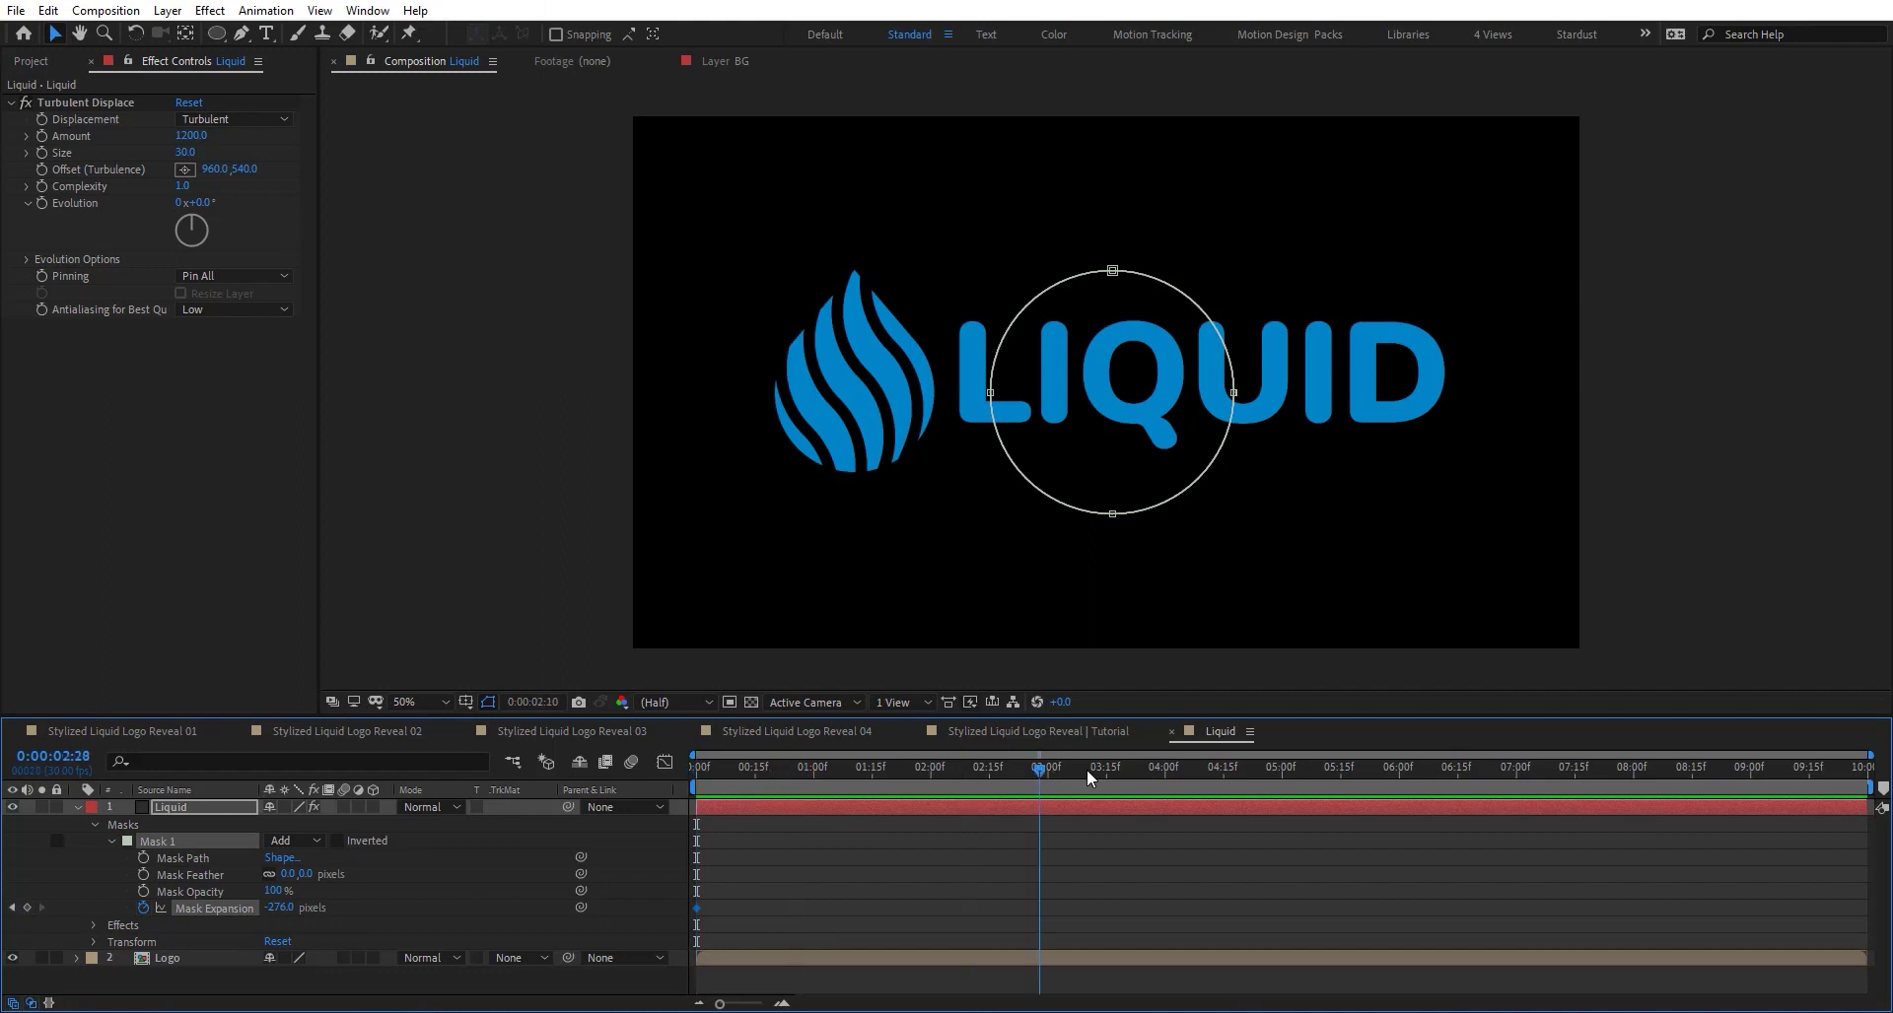
{"action": "left_click", "coordinate": [1115, 771]}
{"action": "left_click_drag", "start_coordinate": [271, 914], "coordinate": [1157, 889]}
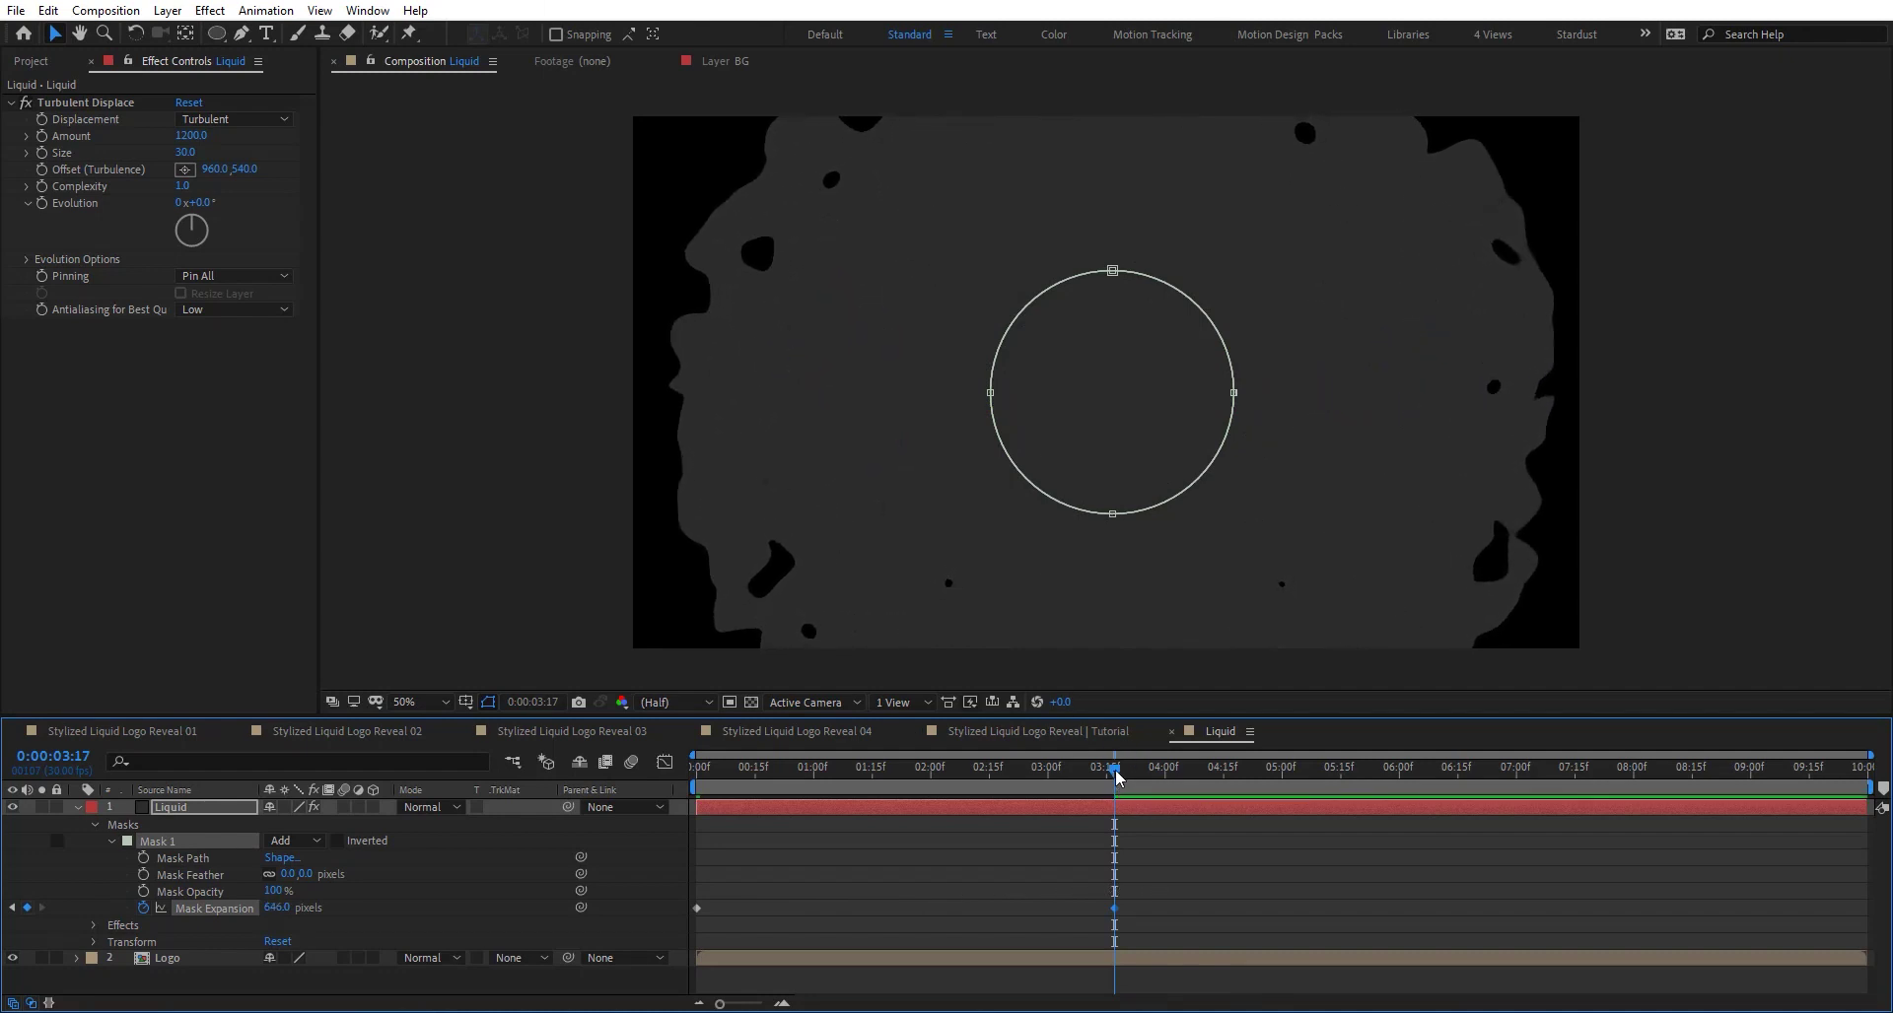
- Preview the growing liquid, then scrub back to around two seconds
{"action": "left_click", "coordinate": [1173, 786]}
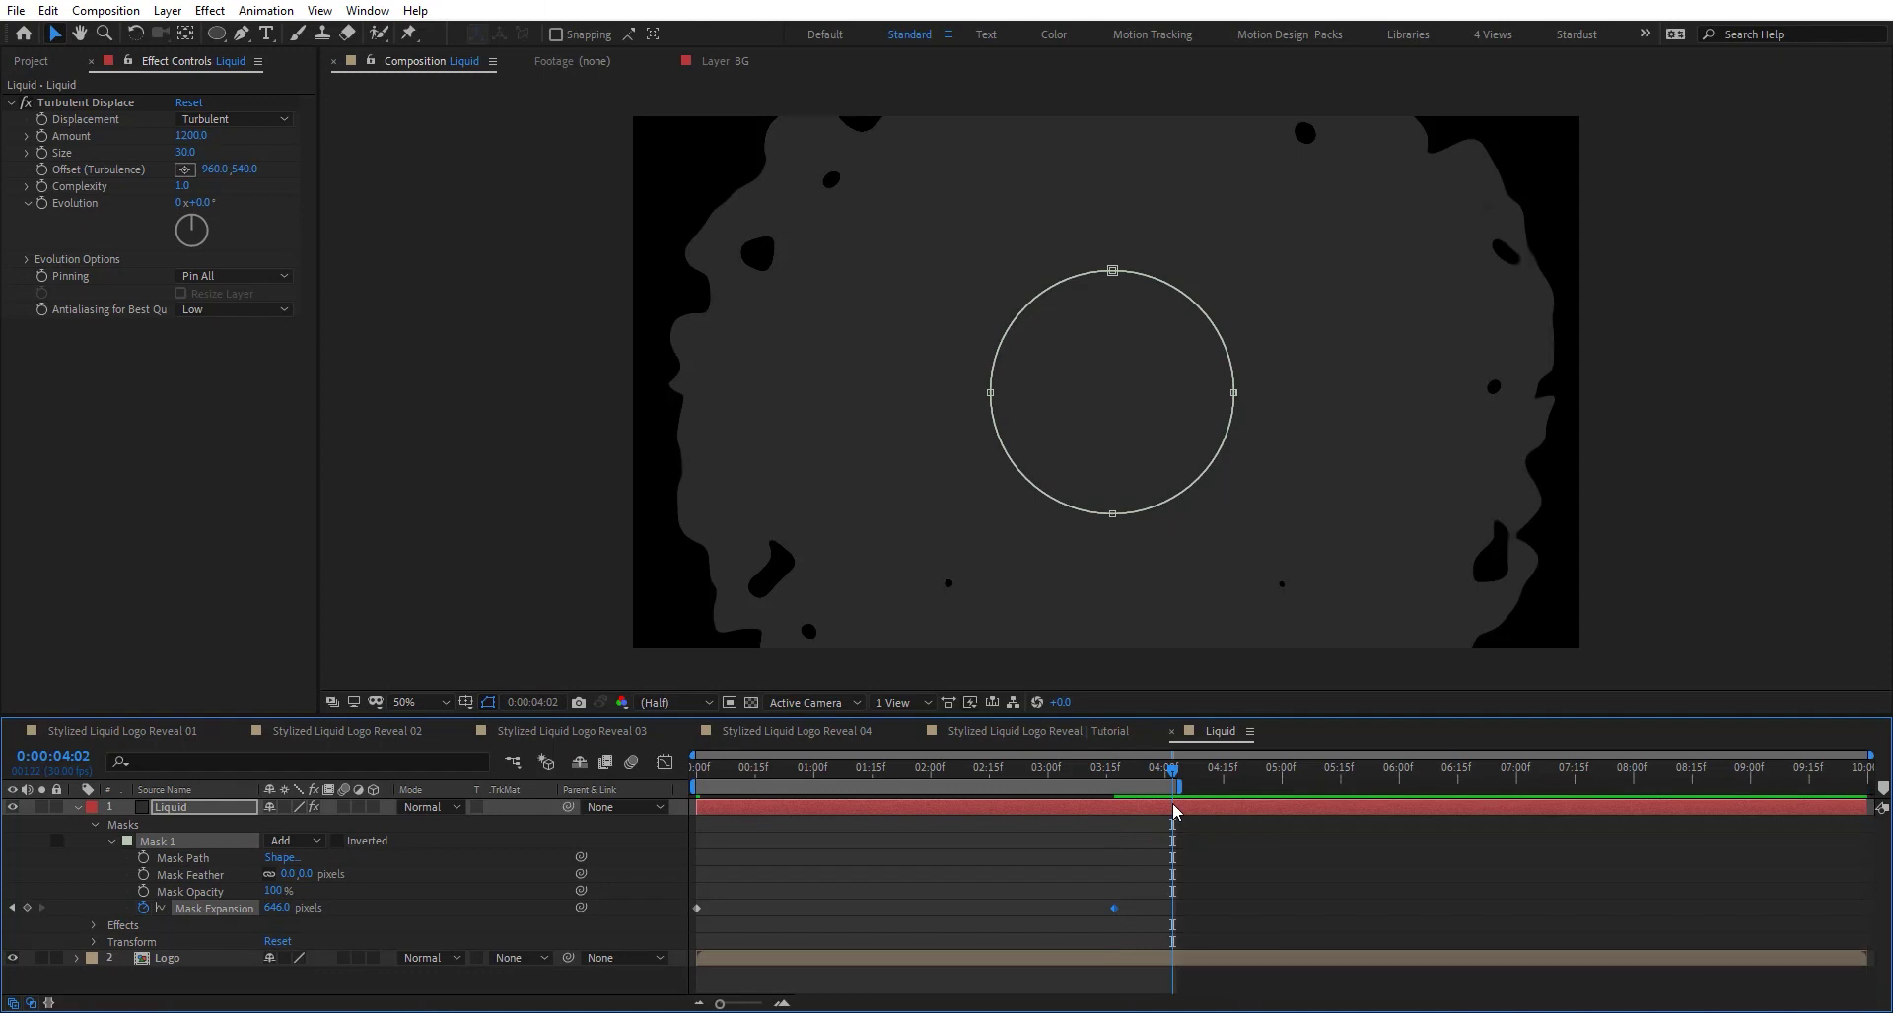
{"action": "key", "text": "space"}
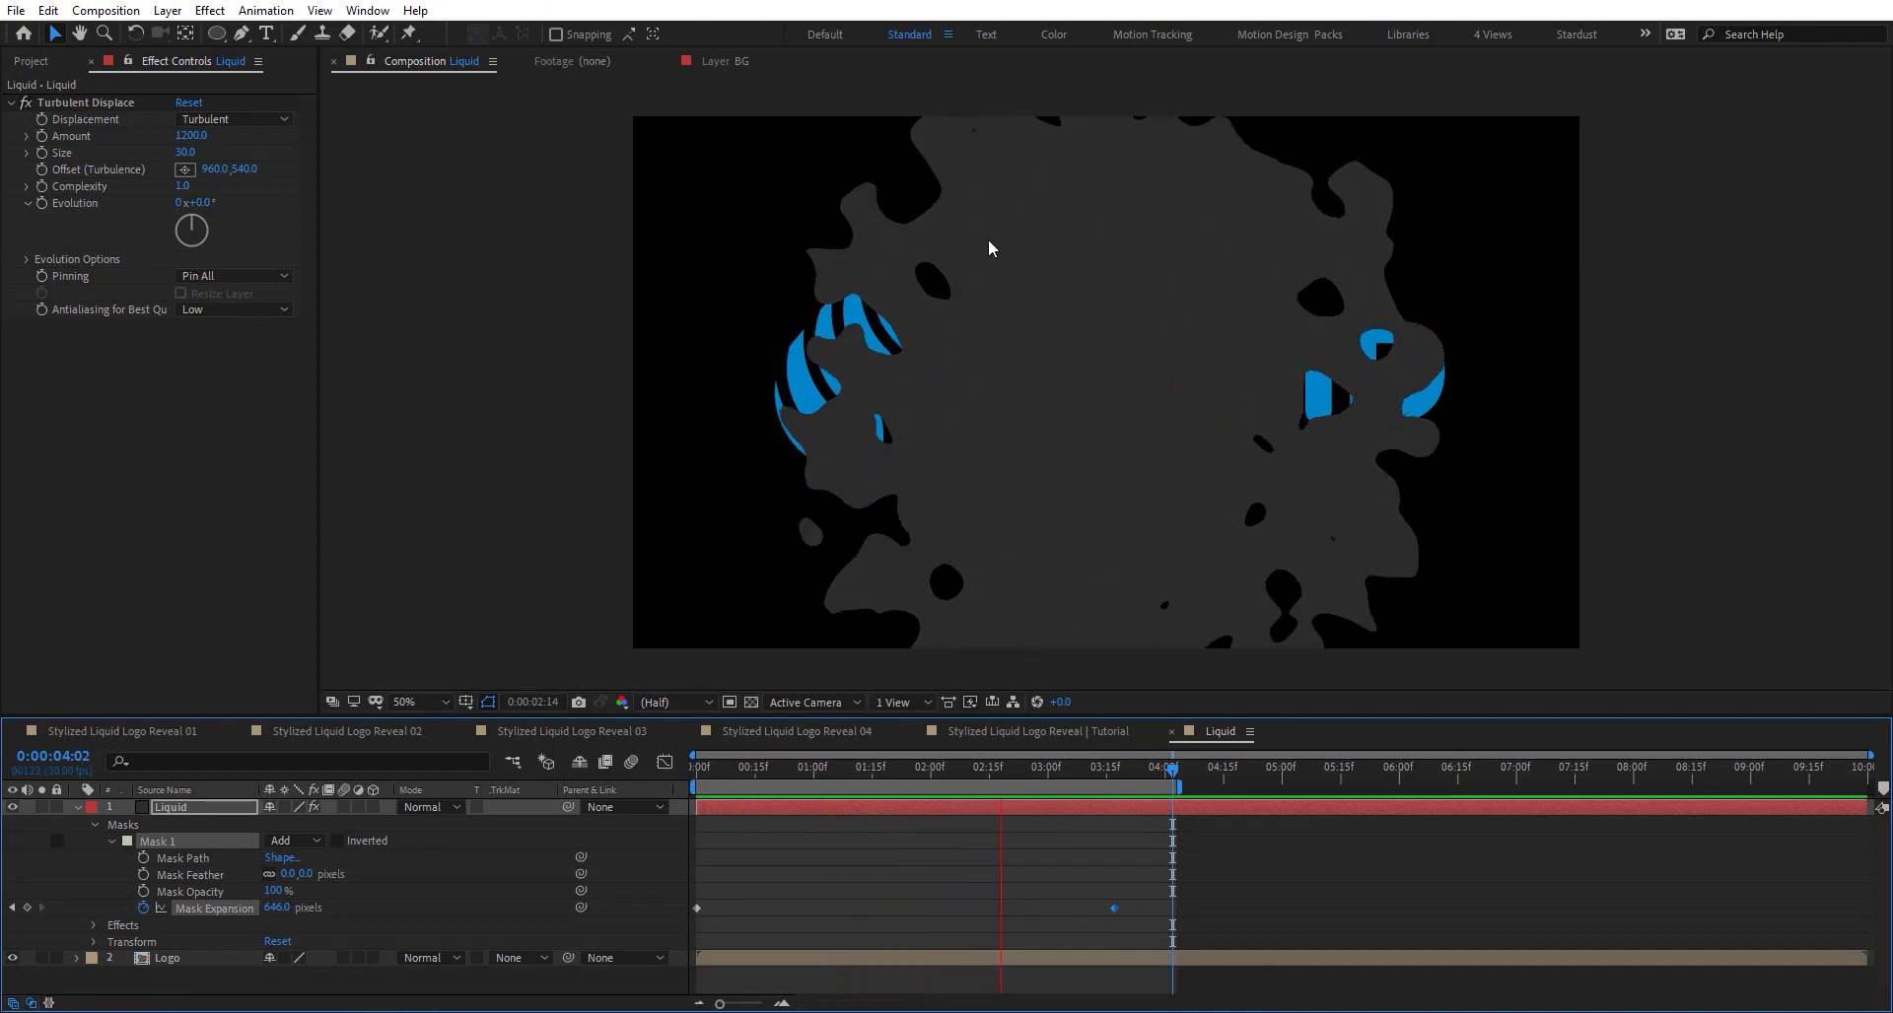
{"action": "key", "text": "space"}
{"action": "left_click_drag", "start_coordinate": [767, 765], "coordinate": [949, 777]}
- Set the Liquid layer's mode to Stencil Alpha and preview the reveal from the start
{"action": "left_click", "coordinate": [449, 808]}
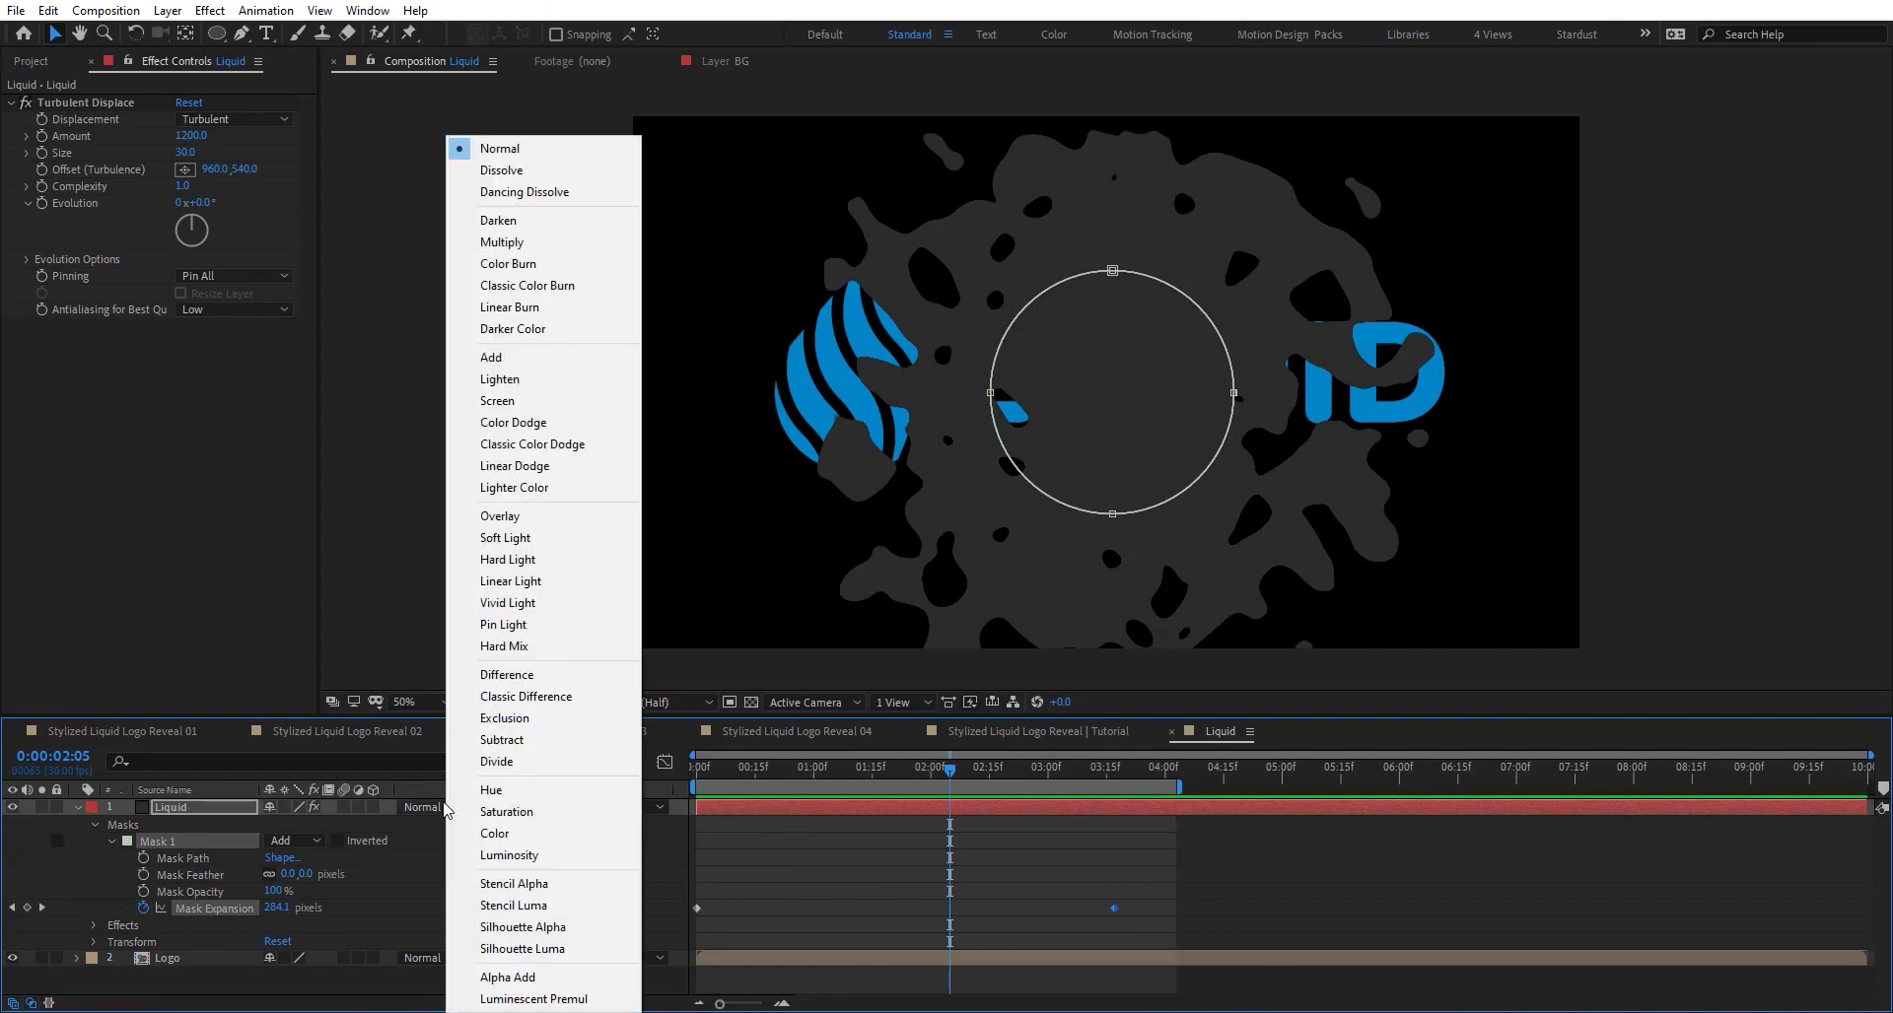
{"action": "left_click", "coordinate": [514, 884]}
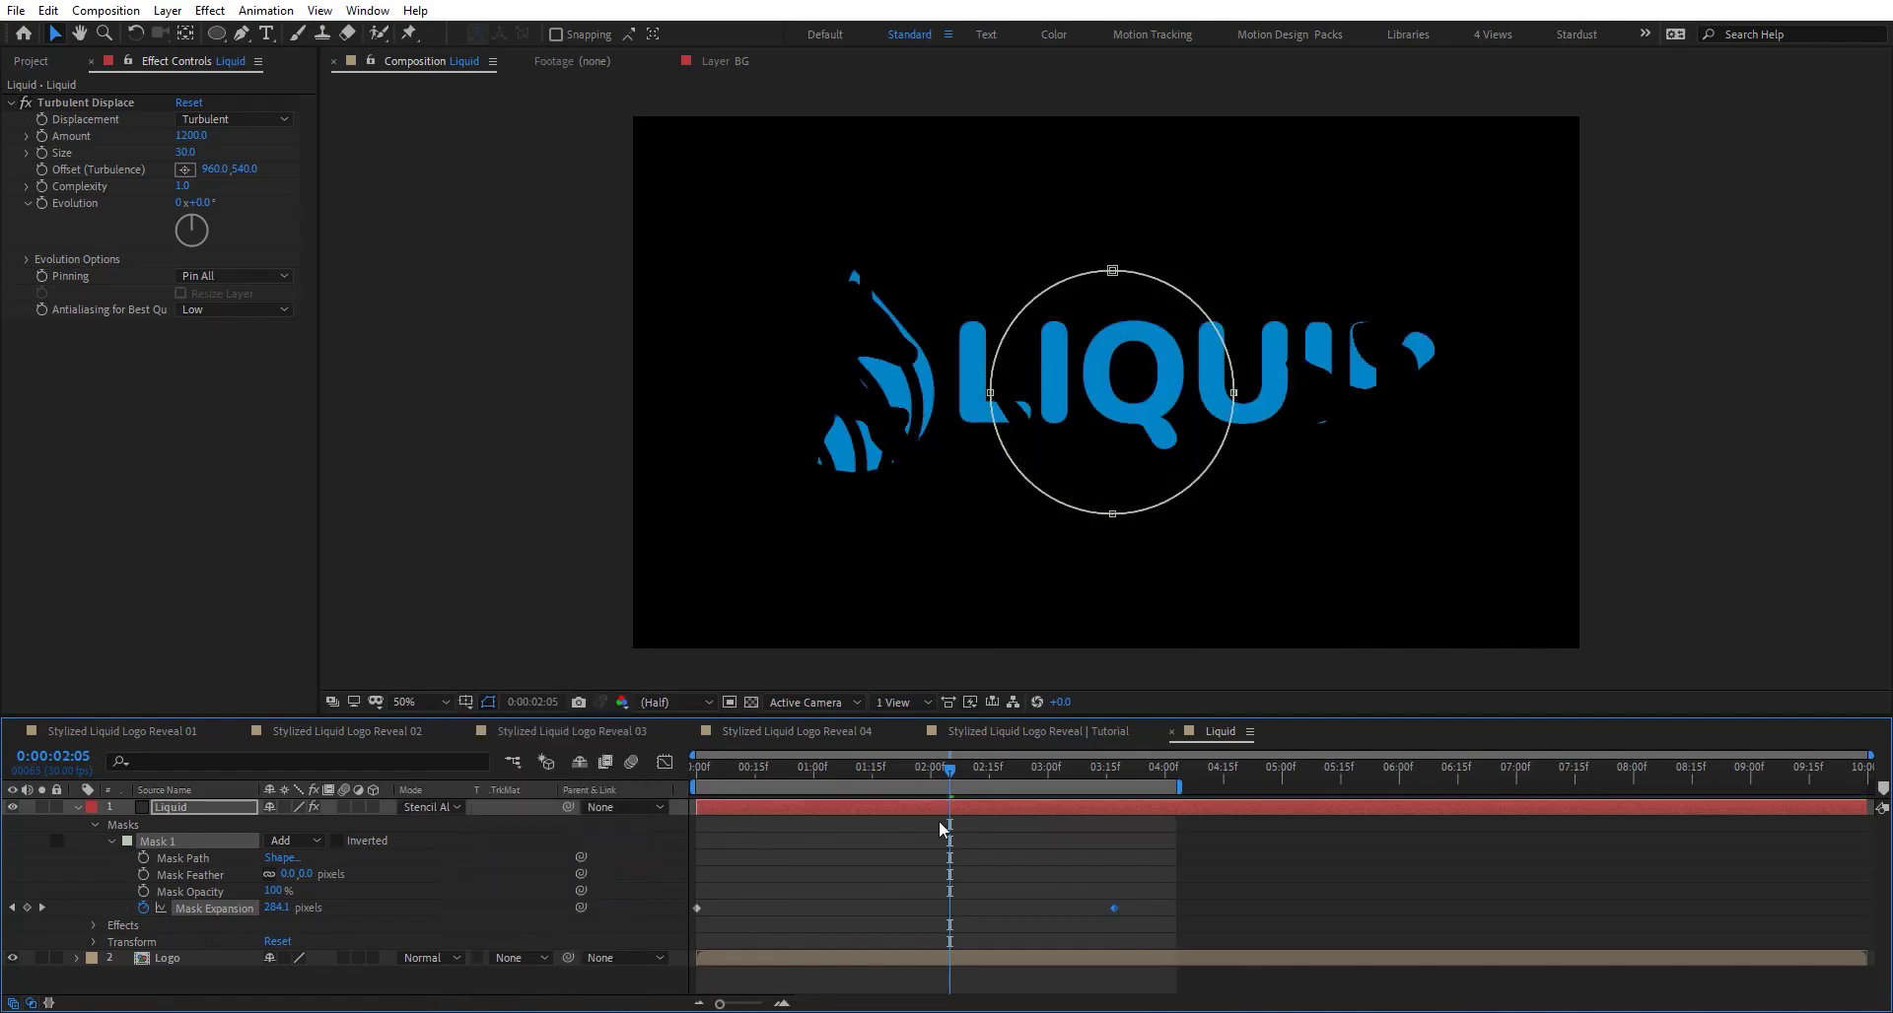
{"action": "left_click_drag", "start_coordinate": [946, 759], "coordinate": [648, 784]}
{"action": "key", "text": "space"}
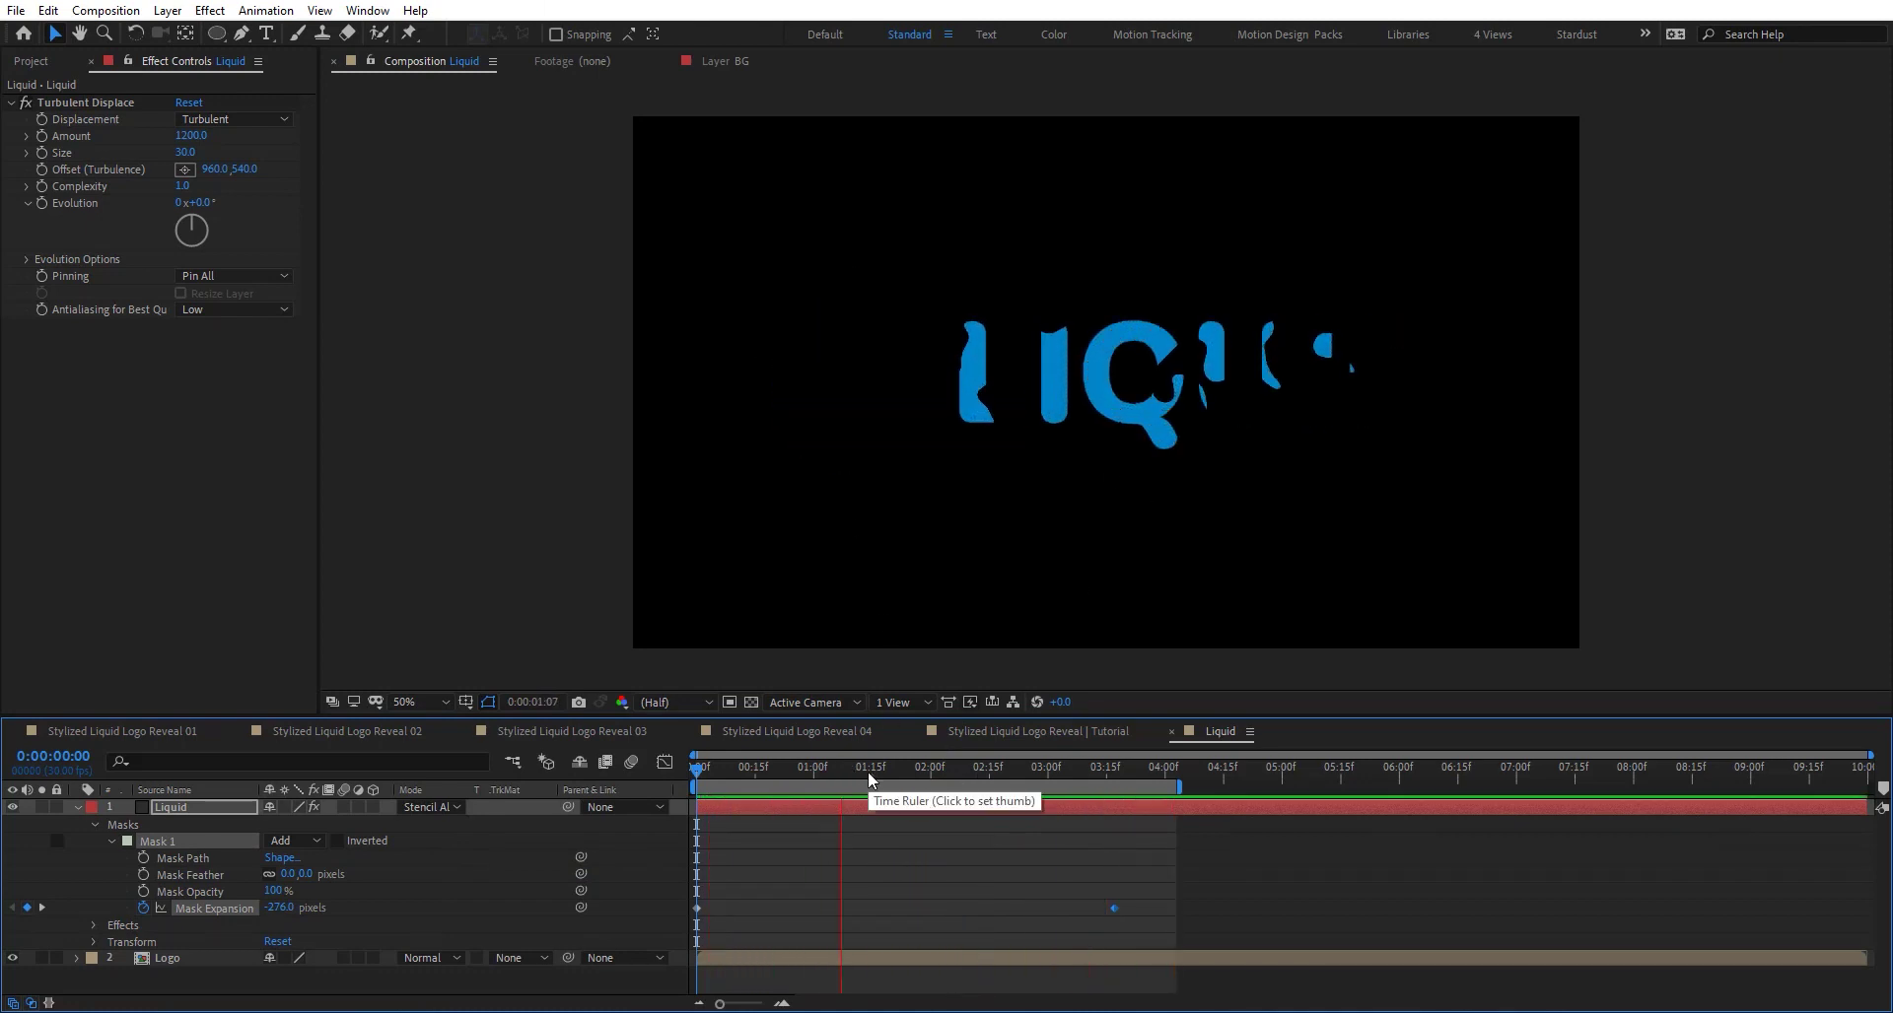
{"action": "key", "text": "space"}
- Switch to the Stylized Liquid Logo Reveal | Tutorial composition and preview it
{"action": "left_click", "coordinate": [990, 767]}
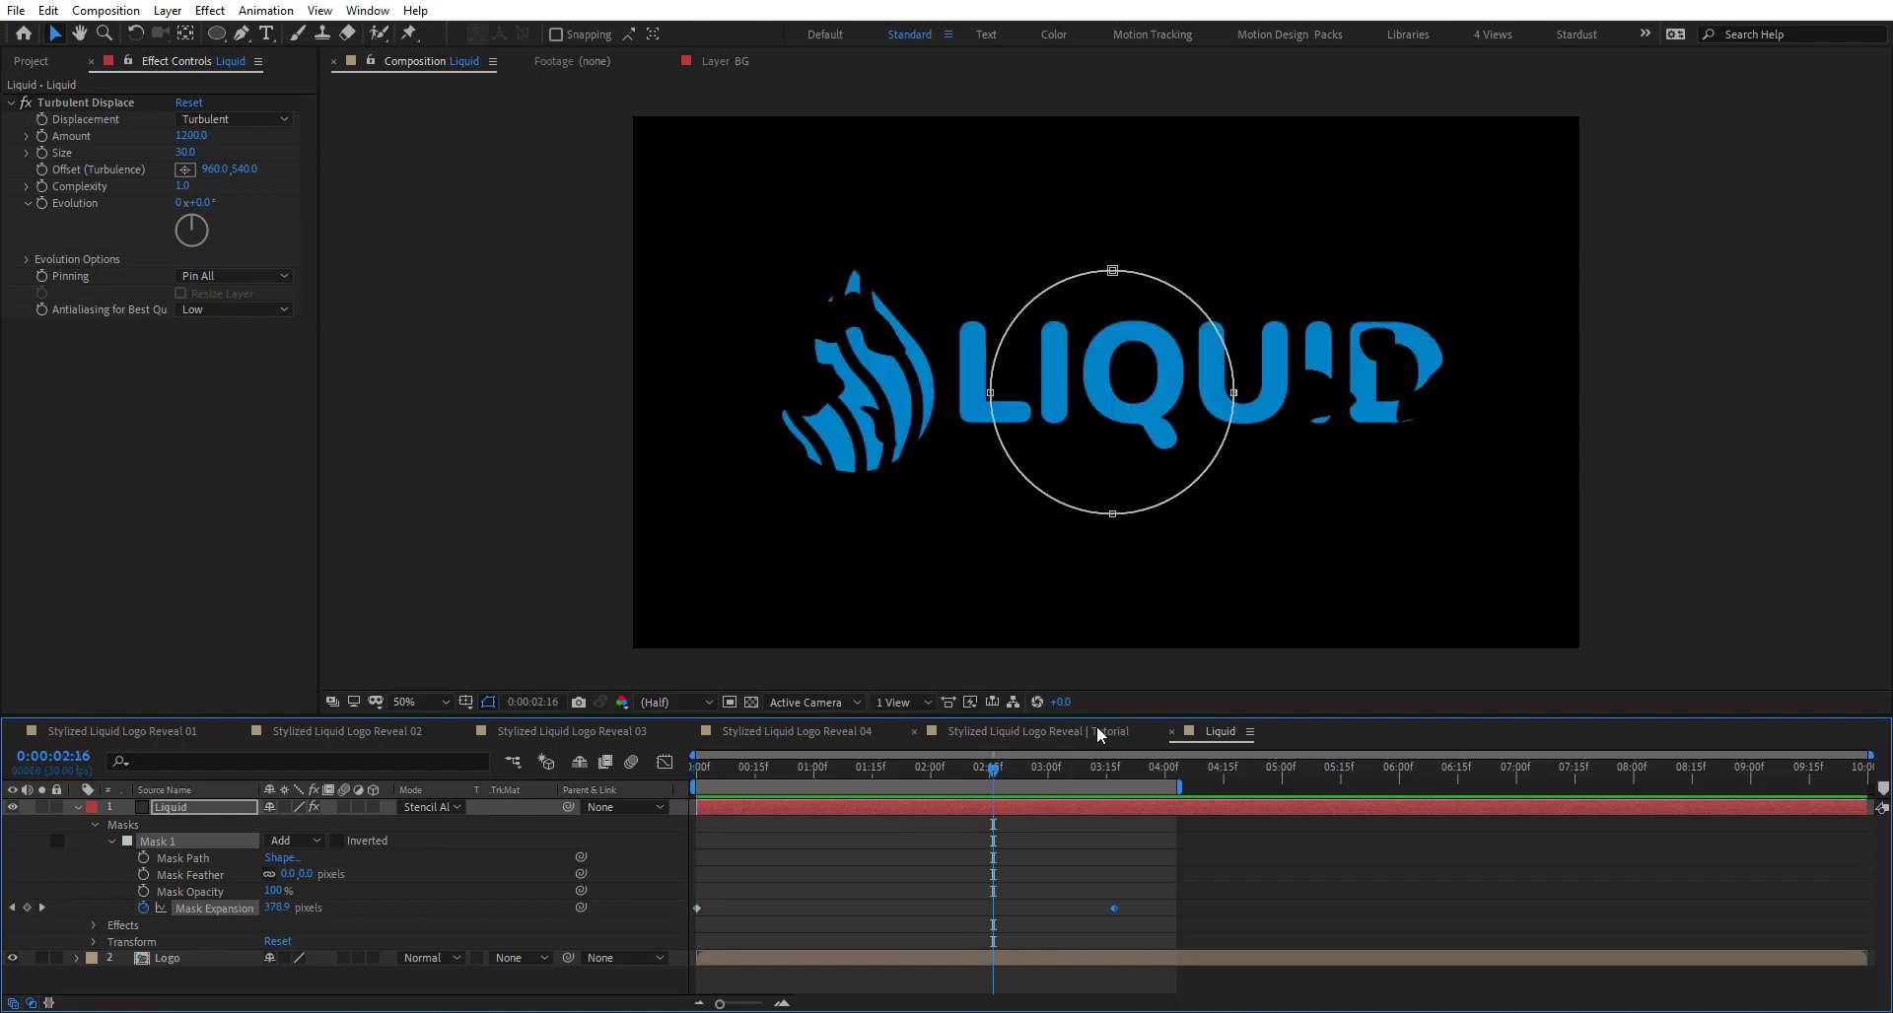
{"action": "left_click", "coordinate": [1096, 732]}
{"action": "left_click_drag", "start_coordinate": [981, 769], "coordinate": [699, 810]}
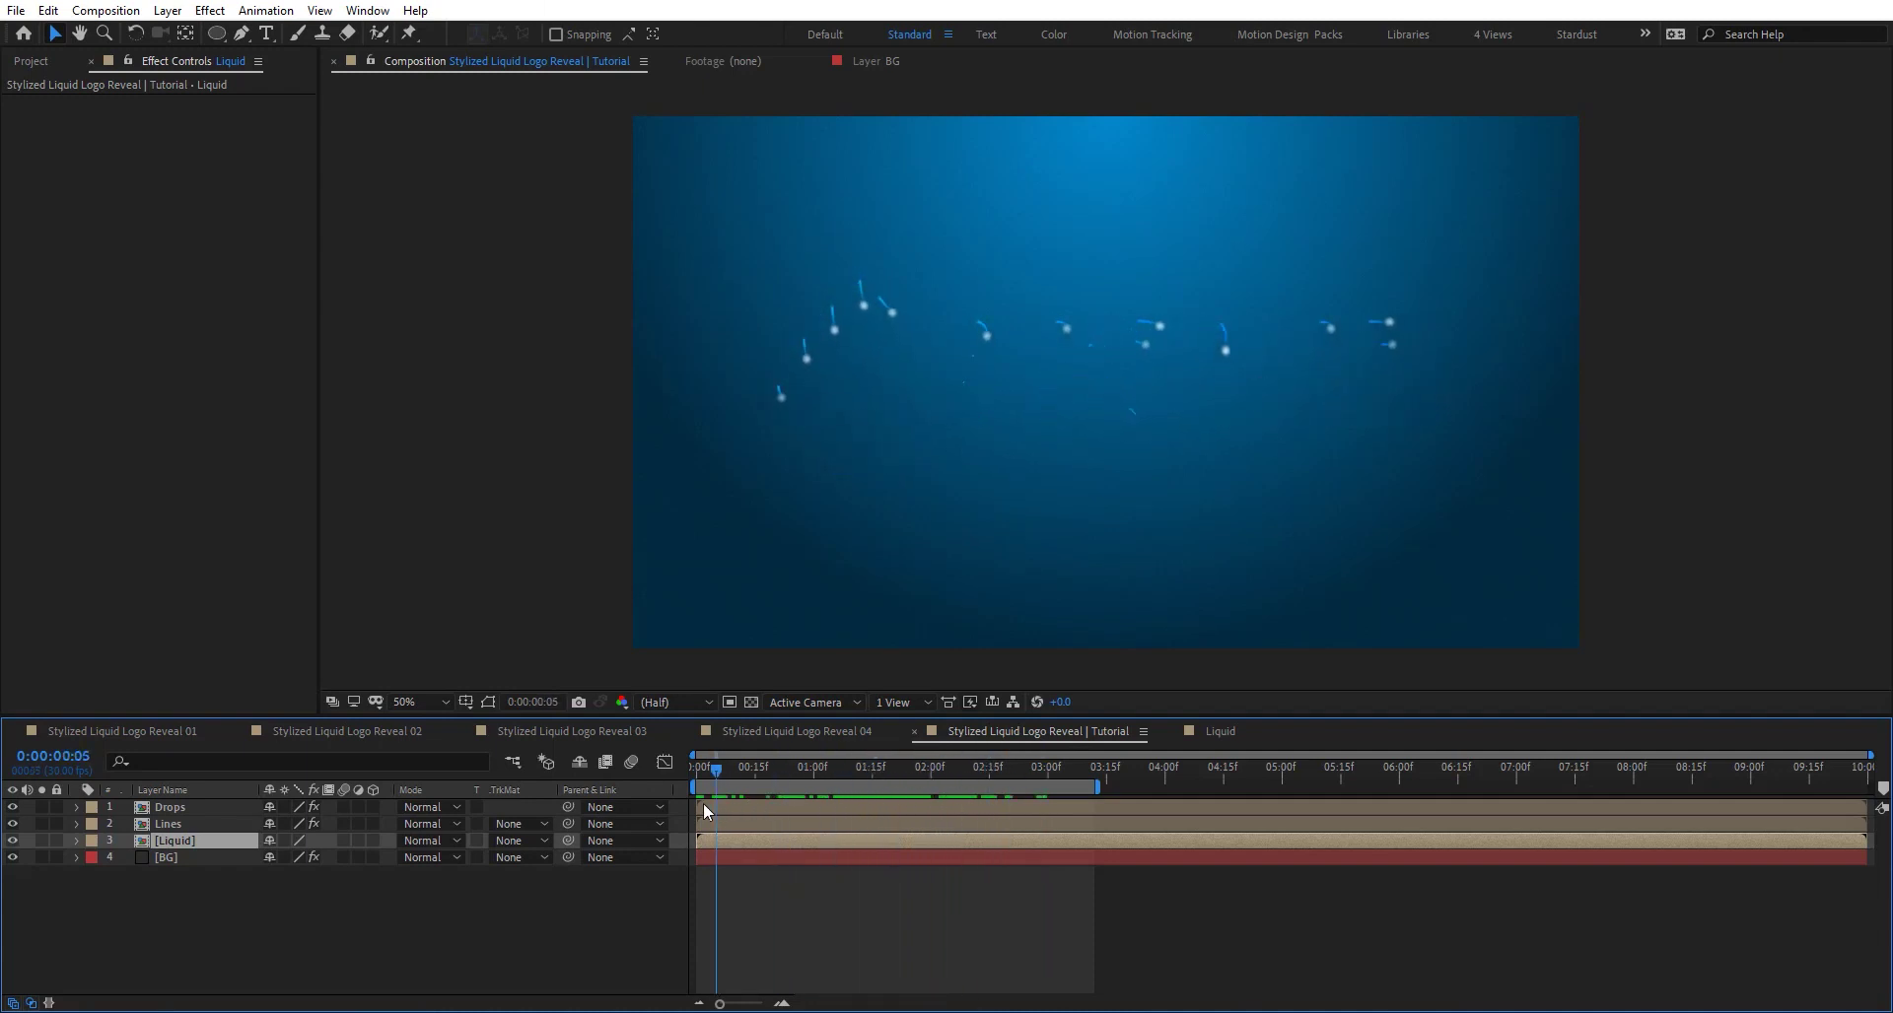
{"action": "key", "text": "space"}
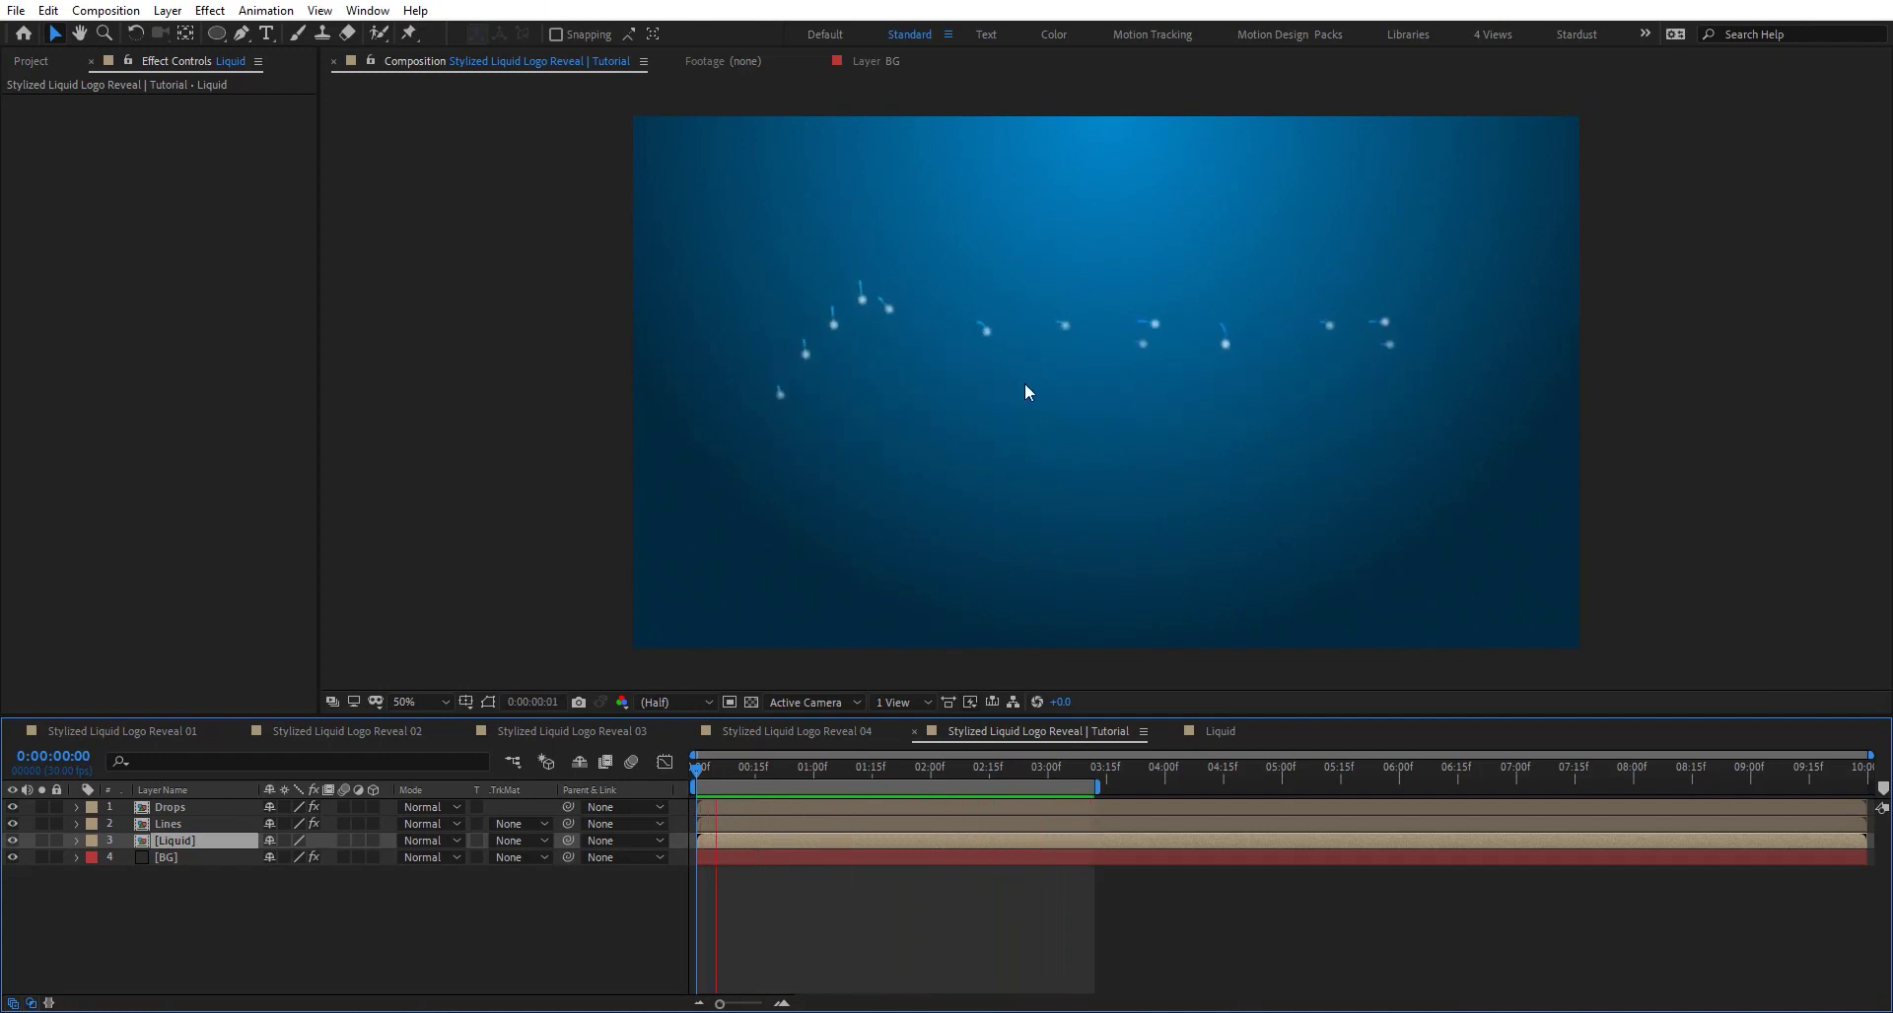
- Apply Matte Choker to the Liquid layer and compare the logo with it on and off at 1:12
{"action": "key", "text": "space"}
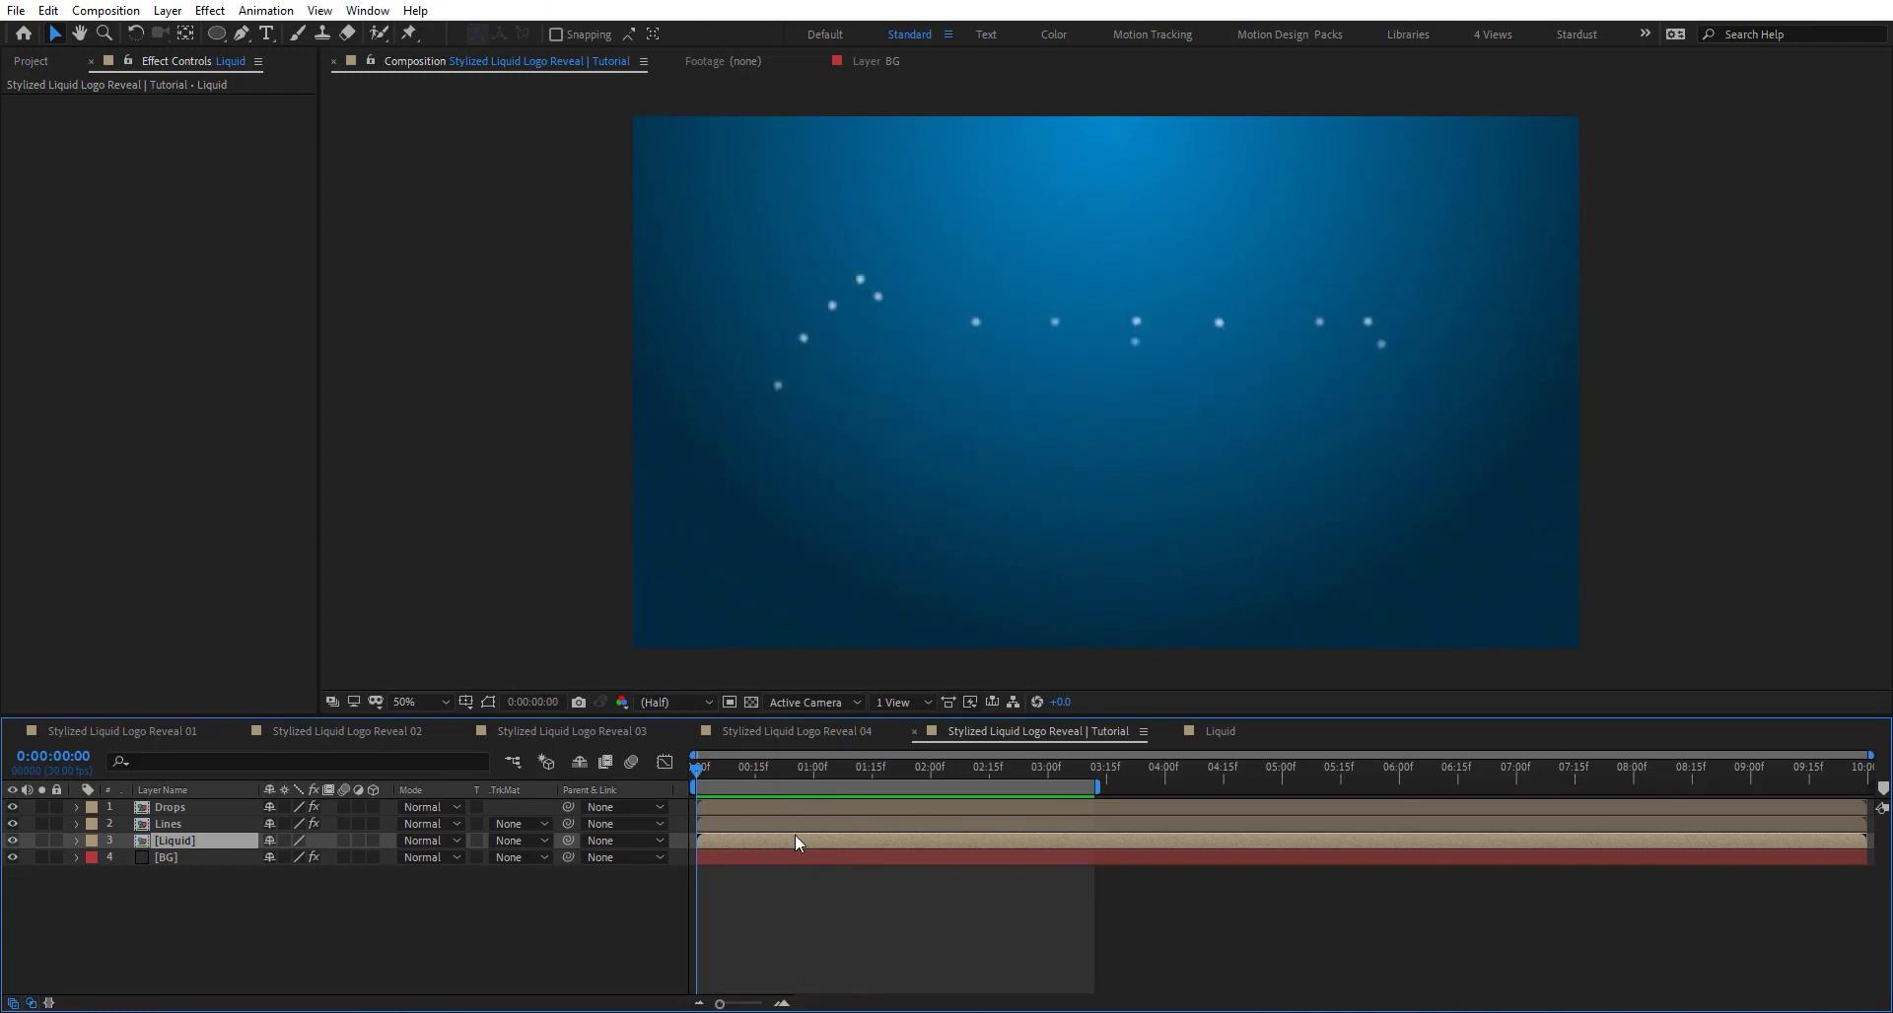
{"action": "key", "text": "ctrl+space"}
{"action": "type", "text": "mat"}
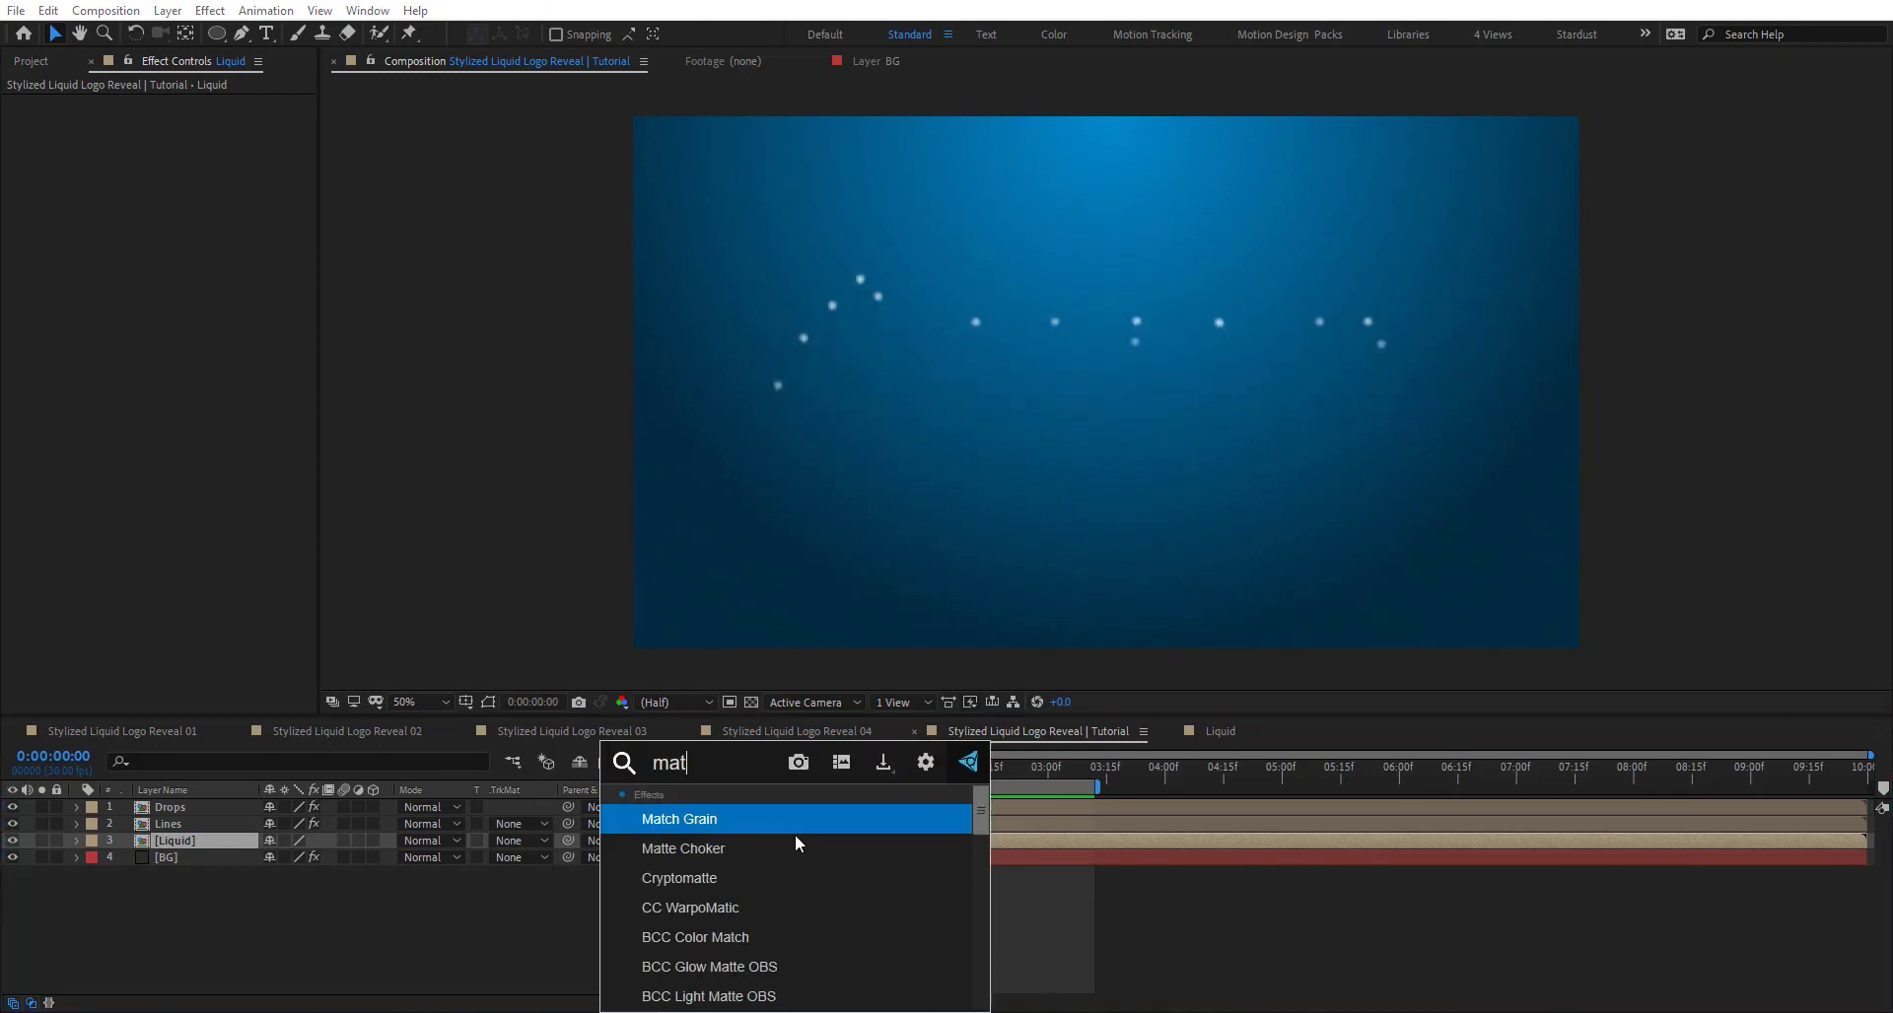
{"action": "left_click", "coordinate": [794, 847]}
{"action": "left_click_drag", "start_coordinate": [822, 770], "coordinate": [860, 767]}
{"action": "scroll", "coordinate": [966, 334], "scroll_direction": "up", "scroll_amount": 4}
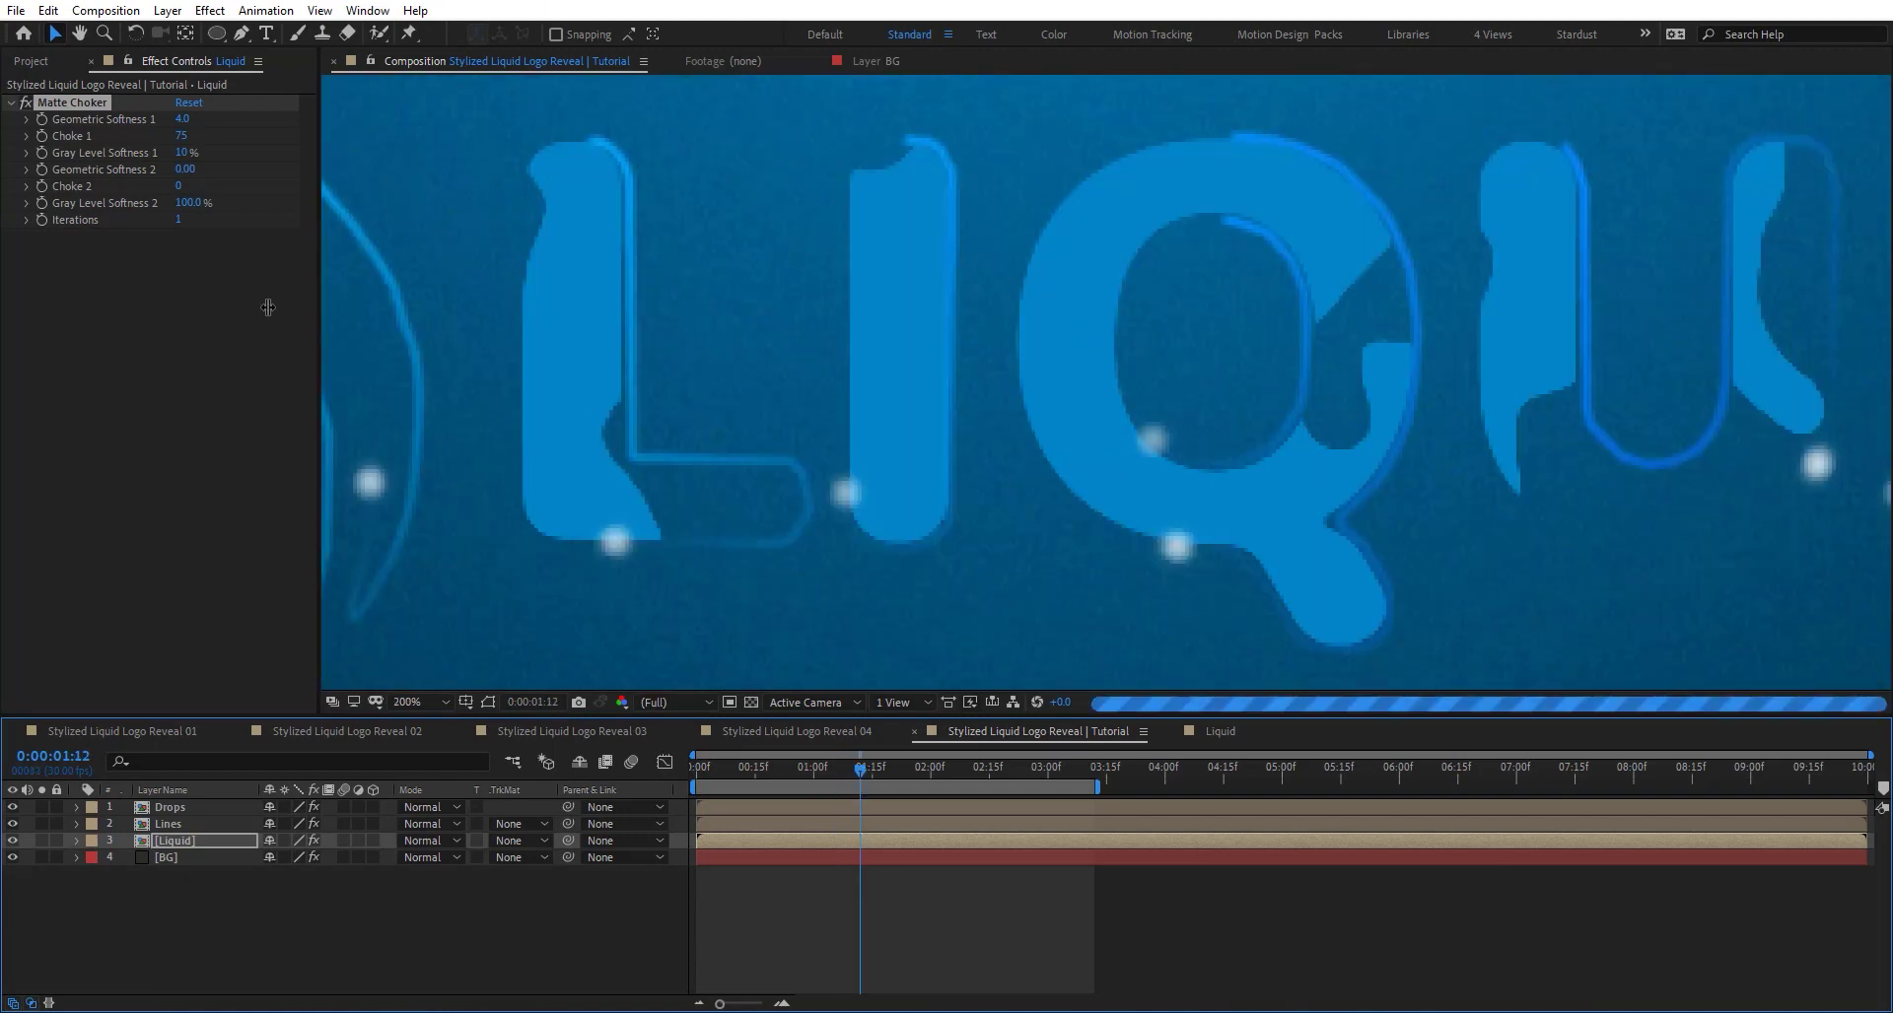
{"action": "left_click", "coordinate": [26, 103]}
{"action": "left_click", "coordinate": [24, 103]}
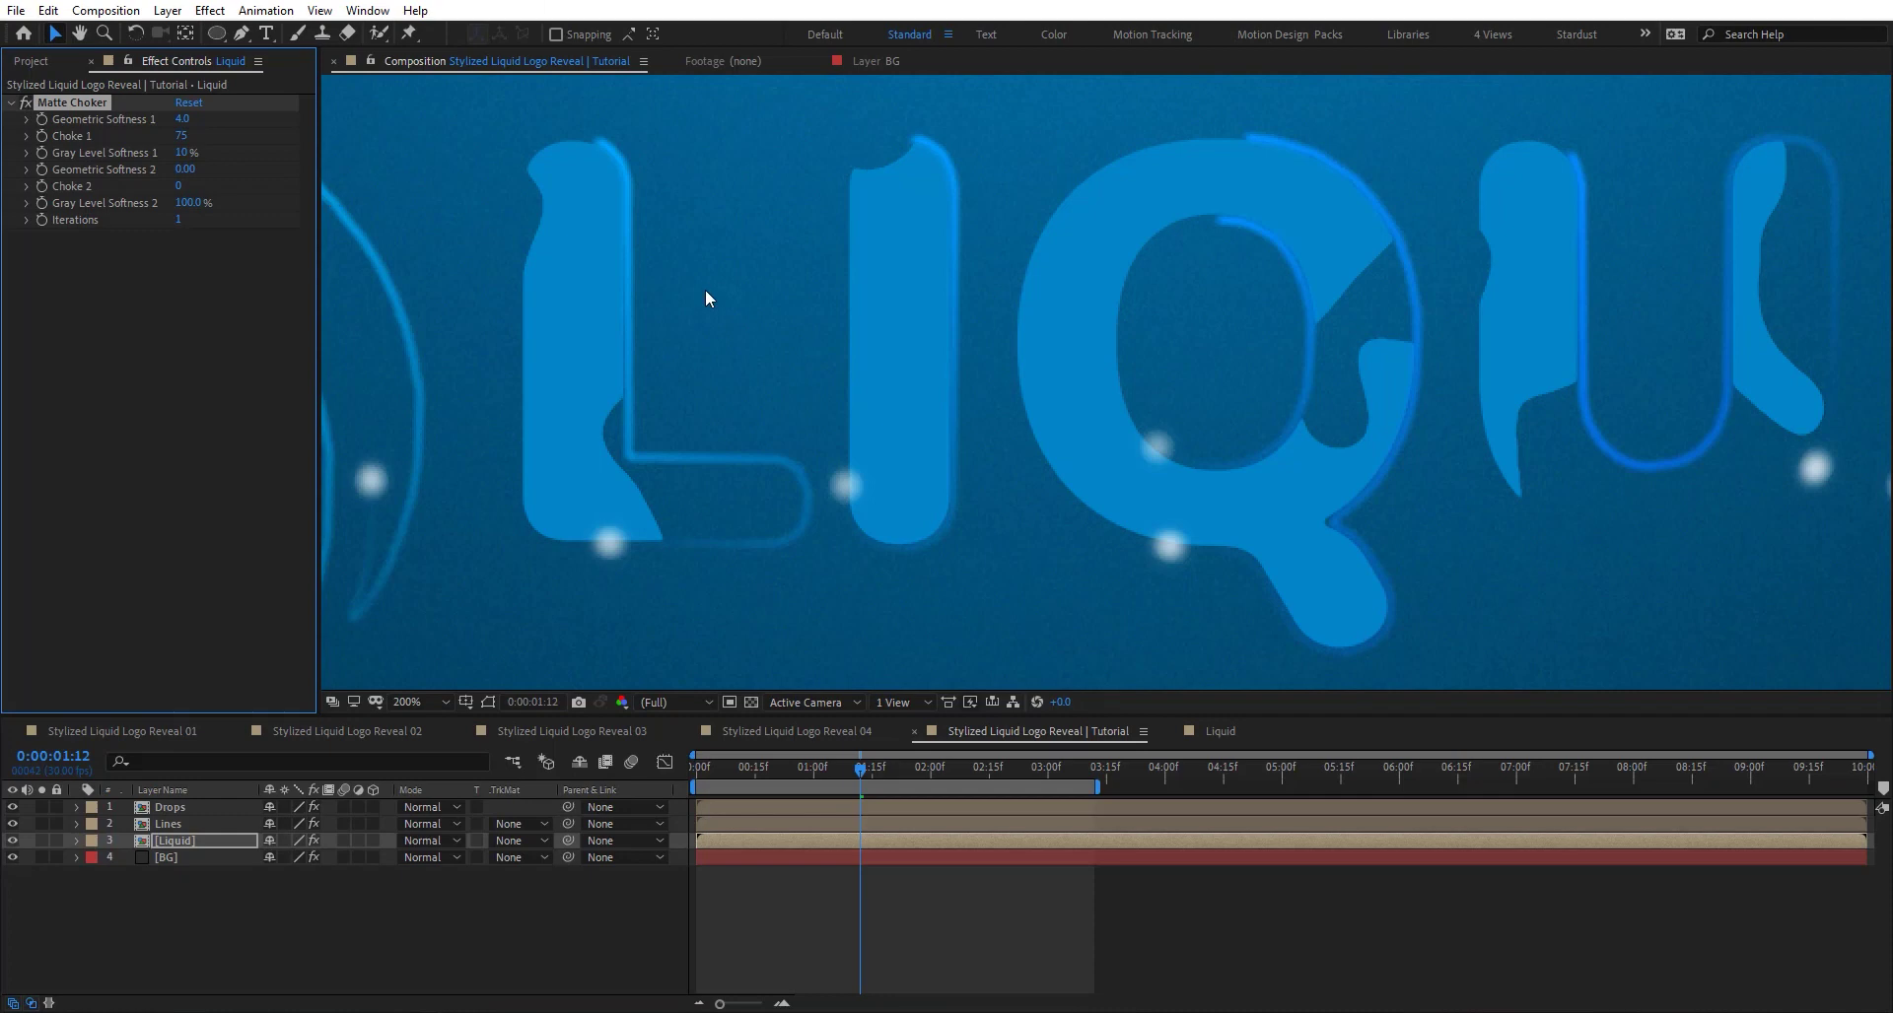
{"action": "scroll", "coordinate": [706, 287], "scroll_direction": "down", "scroll_amount": 2}
- Add a Fill effect with color FFFFFF and preview from the start
{"action": "key", "text": "ctrl+space"}
{"action": "type", "text": "fill"}
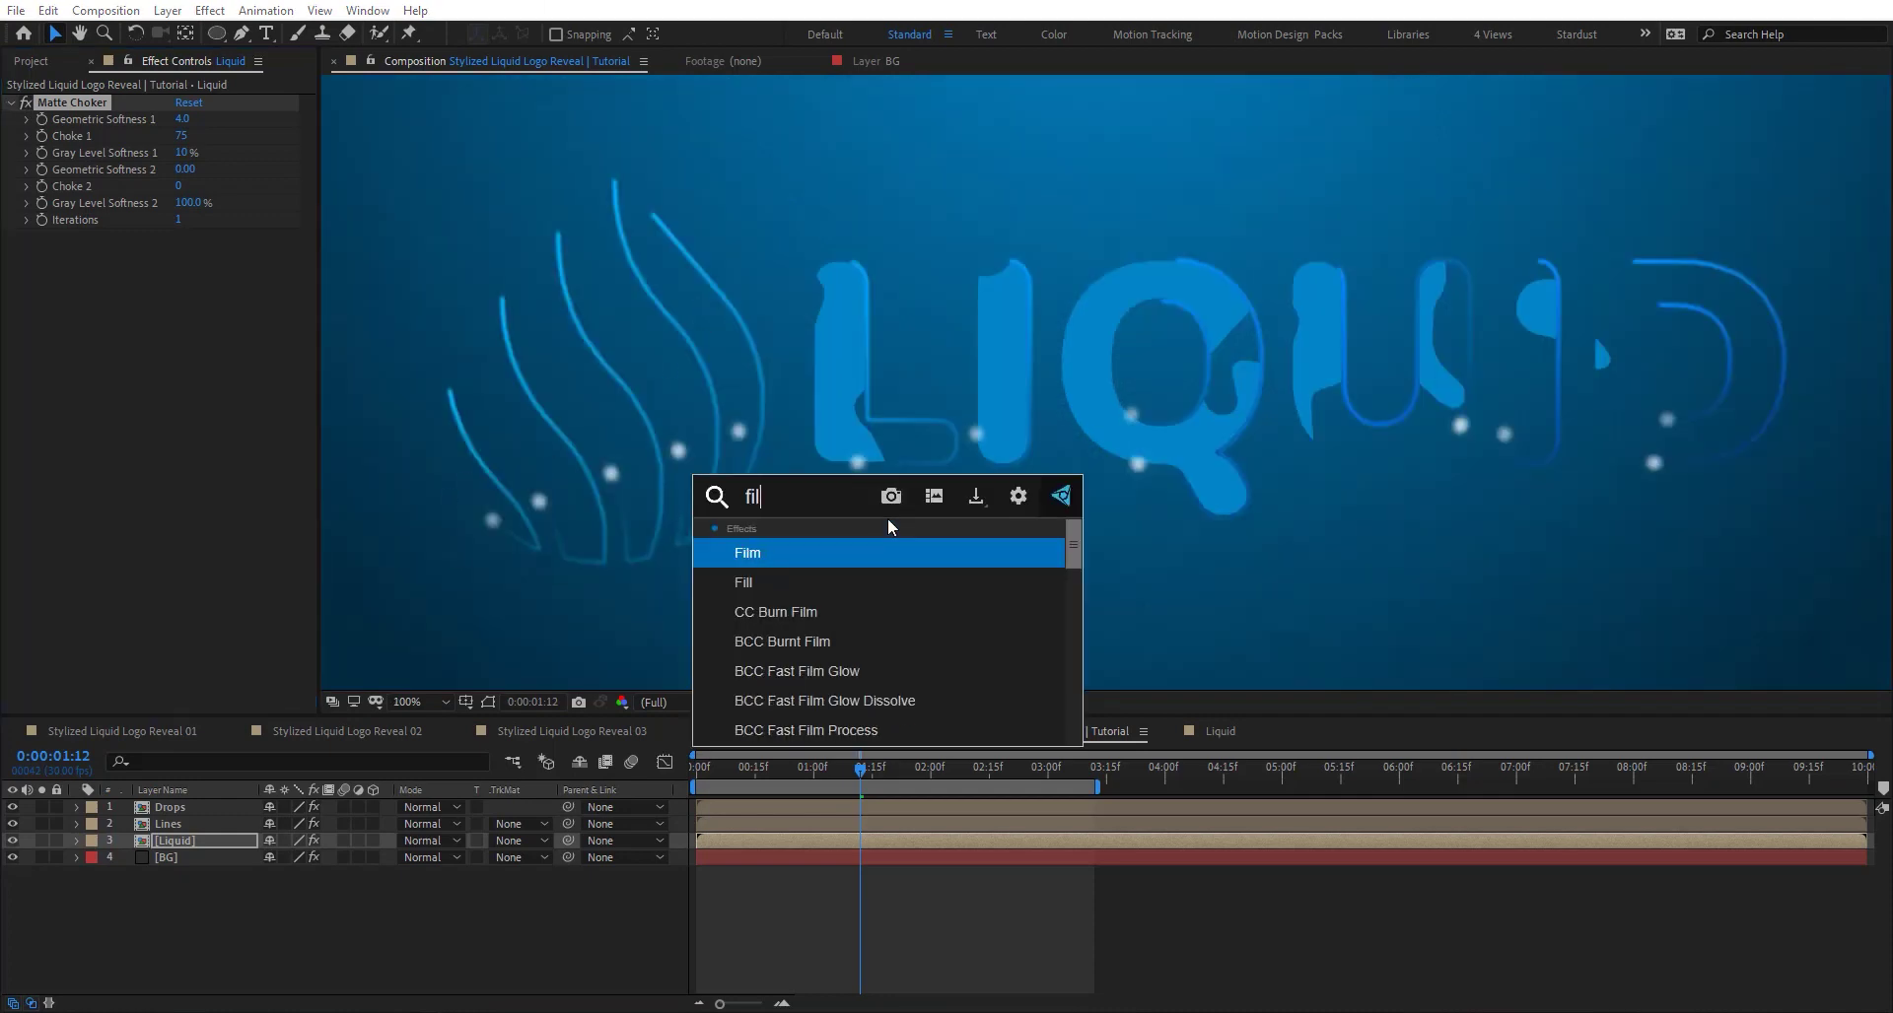
{"action": "key", "text": "Return"}
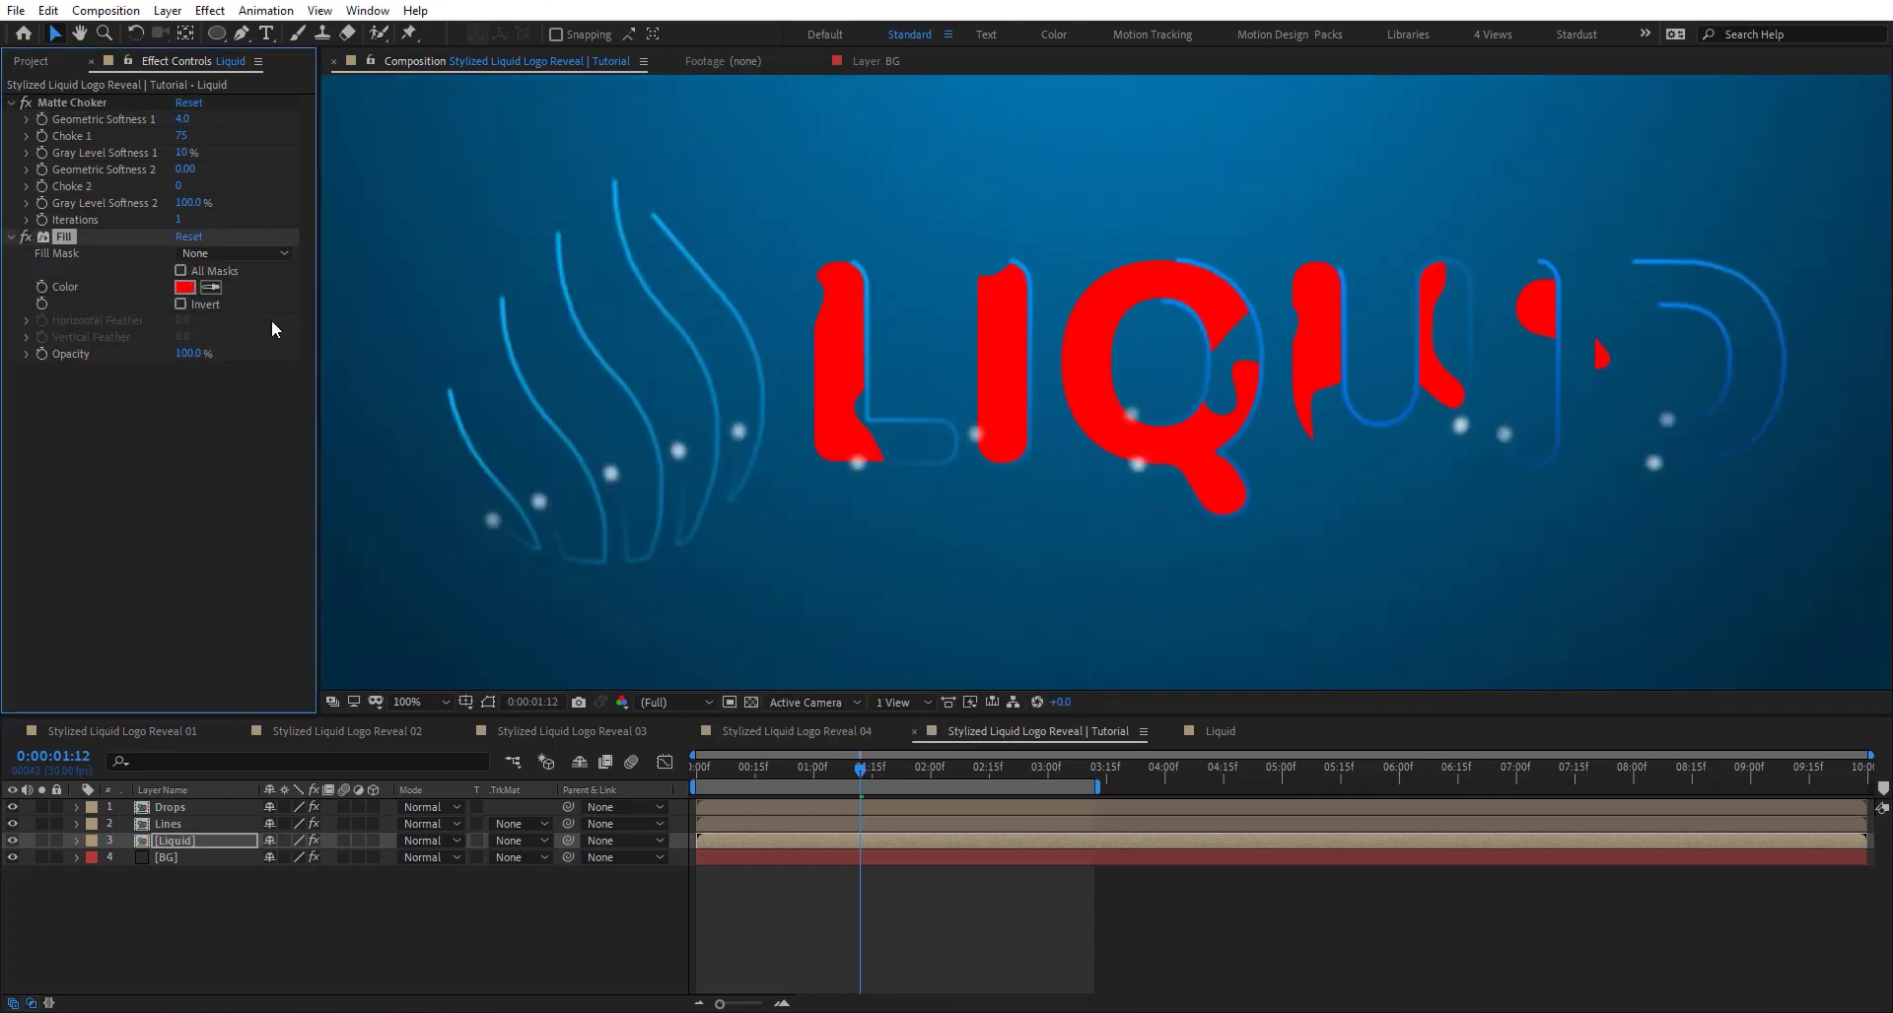
{"action": "left_click", "coordinate": [185, 287]}
{"action": "type", "text": "ffffff"}
{"action": "key", "text": "Return"}
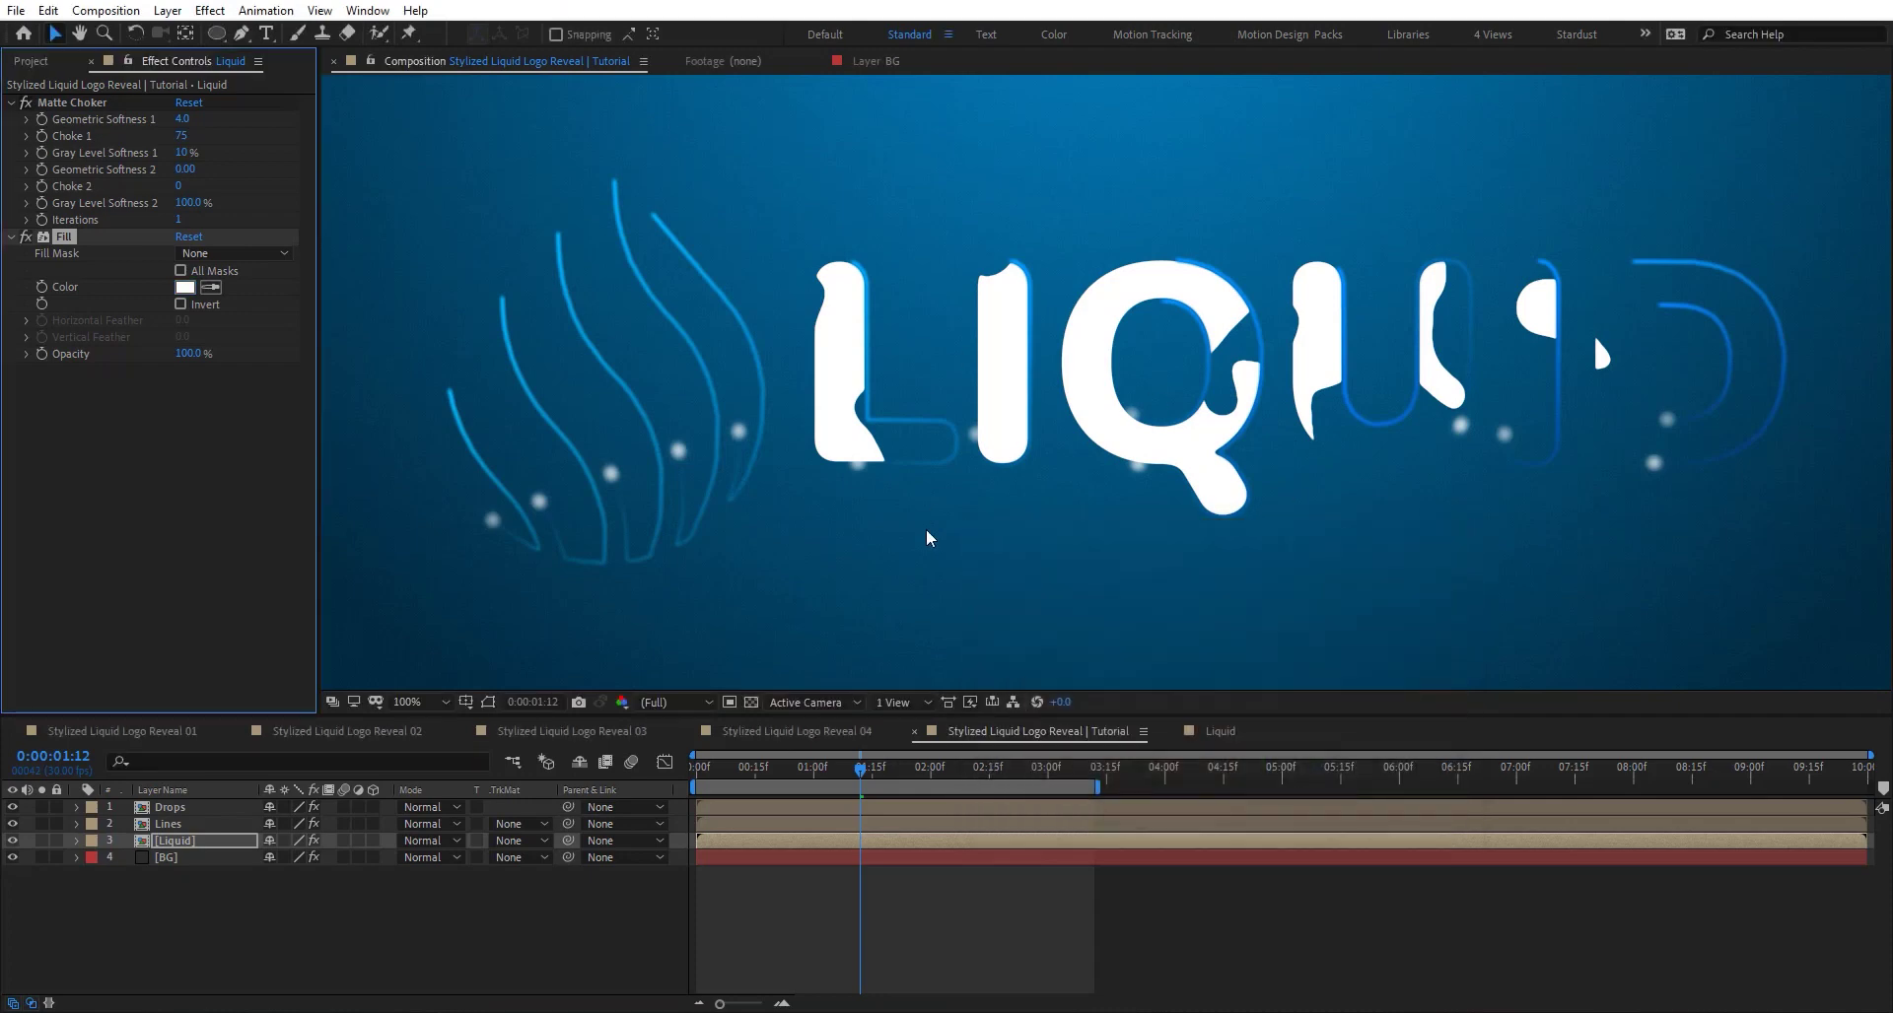
{"action": "key", "text": "Home"}
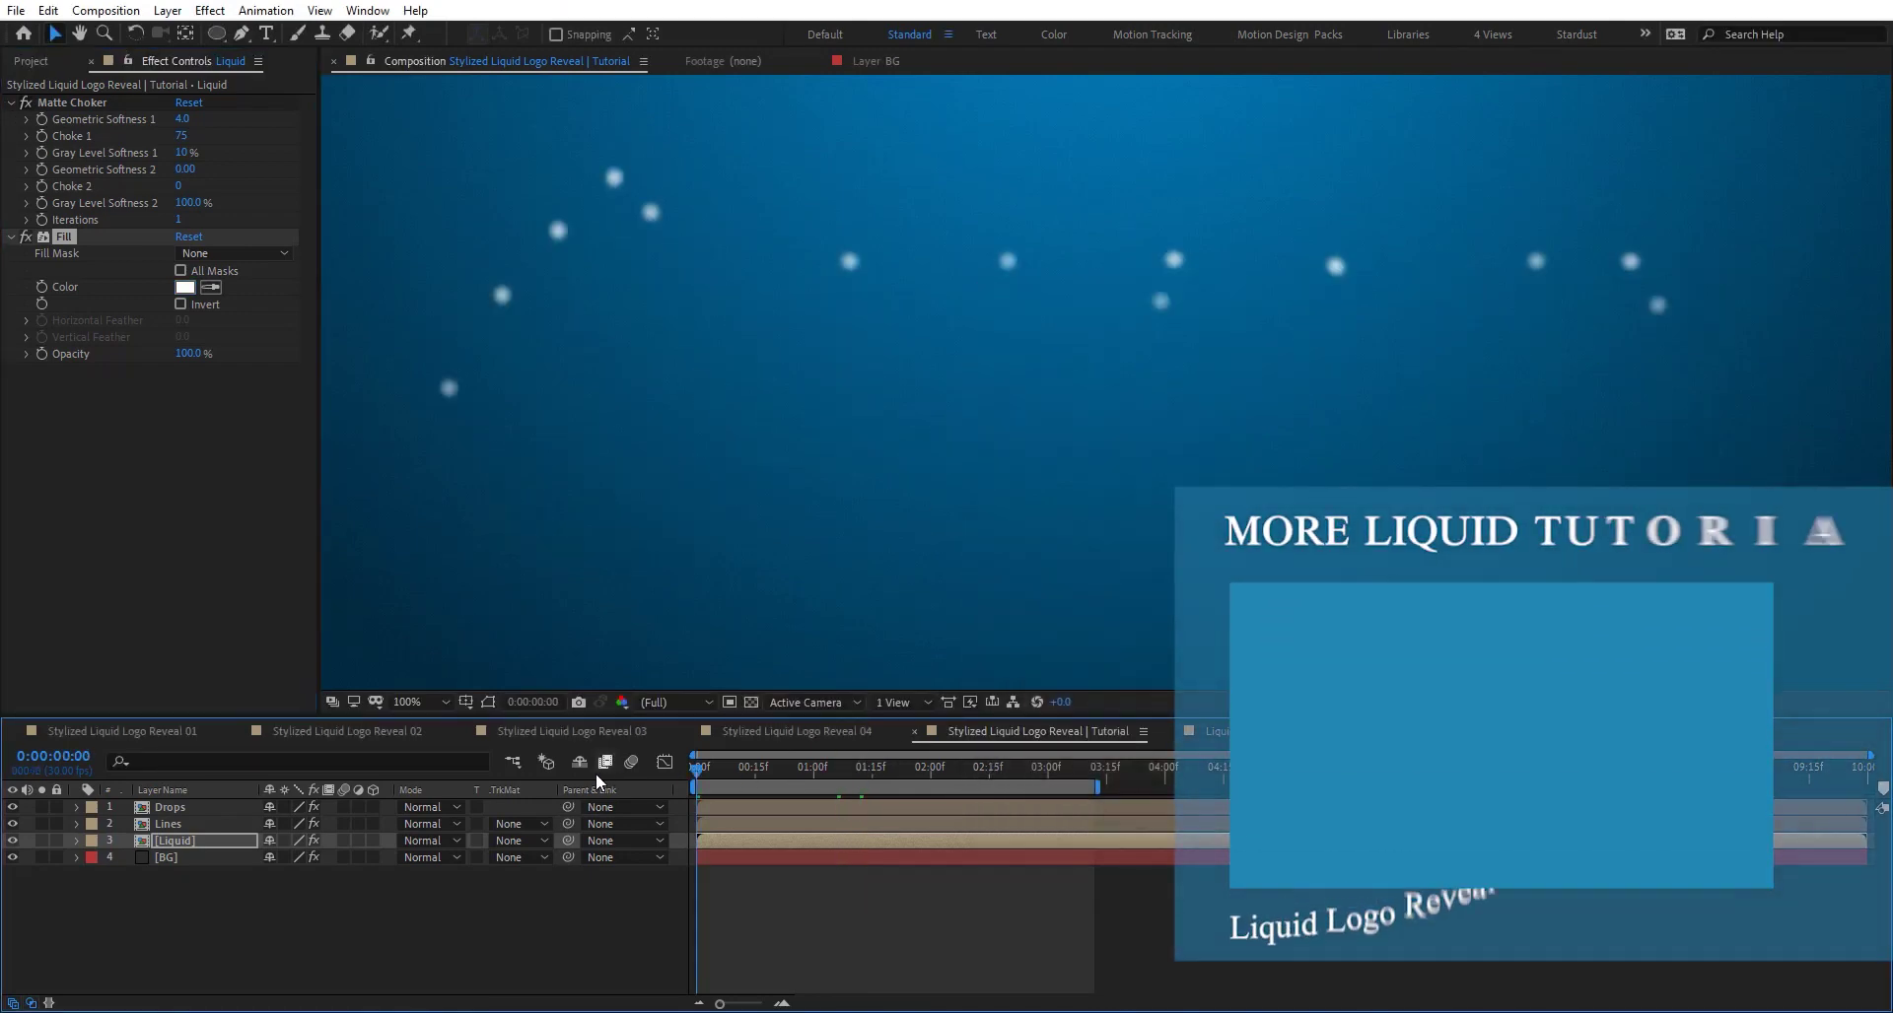
{"action": "key", "text": "space"}
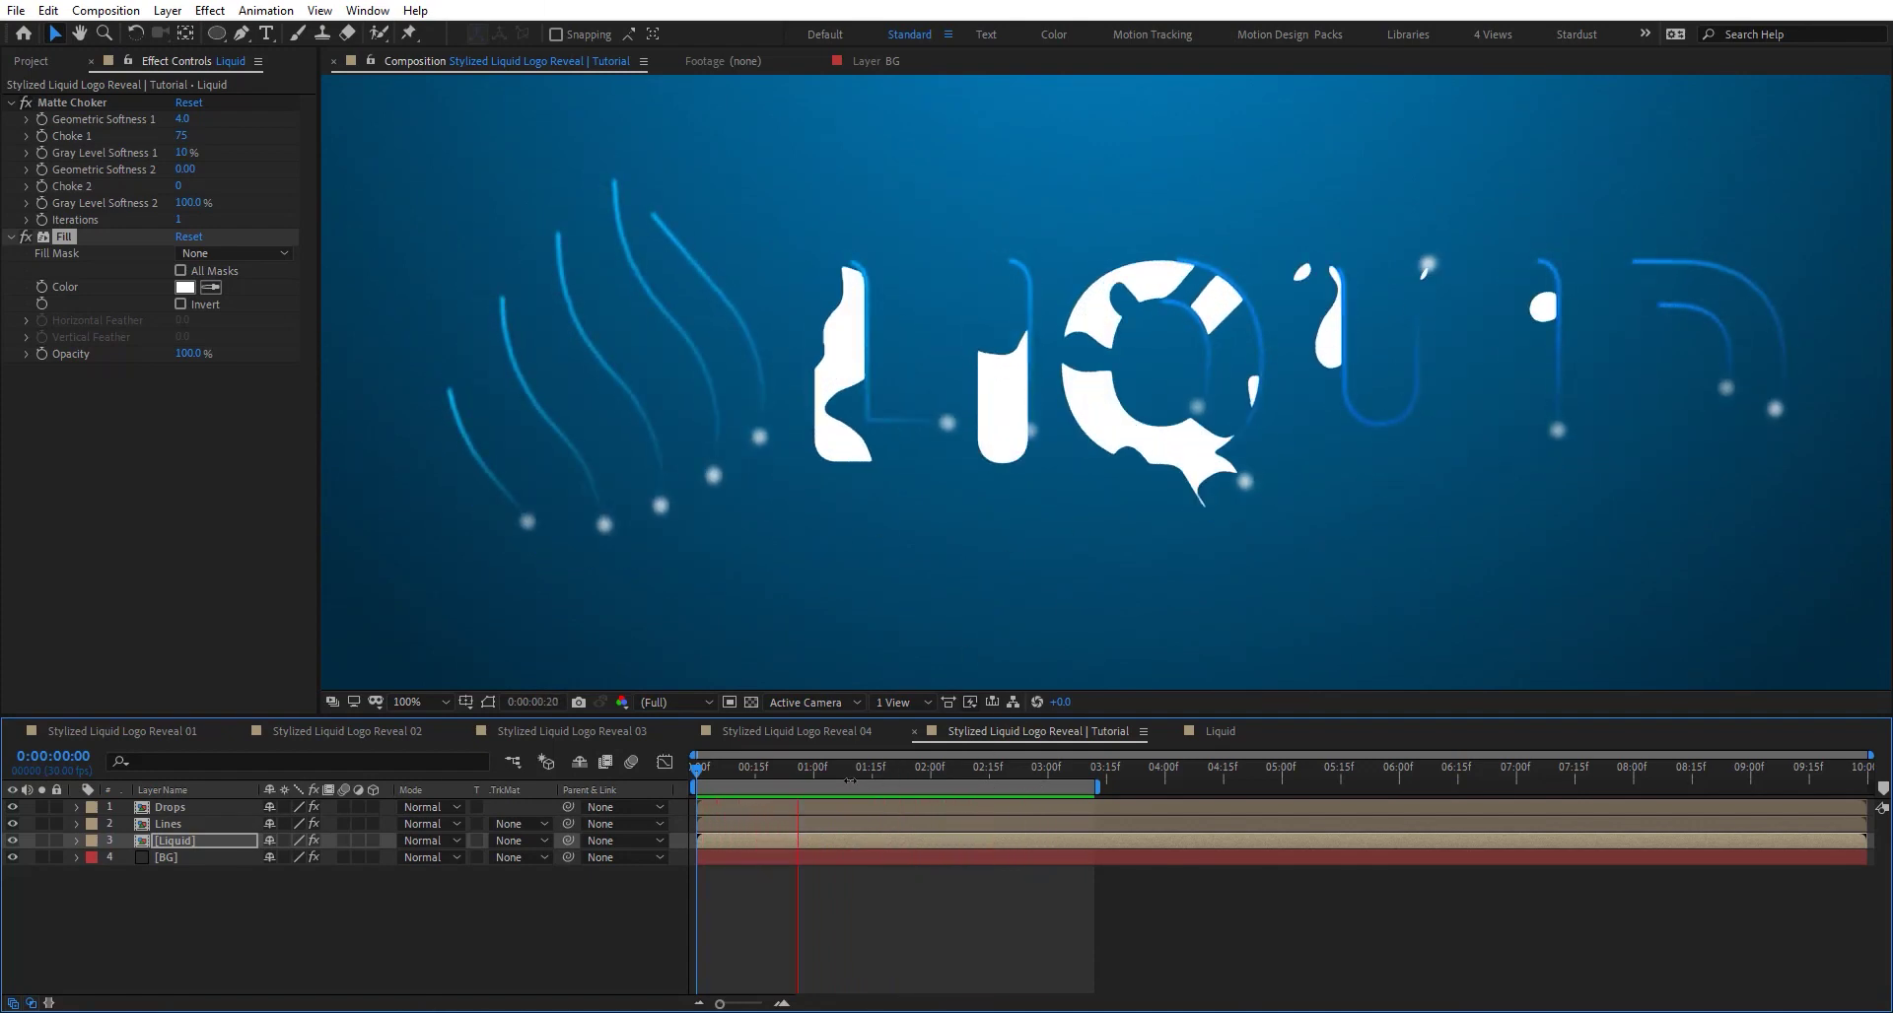
- Stop the preview and park at 0:00:02:26 on the complete white LIQUID logo
{"action": "left_click", "coordinate": [1033, 767]}
{"action": "left_click", "coordinate": [1033, 767]}
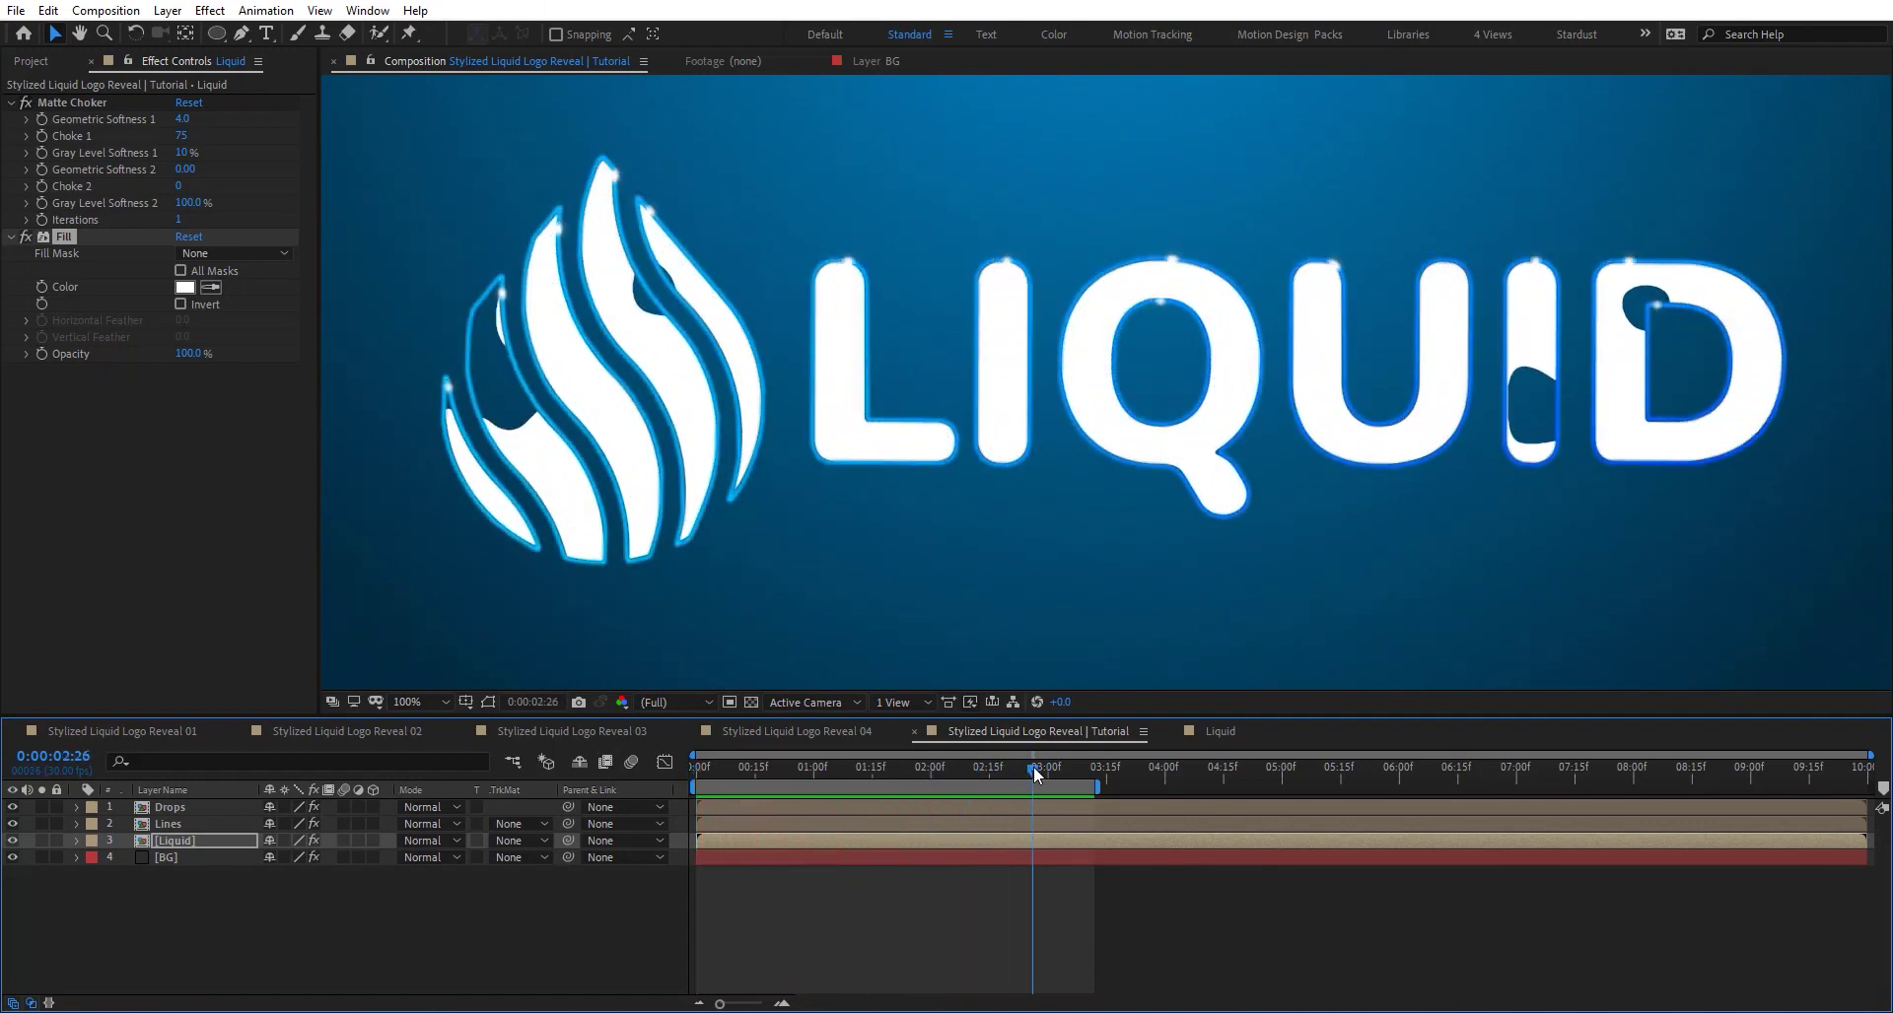
- Keyframe the Drops layer's Opacity so the dots fade from 100% toward 0%
{"action": "left_click", "coordinate": [204, 807]}
{"action": "key", "text": "t"}
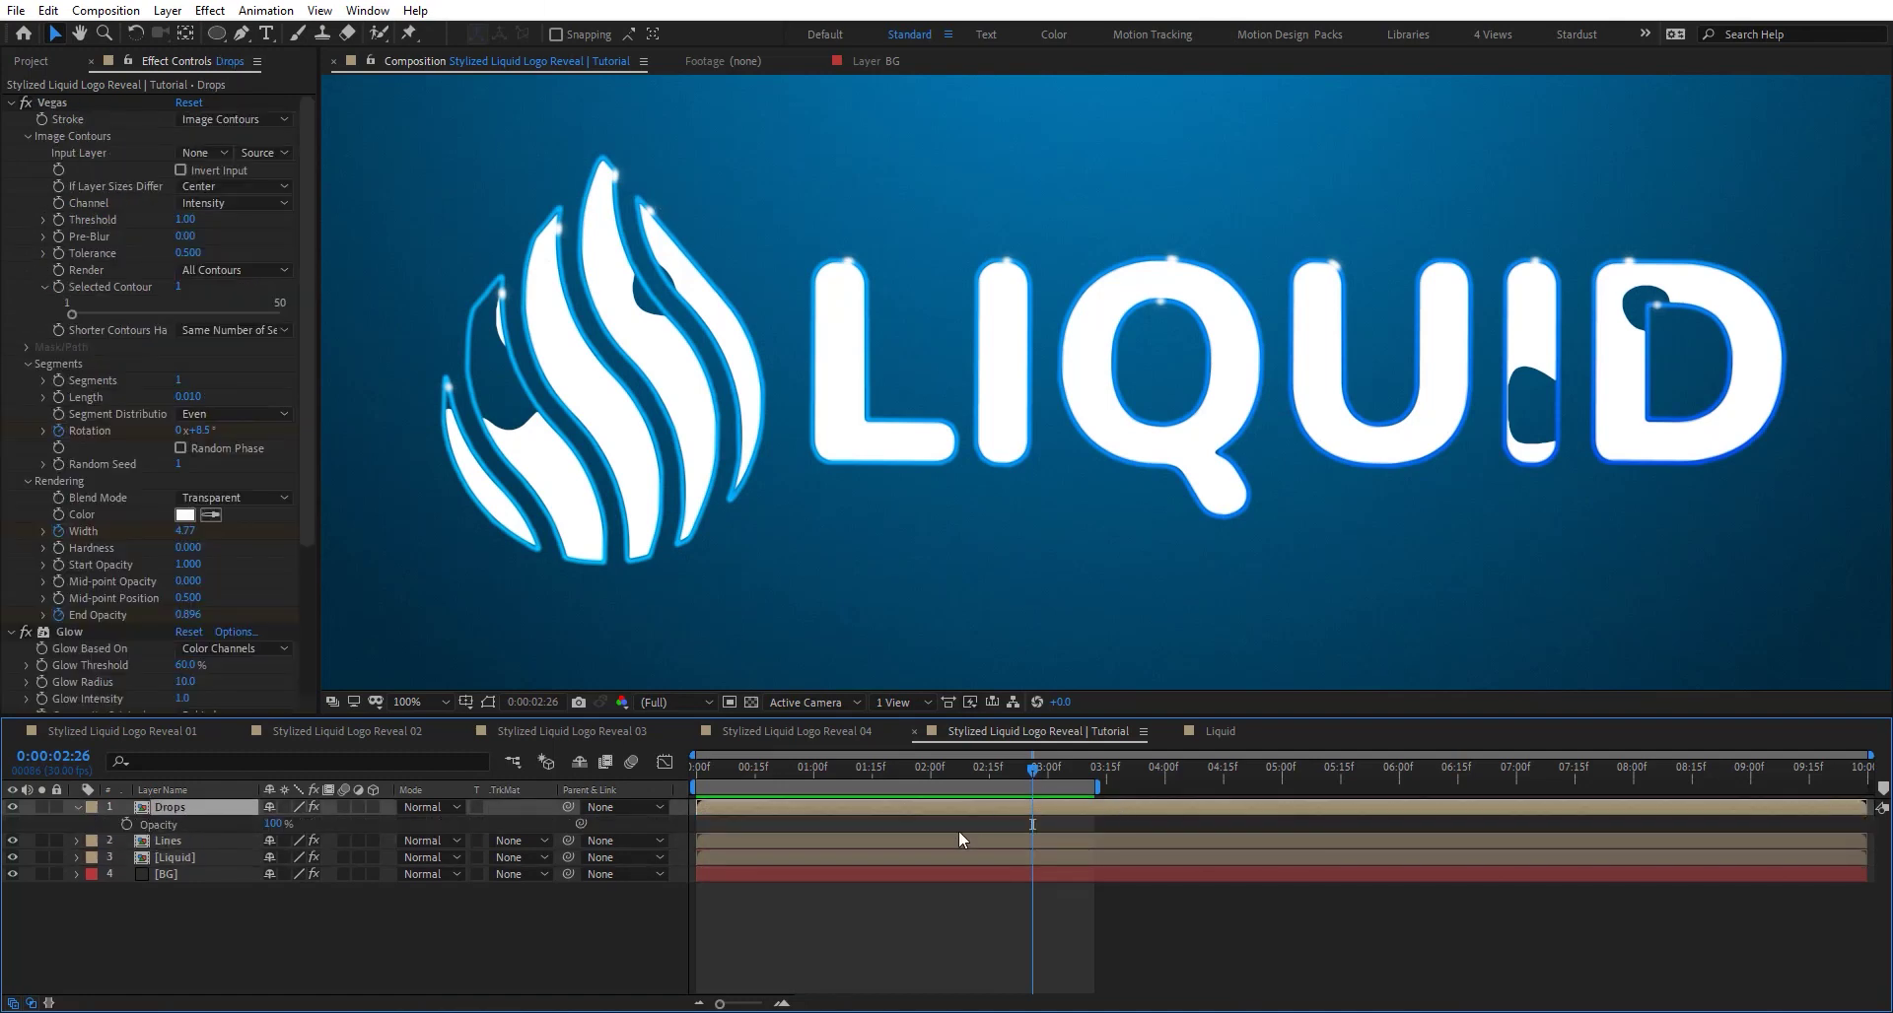
{"action": "key", "text": "u"}
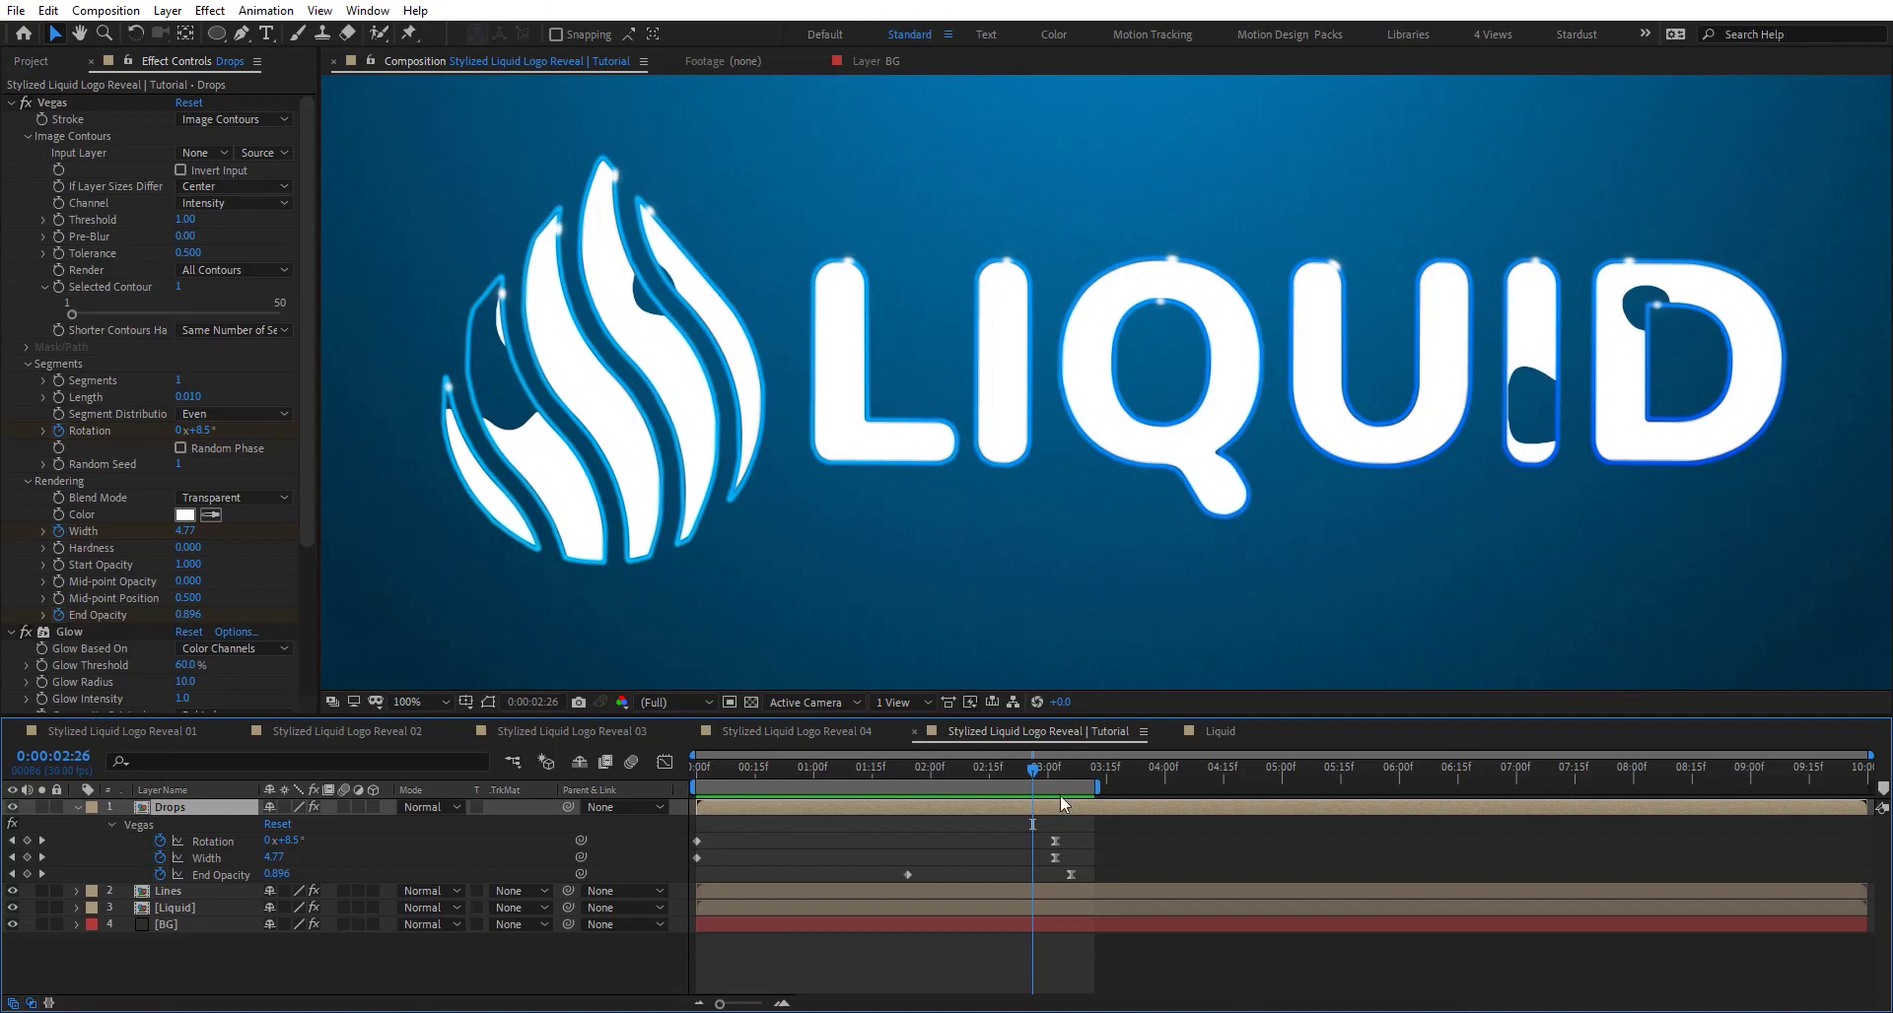
{"action": "key", "text": "k"}
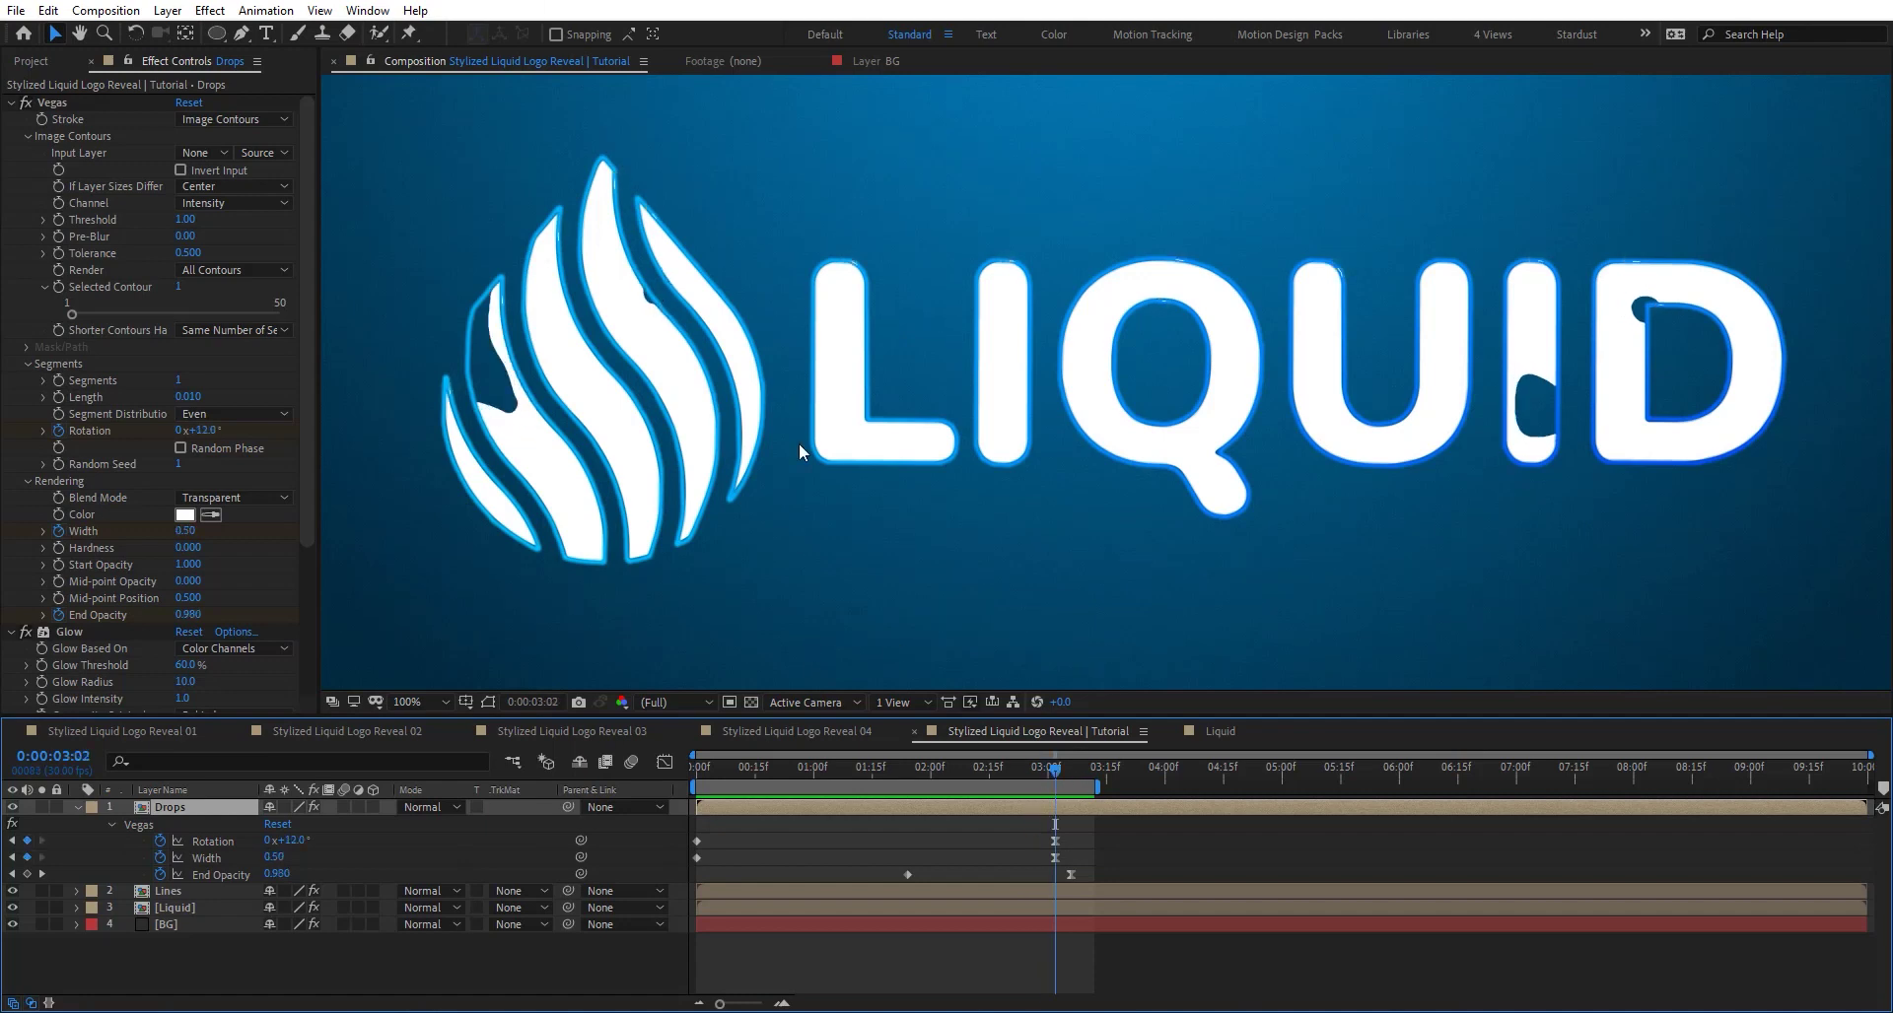
{"action": "mouse_move", "coordinate": [1057, 766]}
{"action": "left_mouse_down"}
{"action": "mouse_move", "coordinate": [1096, 766]}
{"action": "mouse_move", "coordinate": [1056, 771]}
{"action": "left_mouse_up"}
{"action": "key", "text": "t"}
{"action": "left_click", "coordinate": [126, 824]}
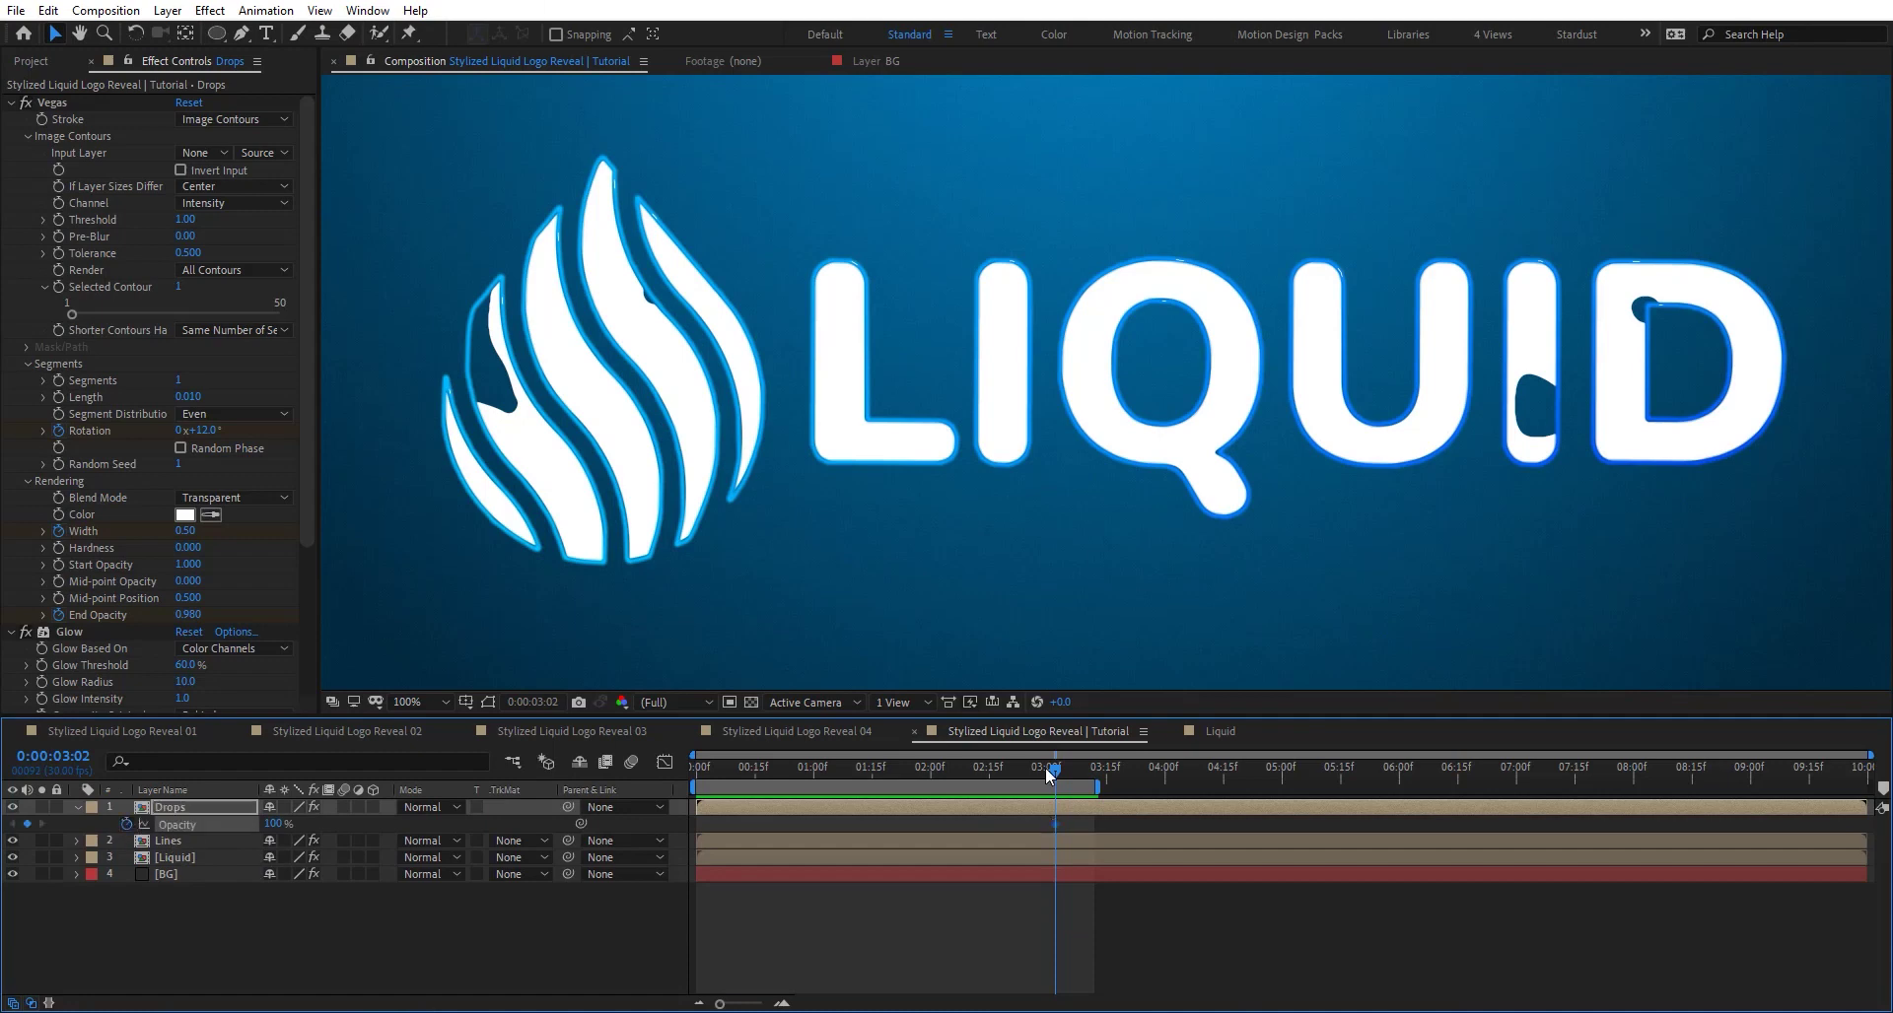
{"action": "left_click_drag", "start_coordinate": [1056, 825], "coordinate": [979, 825]}
{"action": "left_click_drag", "start_coordinate": [274, 833], "coordinate": [10, 826]}
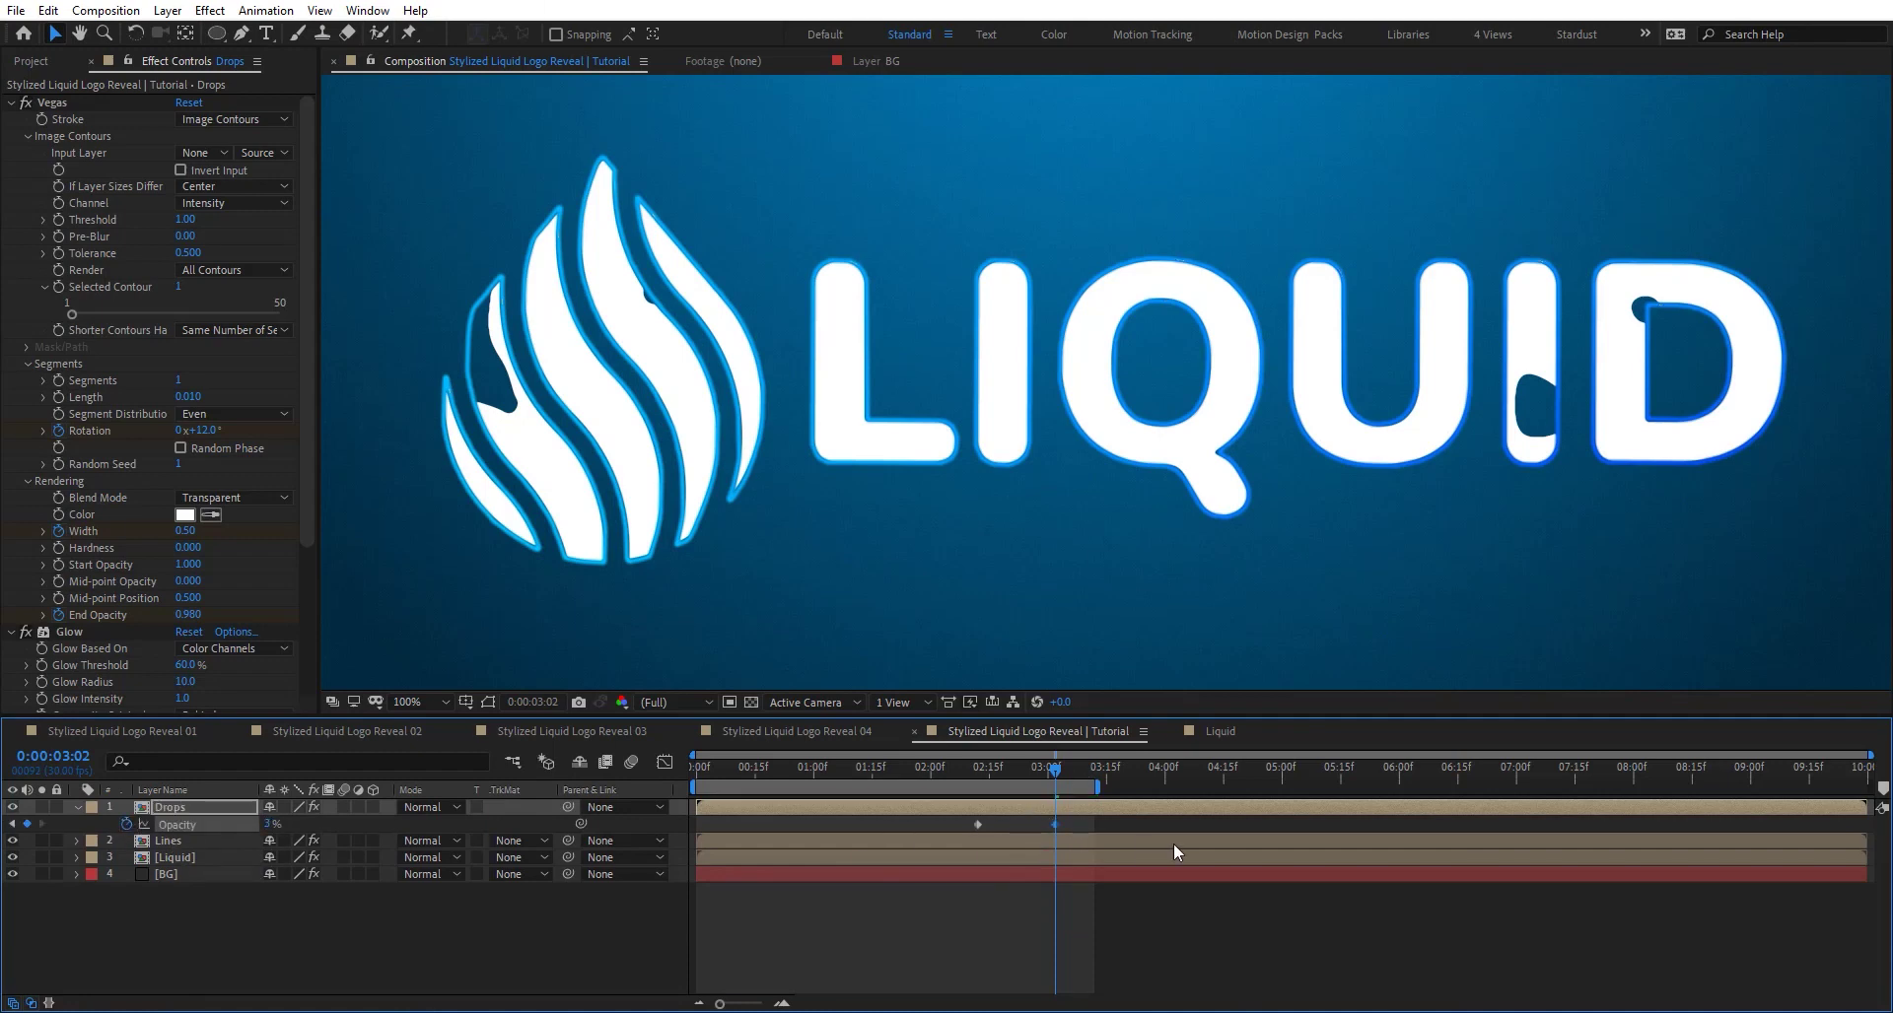
{"action": "key", "text": "u"}
{"action": "left_click_drag", "start_coordinate": [1050, 892], "coordinate": [1067, 892]}
{"action": "left_click_drag", "start_coordinate": [1061, 768], "coordinate": [972, 794]}
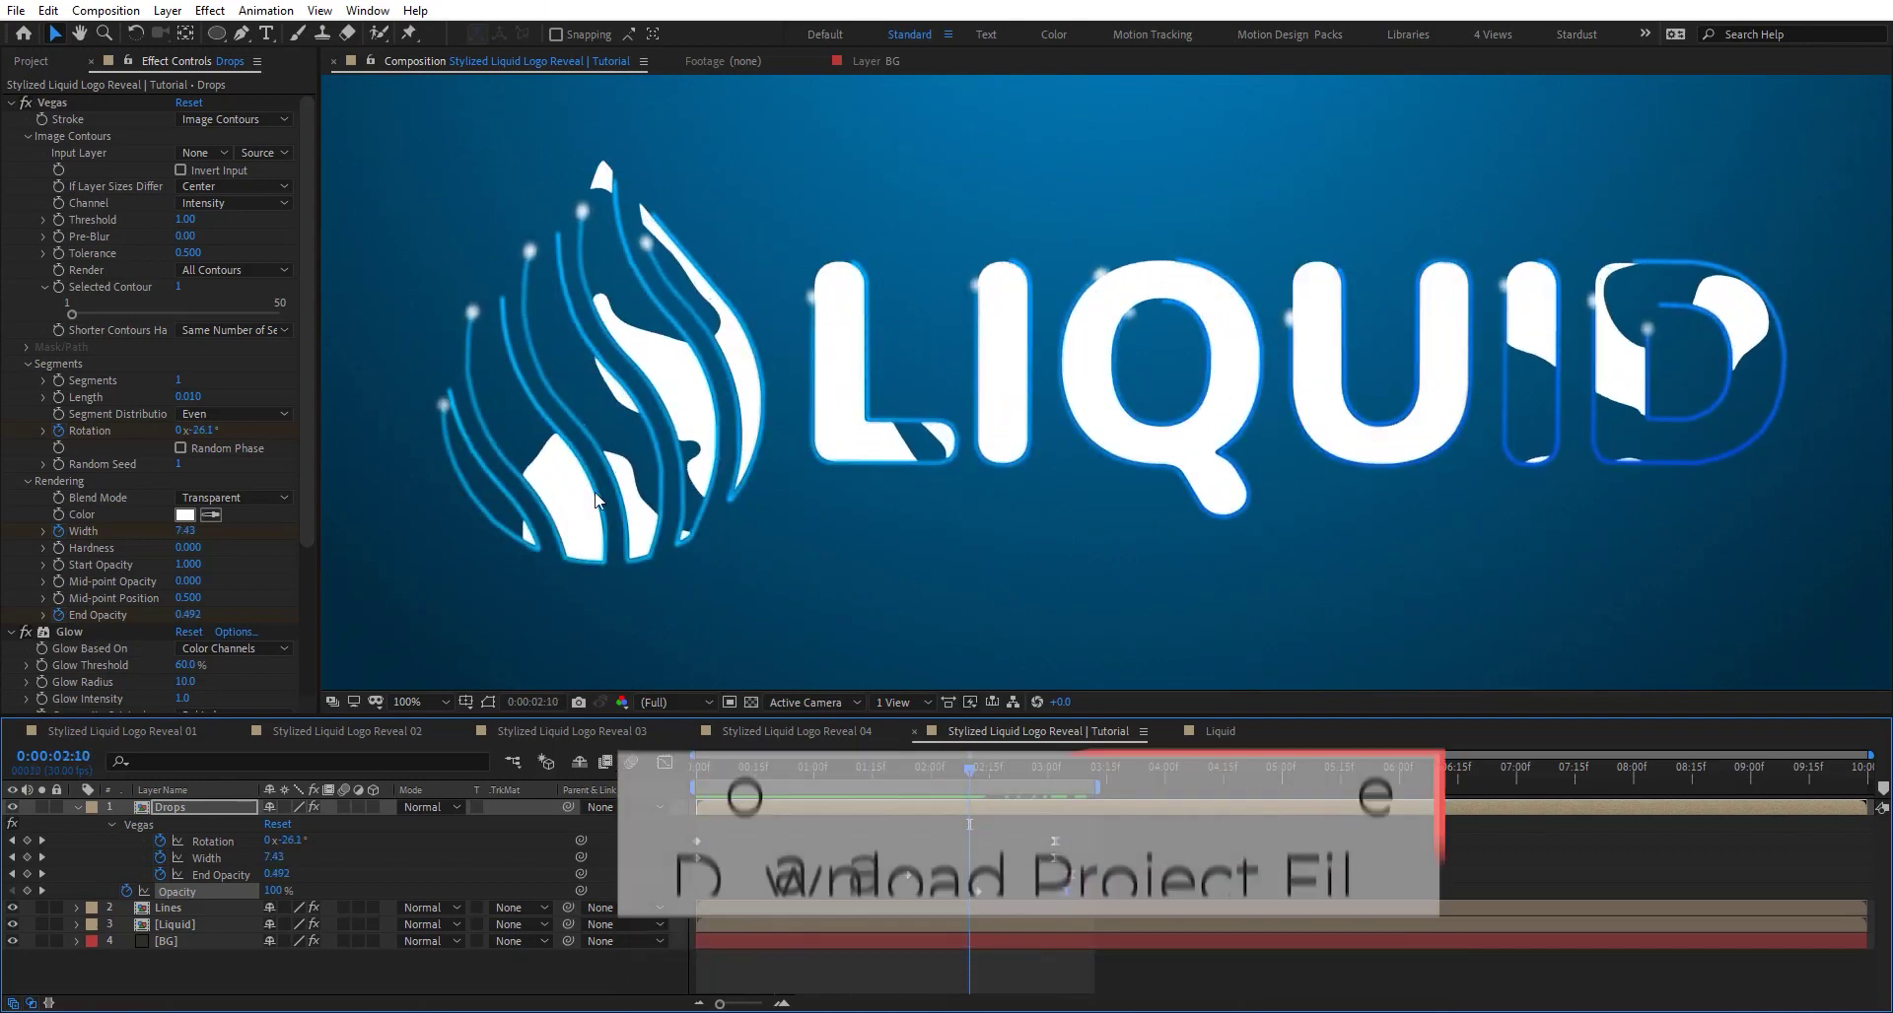
- Set the drops' Vegas Hardness to 0.500 and End Opacity to 1.000
{"action": "scroll", "coordinate": [90, 468], "scroll_direction": "down", "scroll_amount": 2}
{"action": "scroll", "coordinate": [91, 468], "scroll_direction": "down", "scroll_amount": 3}
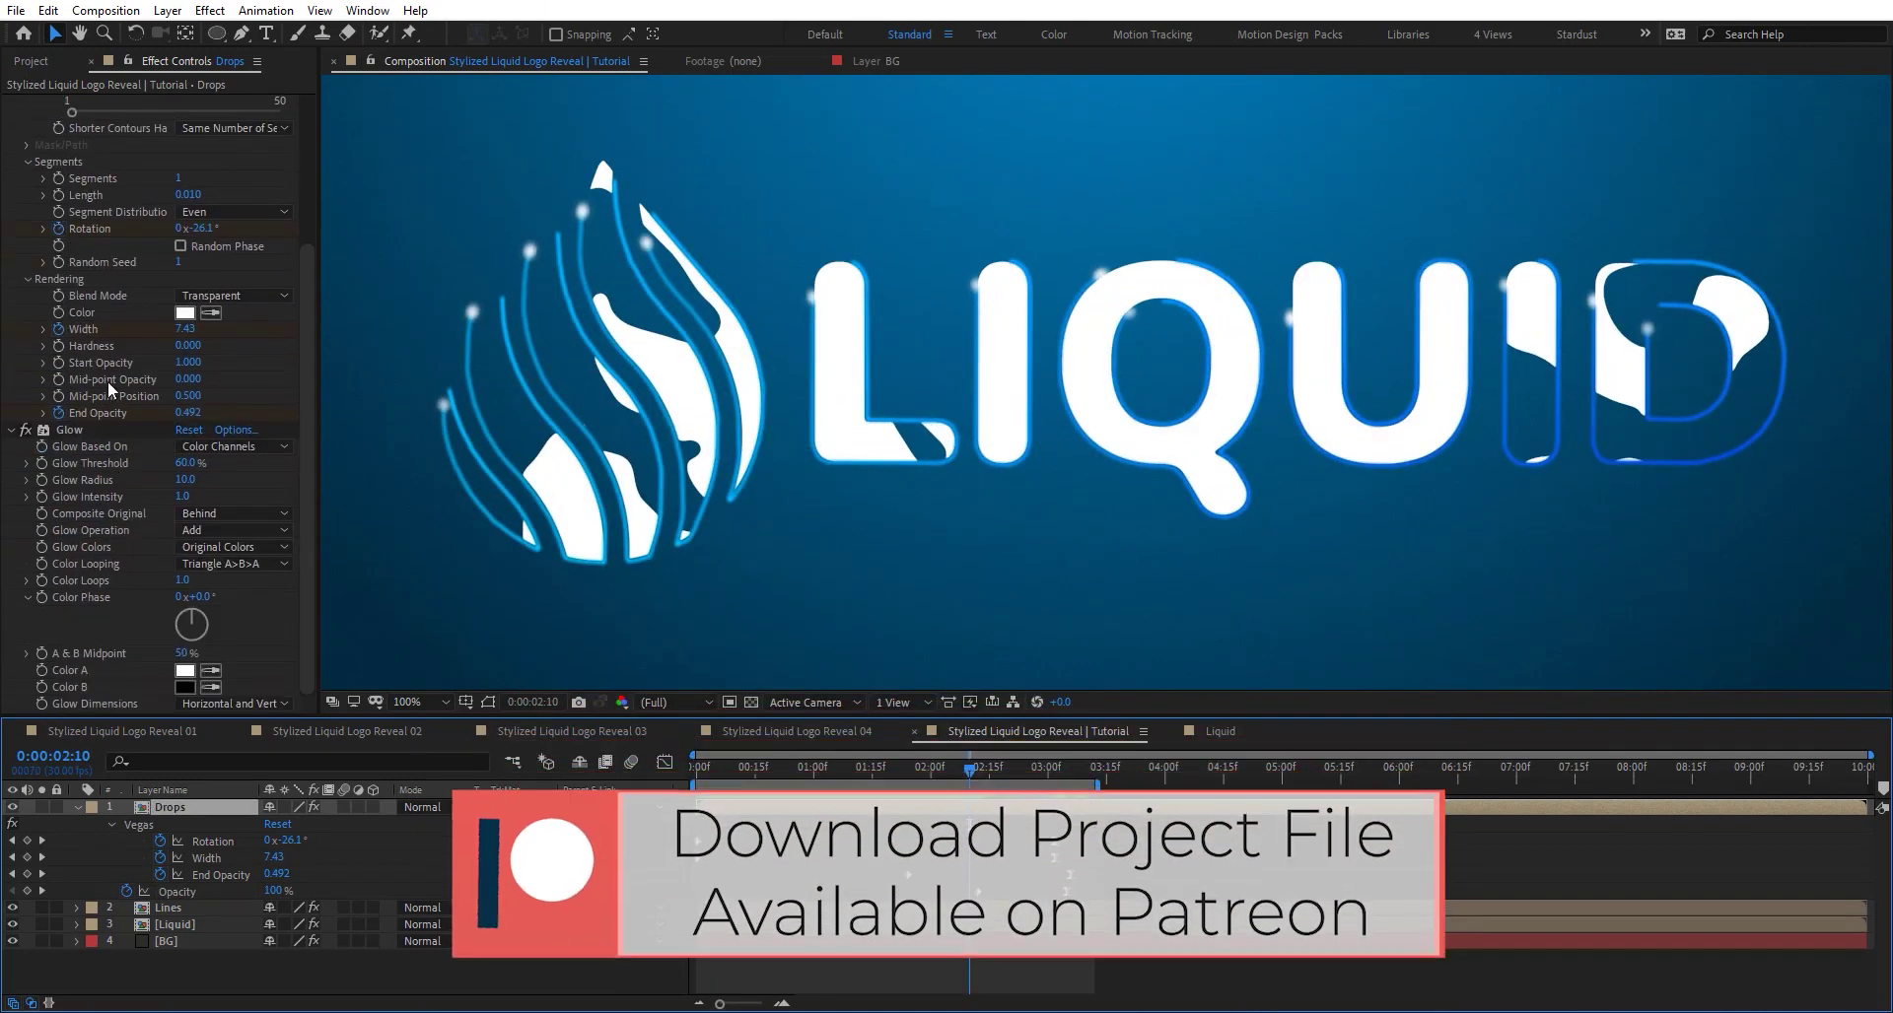
{"action": "left_click", "coordinate": [188, 434]}
{"action": "type", "text": ".5"}
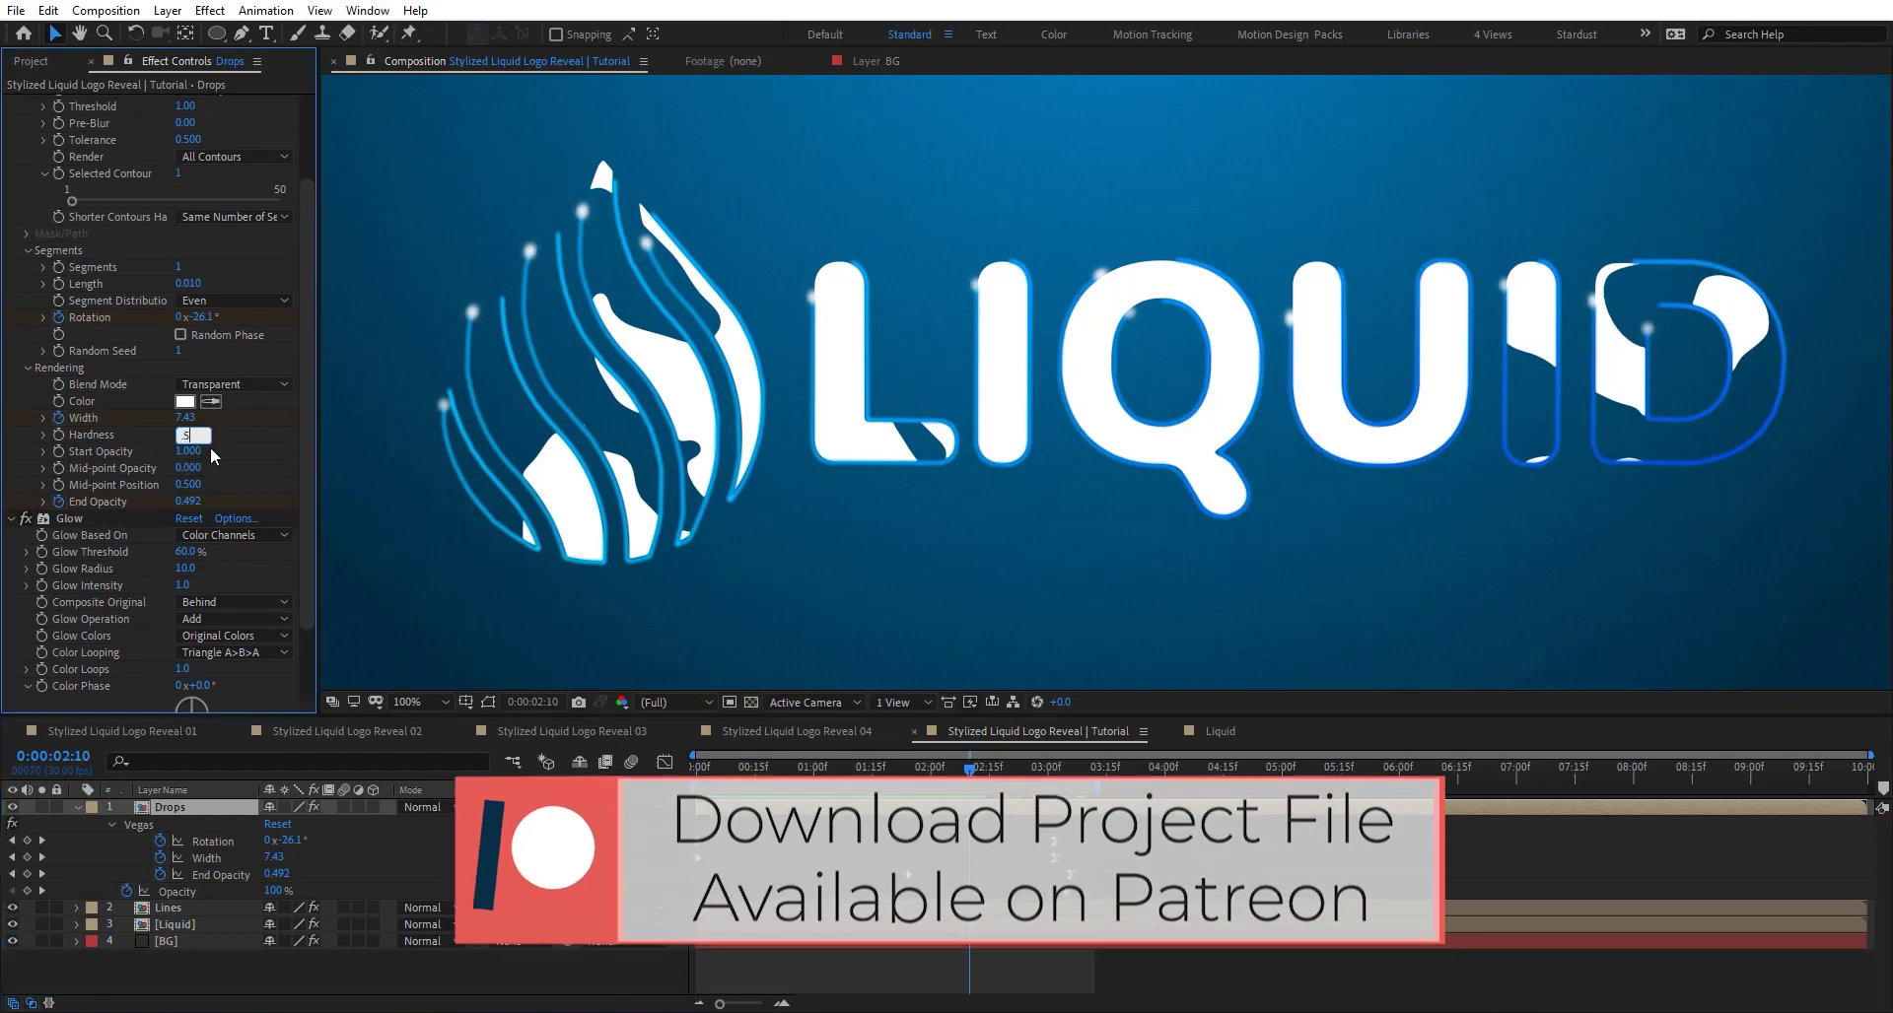
{"action": "key", "text": "Return"}
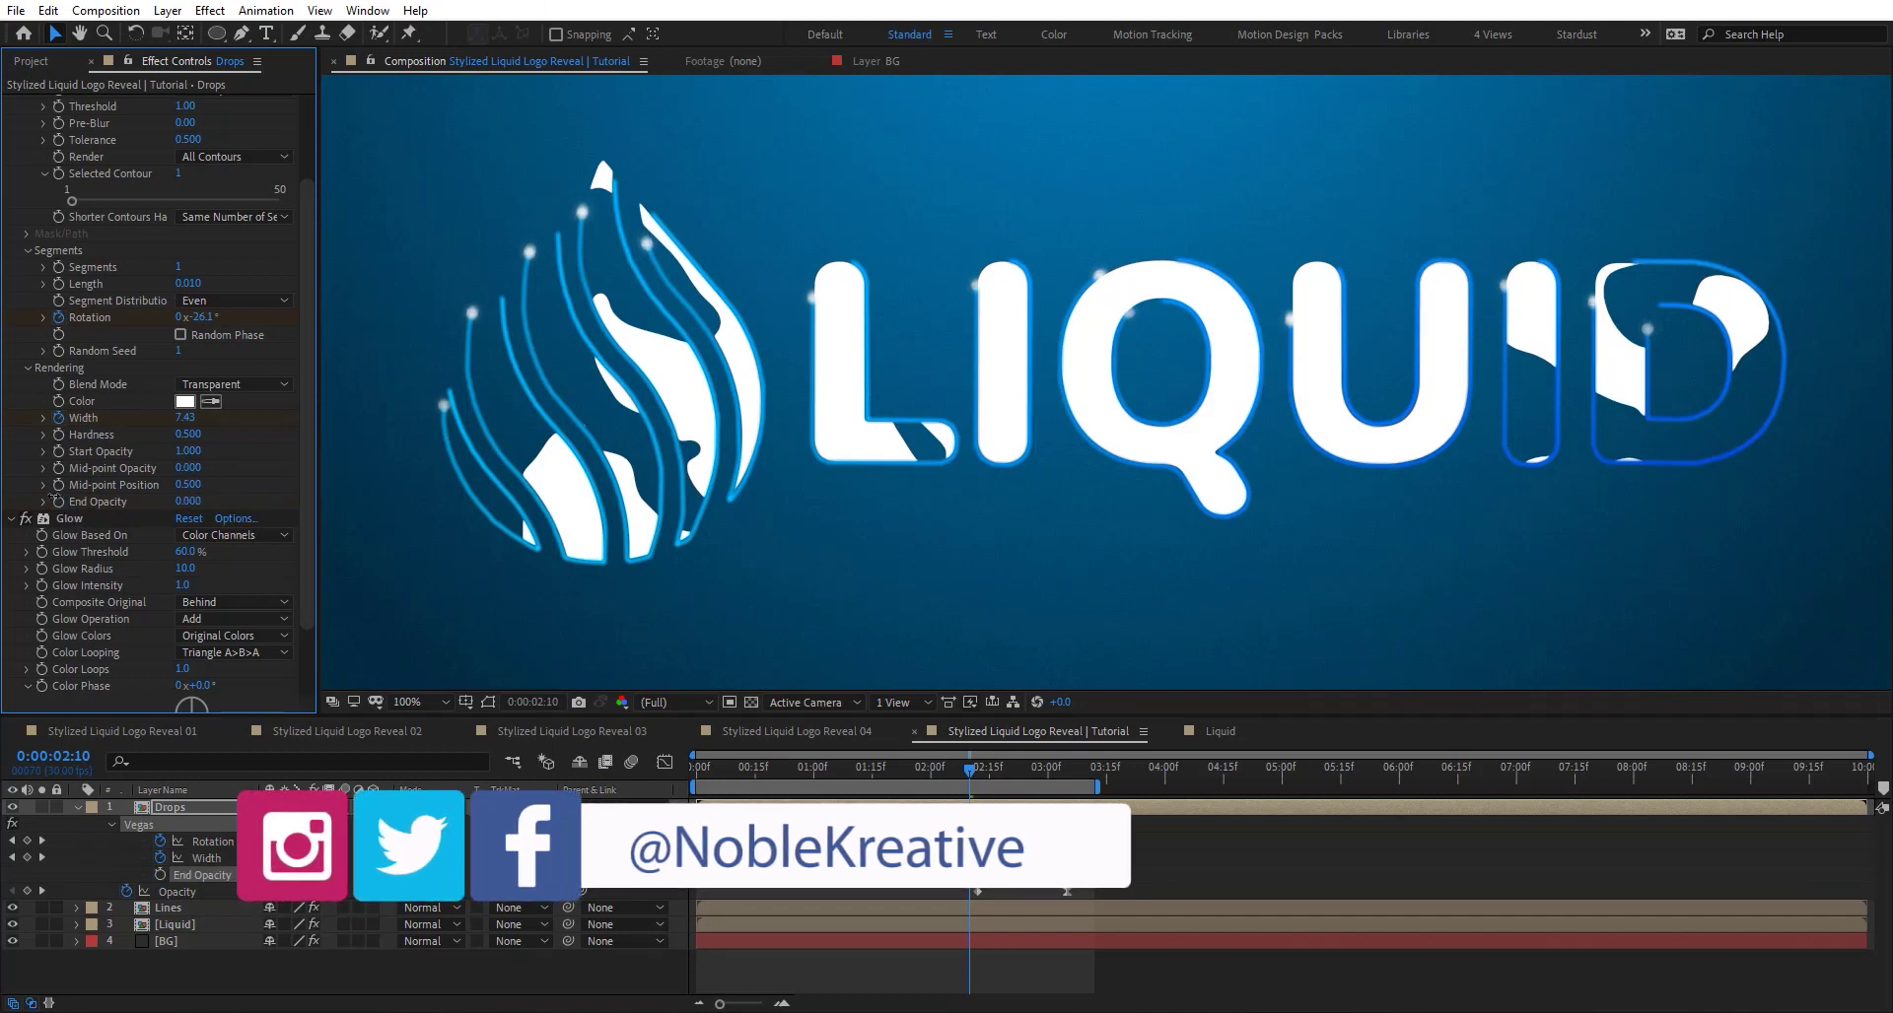
{"action": "left_click_drag", "start_coordinate": [187, 501], "coordinate": [222, 524]}
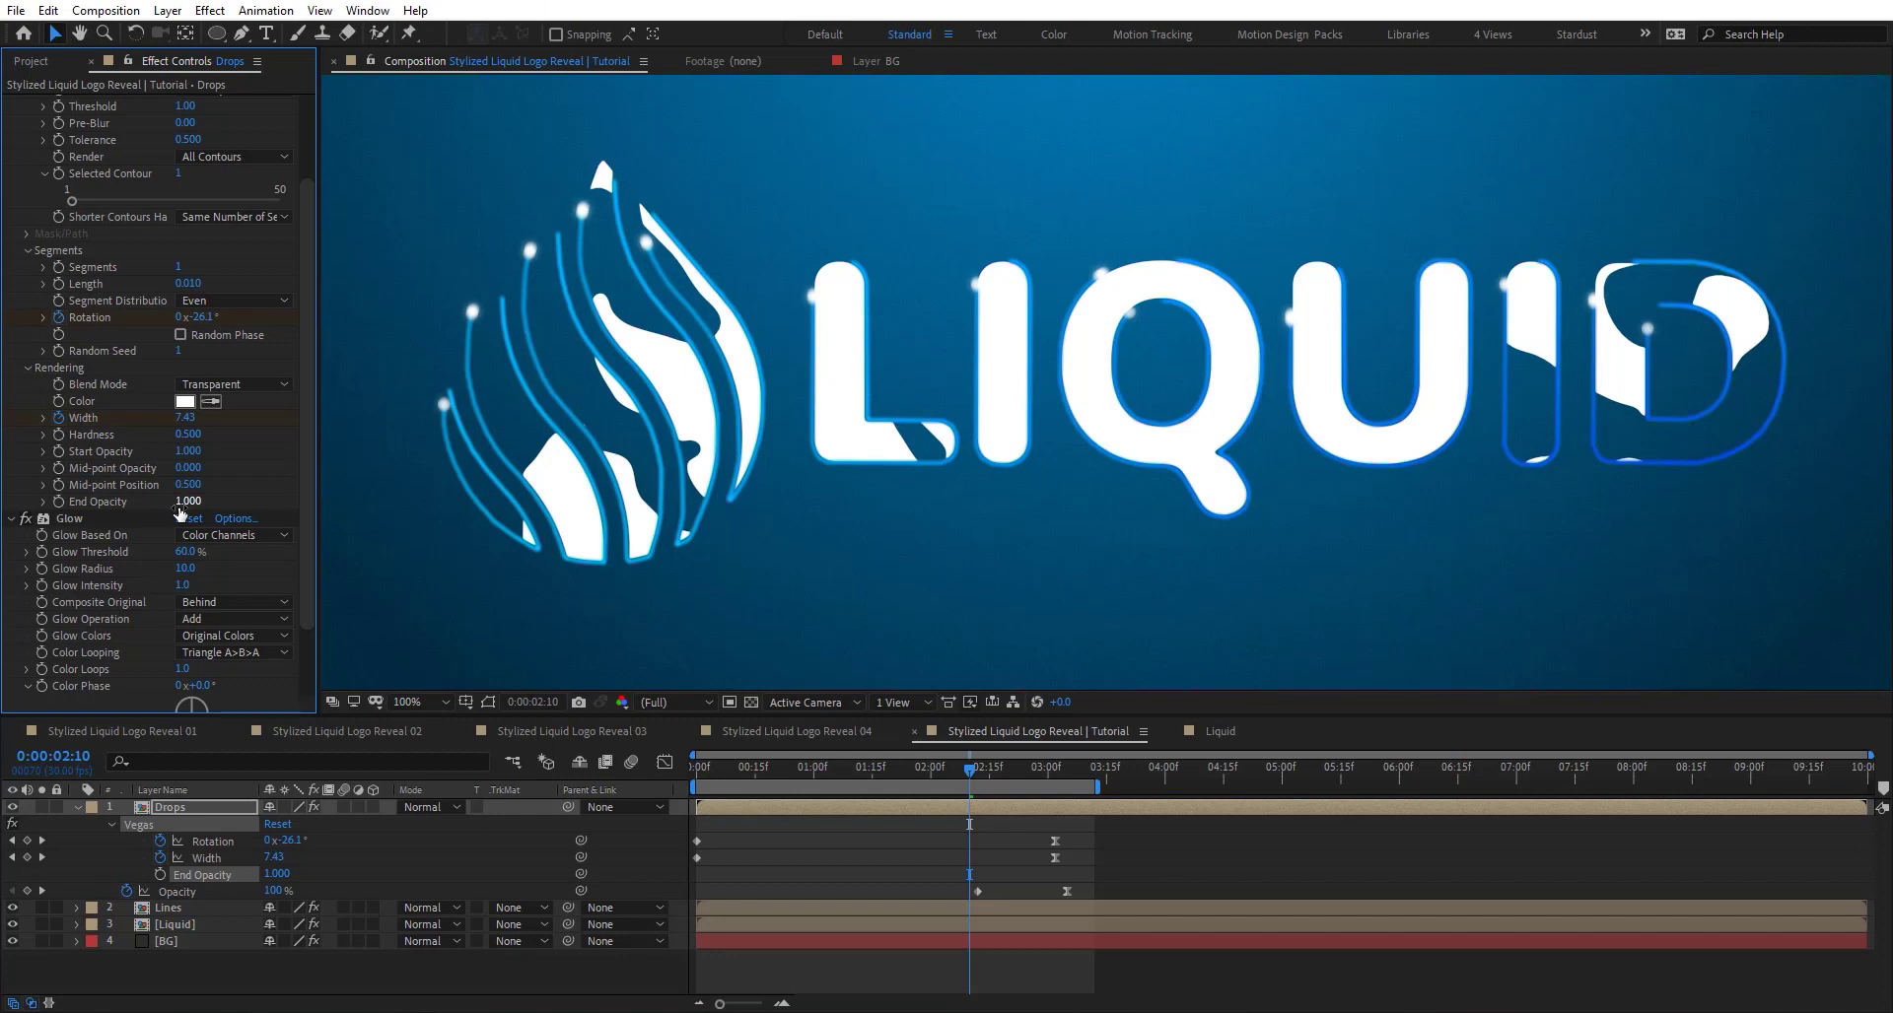
{"action": "mouse_move", "coordinate": [937, 786]}
{"action": "left_mouse_down"}
{"action": "mouse_move", "coordinate": [808, 773]}
{"action": "mouse_move", "coordinate": [919, 767]}
{"action": "mouse_move", "coordinate": [806, 777]}
{"action": "mouse_move", "coordinate": [923, 774]}
{"action": "left_mouse_up"}
{"action": "scroll", "coordinate": [1028, 464], "scroll_direction": "down", "scroll_amount": 2}
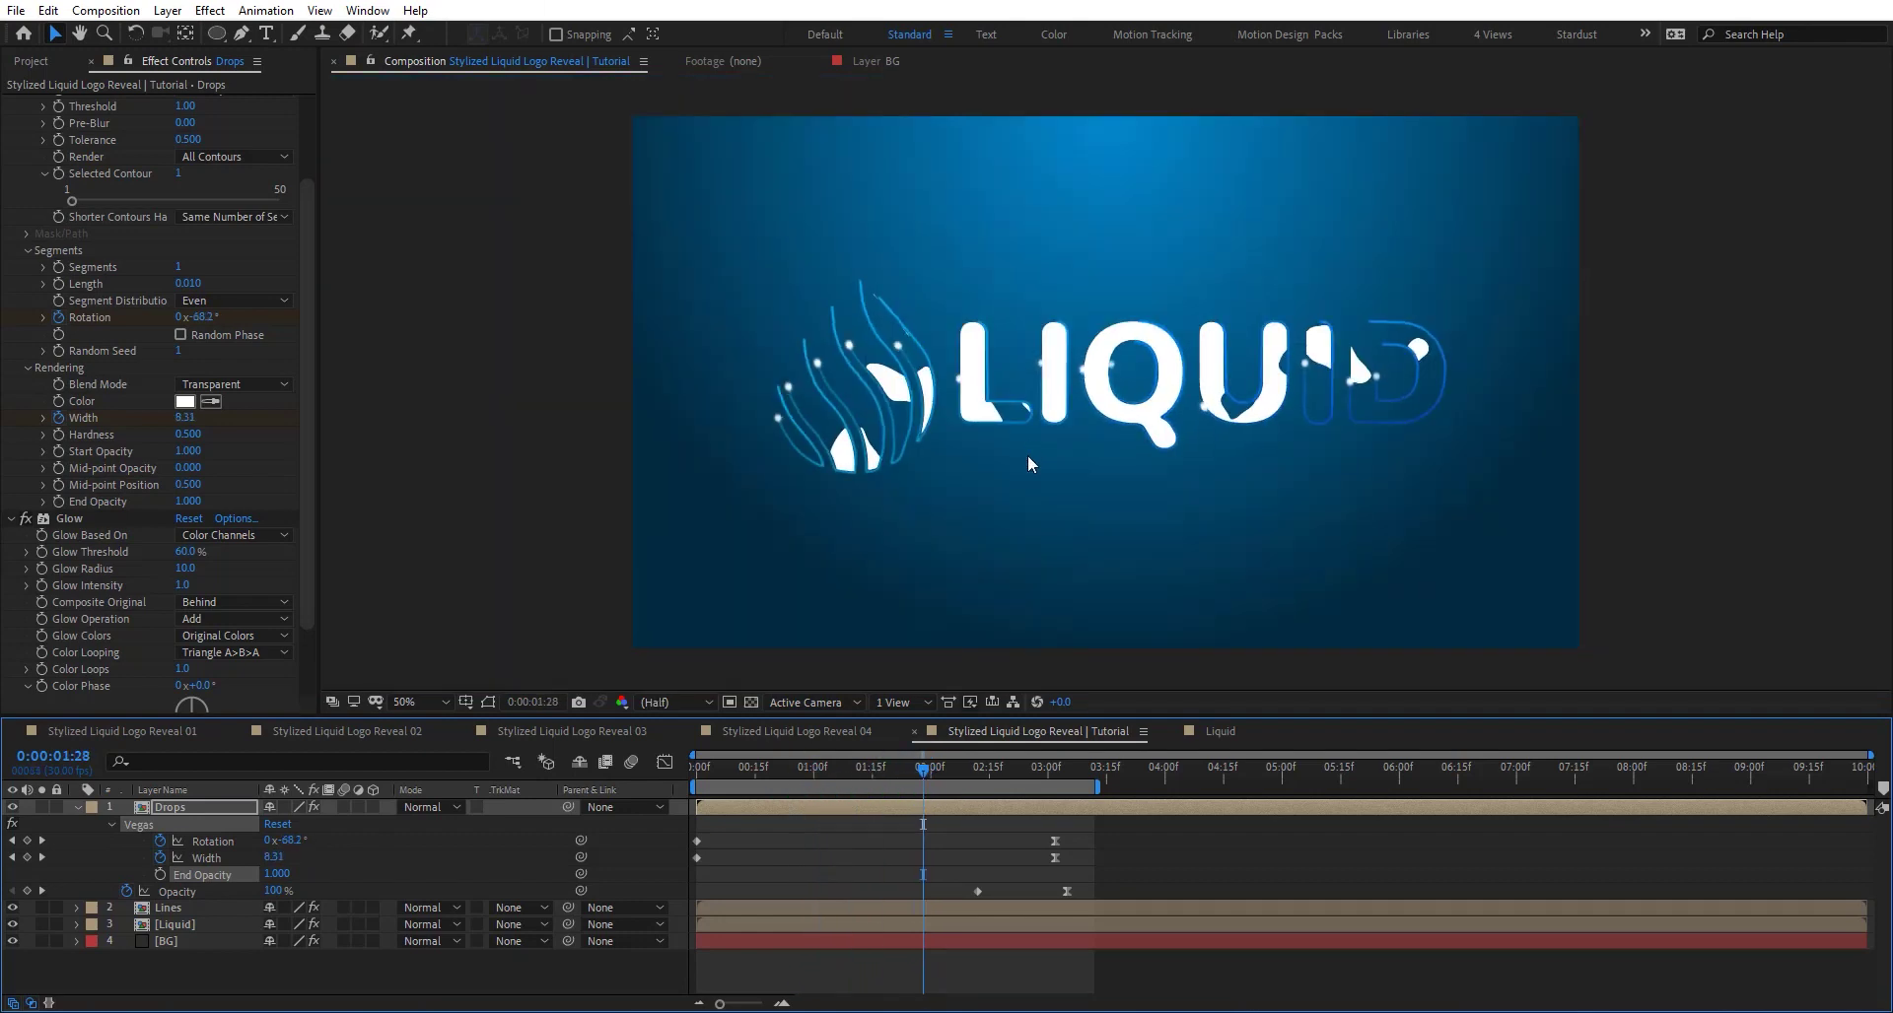
{"action": "left_click", "coordinate": [954, 991]}
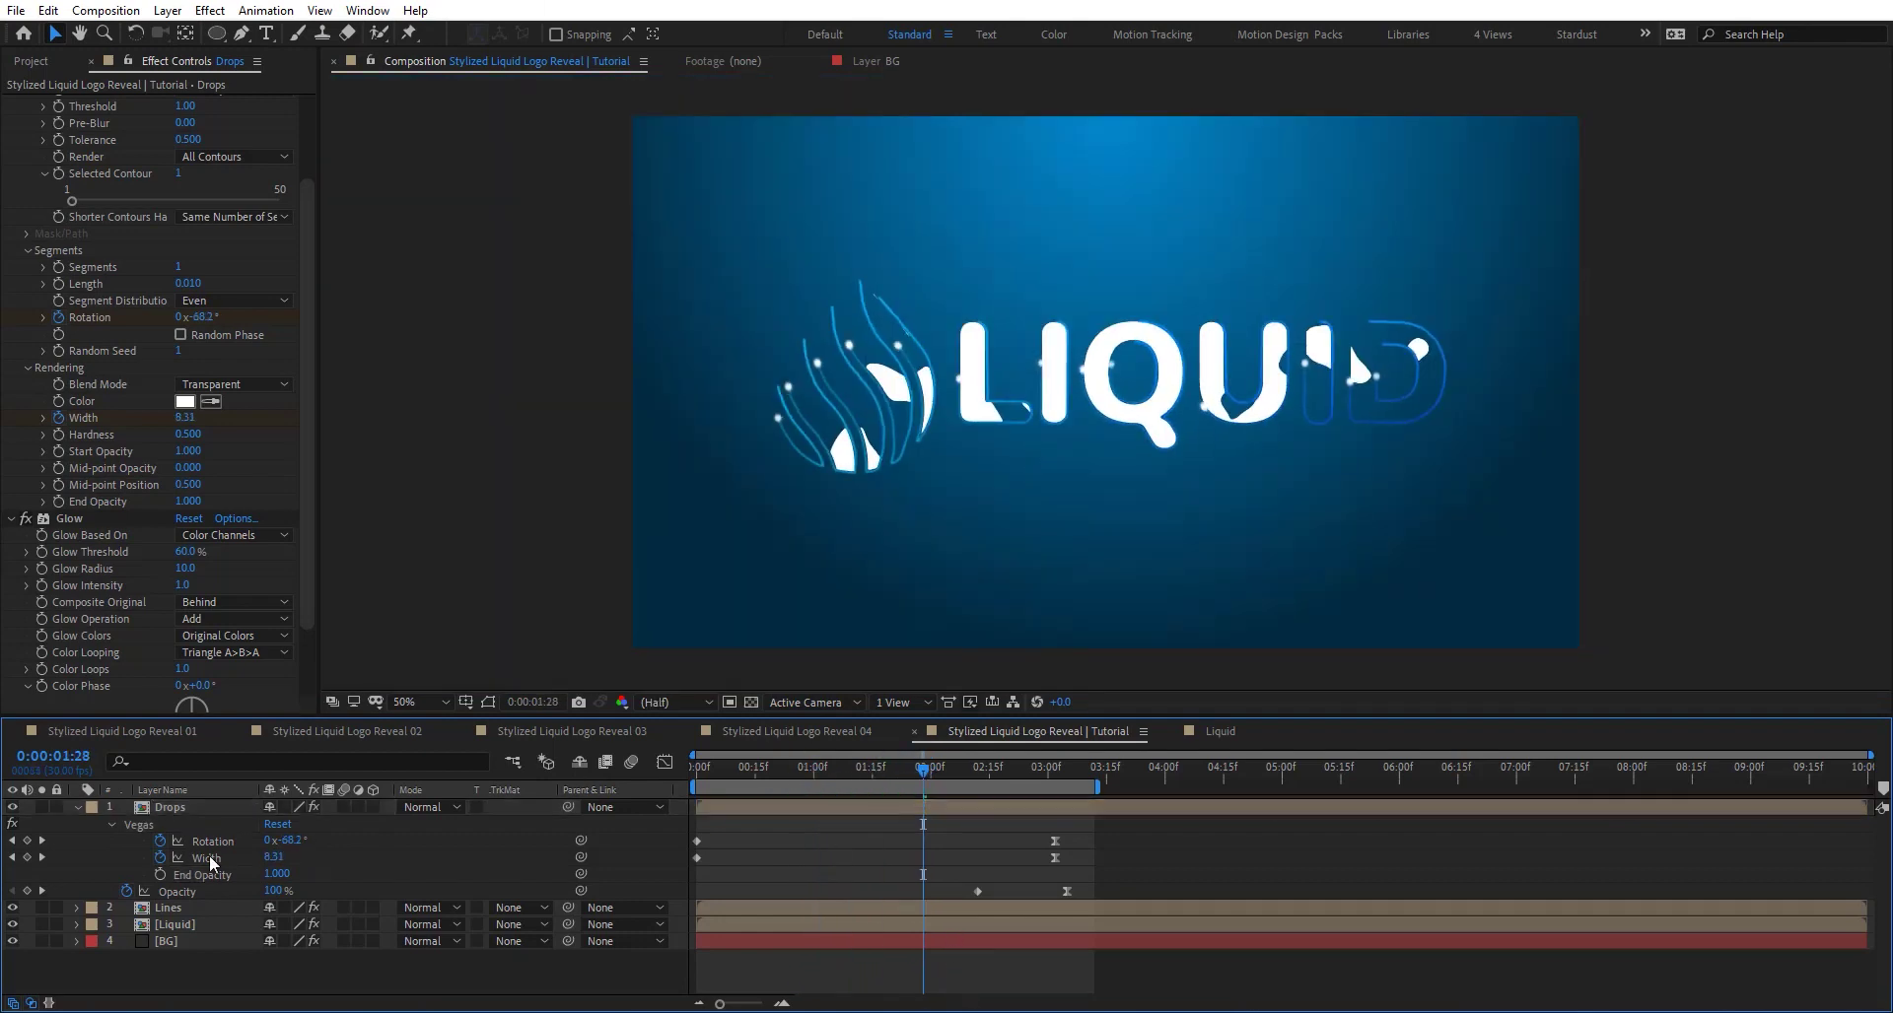
{"action": "left_click", "coordinate": [78, 809]}
- Duplicate the Lines layer and place Lines 2 beneath the original
{"action": "left_click", "coordinate": [193, 828]}
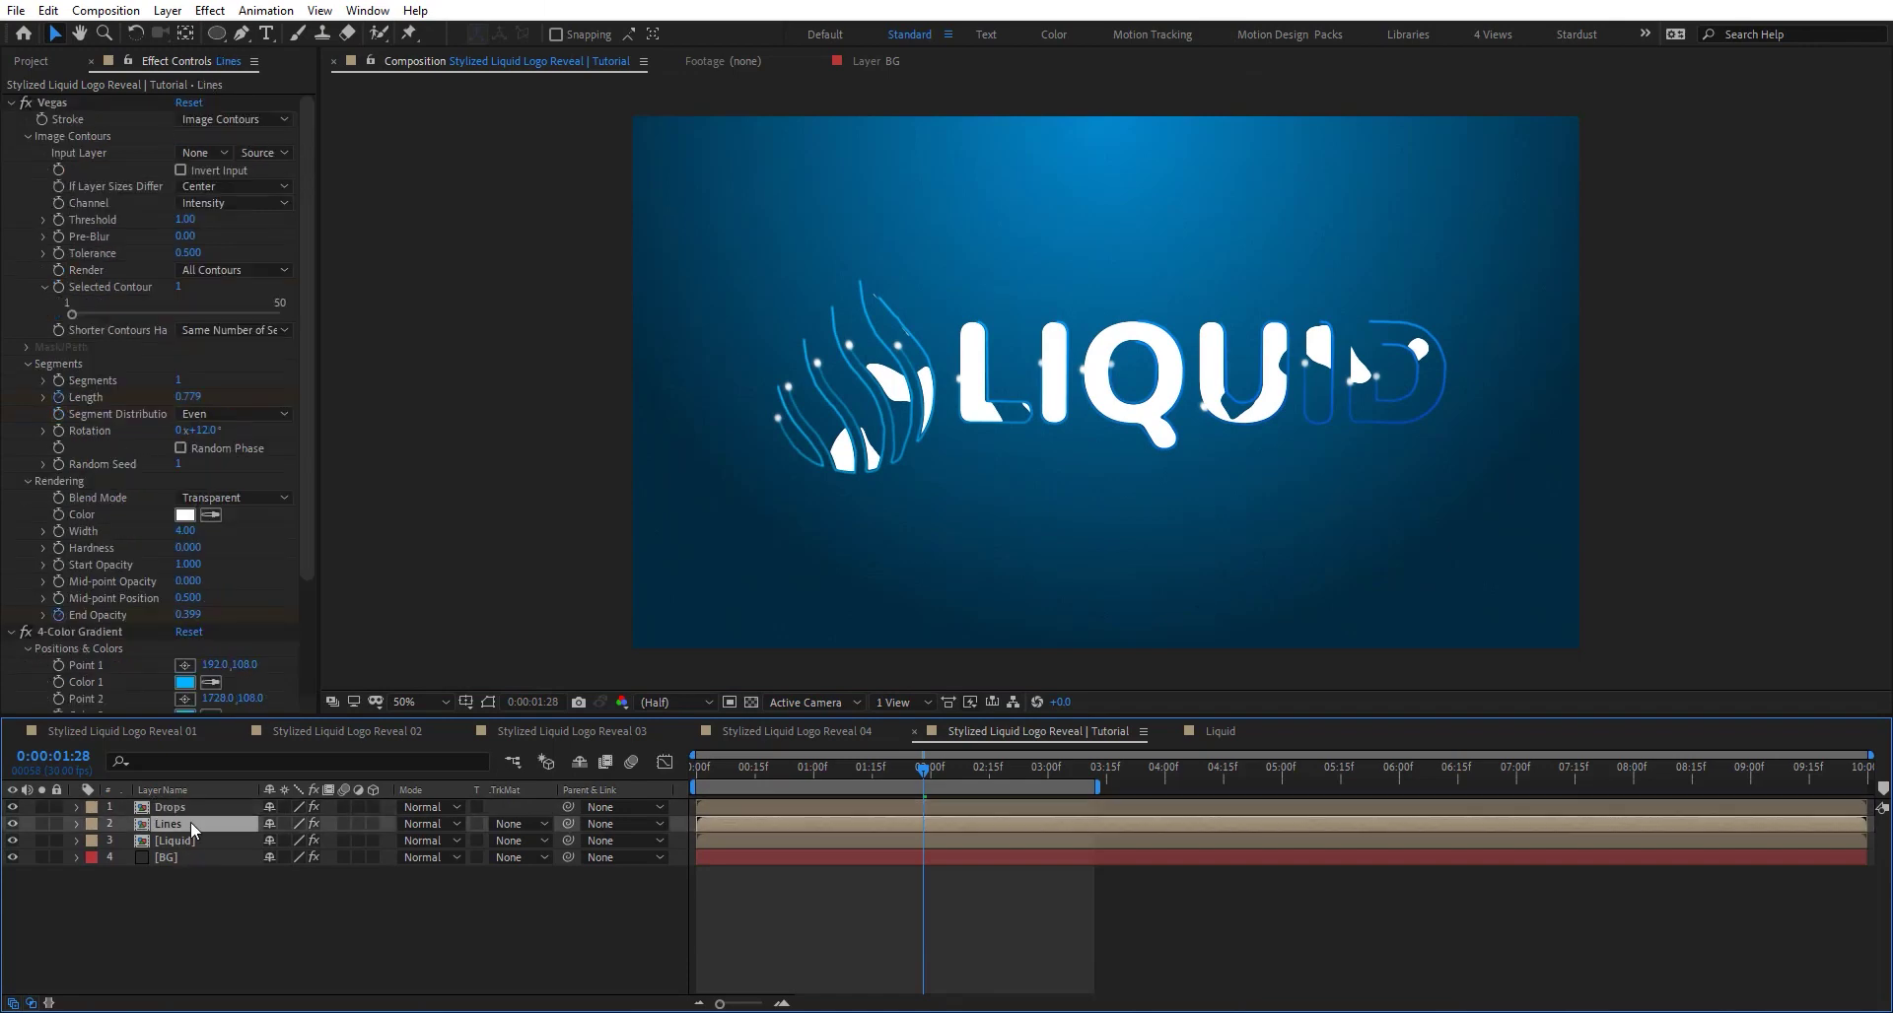
{"action": "key", "text": "ctrl+d"}
{"action": "left_click_drag", "start_coordinate": [198, 828], "coordinate": [204, 859]}
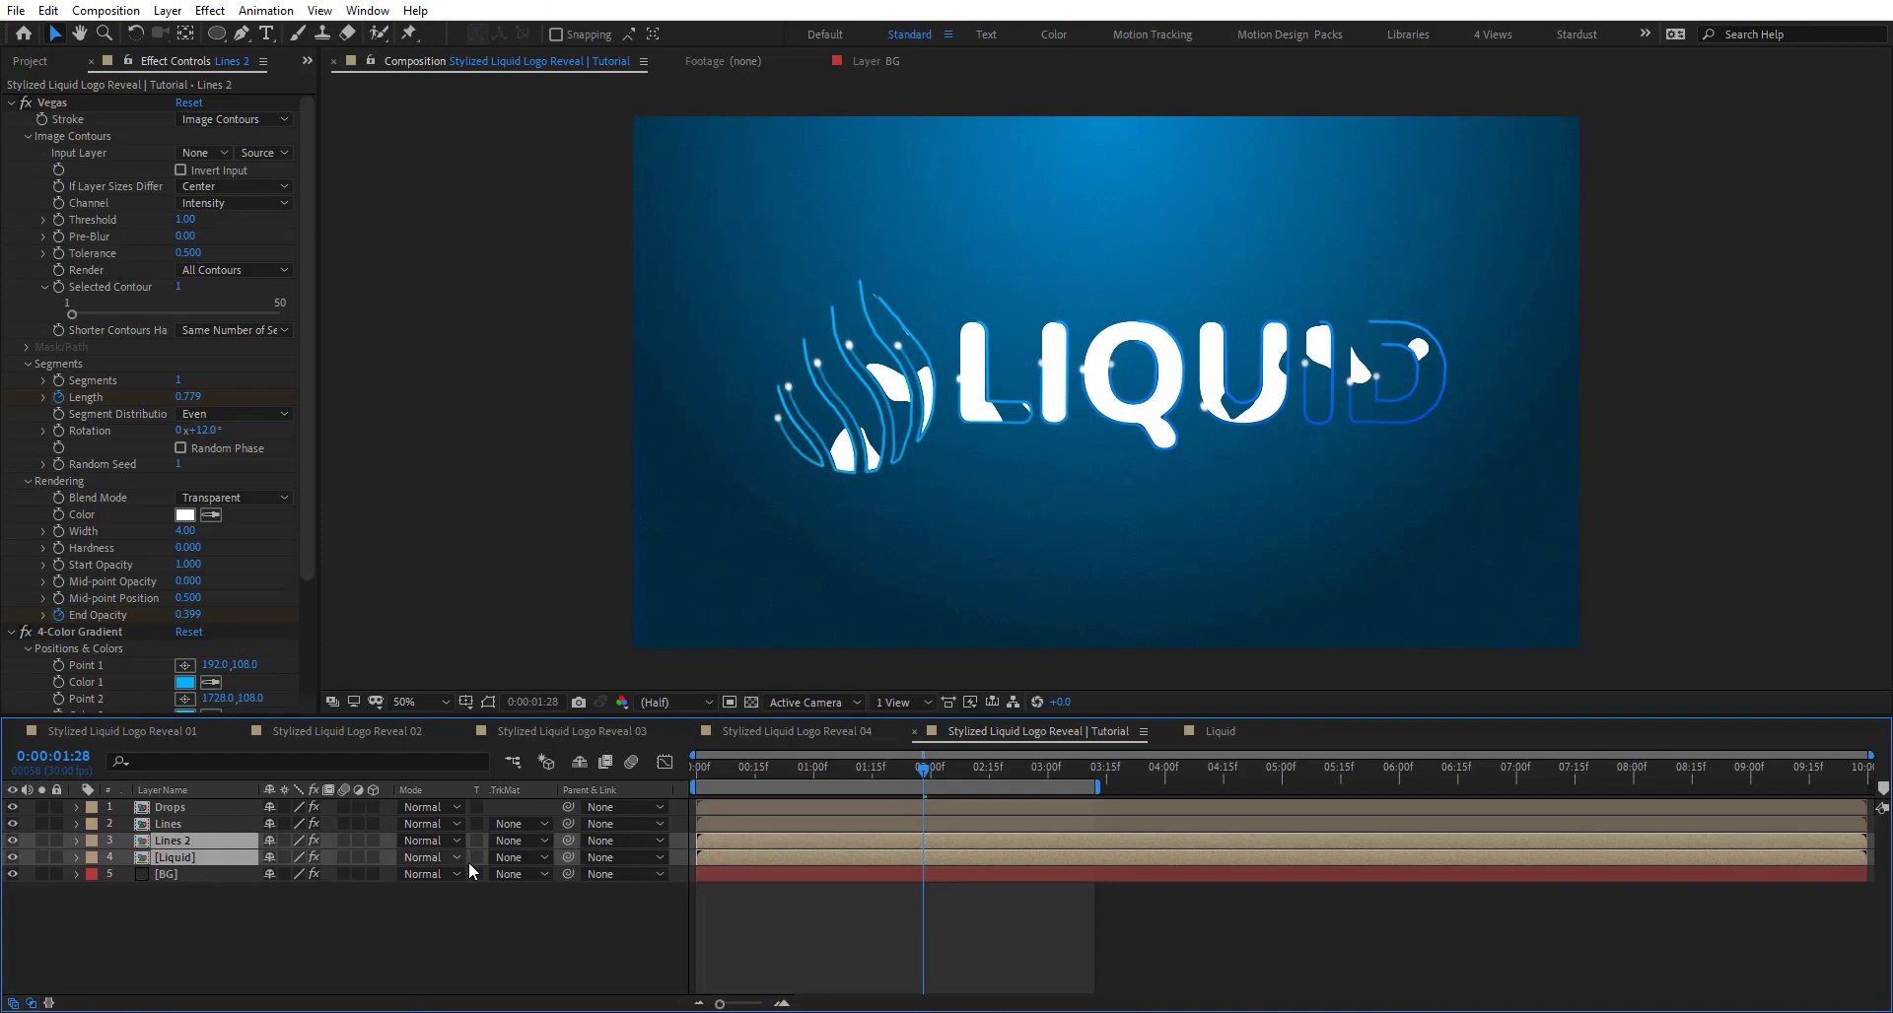
- Set the Liquid layer's track matte to Alpha Inverted Matte "Lines 2"
{"action": "left_click", "coordinate": [521, 858]}
{"action": "left_click", "coordinate": [596, 927]}
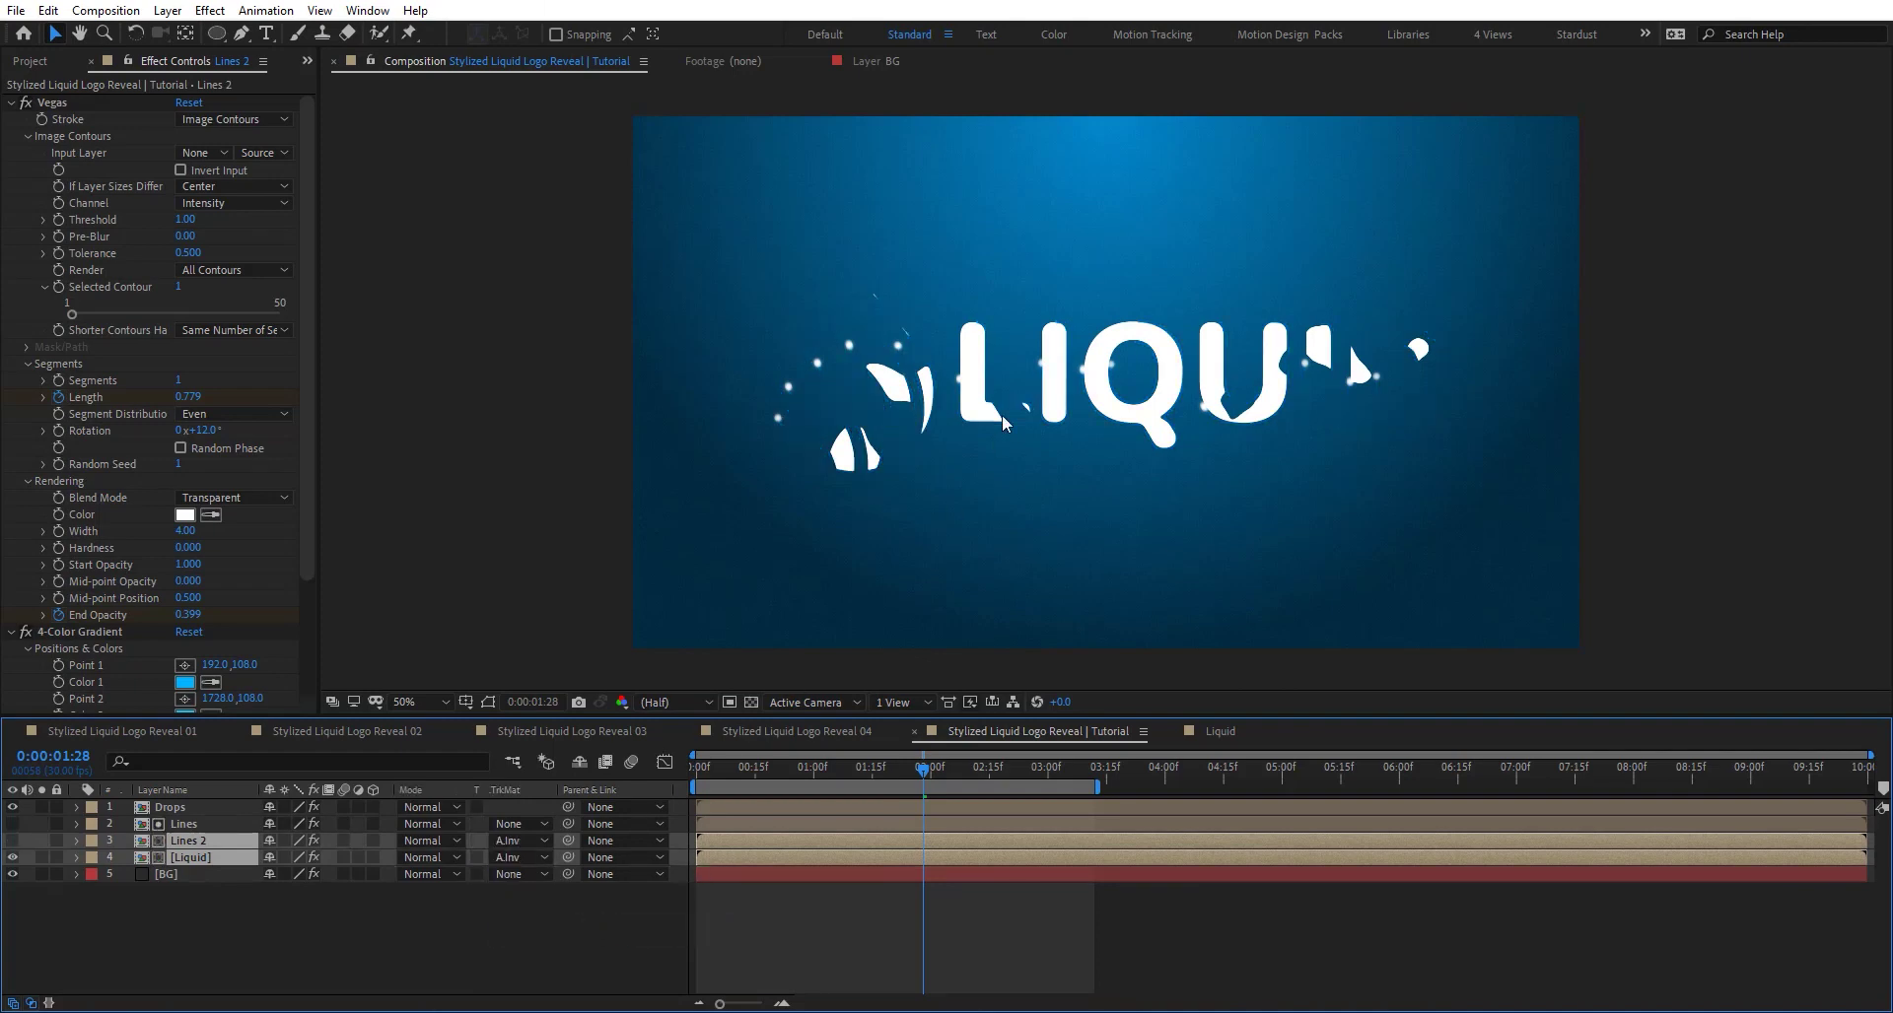
{"action": "key", "text": "slash"}
{"action": "left_click", "coordinate": [251, 915]}
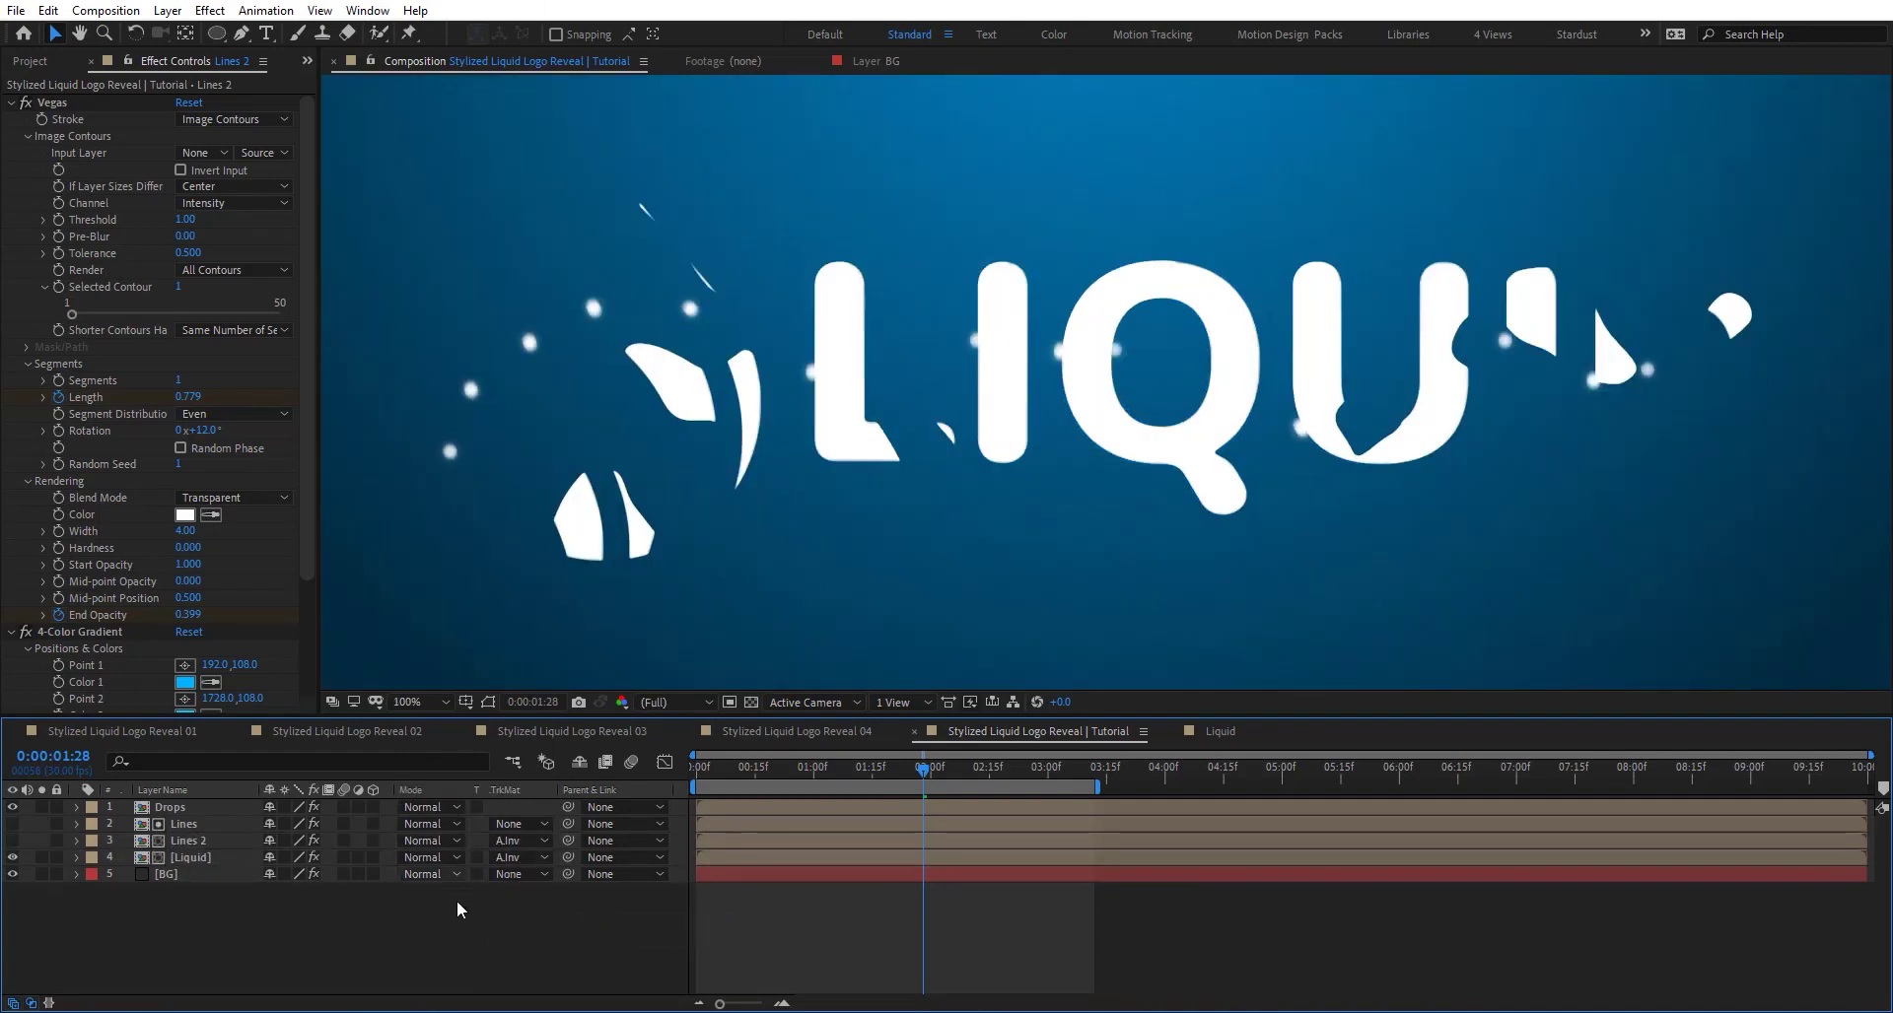
{"action": "key", "text": "ctrl+z"}
{"action": "left_click", "coordinate": [522, 858]}
{"action": "left_click", "coordinate": [579, 925]}
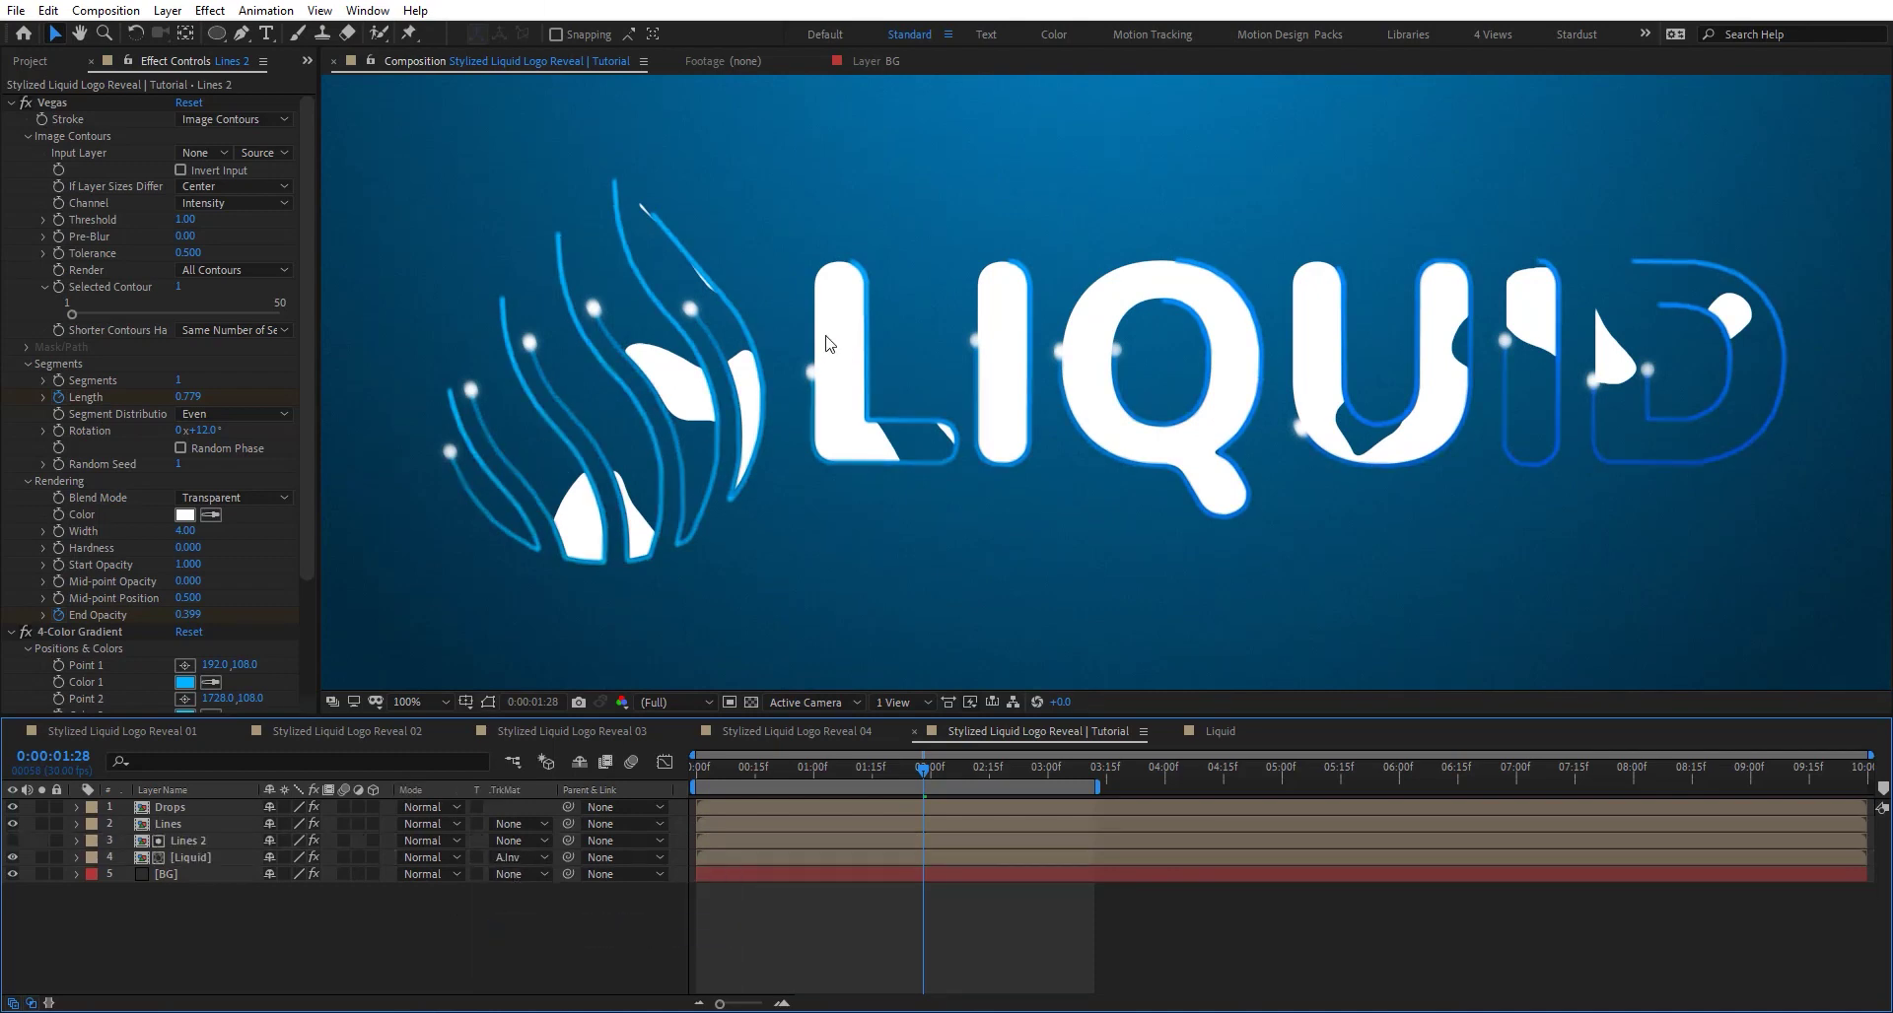
- Inspect the matte edges at 200%, then reapply the Lines 2 inverted alpha matte
{"action": "key", "text": "period"}
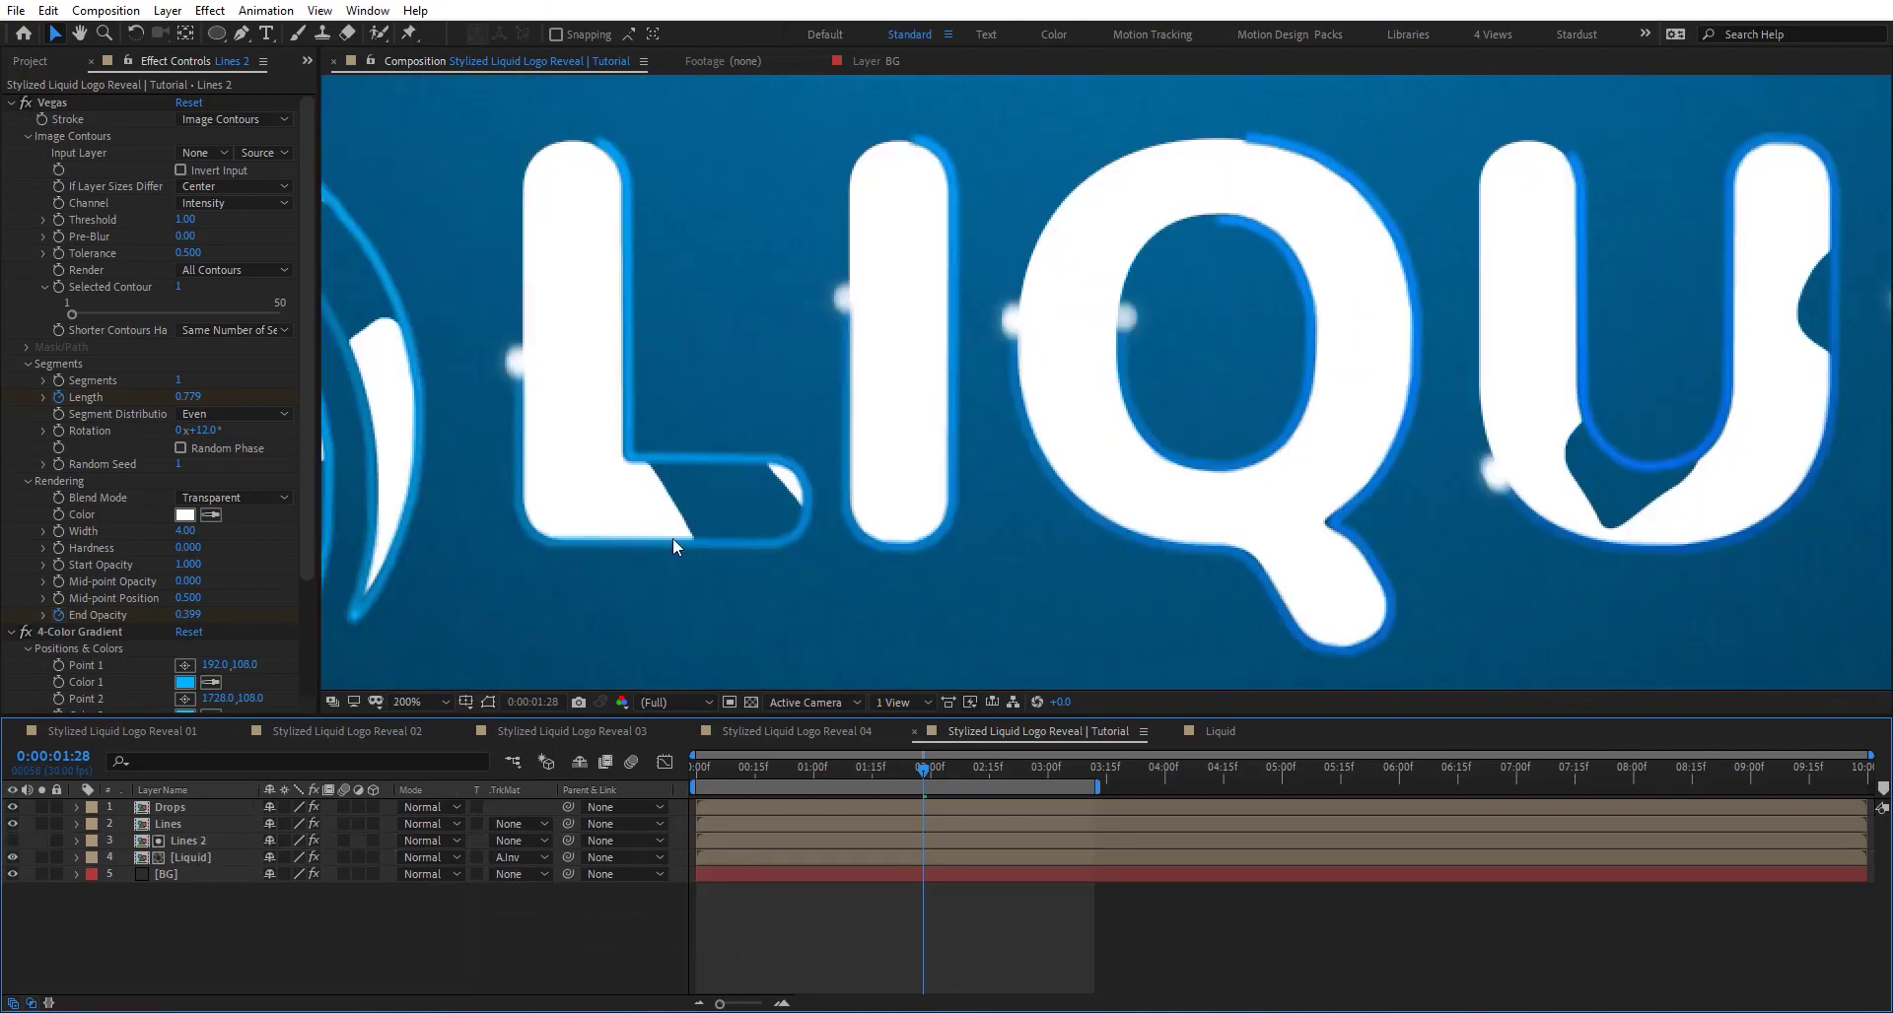
{"action": "left_click", "coordinate": [525, 859]}
{"action": "left_click", "coordinate": [539, 879]}
{"action": "left_click", "coordinate": [542, 859]}
{"action": "left_click", "coordinate": [550, 925]}
{"action": "key", "text": "comma"}
{"action": "left_click_drag", "start_coordinate": [942, 781], "coordinate": [895, 782]}
{"action": "key", "text": "comma"}
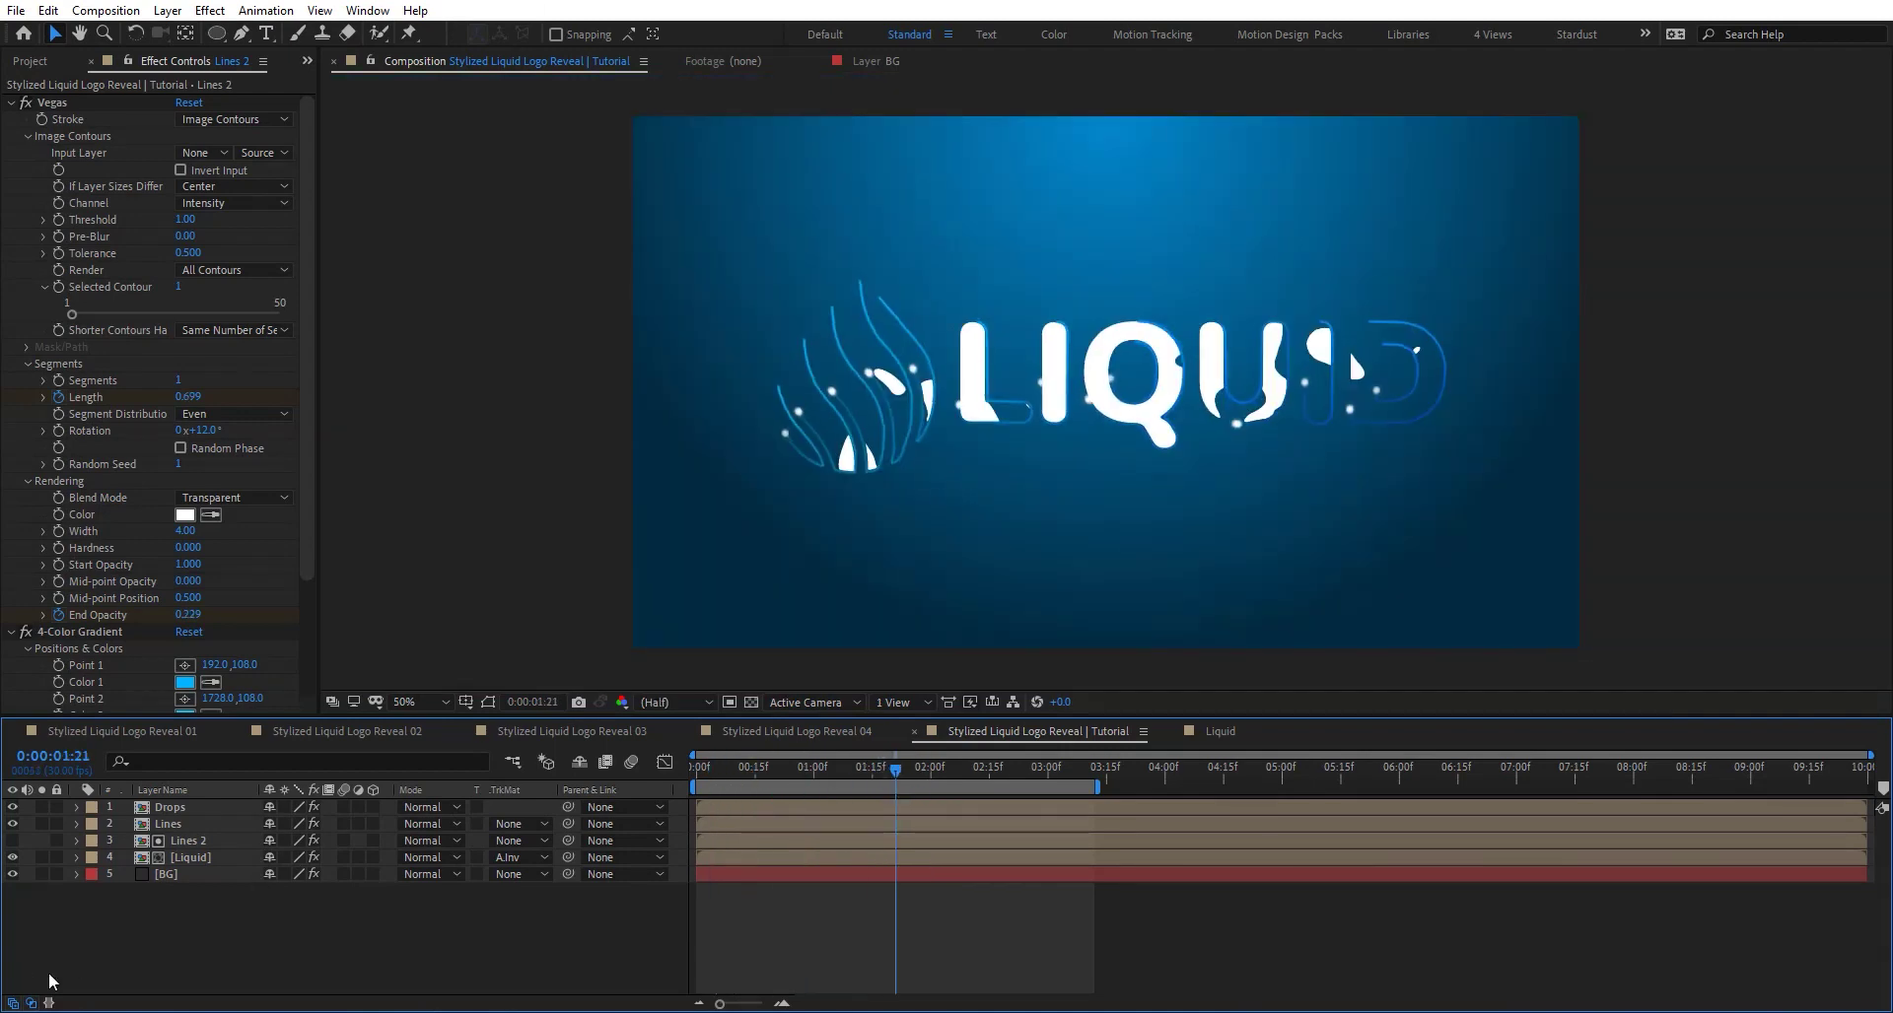
- Check the reveal between 2:11 and 2:23, then open the Liquid precomposition
{"action": "left_click", "coordinate": [198, 859]}
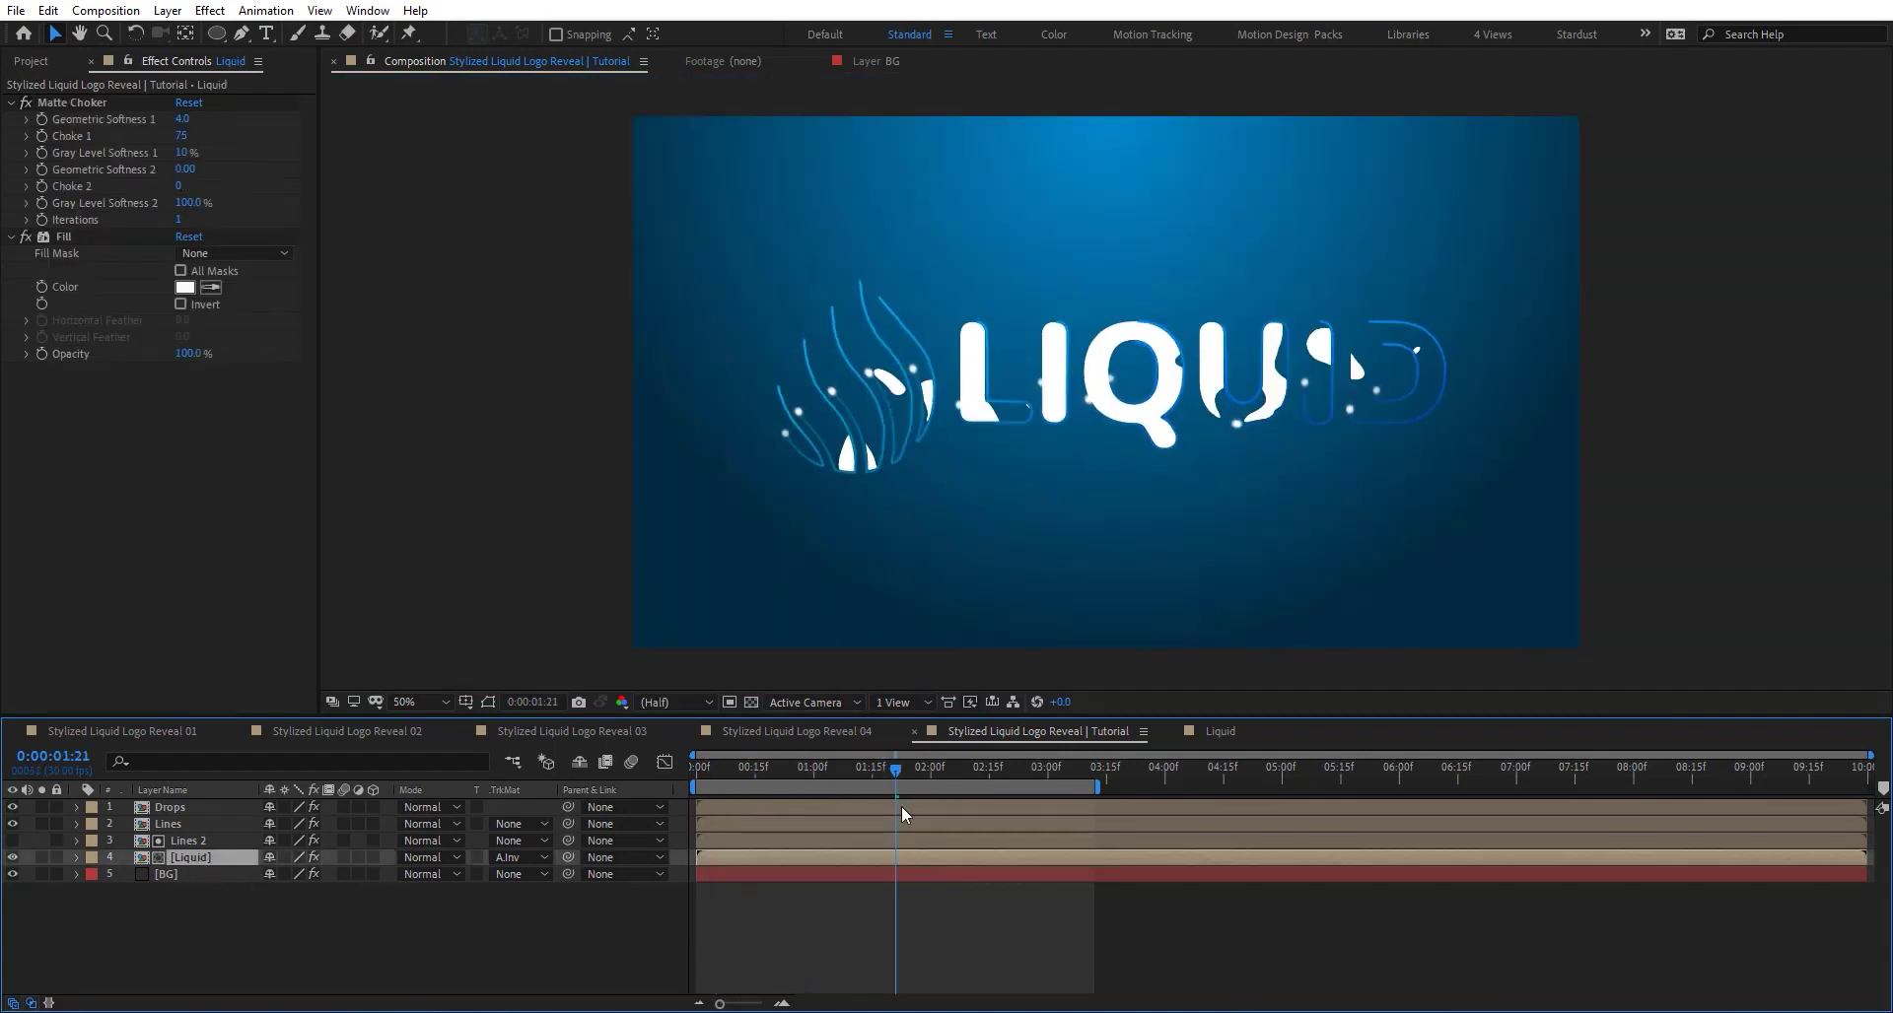
{"action": "left_click_drag", "start_coordinate": [896, 776], "coordinate": [974, 786]}
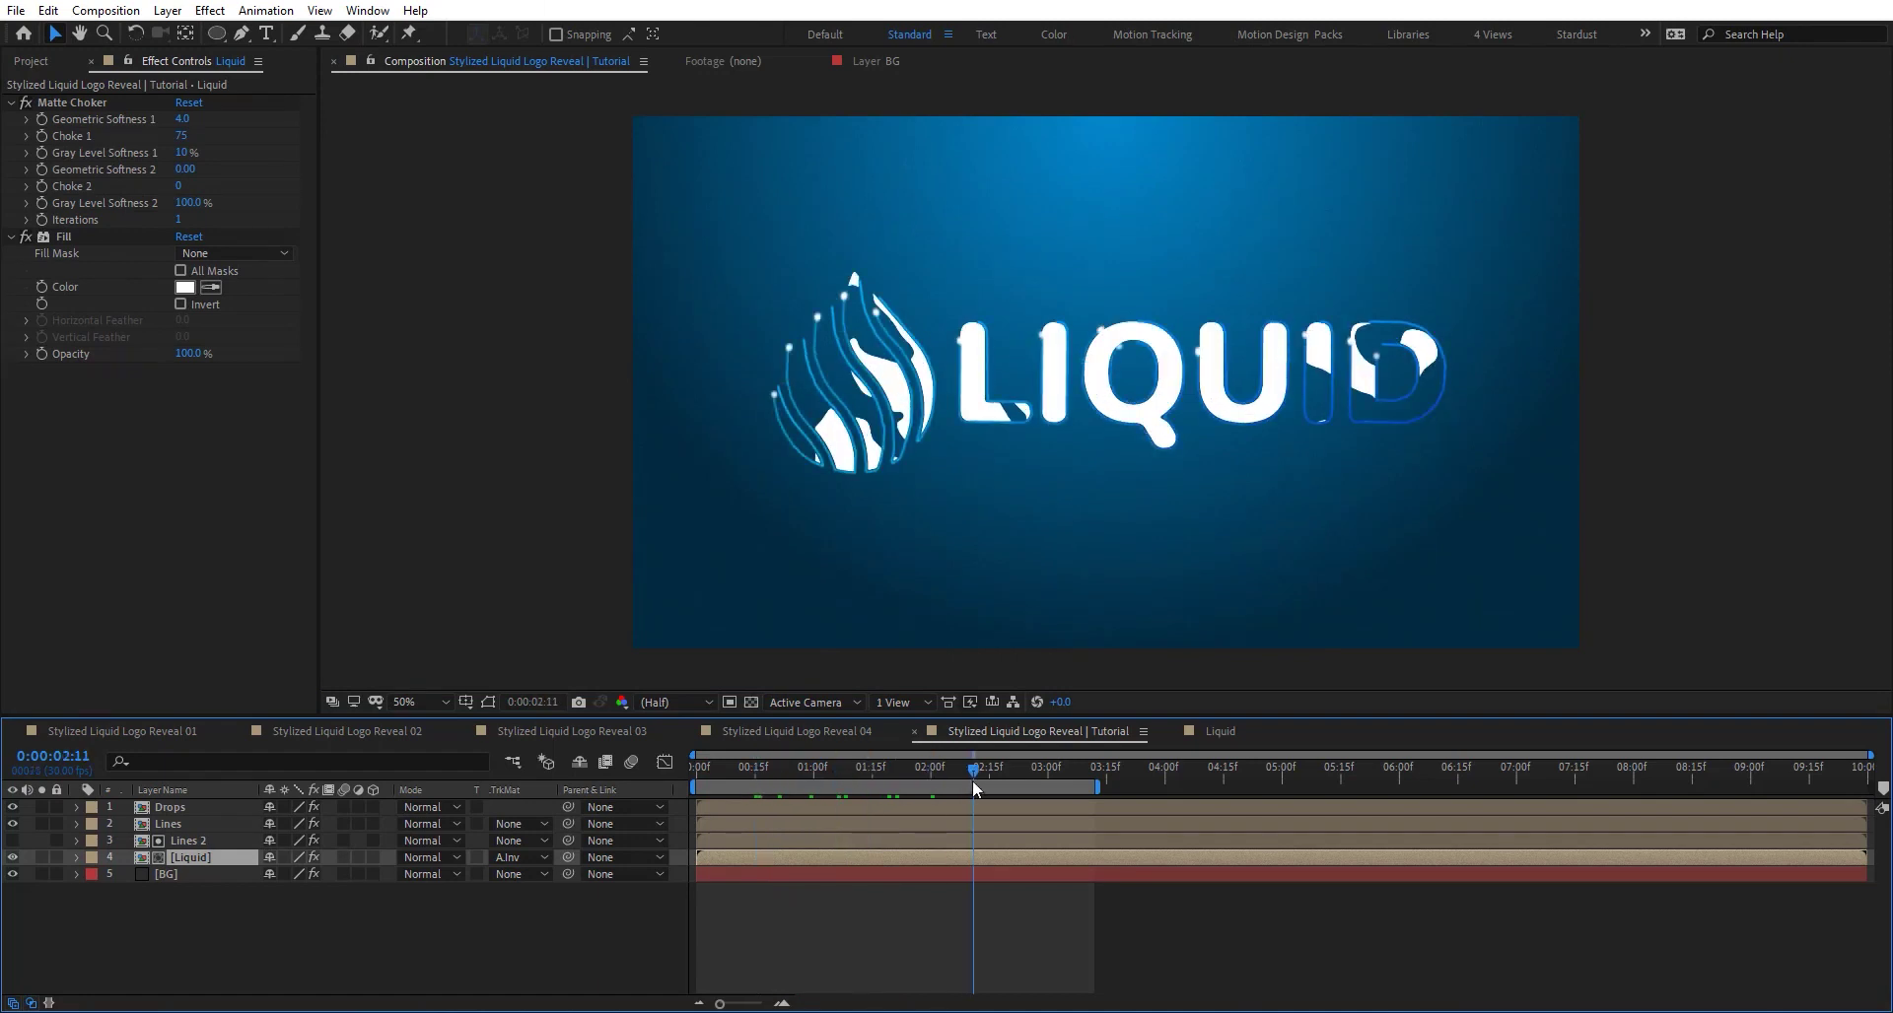
{"action": "left_click_drag", "start_coordinate": [809, 785], "coordinate": [957, 779]}
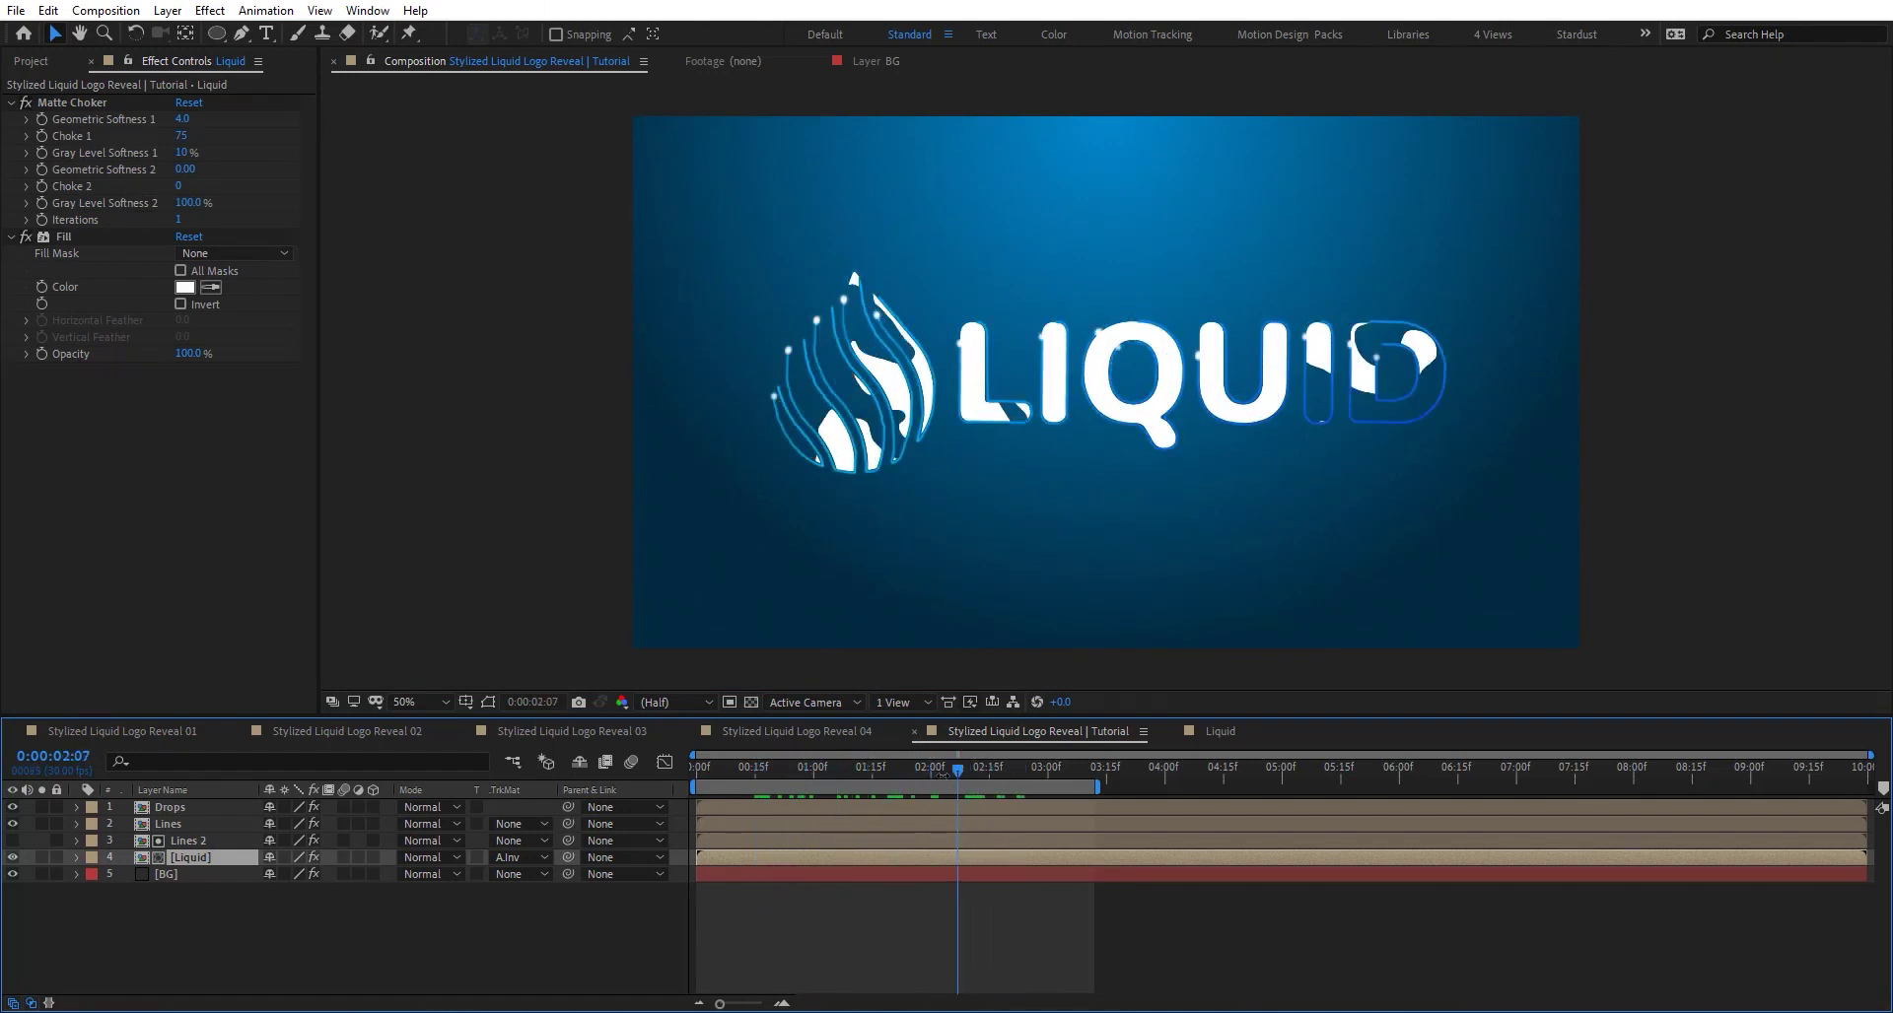
{"action": "double_click", "coordinate": [196, 858]}
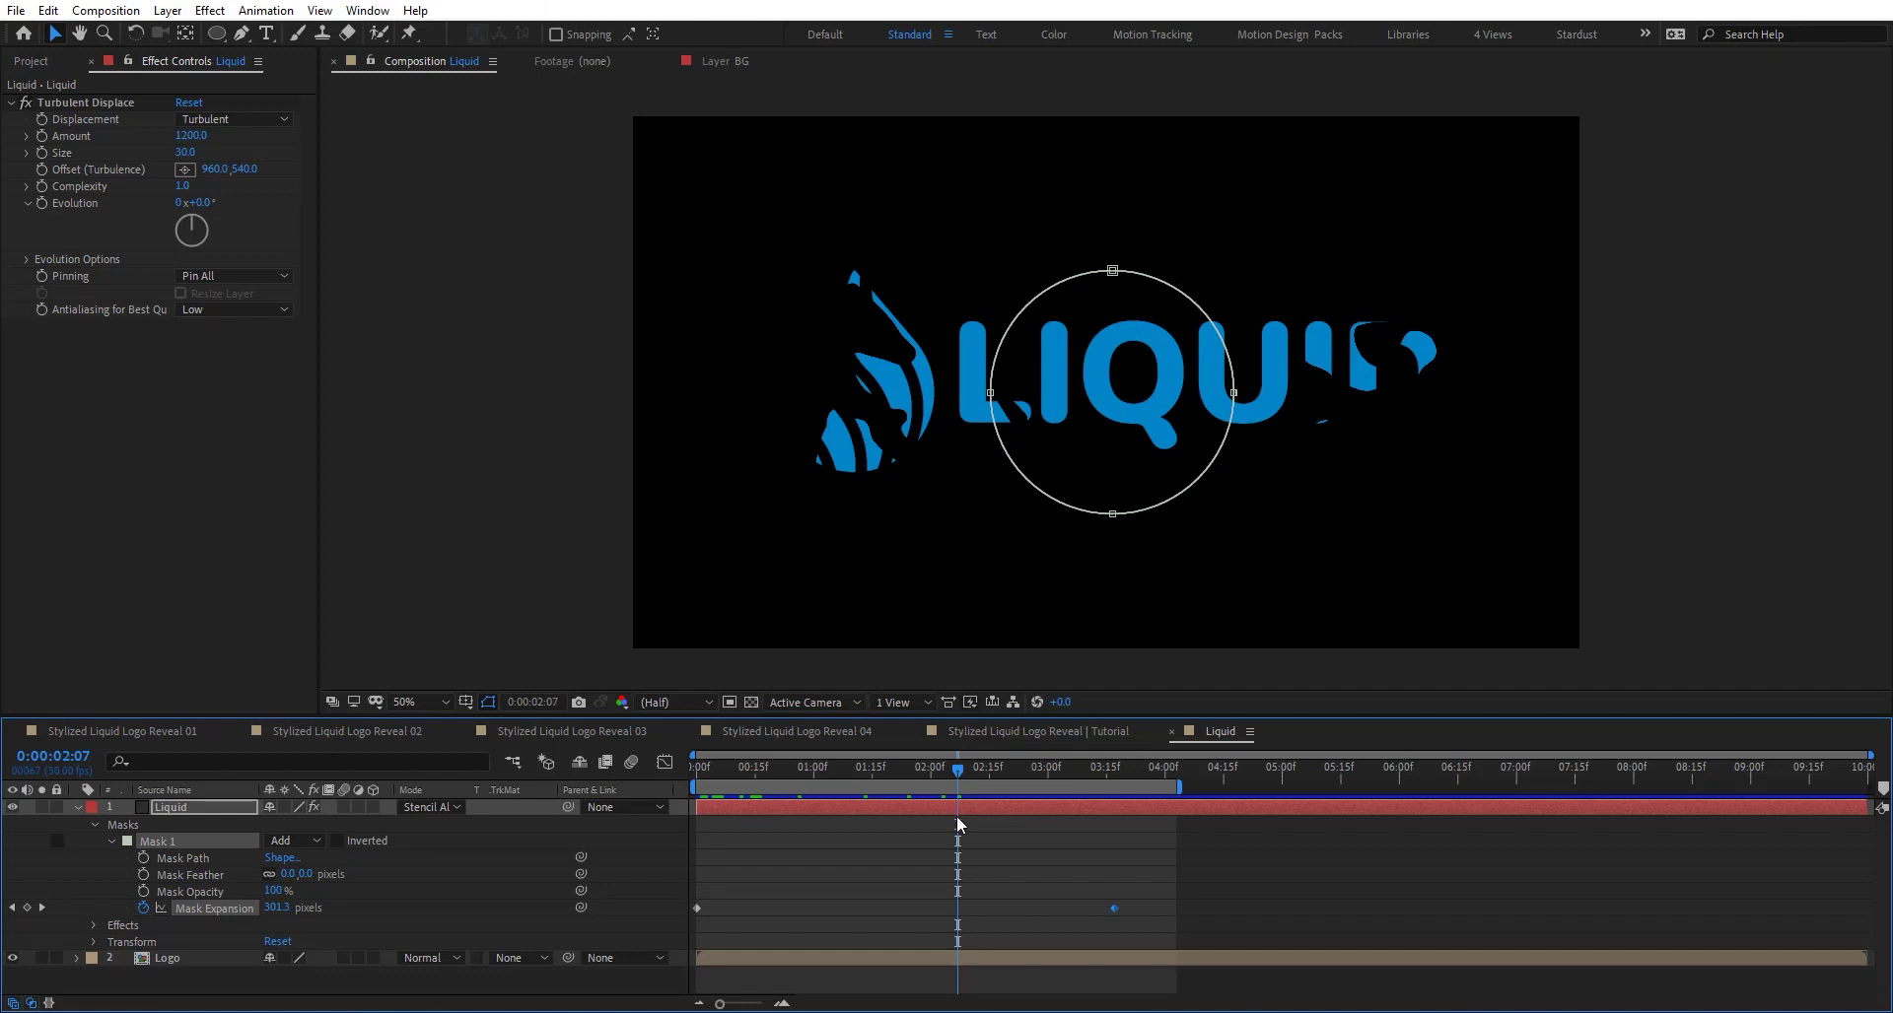
- Move the circular mask below the logo and widen it into a broad ellipse
{"action": "double_click", "coordinate": [1112, 271]}
{"action": "left_click_drag", "start_coordinate": [1122, 290], "coordinate": [1125, 510]}
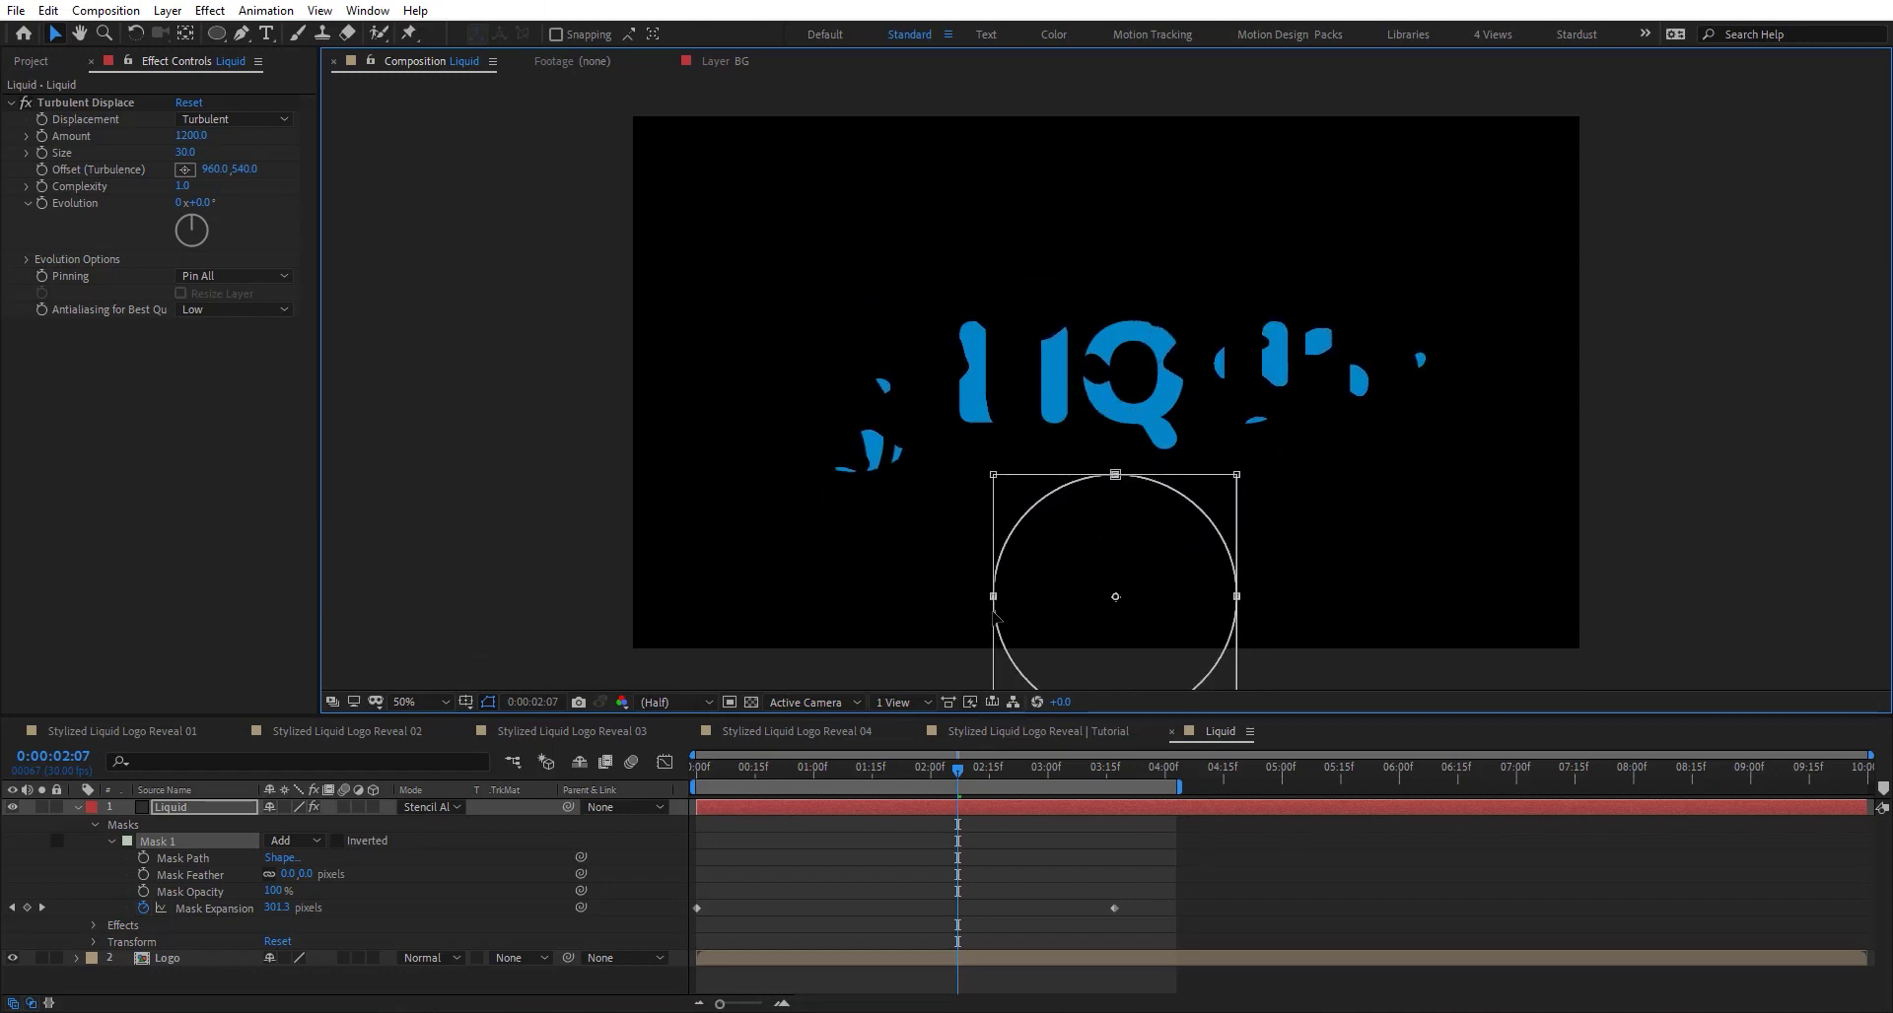
{"action": "left_click_drag", "start_coordinate": [880, 601], "coordinate": [780, 595]}
{"action": "key", "text": "ctrl+shift"}
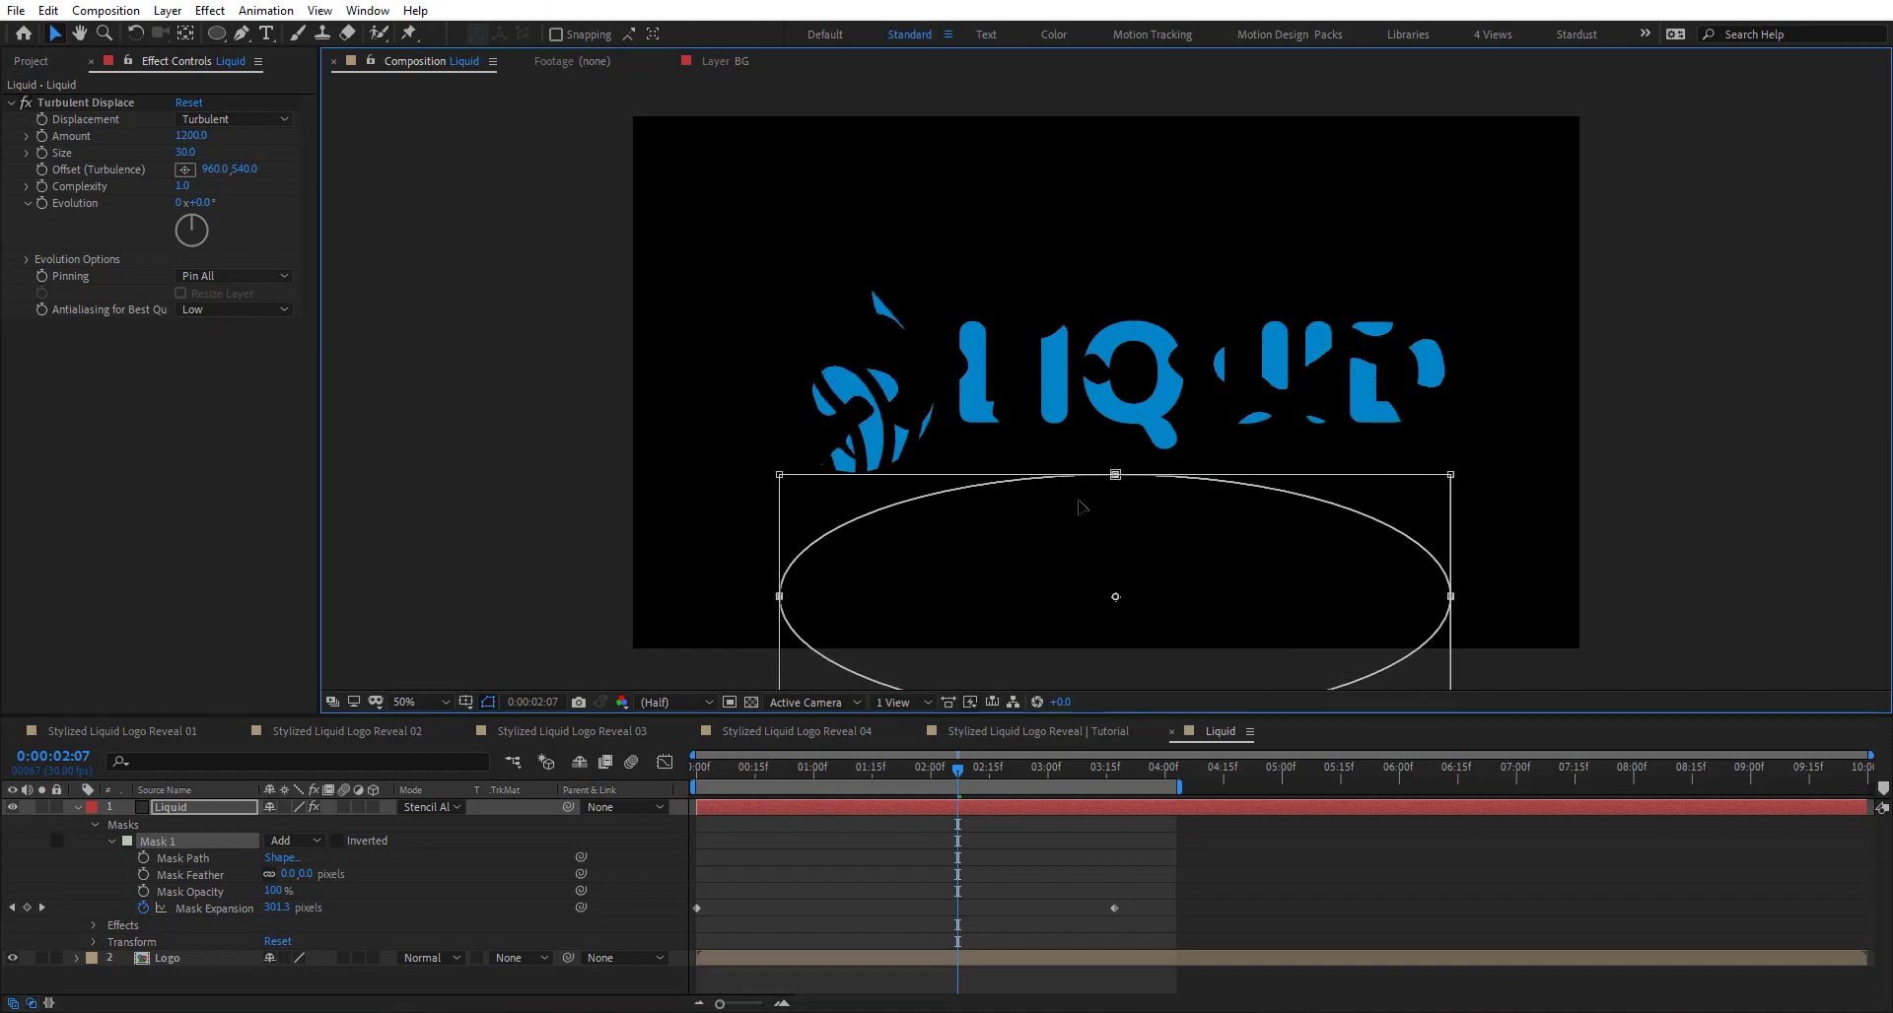
{"action": "key", "text": "Escape"}
- Set Turbulent Displace Amount to 200 and Size to 10
{"action": "left_click", "coordinate": [190, 135]}
{"action": "key", "text": "Return"}
{"action": "left_click", "coordinate": [186, 152]}
{"action": "type", "text": "10"}
{"action": "key", "text": "Return"}
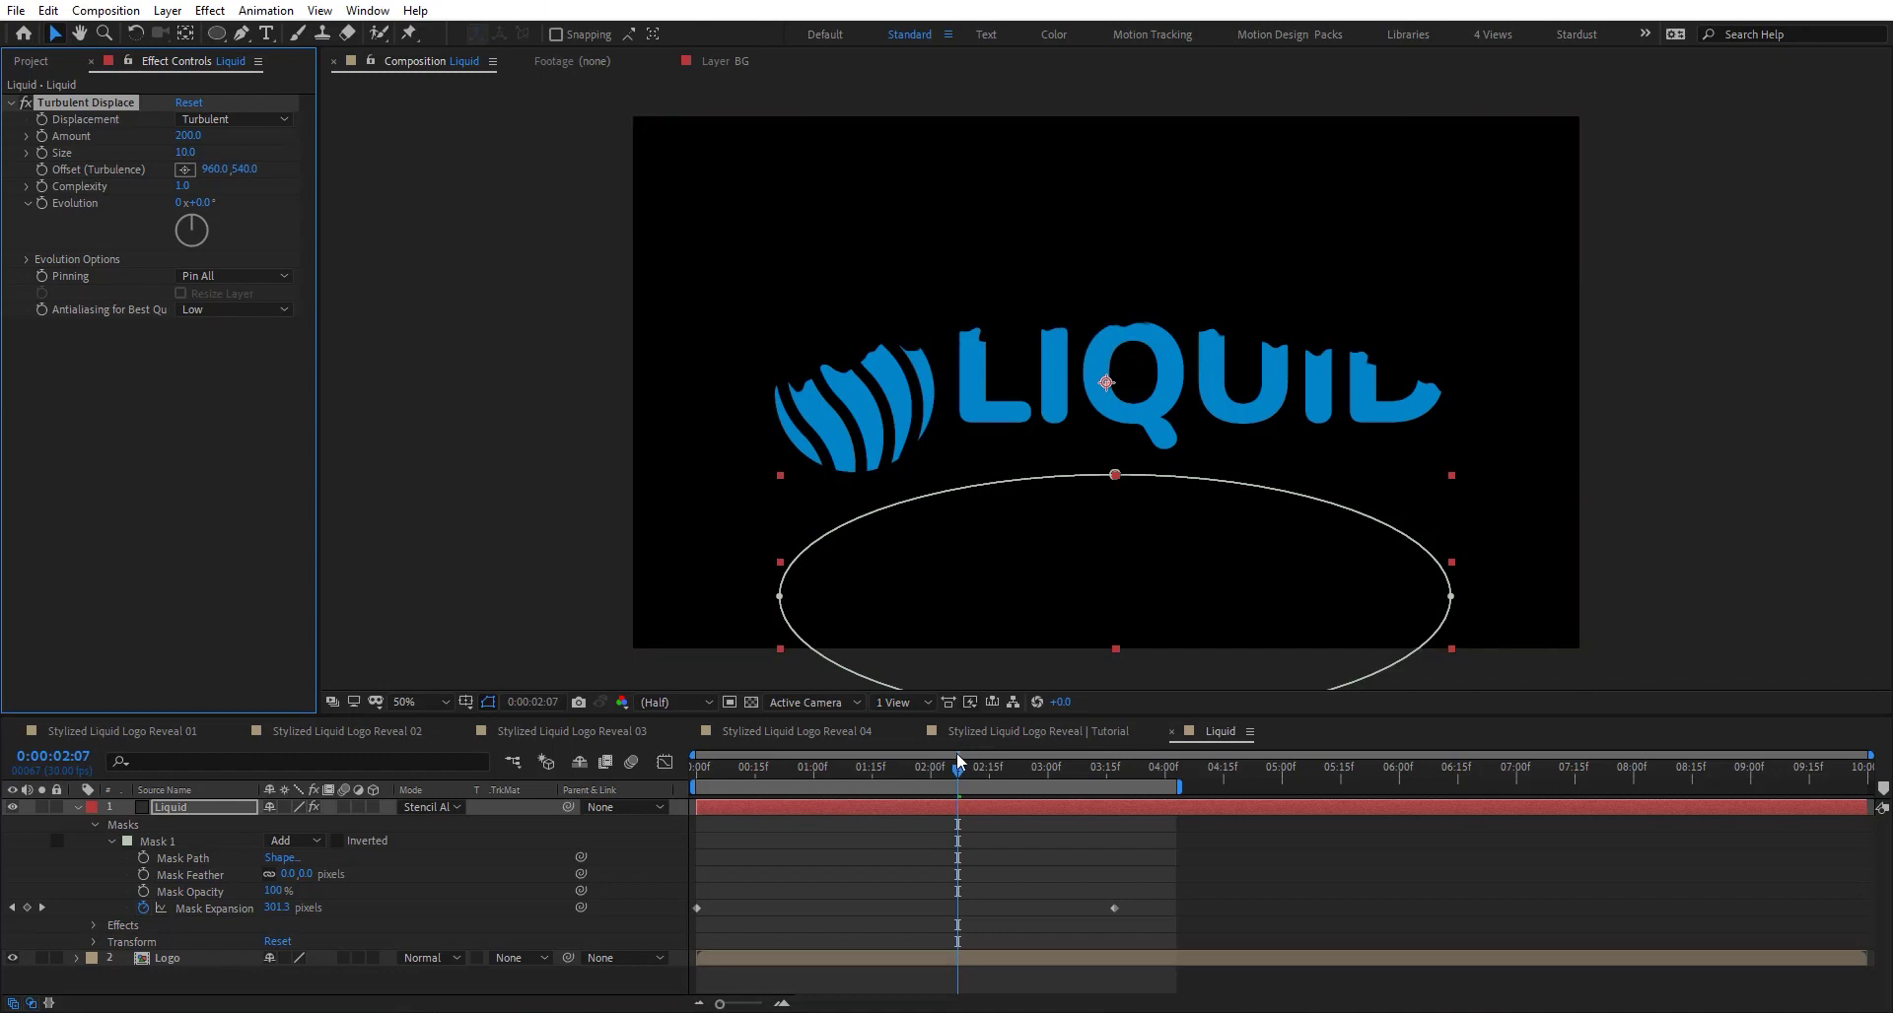
{"action": "left_click_drag", "start_coordinate": [919, 775], "coordinate": [665, 778]}
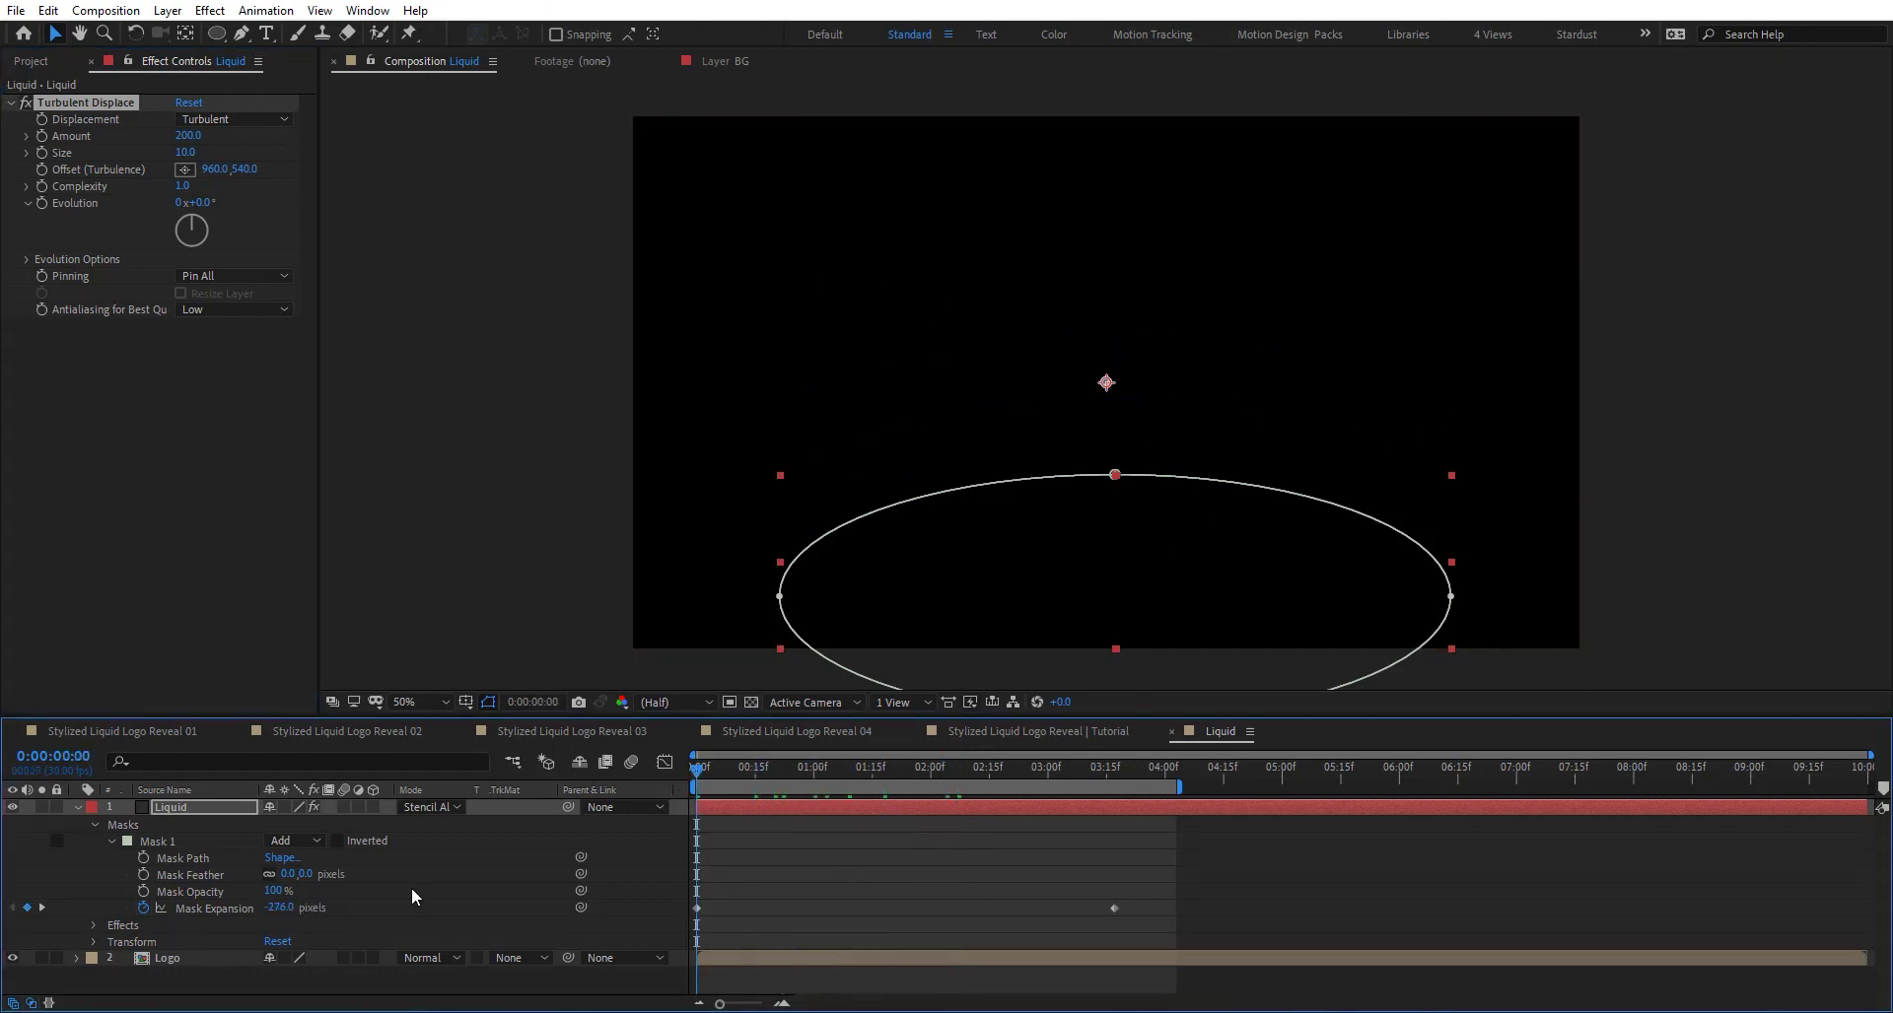
- Set Mask Expansion to 0 at frame 0 and nudge the ellipse mask slightly up
{"action": "left_click", "coordinate": [271, 908]}
{"action": "type", "text": "0"}
{"action": "key", "text": "Return"}
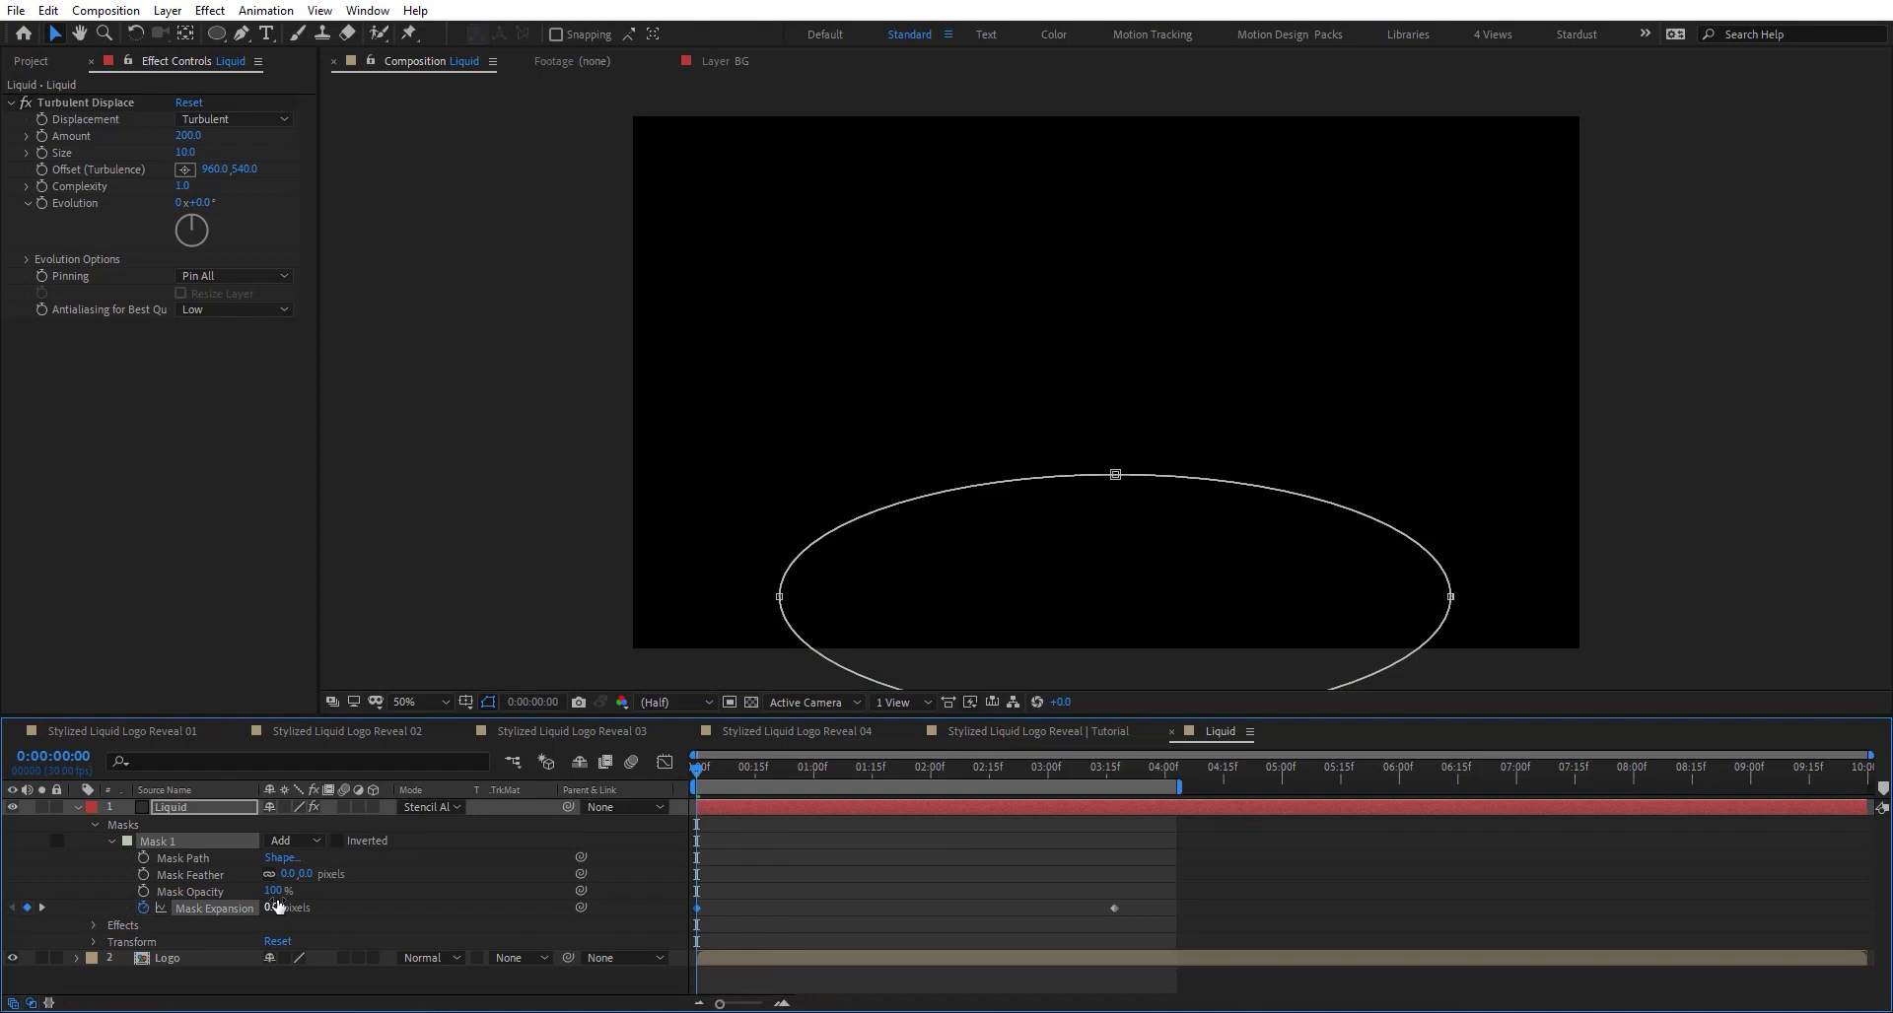
{"action": "left_click_drag", "start_coordinate": [697, 779], "coordinate": [751, 781]}
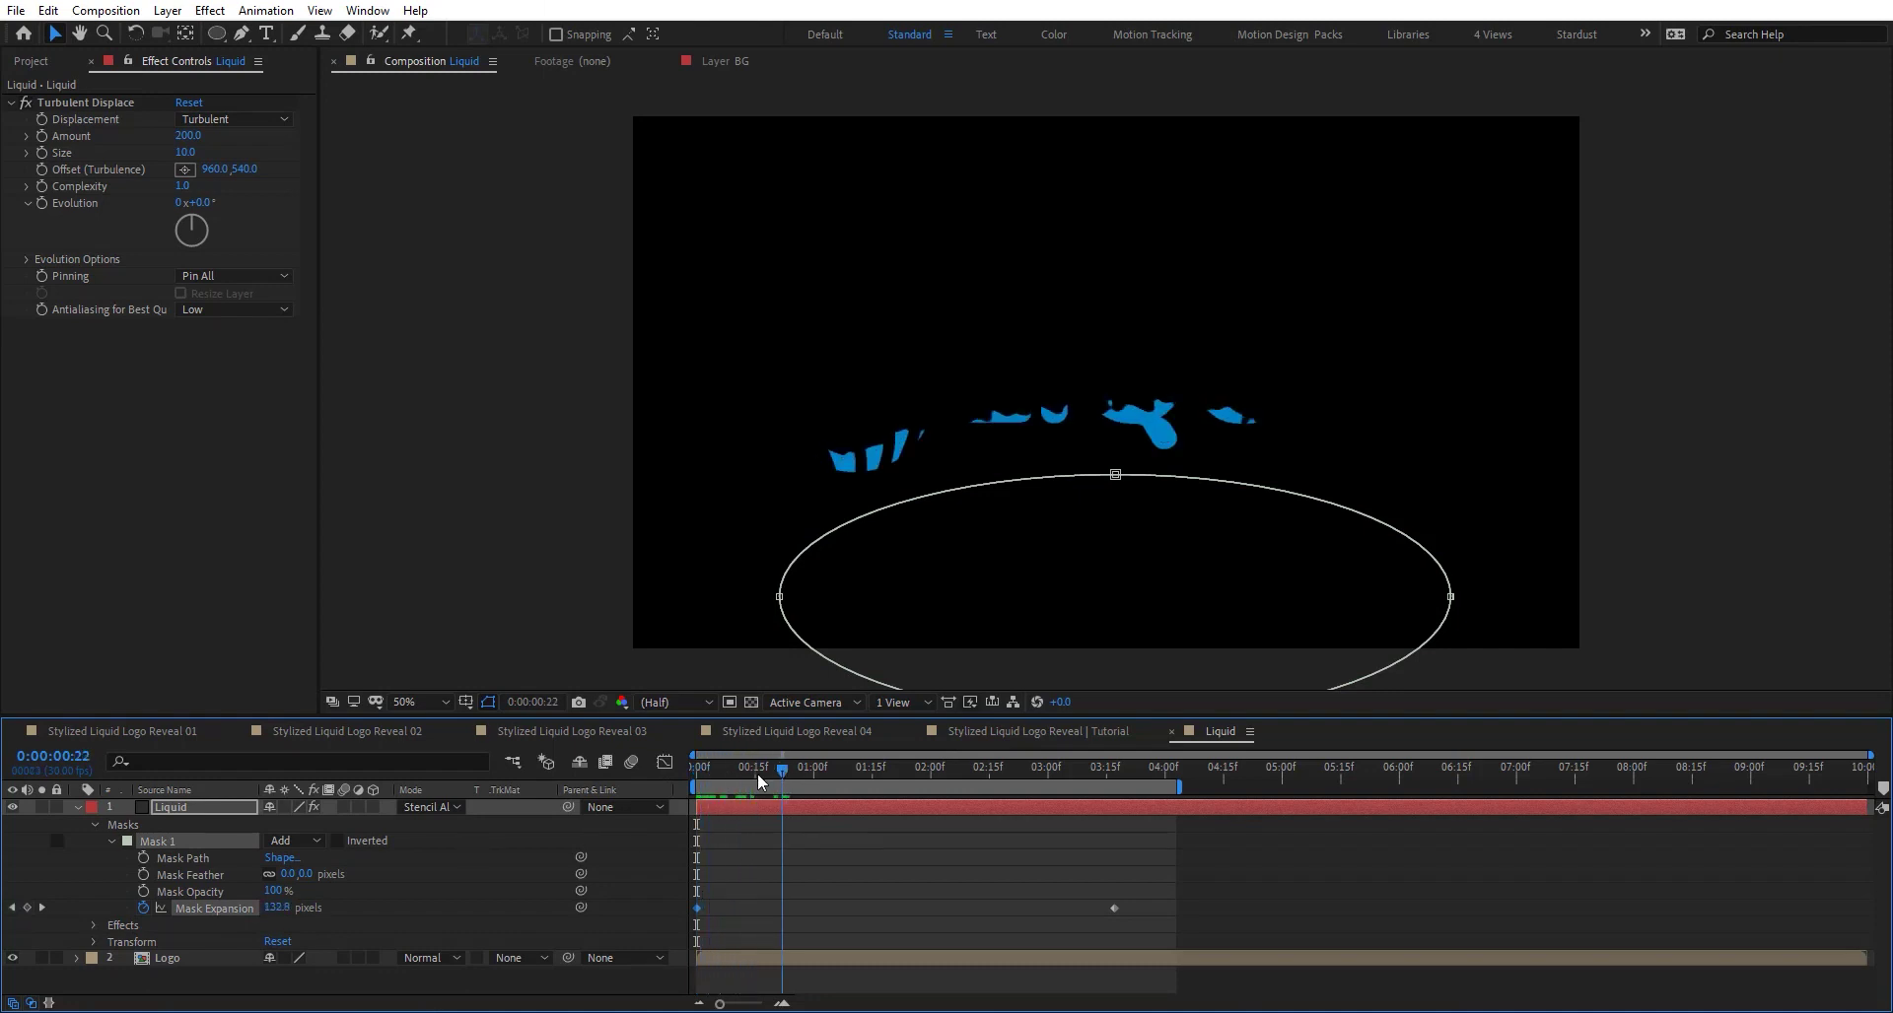
{"action": "double_click", "coordinate": [1119, 476]}
{"action": "left_click_drag", "start_coordinate": [1147, 543], "coordinate": [1144, 525]}
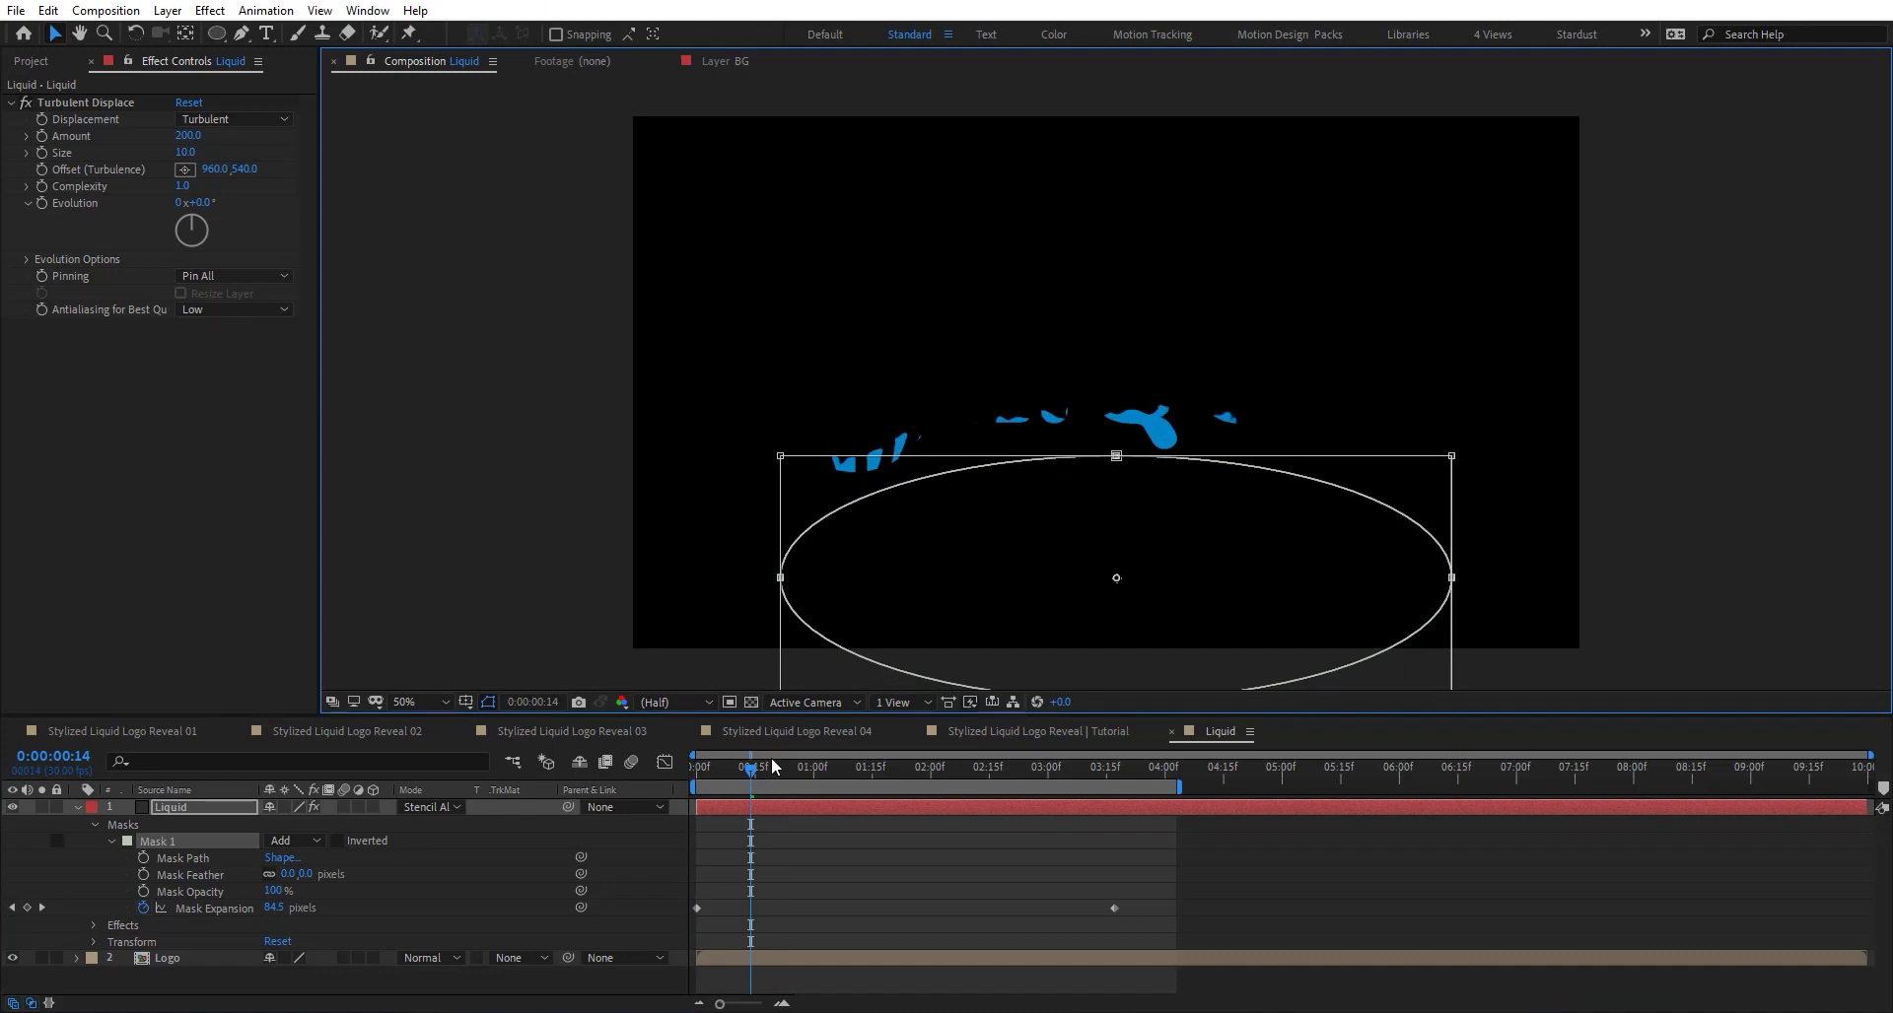
- Lower the later Mask Expansion keyframe to about 445 pixels and preview from the start
{"action": "left_click_drag", "start_coordinate": [741, 767], "coordinate": [1116, 795]}
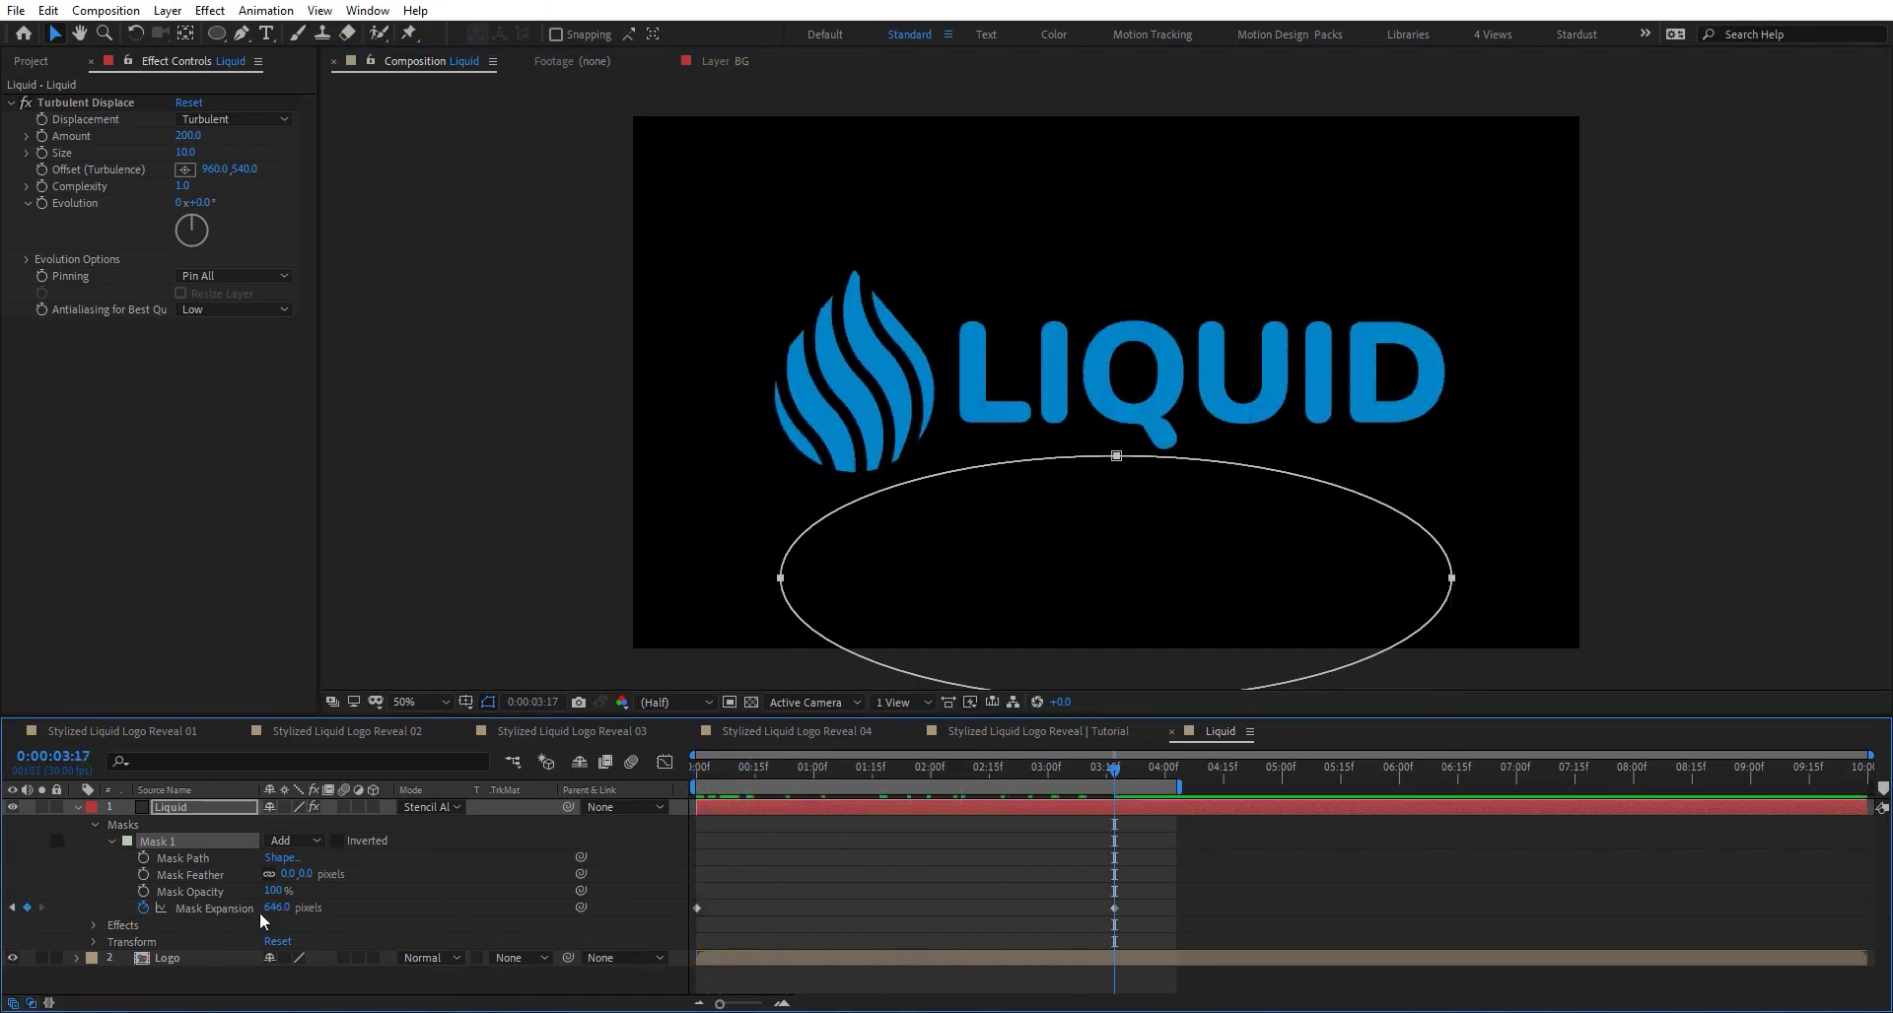
{"action": "mouse_move", "coordinate": [284, 909]}
{"action": "left_mouse_down"}
{"action": "mouse_move", "coordinate": [209, 908]}
{"action": "mouse_move", "coordinate": [247, 909]}
{"action": "left_mouse_up"}
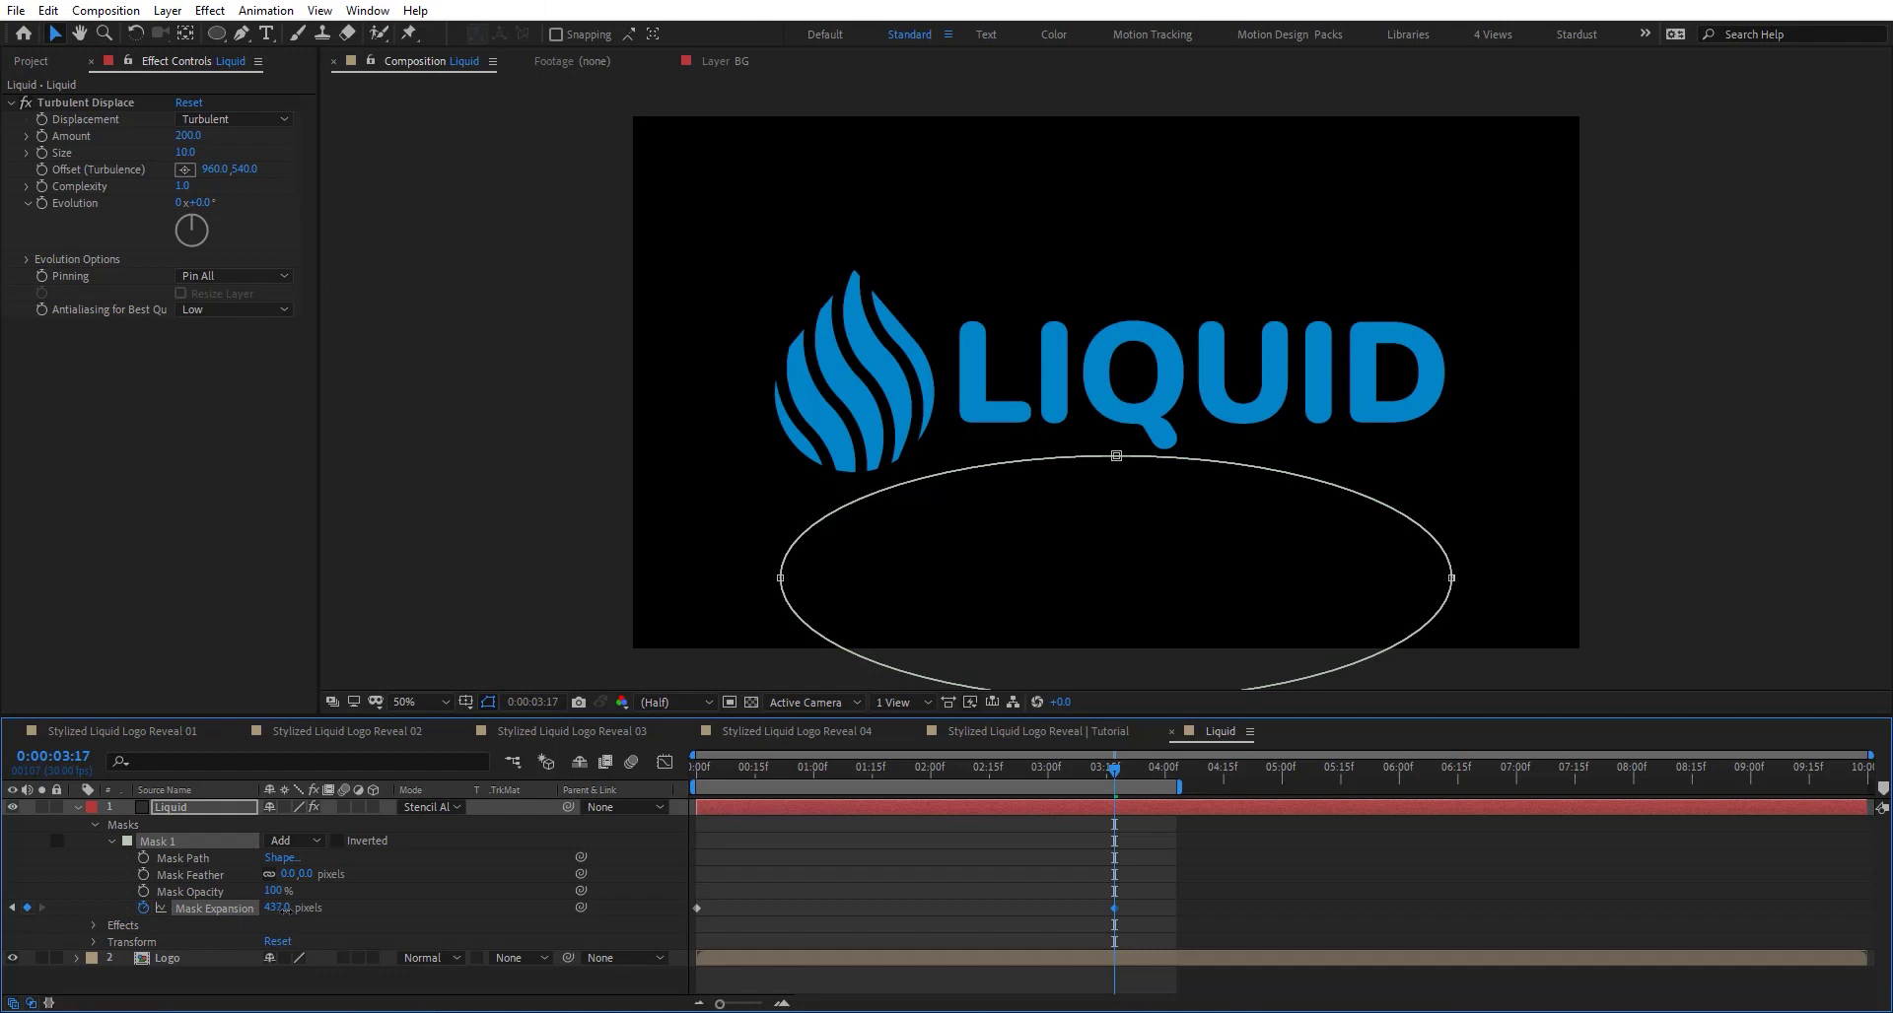
{"action": "left_click_drag", "start_coordinate": [279, 913], "coordinate": [294, 908]}
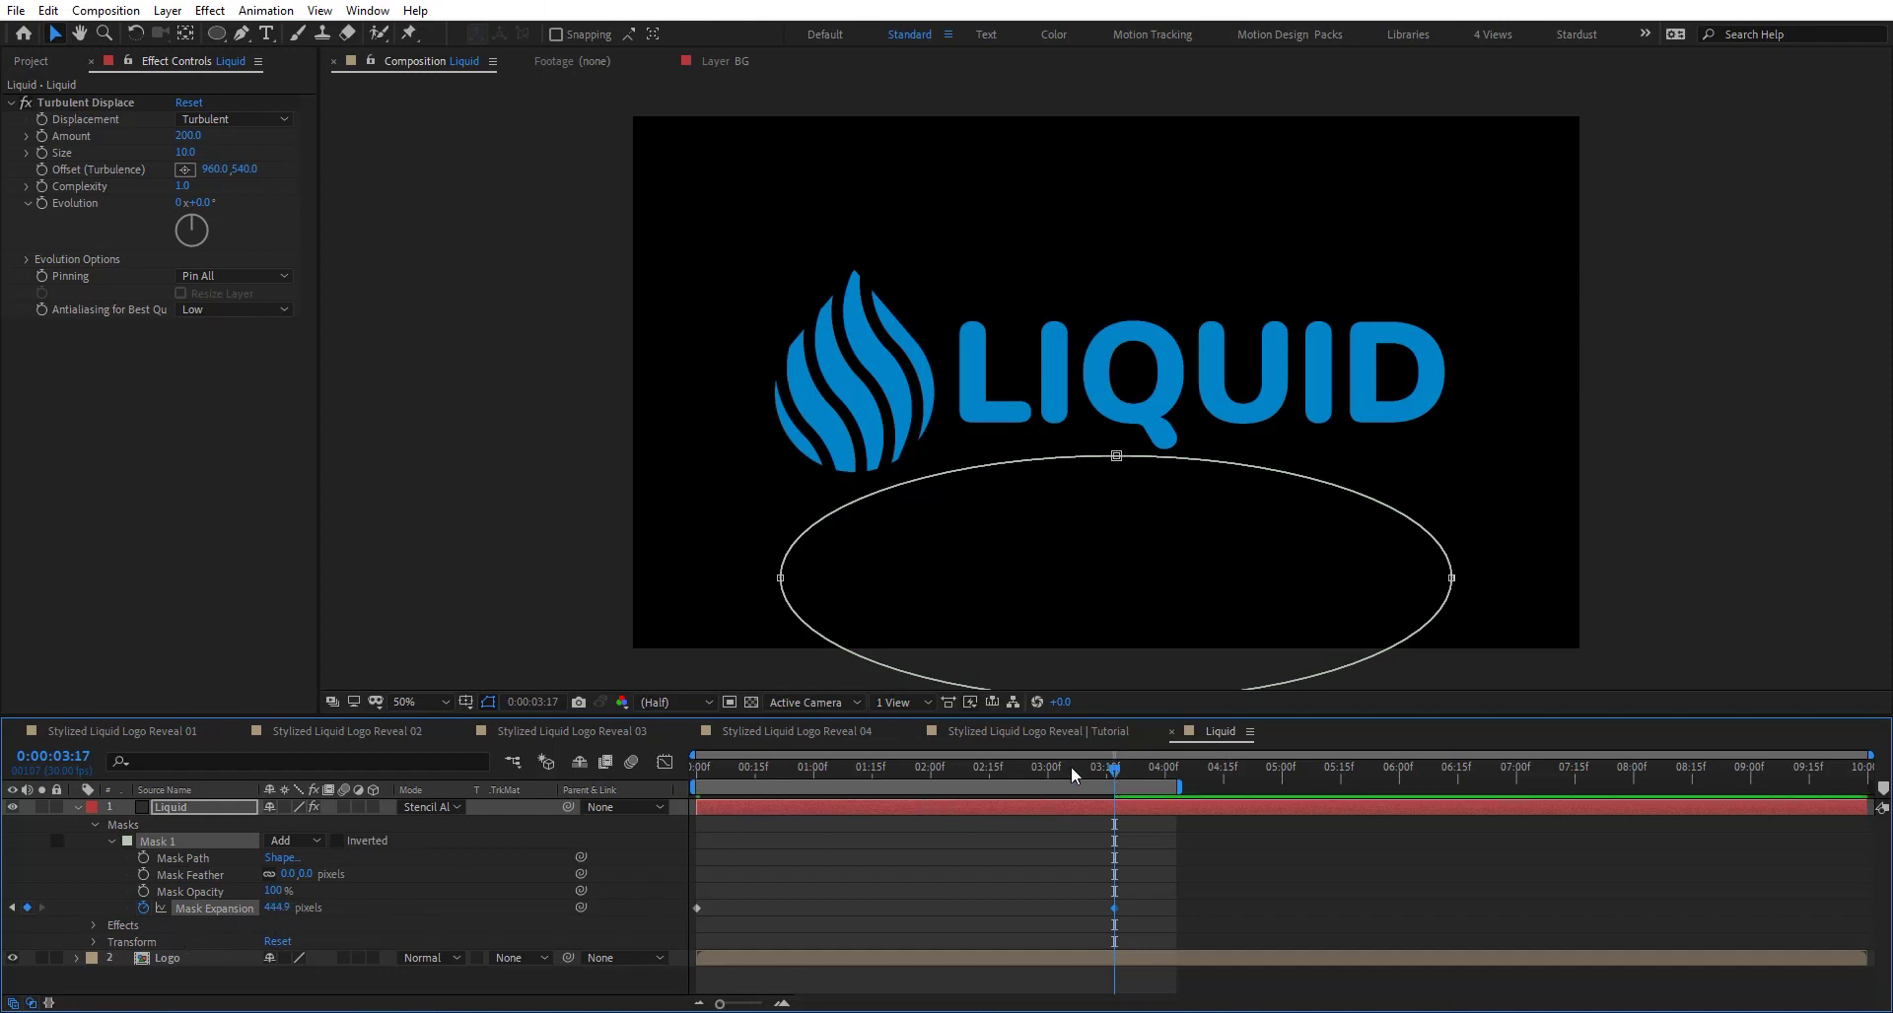
{"action": "key", "text": "Home"}
{"action": "key", "text": "space"}
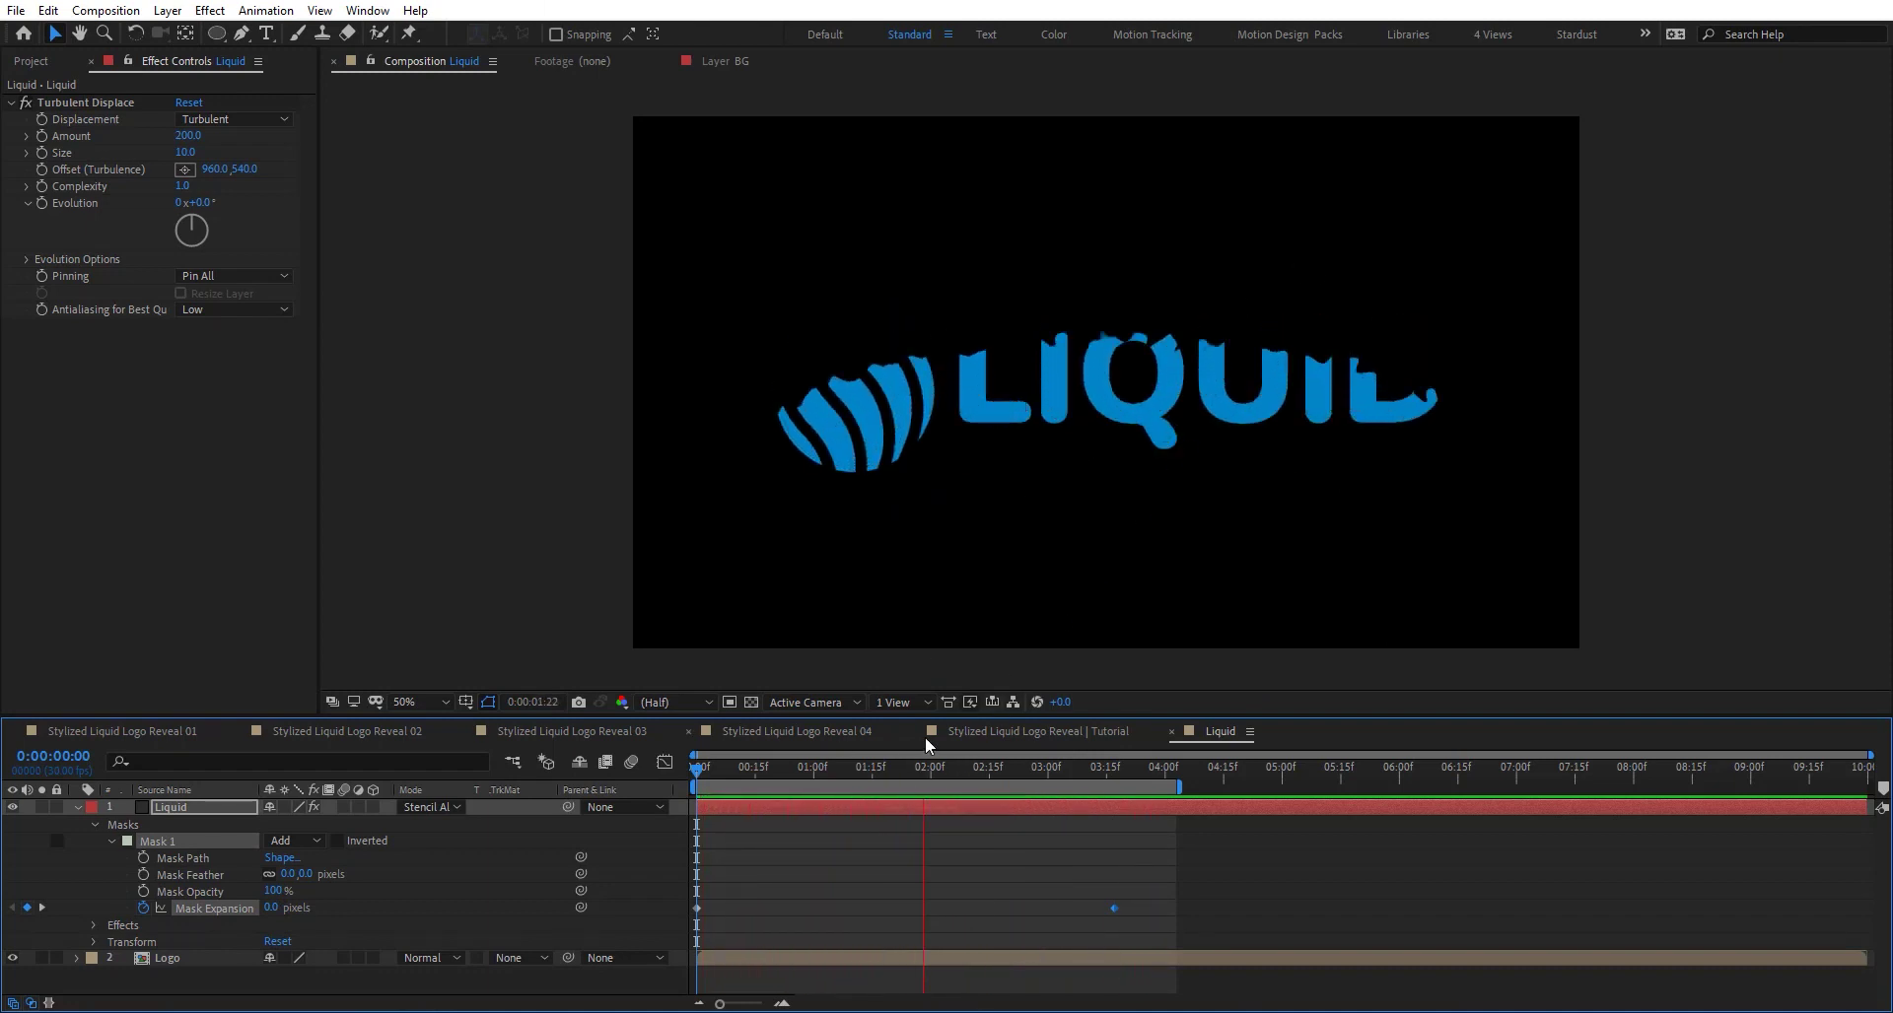
- Shift the Turbulent Displace offset right to about 1093, 540 and return to the Tutorial composition
{"action": "left_click", "coordinate": [895, 773]}
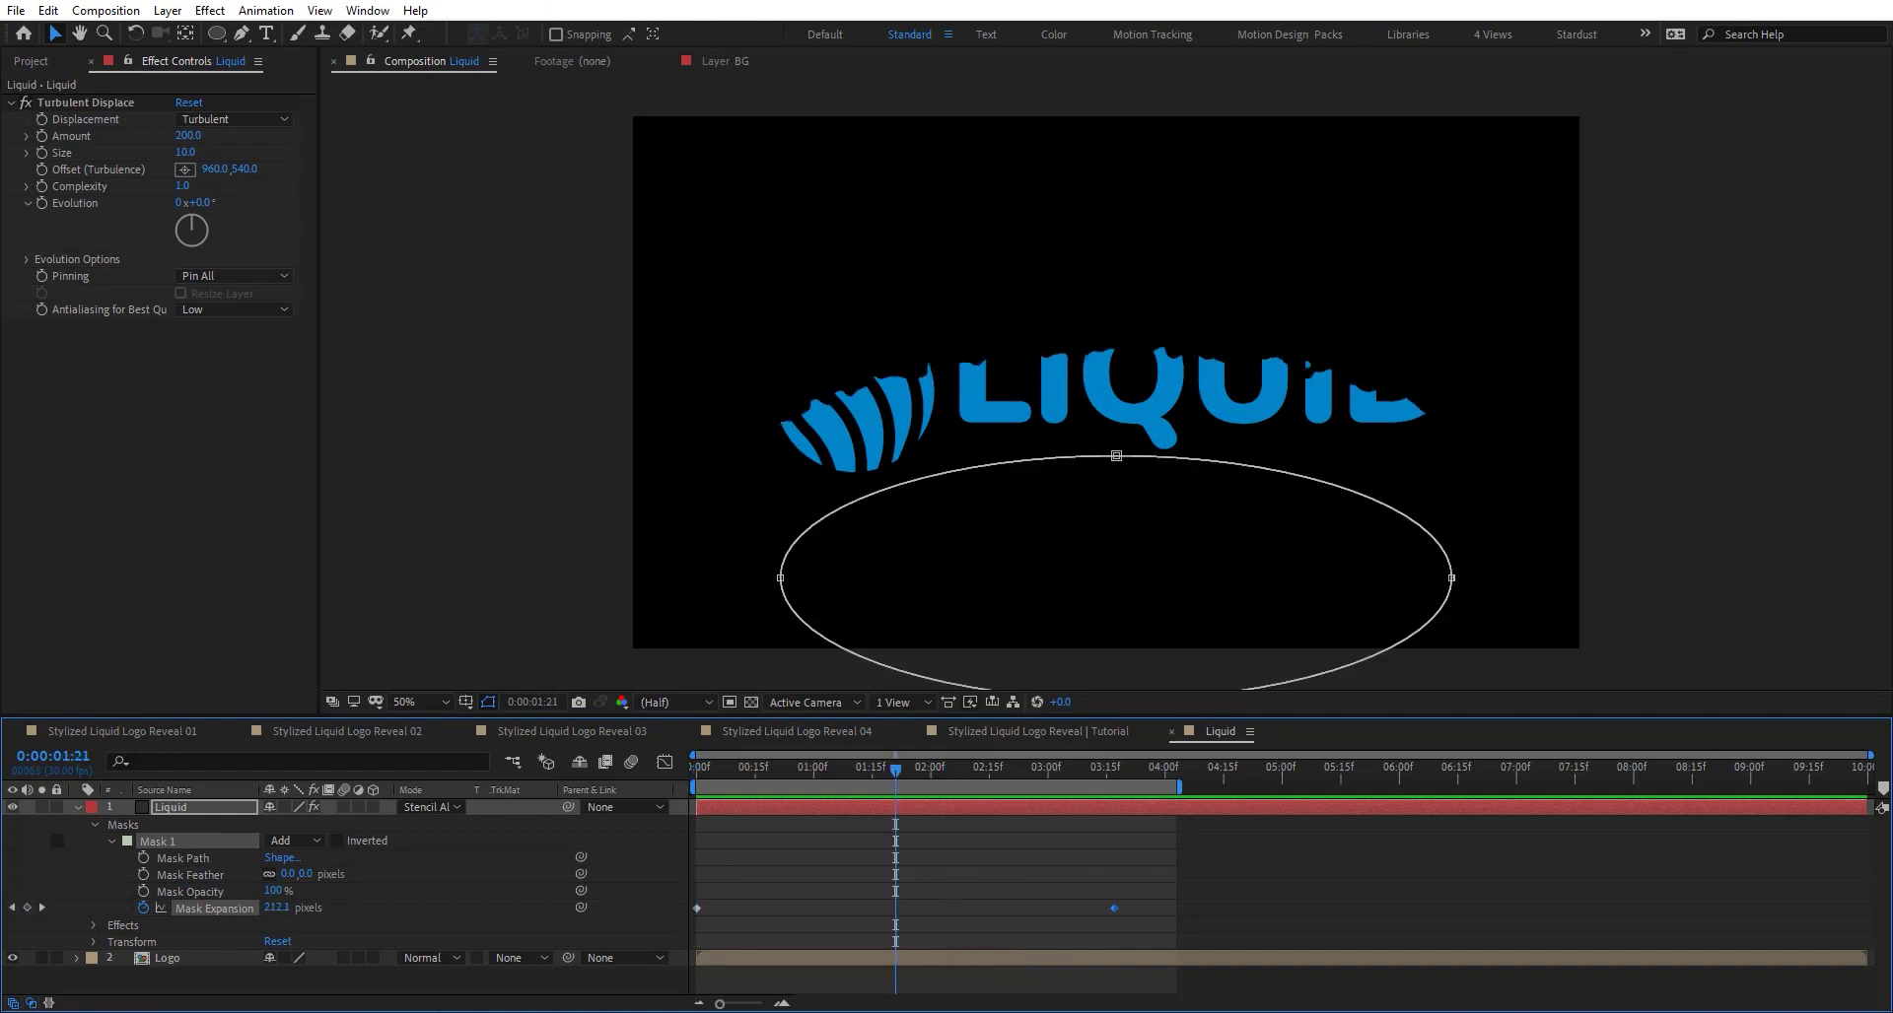
{"action": "left_click_drag", "start_coordinate": [192, 135], "coordinate": [205, 135]}
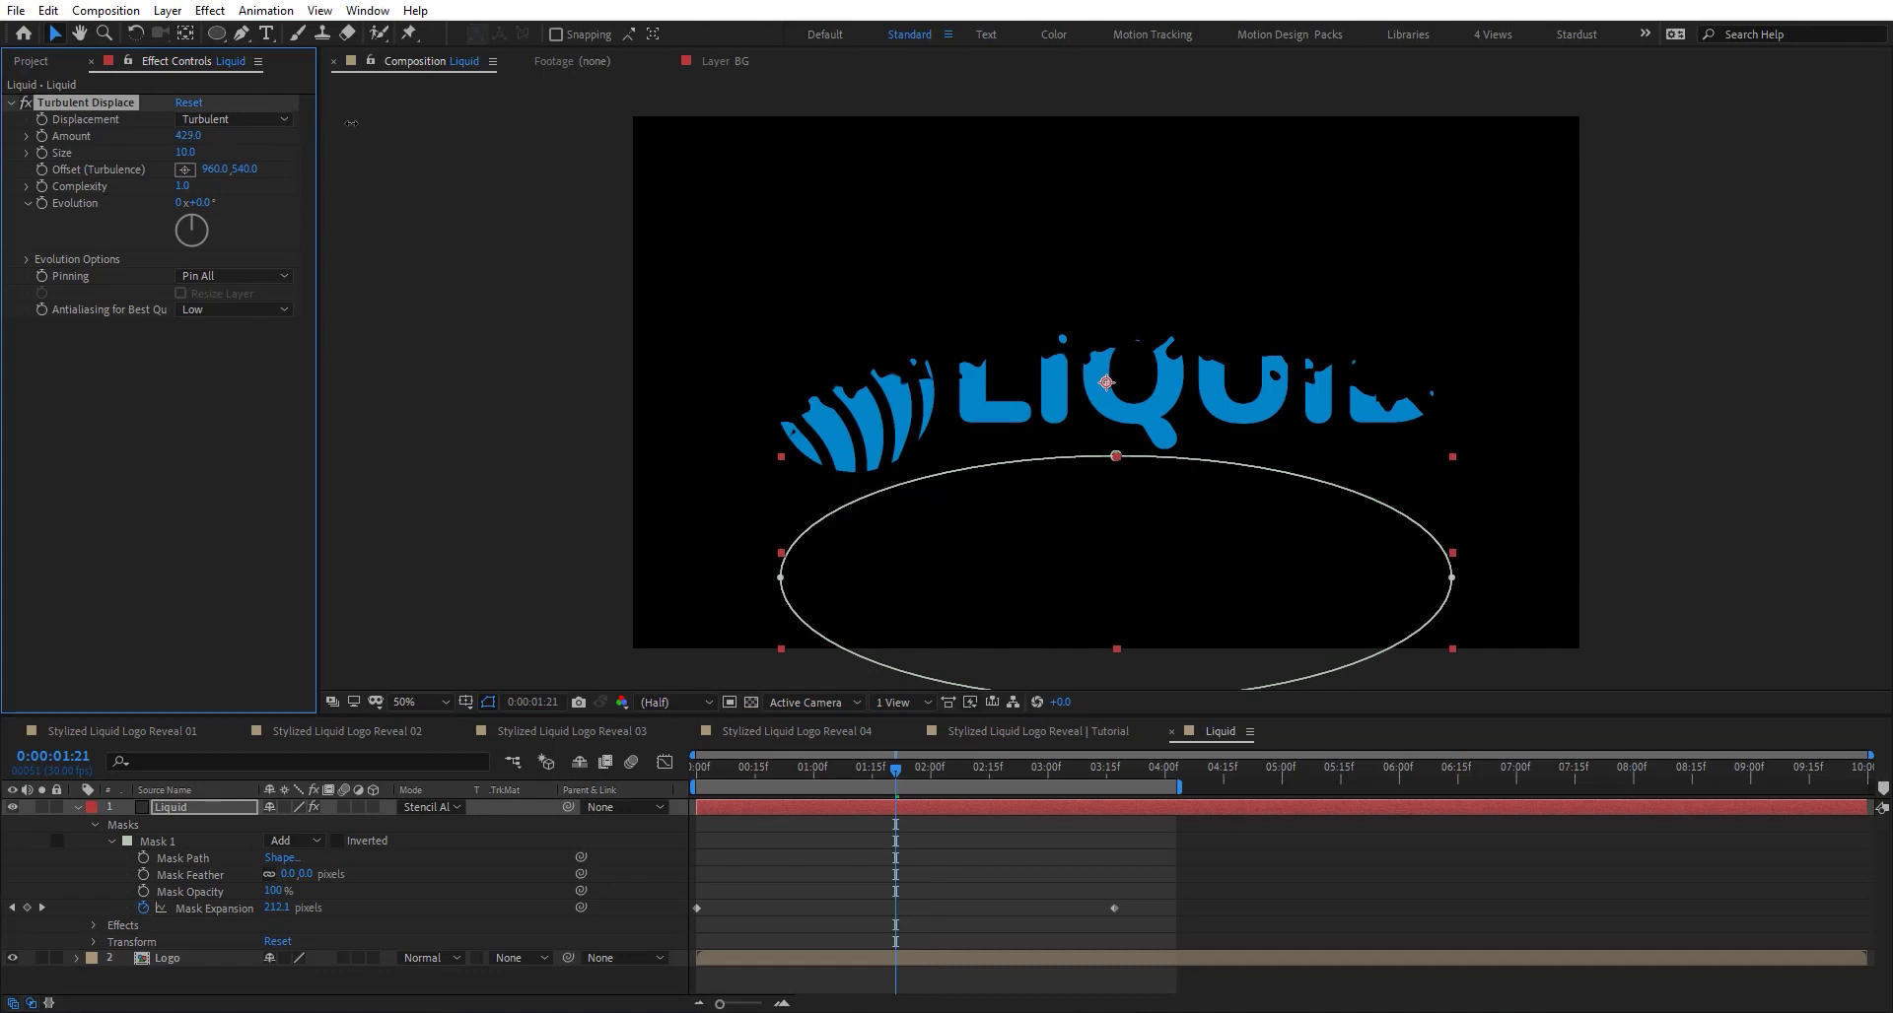
{"action": "left_click_drag", "start_coordinate": [449, 122], "coordinate": [286, 135]}
{"action": "key", "text": "ctrl+z"}
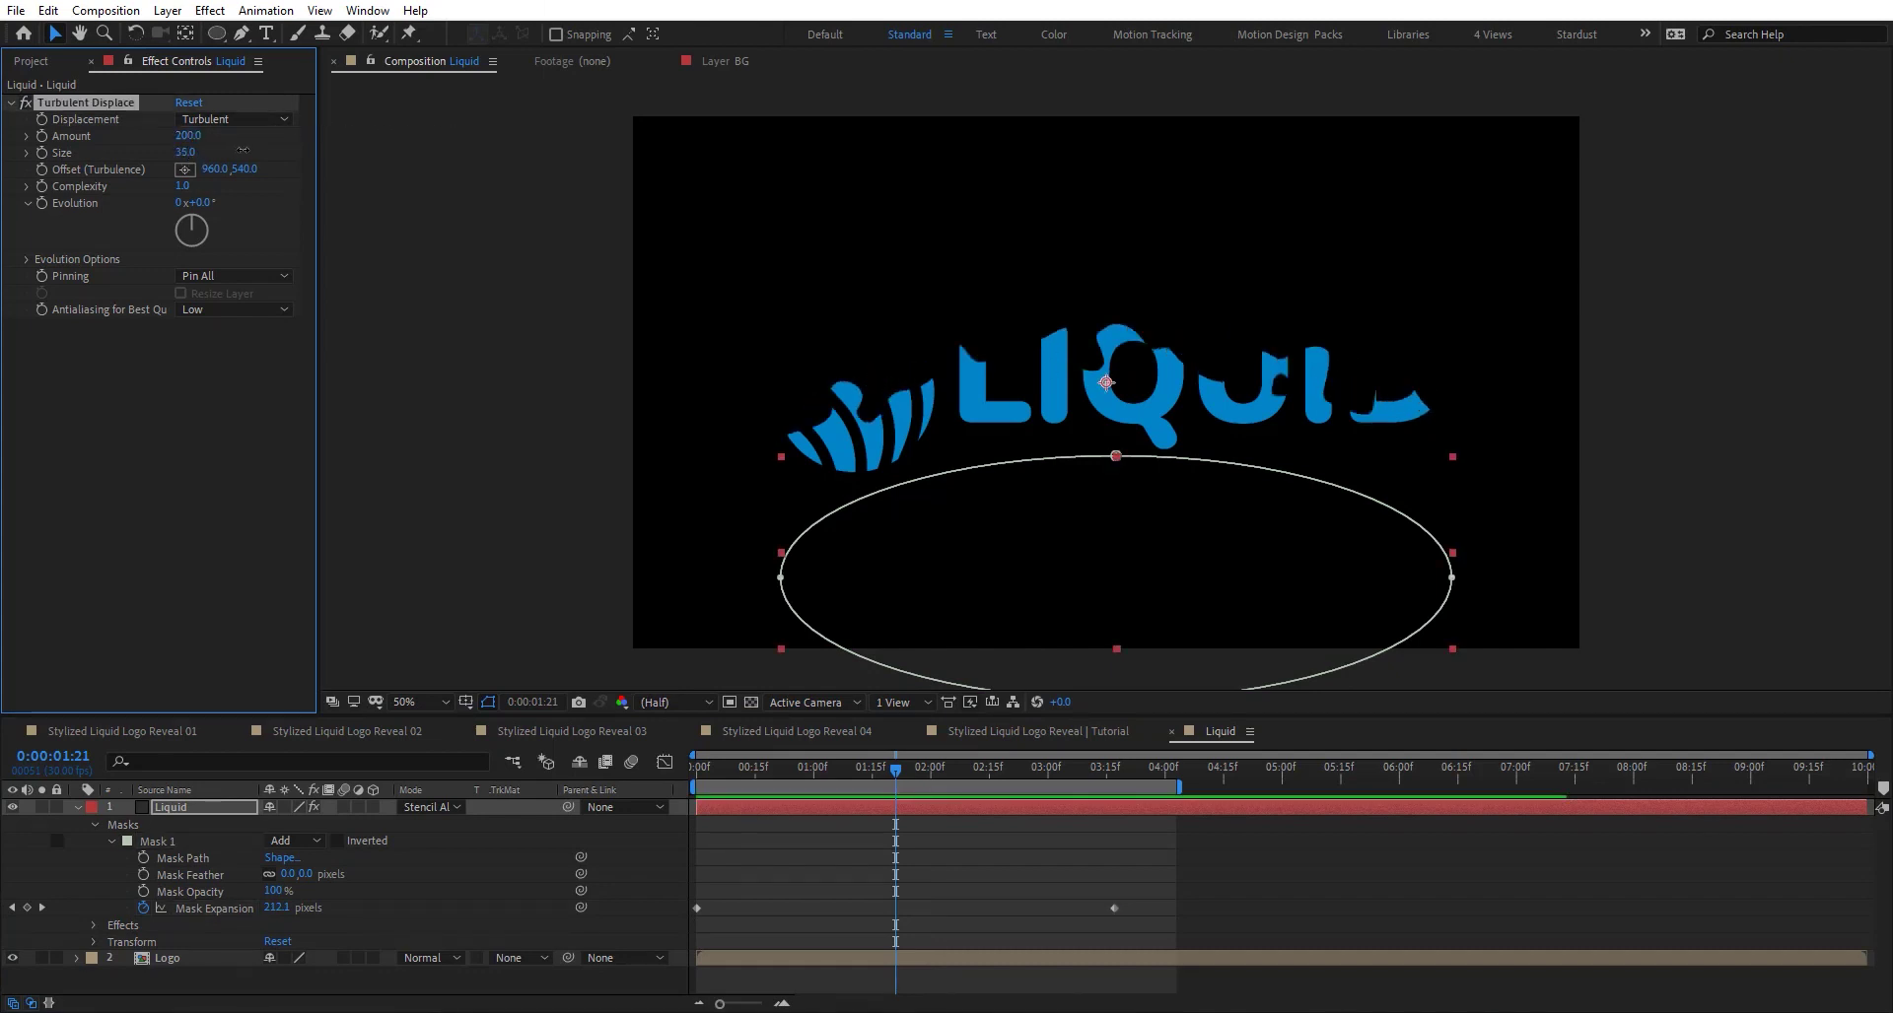
{"action": "key", "text": "ctrl+z"}
{"action": "key", "text": "ctrl+z"}
{"action": "key", "text": "ctrl+z"}
{"action": "key", "text": "ctrl+z"}
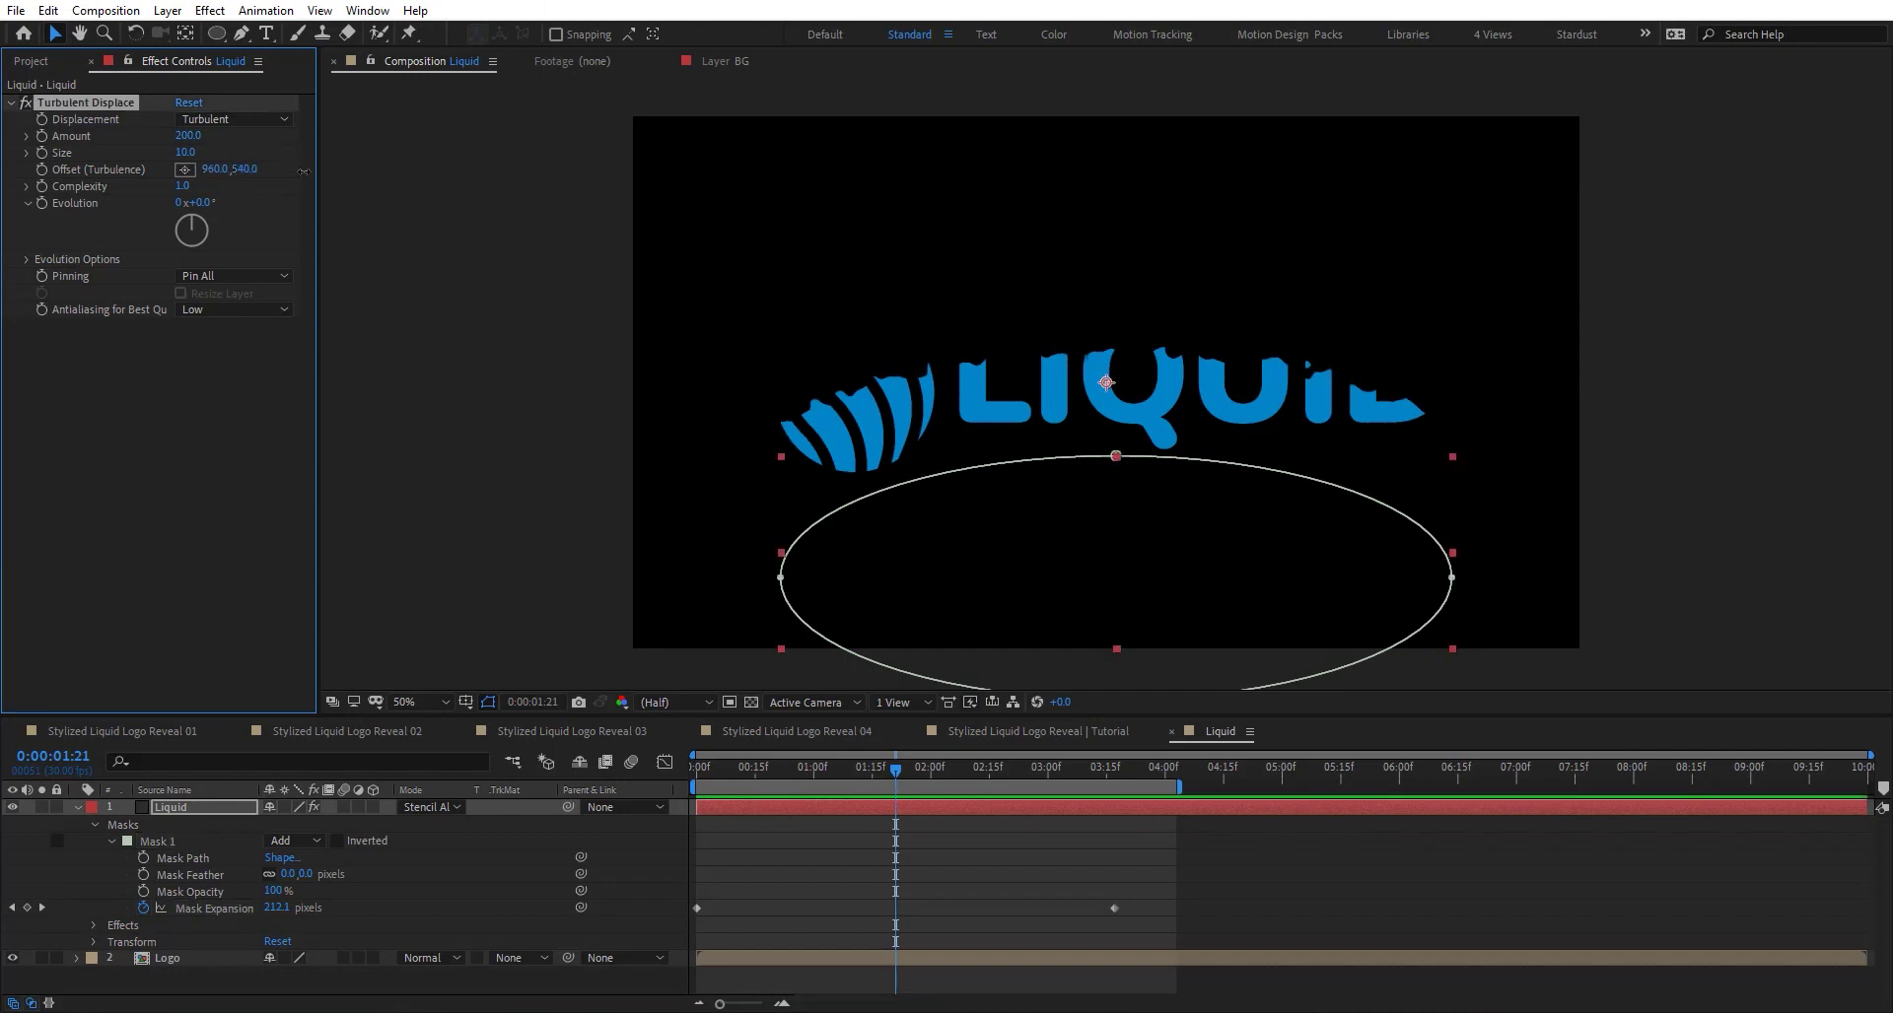
{"action": "key", "text": "ctrl+z"}
{"action": "key", "text": "ctrl+z"}
{"action": "key", "text": "ctrl+z"}
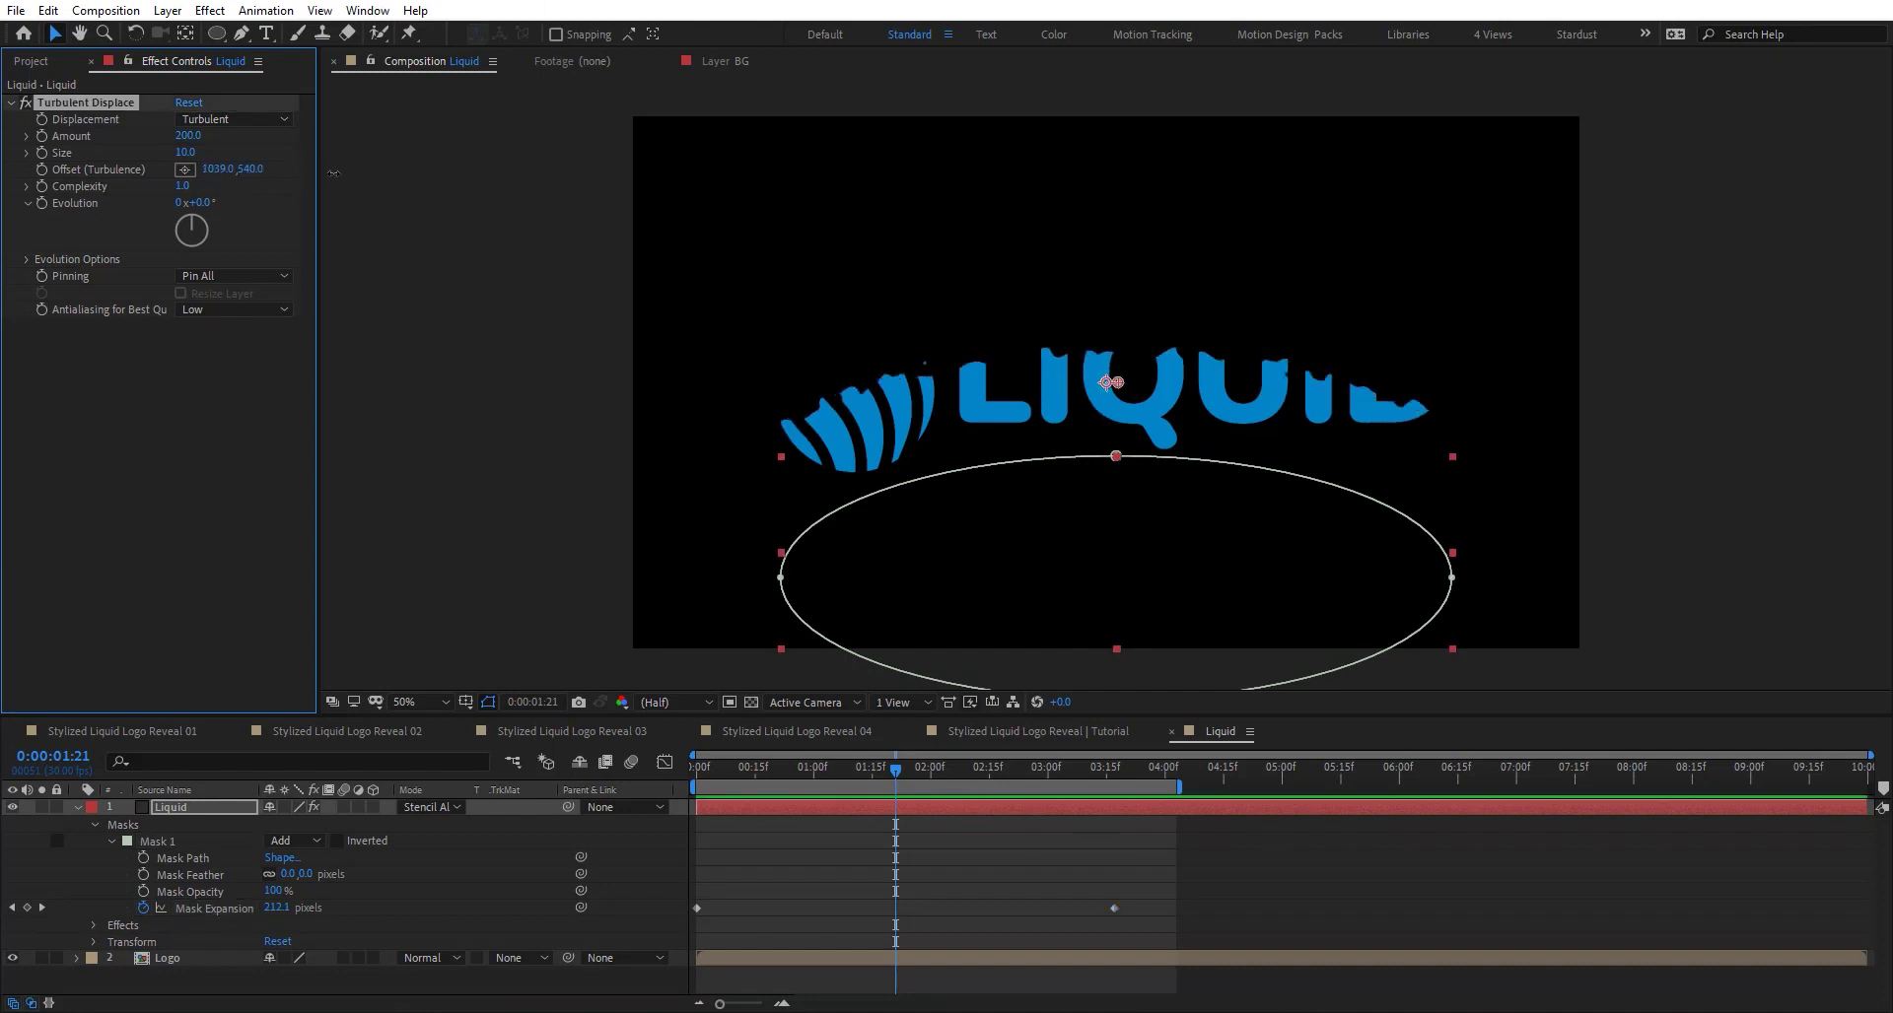
{"action": "key", "text": "ctrl+z"}
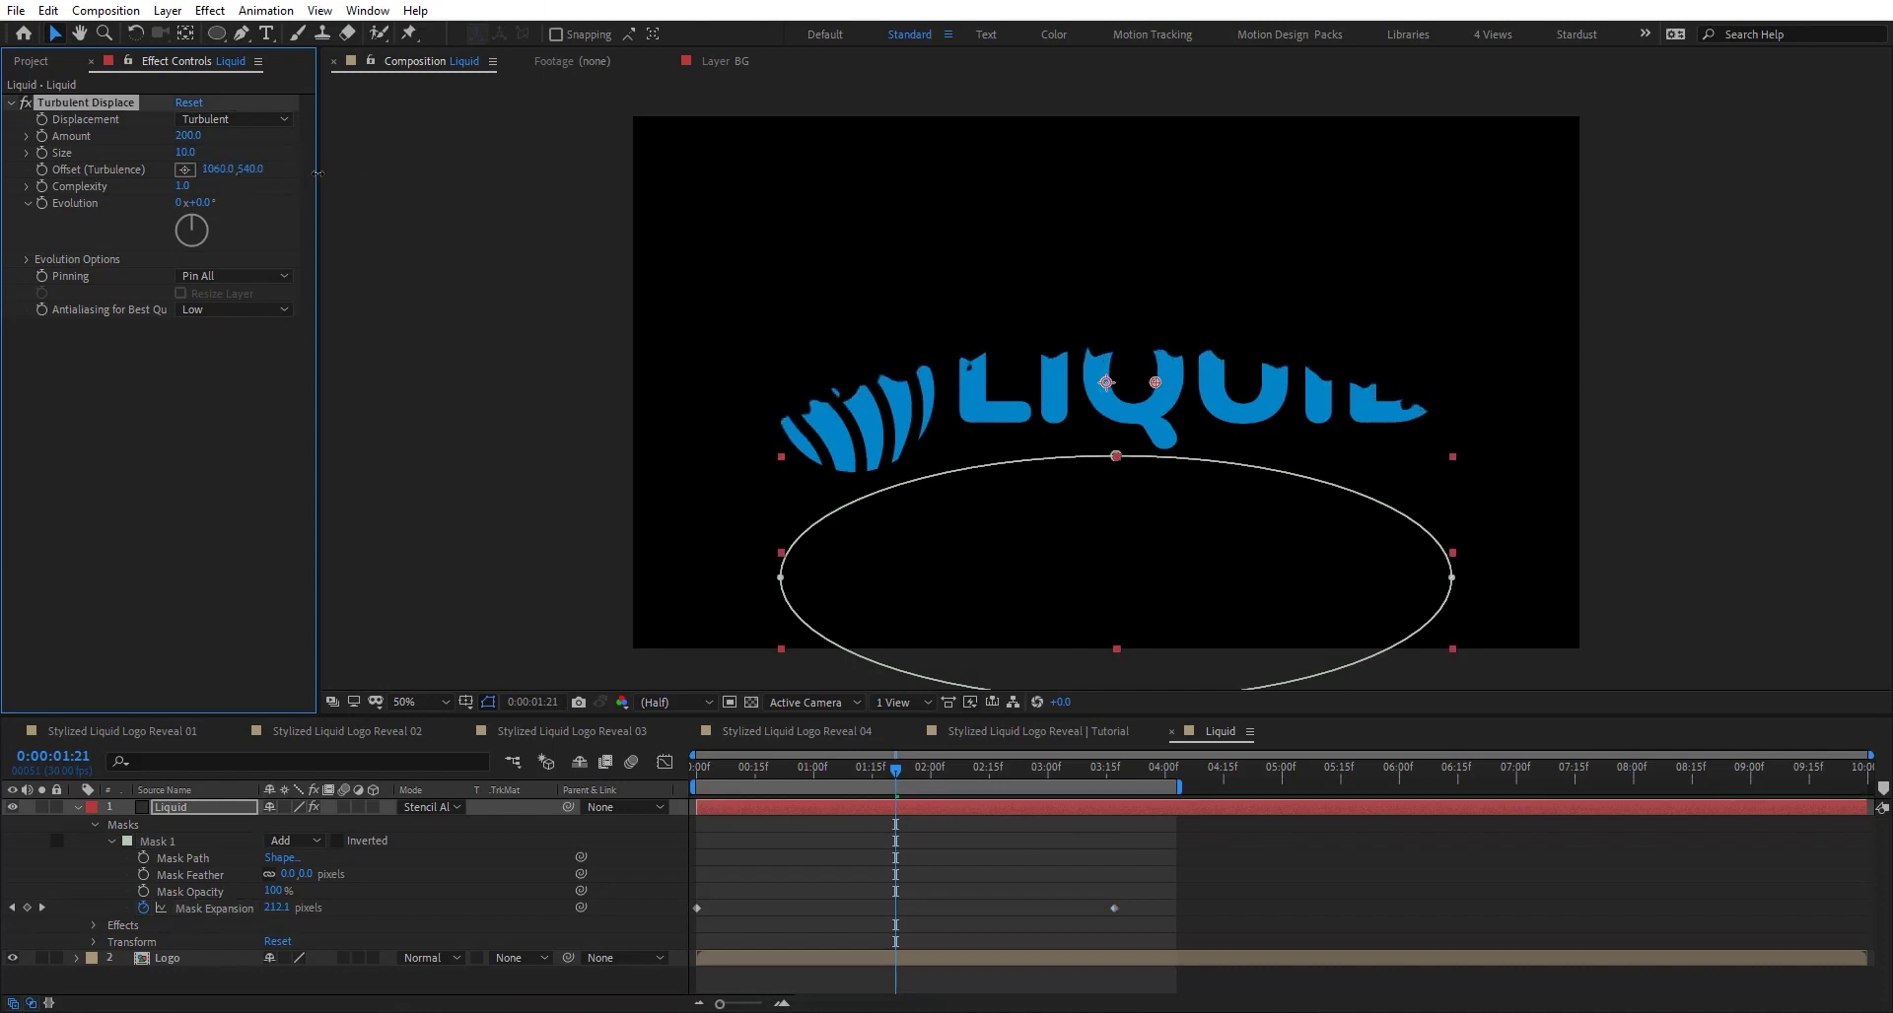
{"action": "left_click_drag", "start_coordinate": [330, 174], "coordinate": [349, 171]}
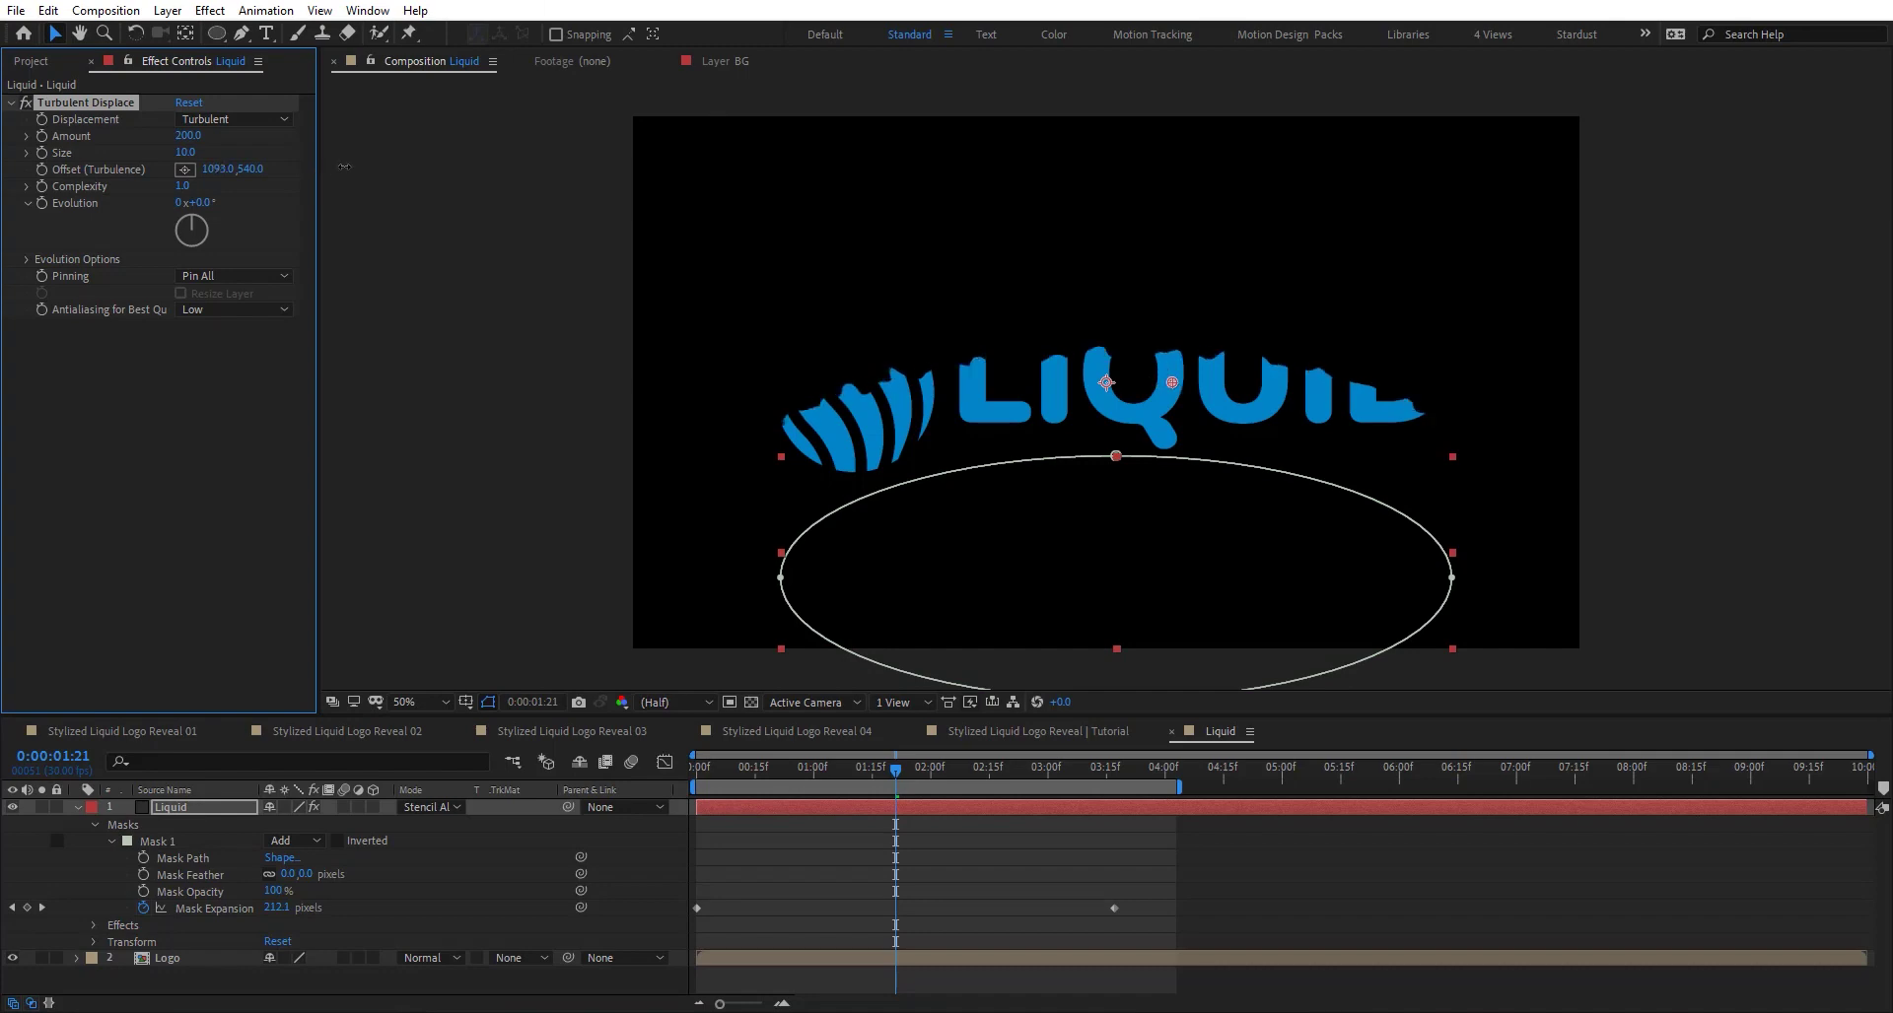
{"action": "left_click_drag", "start_coordinate": [868, 772], "coordinate": [795, 796]}
{"action": "left_click", "coordinate": [1012, 739]}
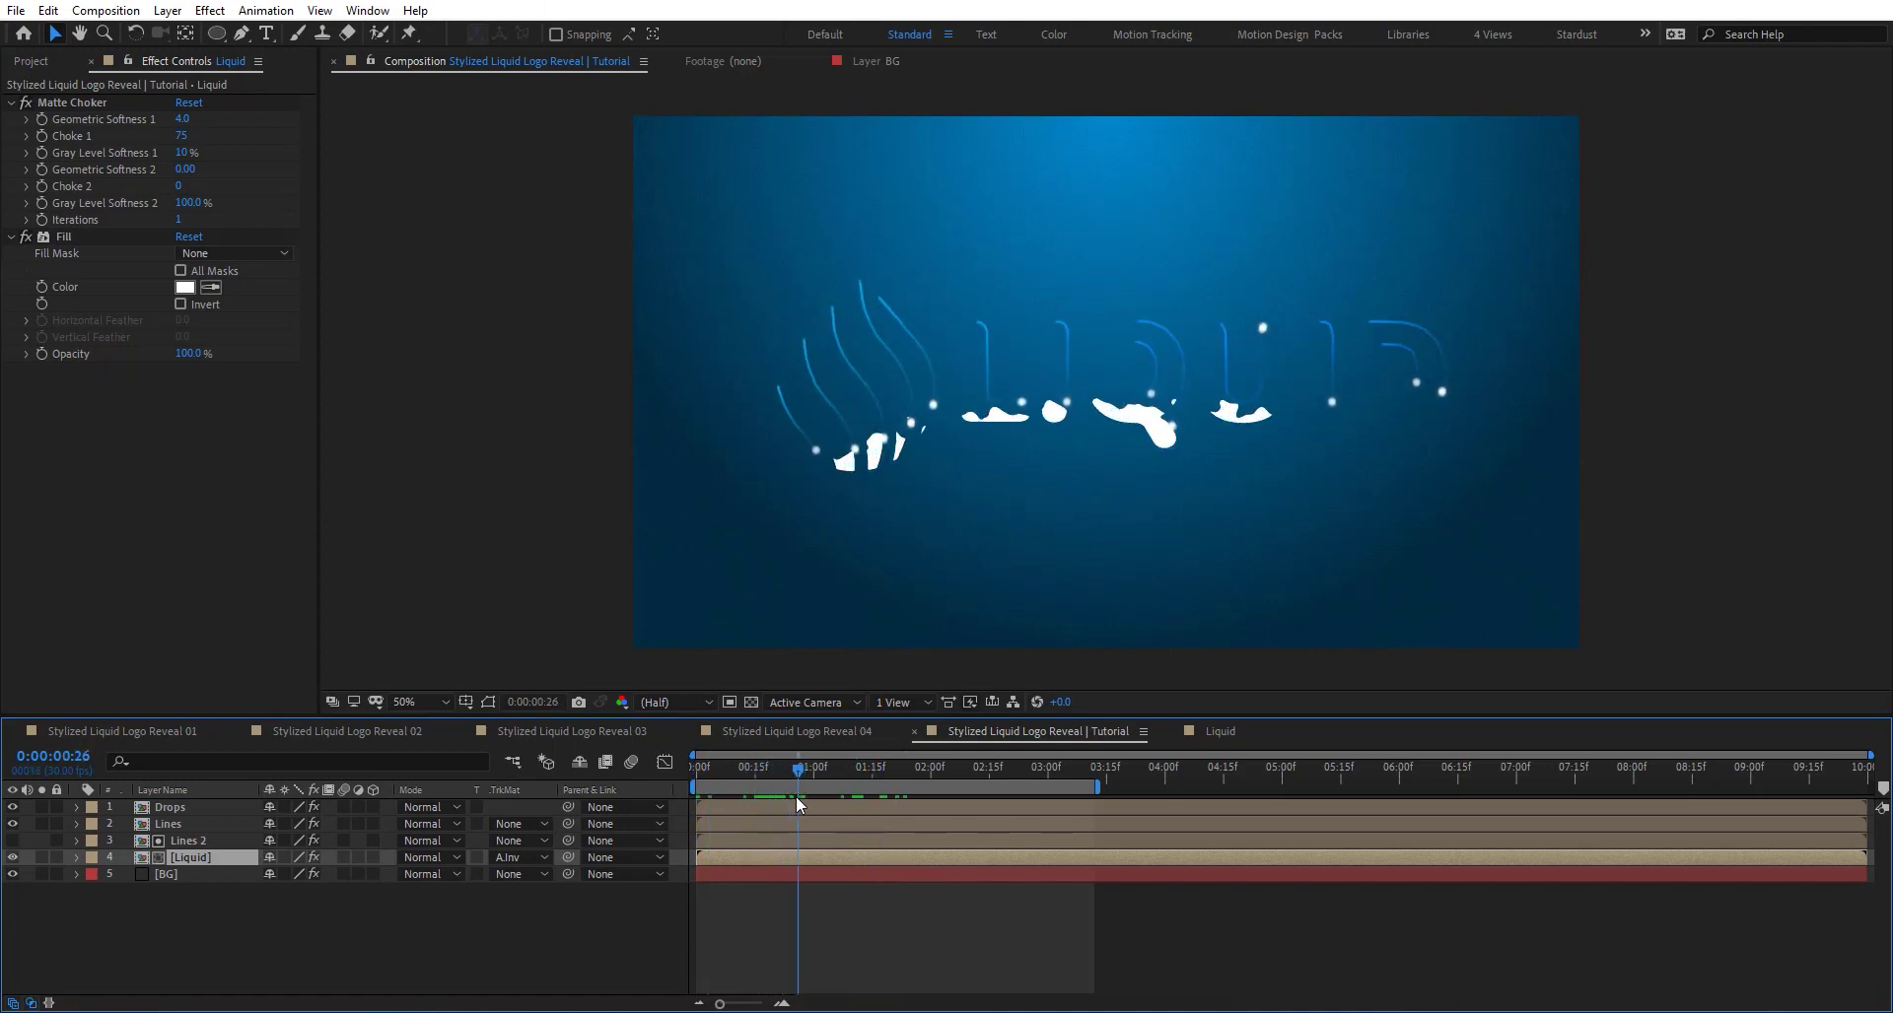
- Delay the Liquid layer's start by about one second and extend the work area to about 5:05
{"action": "key", "text": "period"}
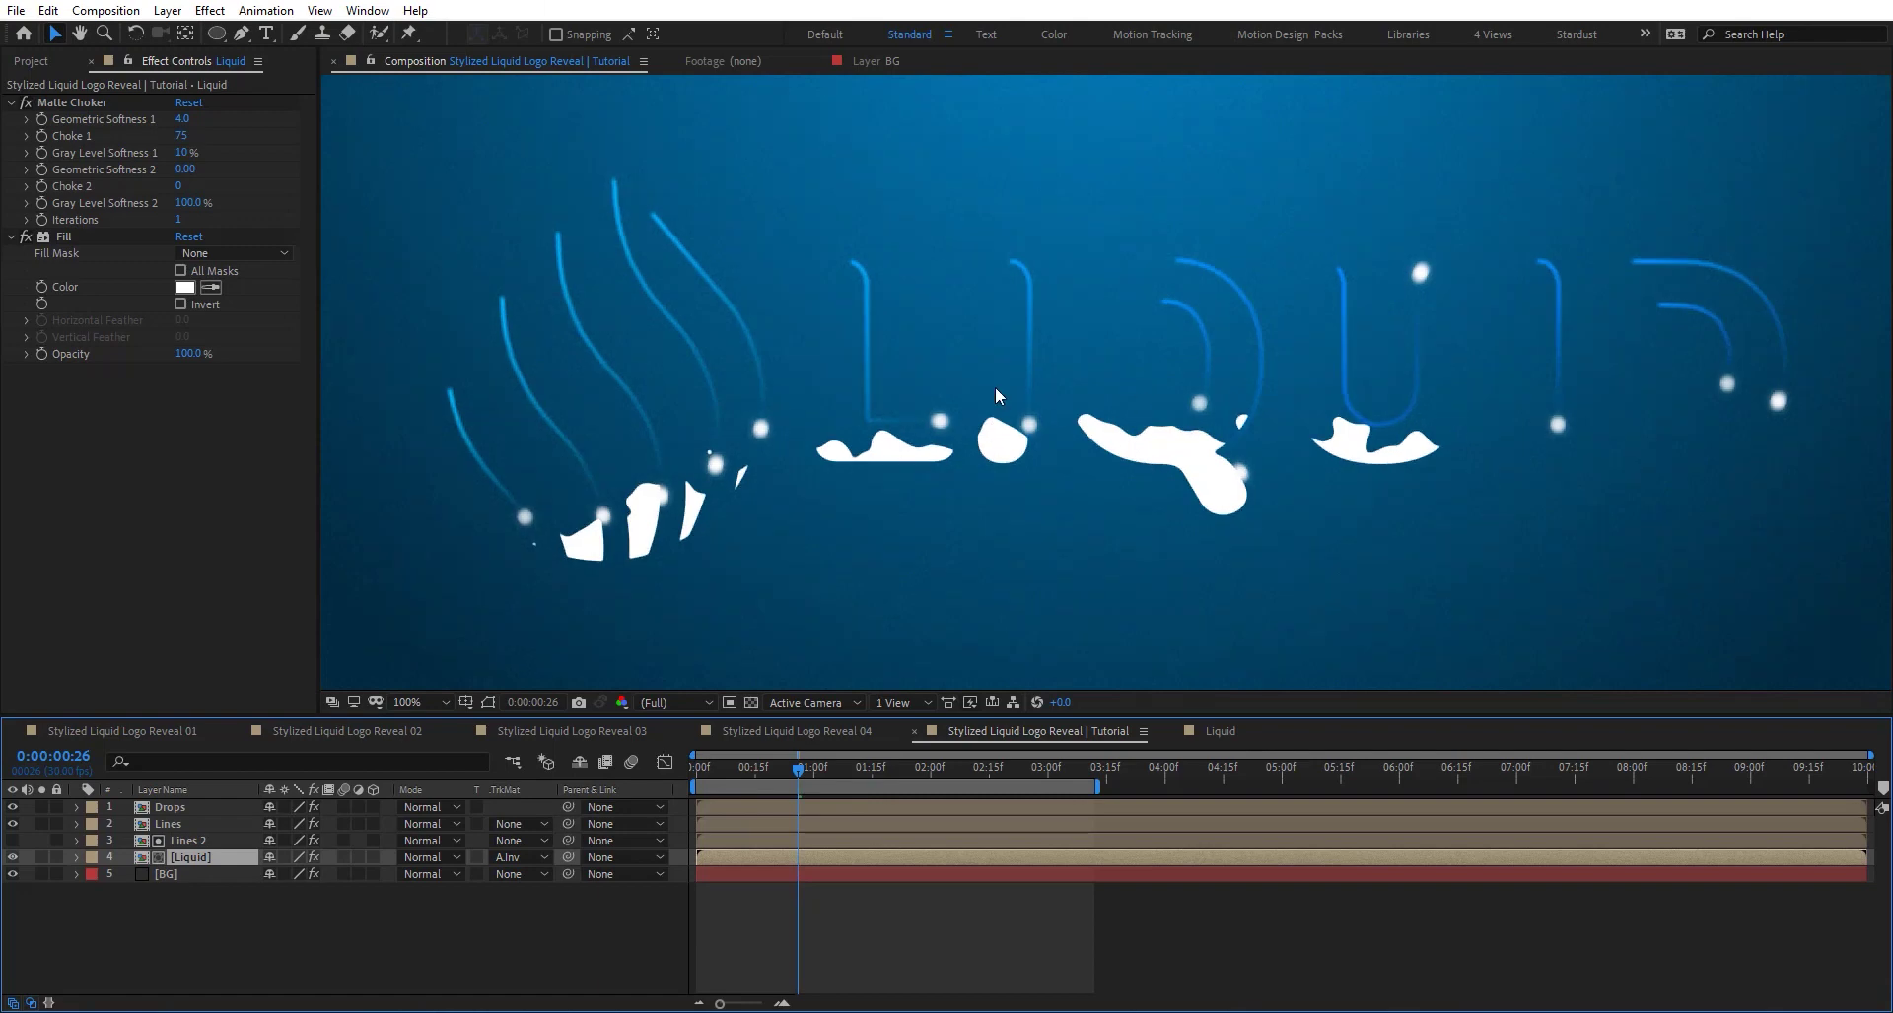
{"action": "key", "text": "space"}
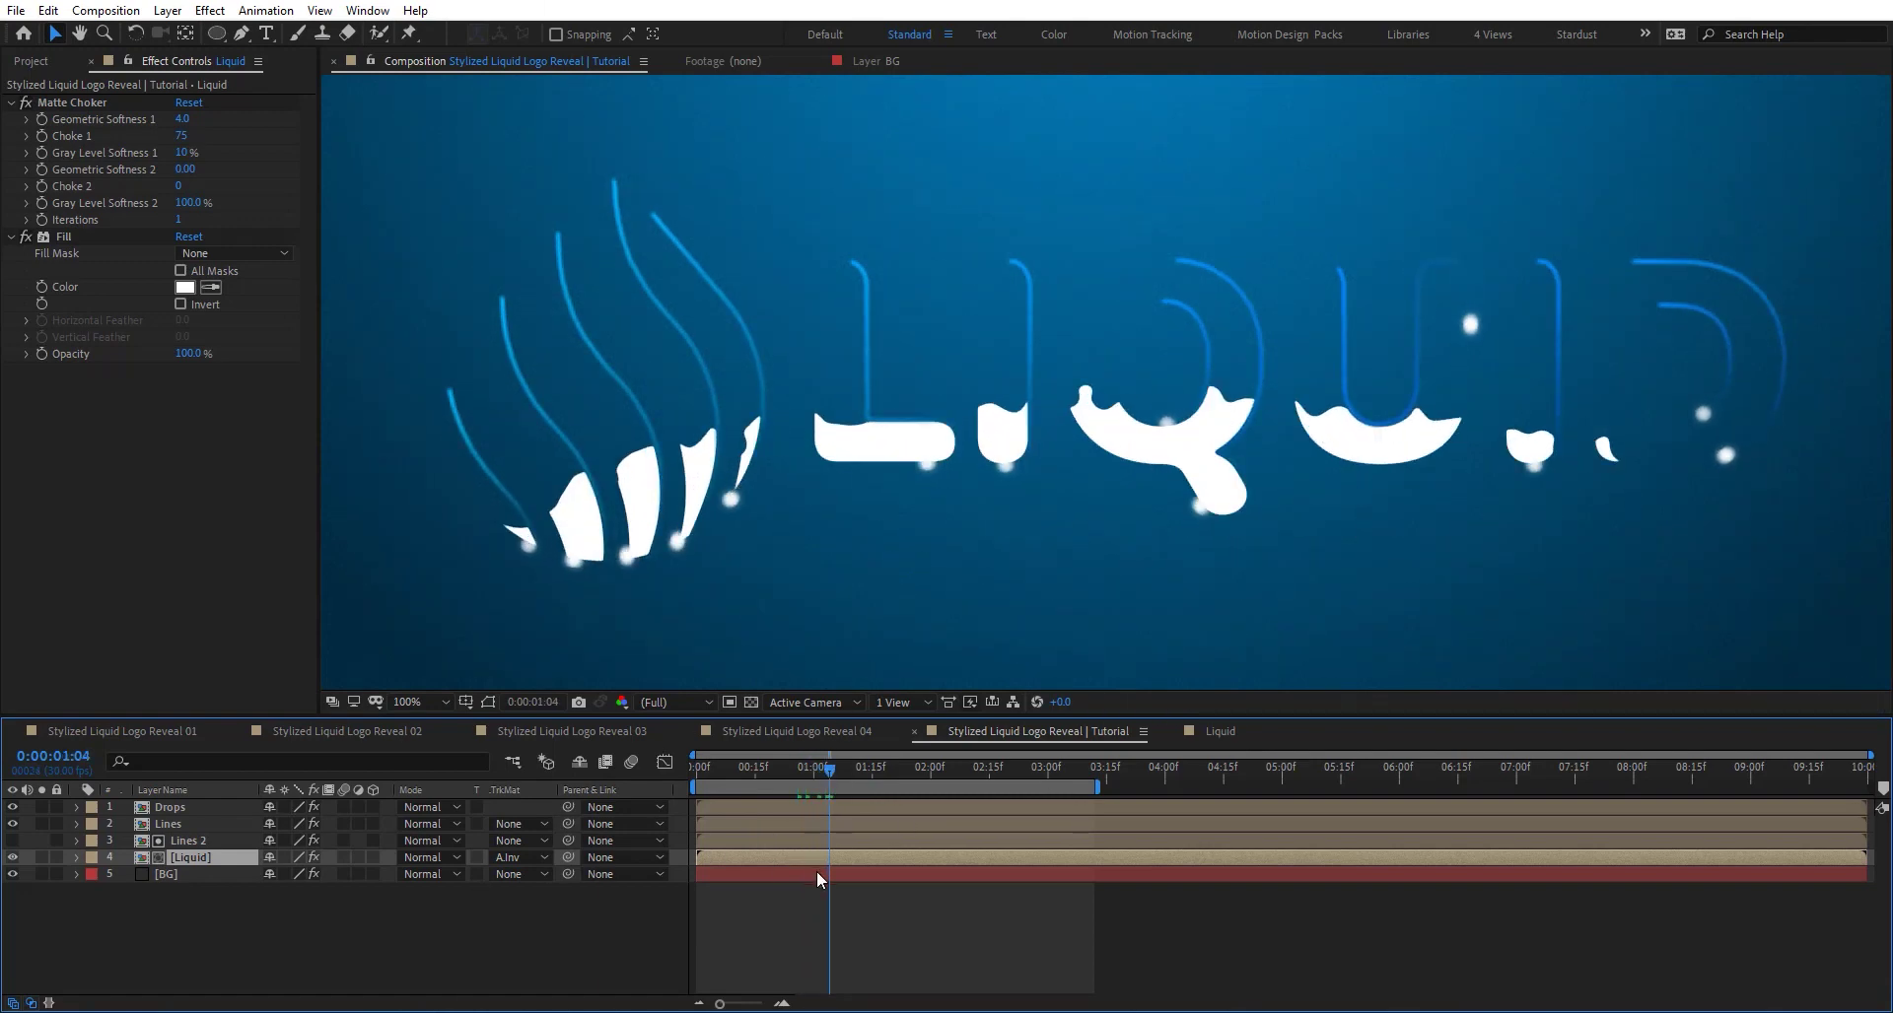
{"action": "left_click_drag", "start_coordinate": [749, 855], "coordinate": [837, 862]}
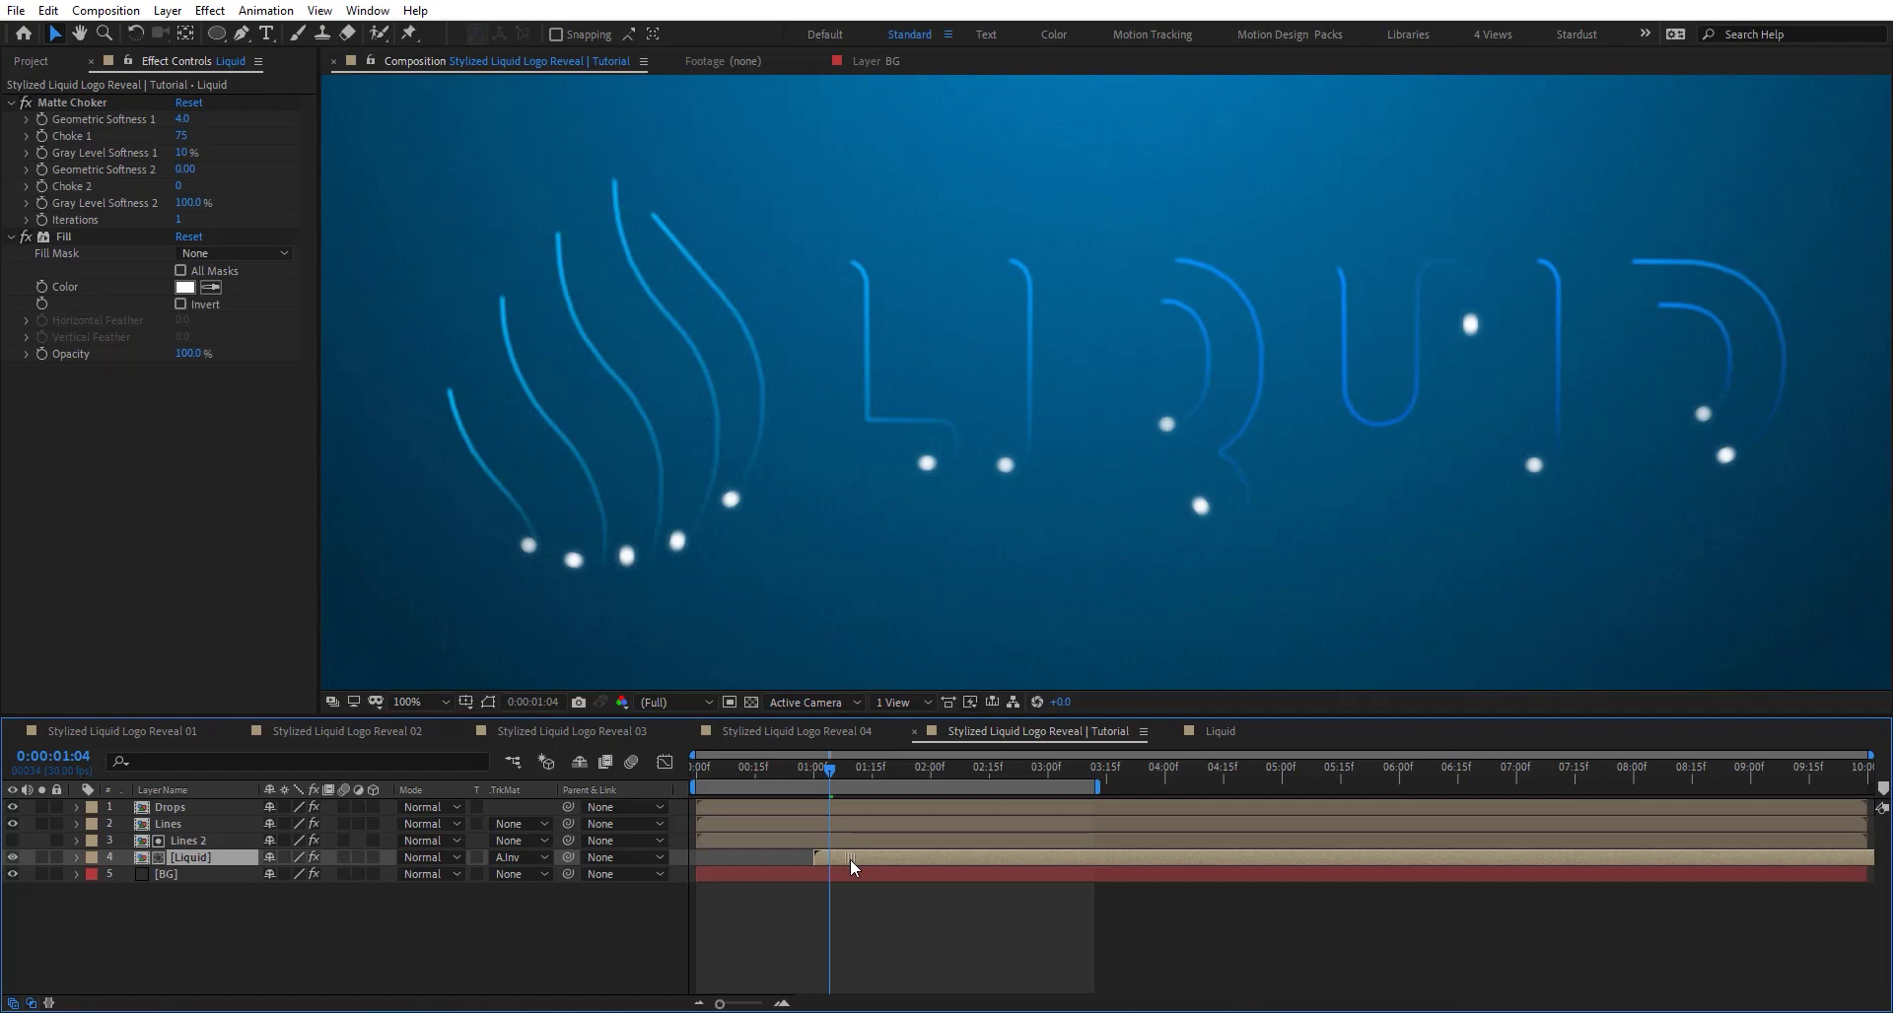
{"action": "left_click_drag", "start_coordinate": [830, 767], "coordinate": [648, 808]}
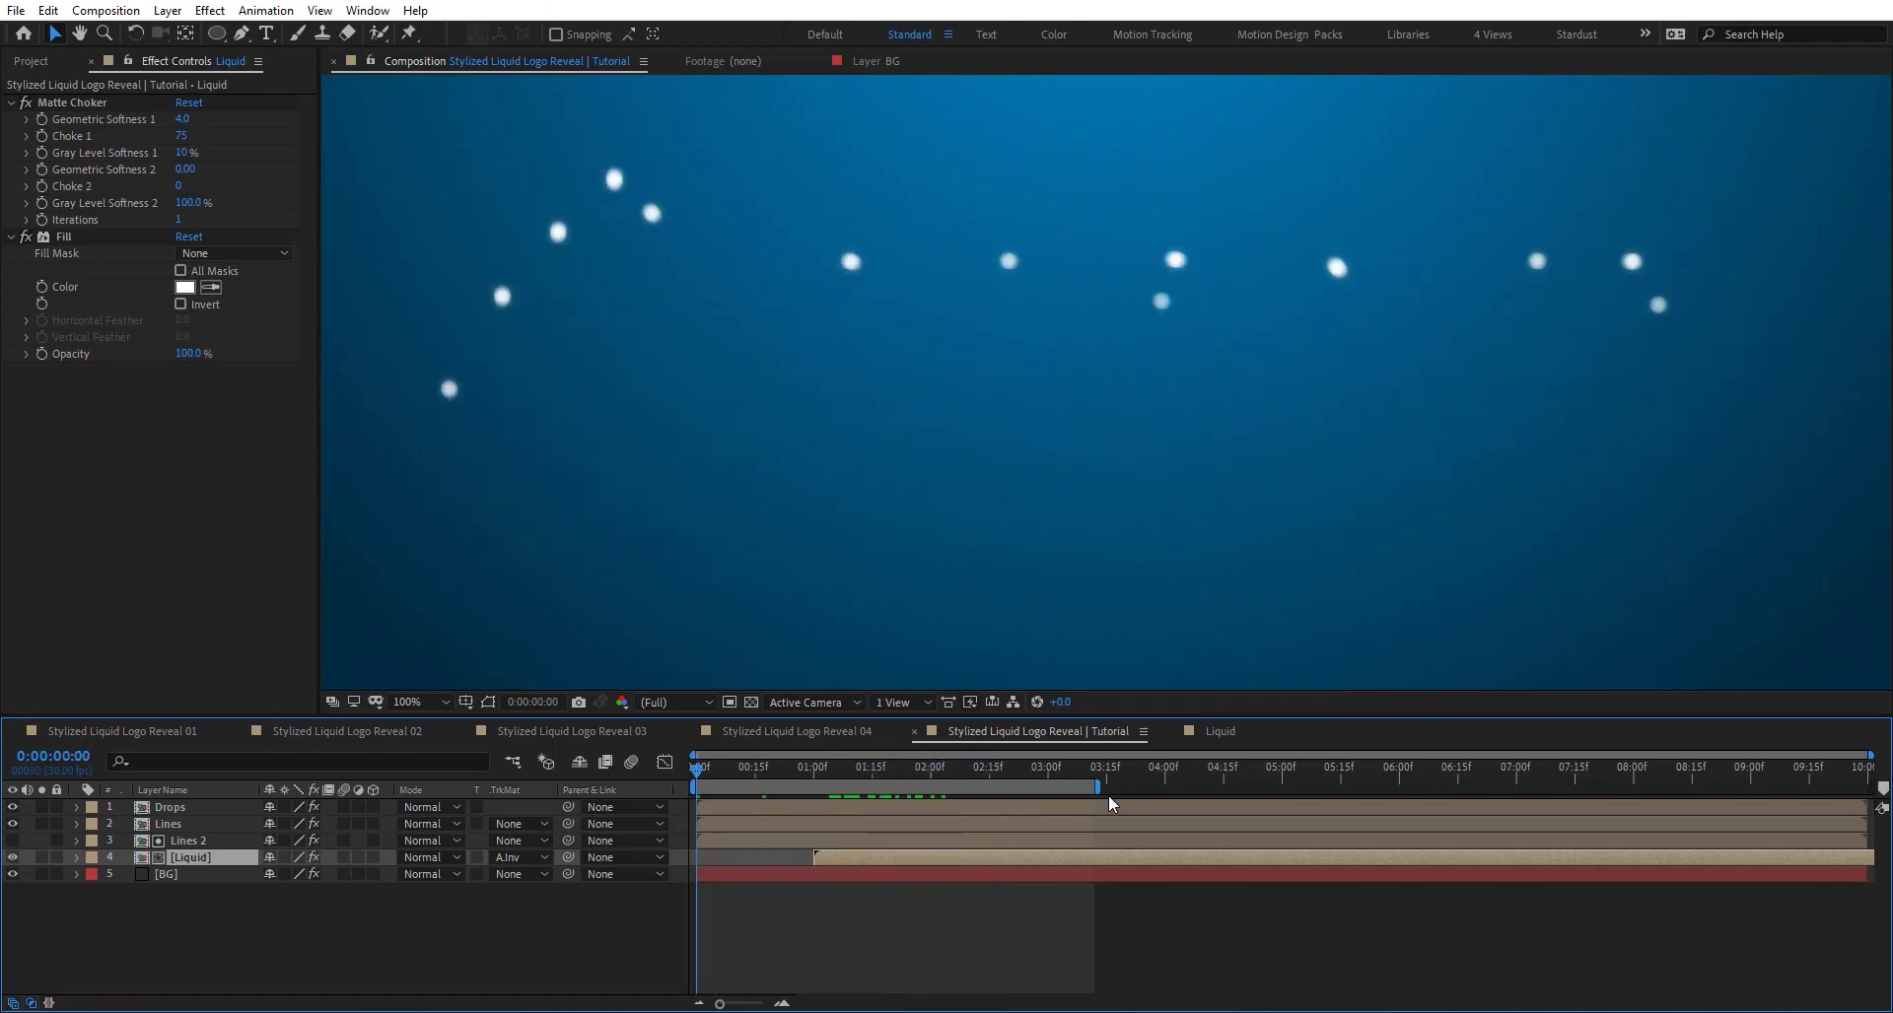
{"action": "left_click_drag", "start_coordinate": [1099, 786], "coordinate": [1308, 787]}
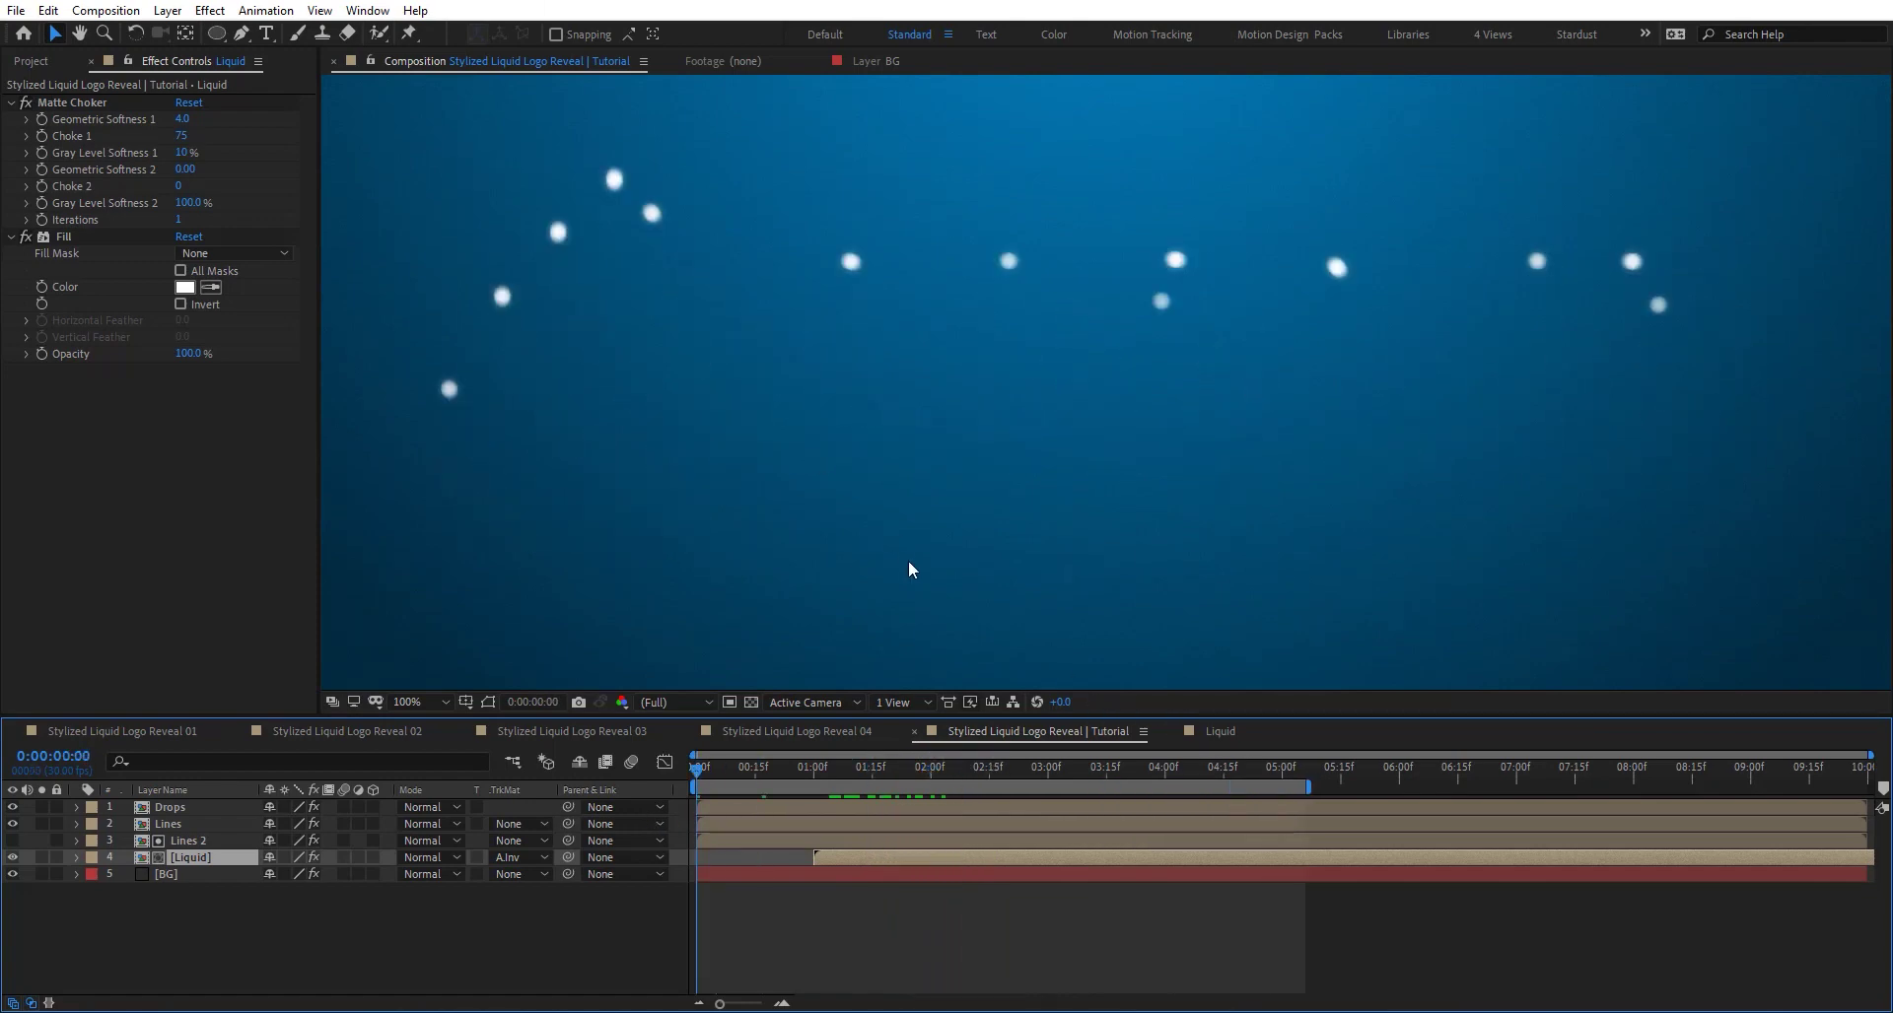
- Duplicate Lines 2 and Liquid into a second pair, starting the Liquid copy slightly later
{"action": "key", "text": "space"}
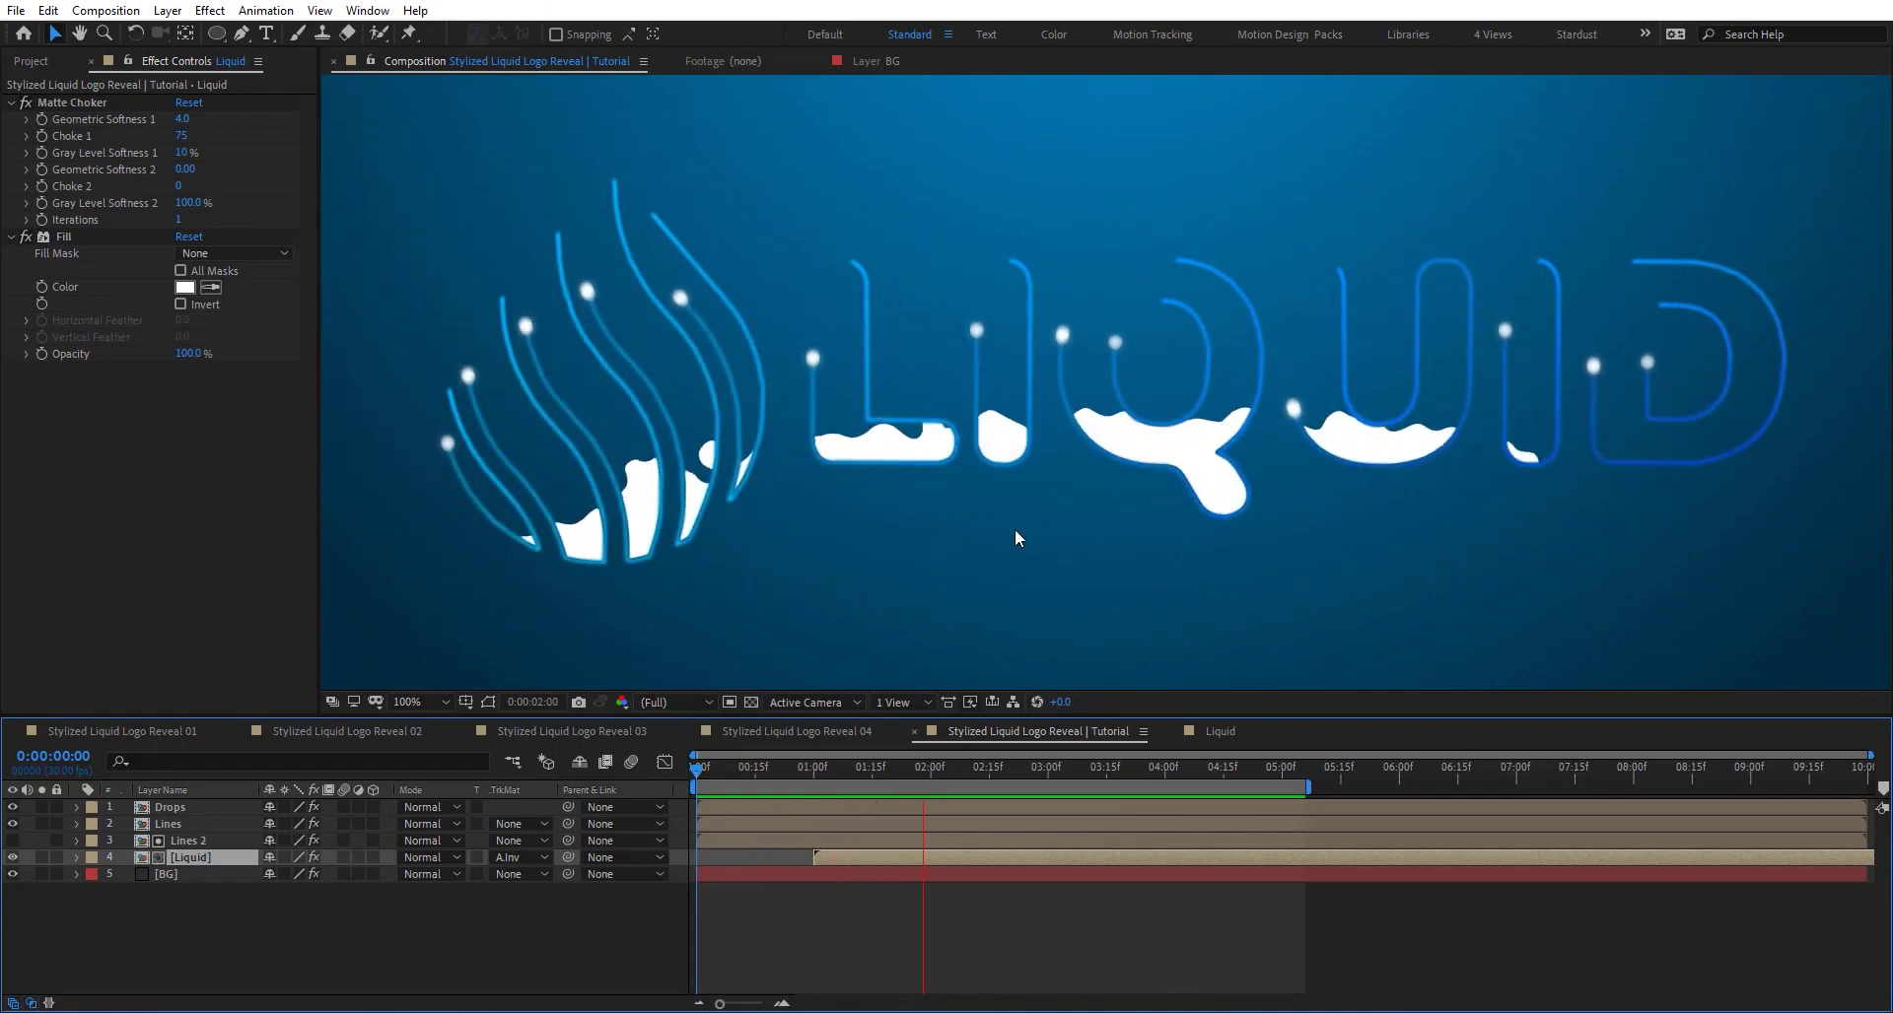
{"action": "left_click_drag", "start_coordinate": [956, 766], "coordinate": [974, 769]}
{"action": "left_click", "coordinate": [187, 841], "text": "ctrl"}
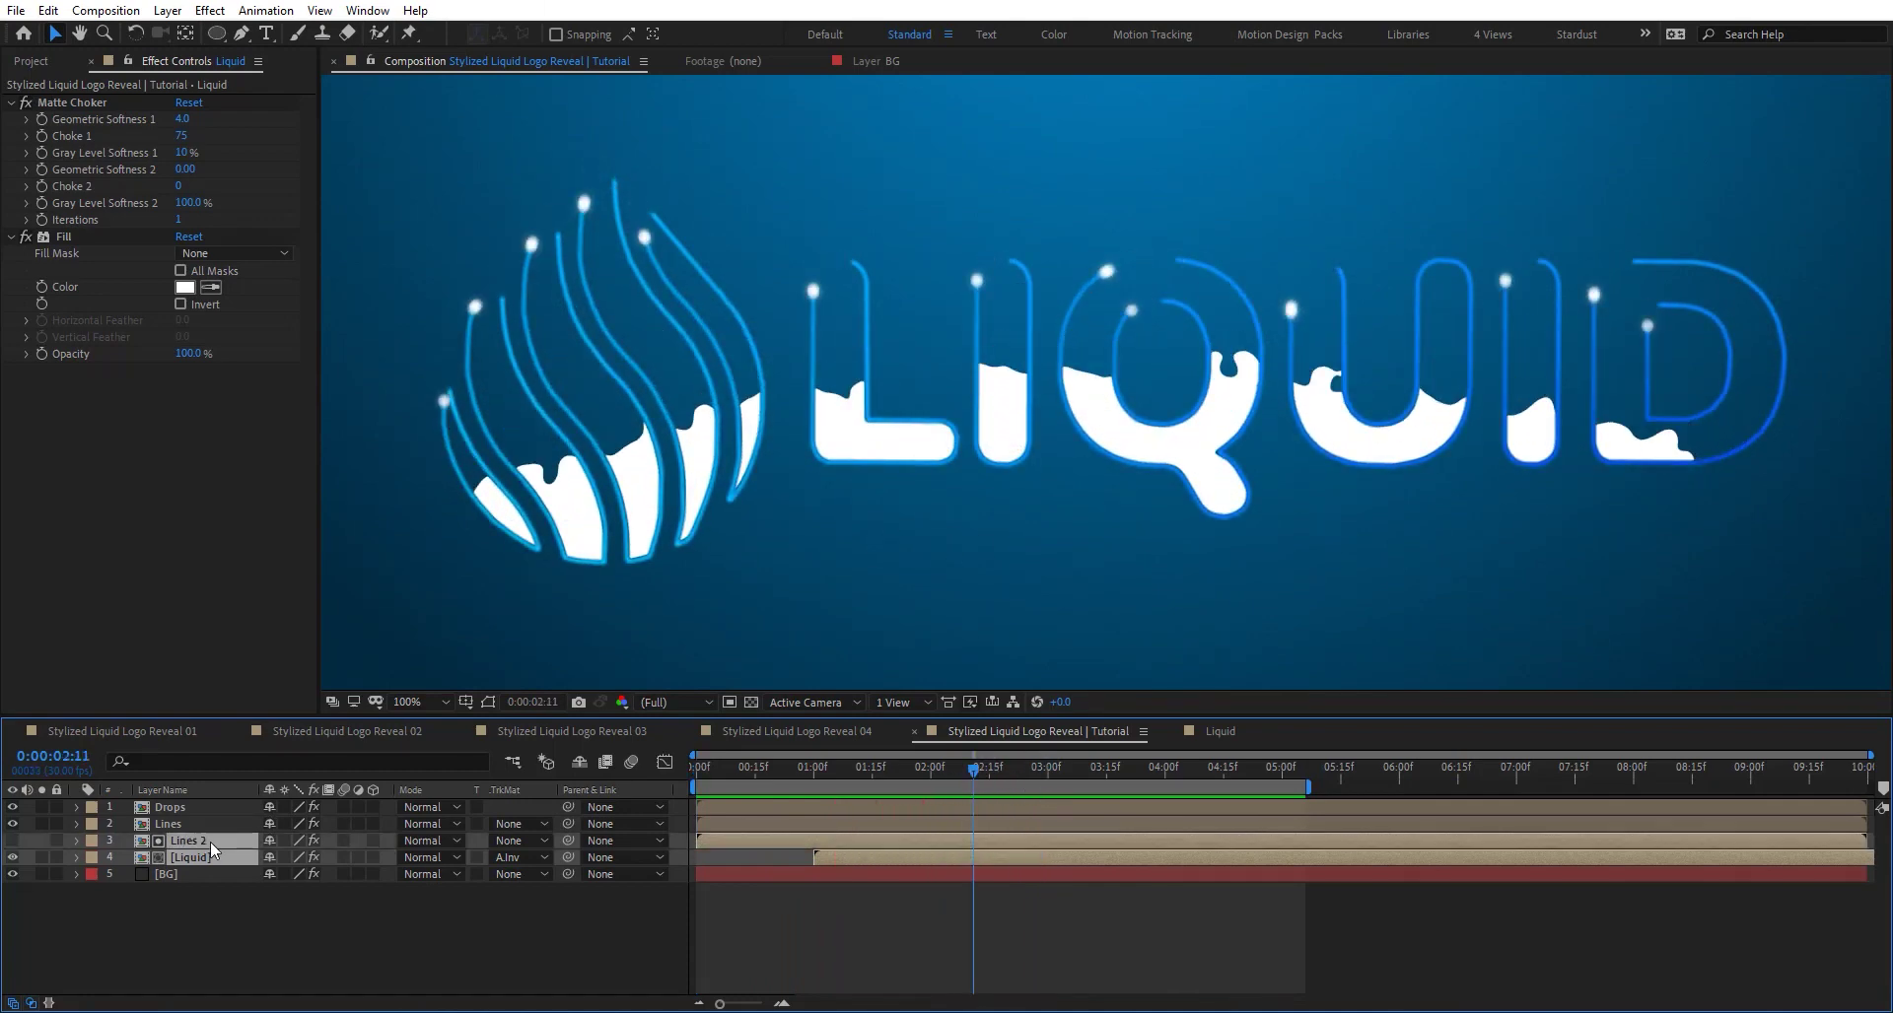
{"action": "key", "text": "ctrl+d"}
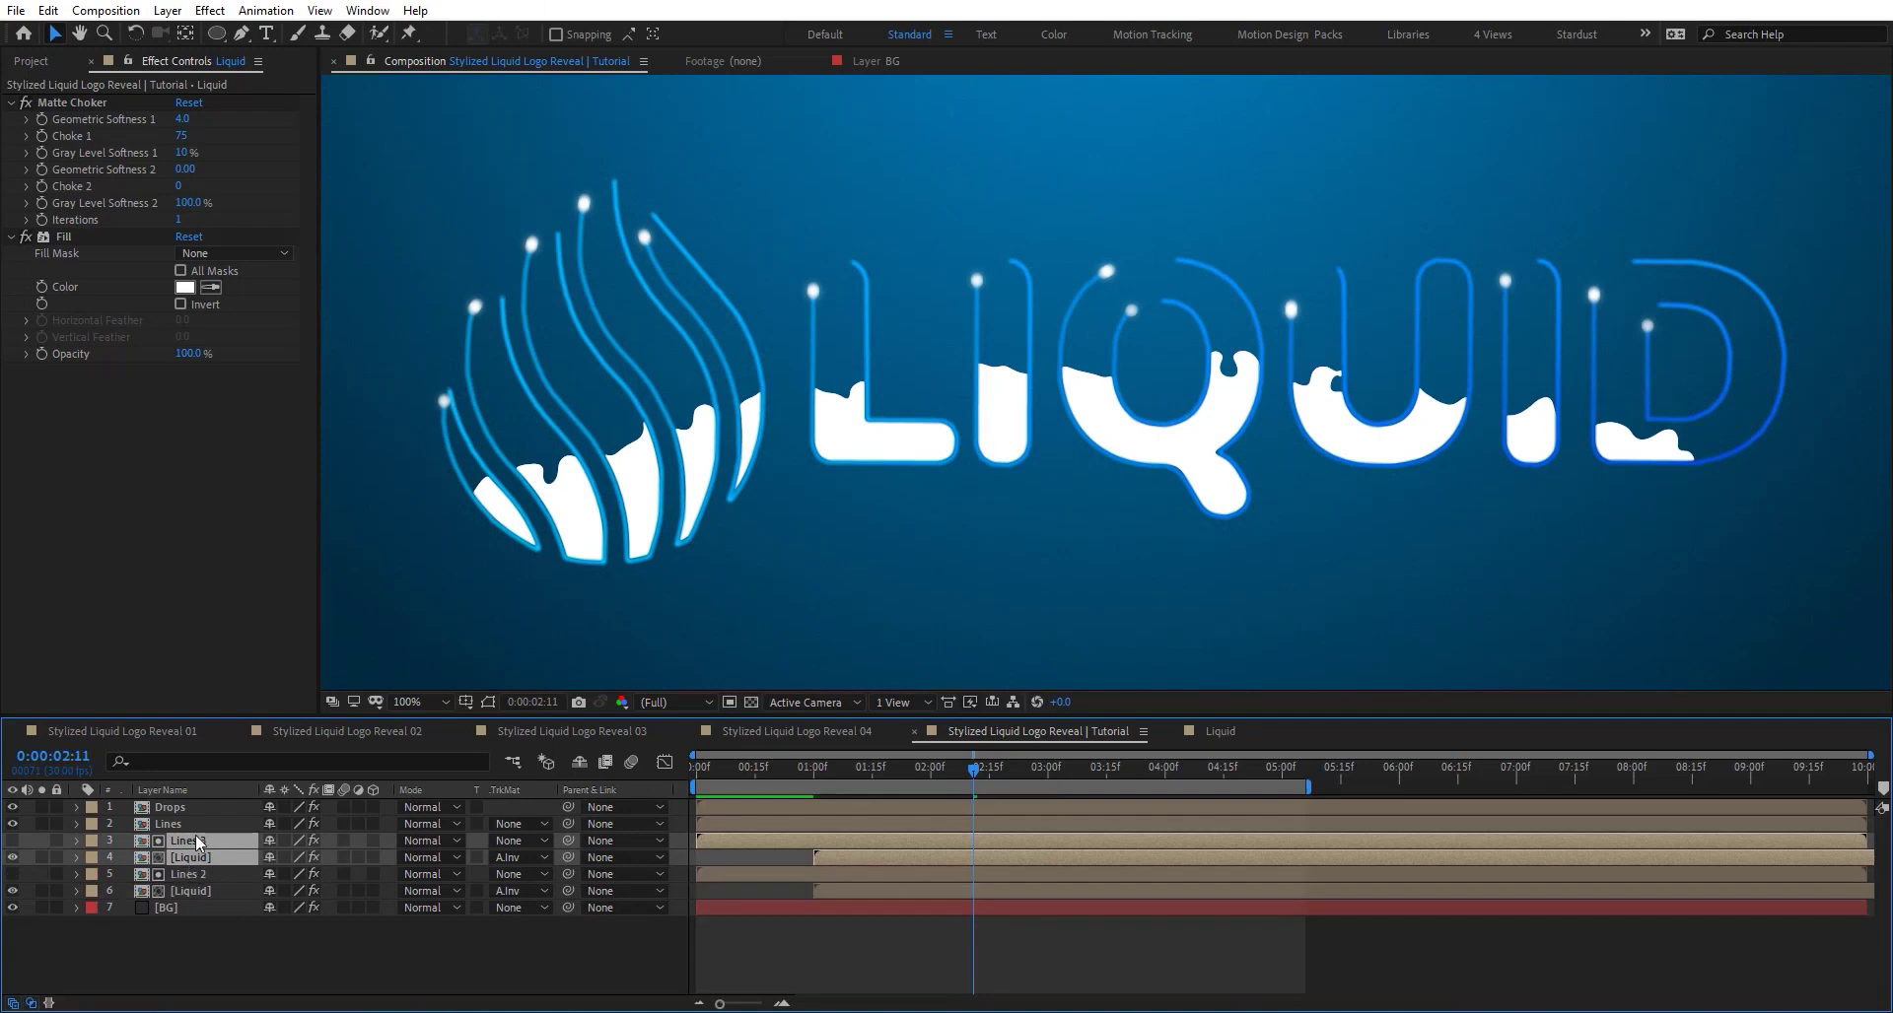
{"action": "left_click", "coordinate": [789, 944]}
{"action": "left_click_drag", "start_coordinate": [838, 858], "coordinate": [850, 856]}
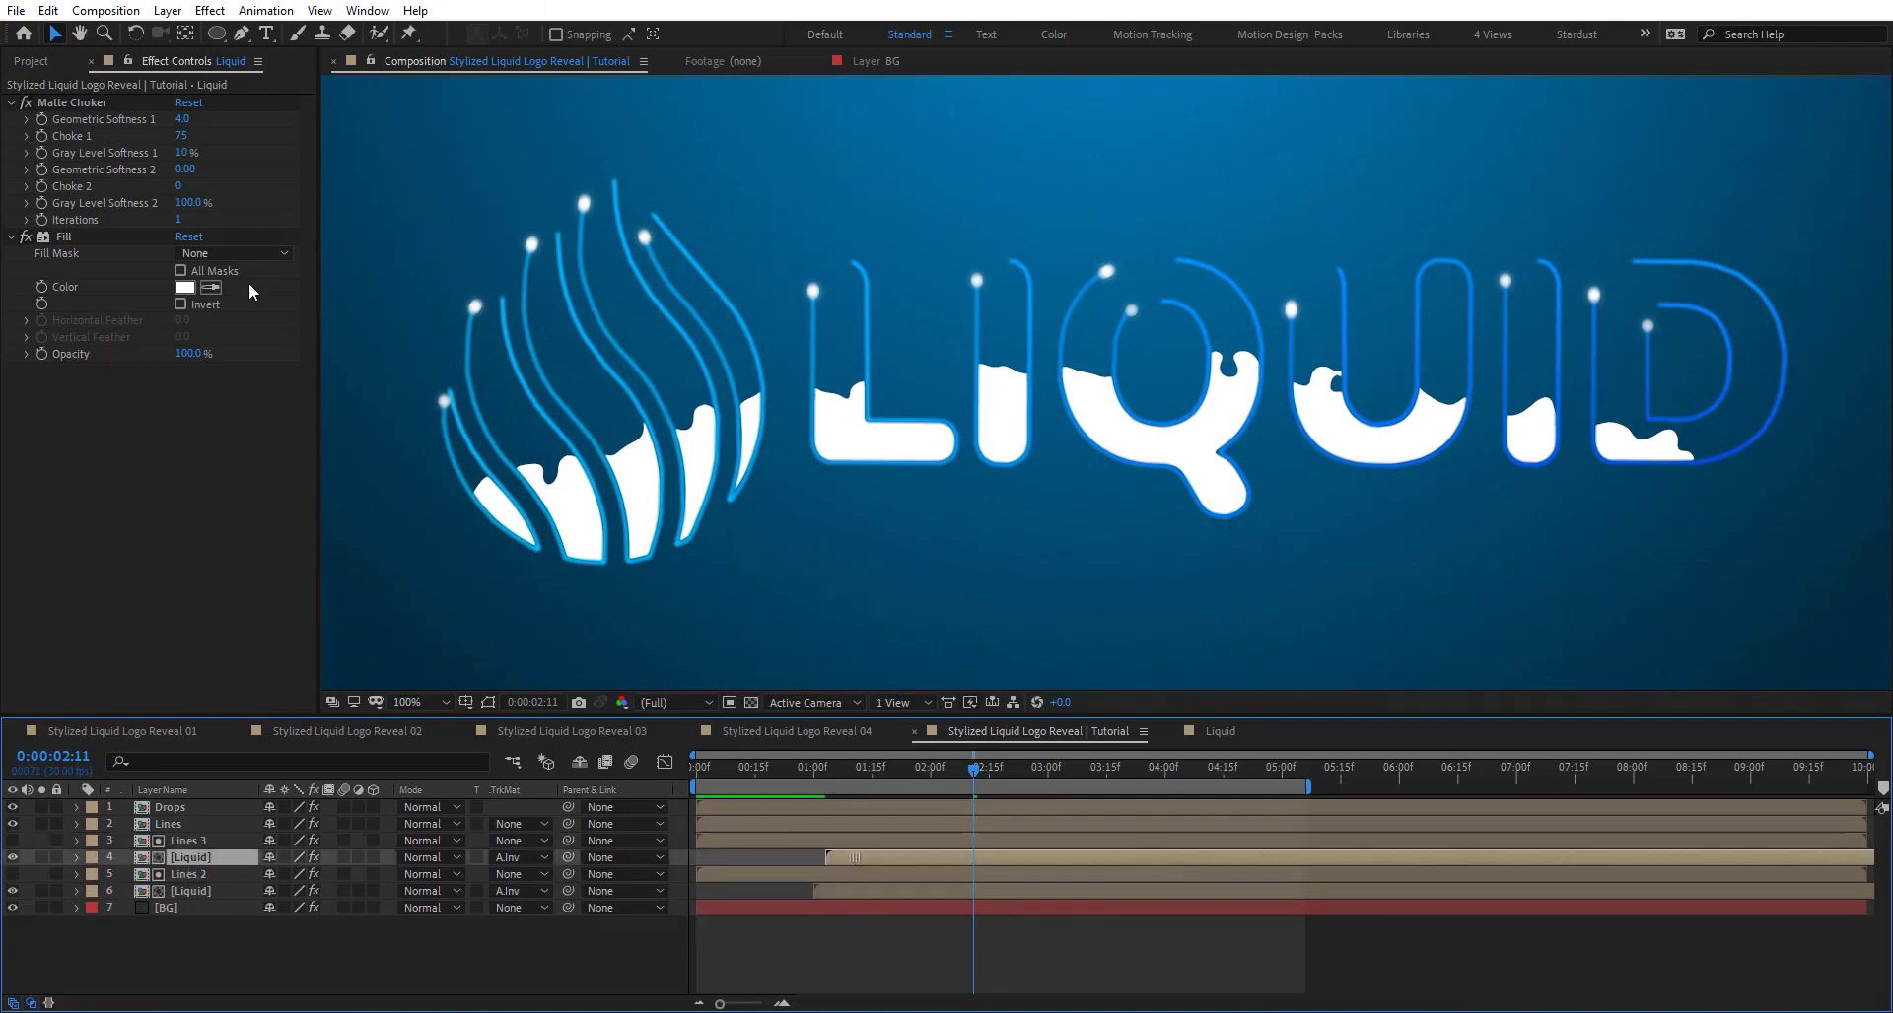
{"action": "left_click", "coordinate": [184, 286]}
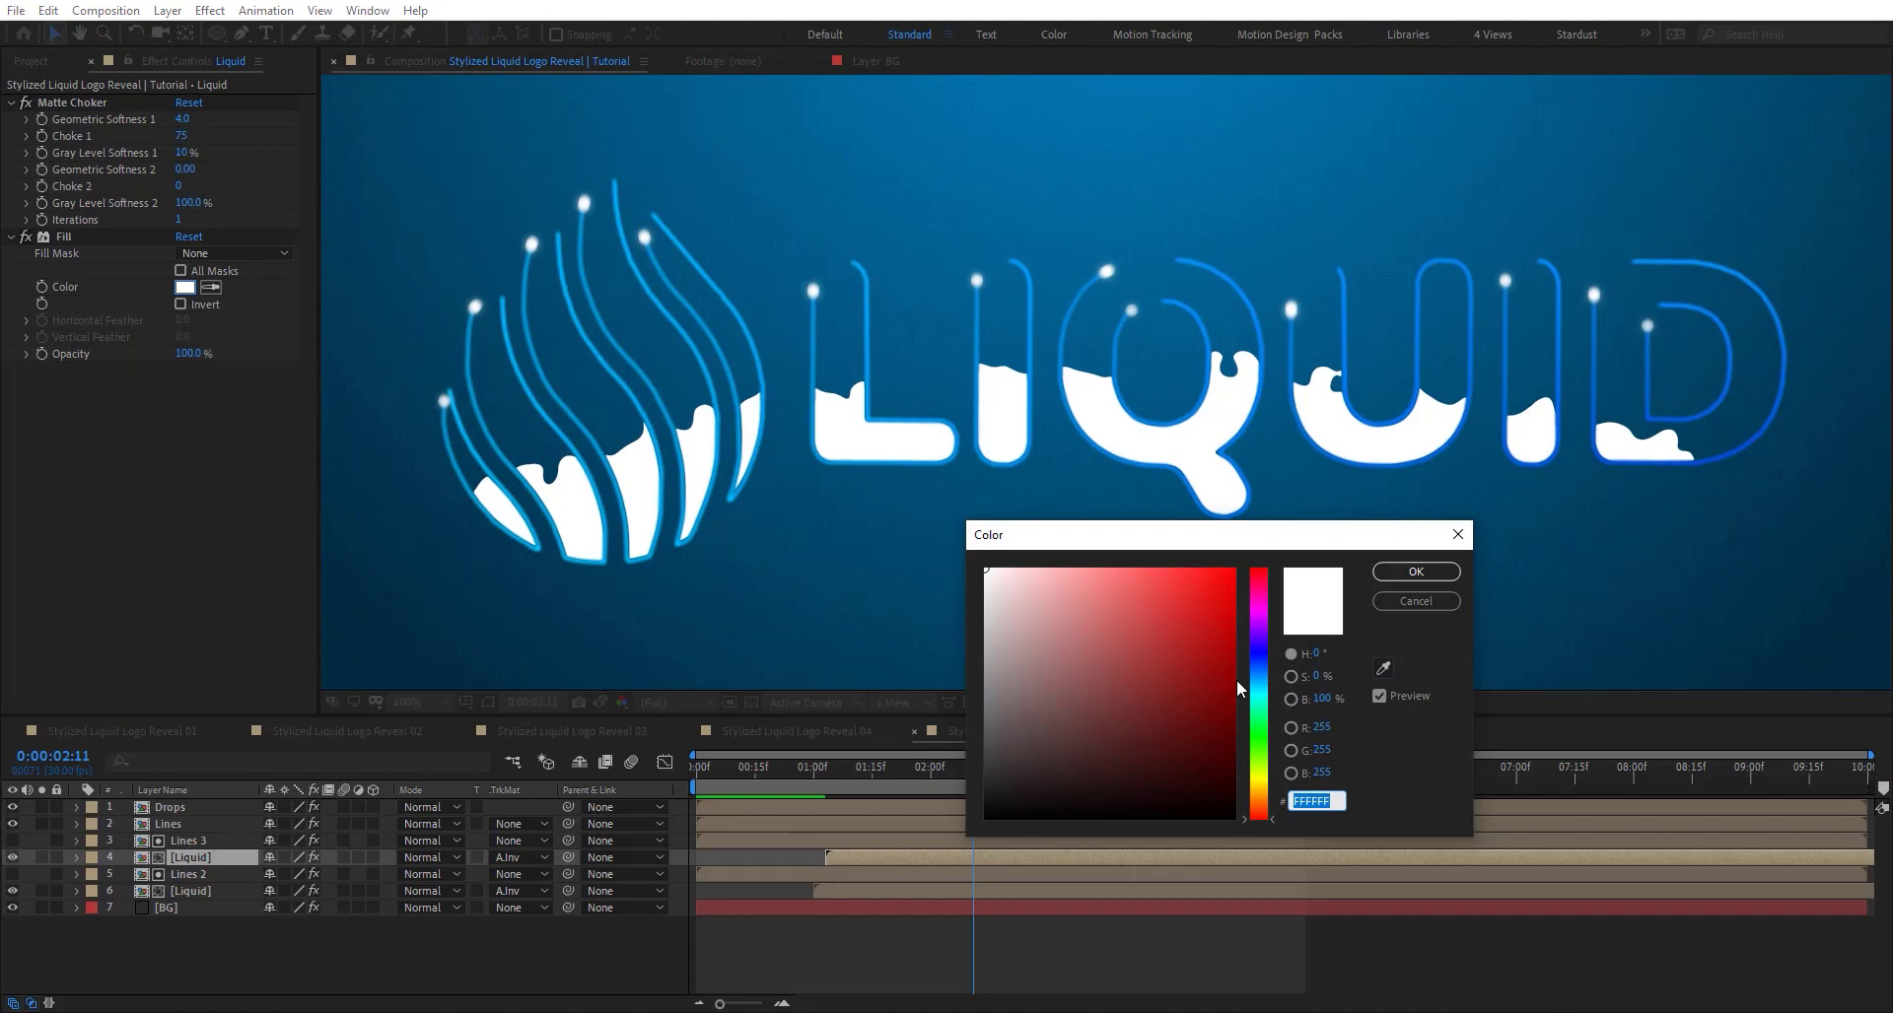
- Fill the second Liquid layer with light blue 33B1EC
{"action": "left_click", "coordinate": [1258, 680]}
{"action": "left_click_drag", "start_coordinate": [1192, 600], "coordinate": [1181, 586]}
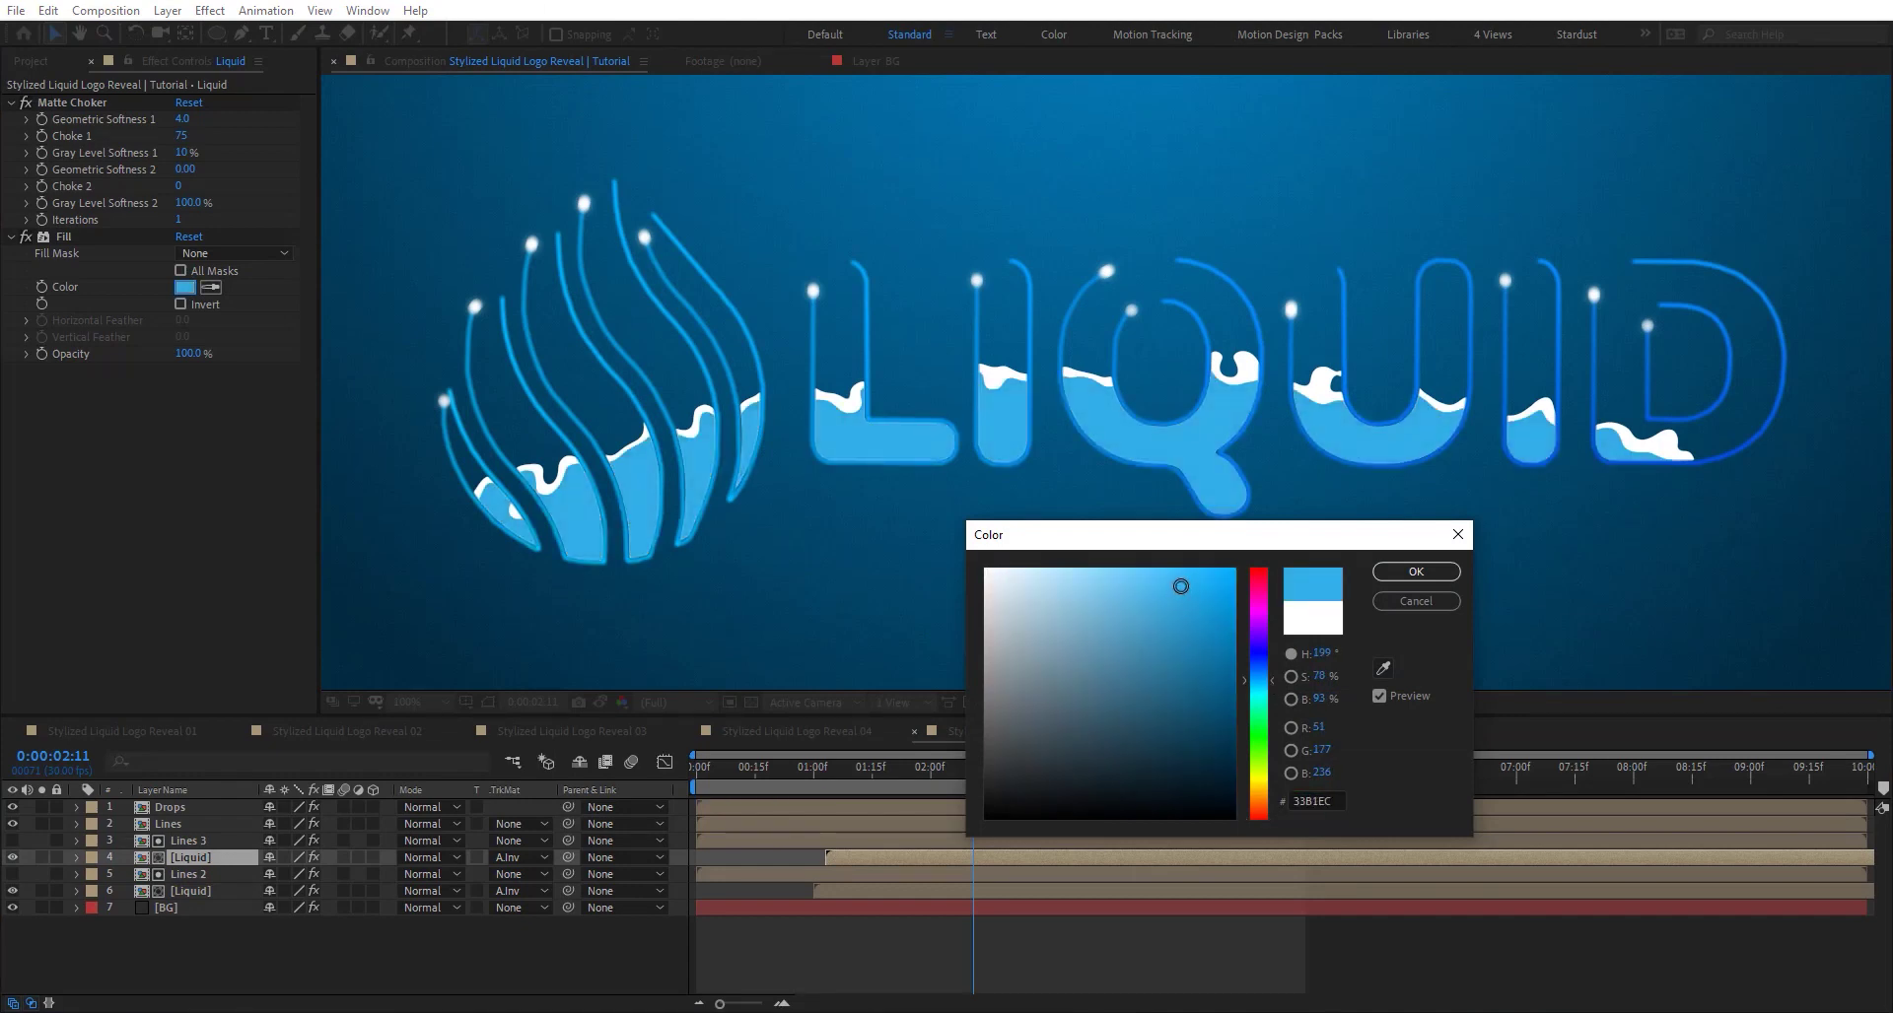
{"action": "left_click", "coordinate": [1440, 576]}
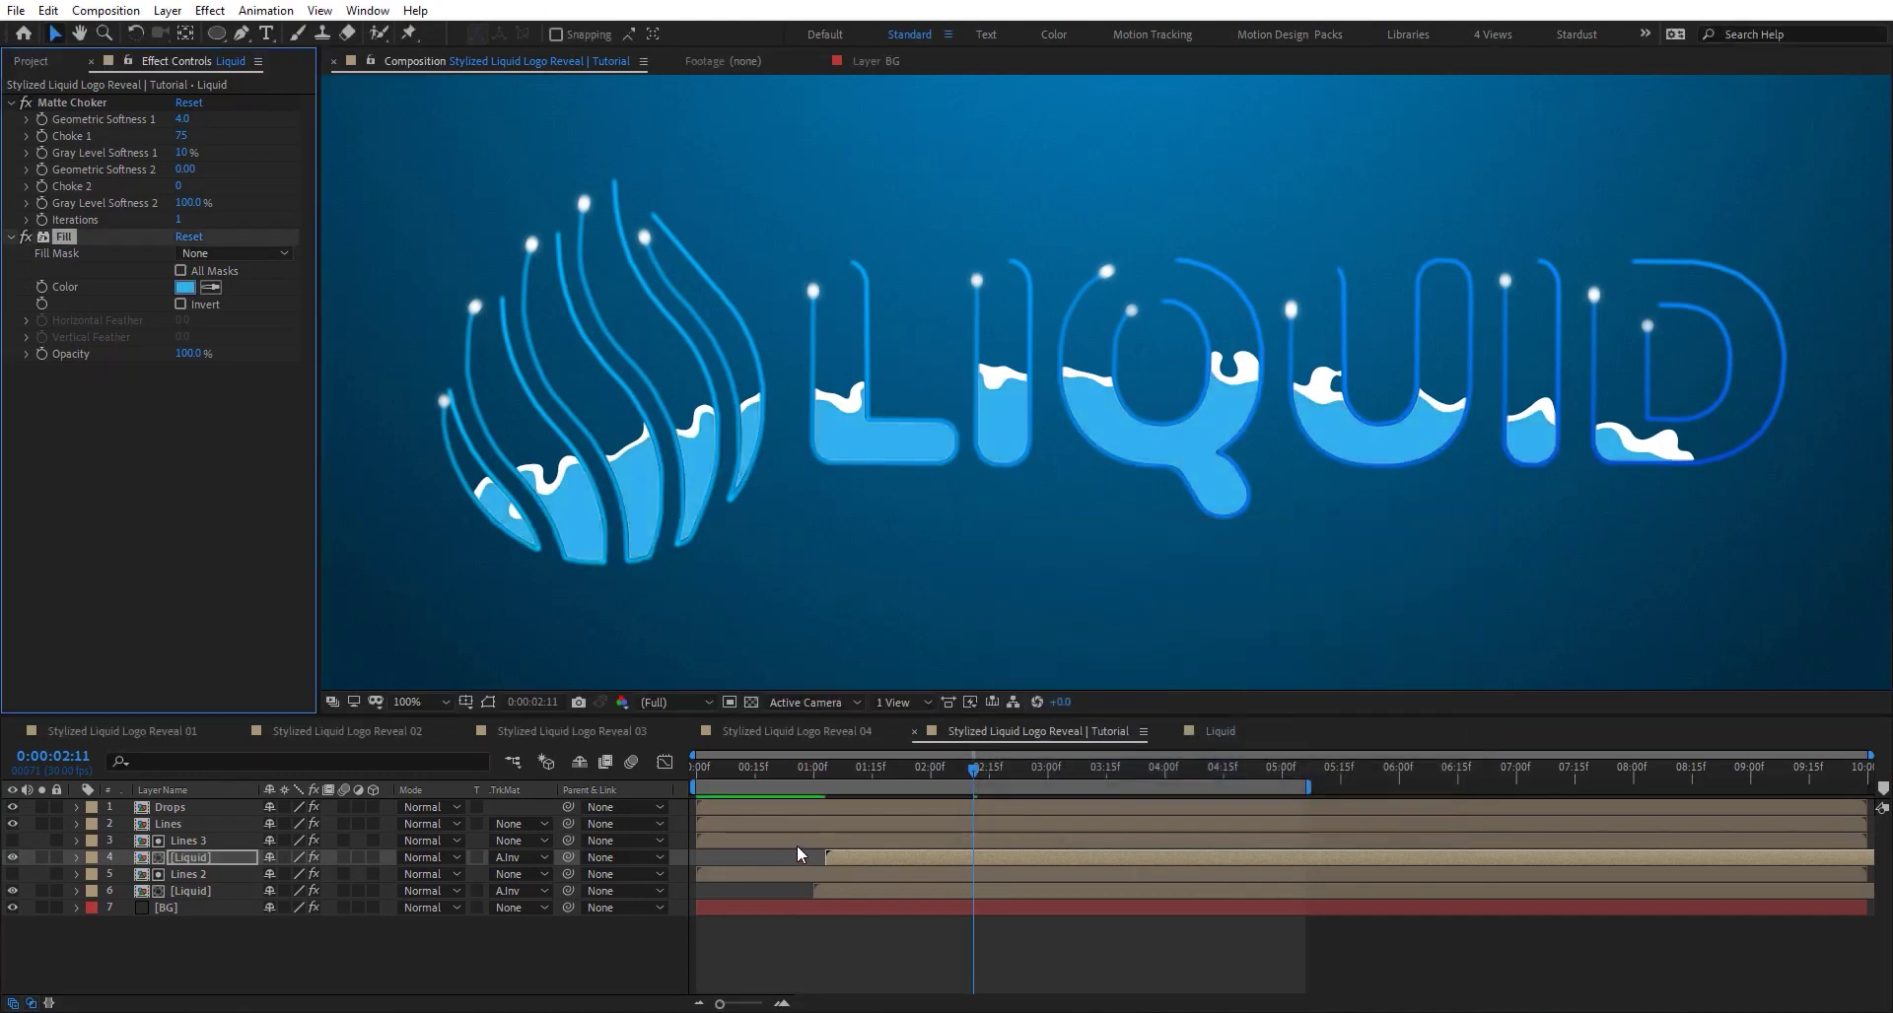
- Duplicate Lines 3 and Liquid into a third pair whose Liquid starts later
{"action": "left_click", "coordinate": [801, 842], "text": "ctrl"}
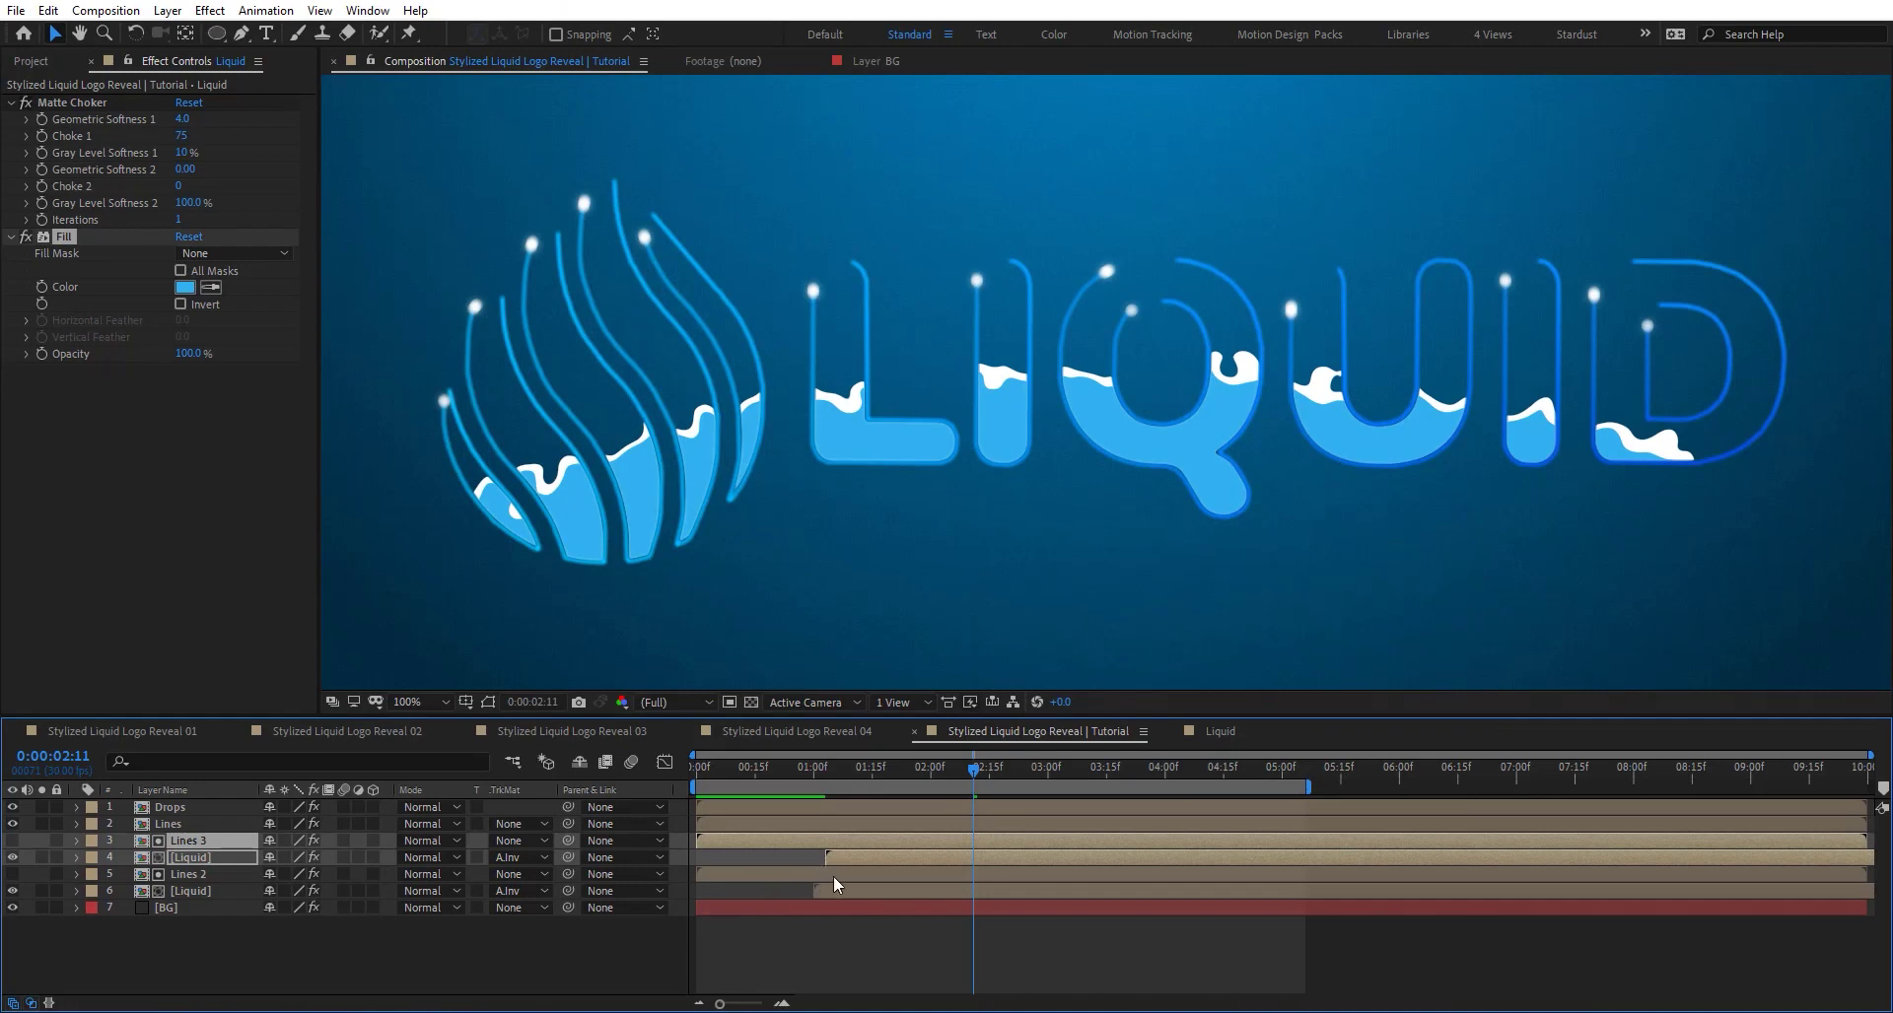
{"action": "key", "text": "ctrl+d"}
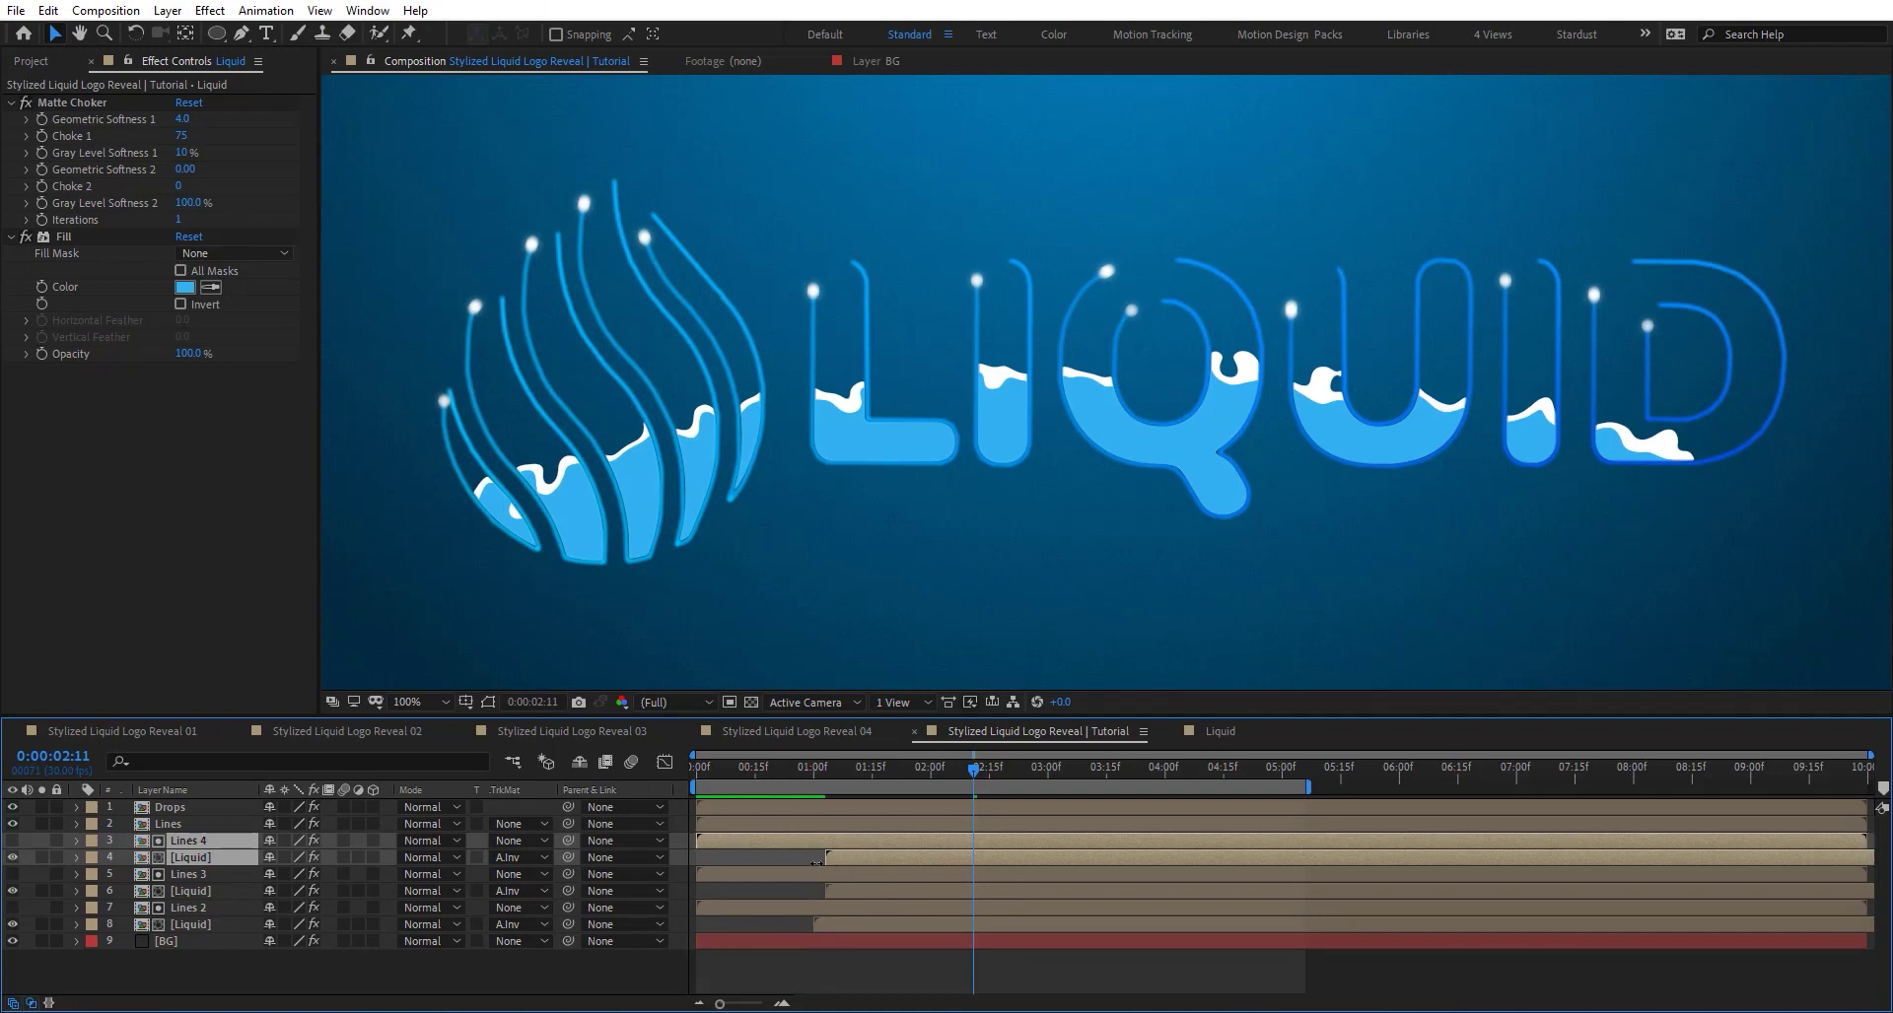
{"action": "left_click_drag", "start_coordinate": [816, 864], "coordinate": [848, 860]}
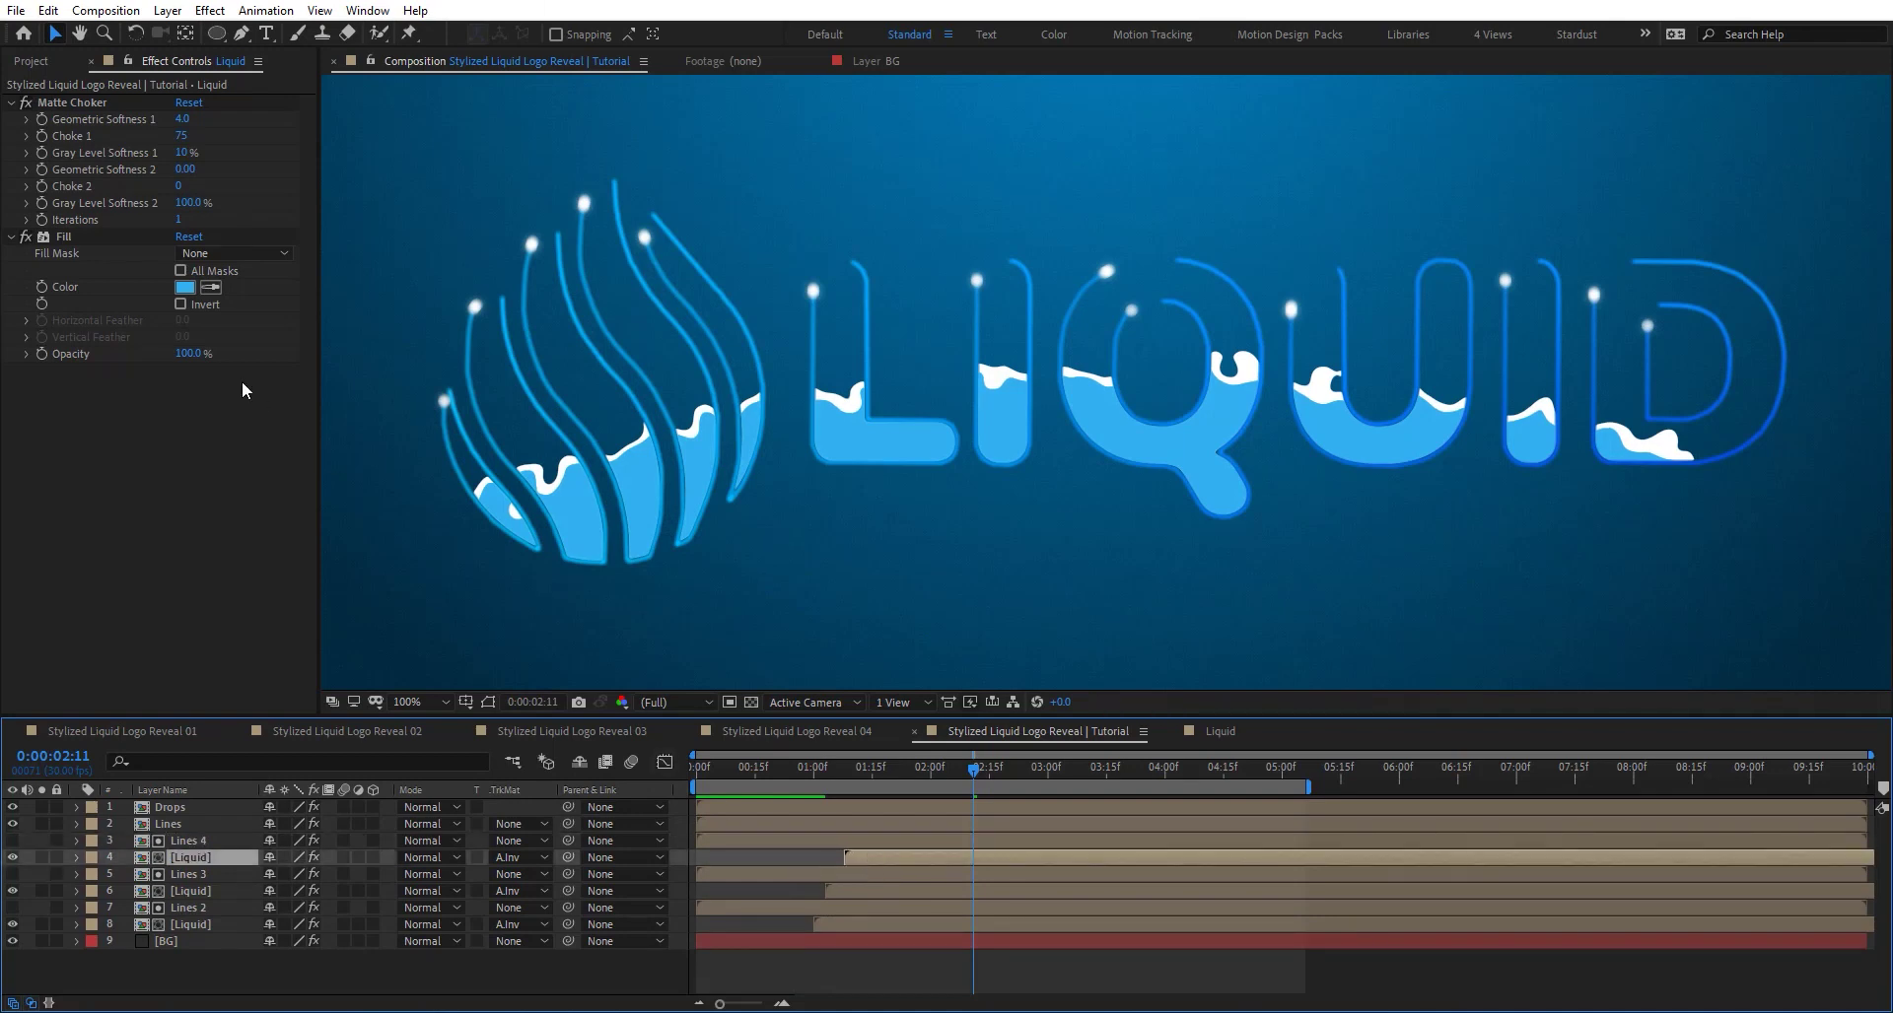
- Fill the third Liquid layer with brighter cyan-blue 54D5F5
{"action": "left_click", "coordinate": [185, 287]}
{"action": "left_click", "coordinate": [1146, 647]}
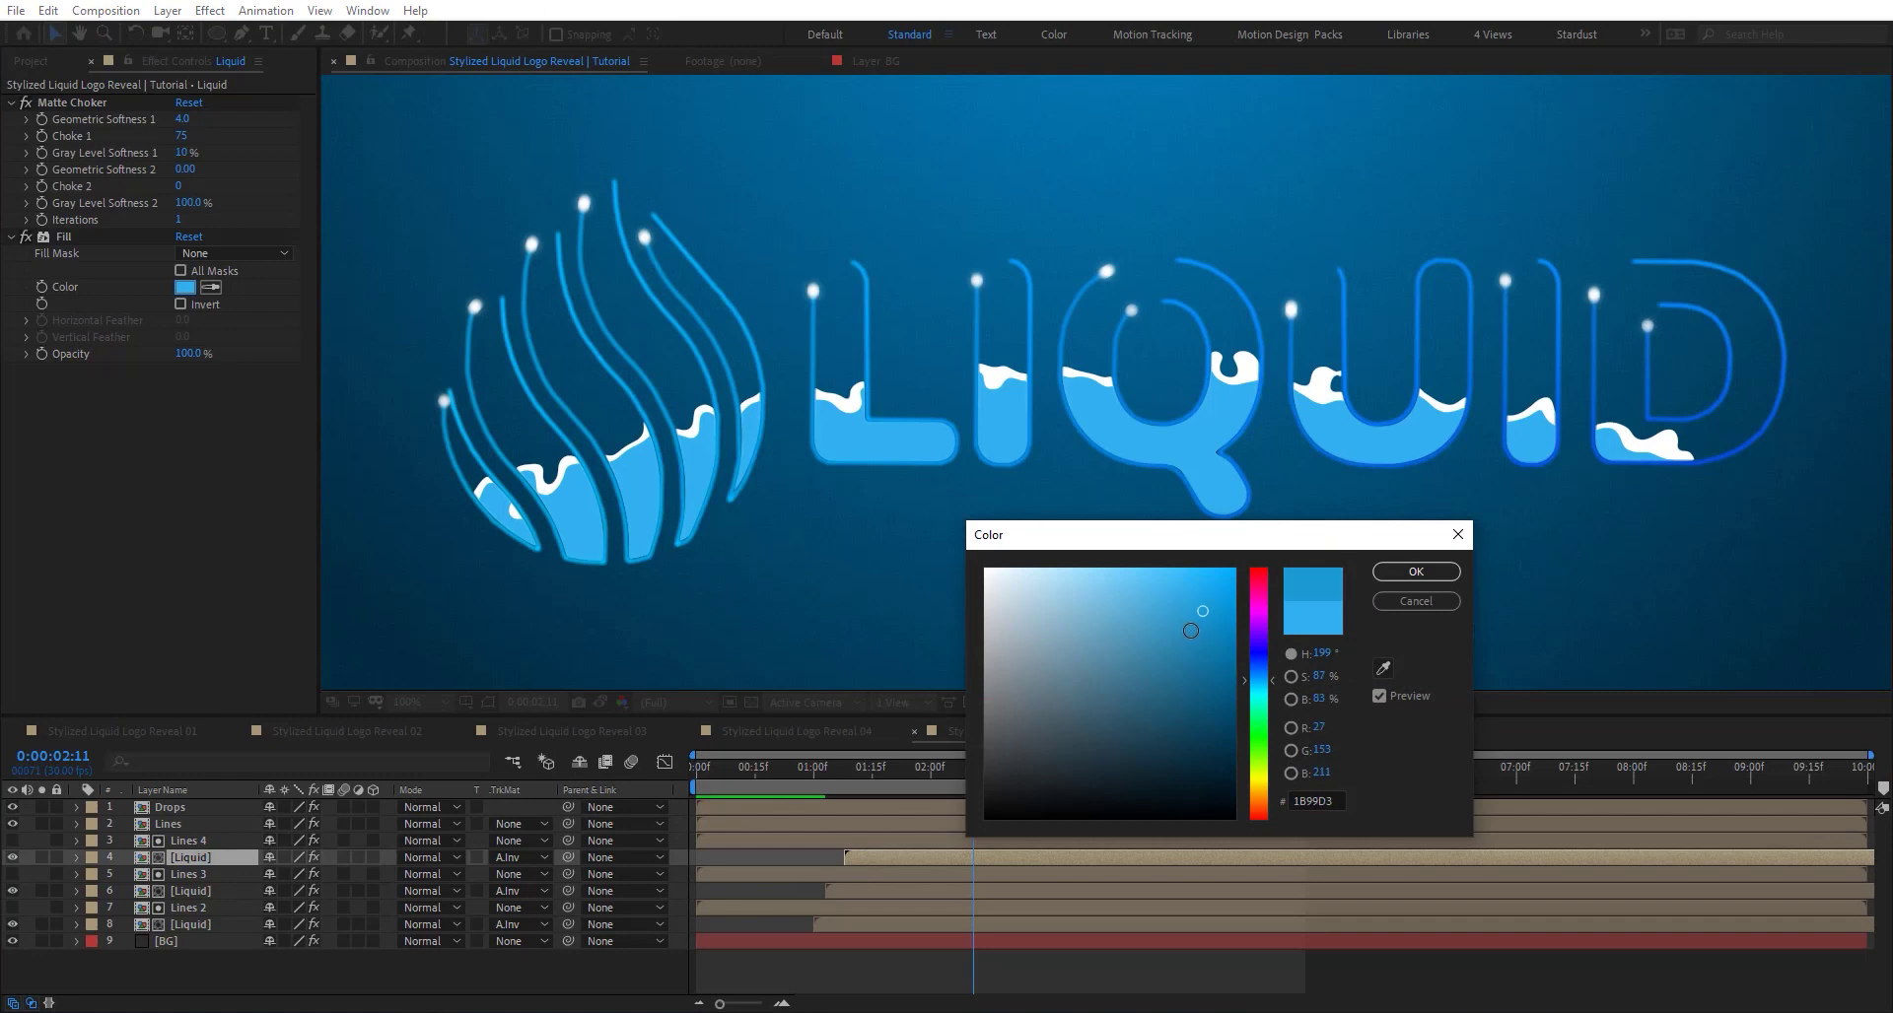
{"action": "mouse_move", "coordinate": [1145, 646]}
{"action": "left_mouse_down"}
{"action": "mouse_move", "coordinate": [1169, 589]}
{"action": "mouse_move", "coordinate": [1149, 578]}
{"action": "left_mouse_up"}
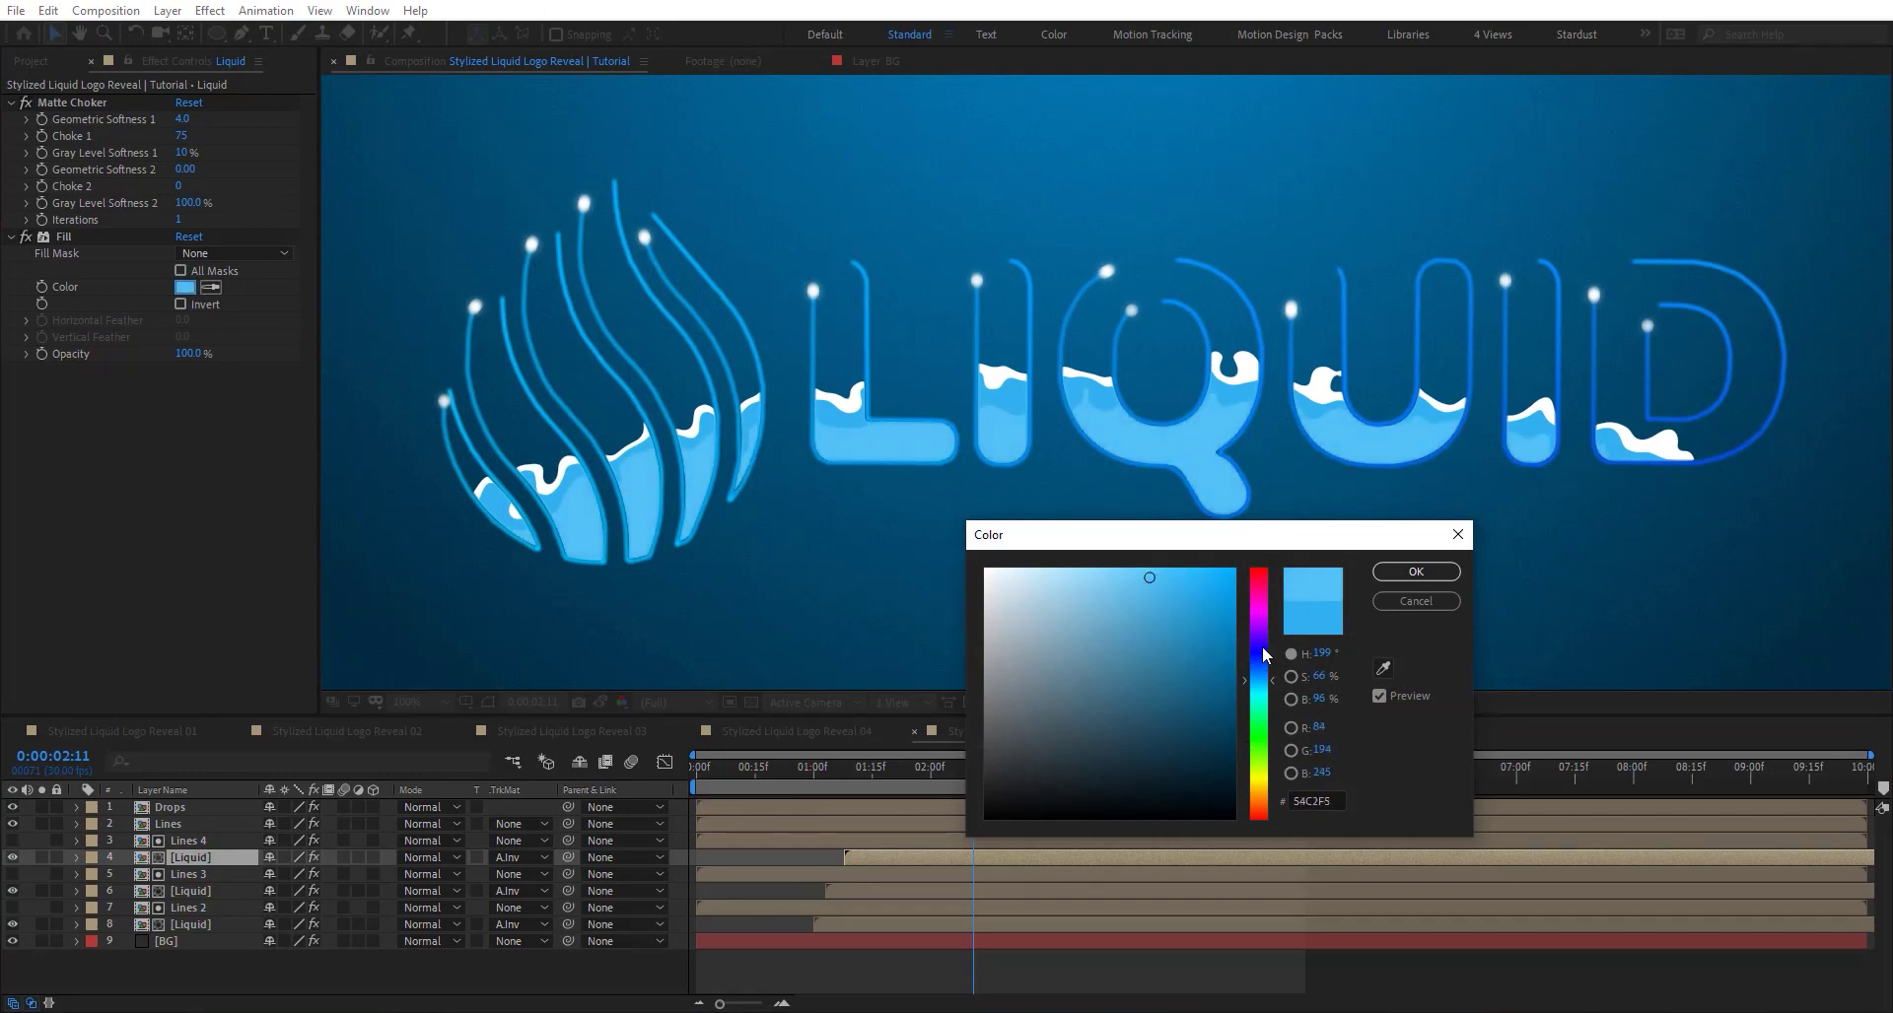
{"action": "left_click_drag", "start_coordinate": [1262, 679], "coordinate": [1263, 683]}
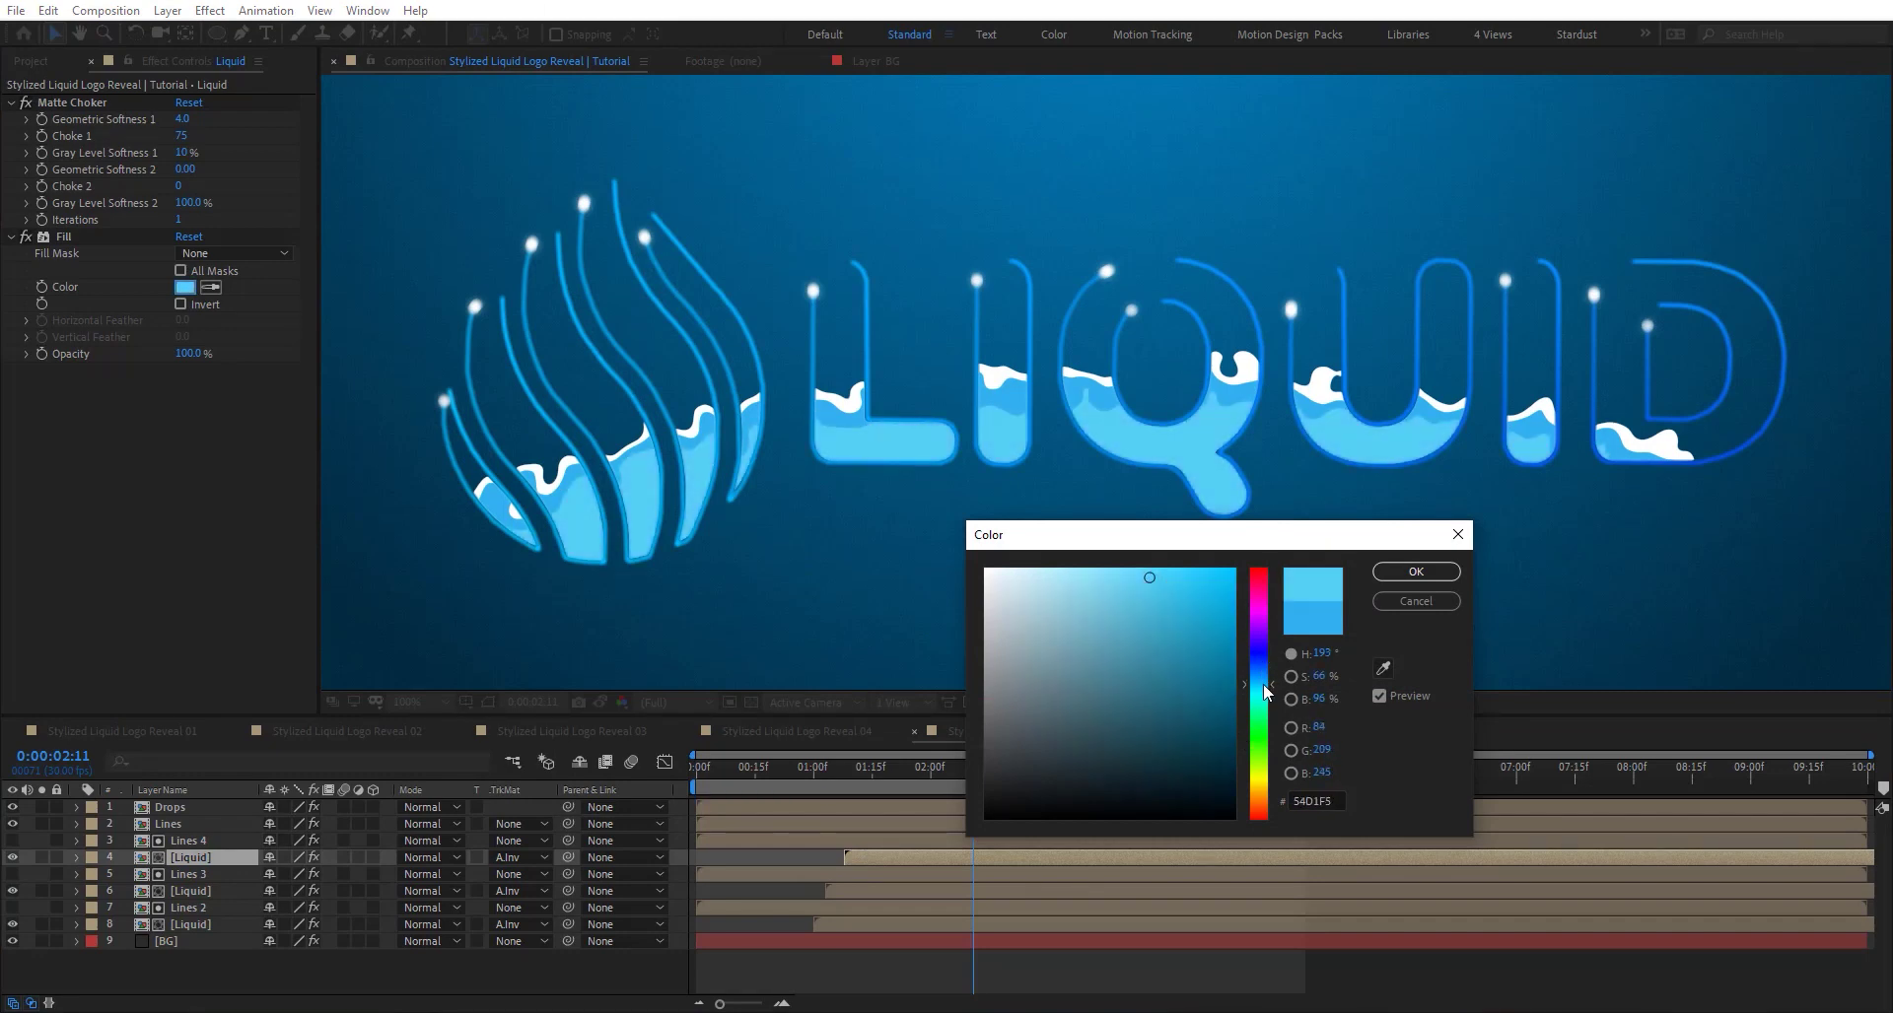
{"action": "left_click", "coordinate": [1416, 572]}
{"action": "left_click_drag", "start_coordinate": [980, 778], "coordinate": [1104, 777]}
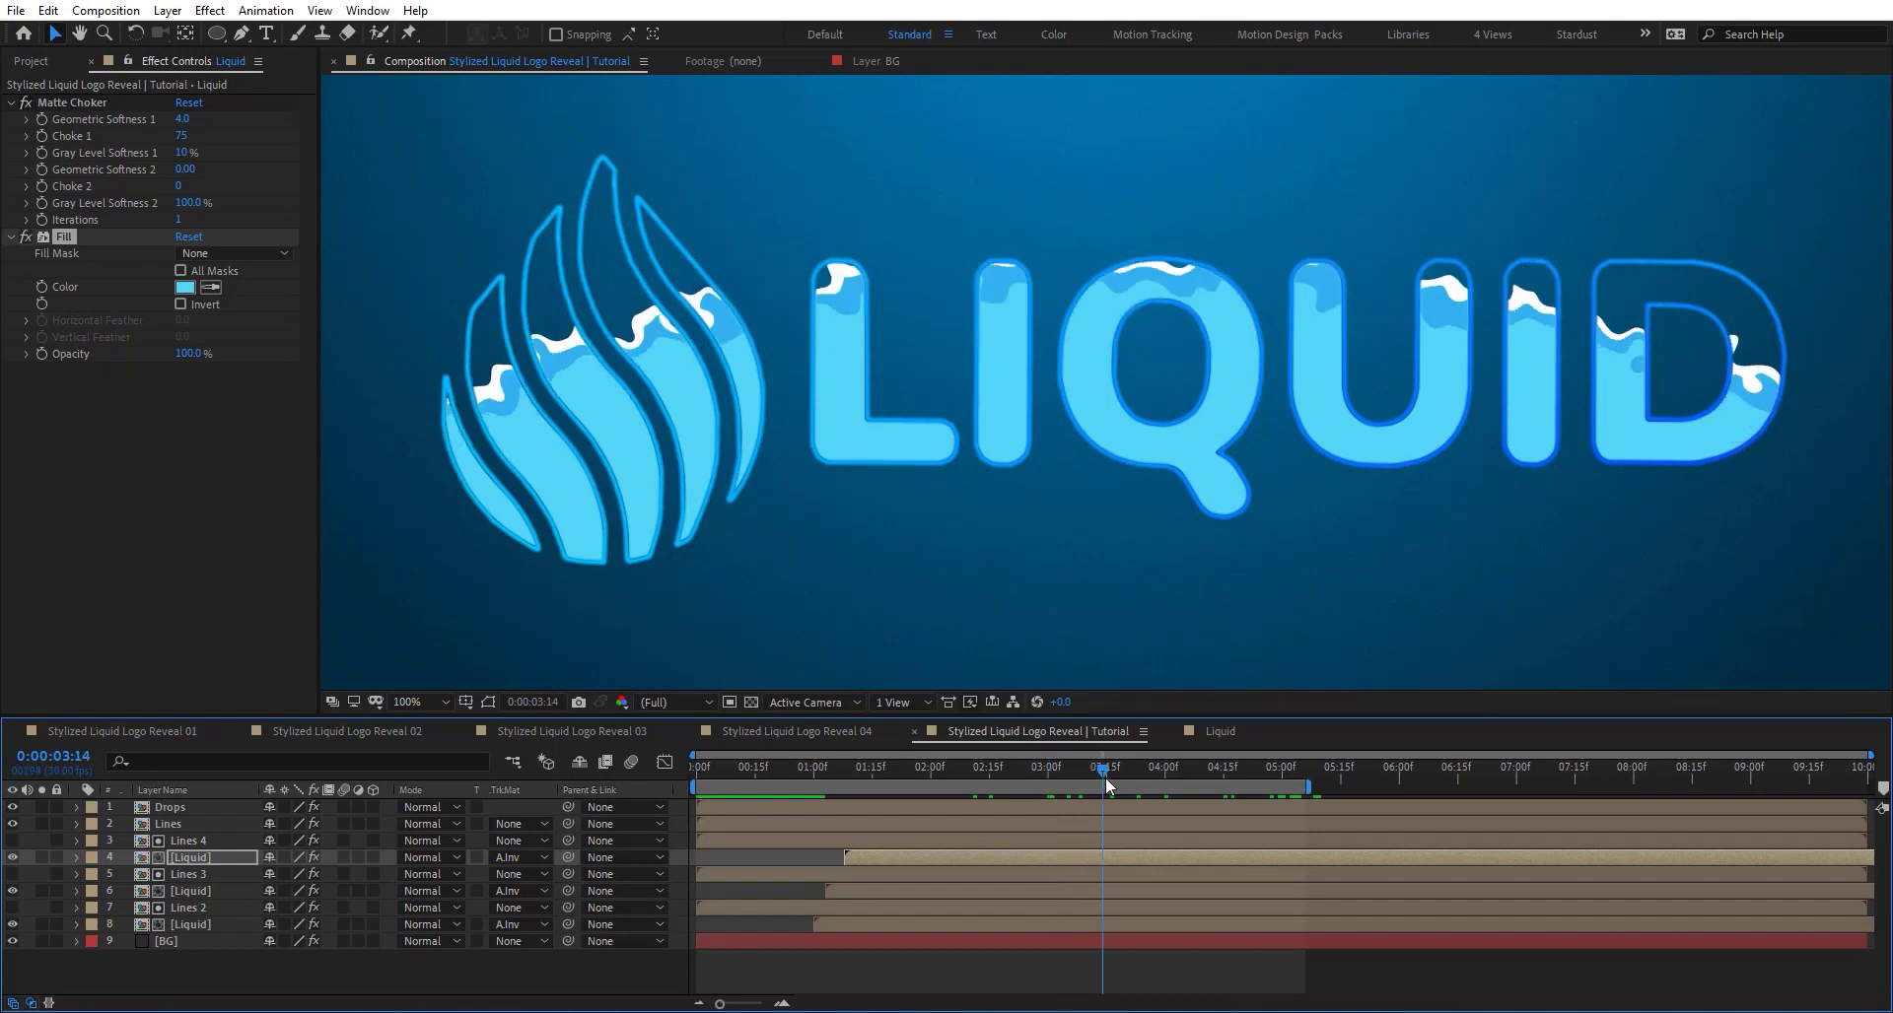
- Keyframe the top Liquid layer's Fill Opacity from 100% at 3:14 to 0% at 4:29, then preview
{"action": "left_click", "coordinate": [43, 353]}
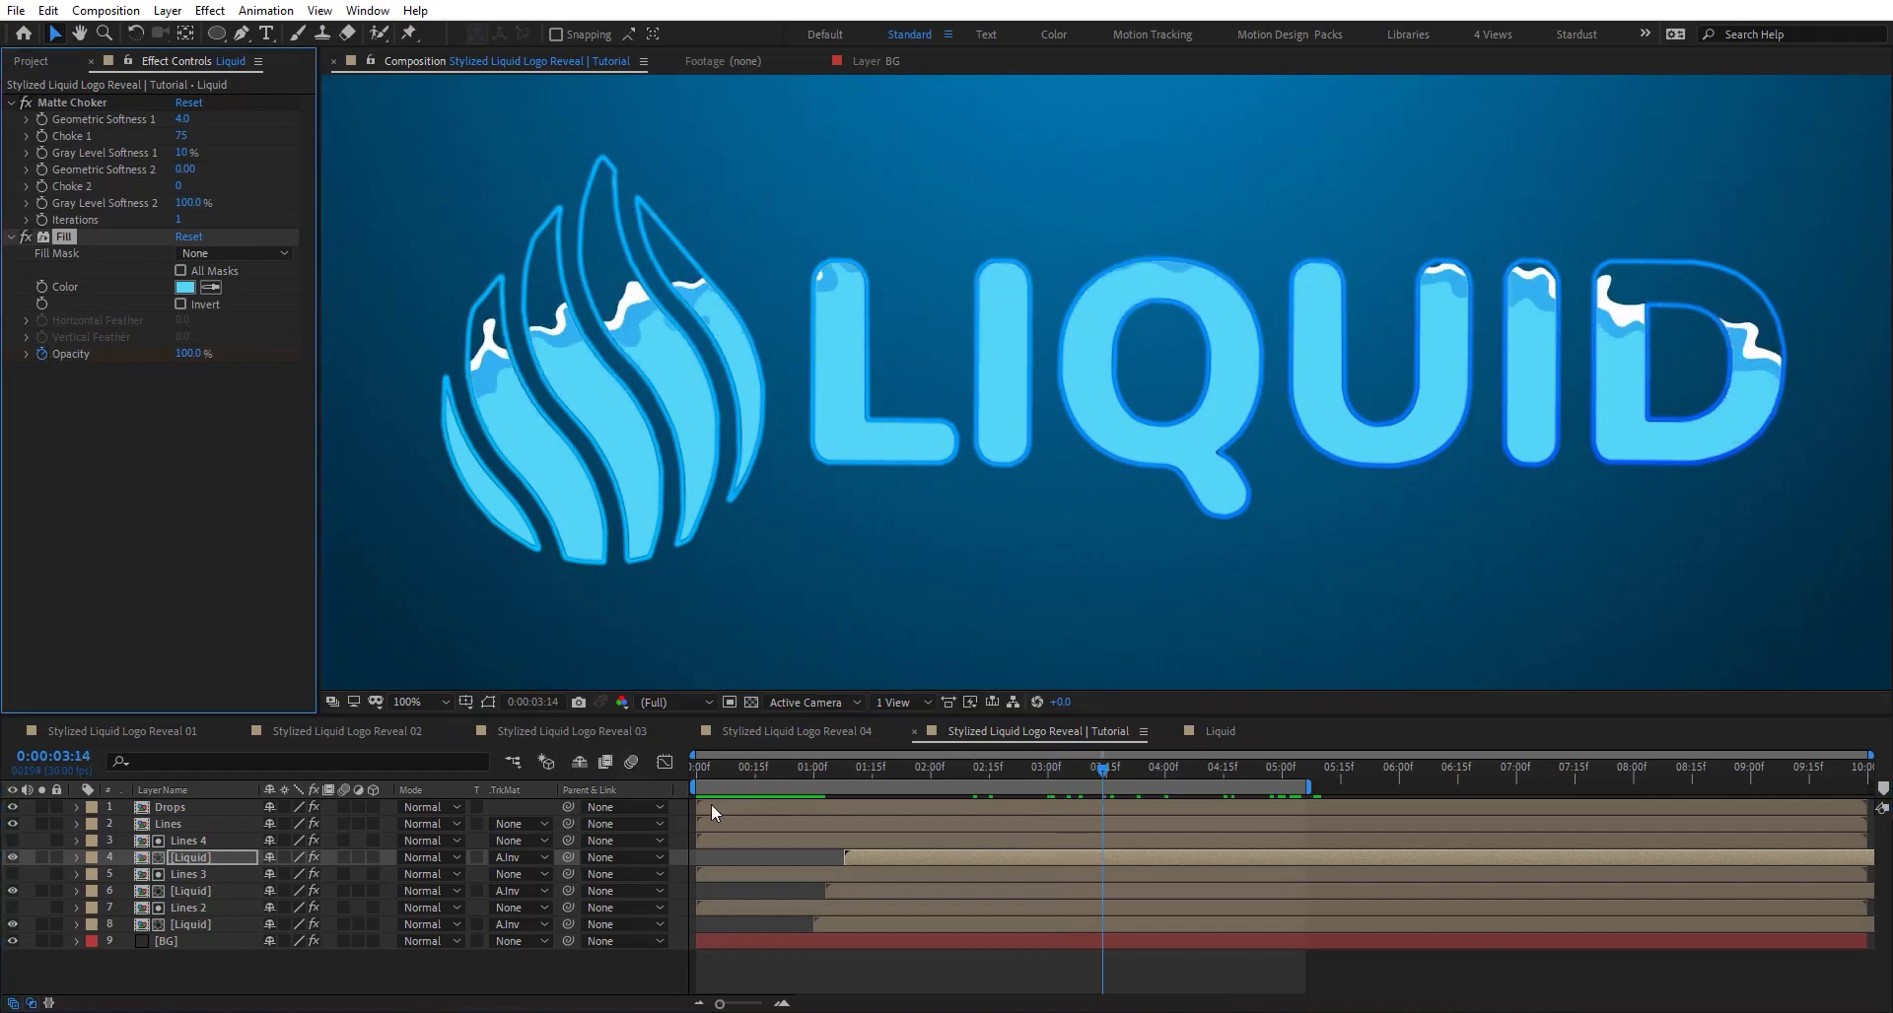
{"action": "key", "text": "u"}
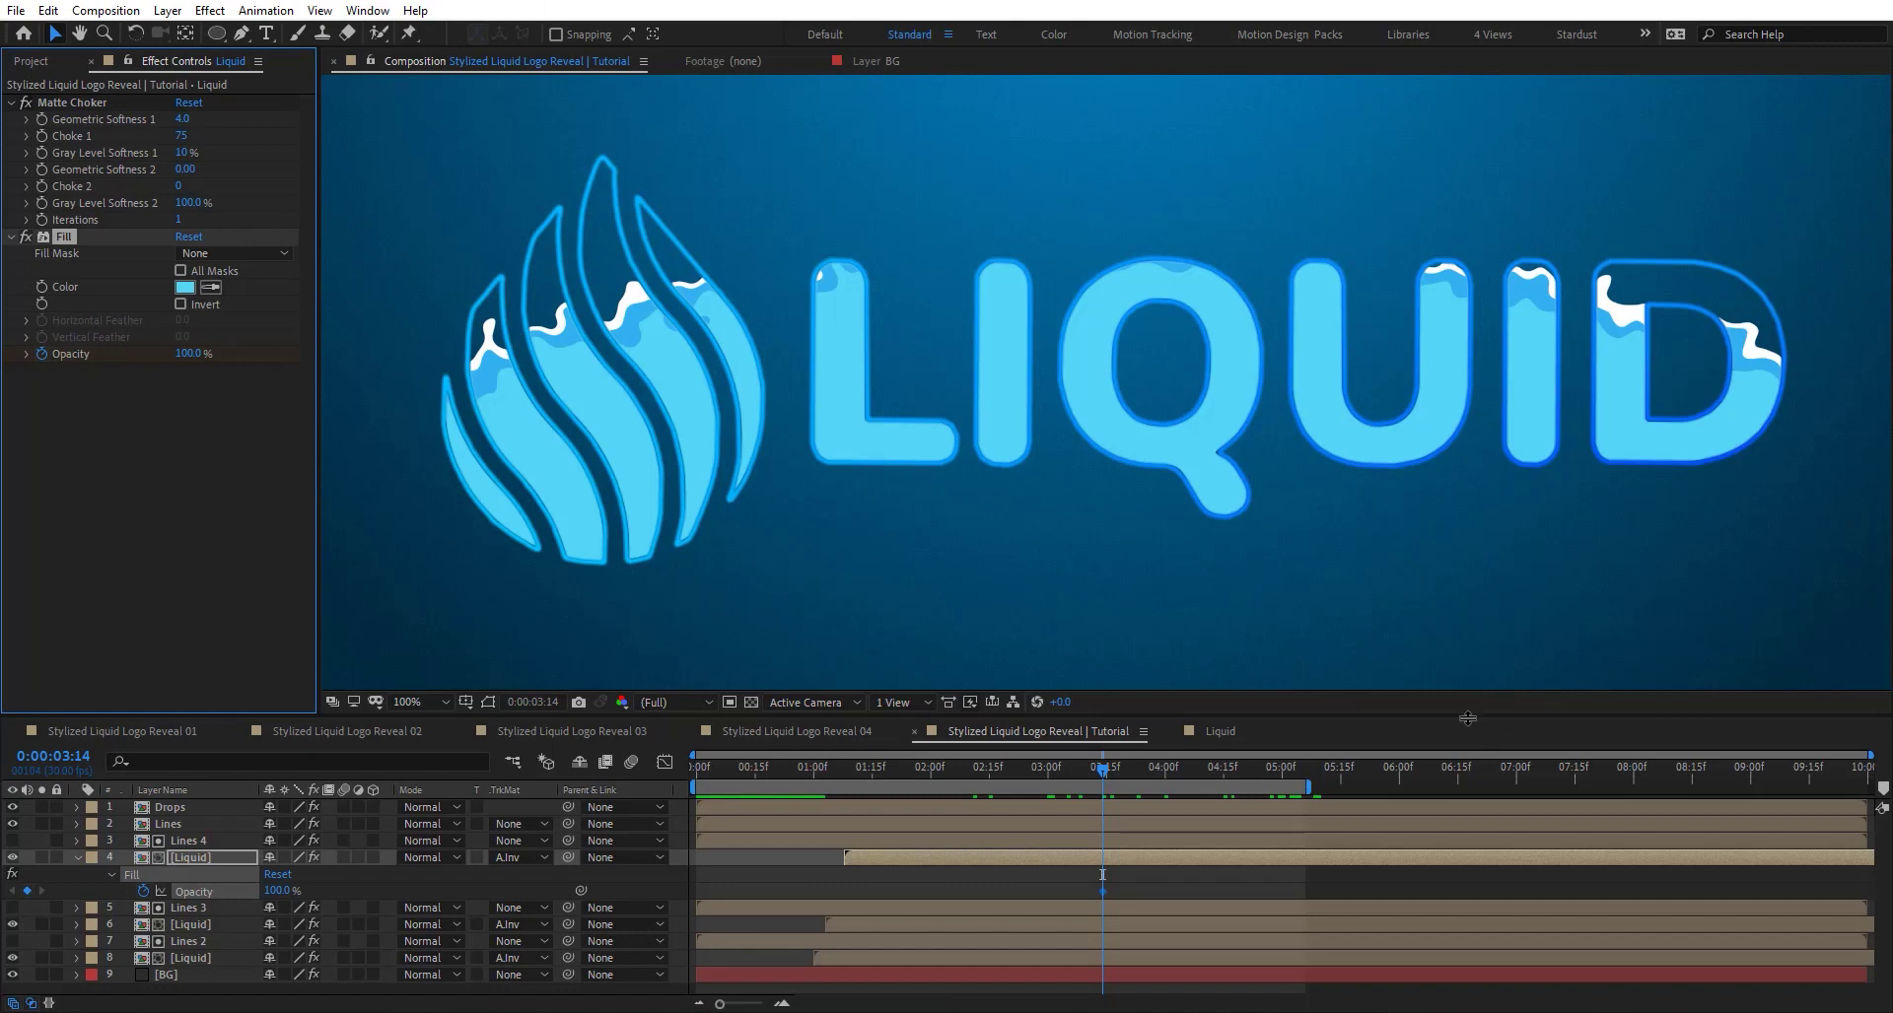
{"action": "left_click", "coordinate": [1280, 767]}
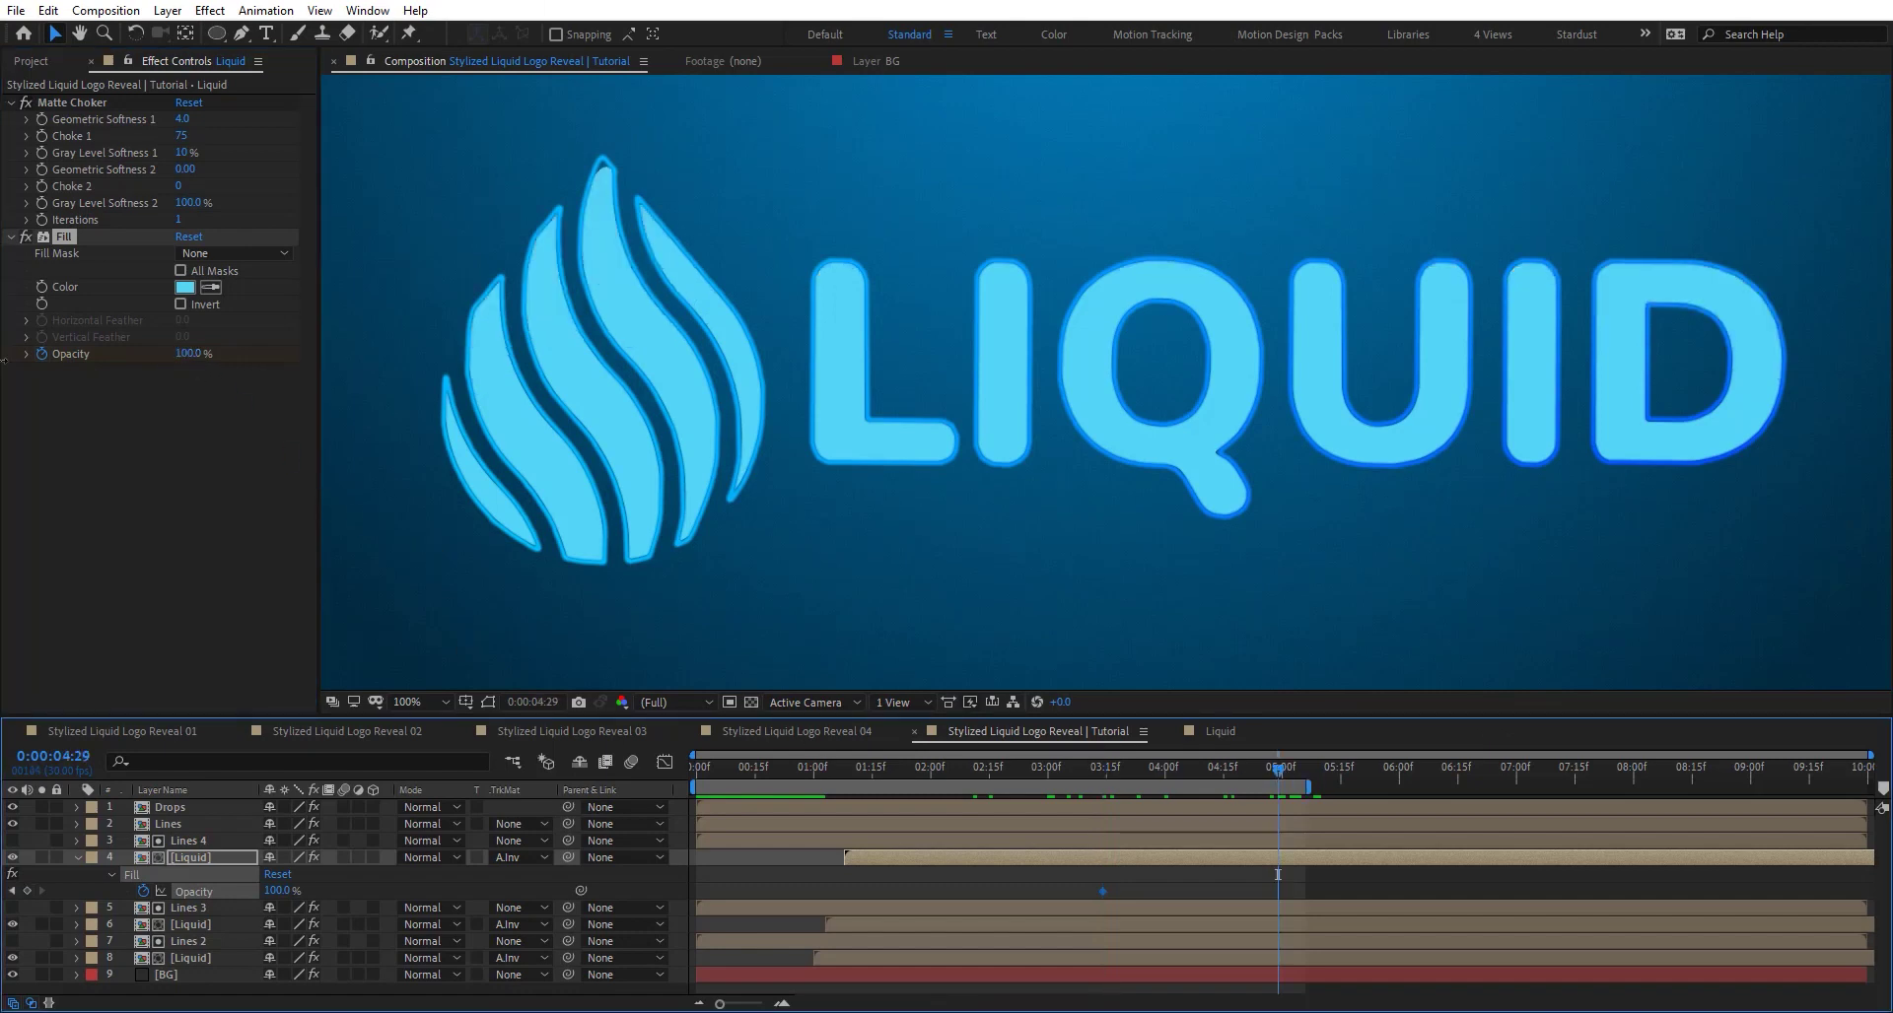
{"action": "left_click_drag", "start_coordinate": [4, 360], "coordinate": [10, 377]}
{"action": "key", "text": "space"}
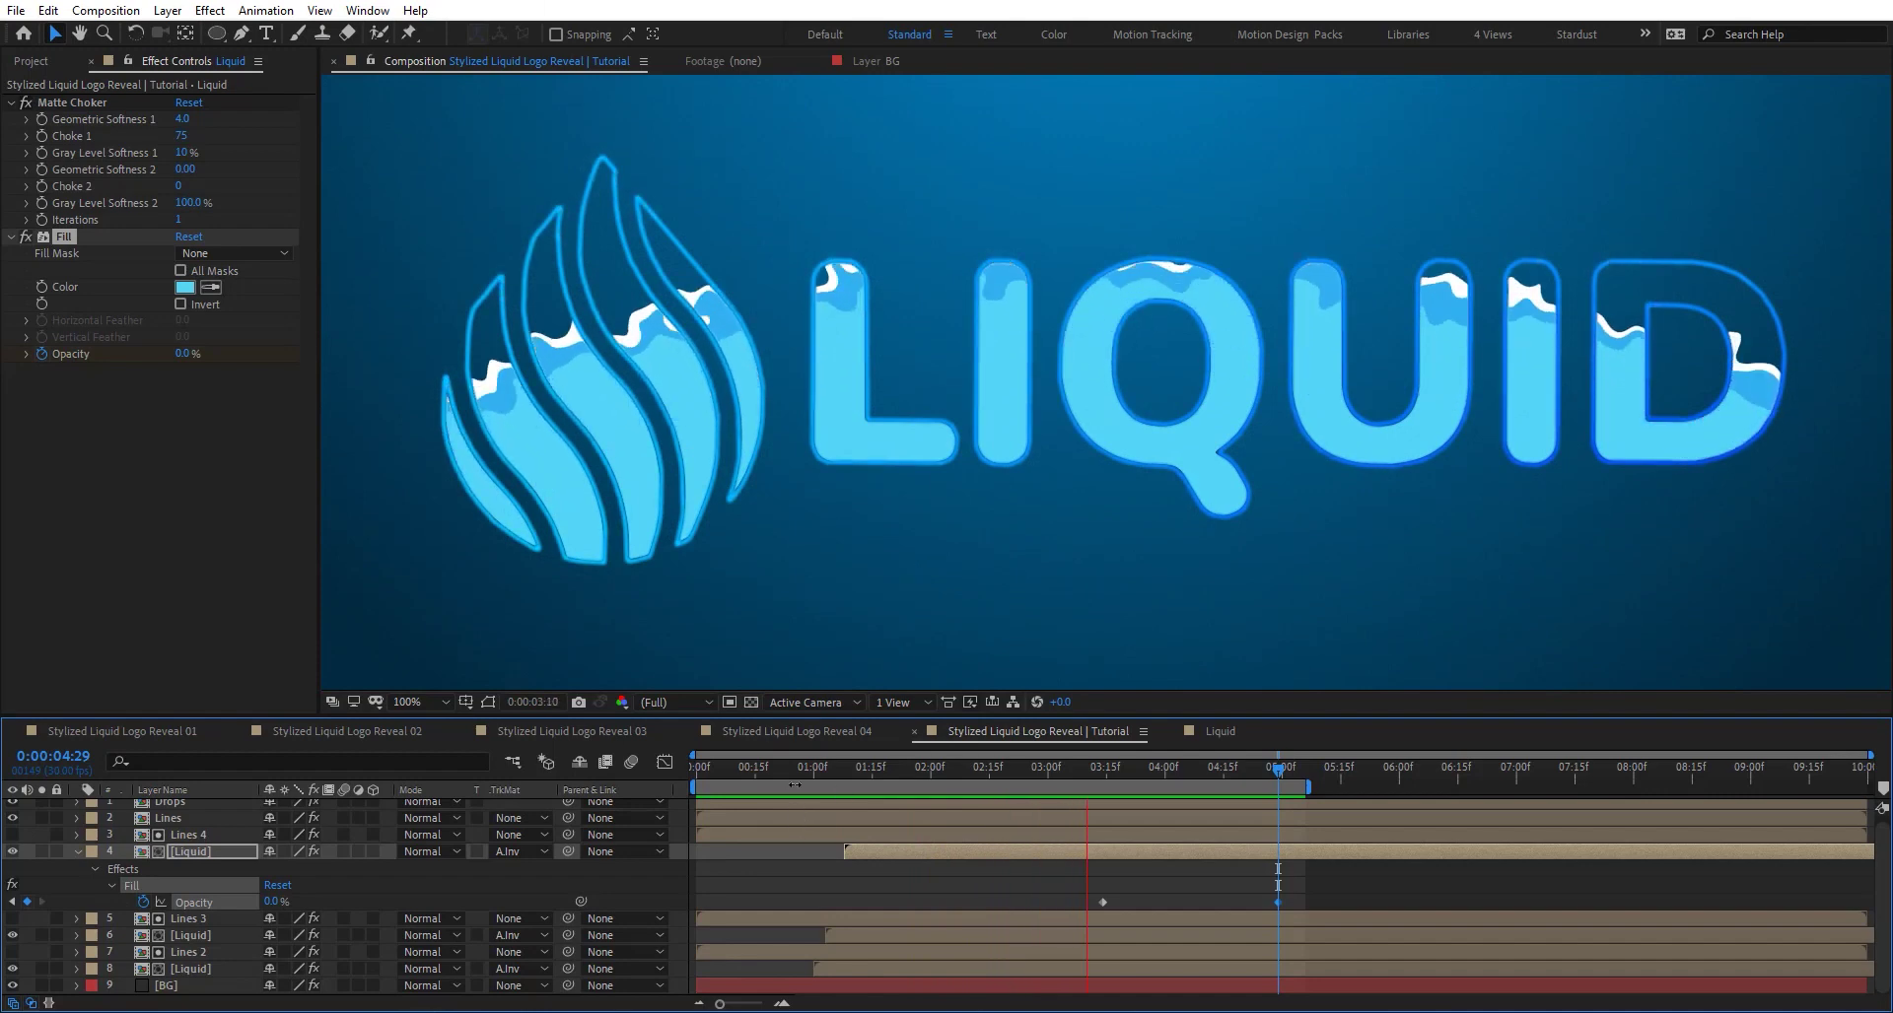
{"action": "left_click_drag", "start_coordinate": [825, 765], "coordinate": [923, 761]}
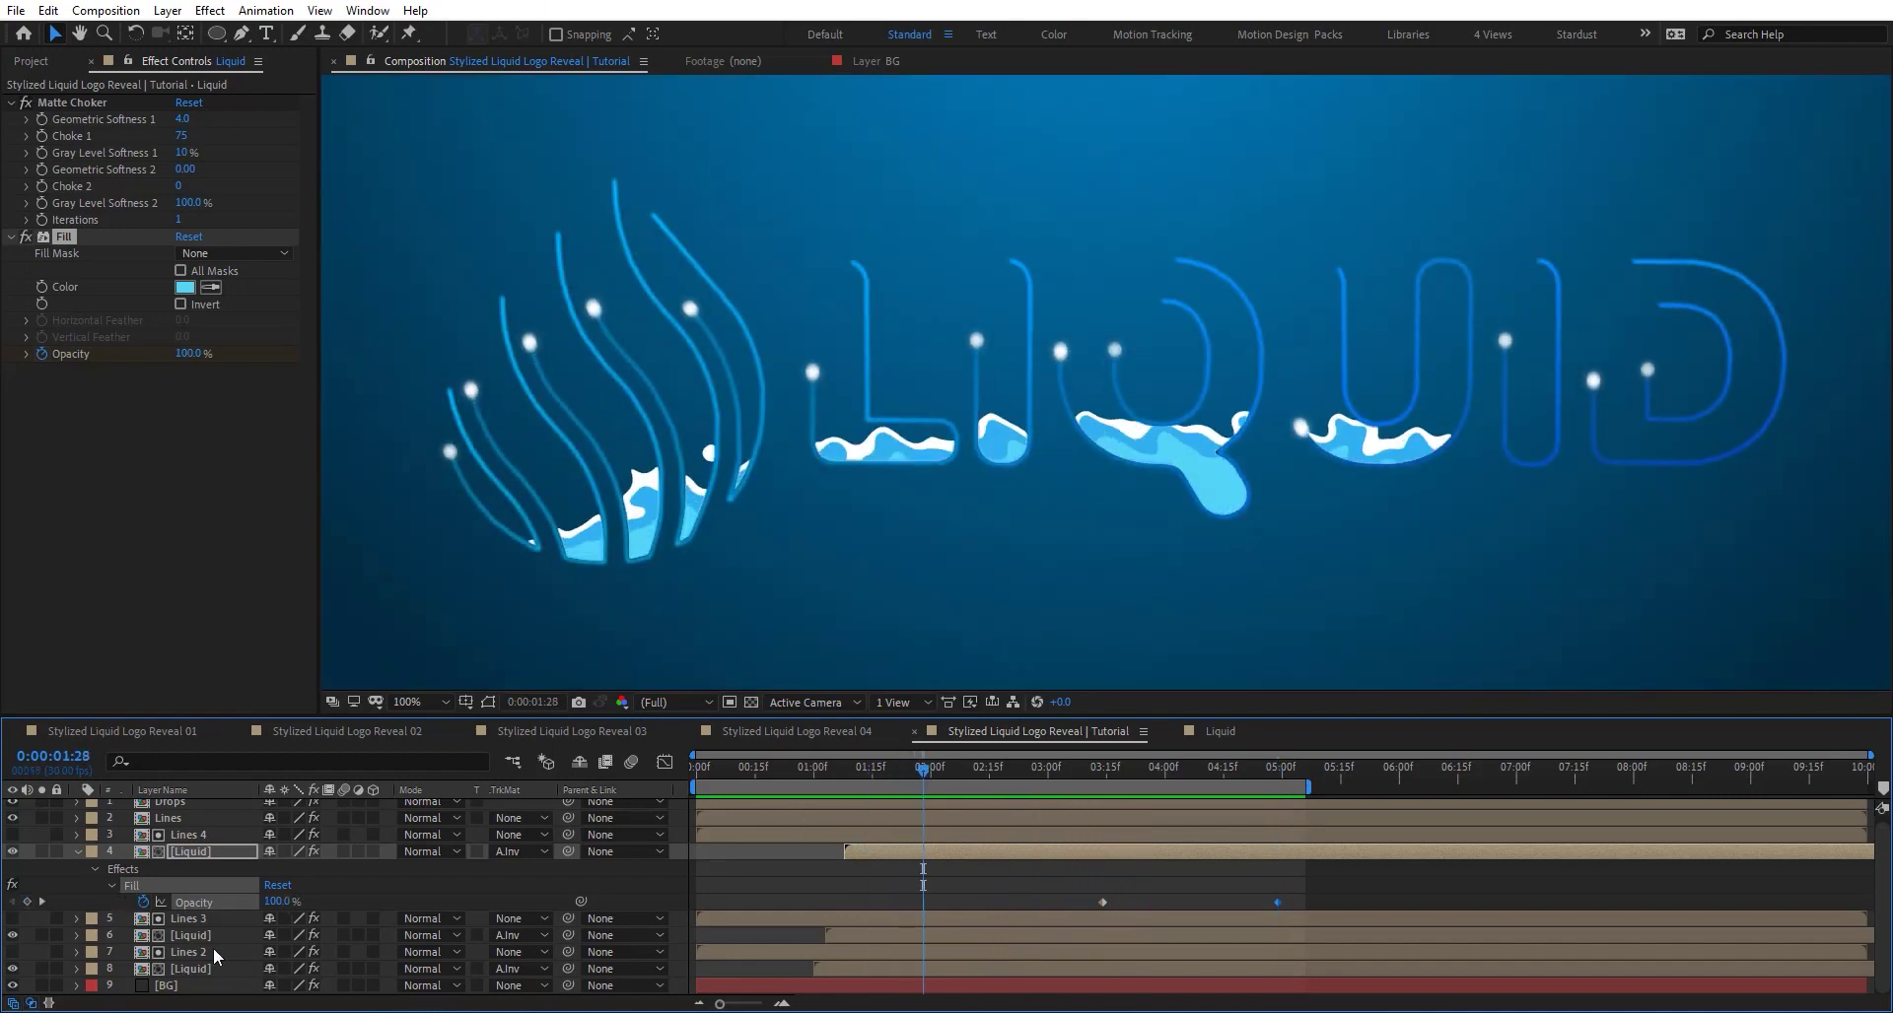
- Turn on Random Phase in the Vegas effect for both the Lines and Drops layers
{"action": "scroll", "coordinate": [185, 840], "scroll_direction": "up", "scroll_amount": 1}
{"action": "left_click", "coordinate": [189, 820]}
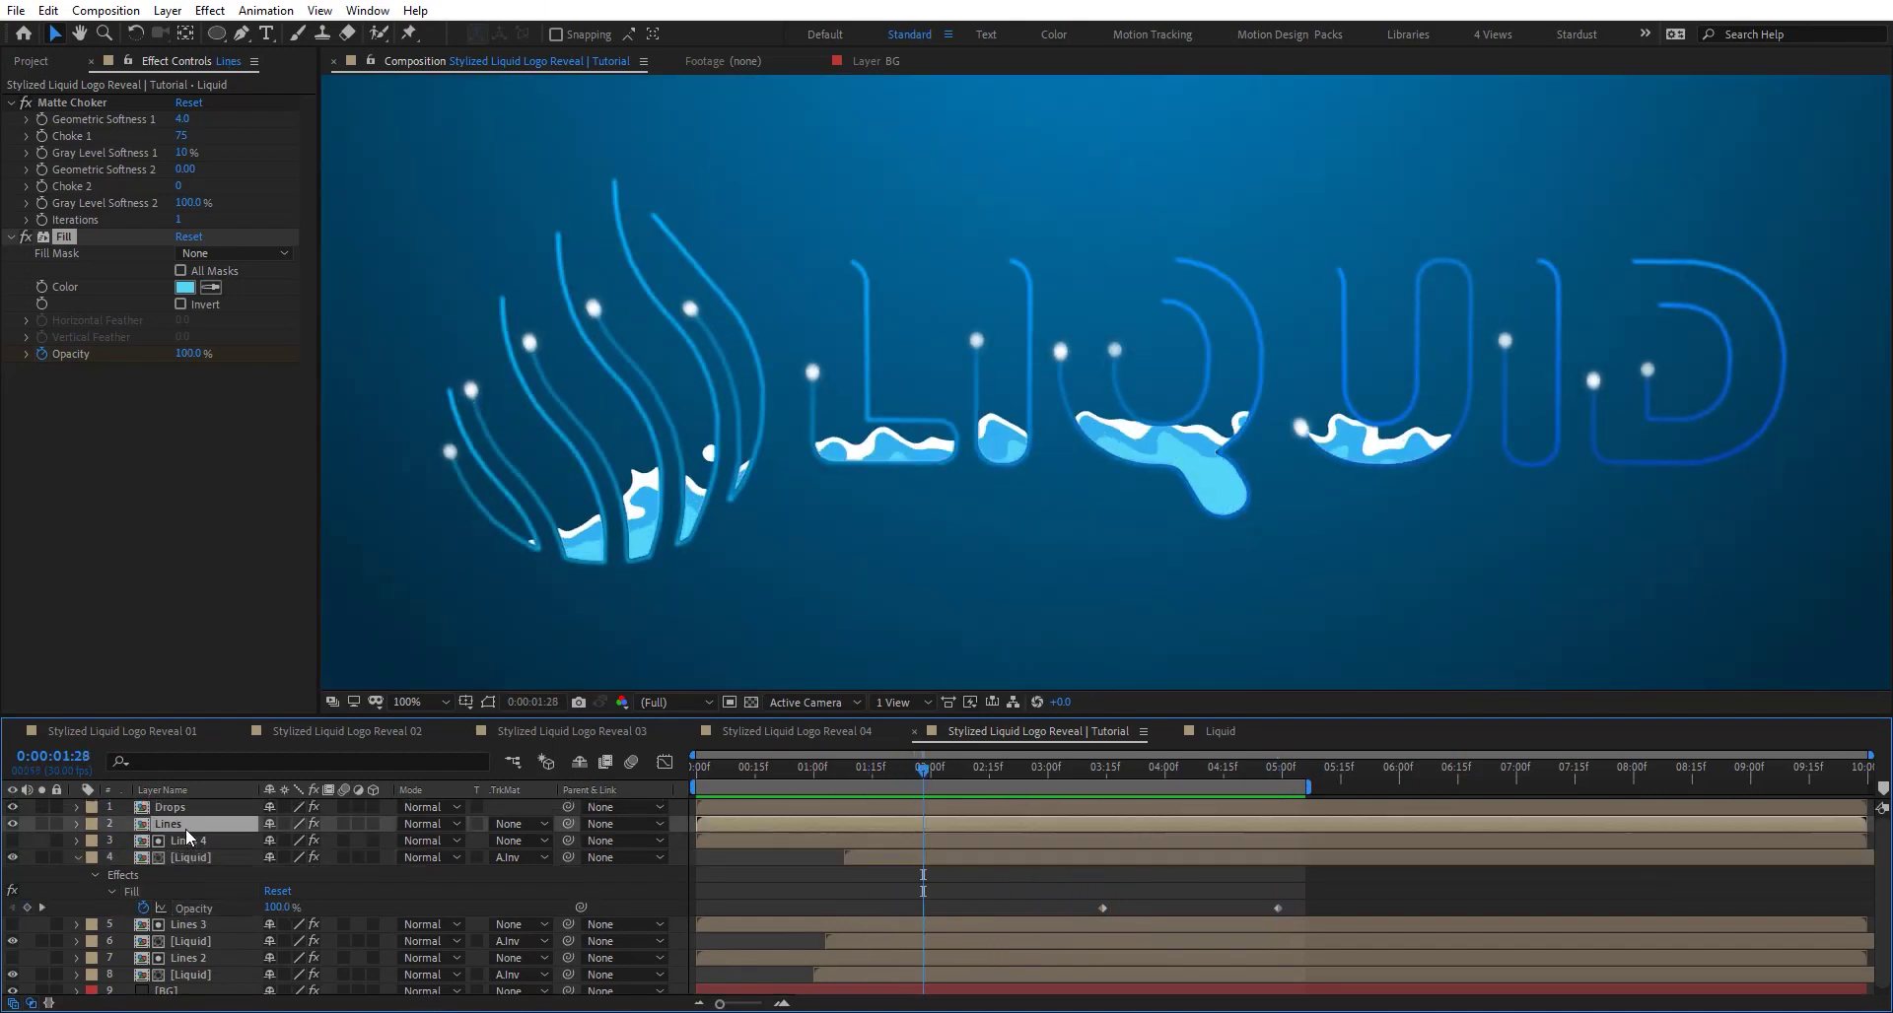
{"action": "left_click", "coordinate": [229, 450]}
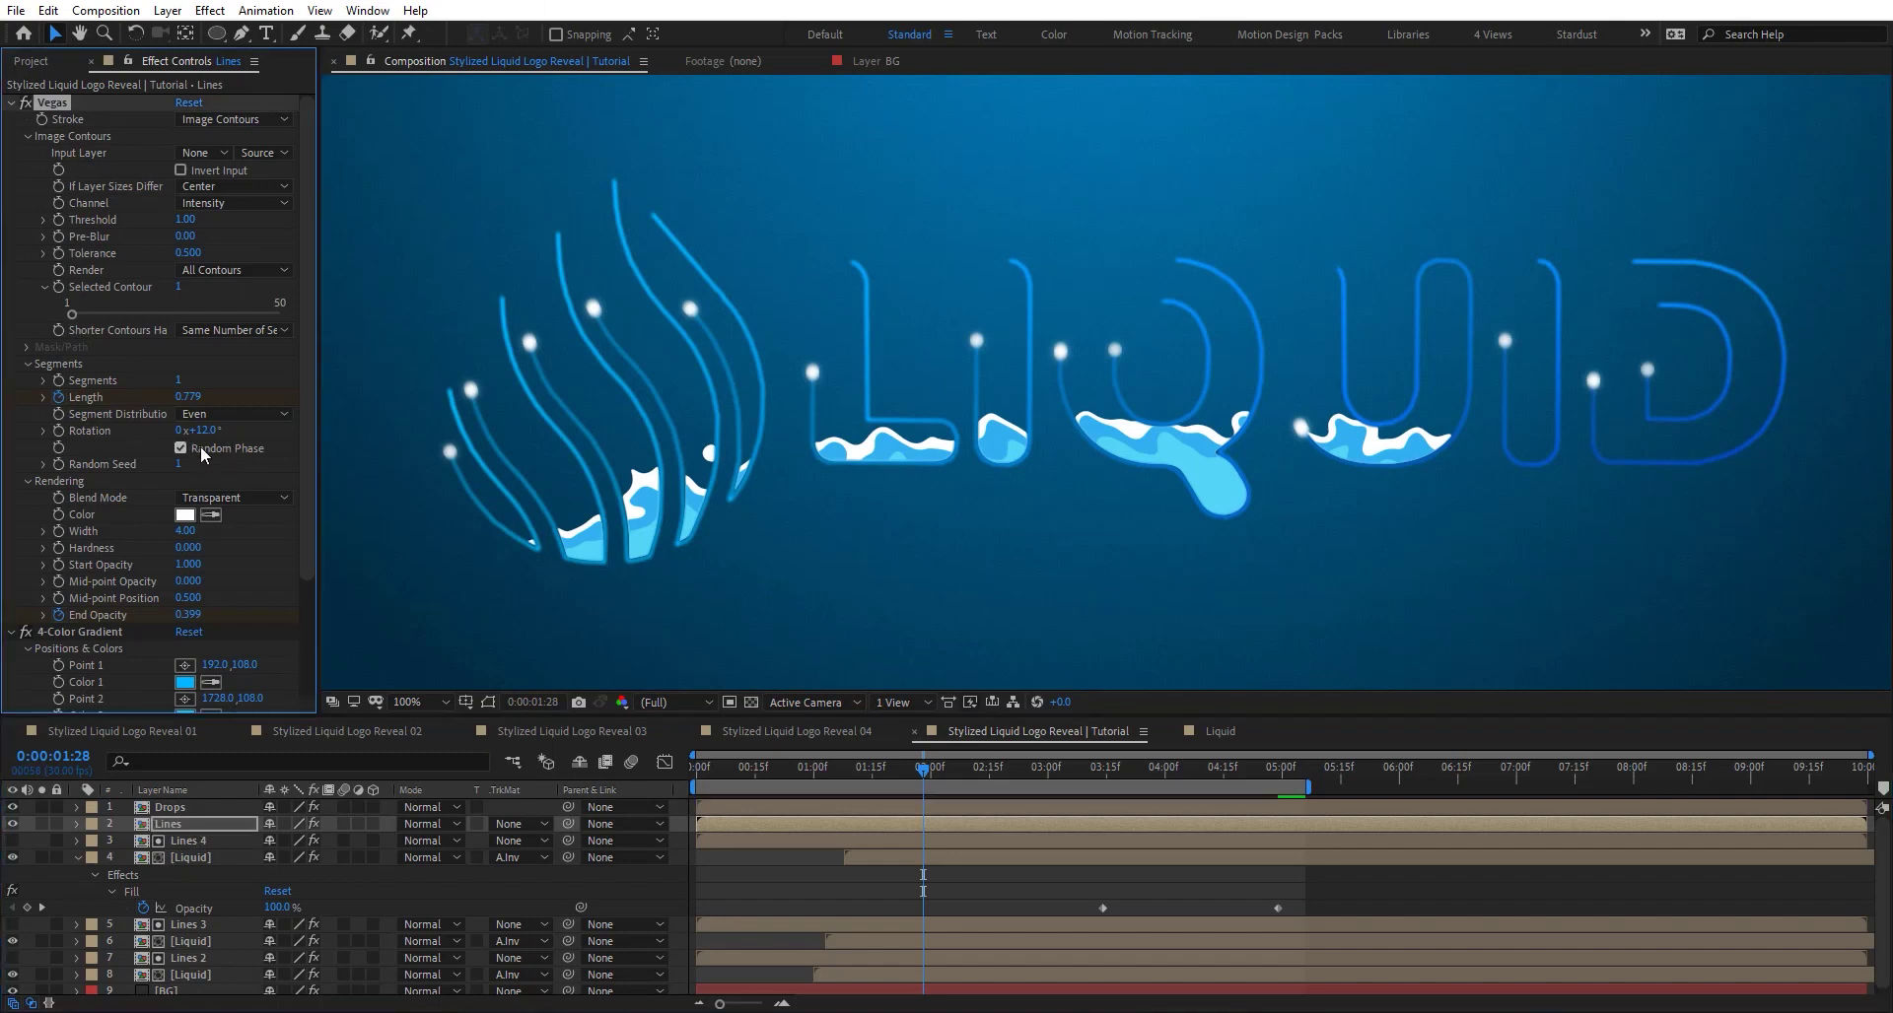
{"action": "left_click", "coordinate": [183, 809]}
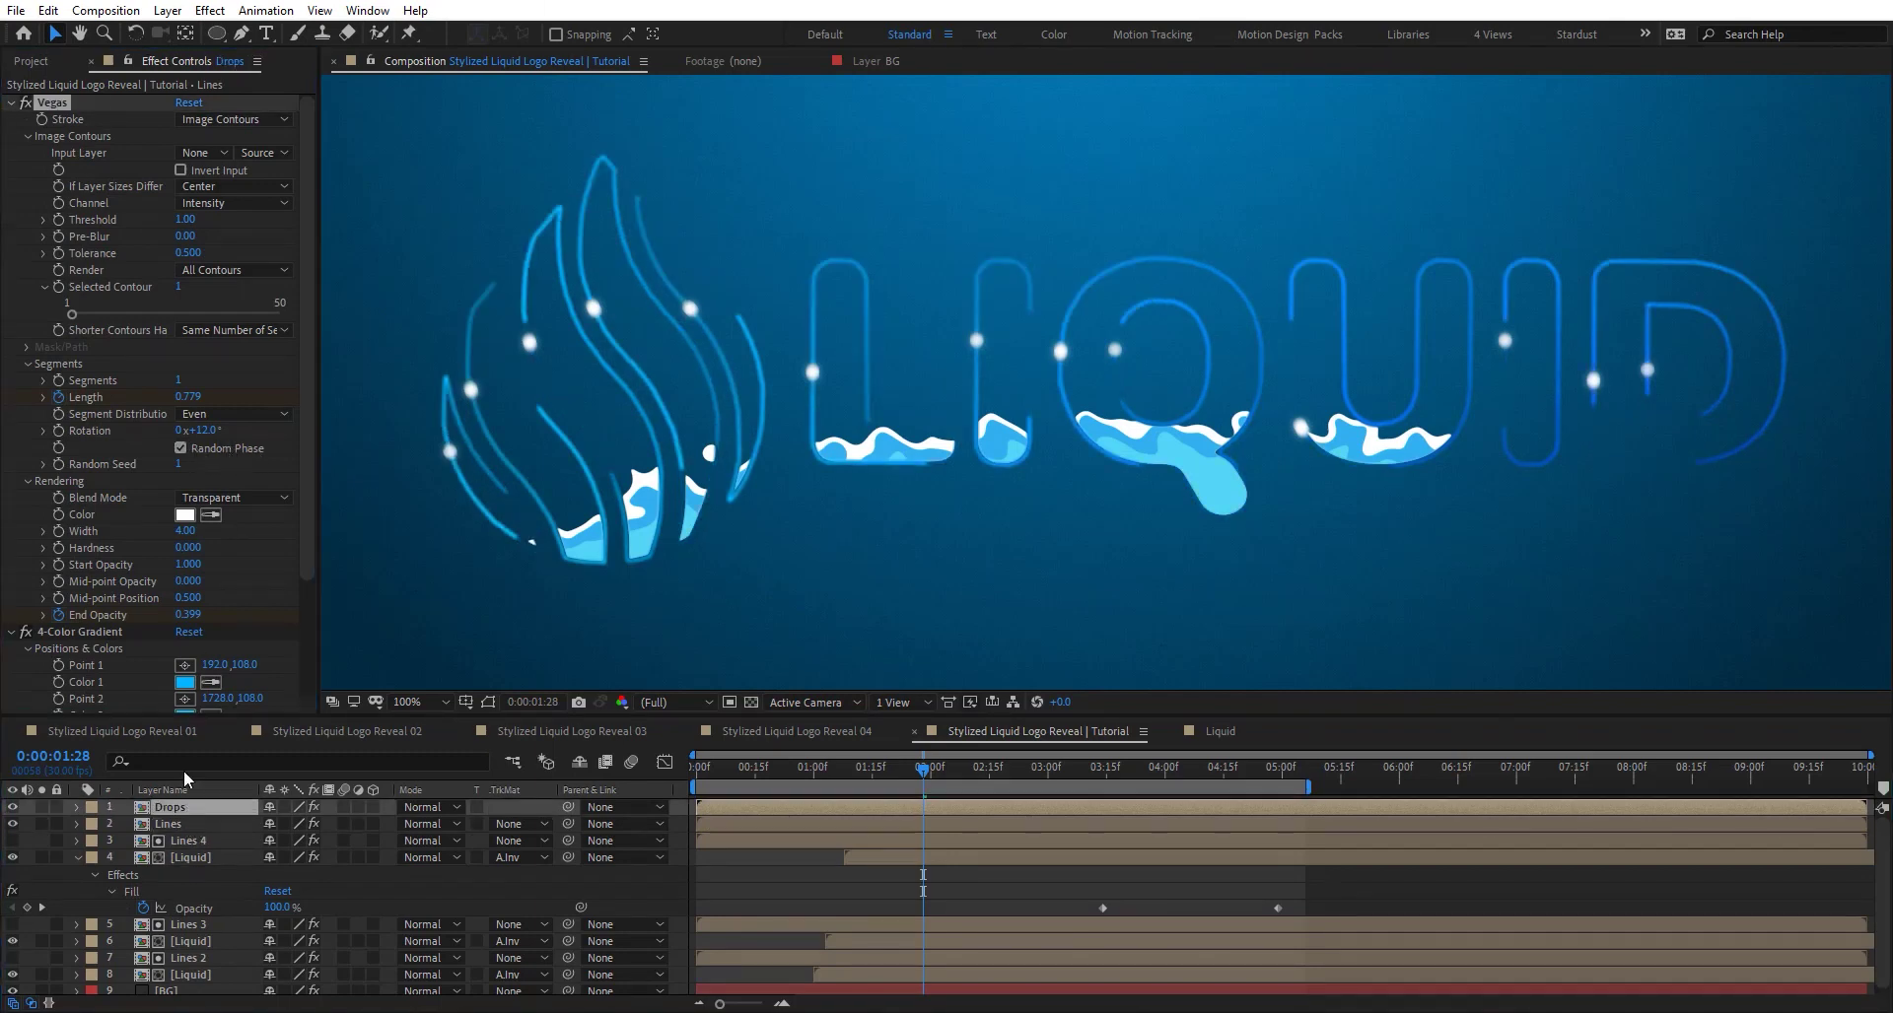
{"action": "left_click", "coordinate": [211, 452]}
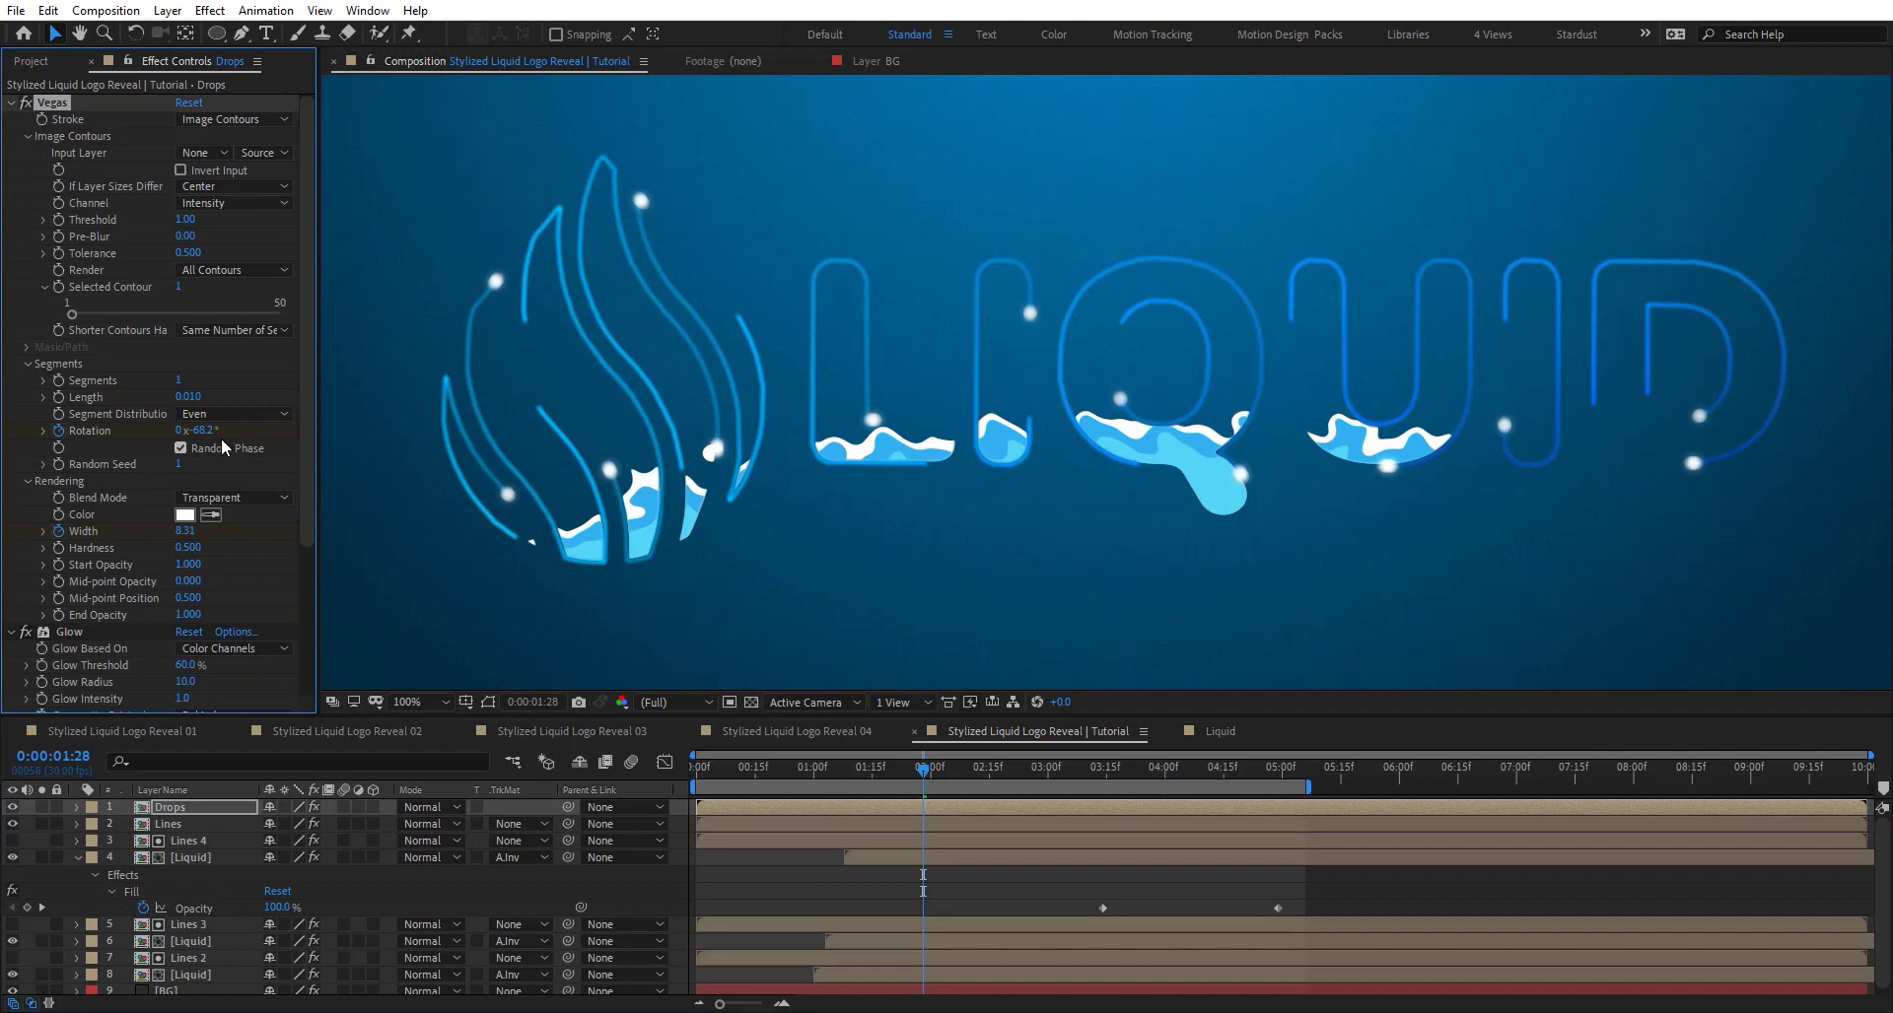
{"action": "left_click_drag", "start_coordinate": [963, 770], "coordinate": [888, 797]}
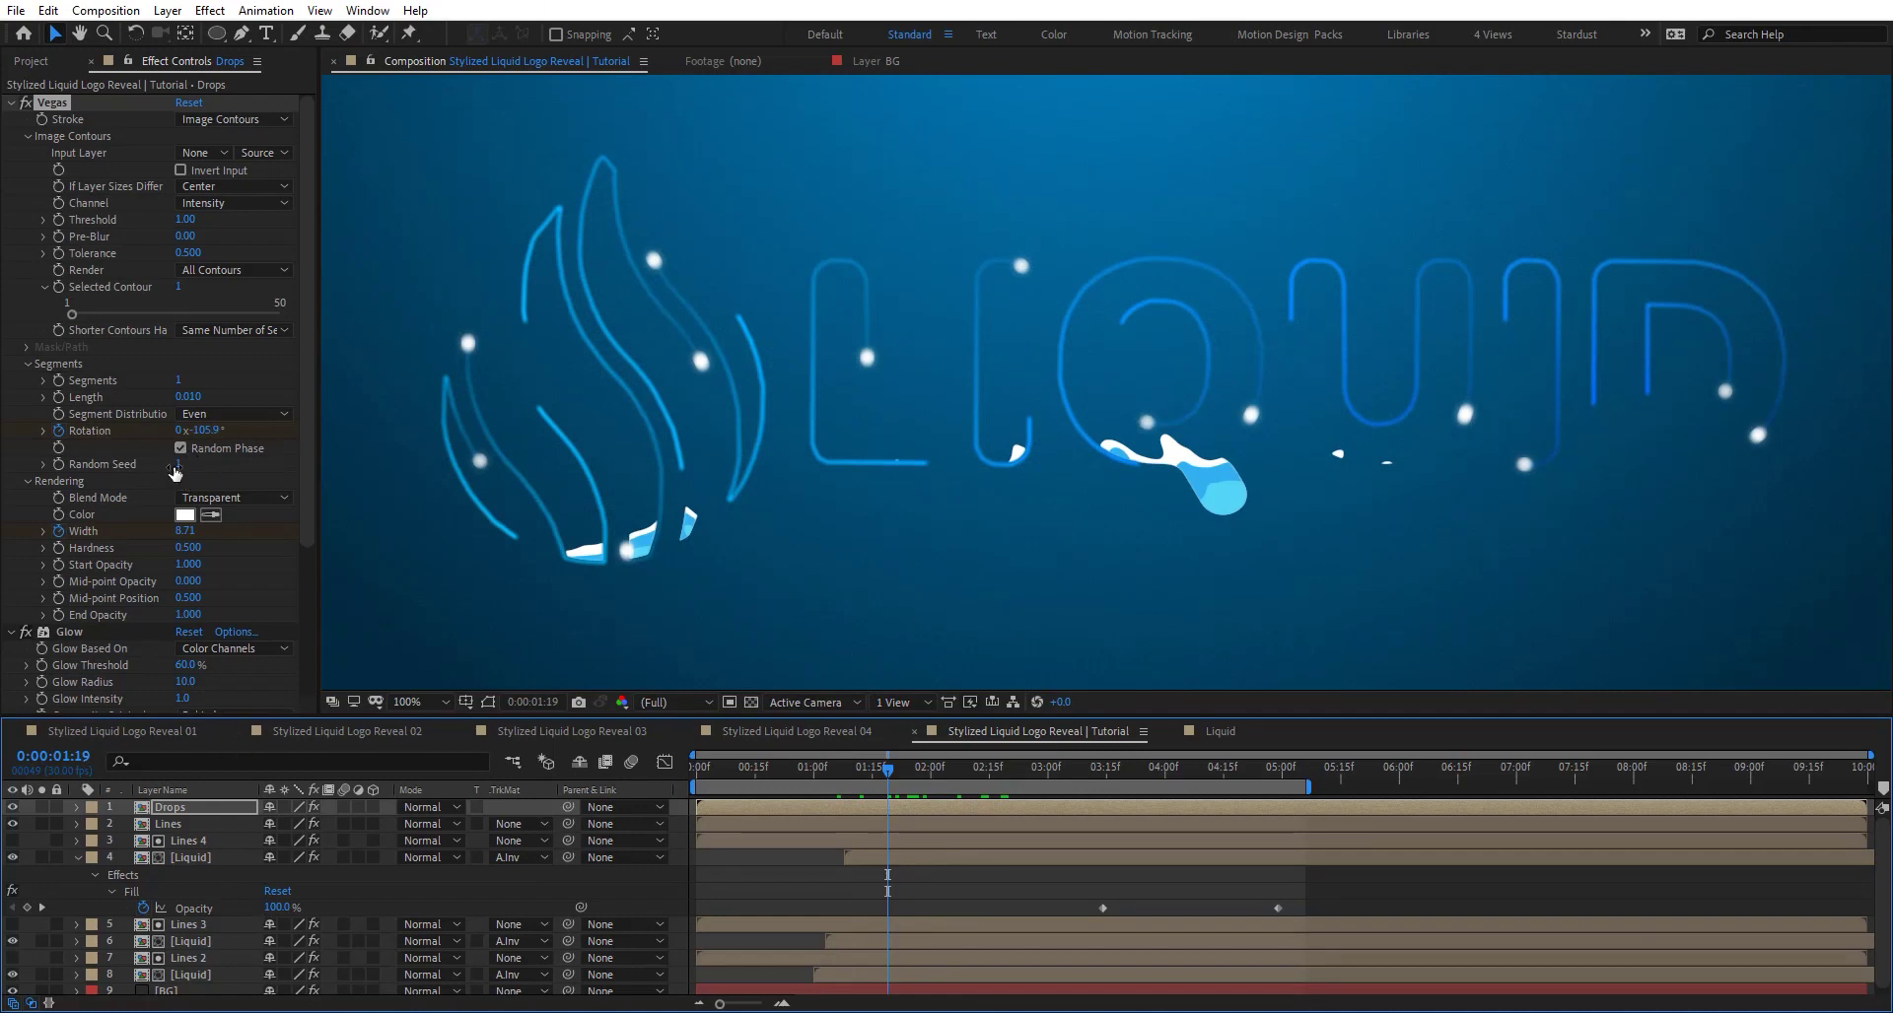
- Set Random Seed to 50 on Drops and Lines, check later frames, then disable Lines Random Phase
{"action": "left_click_drag", "start_coordinate": [178, 472], "coordinate": [192, 475]}
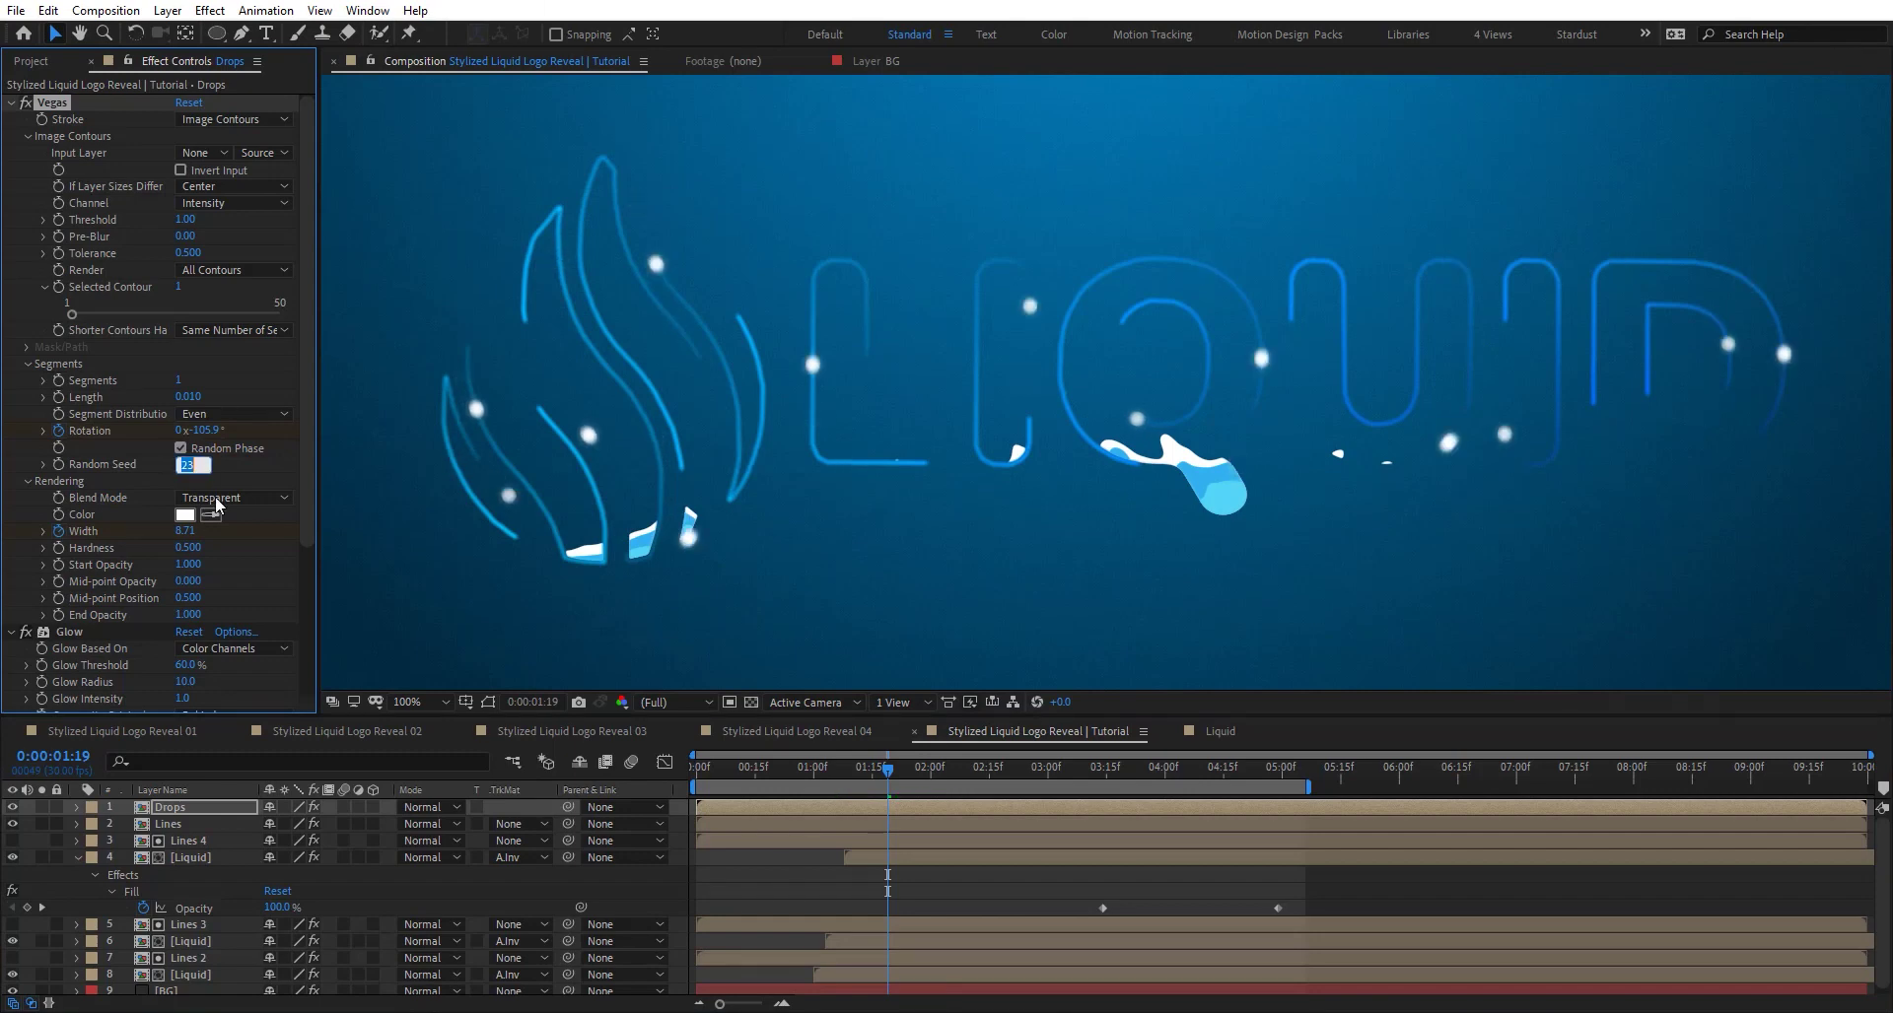
{"action": "key", "text": "Return"}
{"action": "left_click", "coordinate": [217, 826]}
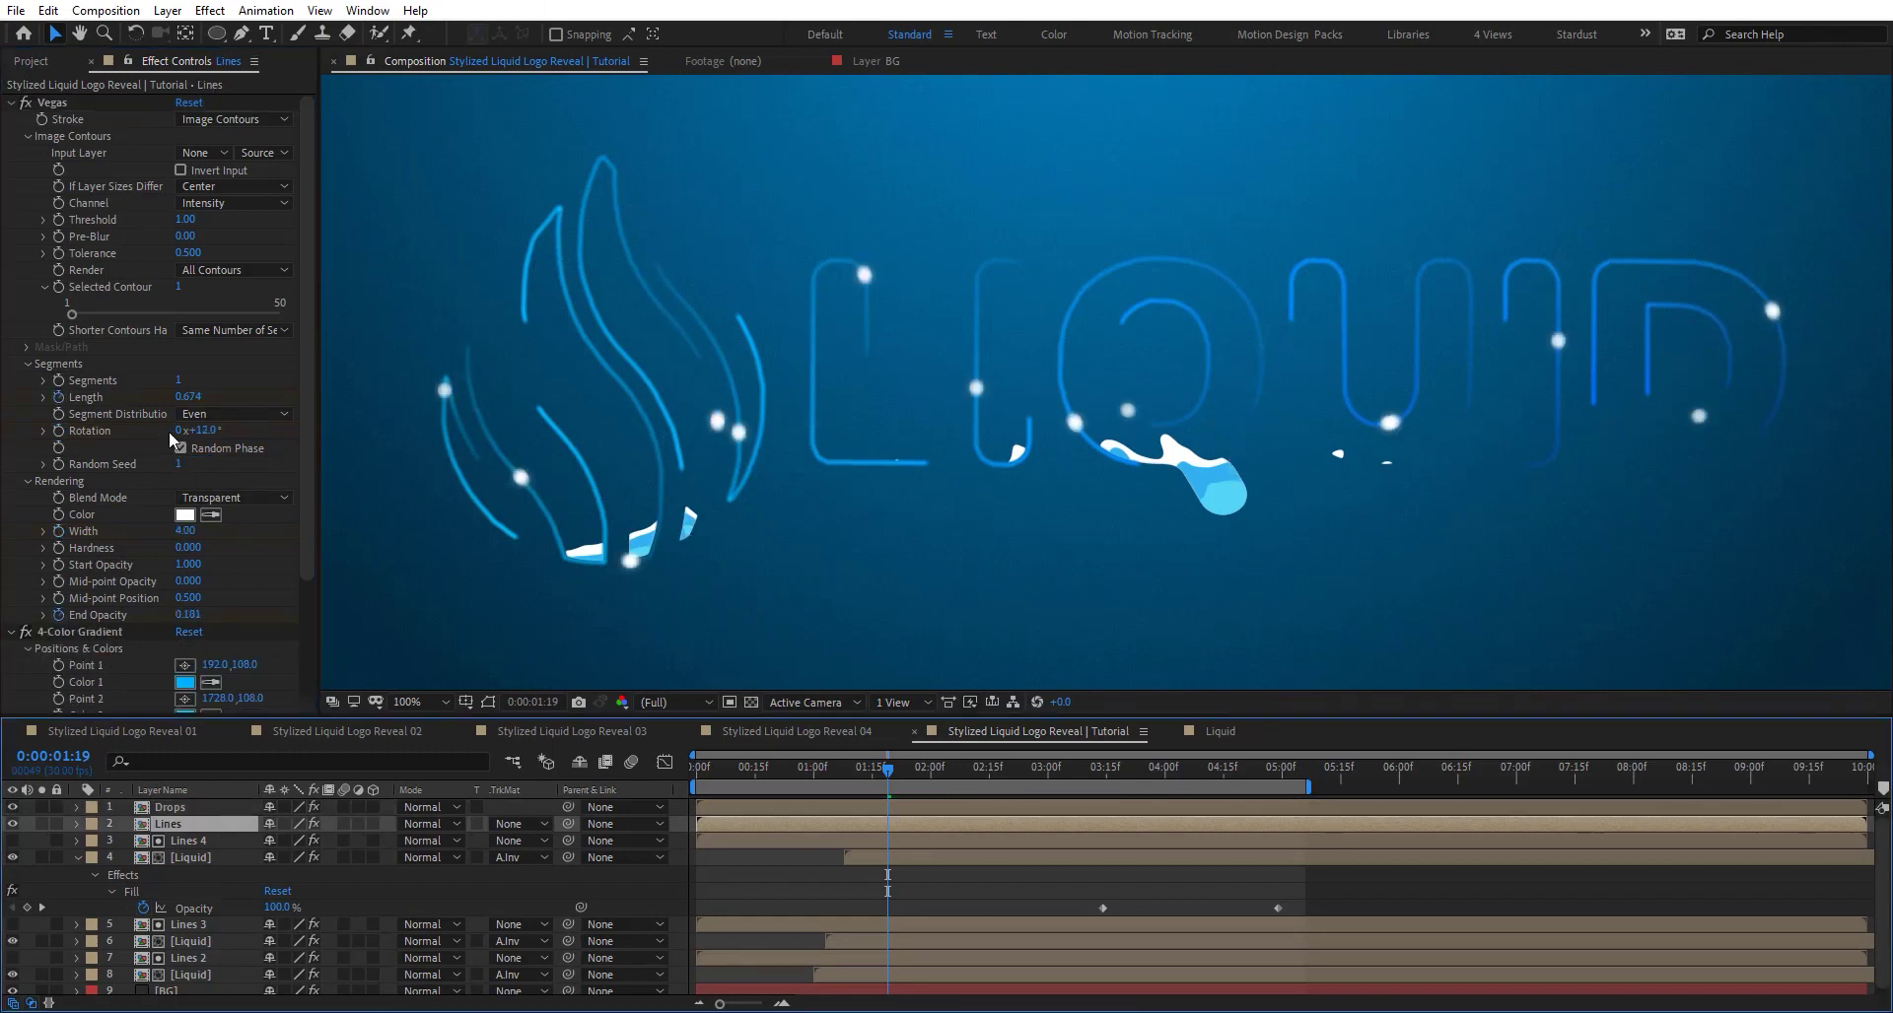
{"action": "left_click", "coordinate": [178, 466]}
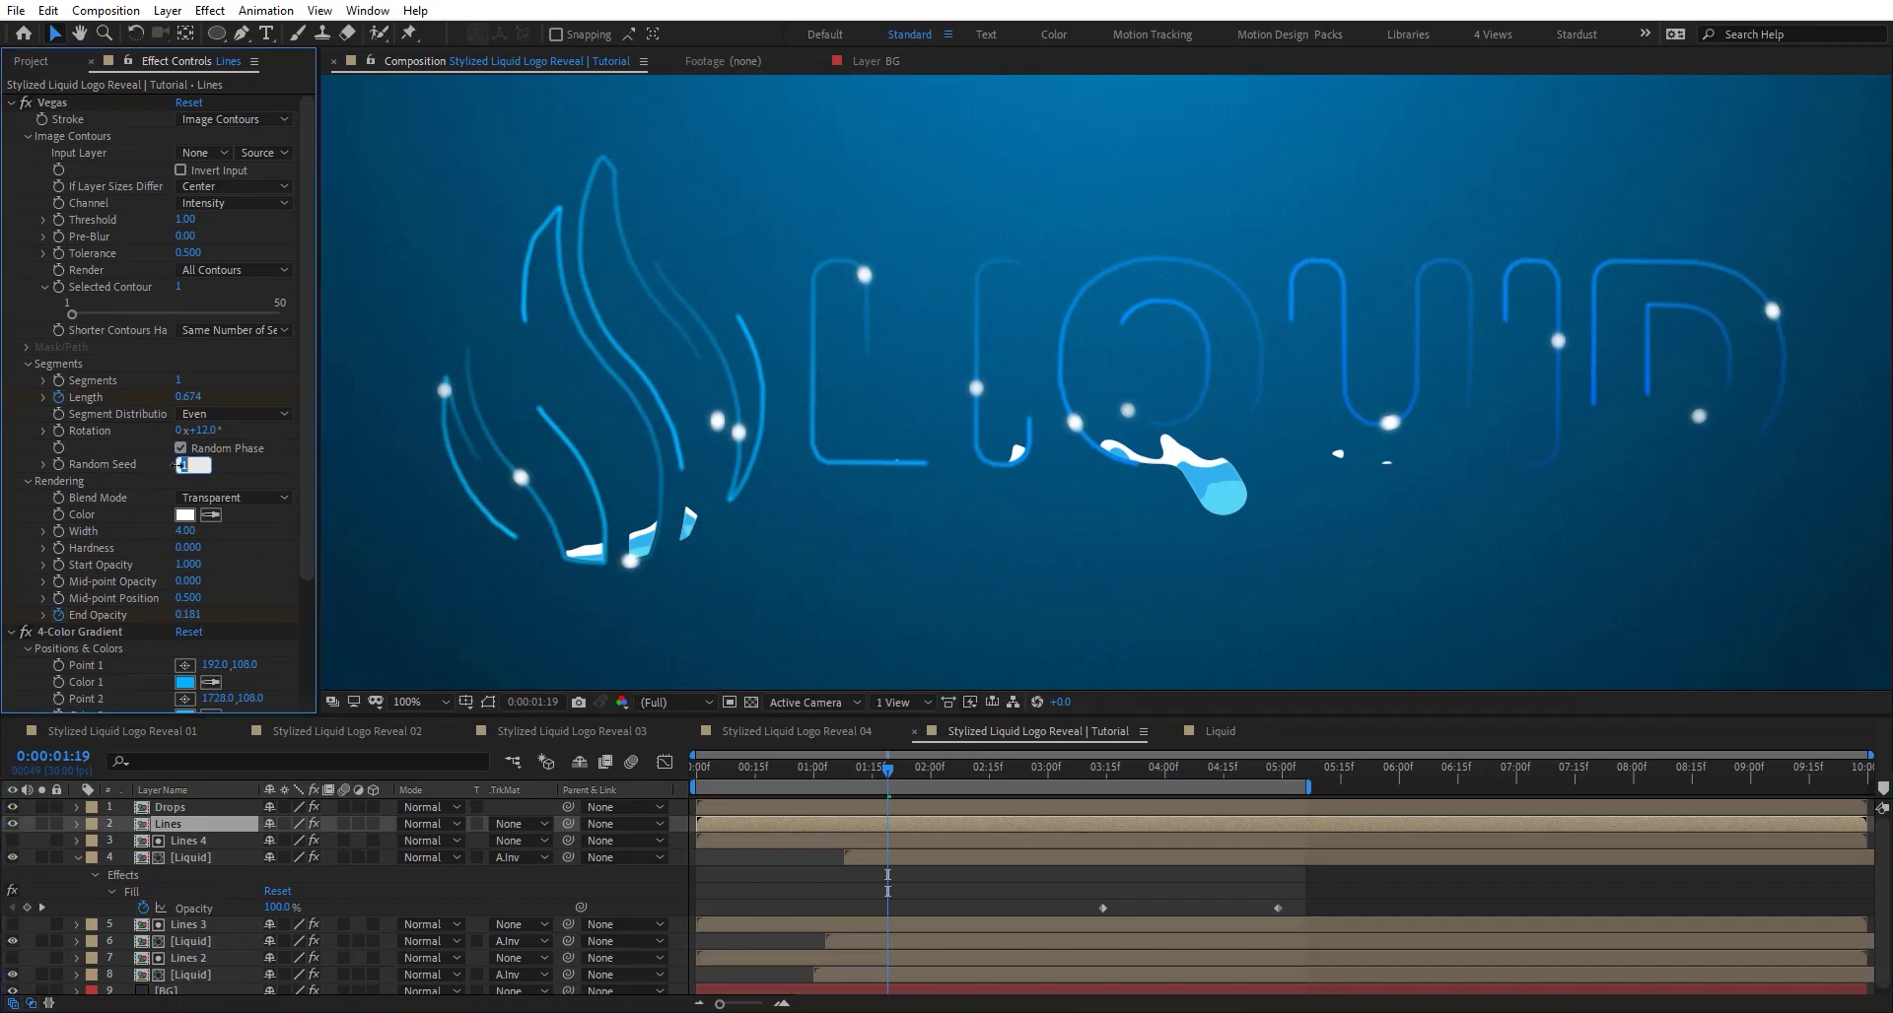
{"action": "key", "text": "Return"}
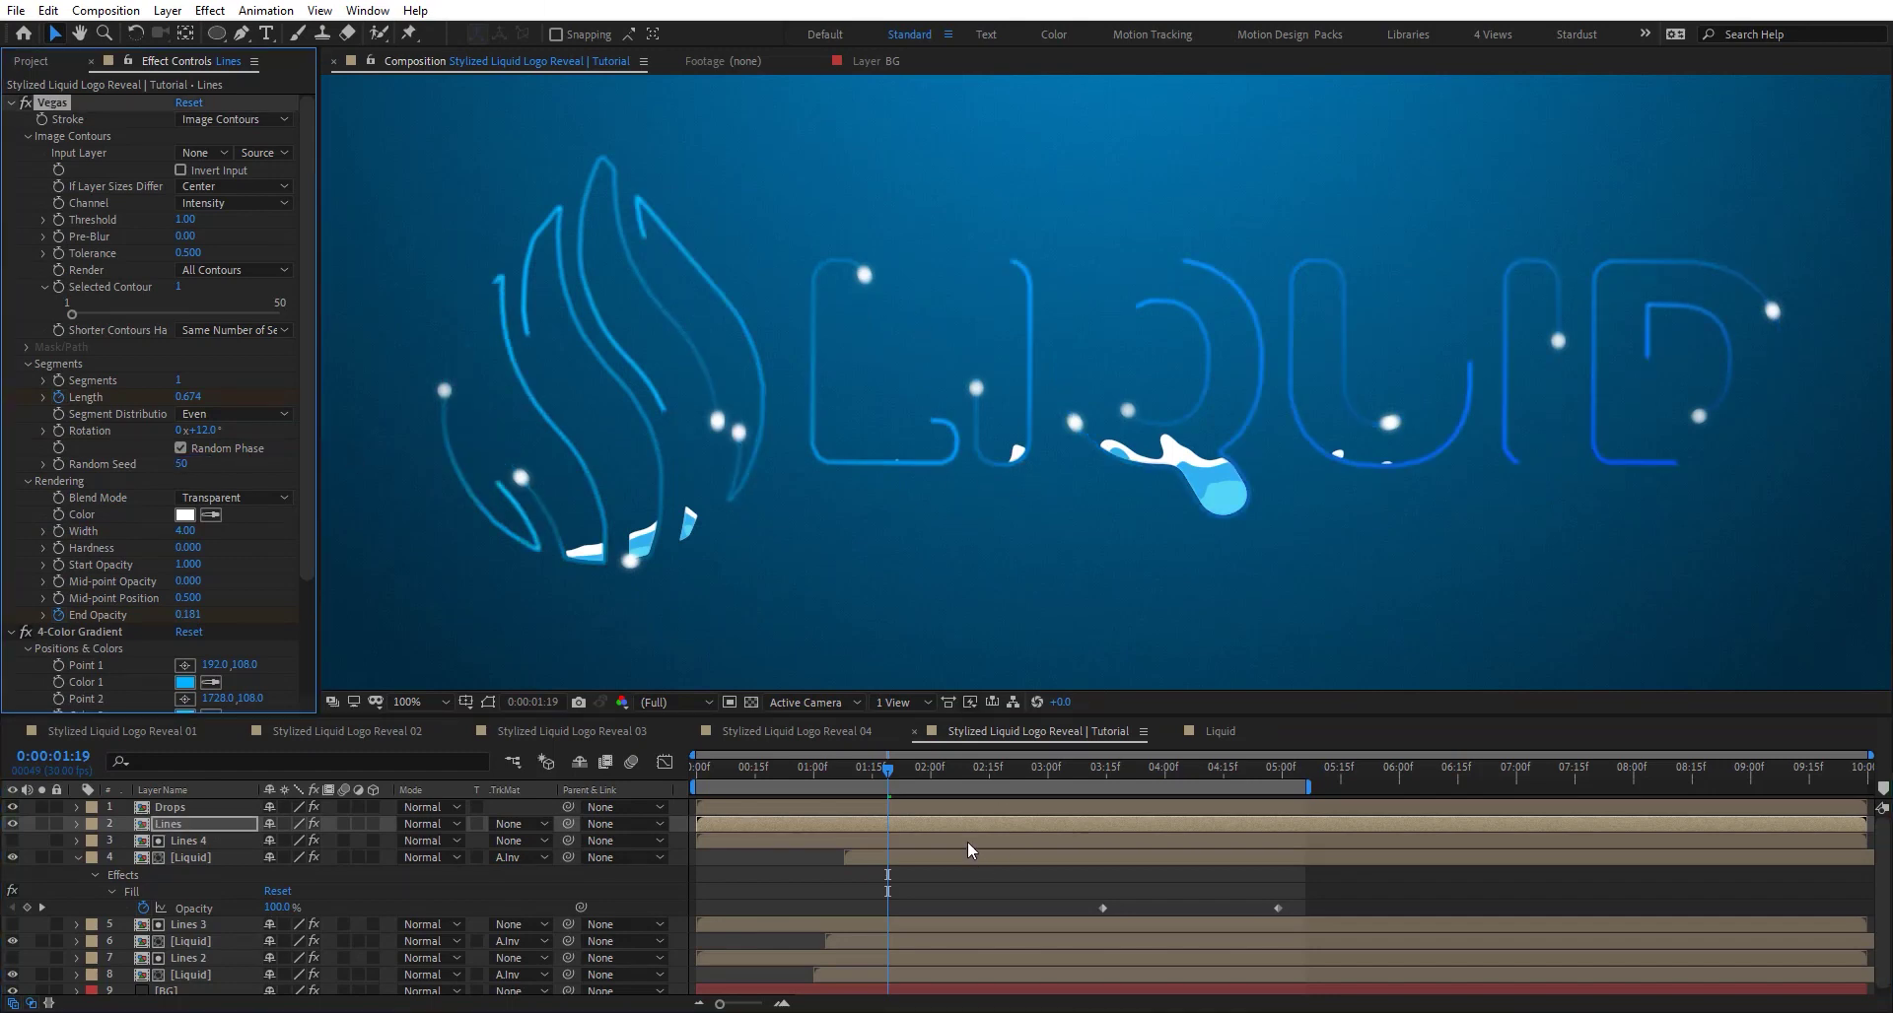
{"action": "left_click_drag", "start_coordinate": [942, 777], "coordinate": [1136, 767]}
{"action": "left_click_drag", "start_coordinate": [848, 789], "coordinate": [968, 789]}
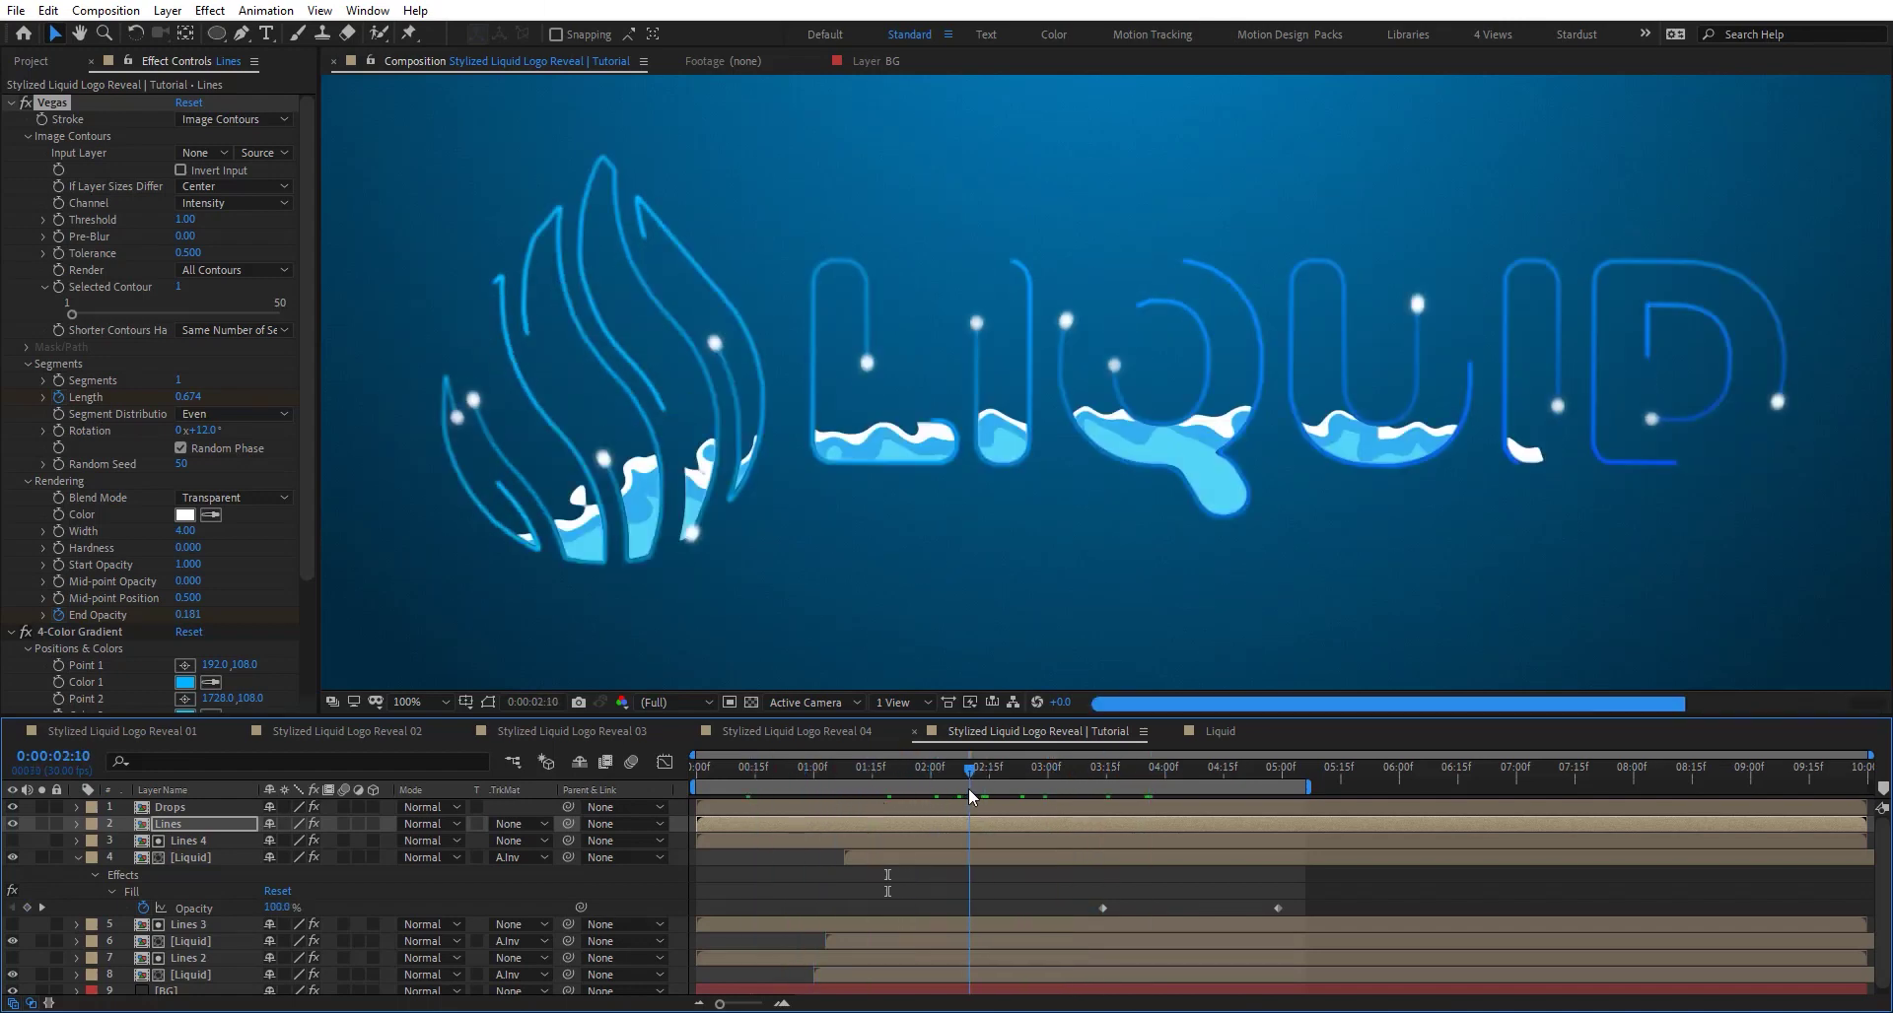
{"action": "left_click", "coordinate": [222, 451]}
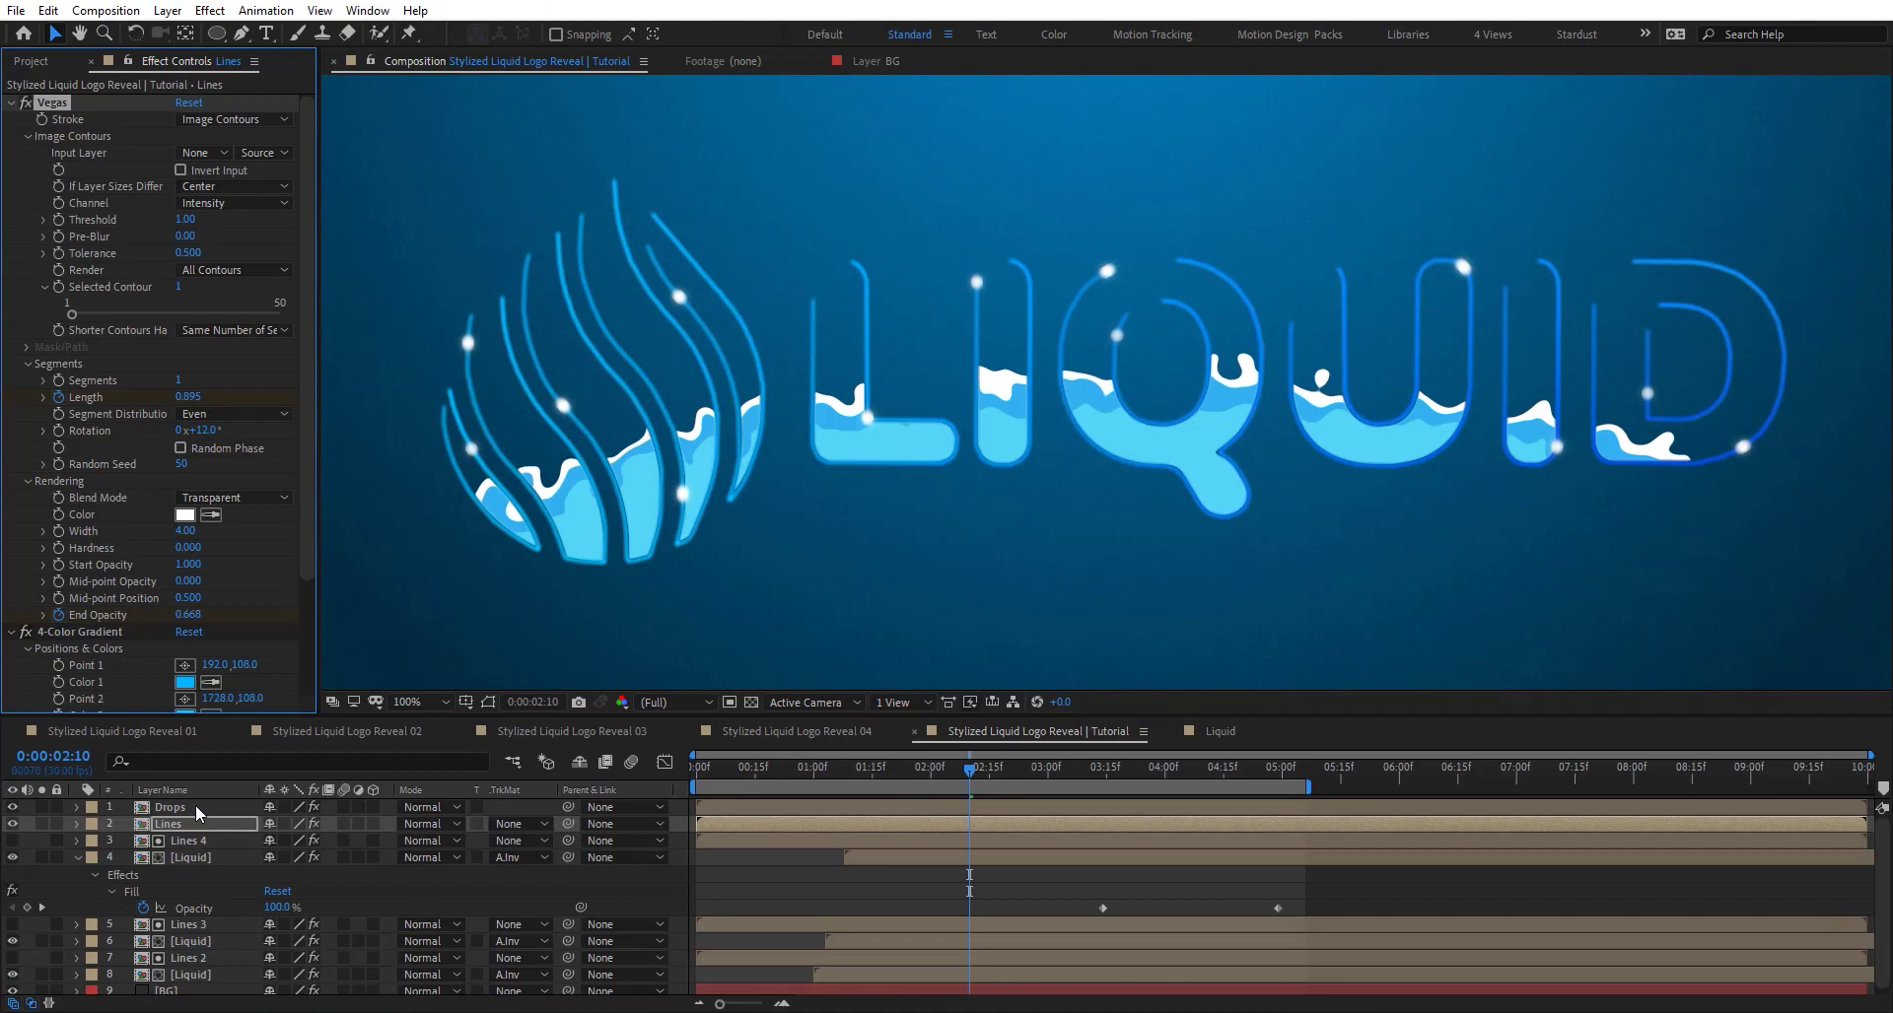
{"action": "left_click", "coordinate": [195, 806]}
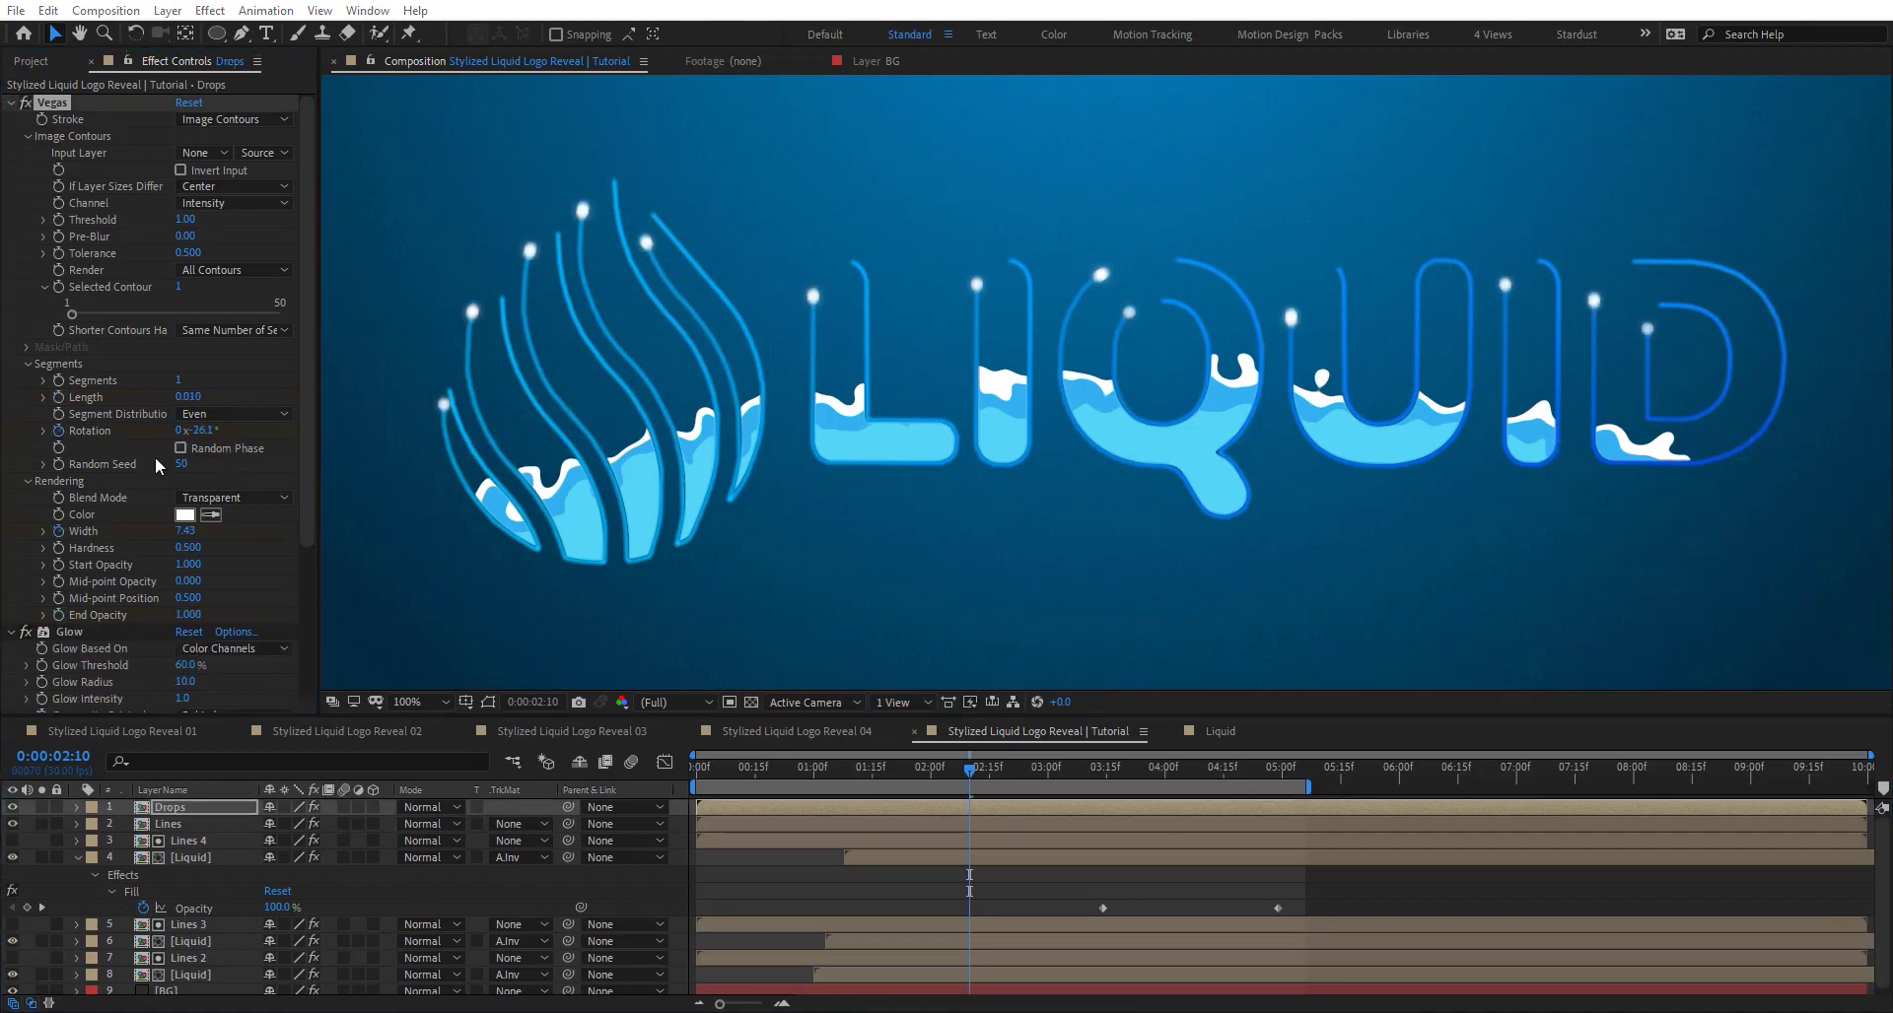
- Preview the Drop logo reveal in Stylized Liquid Logo Reveal 03, then enter the Liquid_E 3 precomp
{"action": "left_click", "coordinate": [541, 729]}
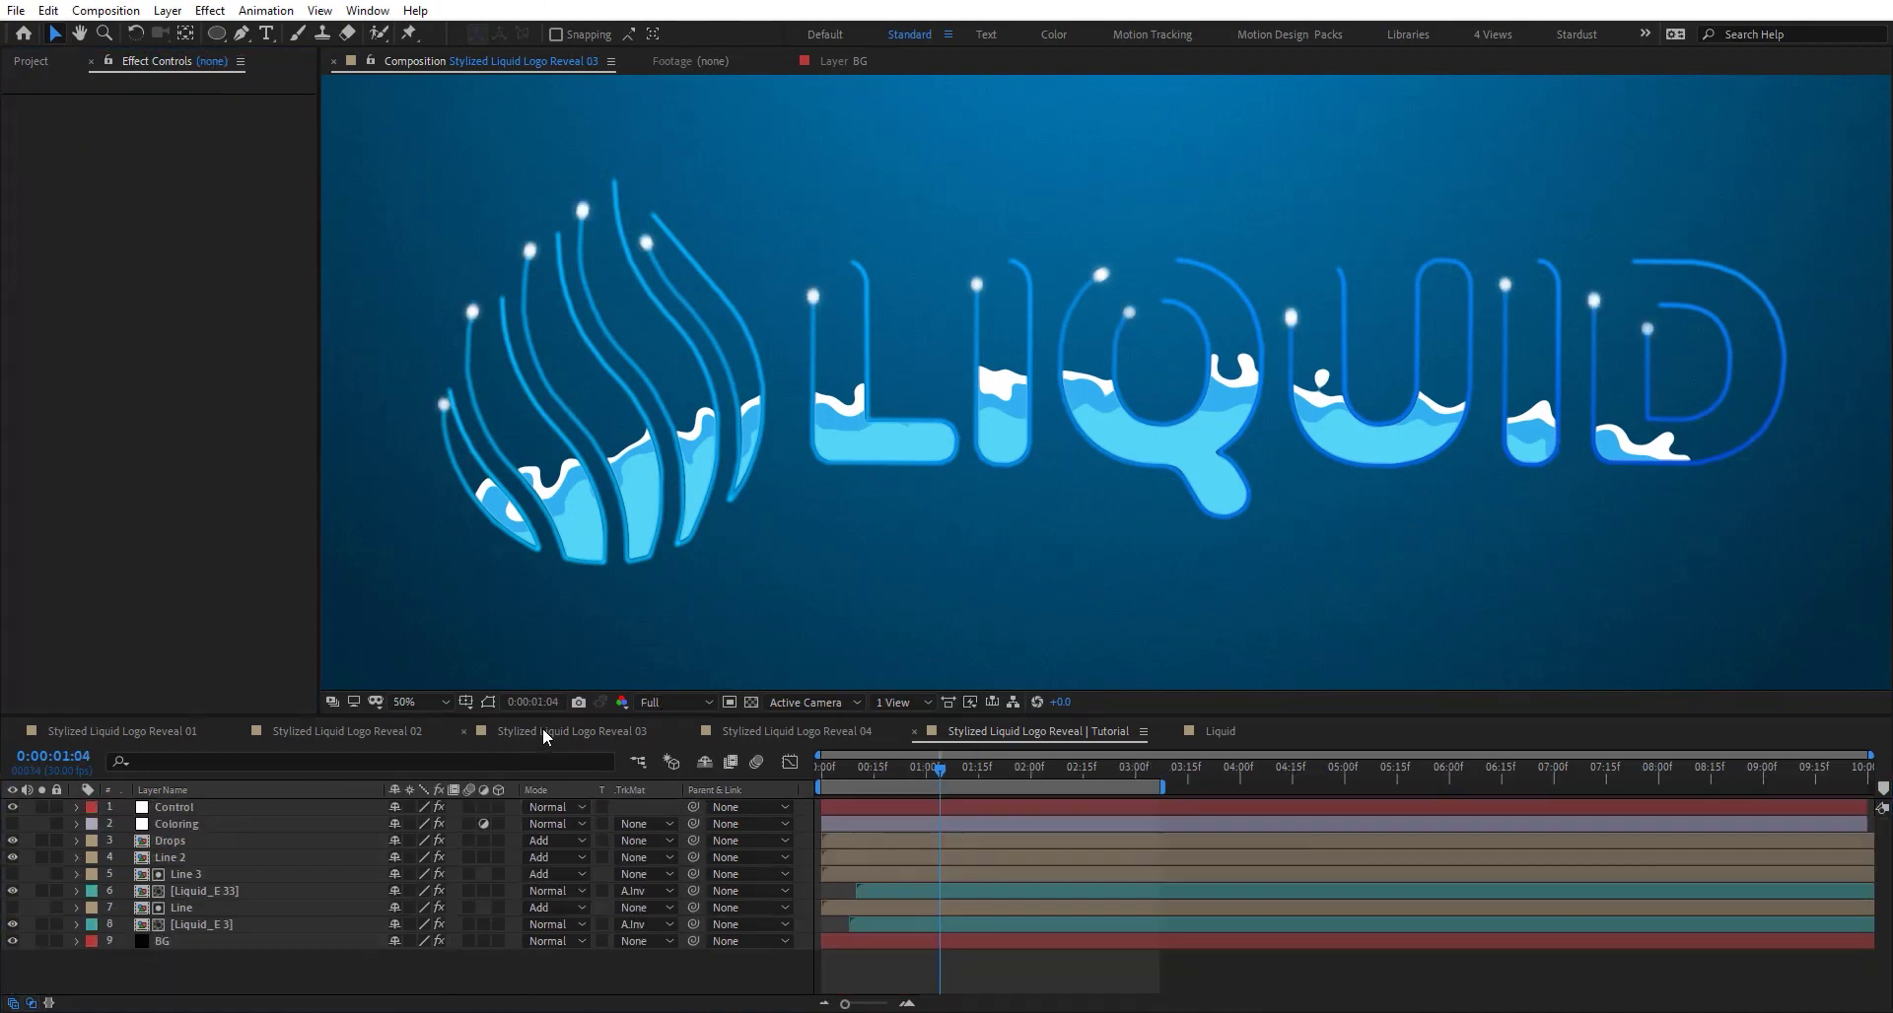
{"action": "key", "text": "space"}
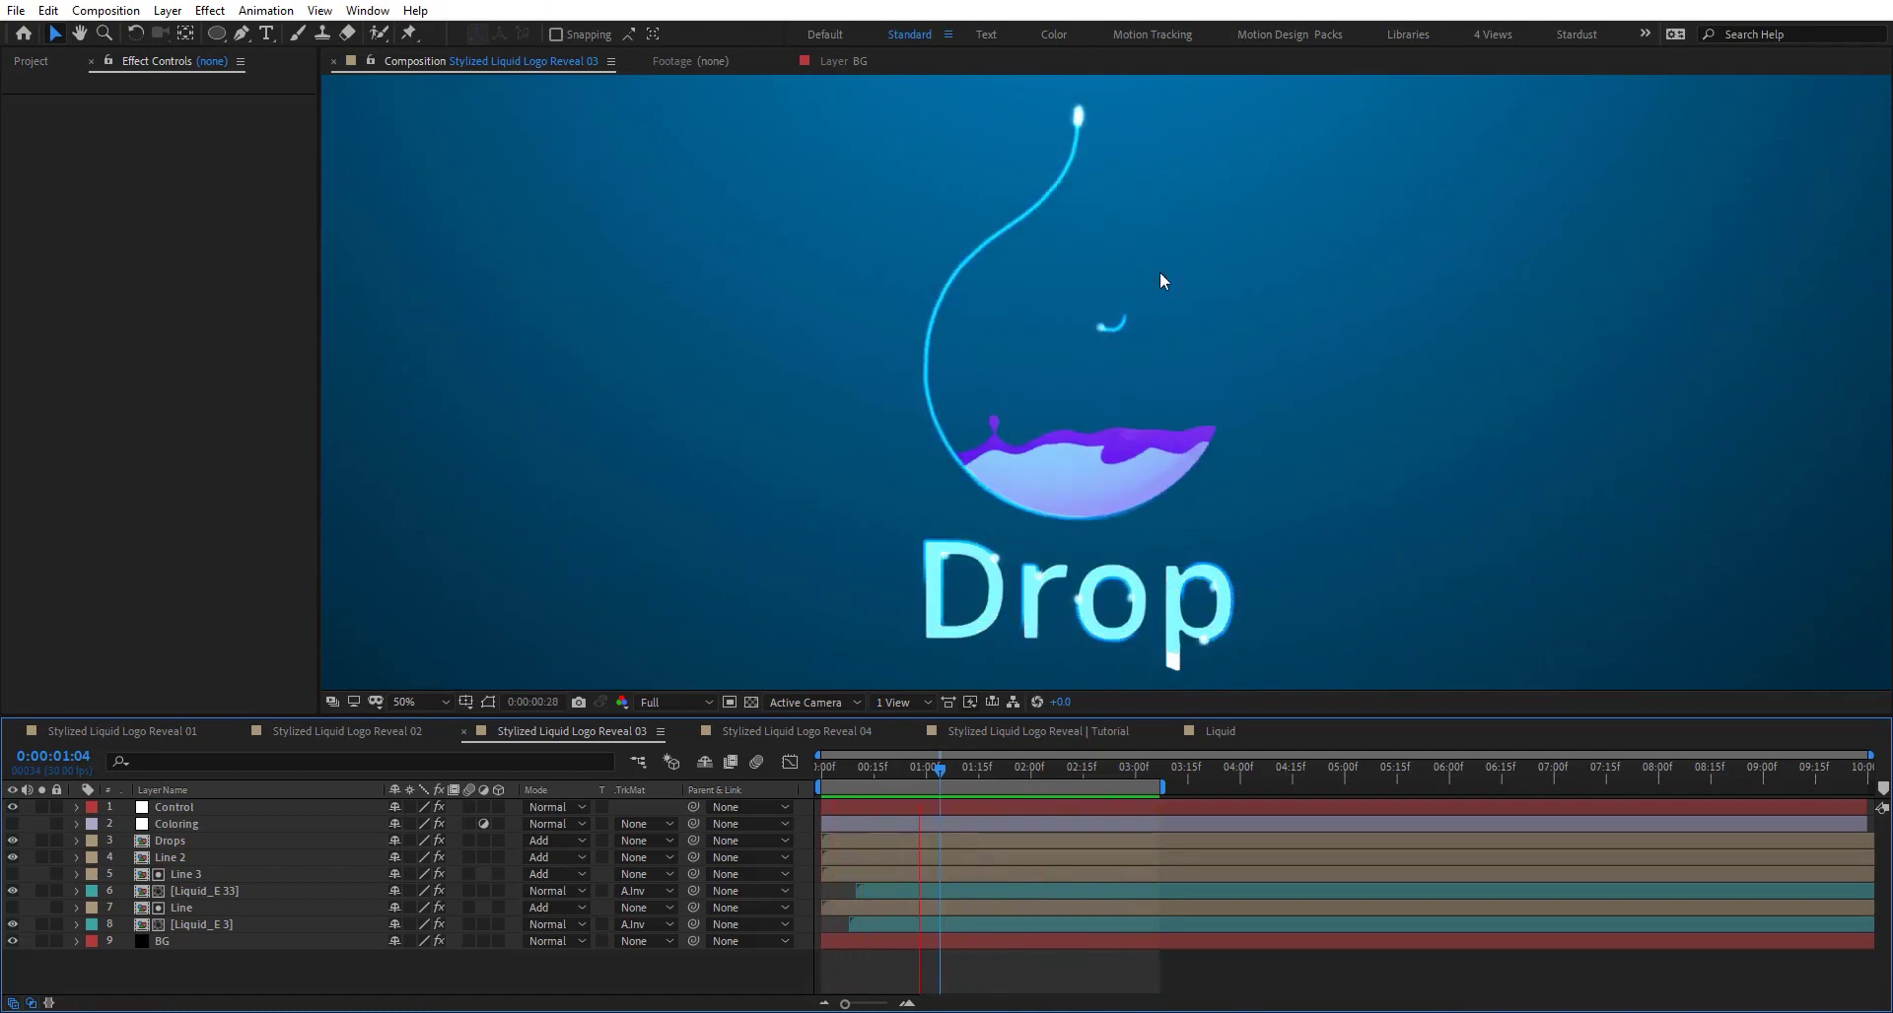
{"action": "left_click", "coordinate": [947, 766]}
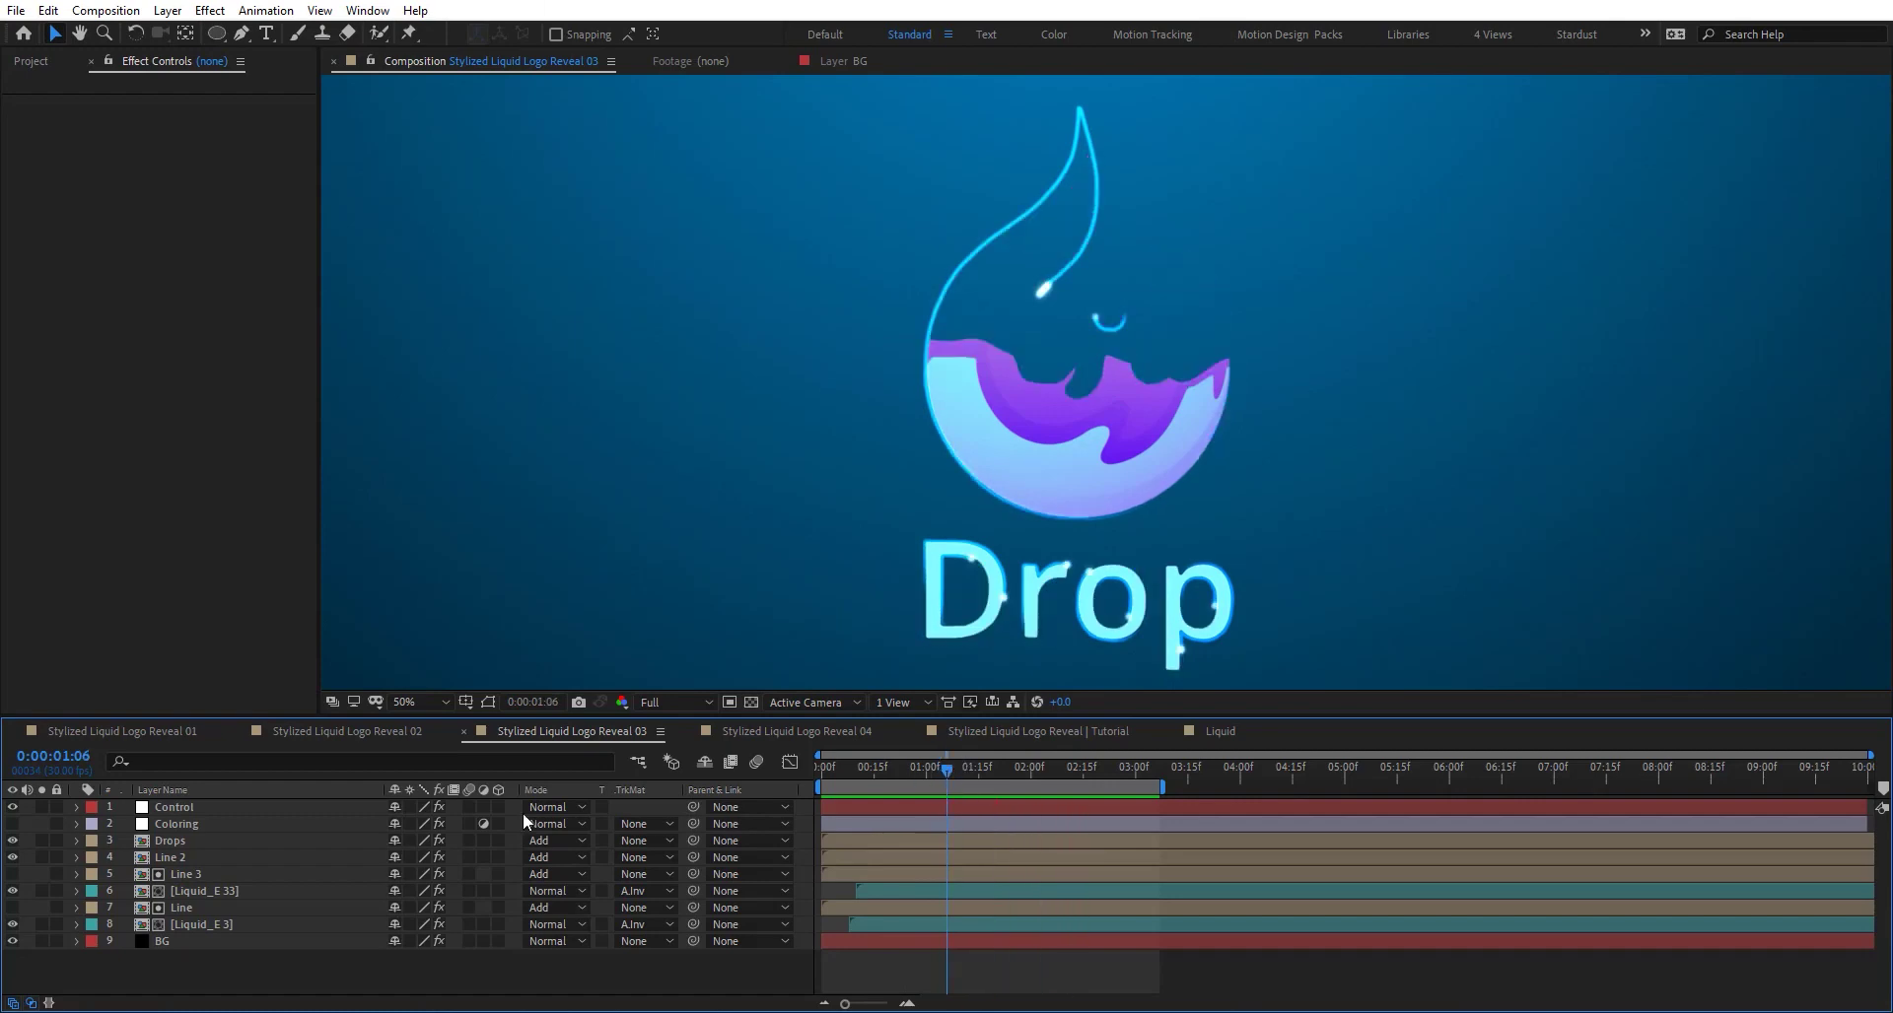
{"action": "double_click", "coordinate": [221, 919]}
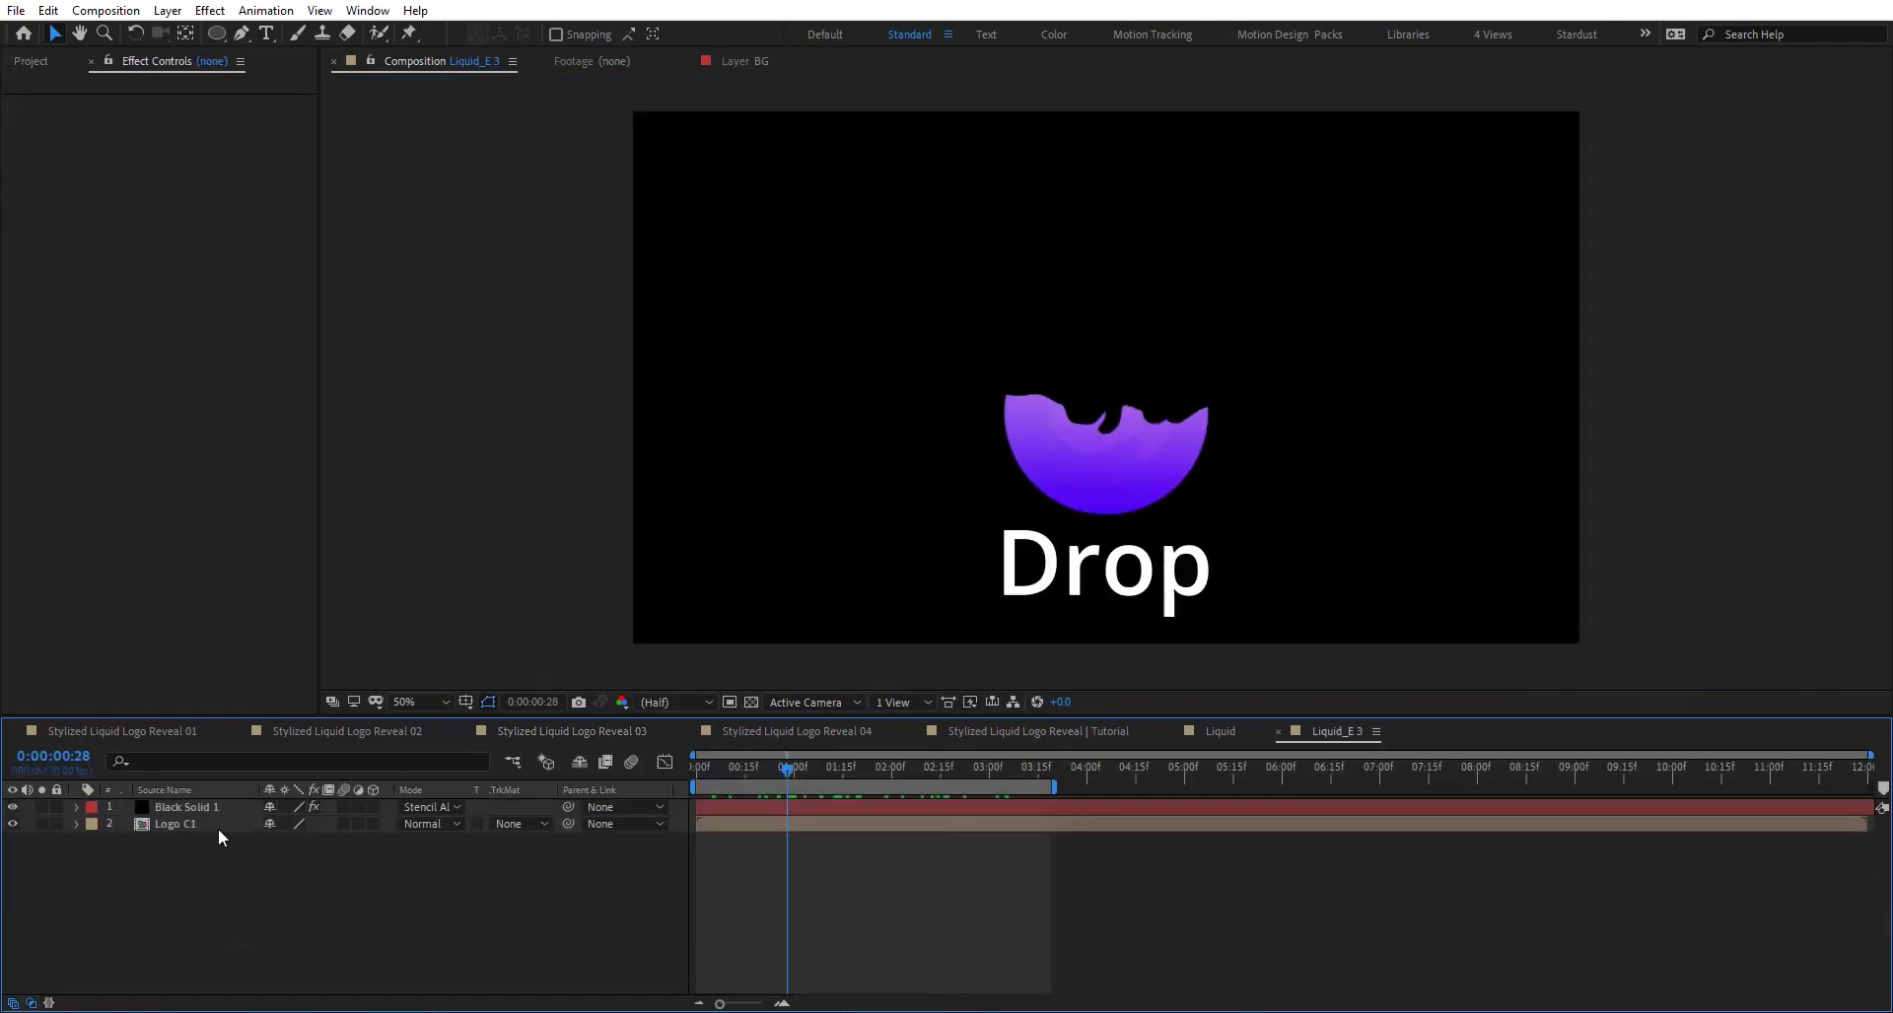
- Enter the Logo C1 and logo drop precomps and toggle visibility of cyan Layer 2 and purple Layer 1
{"action": "double_click", "coordinate": [197, 826]}
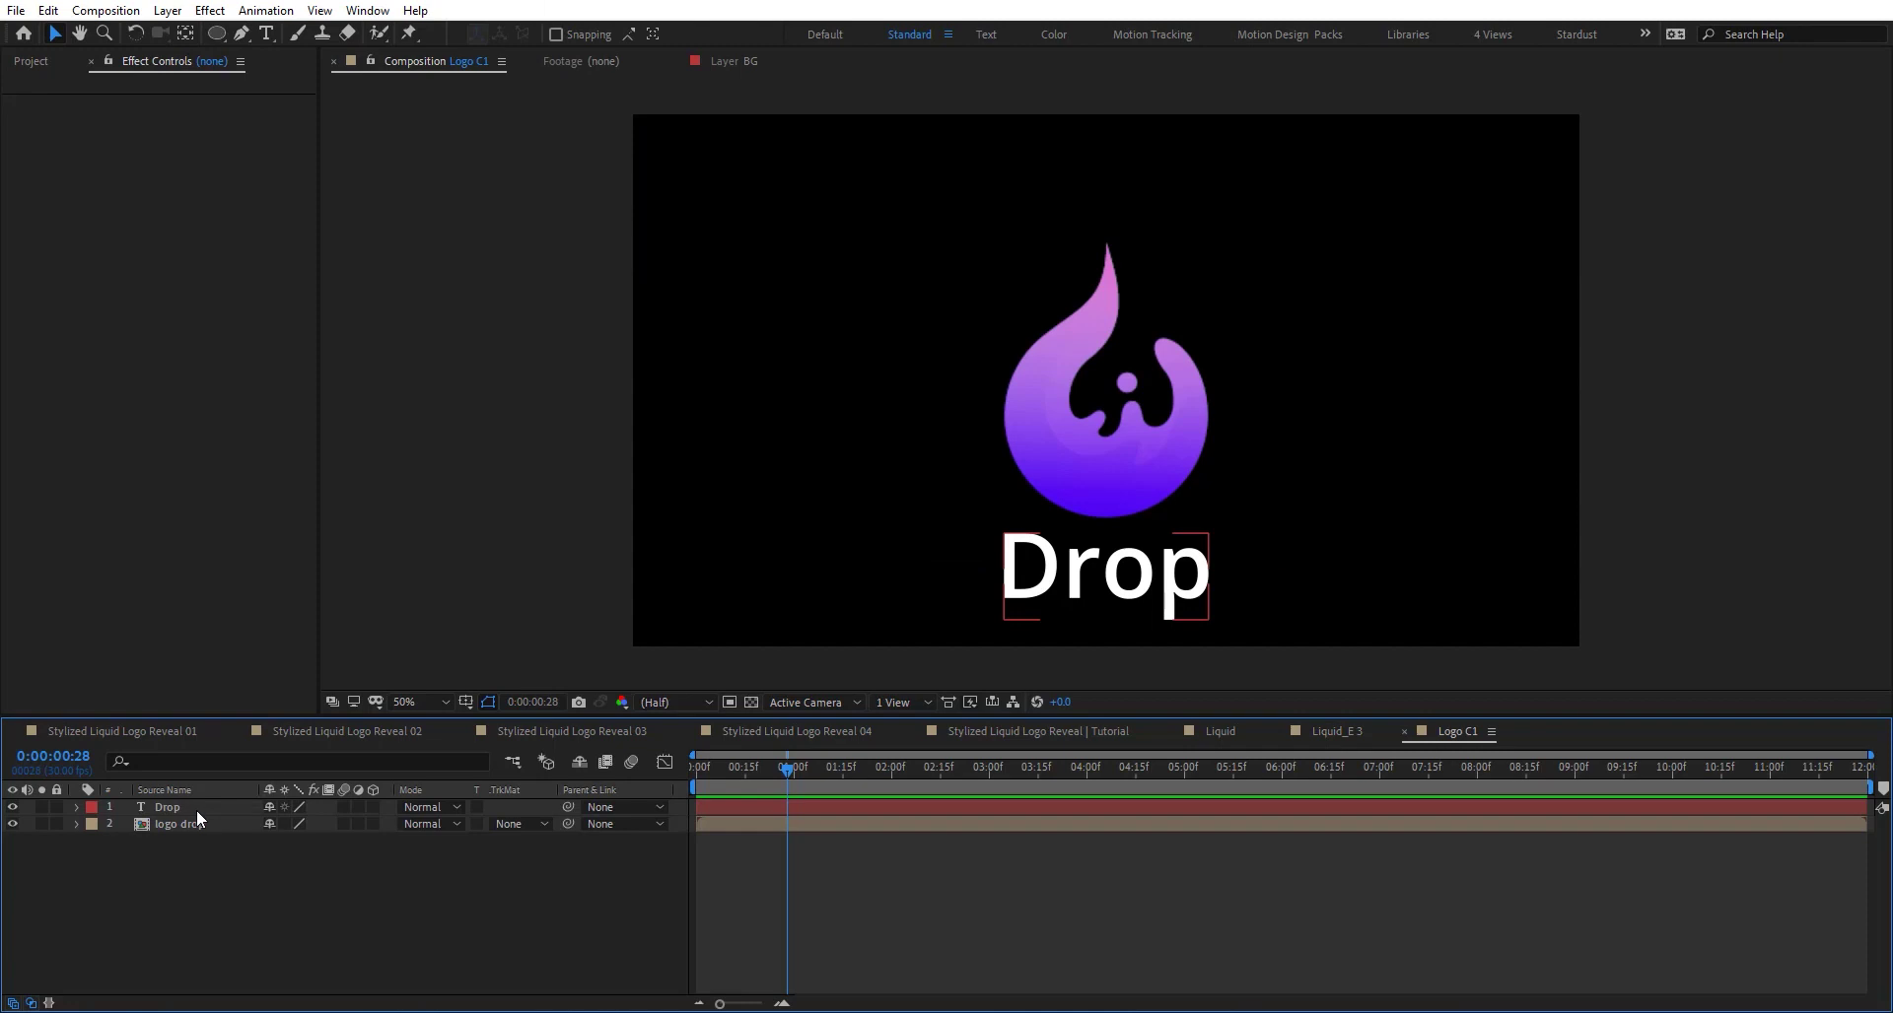
{"action": "left_click", "coordinate": [196, 826]}
{"action": "double_click", "coordinate": [180, 826]}
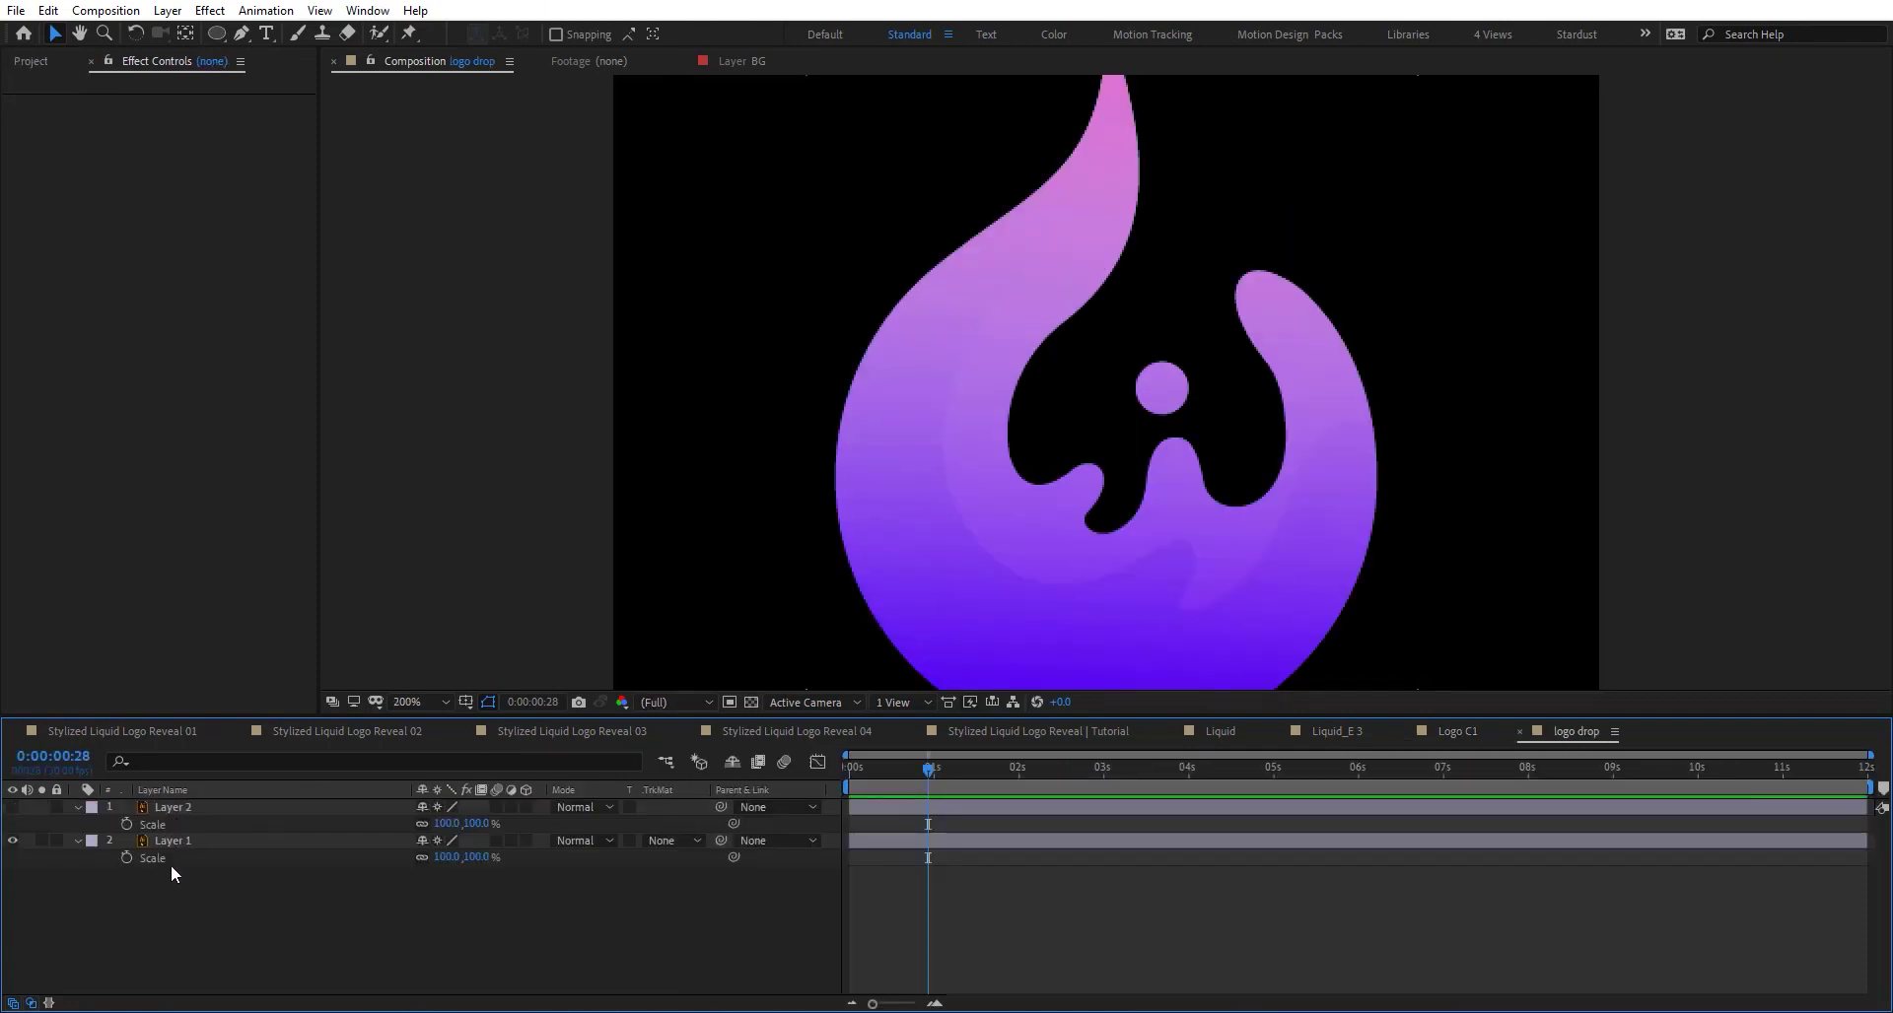
{"action": "left_click", "coordinate": [13, 807]}
{"action": "key", "text": "comma"}
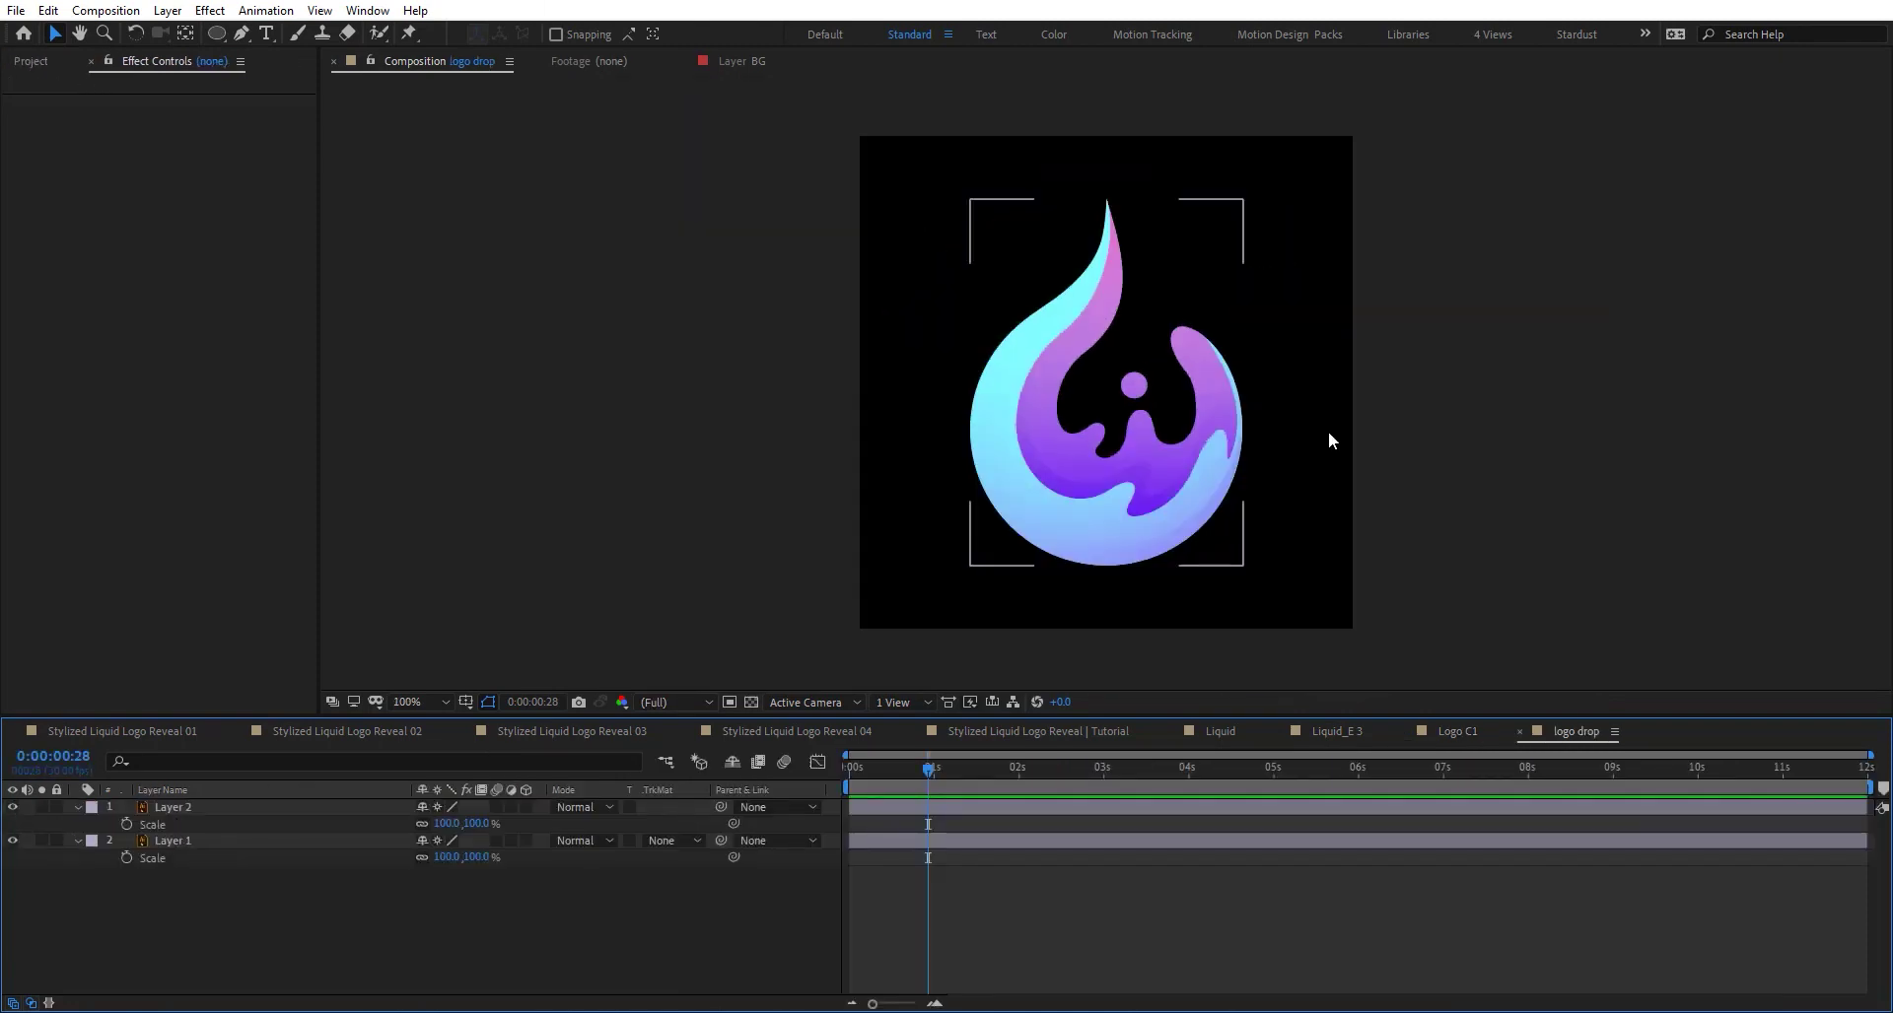
{"action": "left_click", "coordinate": [13, 807]}
{"action": "left_click", "coordinate": [12, 807]}
{"action": "left_click", "coordinate": [12, 841]}
{"action": "left_click", "coordinate": [12, 841]}
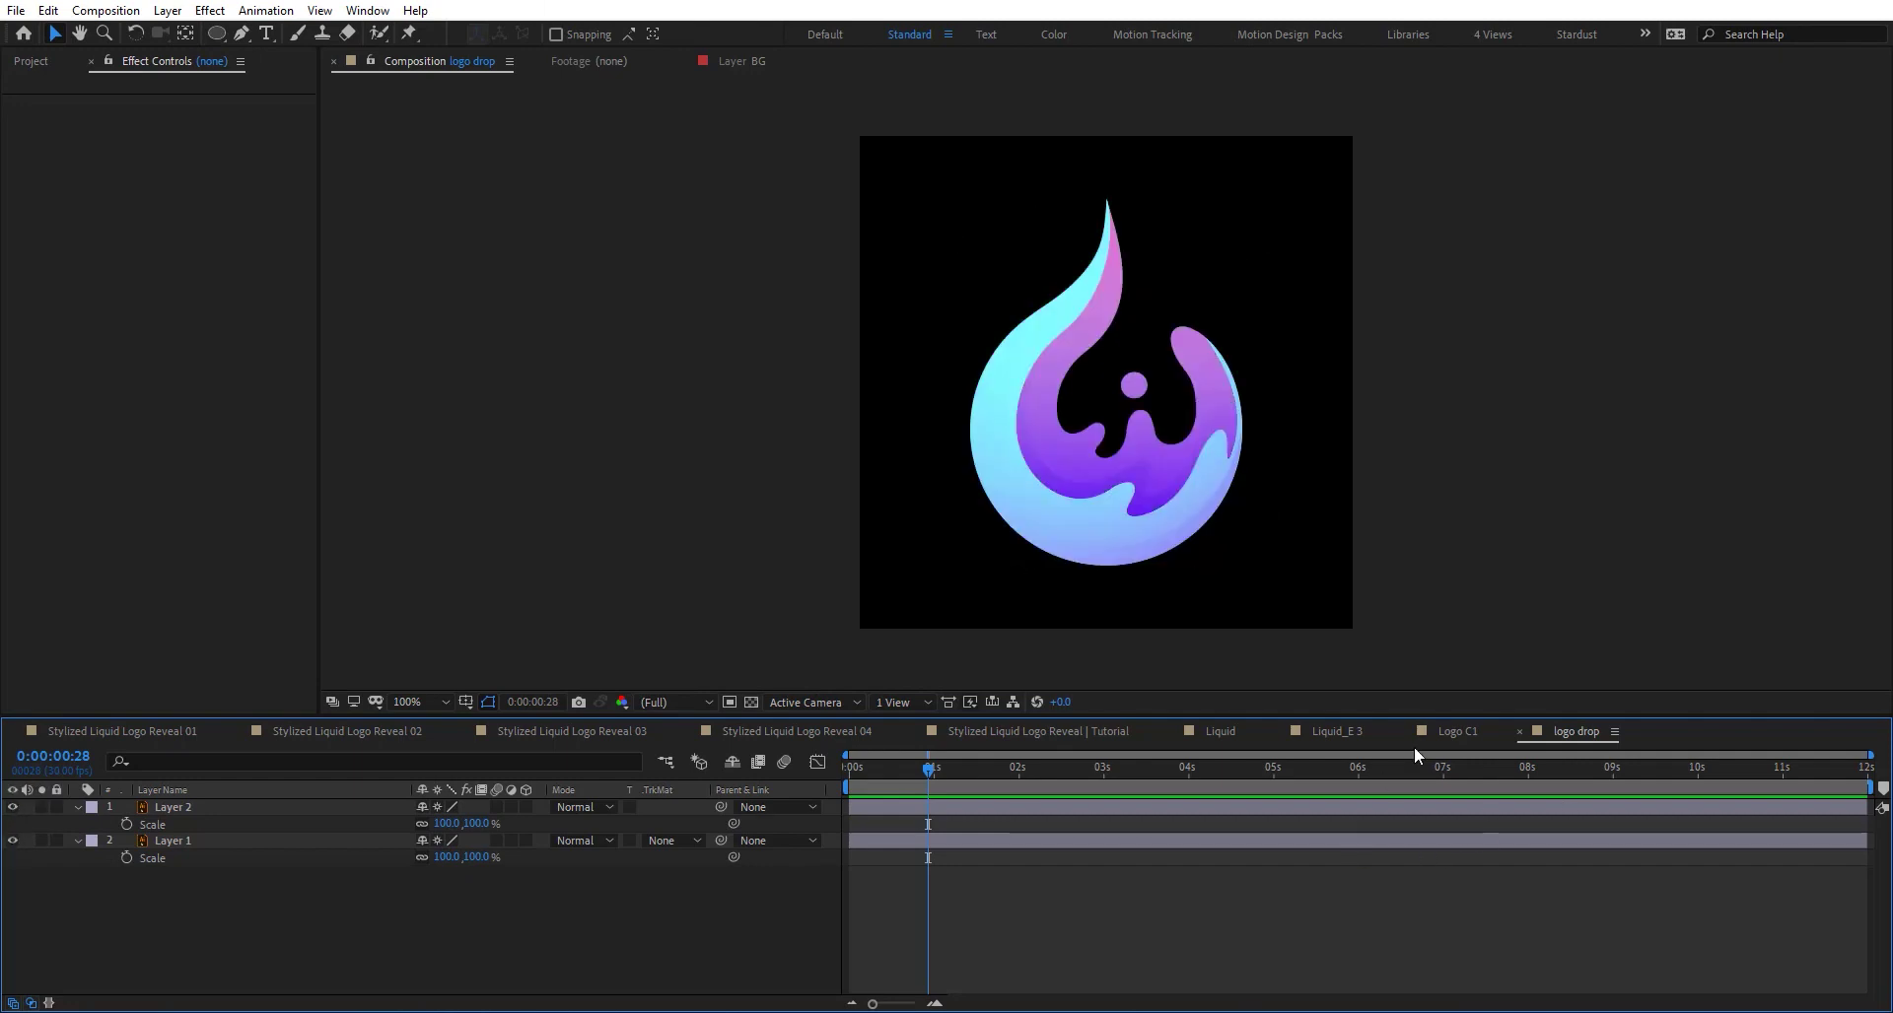
- Reopen logo drop with cyan Layer 2 hidden, then scrub the Liquid_E 3 liquid fill animation
{"action": "left_click", "coordinate": [1519, 732]}
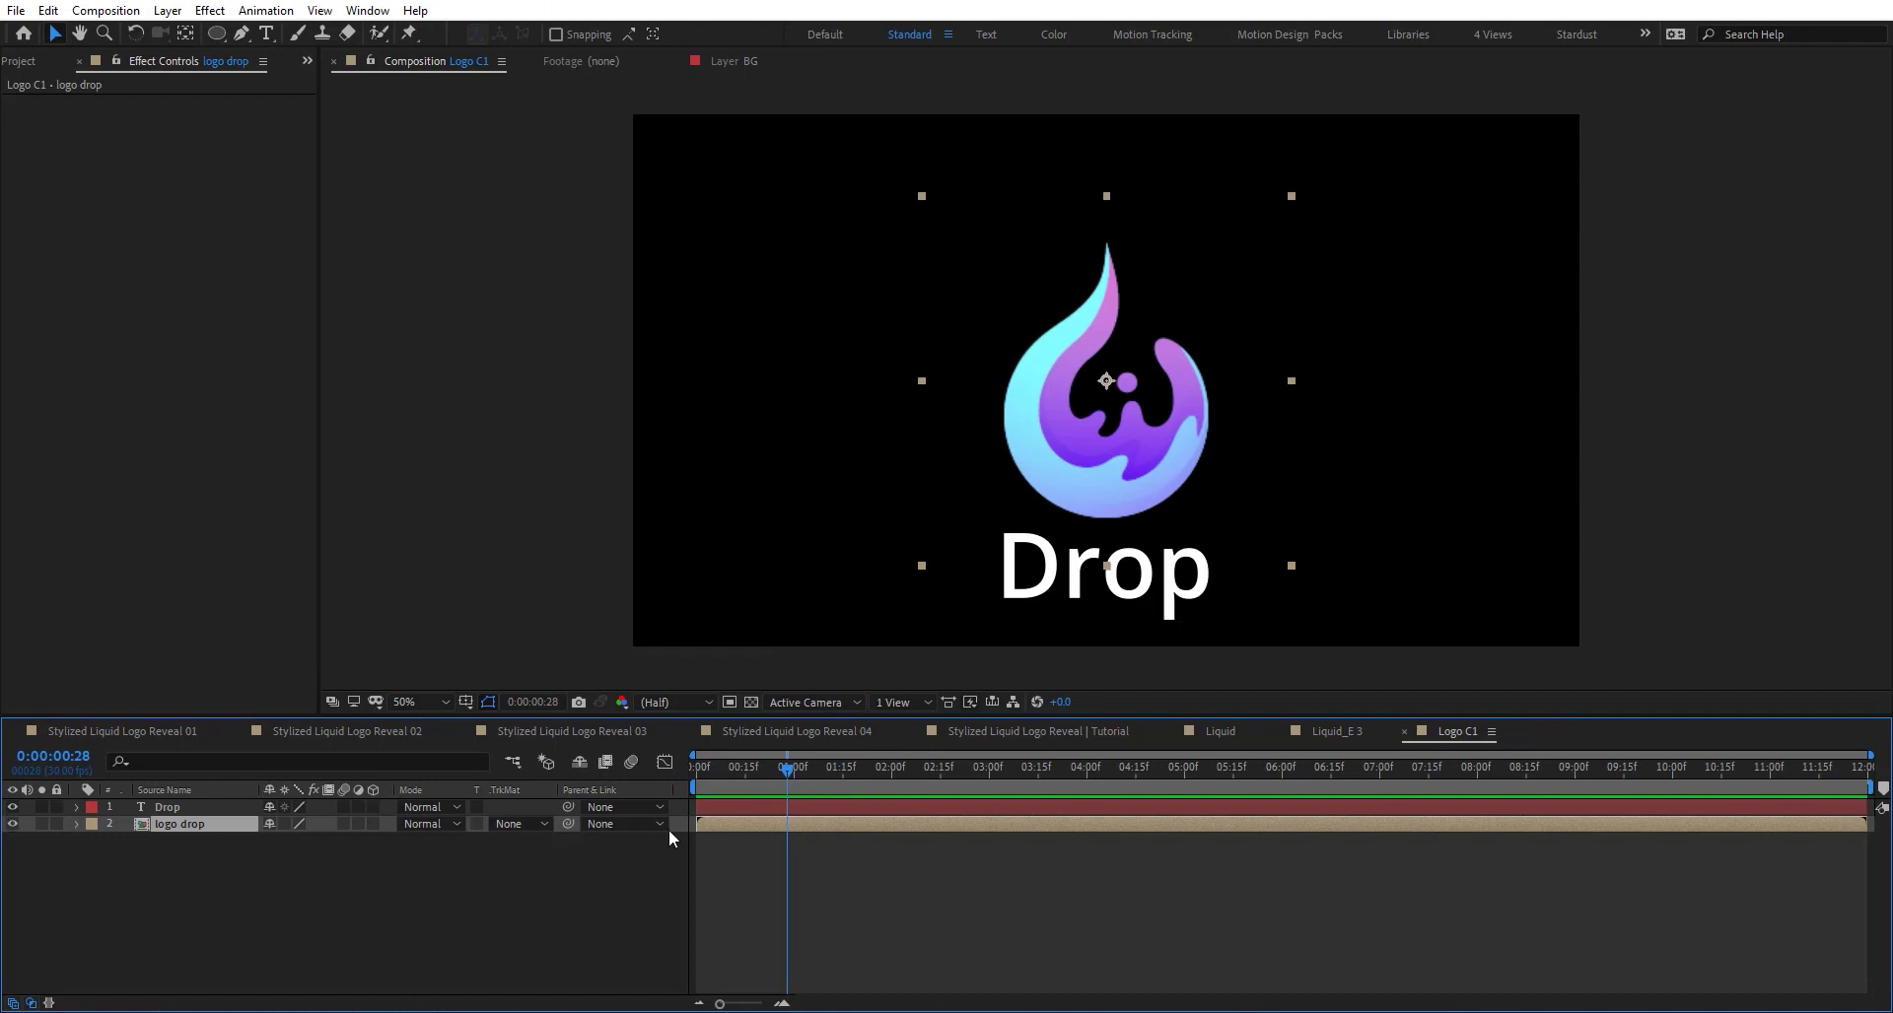
{"action": "double_click", "coordinate": [732, 824]}
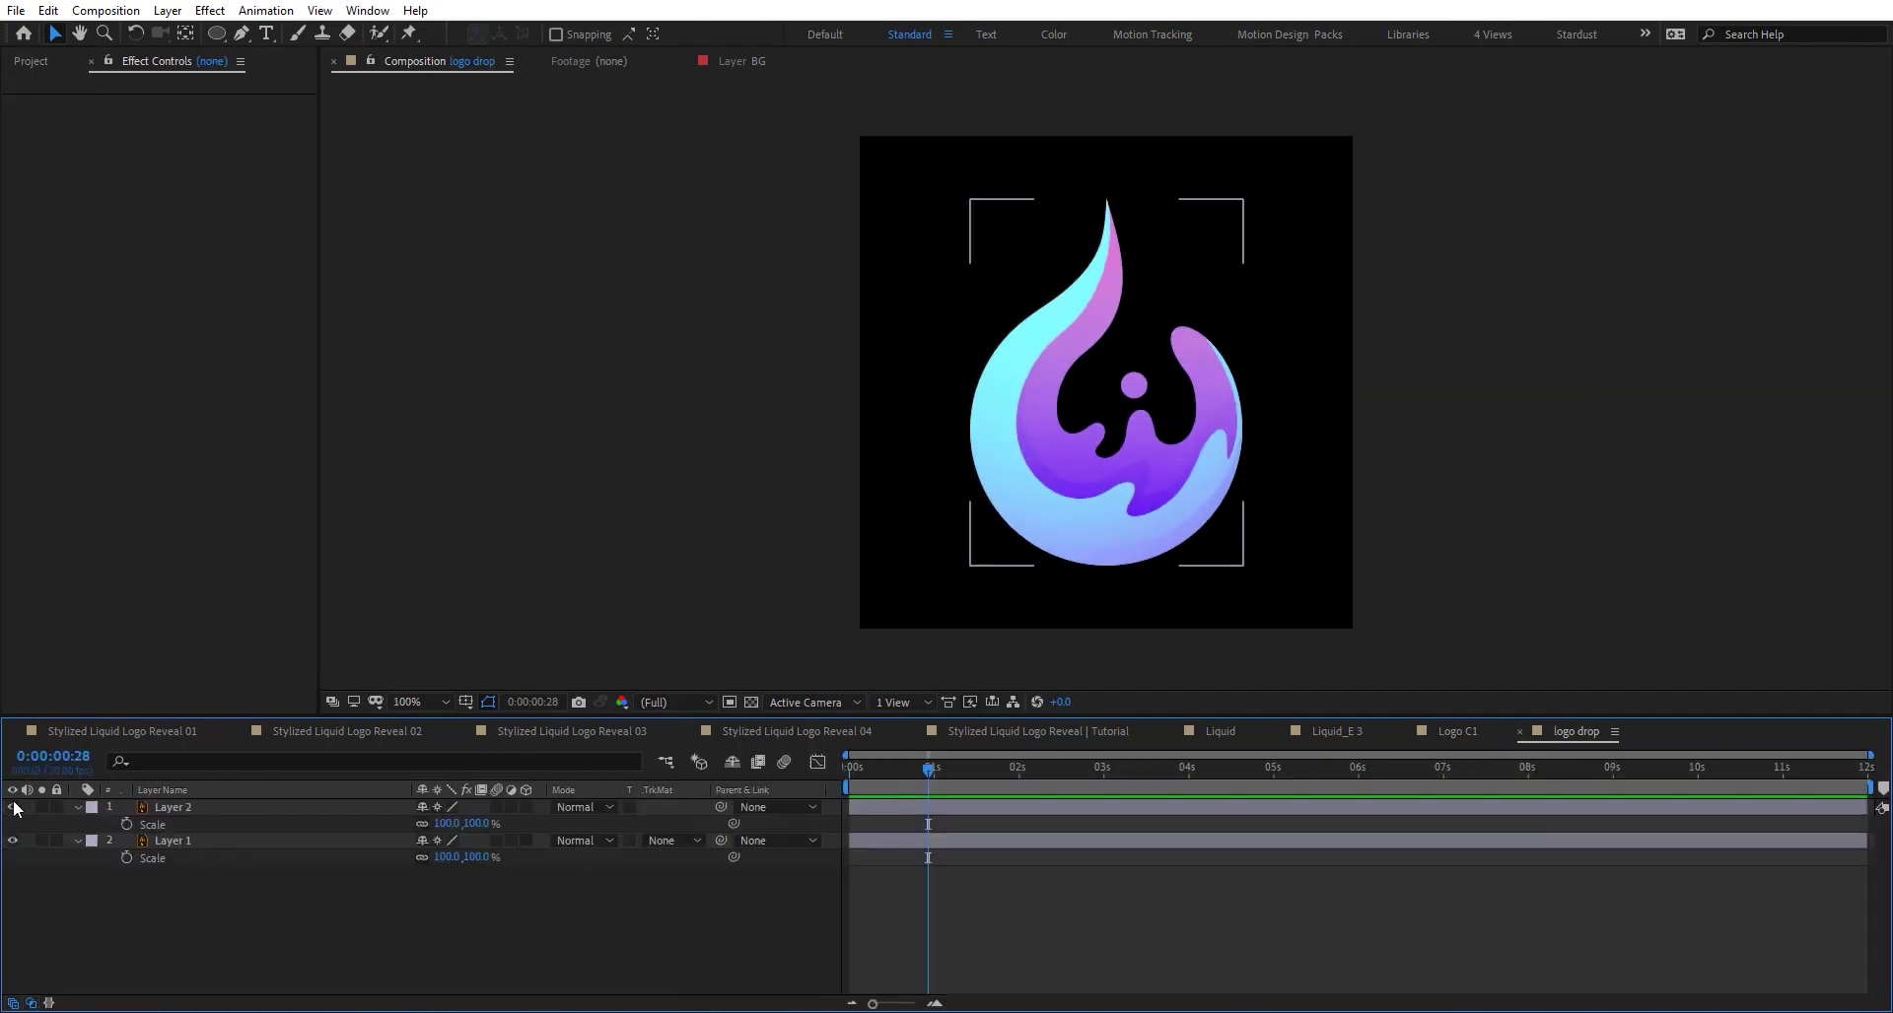
{"action": "left_click", "coordinate": [13, 808]}
{"action": "left_click", "coordinate": [1331, 731]}
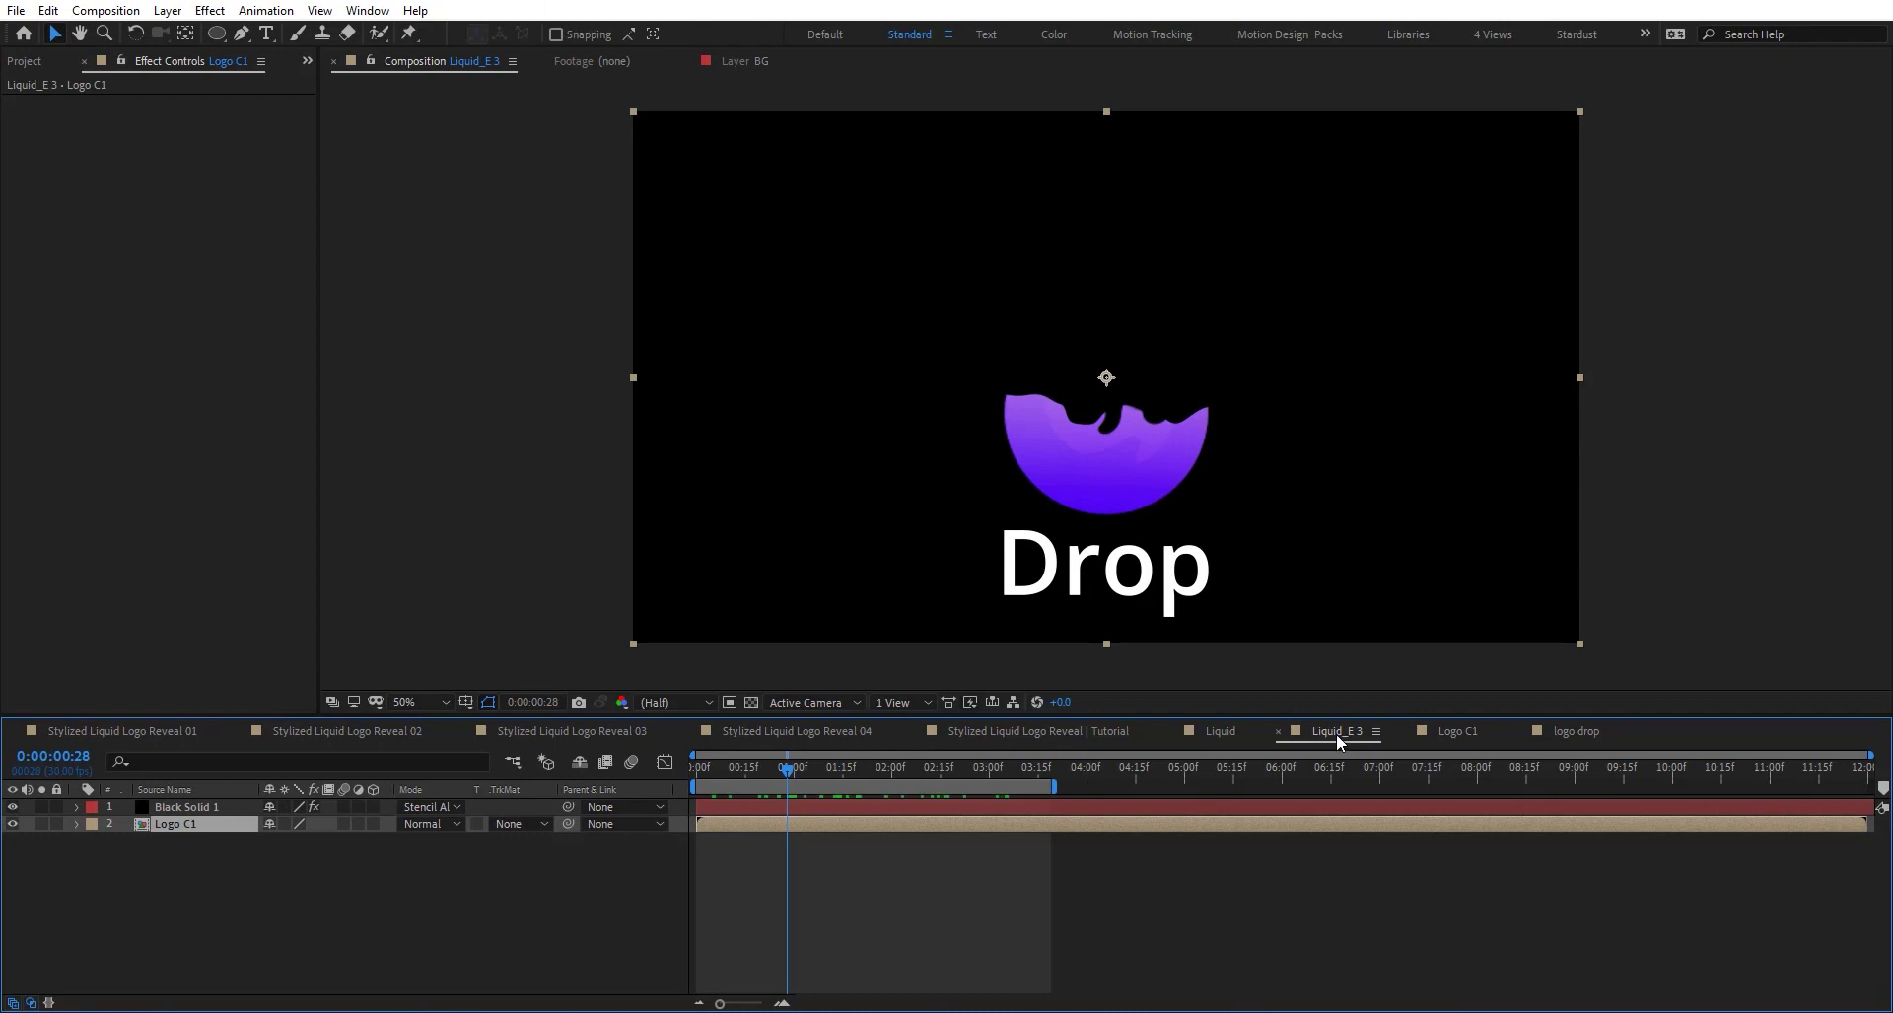
{"action": "left_click_drag", "start_coordinate": [788, 774], "coordinate": [949, 783]}
{"action": "left_click_drag", "start_coordinate": [690, 779], "coordinate": [876, 774]}
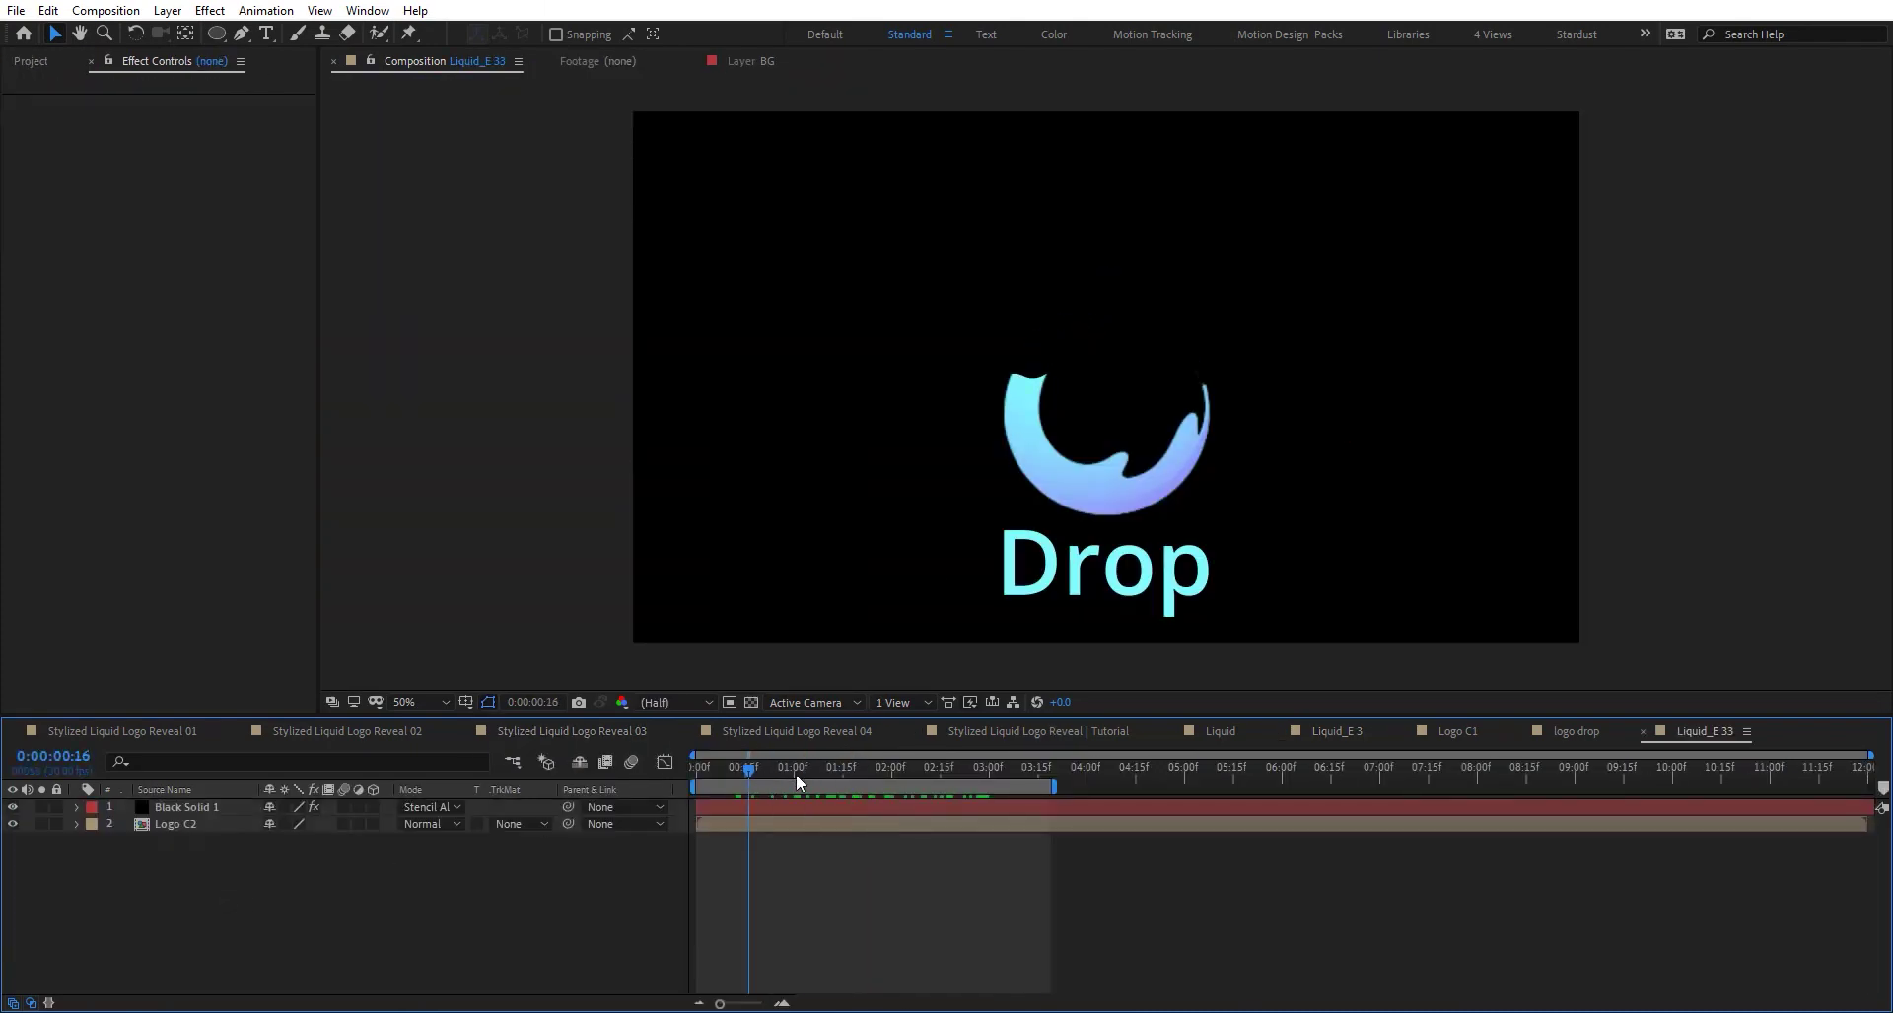
{"action": "left_click_drag", "start_coordinate": [795, 772], "coordinate": [956, 772]}
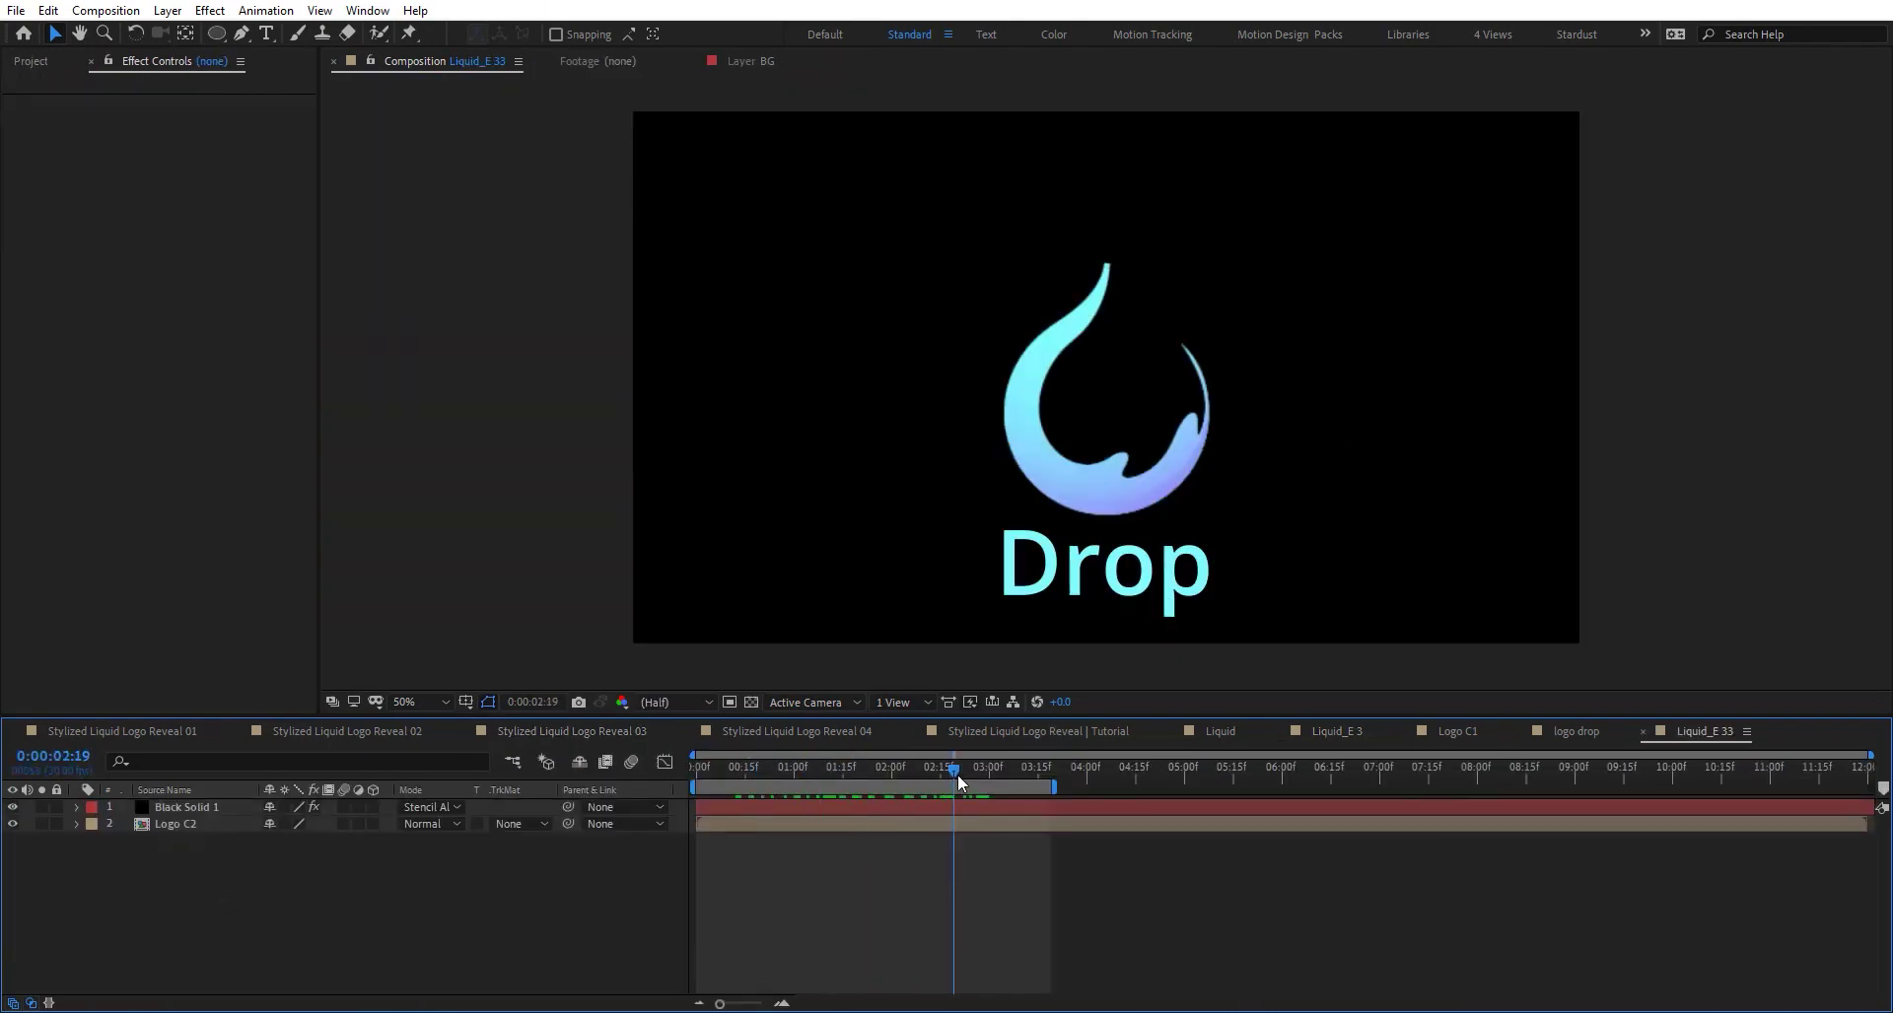
- Scrub the Stylized Liquid Logo Reveal 03 composition to the finished Drop logo and play it
{"action": "left_click", "coordinate": [593, 731]}
{"action": "left_click_drag", "start_coordinate": [1087, 773], "coordinate": [842, 791]}
{"action": "left_click_drag", "start_coordinate": [980, 825], "coordinate": [750, 825]}
{"action": "key", "text": "space"}
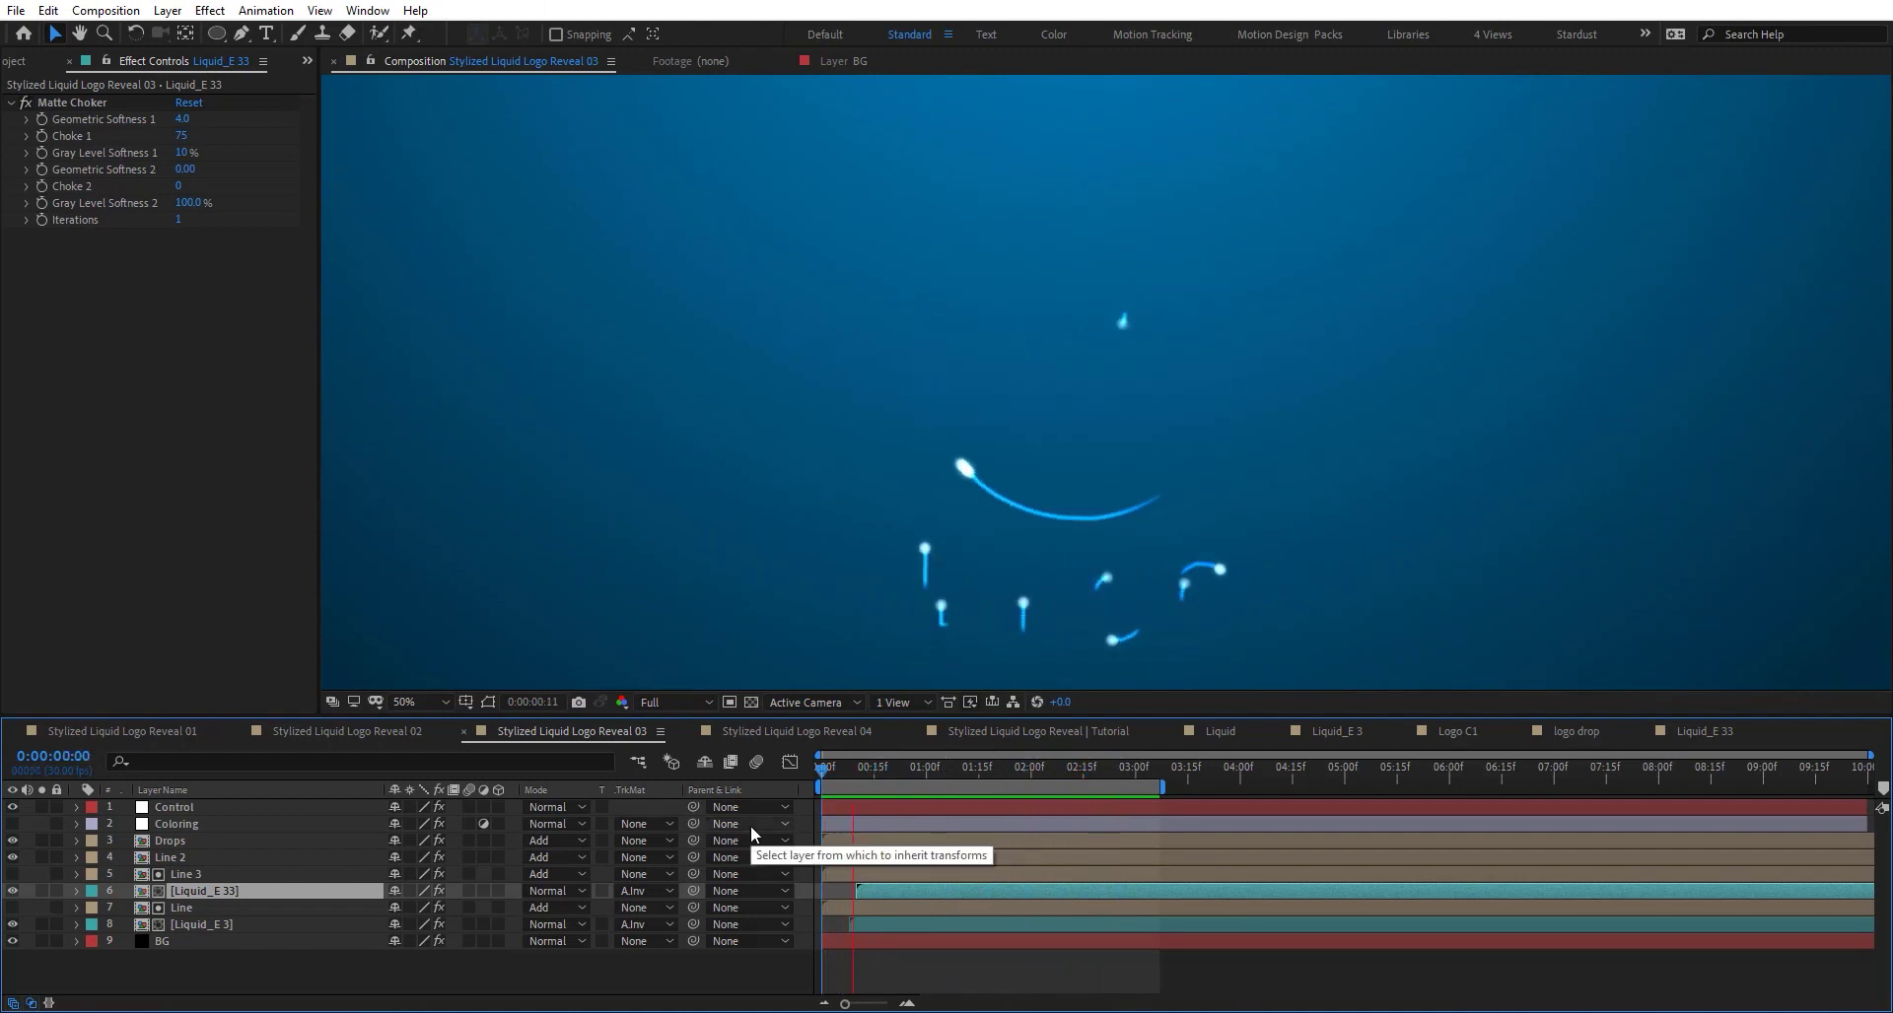